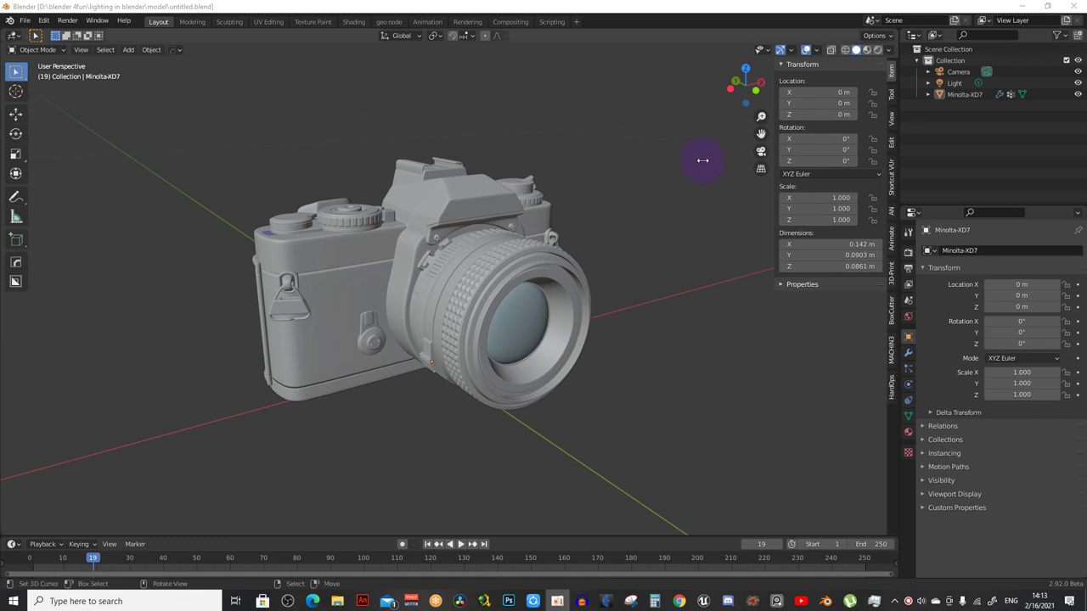
Orbit and zoom around the Minolta camera model to inspect its sides
{"action": "mouse_move", "coordinate": [408, 258]}
{"action": "middle_mouse_down"}
{"action": "mouse_move", "coordinate": [469, 250]}
{"action": "mouse_move", "coordinate": [422, 266]}
{"action": "middle_mouse_up"}
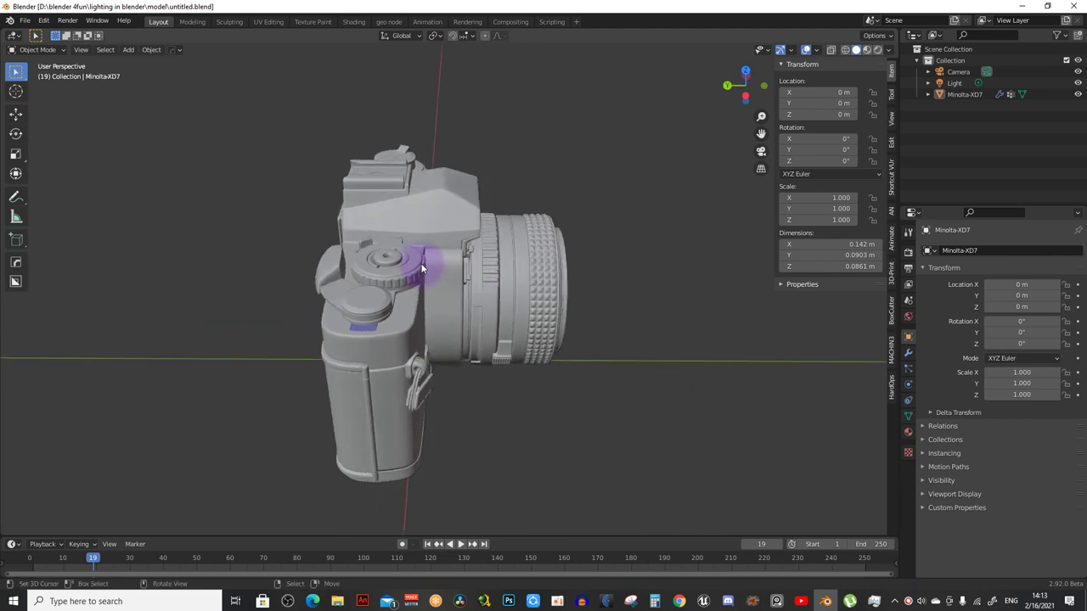
{"action": "middle_click_drag", "start_coordinate": [420, 269], "coordinate": [420, 275]}
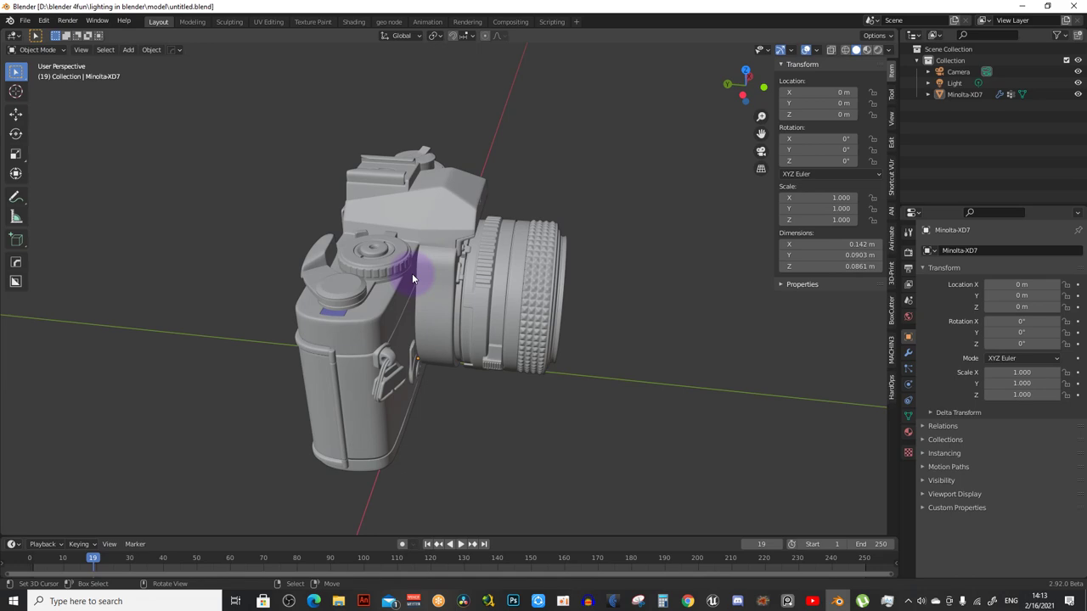
{"action": "mouse_move", "coordinate": [412, 276]}
{"action": "middle_mouse_down"}
{"action": "mouse_move", "coordinate": [436, 273]}
{"action": "mouse_move", "coordinate": [444, 246]}
{"action": "mouse_move", "coordinate": [554, 244]}
{"action": "mouse_move", "coordinate": [476, 231]}
{"action": "mouse_move", "coordinate": [427, 252]}
{"action": "mouse_move", "coordinate": [448, 230]}
{"action": "mouse_move", "coordinate": [475, 247]}
{"action": "mouse_move", "coordinate": [448, 271]}
{"action": "mouse_move", "coordinate": [400, 257]}
{"action": "mouse_move", "coordinate": [407, 282]}
{"action": "mouse_move", "coordinate": [449, 279]}
{"action": "mouse_move", "coordinate": [365, 283]}
{"action": "mouse_move", "coordinate": [394, 284]}
{"action": "middle_mouse_up"}
{"action": "scroll", "coordinate": [517, 238], "scroll_direction": "up", "scroll_amount": 3}
{"action": "scroll", "coordinate": [366, 284], "scroll_direction": "up", "scroll_amount": 3}
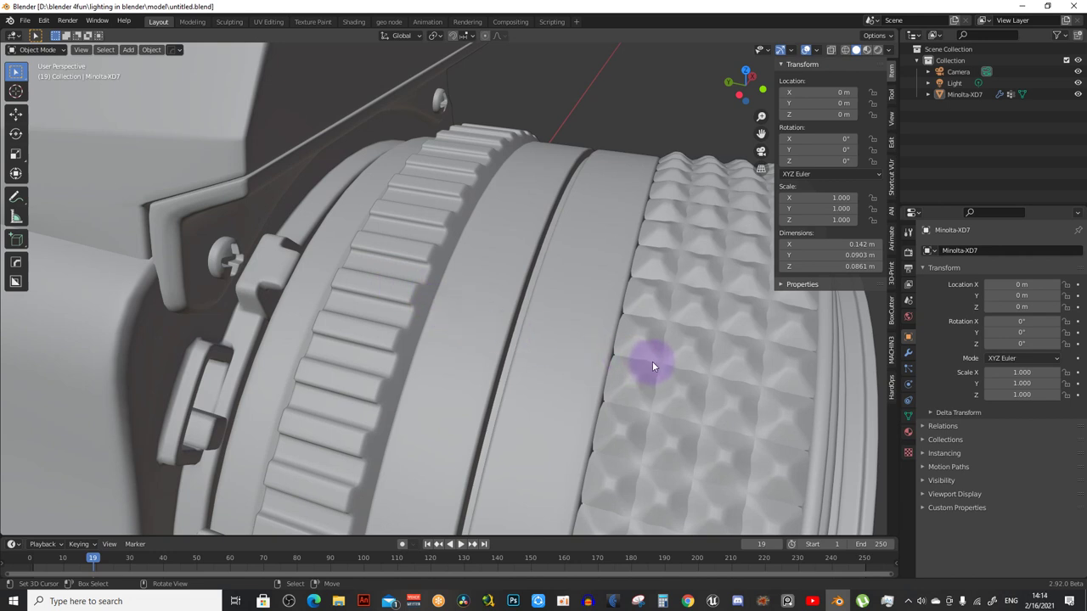
{"action": "scroll", "coordinate": [653, 360], "scroll_direction": "down", "scroll_amount": 3}
{"action": "scroll", "coordinate": [639, 357], "scroll_direction": "down", "scroll_amount": 1}
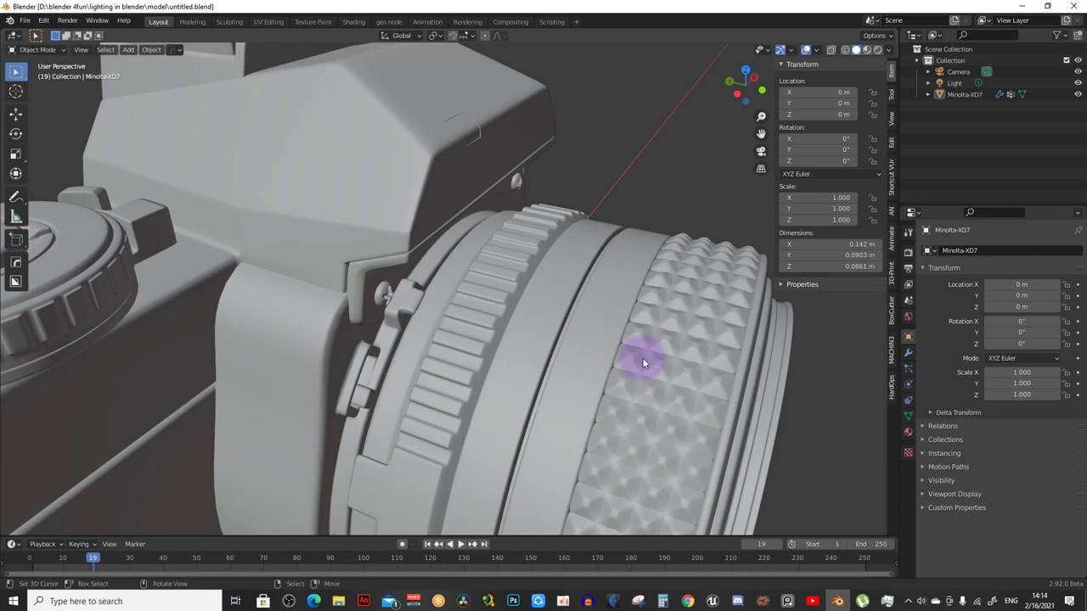
Orbit to view the lens, top and front-left, then select the Minolta-XD7 model
{"action": "middle_click_drag", "start_coordinate": [643, 362], "coordinate": [493, 339]}
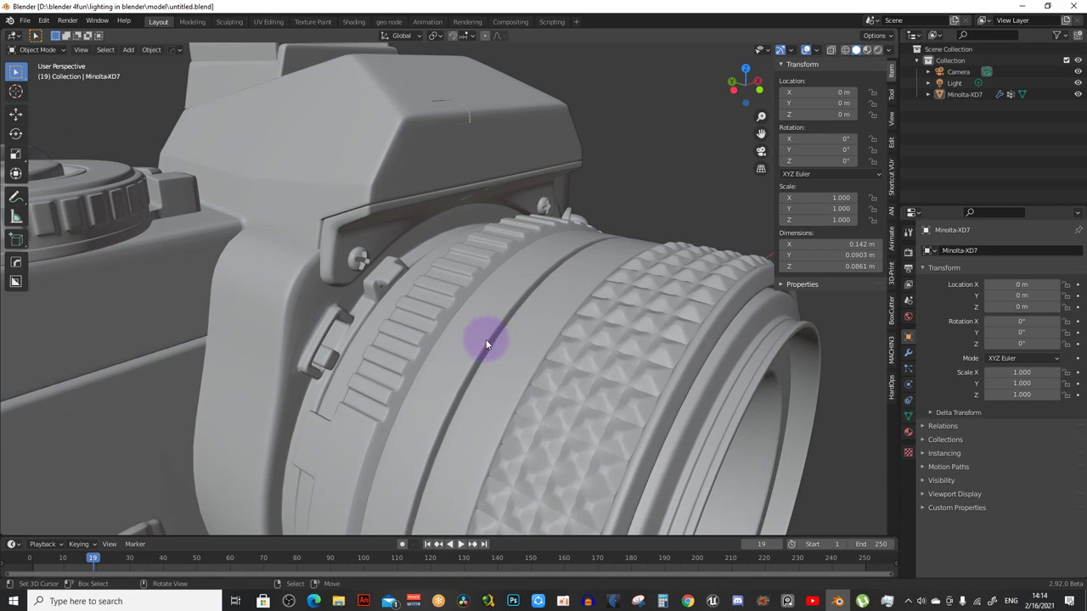
{"action": "mouse_move", "coordinate": [448, 347]}
{"action": "middle_mouse_down"}
{"action": "mouse_move", "coordinate": [463, 362]}
{"action": "mouse_move", "coordinate": [458, 353]}
{"action": "middle_mouse_up"}
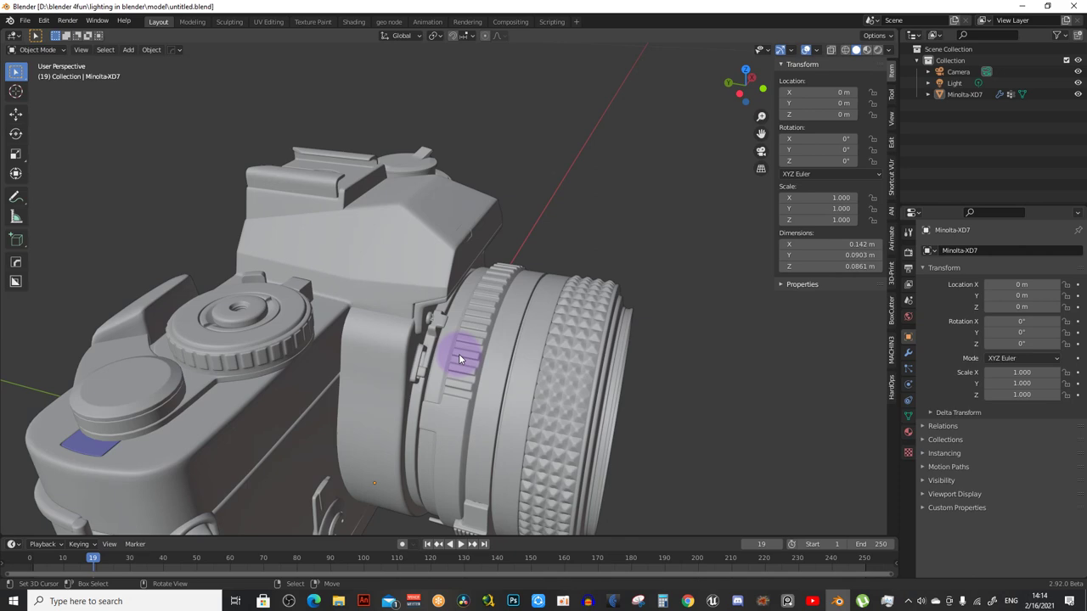
{"action": "middle_click_drag", "start_coordinate": [368, 267], "coordinate": [351, 260]}
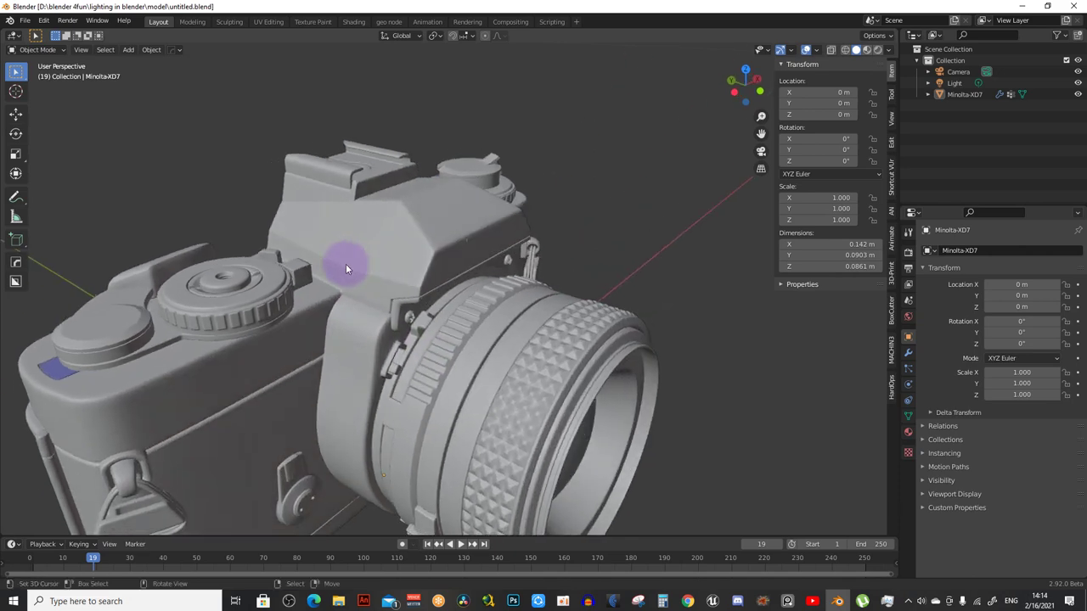
{"action": "mouse_move", "coordinate": [387, 306]}
{"action": "middle_mouse_down"}
{"action": "mouse_move", "coordinate": [386, 335]}
{"action": "mouse_move", "coordinate": [399, 340]}
{"action": "middle_mouse_up"}
{"action": "left_click", "coordinate": [385, 335]}
{"action": "scroll", "coordinate": [379, 326], "scroll_direction": "down", "scroll_amount": 5}
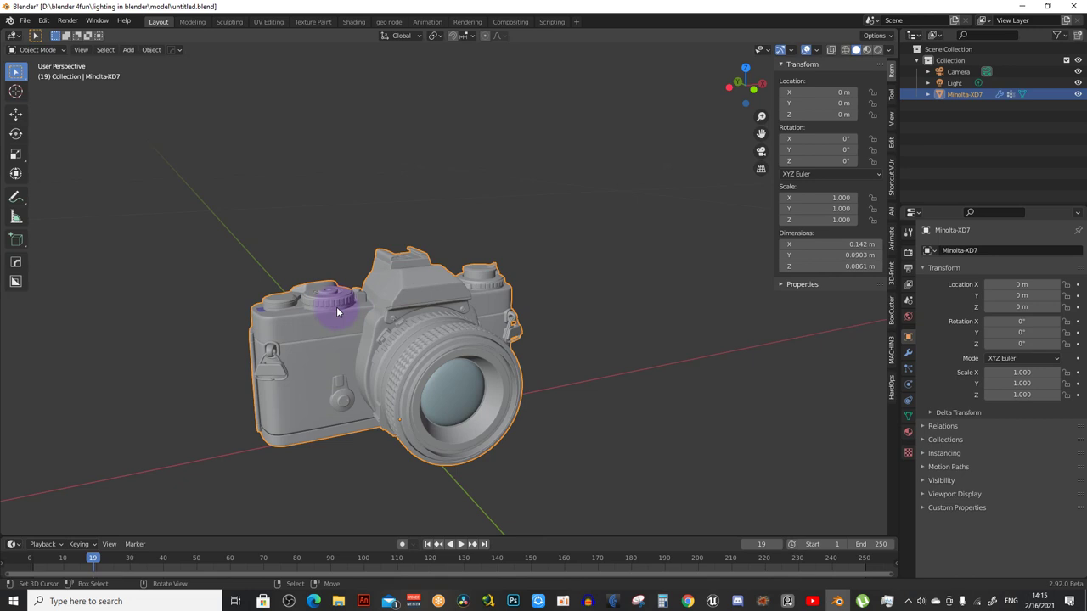
Switch the viewport to Rendered, then Material Preview shading, facing the camera's front
{"action": "middle_click_drag", "start_coordinate": [336, 306], "coordinate": [352, 313]}
{"action": "middle_click_drag", "start_coordinate": [425, 342], "coordinate": [478, 277]}
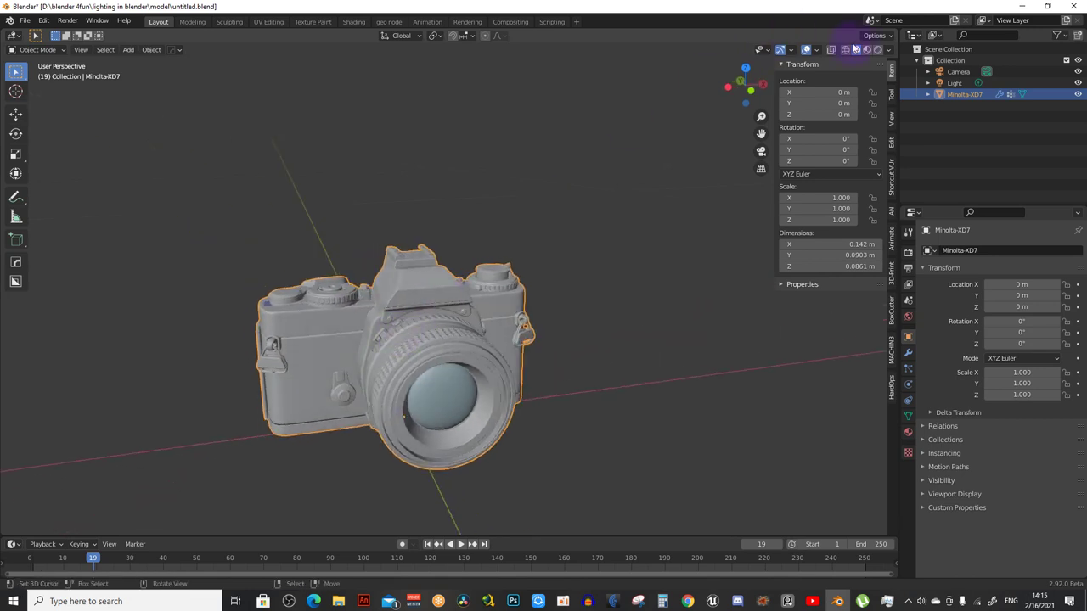
{"action": "left_click", "coordinate": [878, 49]}
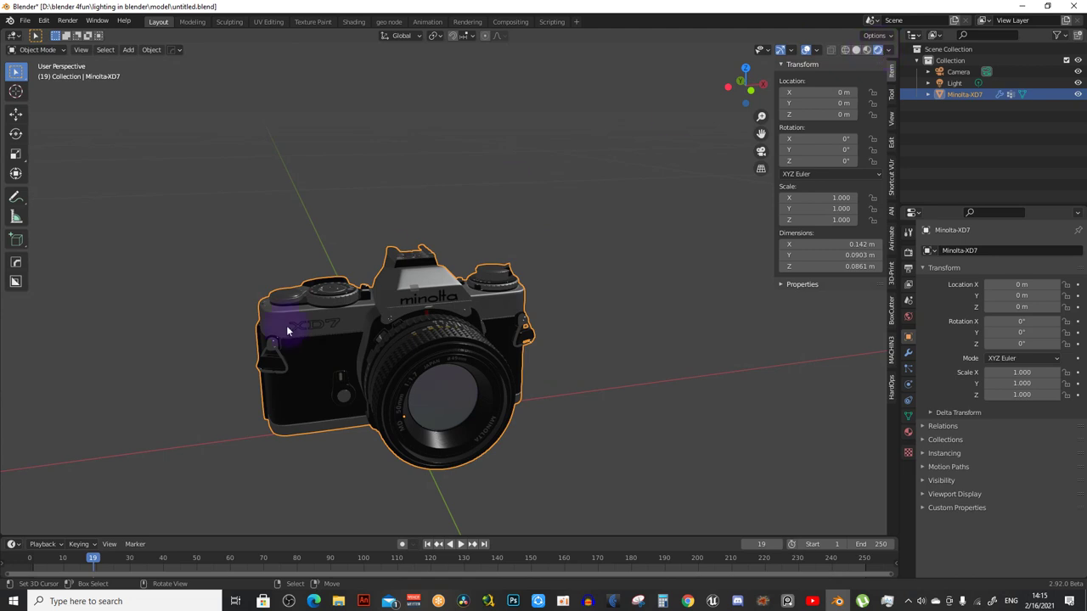
{"action": "middle_click_drag", "start_coordinate": [286, 325], "coordinate": [415, 307]}
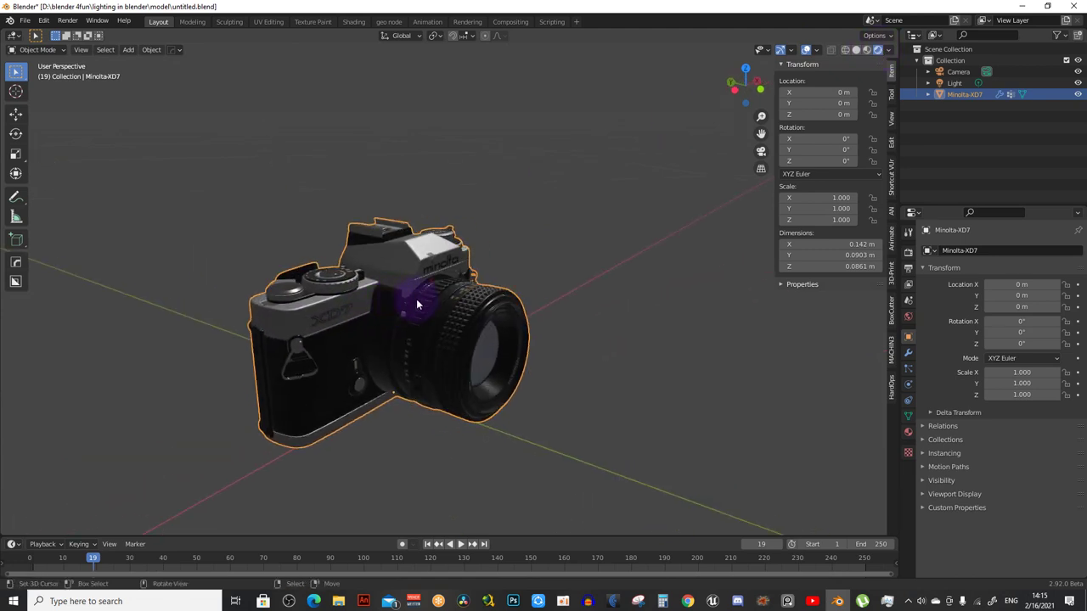
{"action": "left_click", "coordinate": [866, 50]}
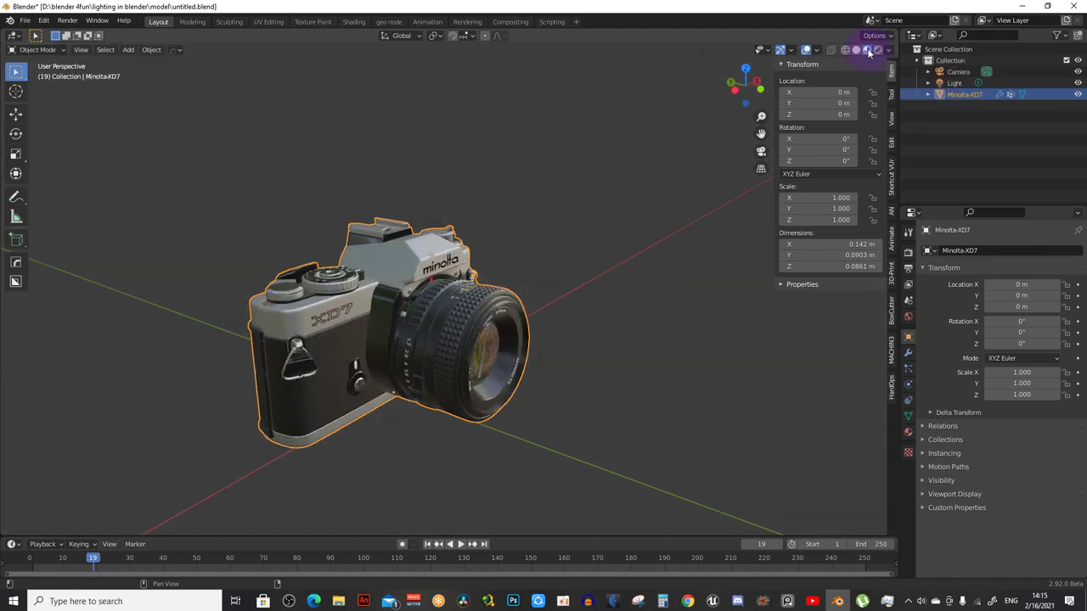
{"action": "middle_click_drag", "start_coordinate": [553, 286], "coordinate": [466, 309]}
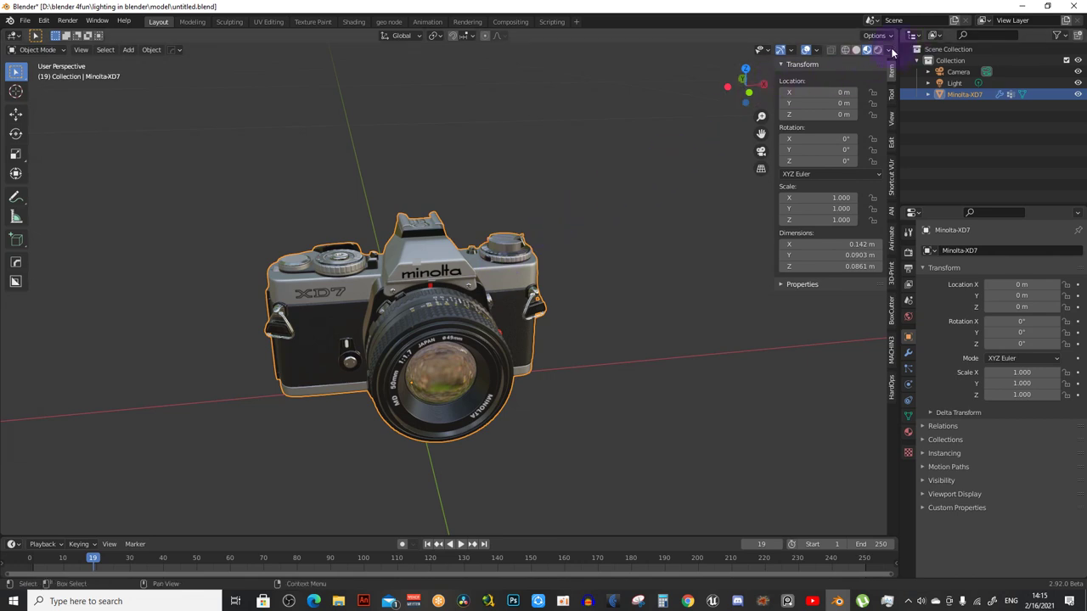
Enable Scene Lights and Scene World in the viewport shading options
{"action": "left_click", "coordinate": [888, 49]}
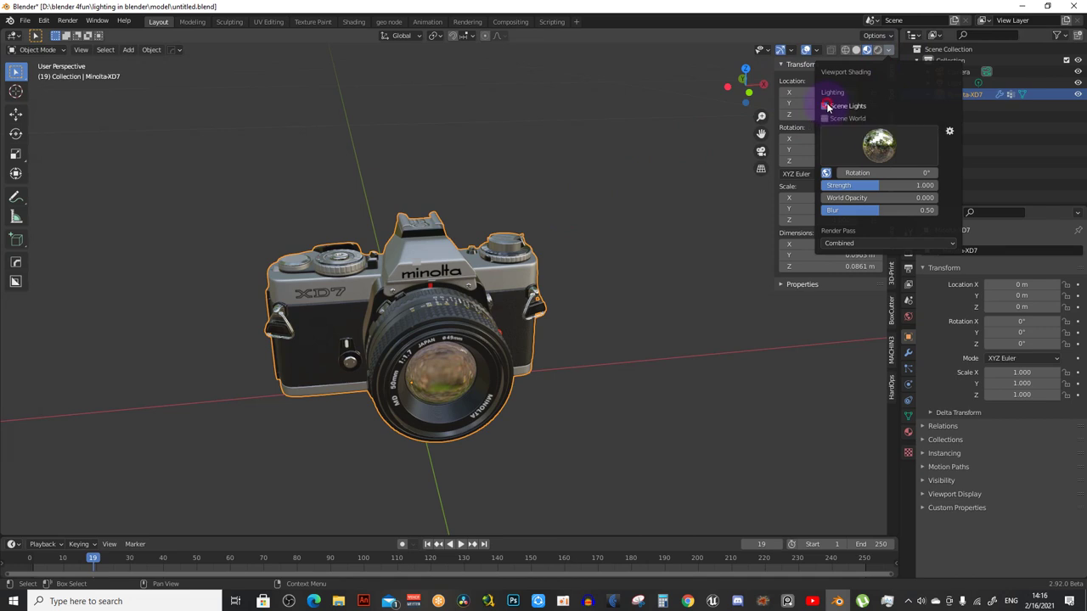
{"action": "left_click", "coordinate": [826, 106]}
{"action": "left_click", "coordinate": [824, 119]}
{"action": "key", "text": "r"}
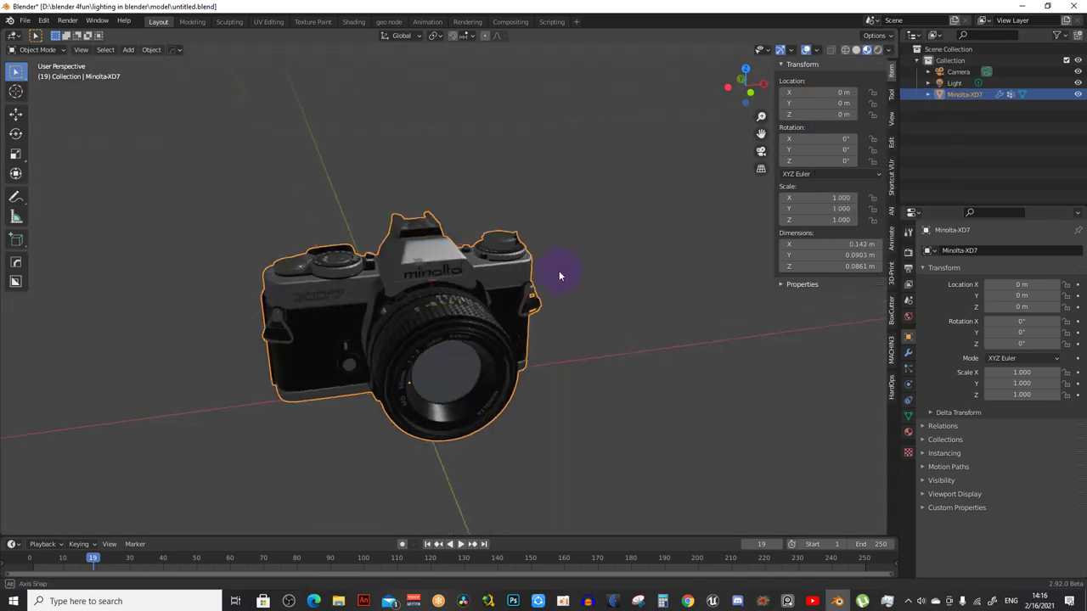
{"action": "left_click", "coordinate": [889, 50]}
{"action": "left_click", "coordinate": [891, 51]}
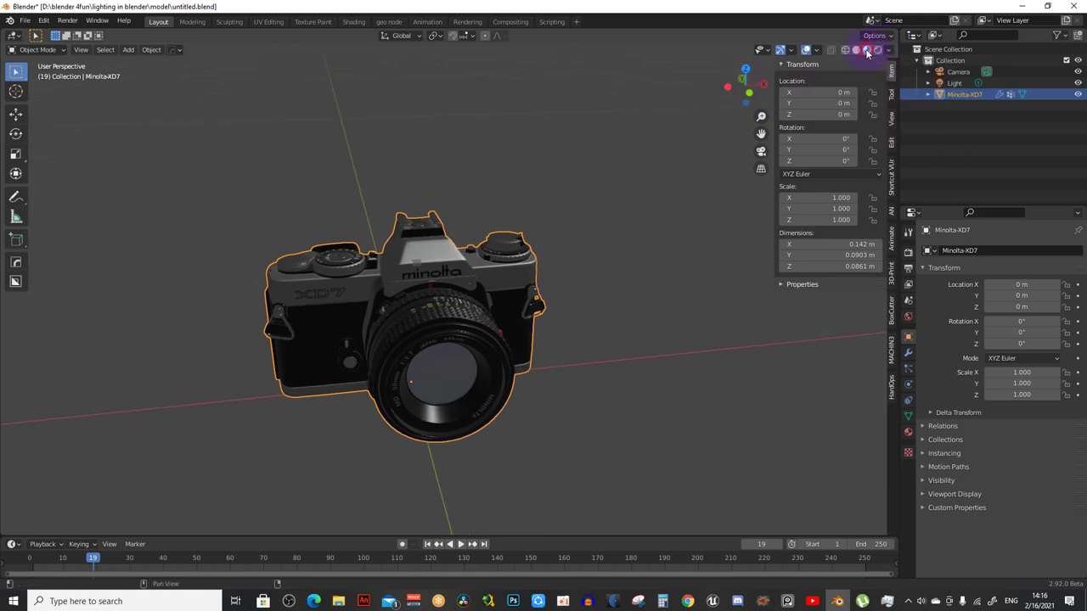
Switch to Rendered shading and orbit and zoom to inspect the lit model
{"action": "left_click", "coordinate": [866, 51]}
{"action": "left_click", "coordinate": [878, 51]}
{"action": "left_click", "coordinate": [889, 50]}
{"action": "mouse_move", "coordinate": [691, 121]}
{"action": "middle_mouse_down"}
{"action": "mouse_move", "coordinate": [376, 320]}
{"action": "mouse_move", "coordinate": [444, 320]}
{"action": "mouse_move", "coordinate": [391, 365]}
{"action": "mouse_move", "coordinate": [405, 372]}
{"action": "mouse_move", "coordinate": [404, 350]}
{"action": "mouse_move", "coordinate": [441, 376]}
{"action": "mouse_move", "coordinate": [422, 384]}
{"action": "mouse_move", "coordinate": [436, 296]}
{"action": "mouse_move", "coordinate": [456, 297]}
{"action": "mouse_move", "coordinate": [440, 294]}
{"action": "mouse_move", "coordinate": [428, 311]}
{"action": "middle_mouse_up"}
{"action": "scroll", "coordinate": [398, 363], "scroll_direction": "down", "scroll_amount": 2}
{"action": "scroll", "coordinate": [422, 377], "scroll_direction": "up", "scroll_amount": 2}
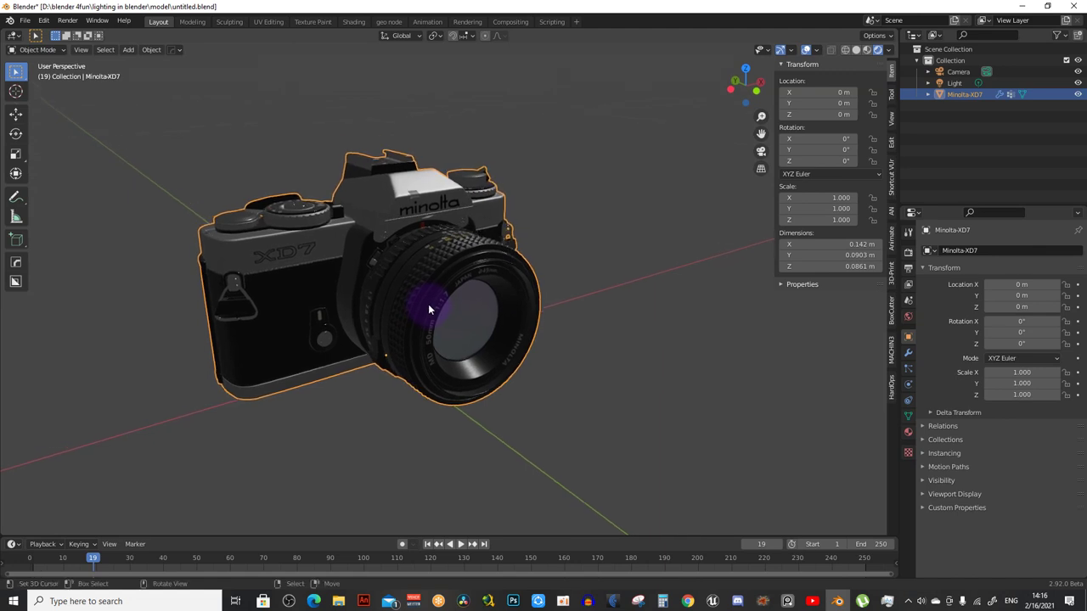
Reposition the scene camera in camera view to frame the Minolta, then bring up Blend Swap
{"action": "key", "text": "KP_0"}
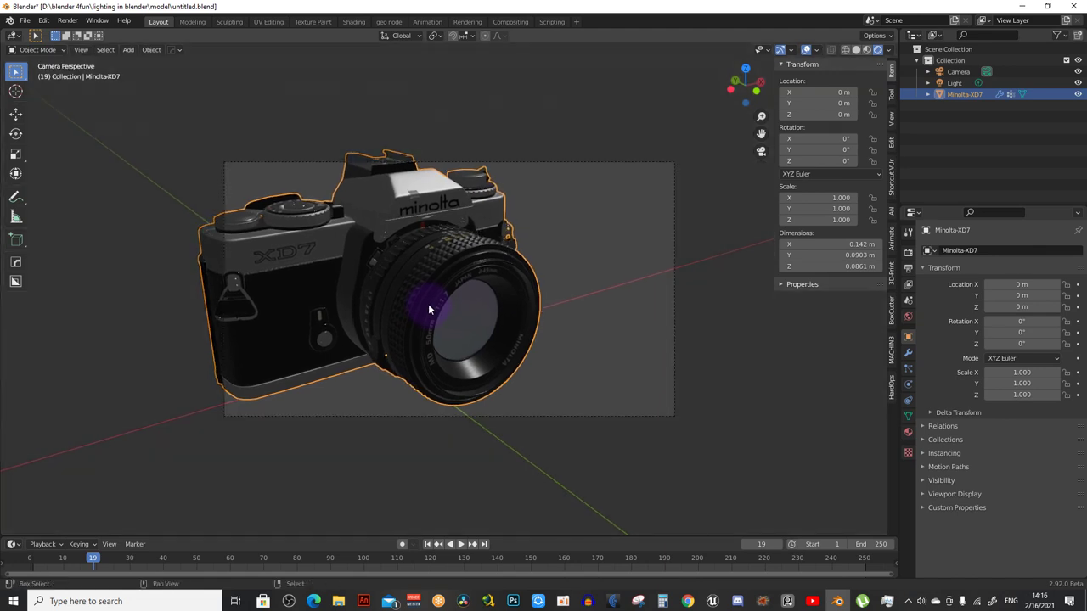
{"action": "mouse_move", "coordinate": [428, 309]}
{"action": "middle_mouse_down"}
{"action": "mouse_move", "coordinate": [534, 230]}
{"action": "mouse_move", "coordinate": [561, 167]}
{"action": "mouse_move", "coordinate": [572, 204]}
{"action": "middle_mouse_up"}
{"action": "left_click", "coordinate": [562, 167]}
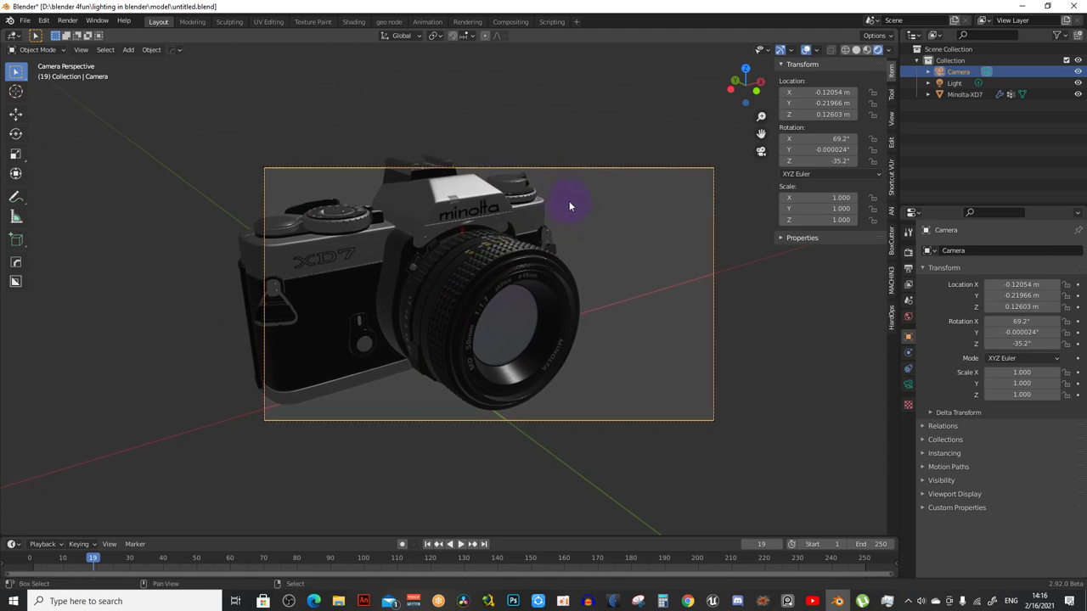
{"action": "key", "text": "g"}
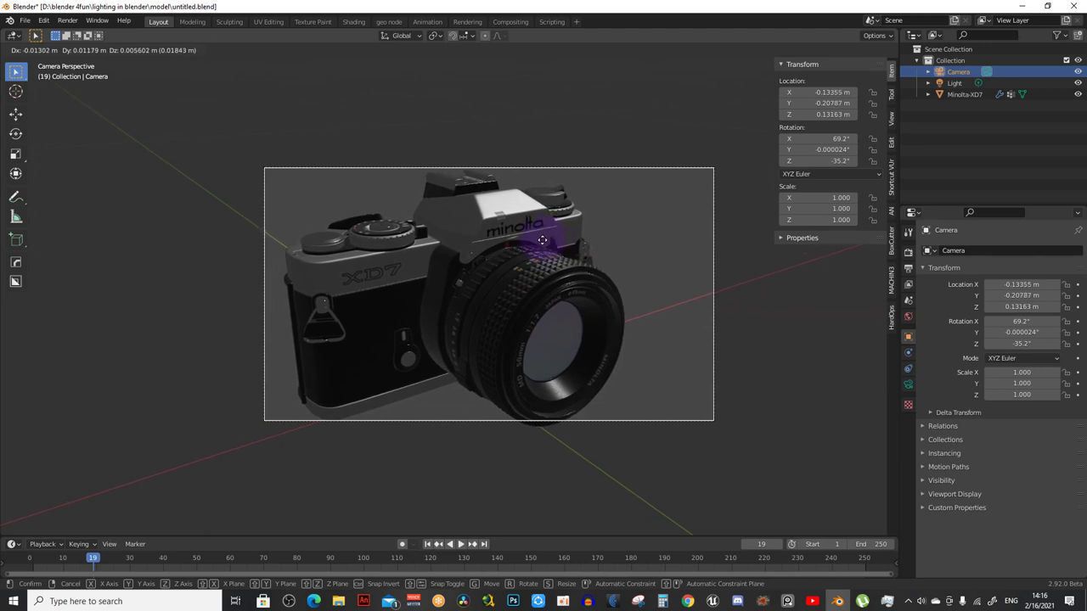
{"action": "left_click", "coordinate": [543, 244]}
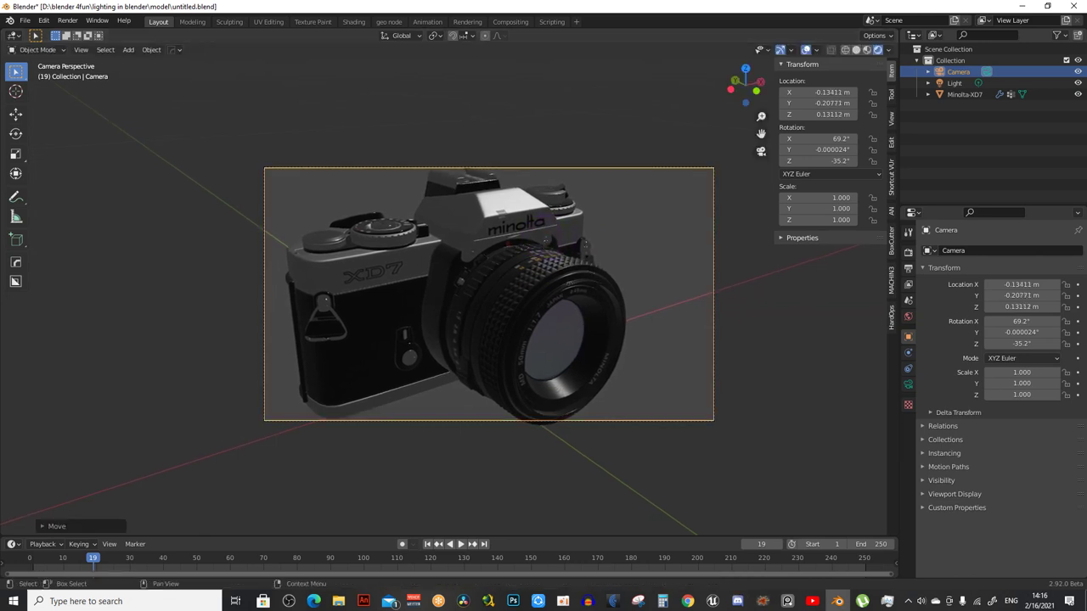
{"action": "key", "text": "alt+Tab"}
{"action": "double_click", "coordinate": [522, 107]}
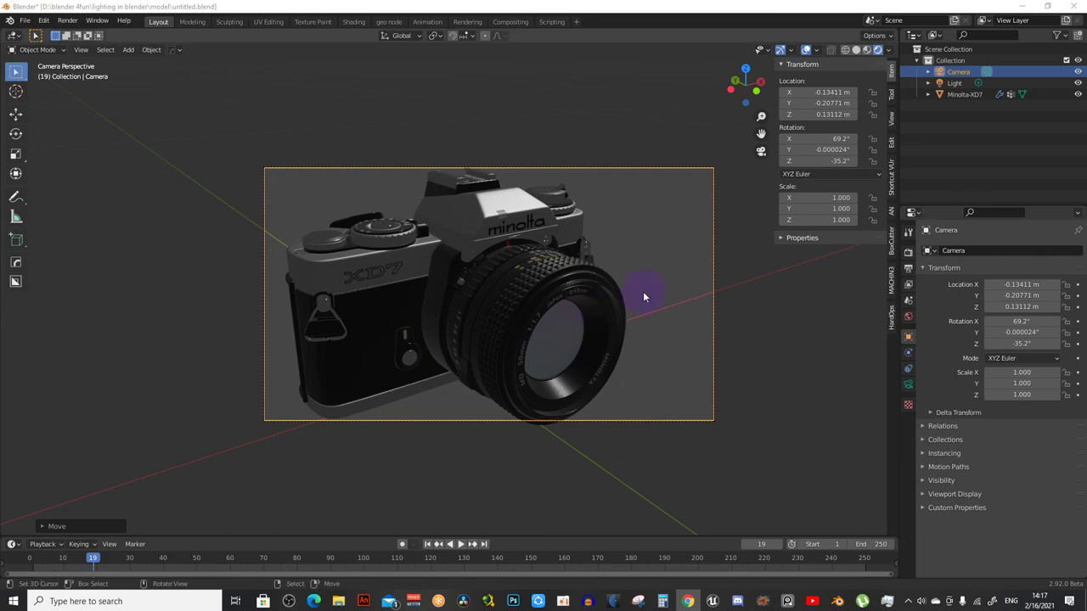
Toggle camera view and pan and zoom to adjust the framing view
{"action": "key", "text": "KP_0"}
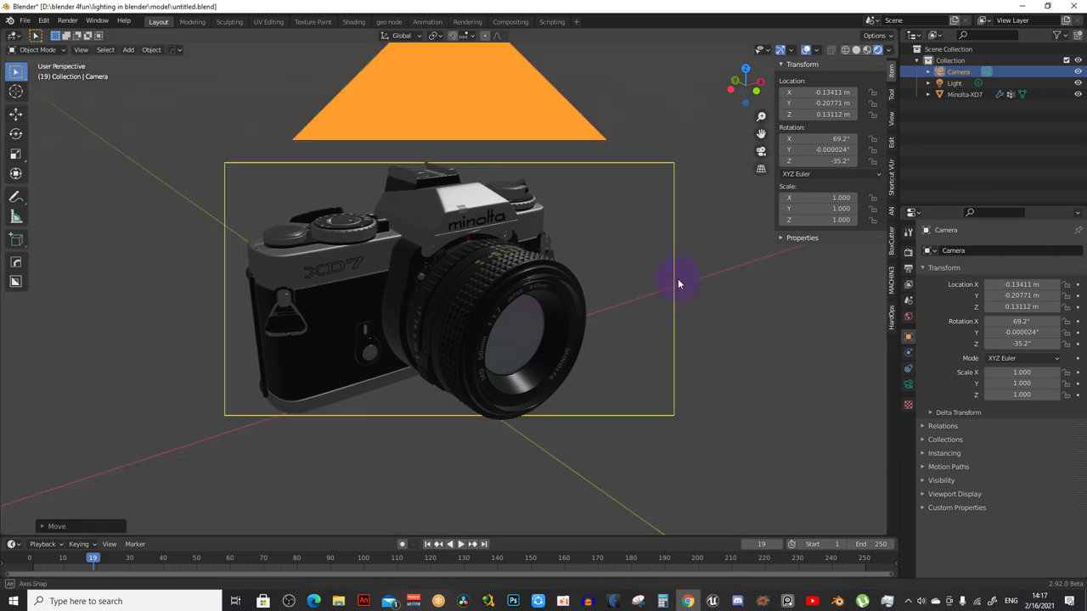
{"action": "key", "text": "KP_0"}
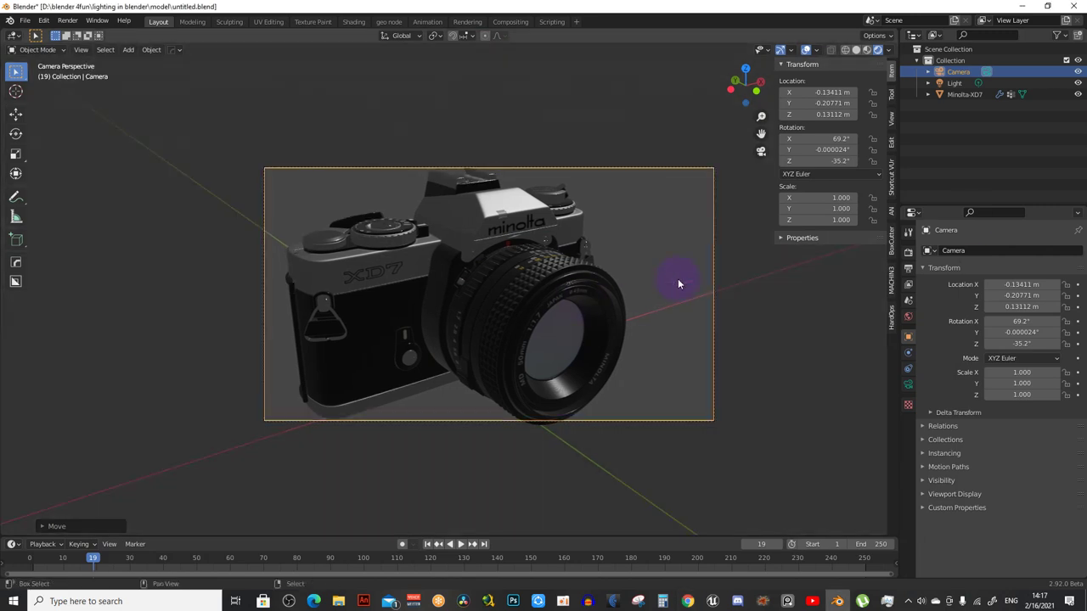
{"action": "middle_click_drag", "start_coordinate": [677, 278], "coordinate": [655, 292], "text": "shift"}
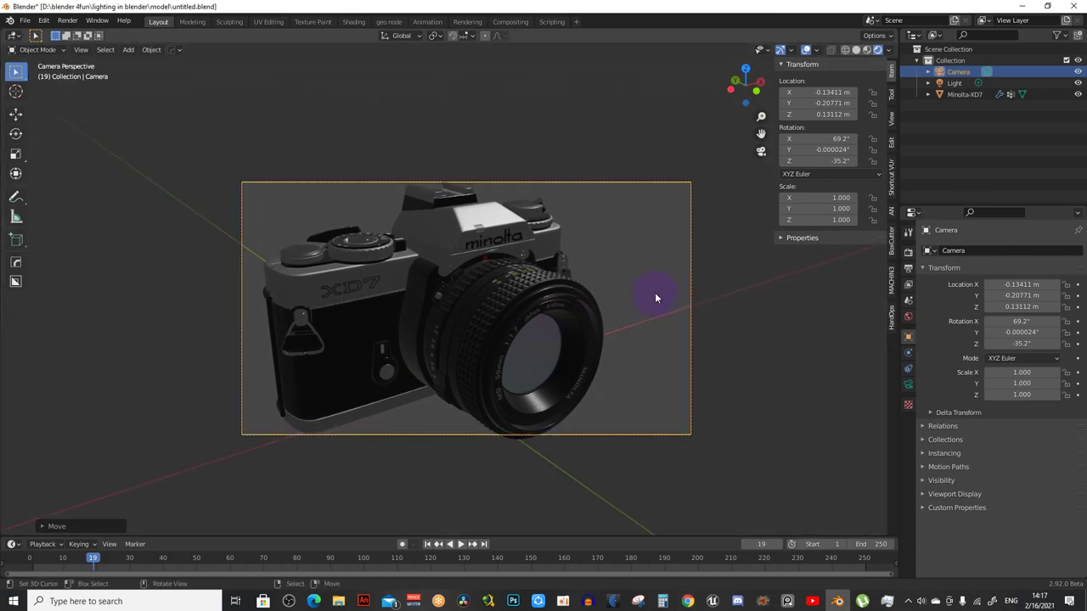
{"action": "scroll", "coordinate": [655, 292], "scroll_direction": "up", "scroll_amount": 2}
{"action": "middle_click_drag", "start_coordinate": [639, 298], "coordinate": [634, 296], "text": "shift"}
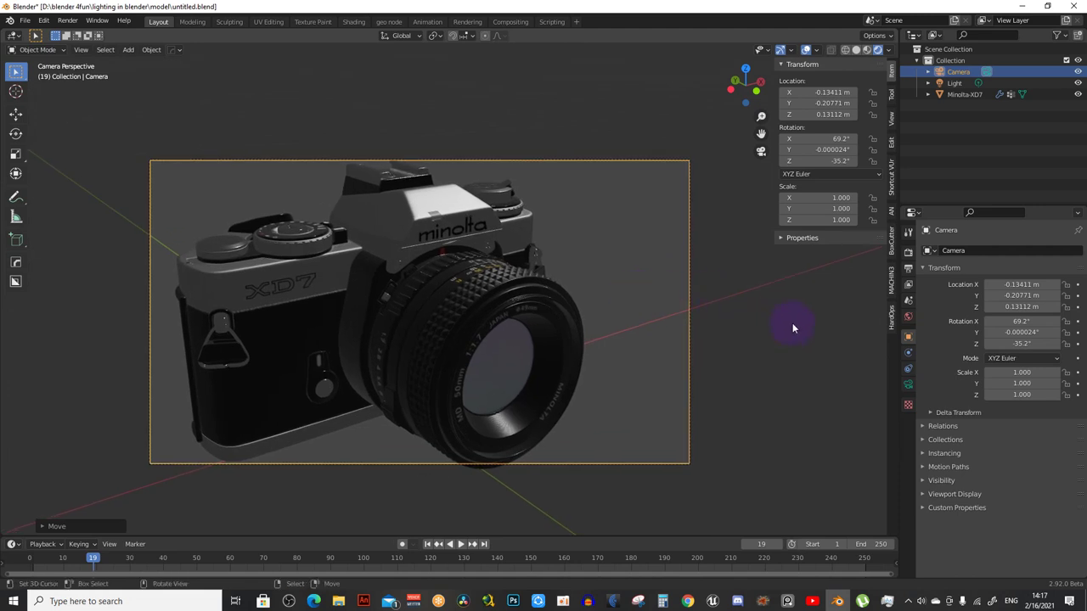
Set the render Resolution X to 1280 px in the Output properties
{"action": "left_click", "coordinate": [907, 268]}
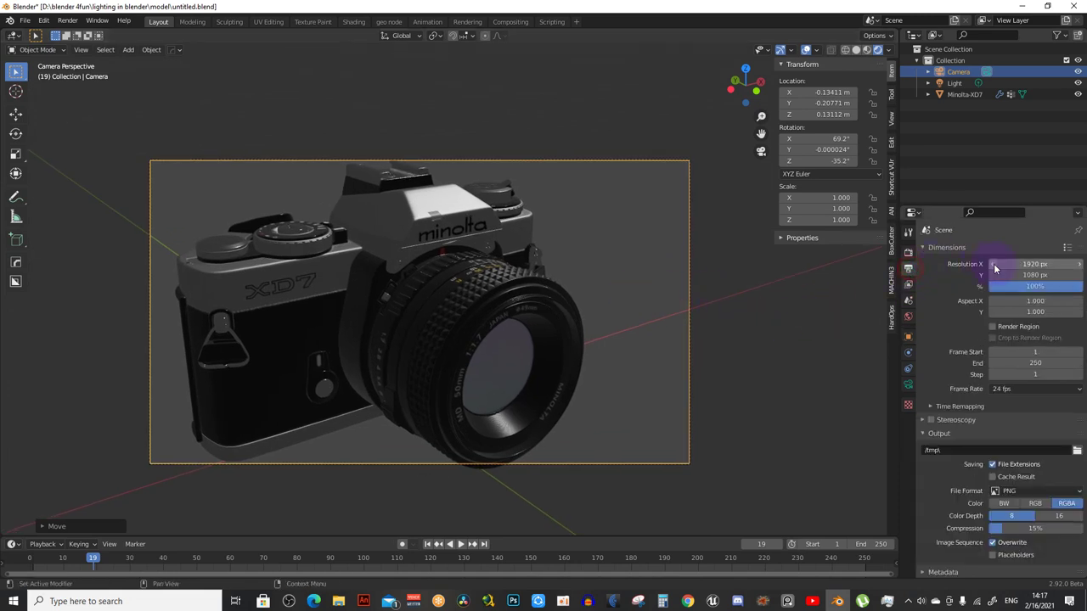
{"action": "double_click", "coordinate": [1043, 263]}
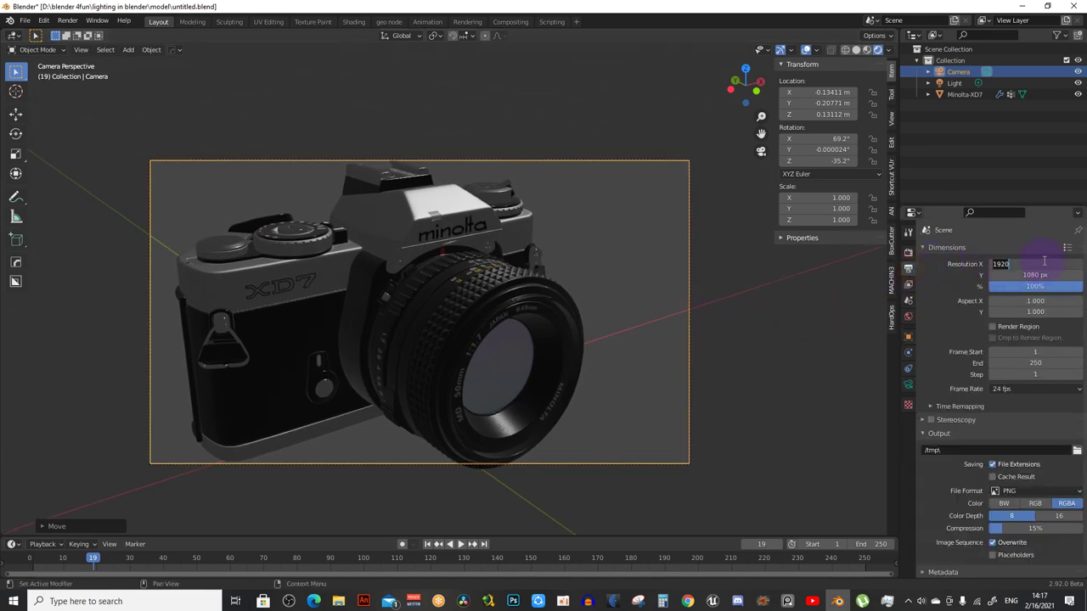
{"action": "type", "text": "1"}
{"action": "key", "text": "Return"}
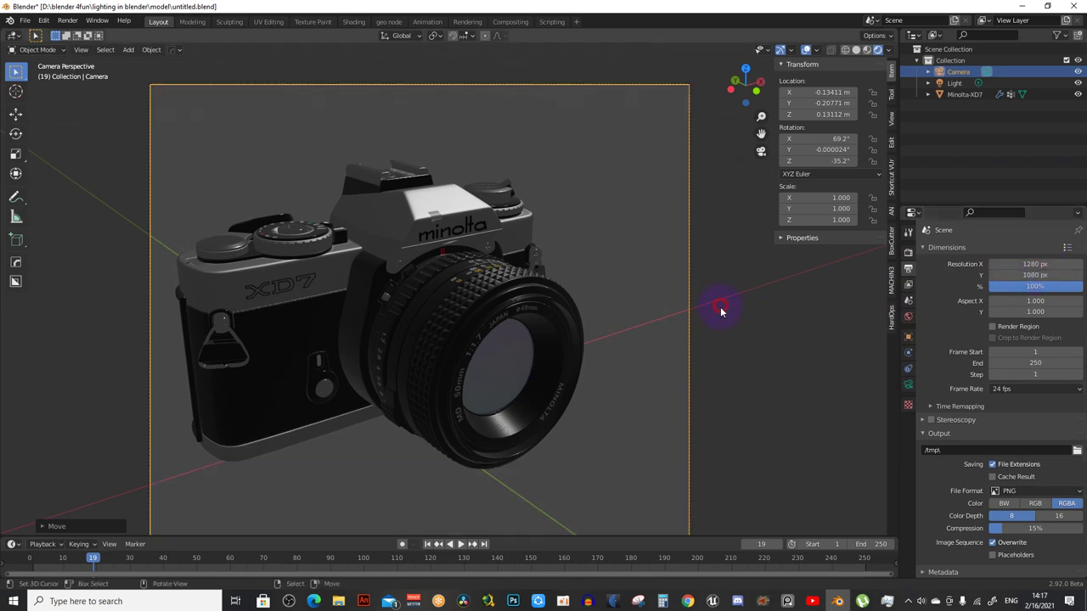
{"action": "scroll", "coordinate": [719, 312], "scroll_direction": "down", "scroll_amount": 2}
{"action": "scroll", "coordinate": [599, 262], "scroll_direction": "down", "scroll_amount": 1}
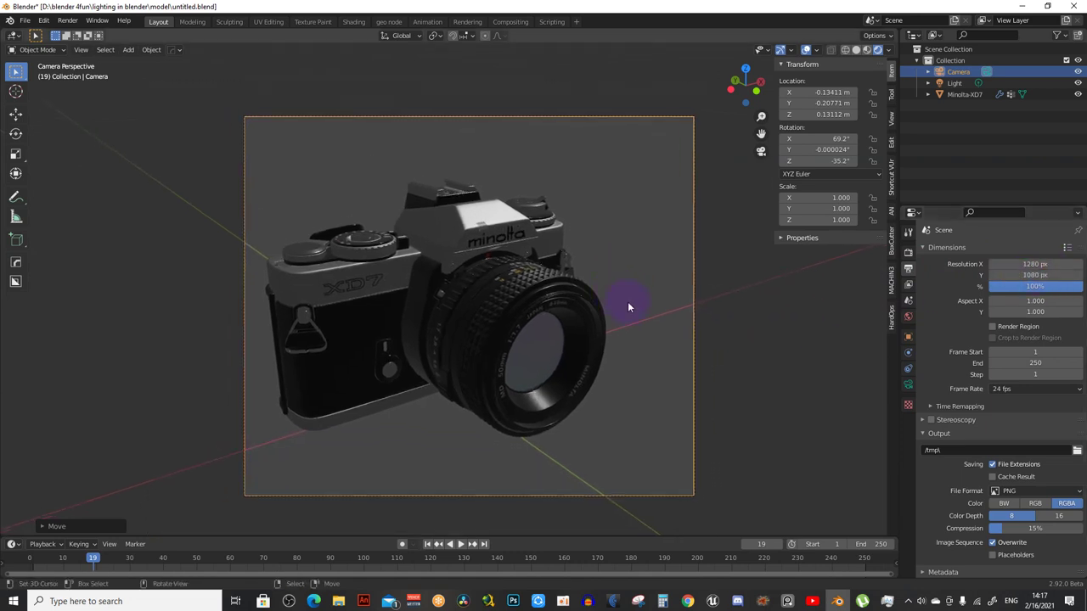
Move the scene camera twice to refine the Minolta framing, then recentre the view
{"action": "key", "text": "g"}
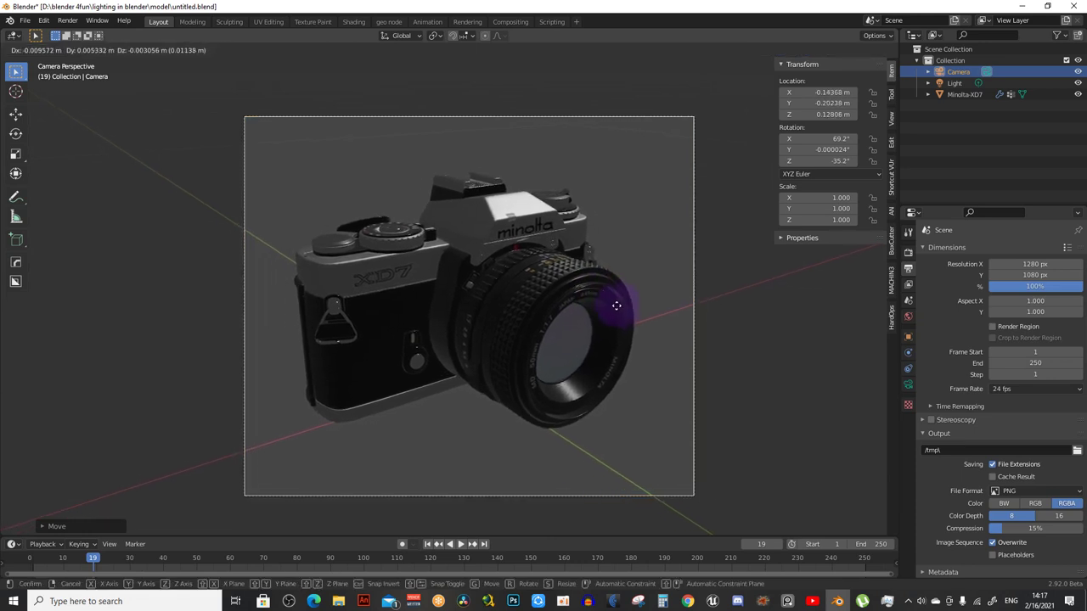
{"action": "left_click", "coordinate": [617, 305]}
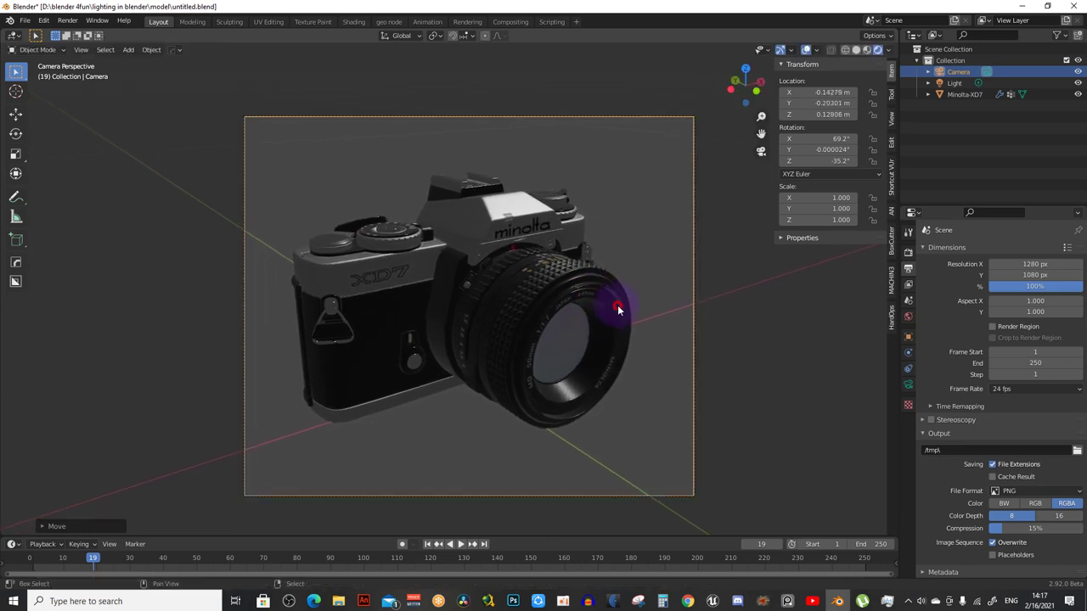
{"action": "key", "text": "g"}
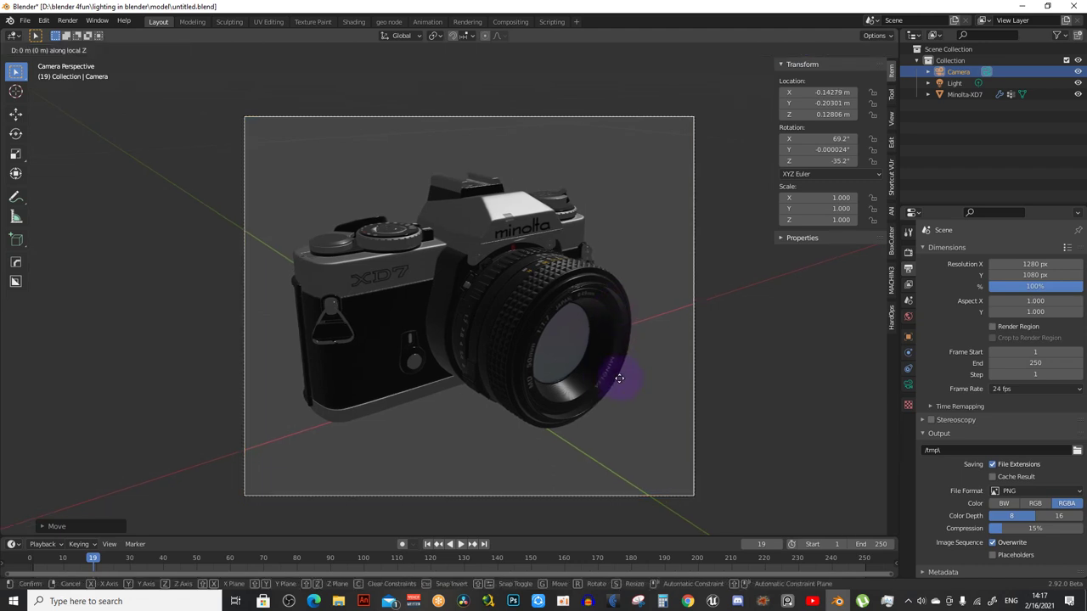
{"action": "left_click", "coordinate": [620, 377]}
{"action": "middle_click_drag", "start_coordinate": [565, 335], "coordinate": [548, 336], "text": "shift"}
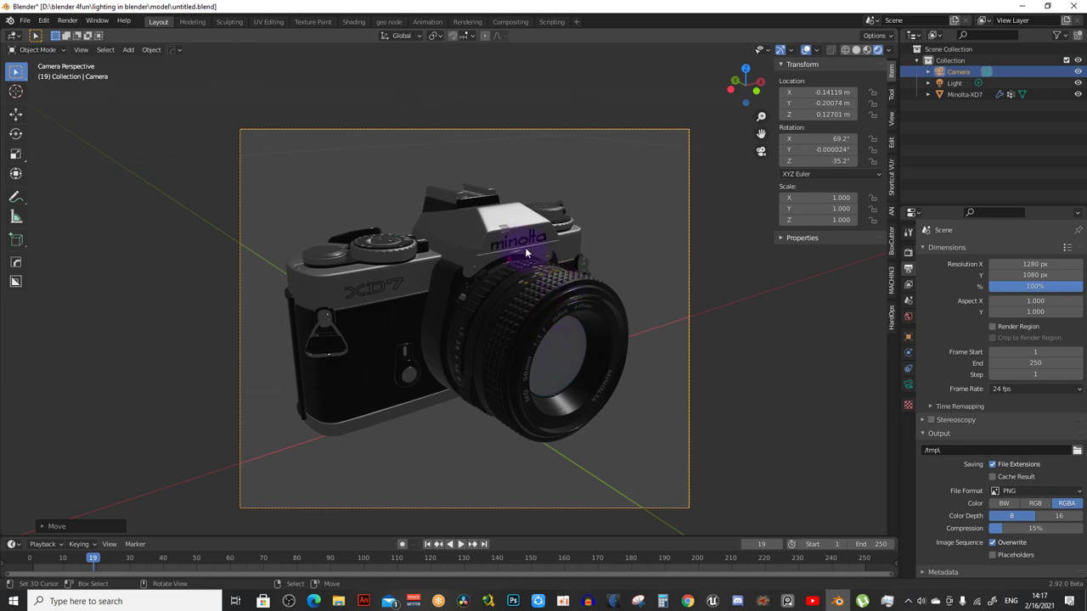
{"action": "scroll", "coordinate": [511, 245], "scroll_direction": "up", "scroll_amount": 4}
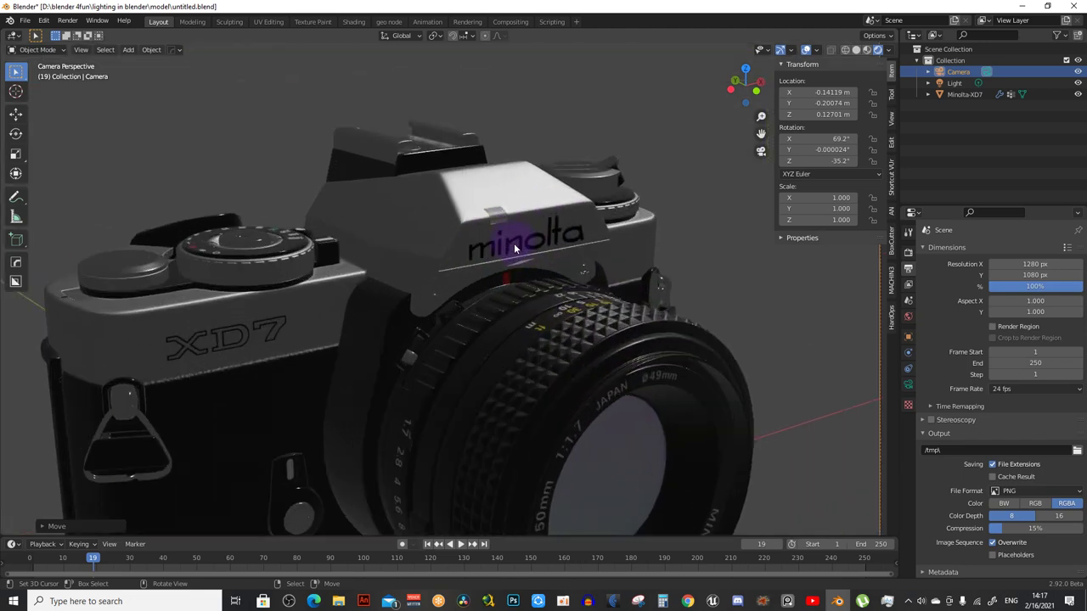
{"action": "scroll", "coordinate": [513, 248], "scroll_direction": "up", "scroll_amount": 2}
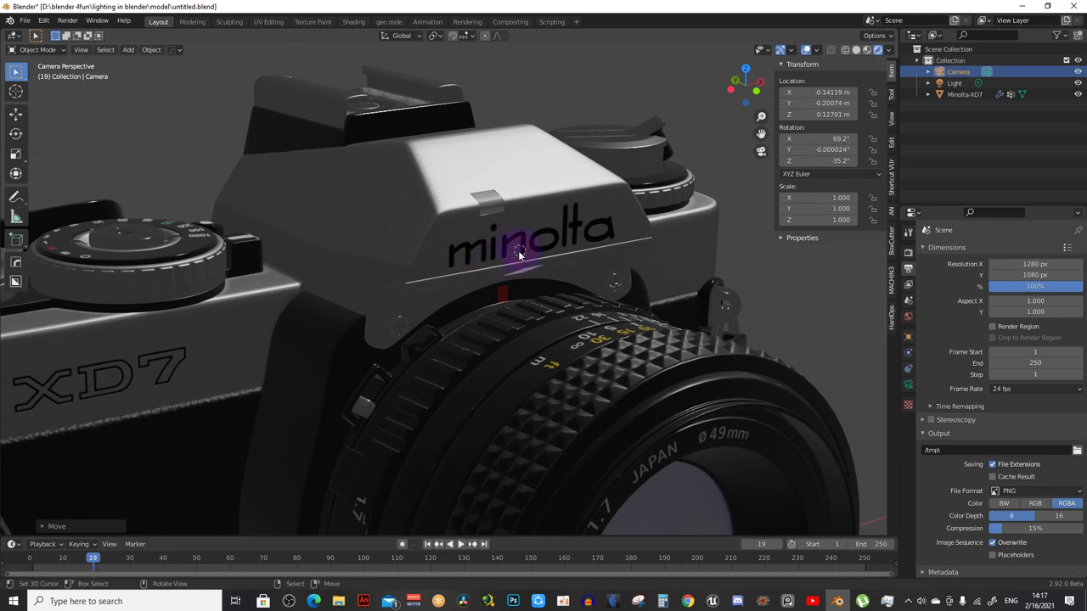
{"action": "scroll", "coordinate": [484, 270], "scroll_direction": "down", "scroll_amount": 3}
{"action": "scroll", "coordinate": [470, 277], "scroll_direction": "down", "scroll_amount": 3}
Bring up the Add menu in the 3D viewport
{"action": "key", "text": "shift+a"}
{"action": "key", "text": "Escape"}
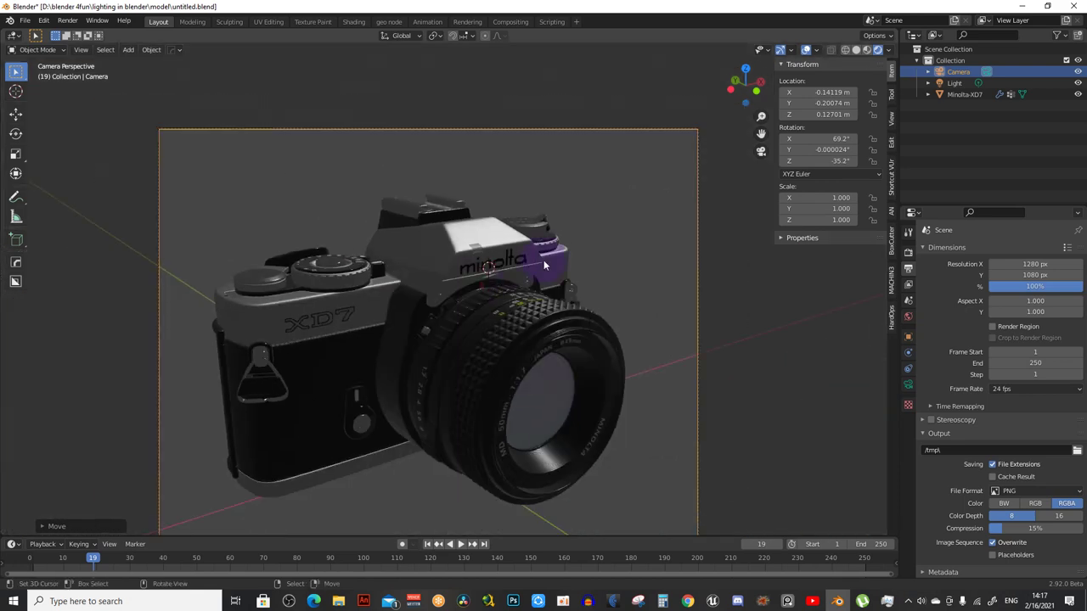
{"action": "scroll", "coordinate": [483, 268], "scroll_direction": "up", "scroll_amount": 3}
{"action": "key", "text": "shift+a"}
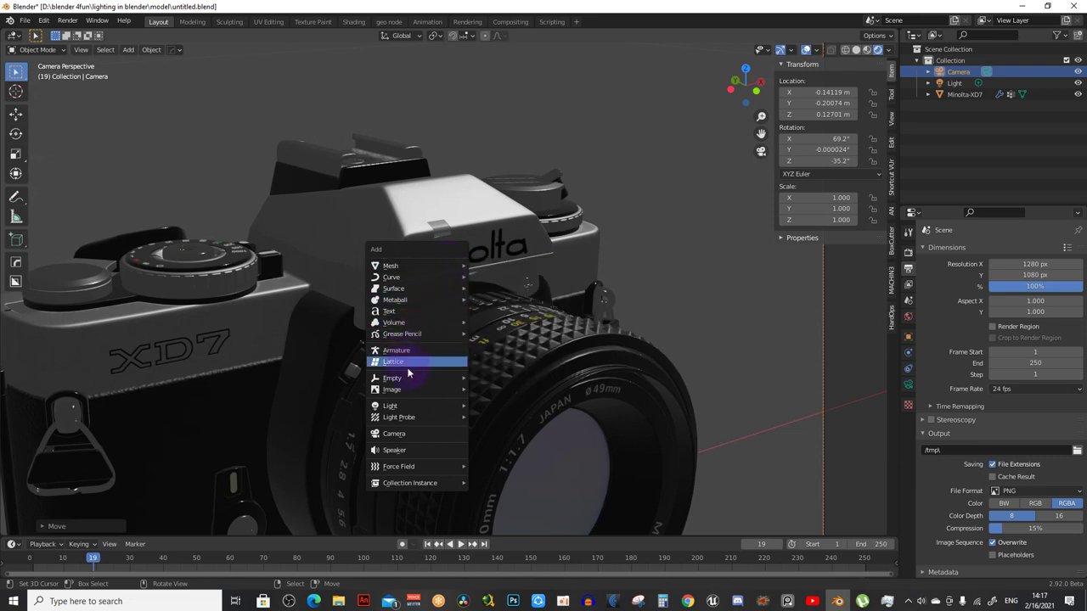
Add an Empty at the 3D cursor
{"action": "mouse_move", "coordinate": [393, 377]}
{"action": "left_click", "coordinate": [508, 377]}
{"action": "scroll", "coordinate": [473, 316], "scroll_direction": "down", "scroll_amount": 5}
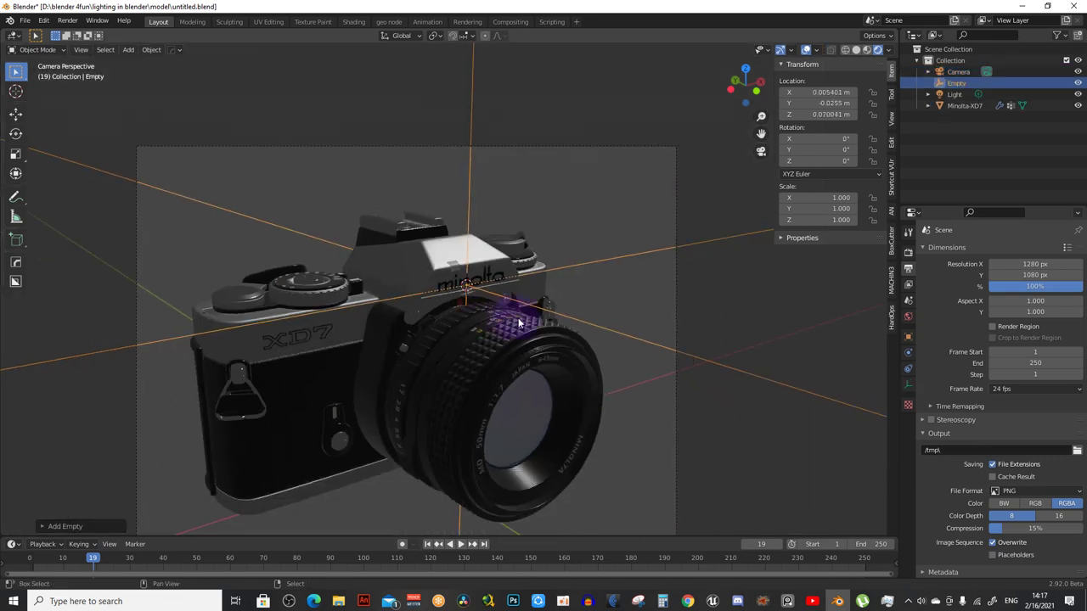
{"action": "scroll", "coordinate": [473, 315], "scroll_direction": "up", "scroll_amount": 2}
Enable depth of field on the scene camera with the Empty as focus object
{"action": "left_click", "coordinate": [635, 287]}
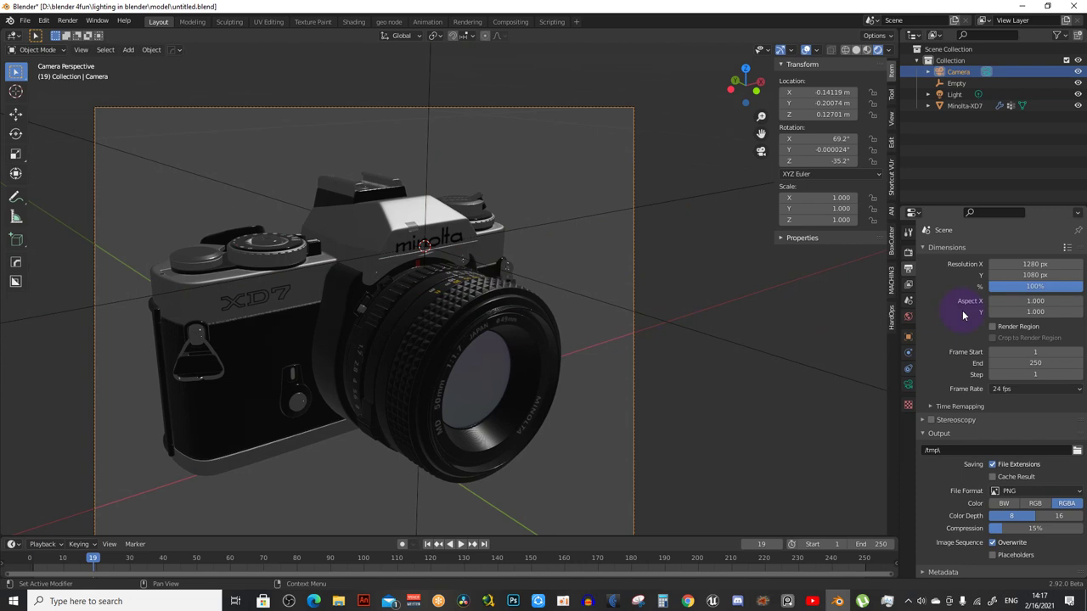
{"action": "left_click", "coordinate": [908, 384]}
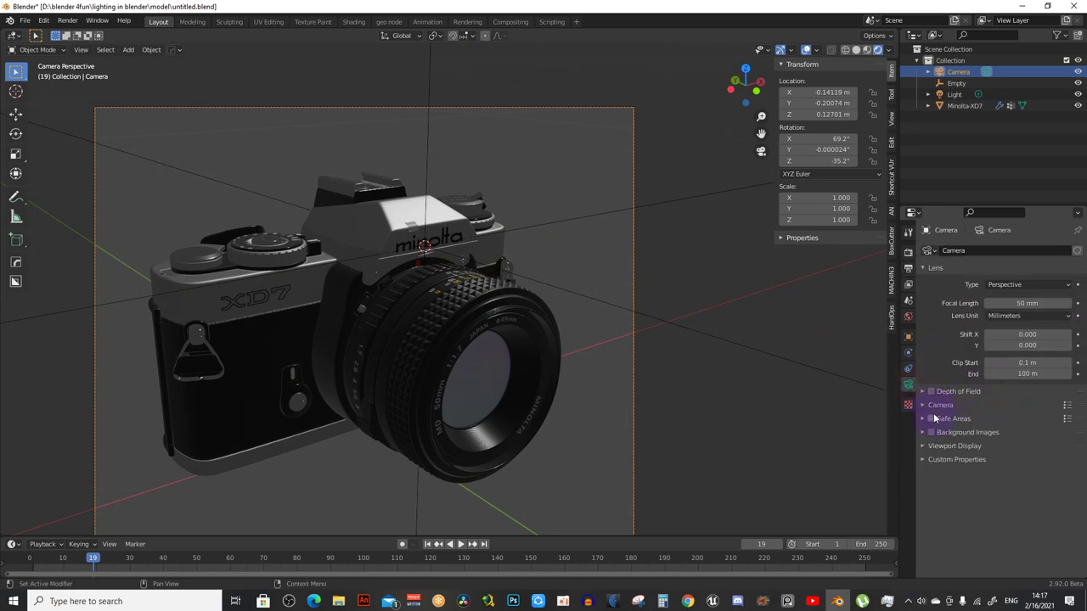
{"action": "left_click", "coordinate": [931, 391]}
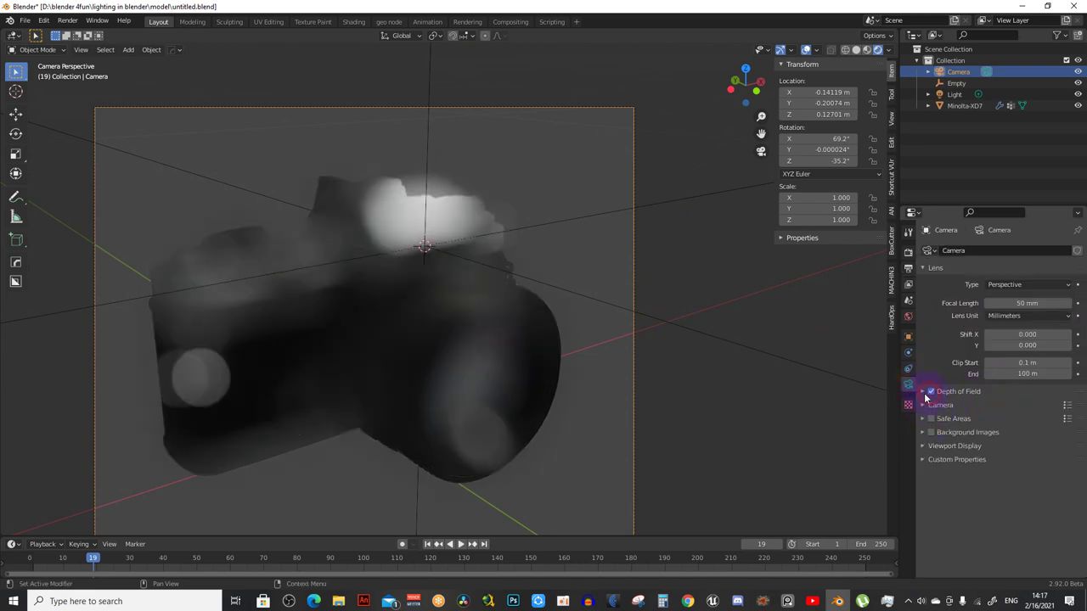
{"action": "left_click", "coordinate": [923, 392]}
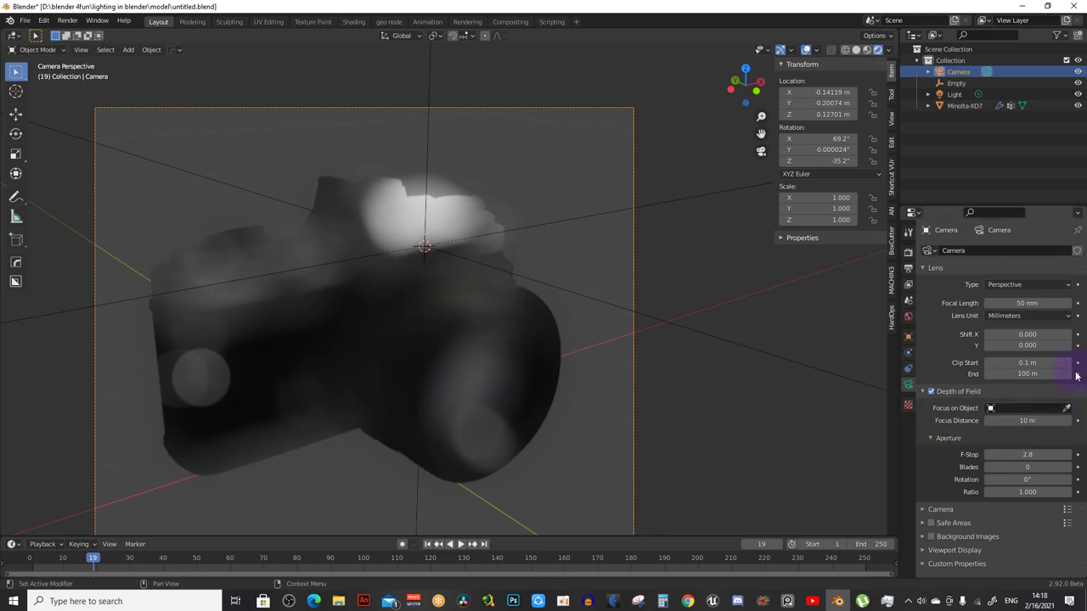
{"action": "left_click", "coordinate": [1067, 408]}
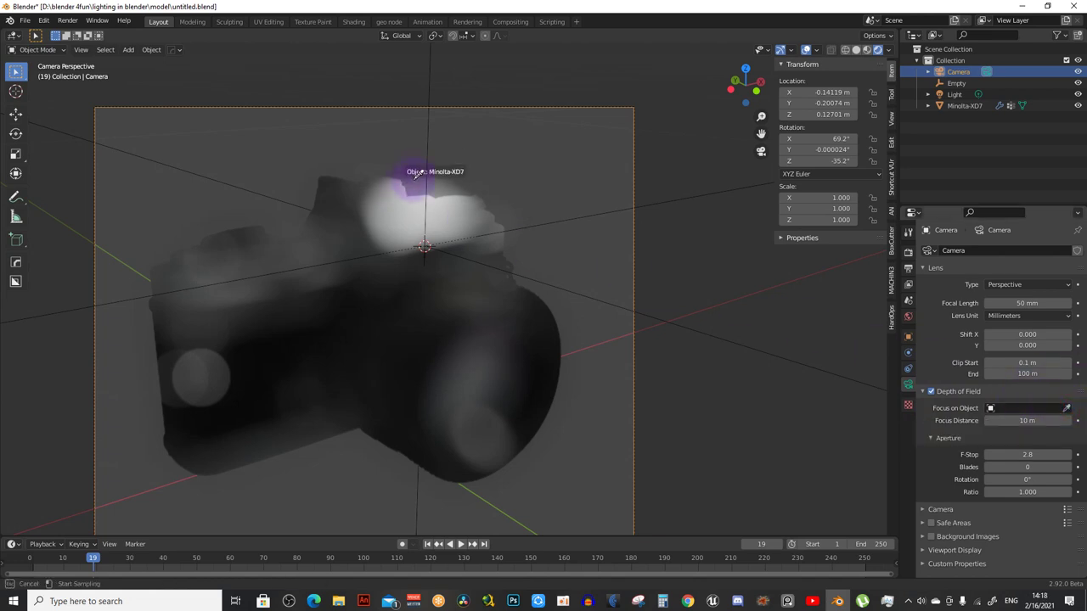
{"action": "left_click", "coordinate": [427, 153]}
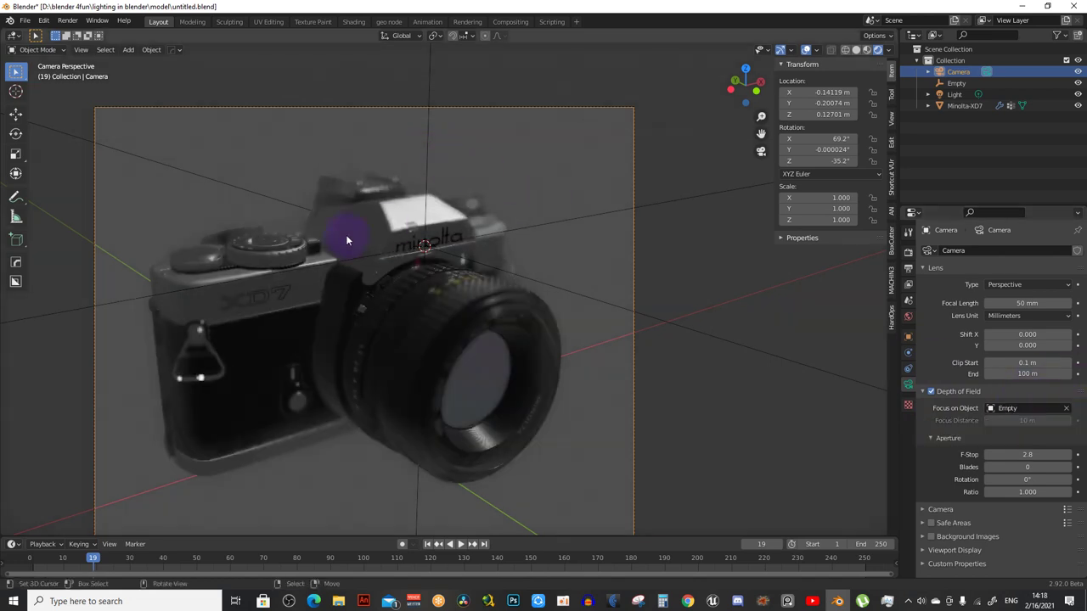
{"action": "scroll", "coordinate": [348, 238], "scroll_direction": "up", "scroll_amount": 3}
{"action": "scroll", "coordinate": [374, 241], "scroll_direction": "up", "scroll_amount": 2}
{"action": "middle_click_drag", "start_coordinate": [462, 252], "coordinate": [408, 242], "text": "shift"}
{"action": "middle_click_drag", "start_coordinate": [575, 300], "coordinate": [563, 296], "text": "shift"}
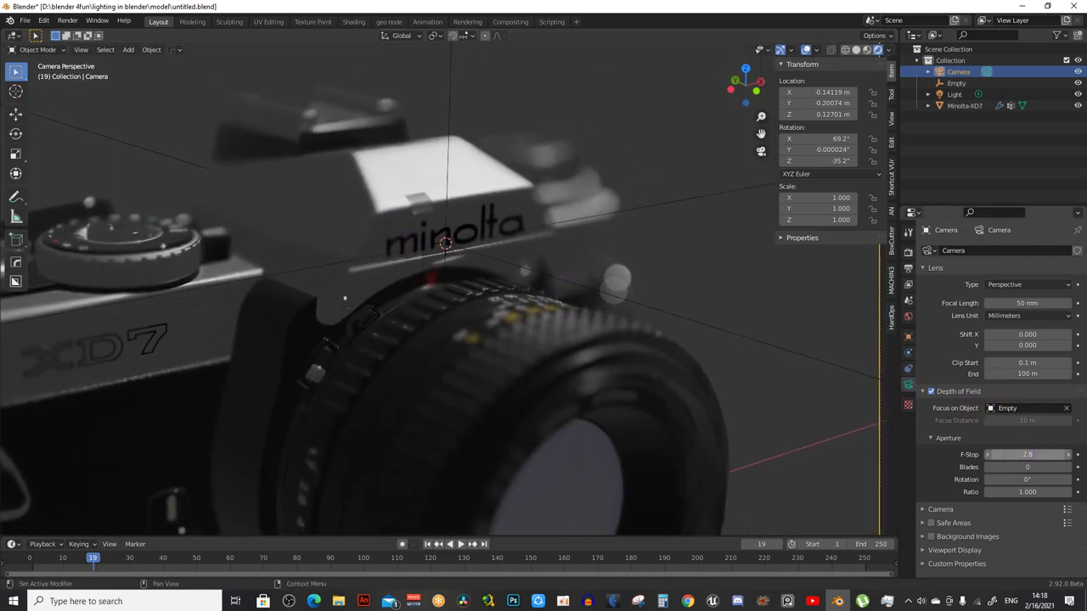
Try camera F-Stop values of 2.5 and then 3.5
{"action": "left_click", "coordinate": [1029, 454]}
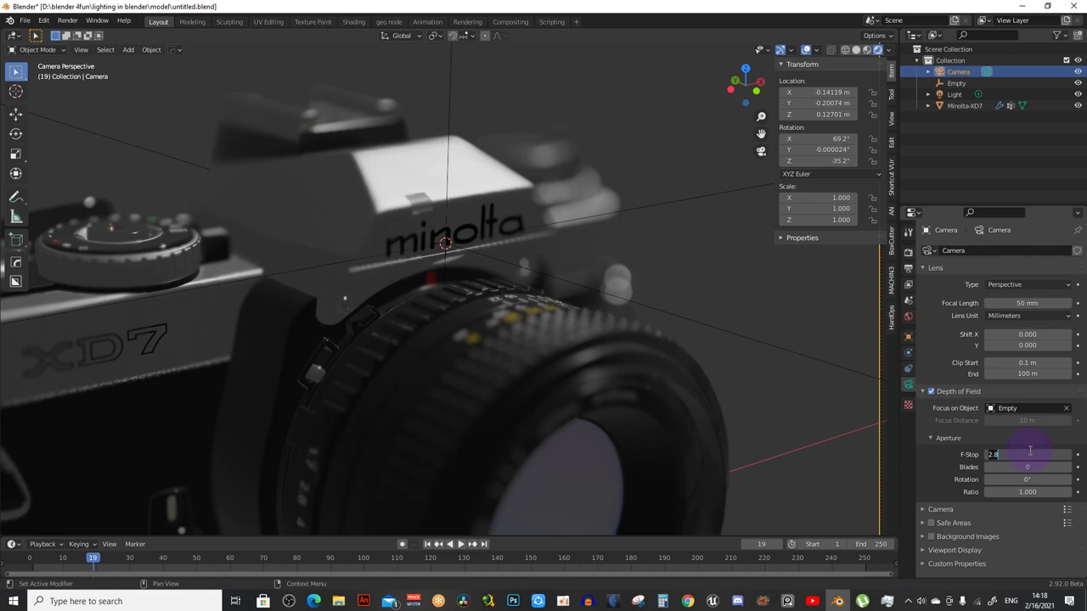
{"action": "type", "text": "2"}
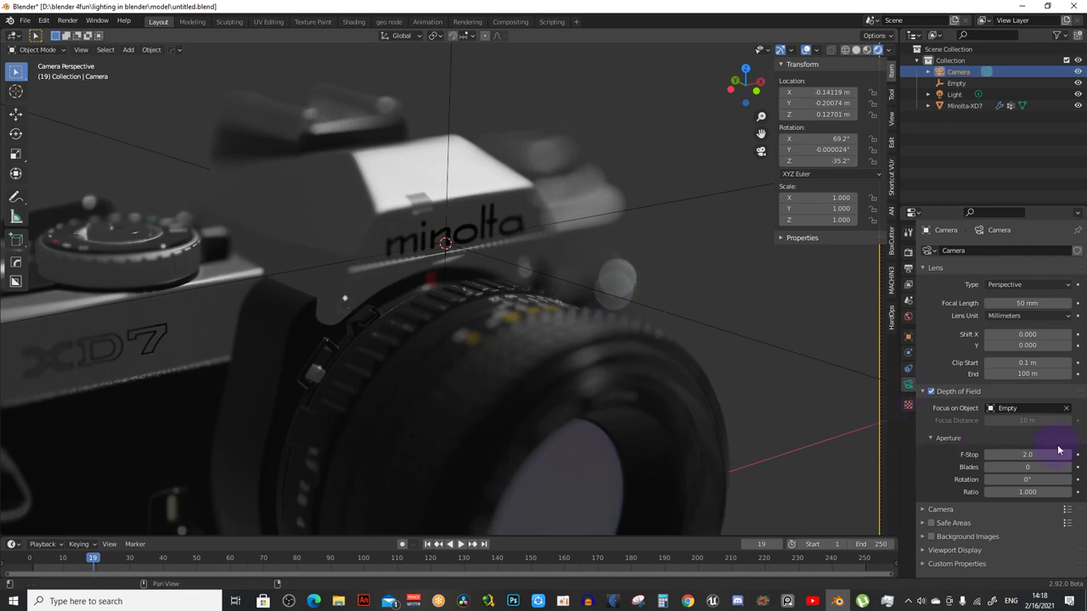
{"action": "type", "text": ".0"}
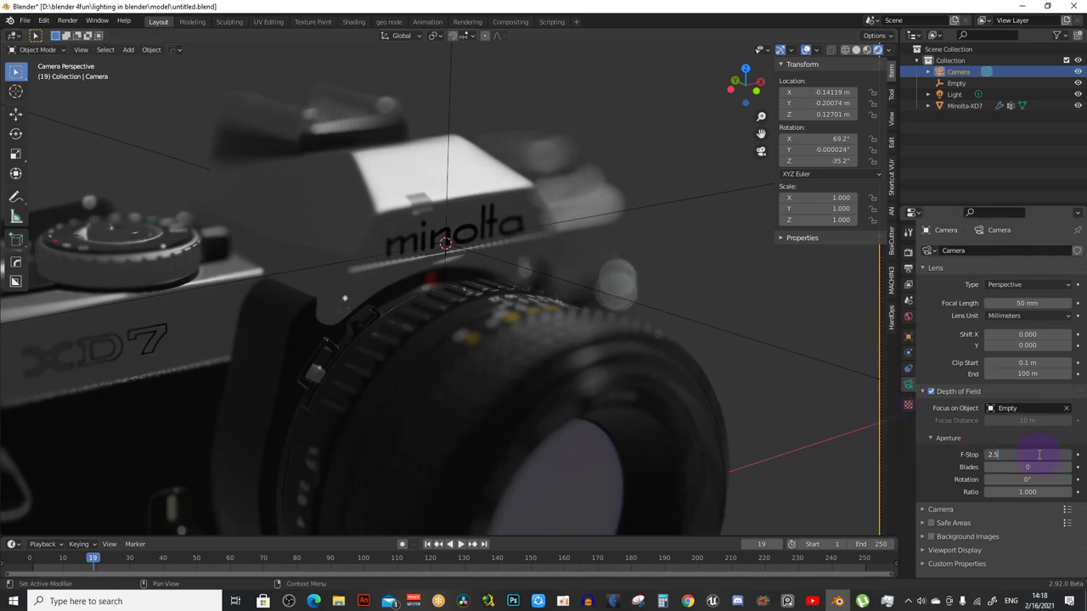
{"action": "key", "text": "Return"}
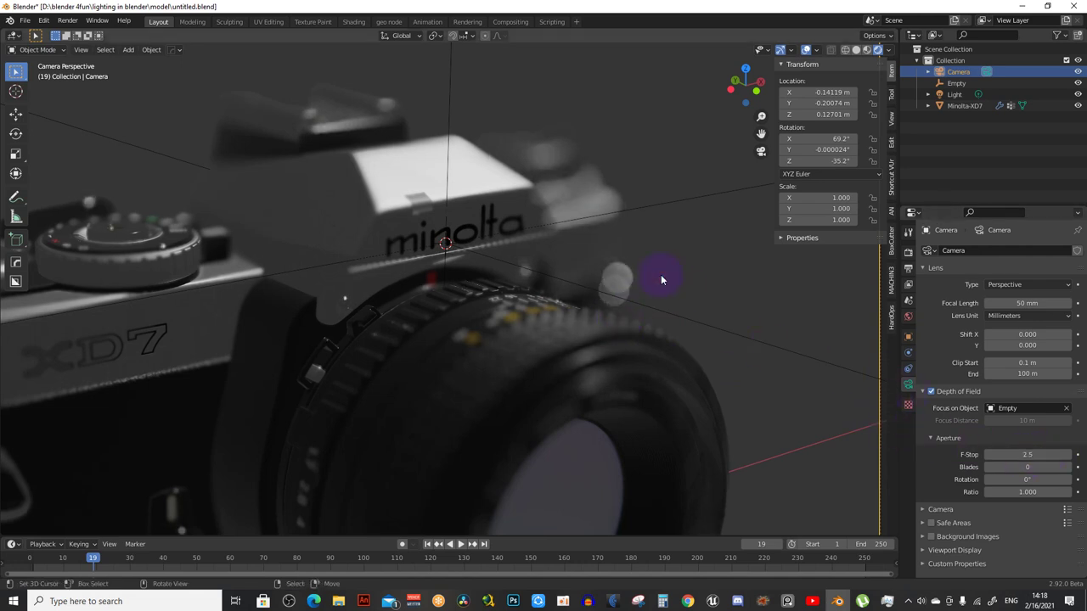
{"action": "left_click", "coordinate": [1026, 456]}
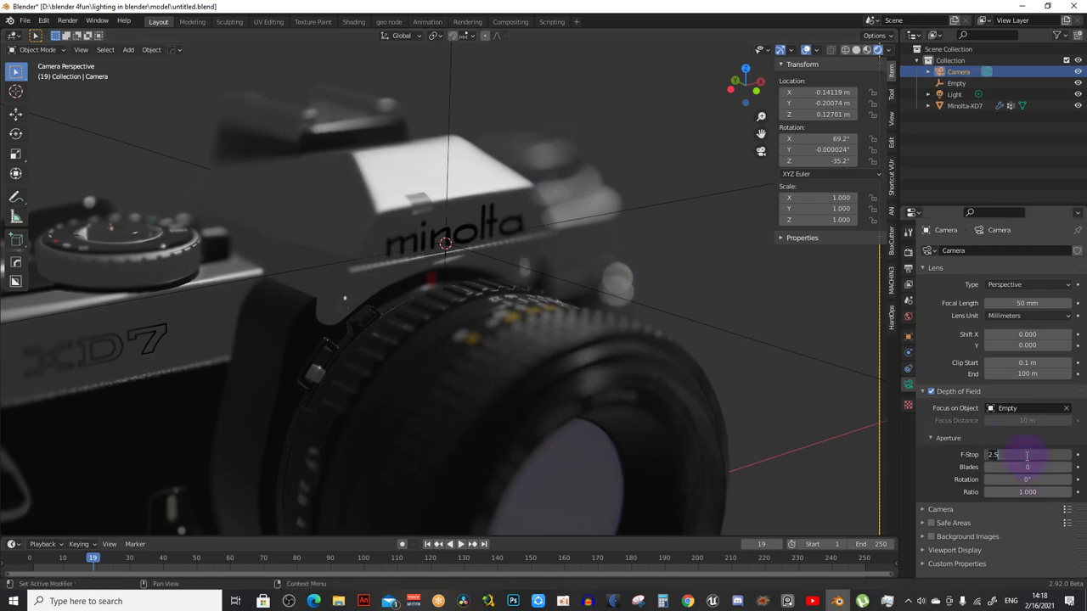
{"action": "type", "text": "3.5"}
{"action": "key", "text": "Return"}
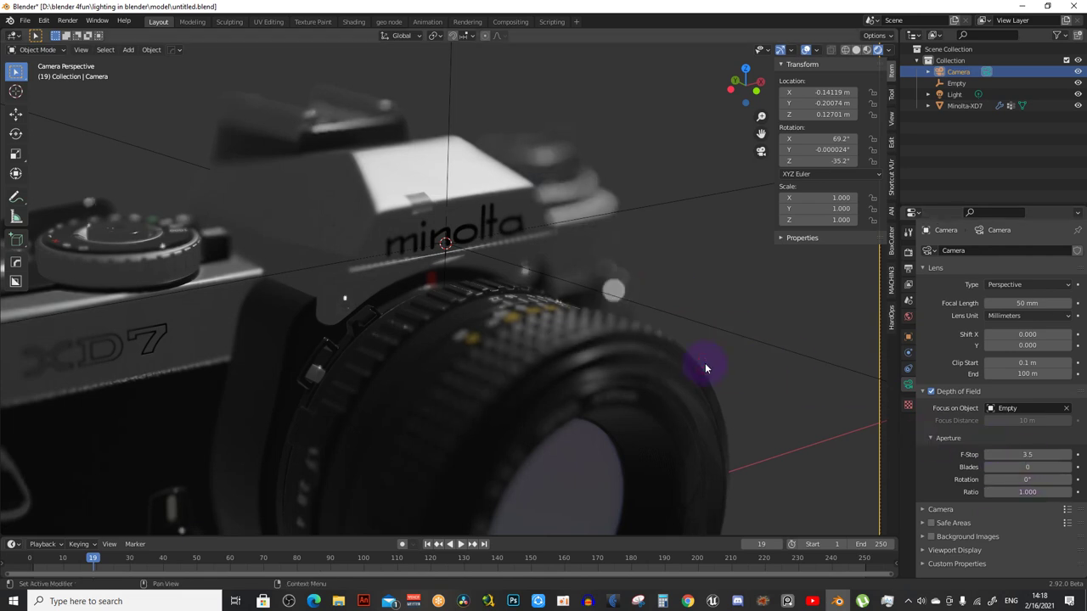
Orbit to check the blur, then set the camera F-Stop to 5.2
{"action": "scroll", "coordinate": [588, 343], "scroll_direction": "down", "scroll_amount": 3}
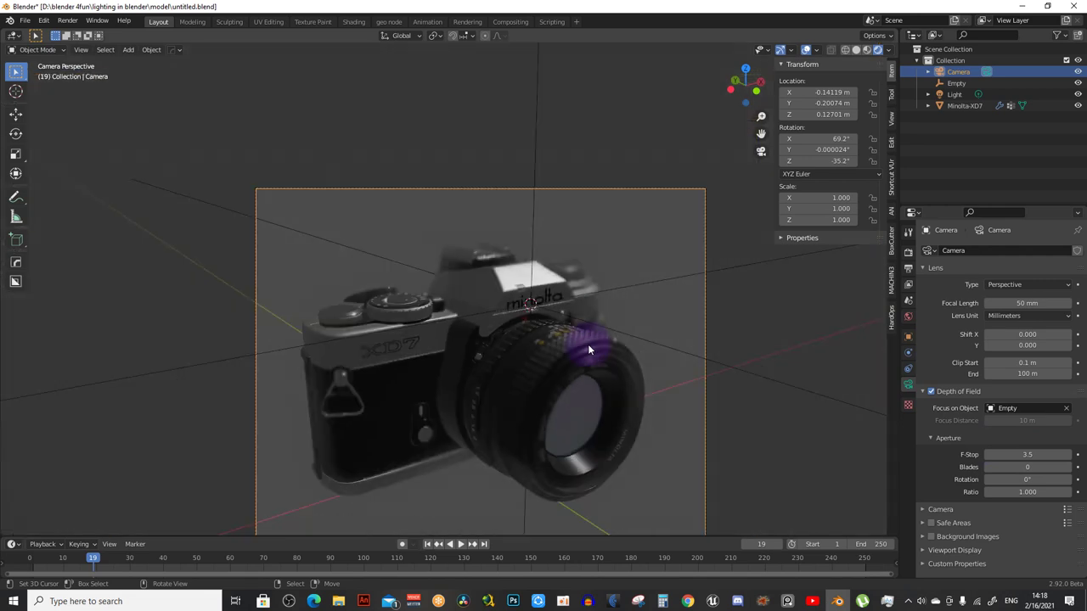
{"action": "scroll", "coordinate": [604, 285], "scroll_direction": "up", "scroll_amount": 2}
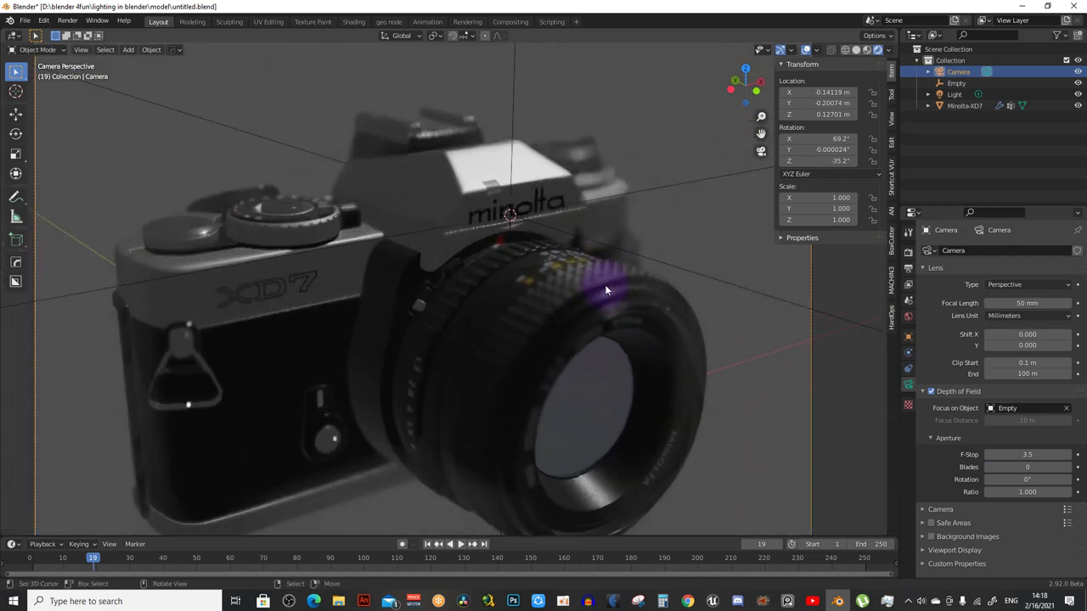
{"action": "middle_click_drag", "start_coordinate": [605, 289], "coordinate": [594, 293]}
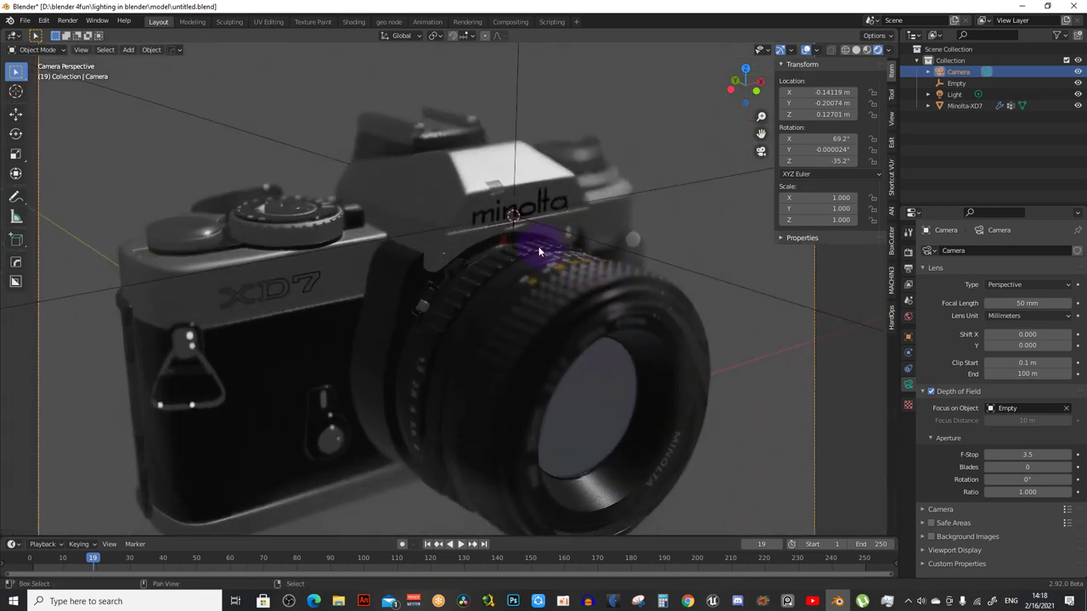
{"action": "middle_click_drag", "start_coordinate": [538, 246], "coordinate": [516, 256]}
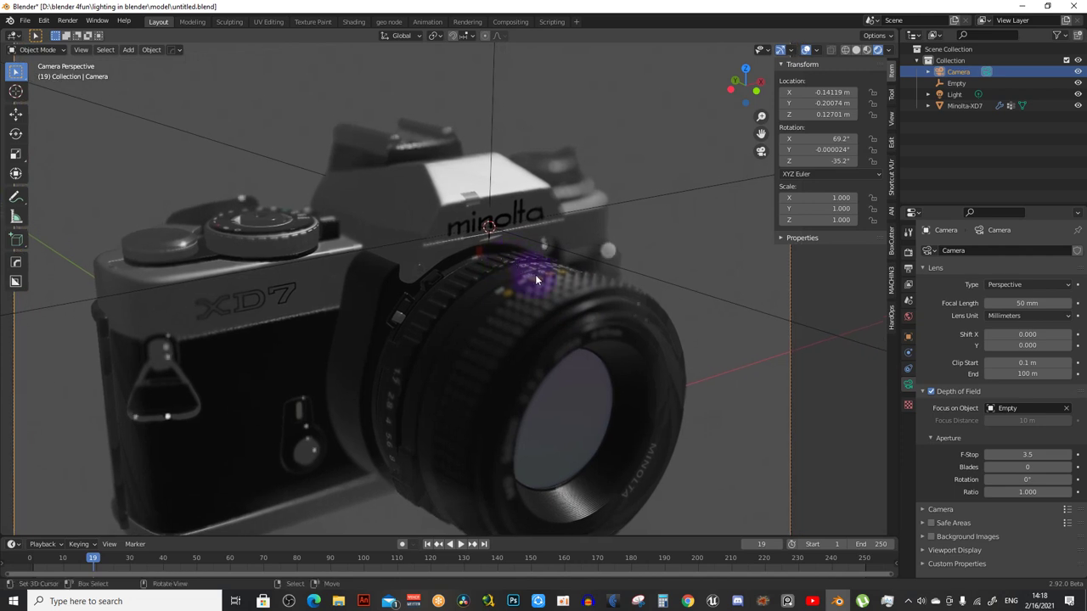
{"action": "scroll", "coordinate": [535, 274], "scroll_direction": "up", "scroll_amount": 3}
{"action": "left_click_drag", "start_coordinate": [1008, 455], "coordinate": [1026, 454]}
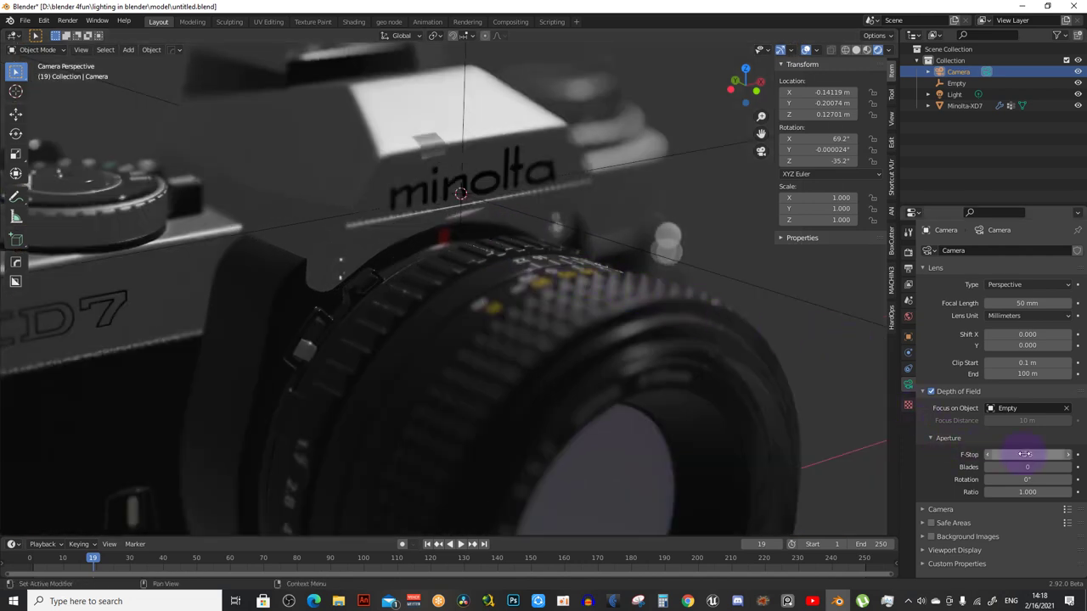
{"action": "left_click", "coordinate": [1027, 454]}
{"action": "type", "text": "5.2"}
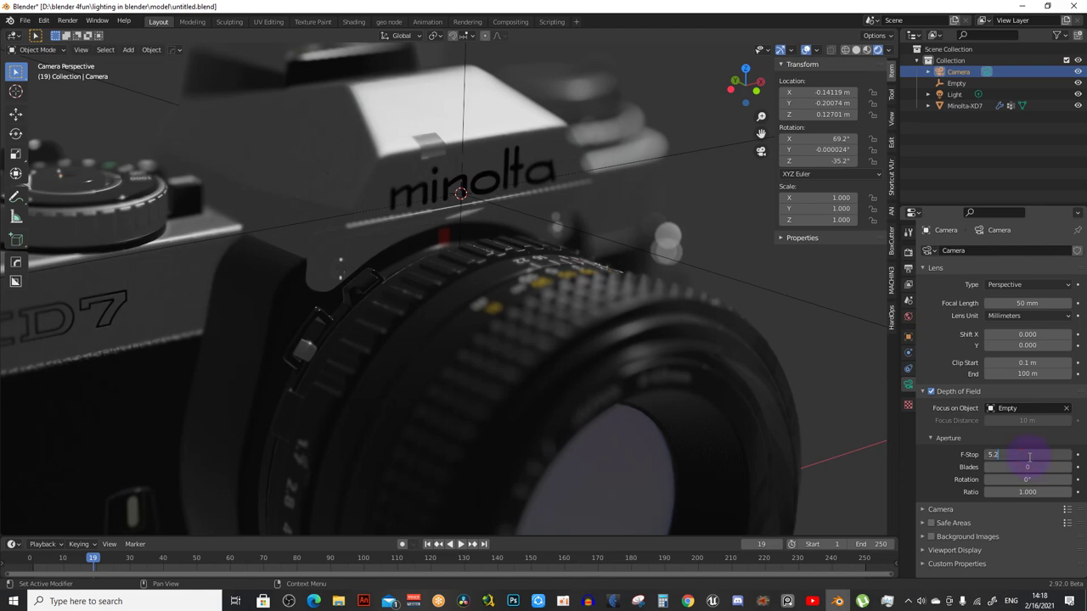
{"action": "key", "text": "Return"}
Scroll through the camera properties, then switch to the Shading workspace
{"action": "scroll", "coordinate": [658, 305], "scroll_direction": "down", "scroll_amount": 2}
{"action": "scroll", "coordinate": [628, 314], "scroll_direction": "down", "scroll_amount": 4}
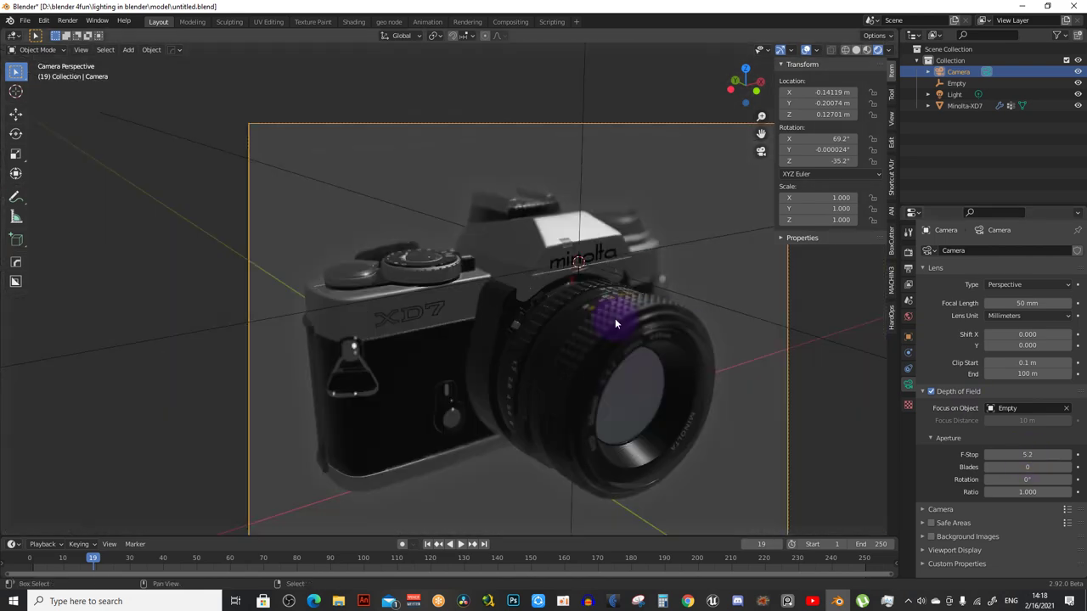
{"action": "scroll", "coordinate": [632, 297], "scroll_direction": "up", "scroll_amount": 5}
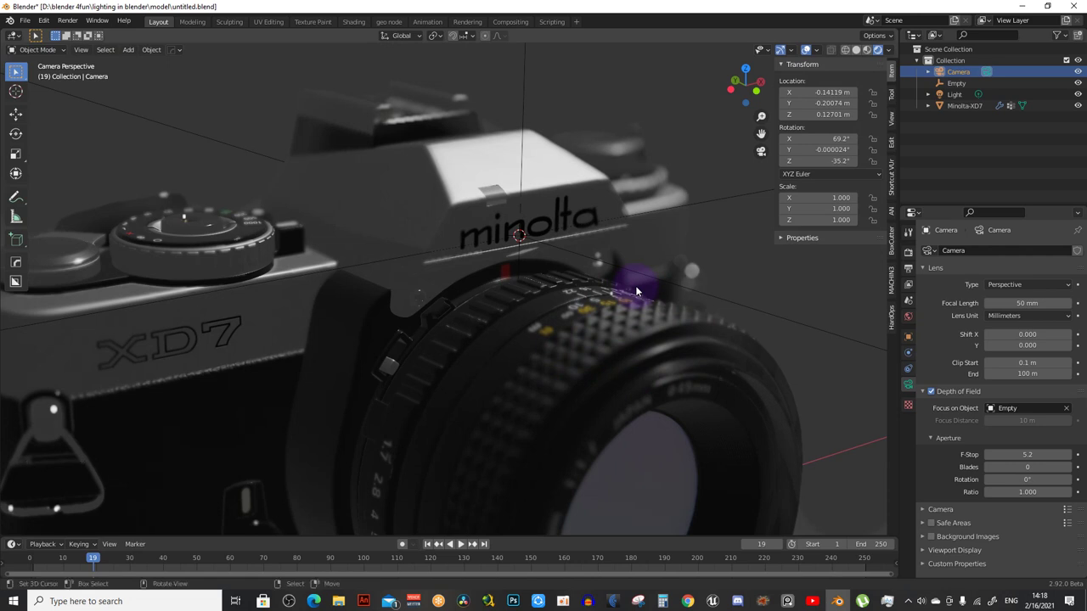
{"action": "scroll", "coordinate": [635, 288], "scroll_direction": "down", "scroll_amount": 2}
{"action": "scroll", "coordinate": [633, 289], "scroll_direction": "down", "scroll_amount": 3}
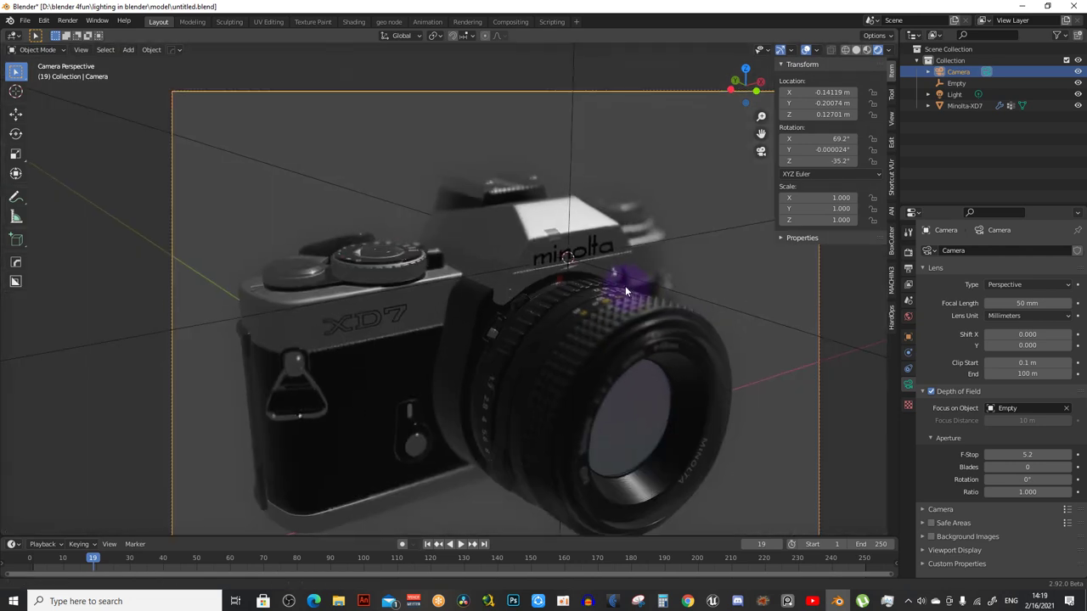
{"action": "scroll", "coordinate": [622, 288], "scroll_direction": "down", "scroll_amount": 1}
{"action": "scroll", "coordinate": [619, 290], "scroll_direction": "down", "scroll_amount": 2}
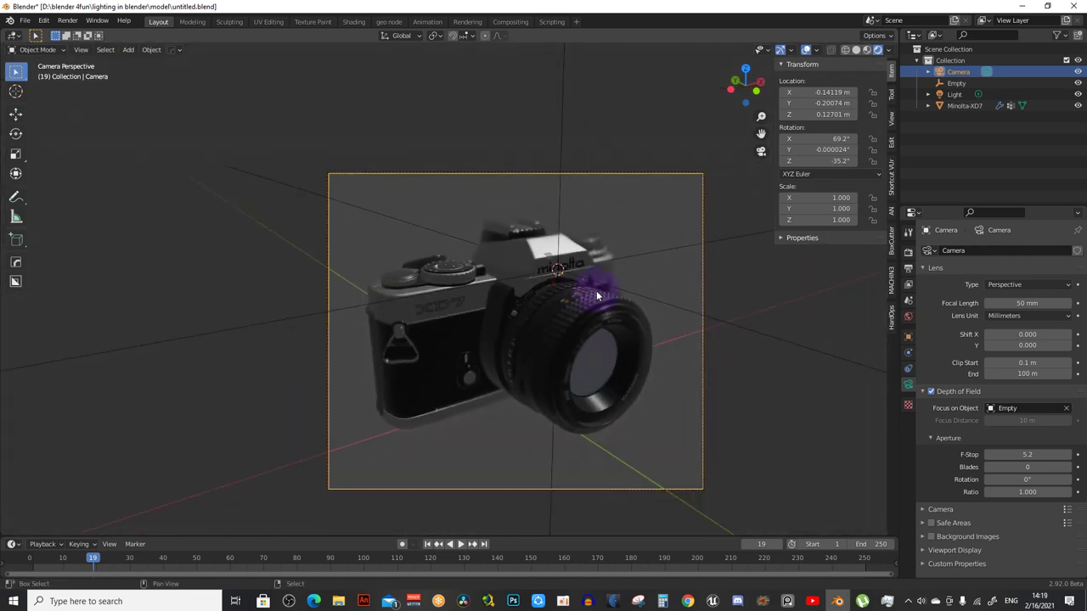
{"action": "scroll", "coordinate": [596, 294], "scroll_direction": "down", "scroll_amount": 2}
{"action": "scroll", "coordinate": [595, 293], "scroll_direction": "up", "scroll_amount": 3}
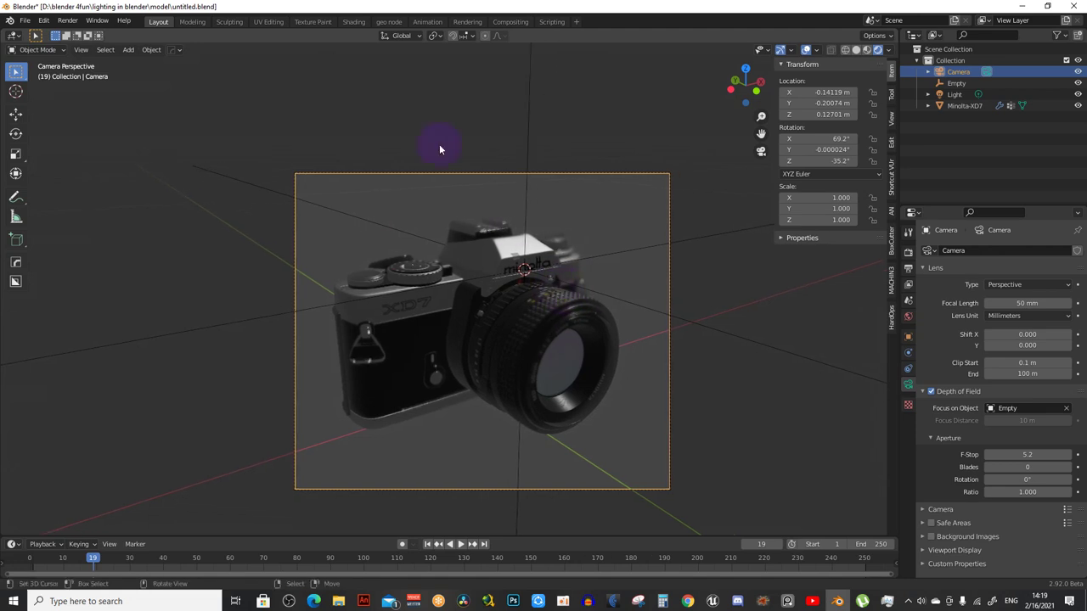
{"action": "left_click", "coordinate": [356, 21]}
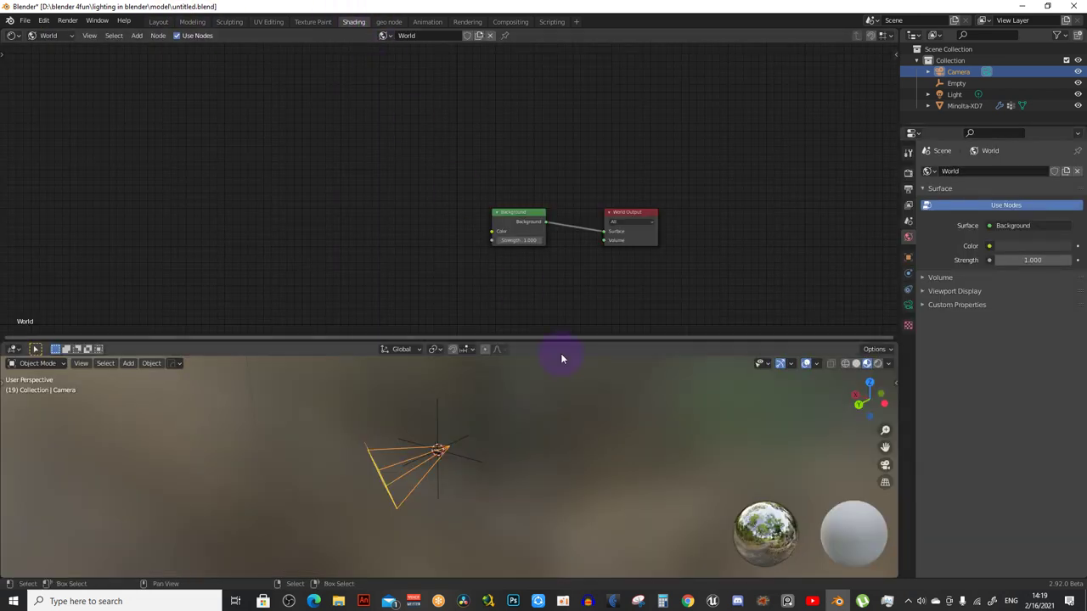
Set the viewport to Rendered through the scene camera and recentre the node editor
{"action": "left_click", "coordinate": [877, 364]}
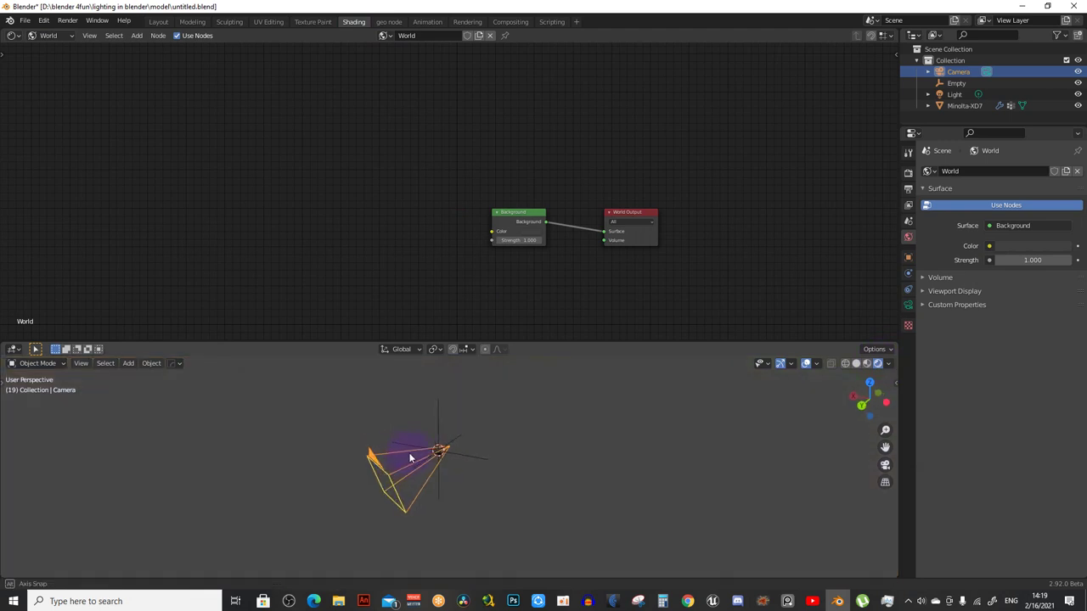
{"action": "middle_click_drag", "start_coordinate": [389, 453], "coordinate": [424, 449]}
{"action": "scroll", "coordinate": [425, 449], "scroll_direction": "up", "scroll_amount": 5}
{"action": "key", "text": "KP_0"}
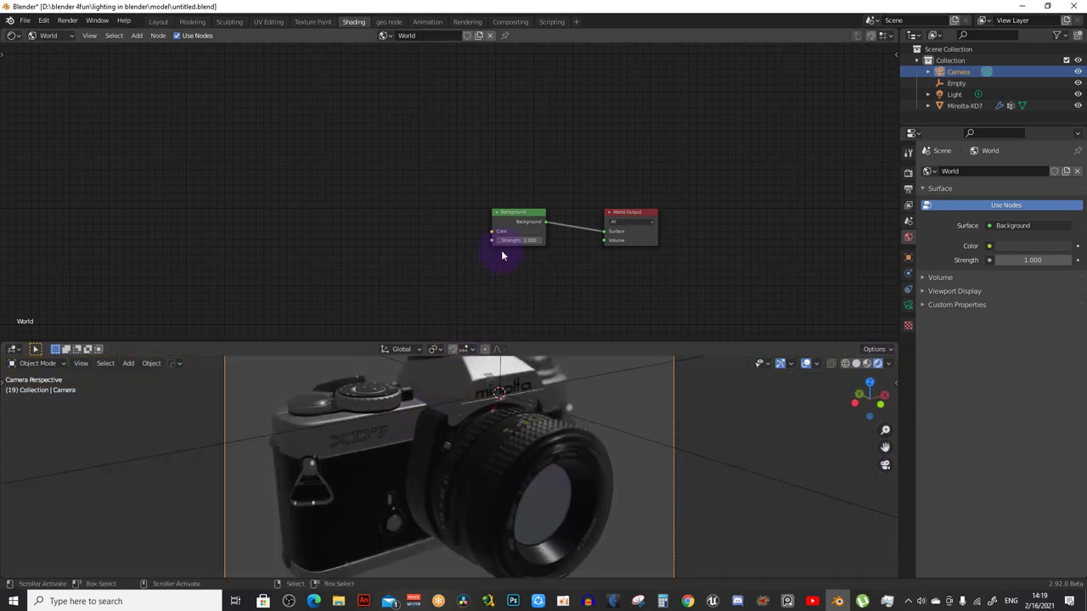
{"action": "scroll", "coordinate": [502, 220], "scroll_direction": "down", "scroll_amount": 2}
{"action": "scroll", "coordinate": [407, 399], "scroll_direction": "down", "scroll_amount": 3}
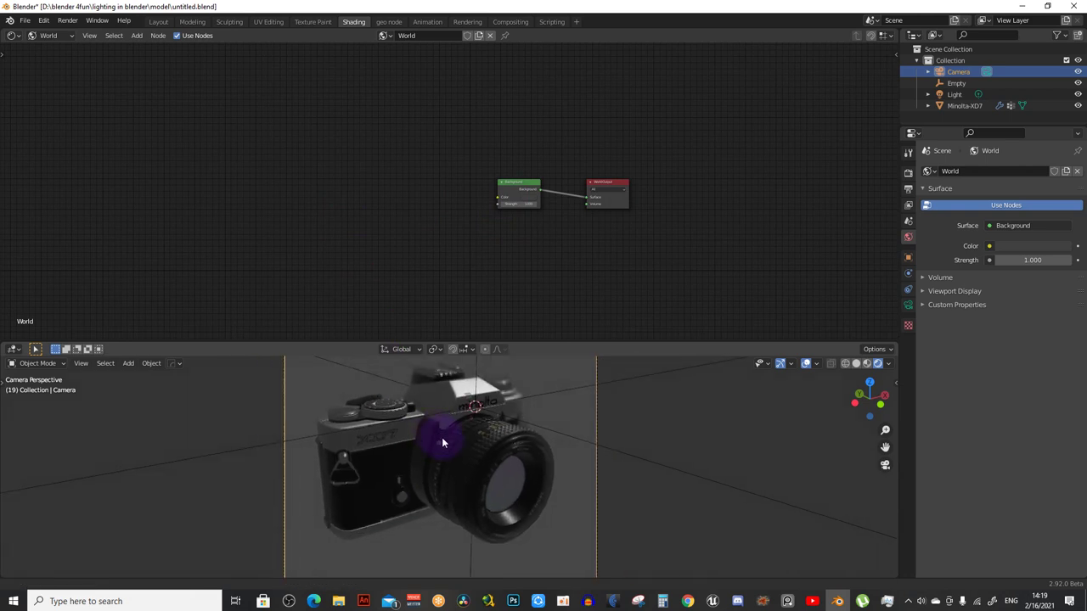
{"action": "scroll", "coordinate": [442, 437], "scroll_direction": "down", "scroll_amount": 1}
{"action": "mouse_move", "coordinate": [370, 229]}
{"action": "middle_mouse_down"}
{"action": "mouse_move", "coordinate": [421, 243]}
{"action": "mouse_move", "coordinate": [398, 237]}
{"action": "middle_mouse_up"}
{"action": "scroll", "coordinate": [415, 238], "scroll_direction": "up", "scroll_amount": 1}
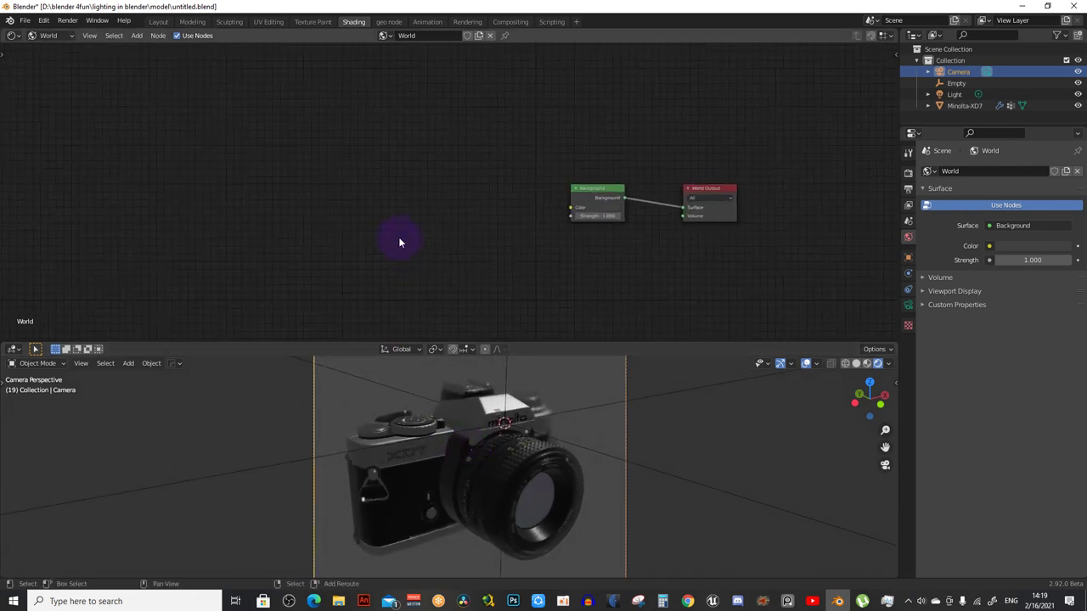
Add an Environment Texture node left of the Background node
{"action": "key", "text": "shift+a"}
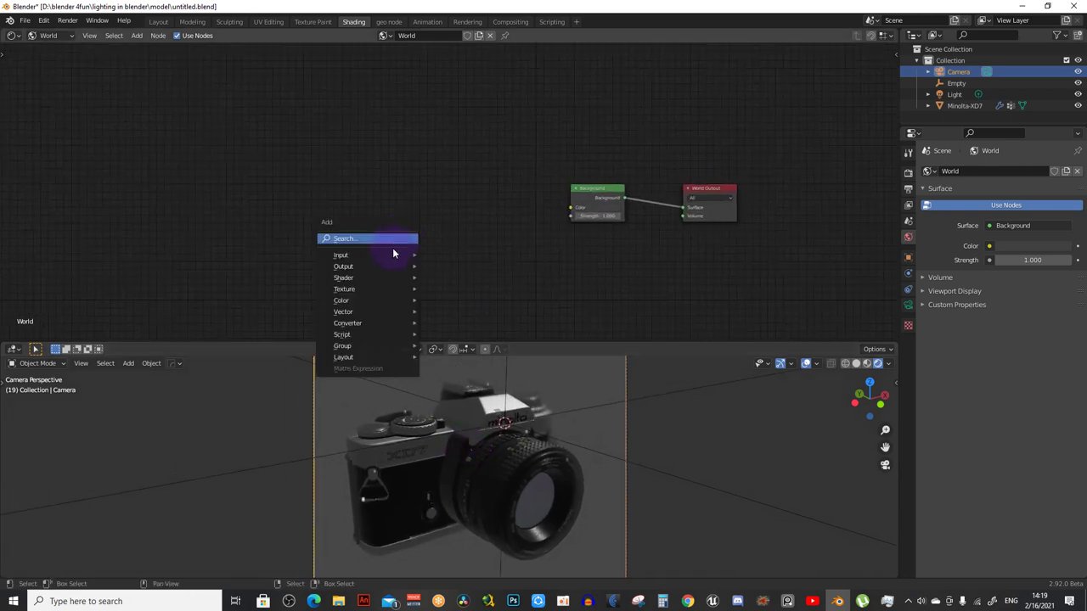
{"action": "mouse_move", "coordinate": [365, 288]}
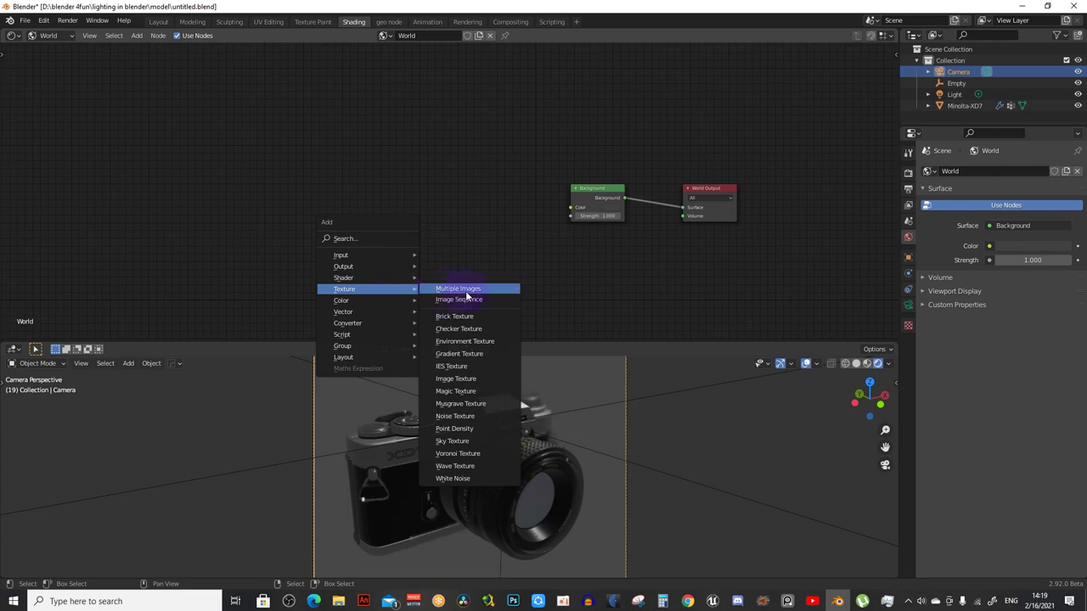
{"action": "left_click", "coordinate": [459, 341]}
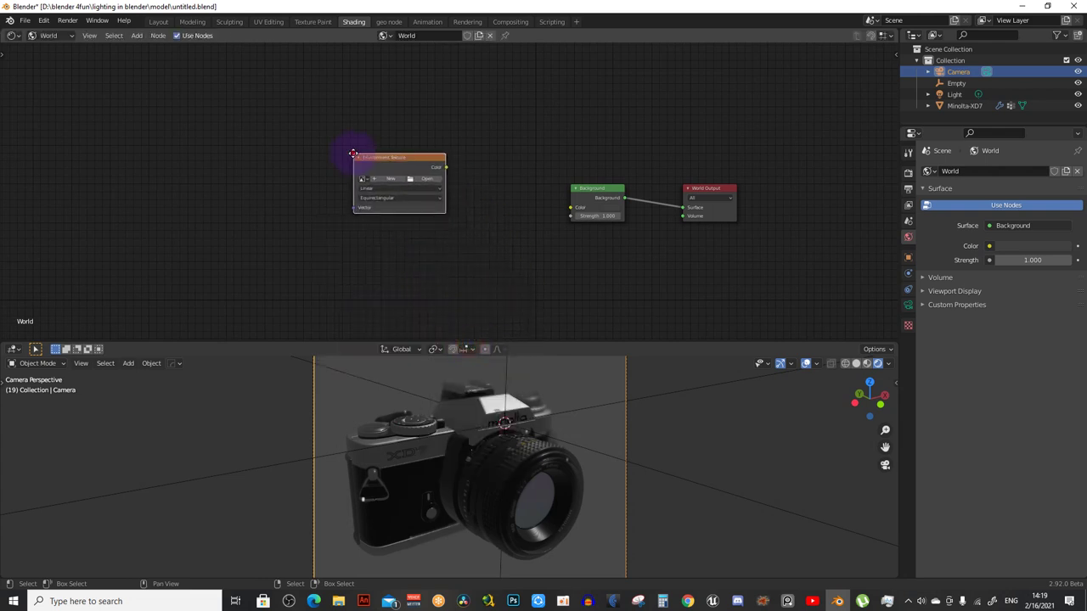
{"action": "left_click", "coordinate": [353, 153]}
Load killesberg_park_2k.hdr from D:\textures\HDRI into the Environment Texture node
{"action": "left_click", "coordinate": [417, 179]}
{"action": "left_click", "coordinate": [289, 186]}
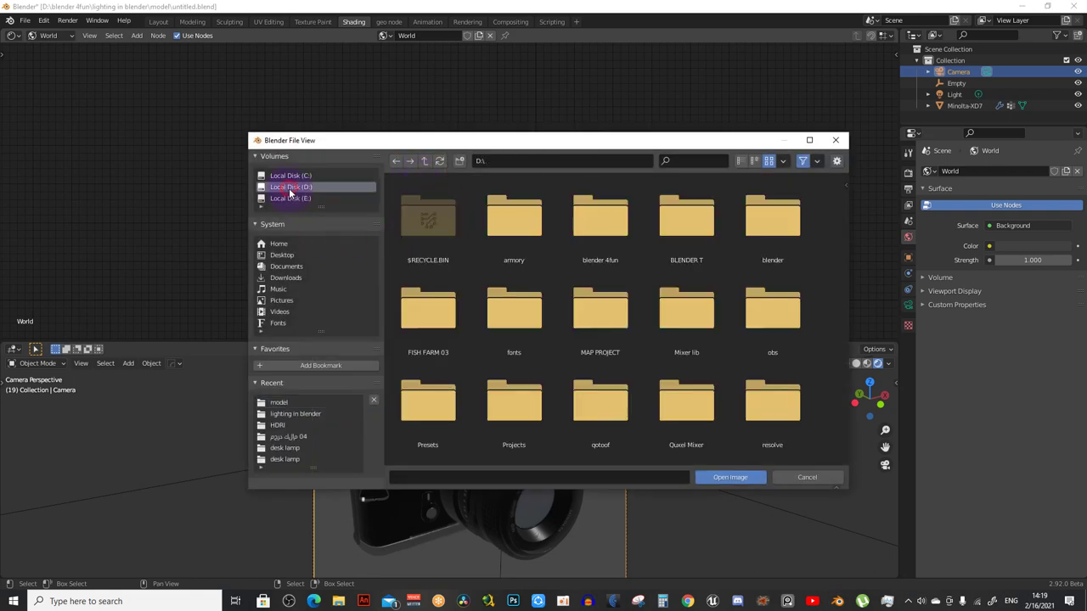
{"action": "scroll", "coordinate": [594, 340], "scroll_direction": "down", "scroll_amount": 1}
{"action": "scroll", "coordinate": [594, 340], "scroll_direction": "down", "scroll_amount": 1}
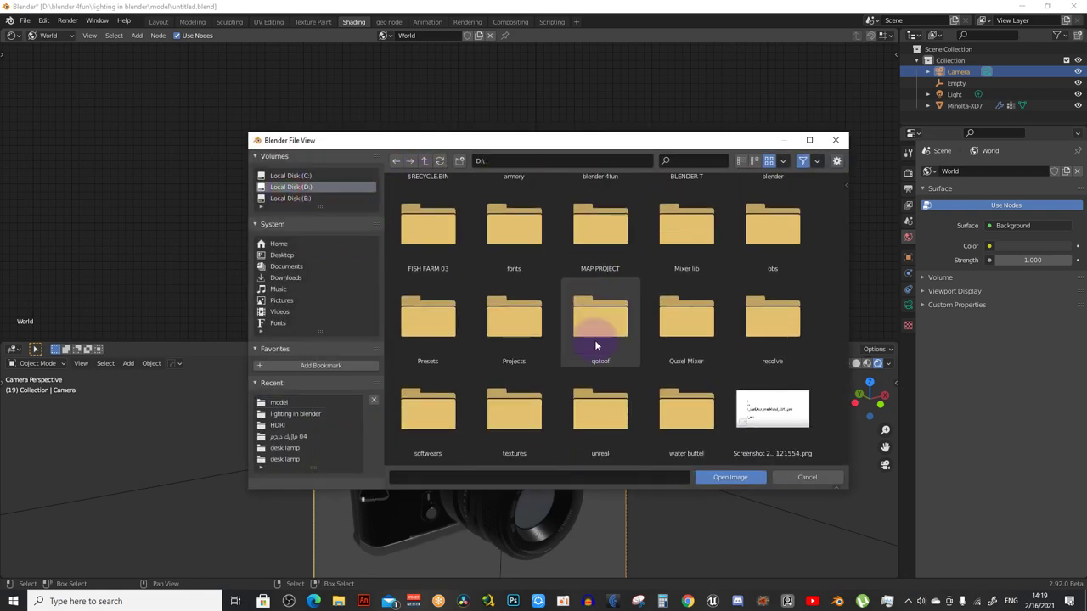
{"action": "double_click", "coordinate": [512, 424]}
{"action": "double_click", "coordinate": [498, 217]}
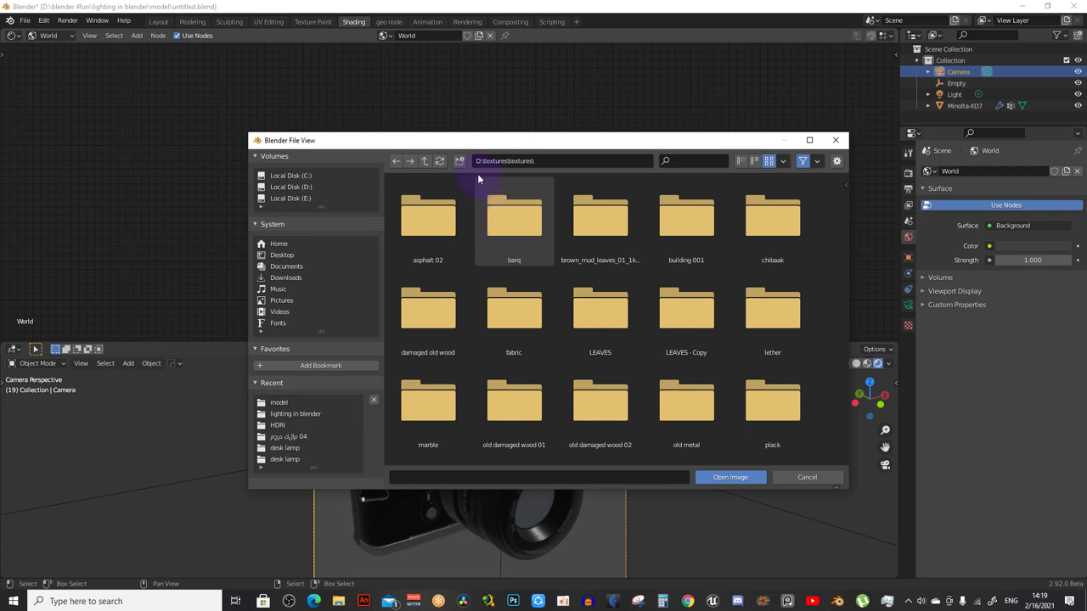
{"action": "left_click", "coordinate": [425, 161]}
{"action": "double_click", "coordinate": [438, 183]}
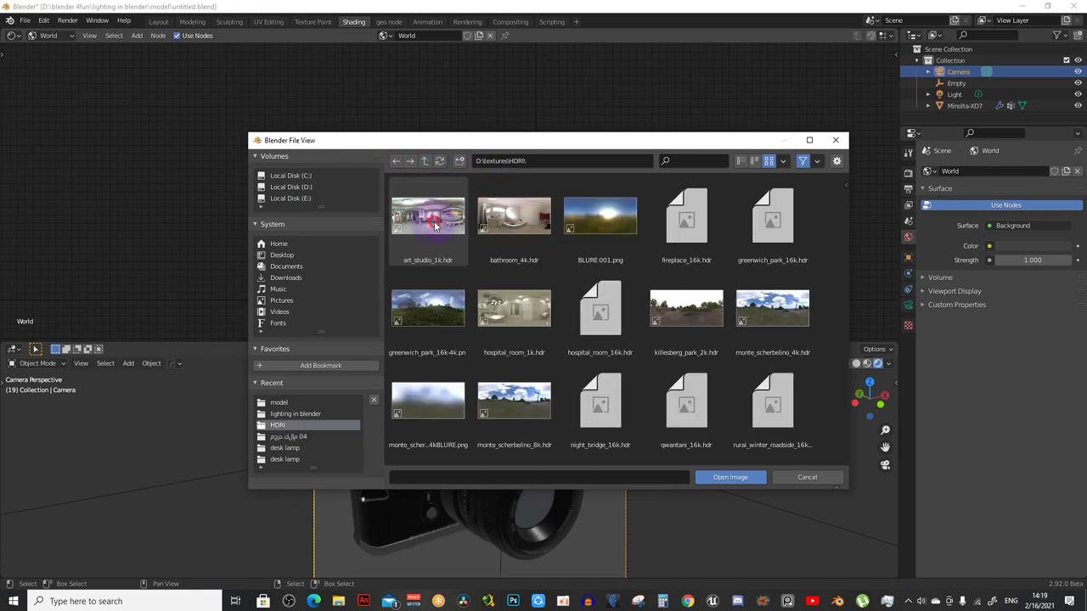
{"action": "scroll", "coordinate": [611, 310], "scroll_direction": "down", "scroll_amount": 1}
{"action": "scroll", "coordinate": [611, 310], "scroll_direction": "up", "scroll_amount": 1}
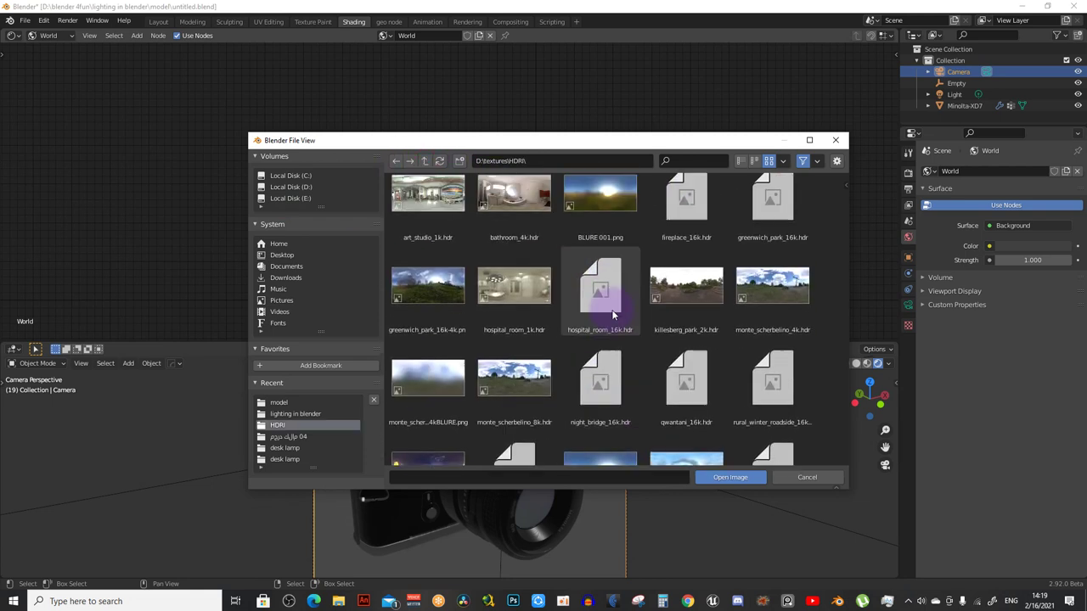
{"action": "left_click", "coordinate": [693, 286]}
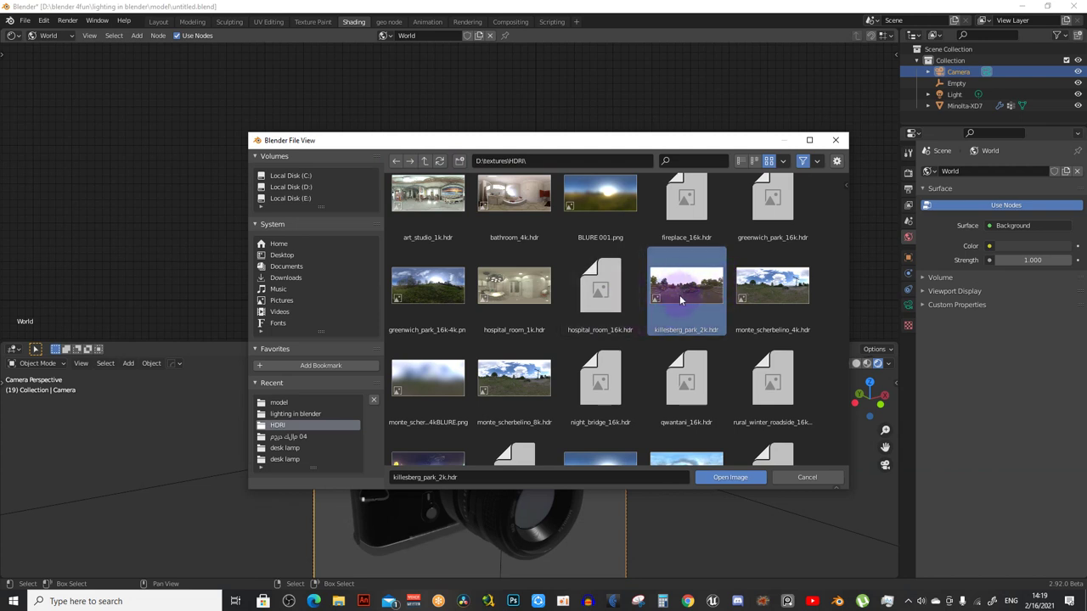
{"action": "left_click", "coordinate": [730, 480]}
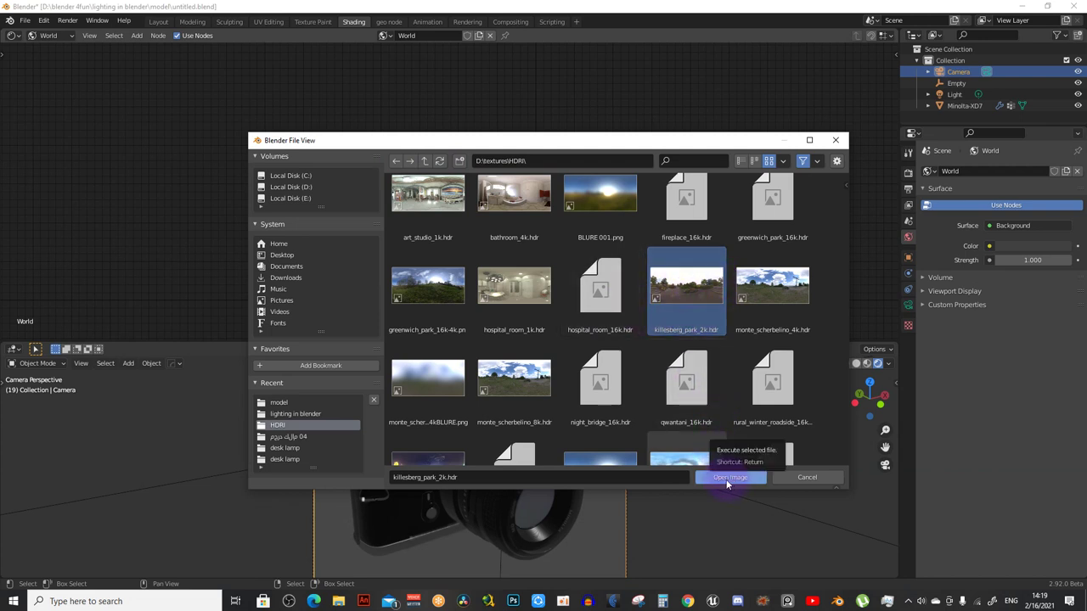
{"action": "left_click", "coordinate": [723, 480]}
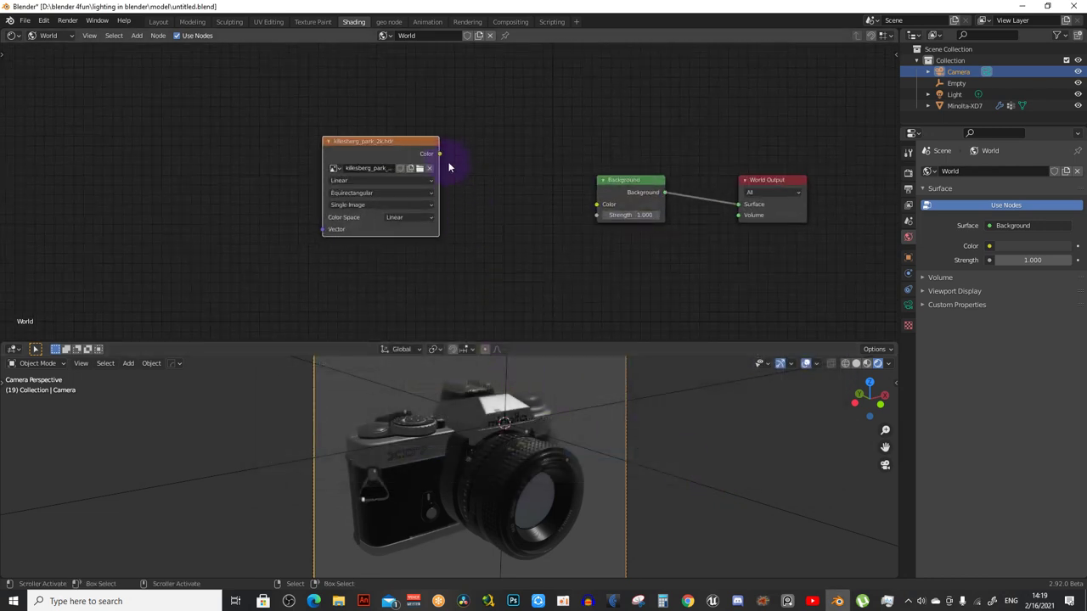
Connect the killesberg_park_2k HDRI Color to Background Color and move the node up-left
{"action": "left_click_drag", "start_coordinate": [441, 155], "coordinate": [598, 206]}
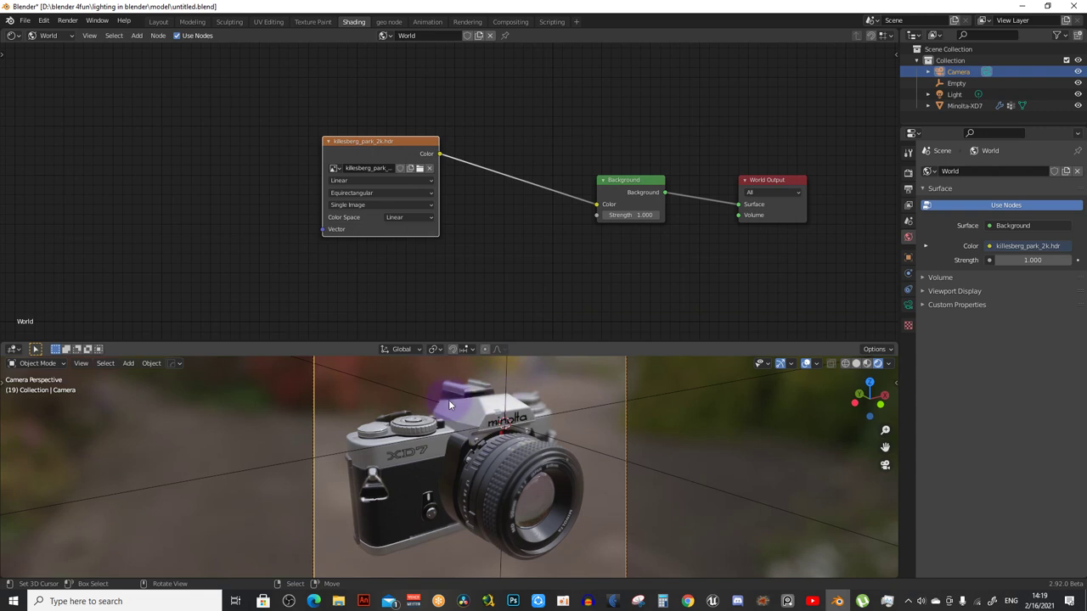
{"action": "scroll", "coordinate": [430, 307], "scroll_direction": "down", "scroll_amount": 1}
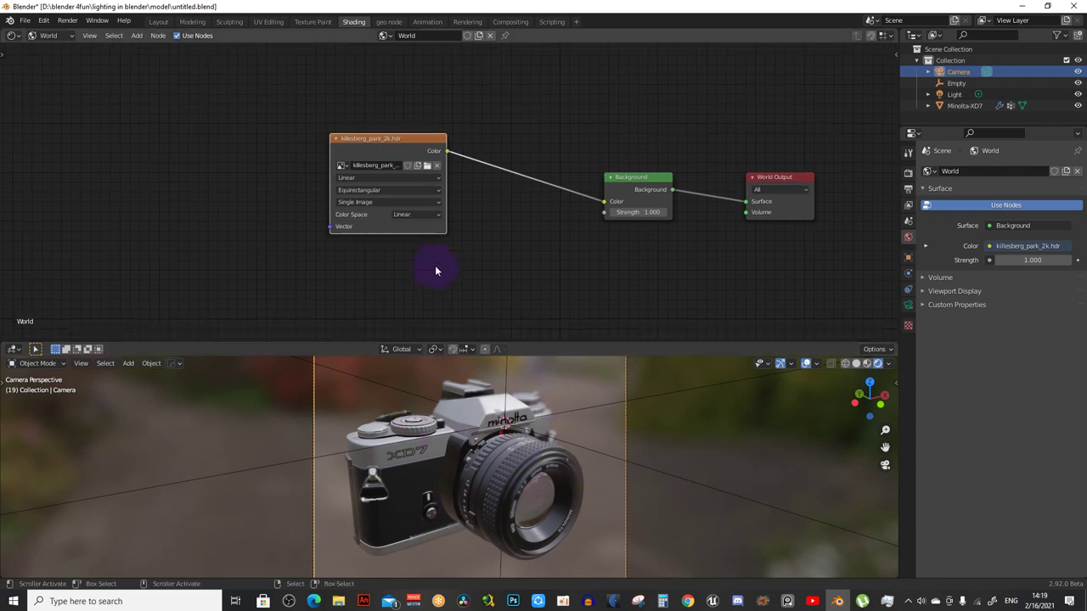
{"action": "scroll", "coordinate": [434, 267], "scroll_direction": "down", "scroll_amount": 2}
{"action": "middle_click_drag", "start_coordinate": [434, 269], "coordinate": [440, 235]}
{"action": "left_click_drag", "start_coordinate": [419, 119], "coordinate": [370, 107]}
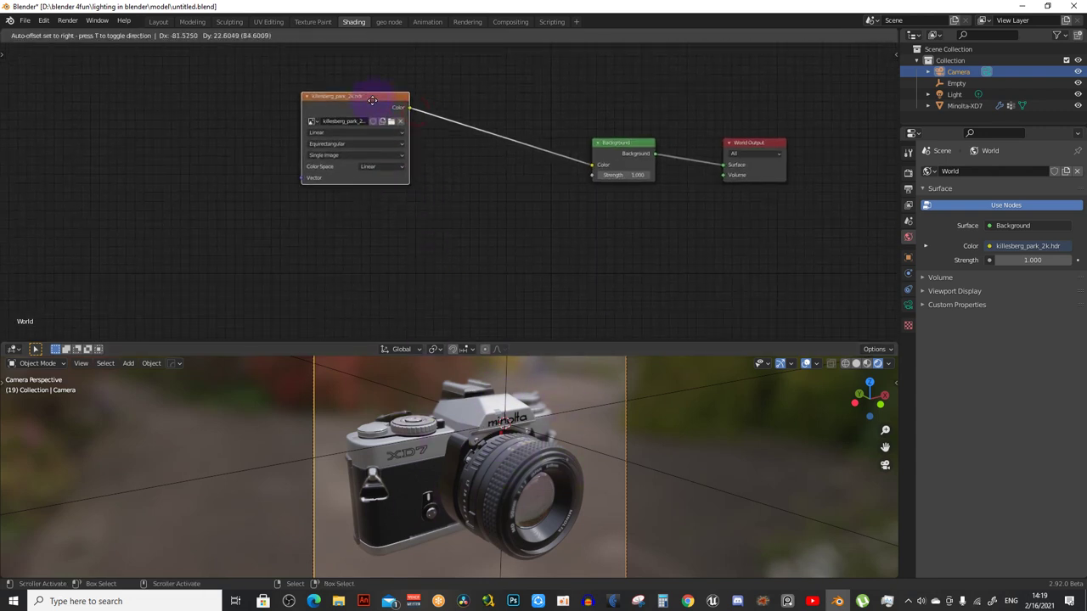
{"action": "scroll", "coordinate": [551, 442], "scroll_direction": "up", "scroll_amount": 4}
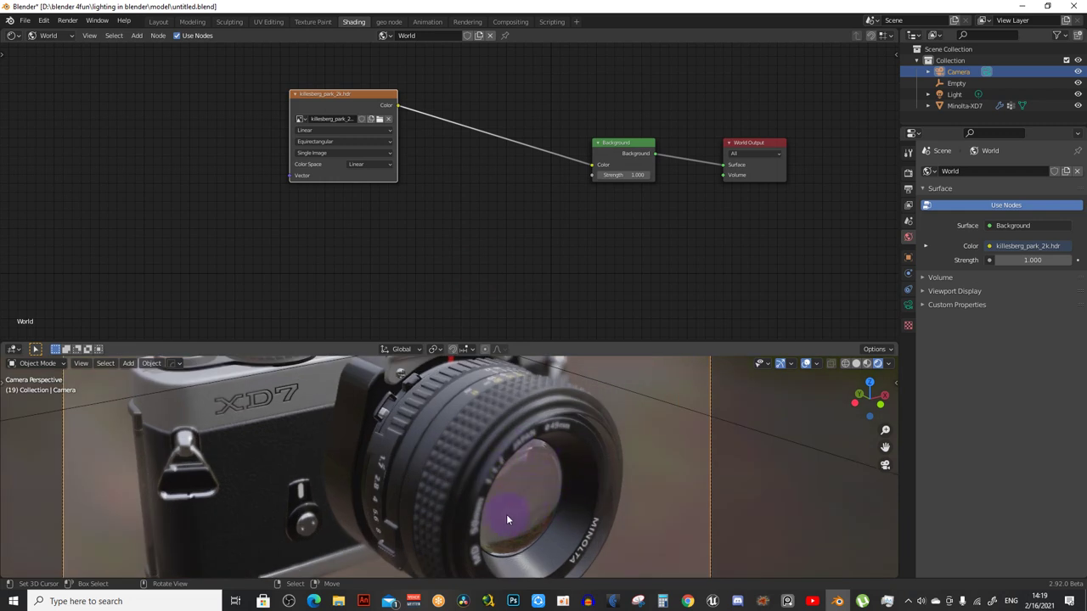
{"action": "scroll", "coordinate": [511, 479], "scroll_direction": "down", "scroll_amount": 3}
{"action": "scroll", "coordinate": [445, 291], "scroll_direction": "down", "scroll_amount": 1}
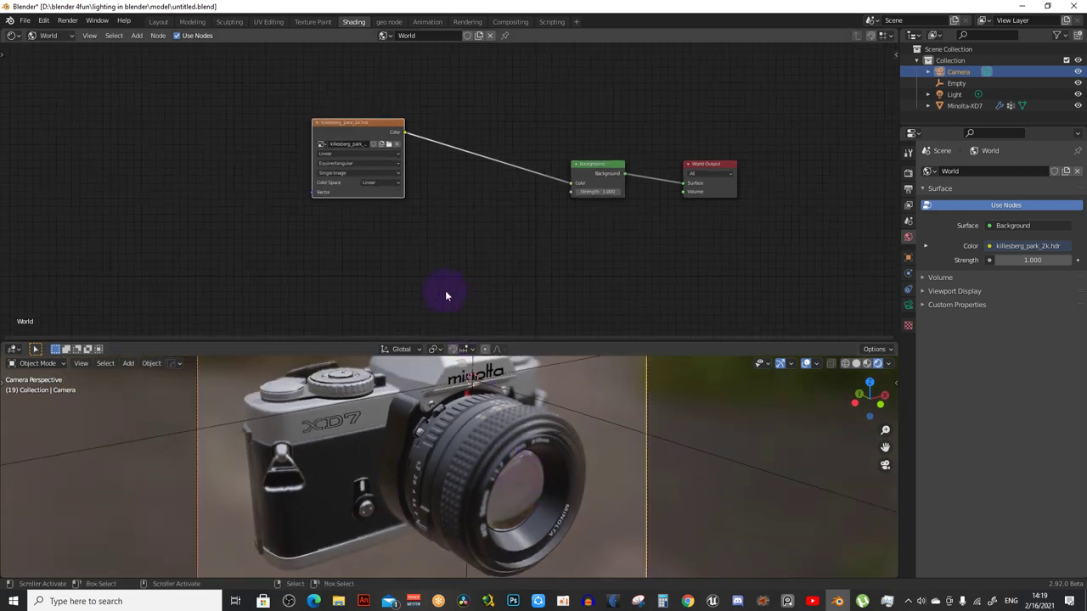
{"action": "scroll", "coordinate": [445, 290], "scroll_direction": "down", "scroll_amount": 1}
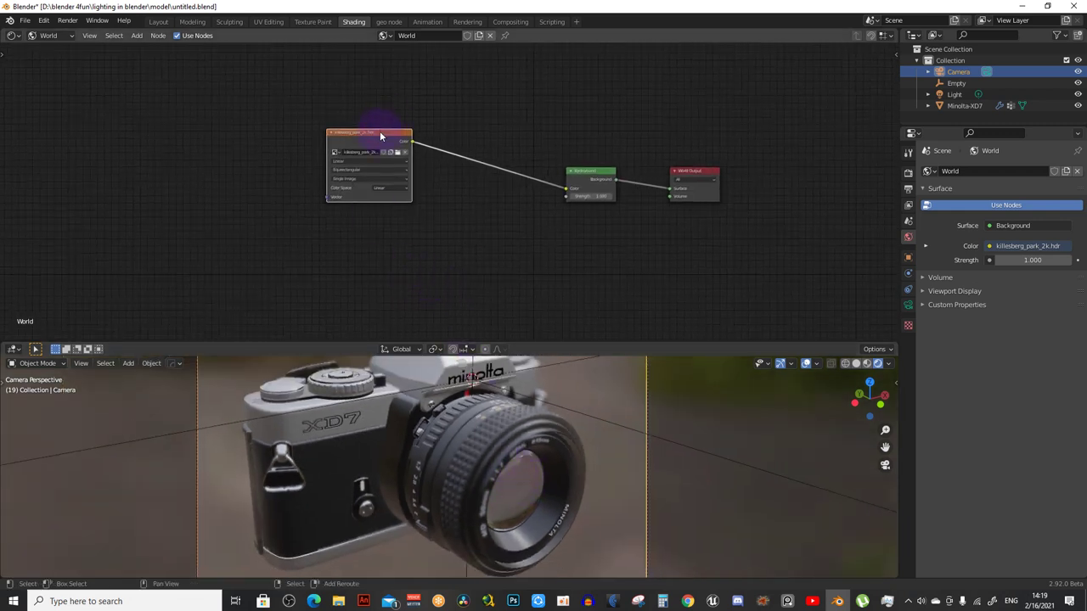
Duplicate the HDRI texture node and place the copy directly below the original
{"action": "key", "text": "shift+d"}
{"action": "key", "text": "y"}
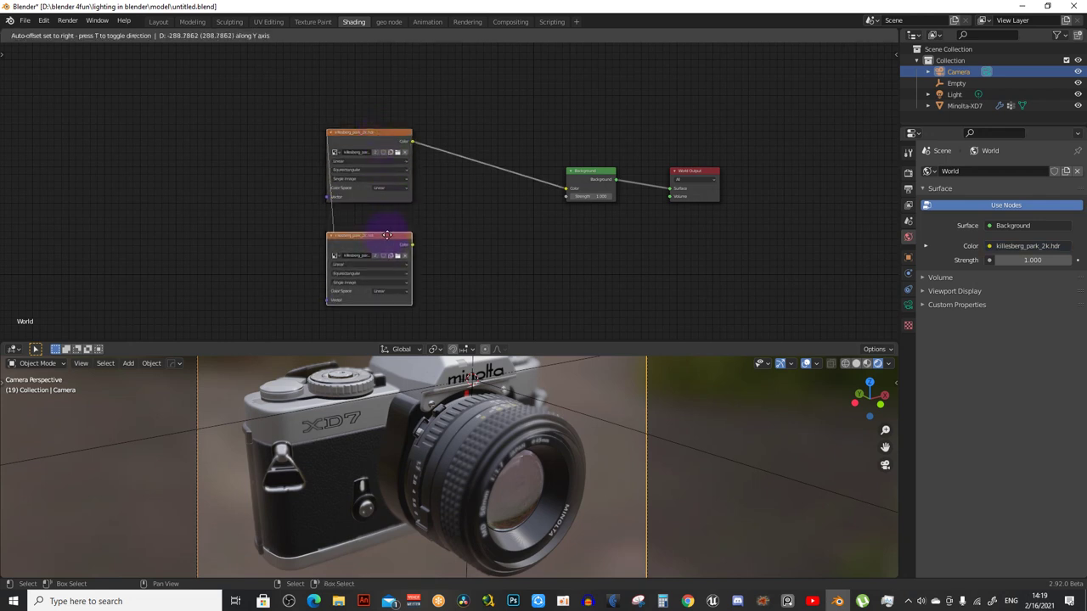
{"action": "left_click", "coordinate": [383, 227]}
{"action": "scroll", "coordinate": [378, 242], "scroll_direction": "up", "scroll_amount": 1}
{"action": "scroll", "coordinate": [394, 252], "scroll_direction": "up", "scroll_amount": 1}
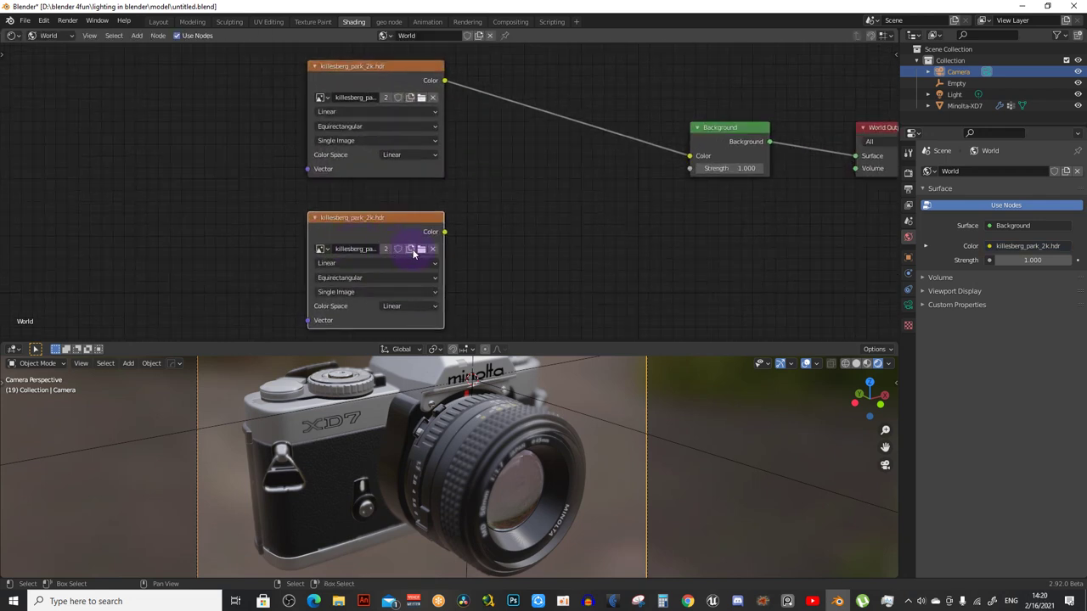
Load sunset_in_the_chalk_quarry_2k.hdr as the copy's own image and link it to Background Color
{"action": "left_click", "coordinate": [389, 251]}
{"action": "left_click", "coordinate": [421, 250]}
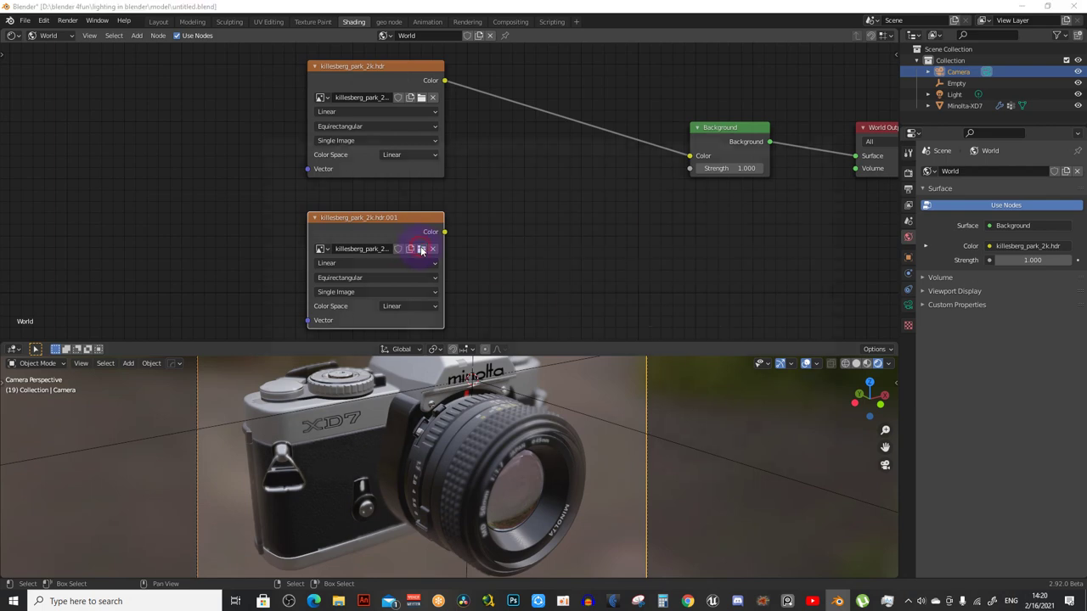
{"action": "scroll", "coordinate": [652, 343], "scroll_direction": "down", "scroll_amount": 3}
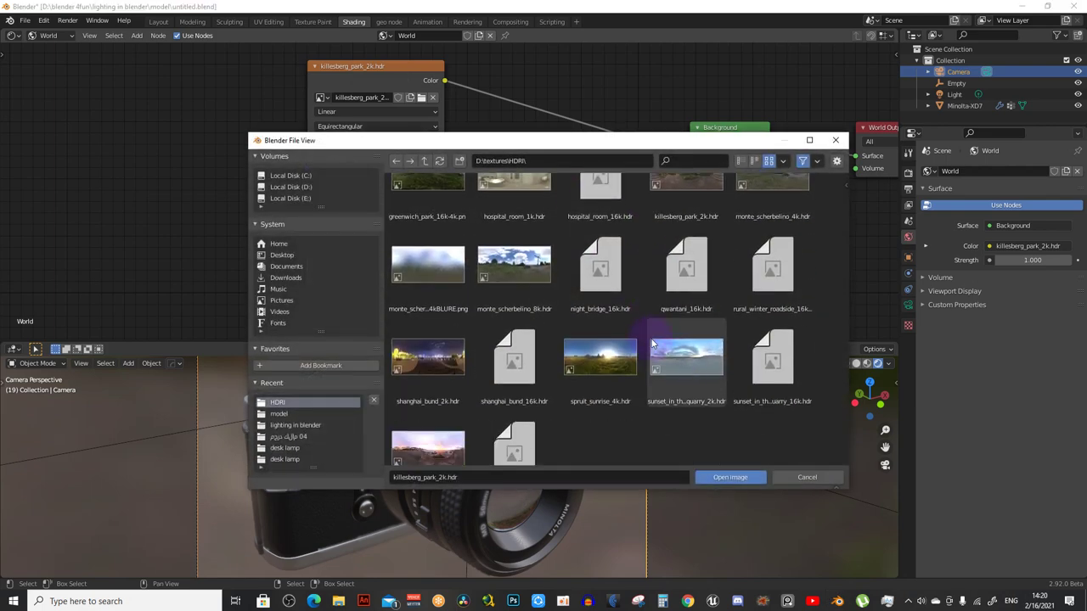
{"action": "left_click", "coordinate": [693, 371]}
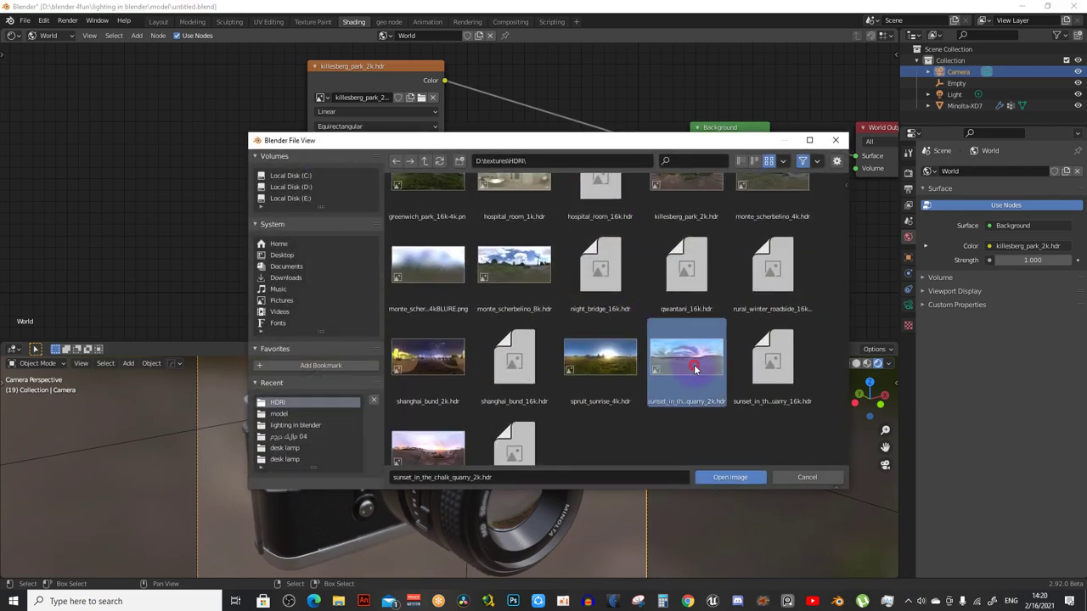
{"action": "left_click", "coordinate": [743, 478]}
{"action": "scroll", "coordinate": [375, 156], "scroll_direction": "down", "scroll_amount": 2}
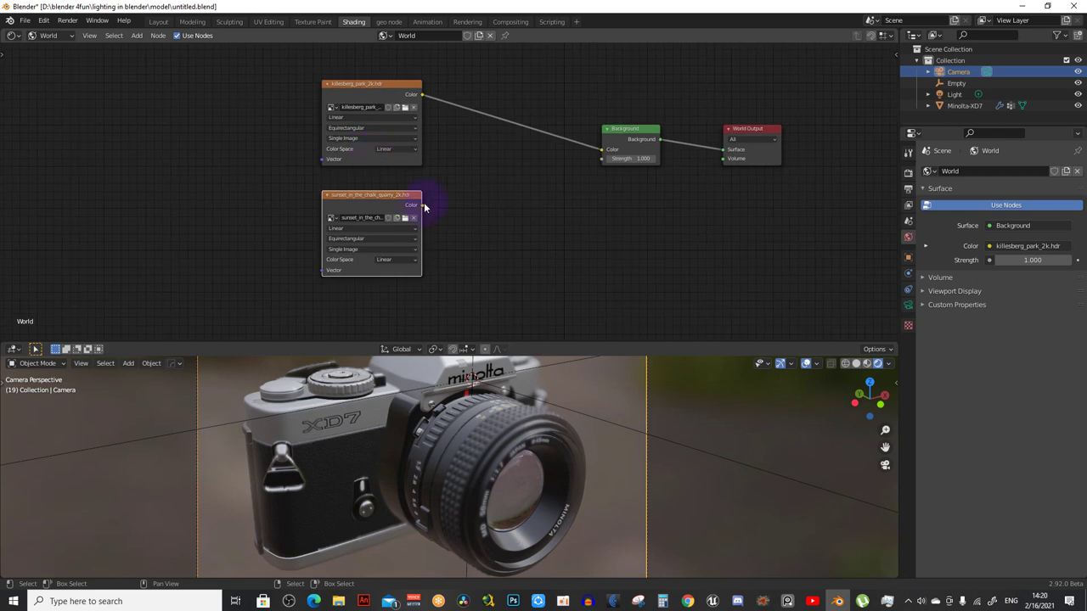
{"action": "mouse_move", "coordinate": [422, 205]}
{"action": "left_mouse_down"}
{"action": "mouse_move", "coordinate": [619, 149]}
{"action": "mouse_move", "coordinate": [604, 151]}
{"action": "left_mouse_up"}
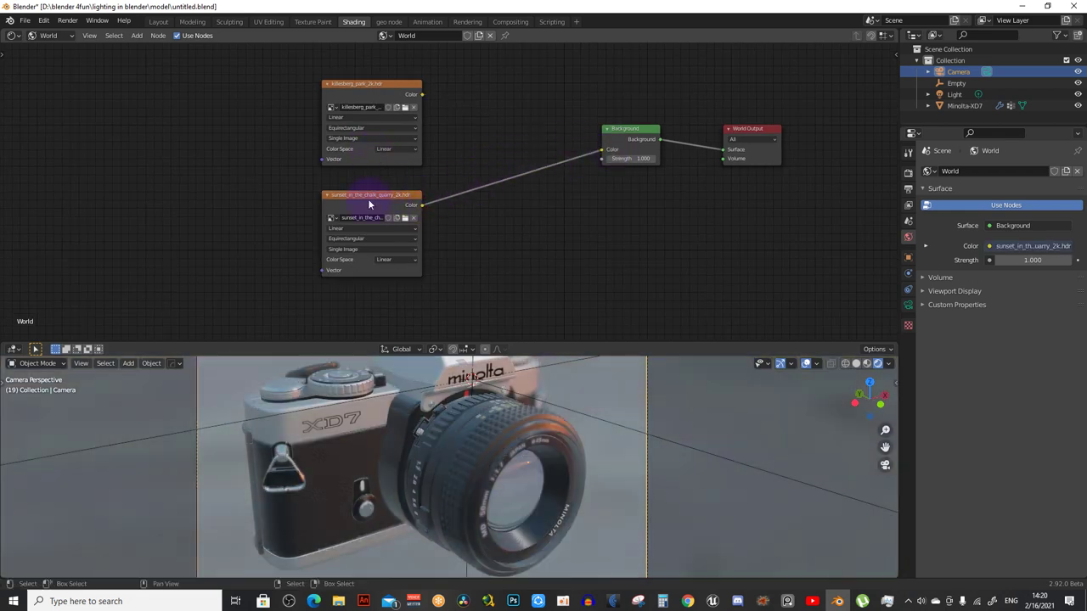
{"action": "middle_click_drag", "start_coordinate": [369, 204], "coordinate": [464, 180]}
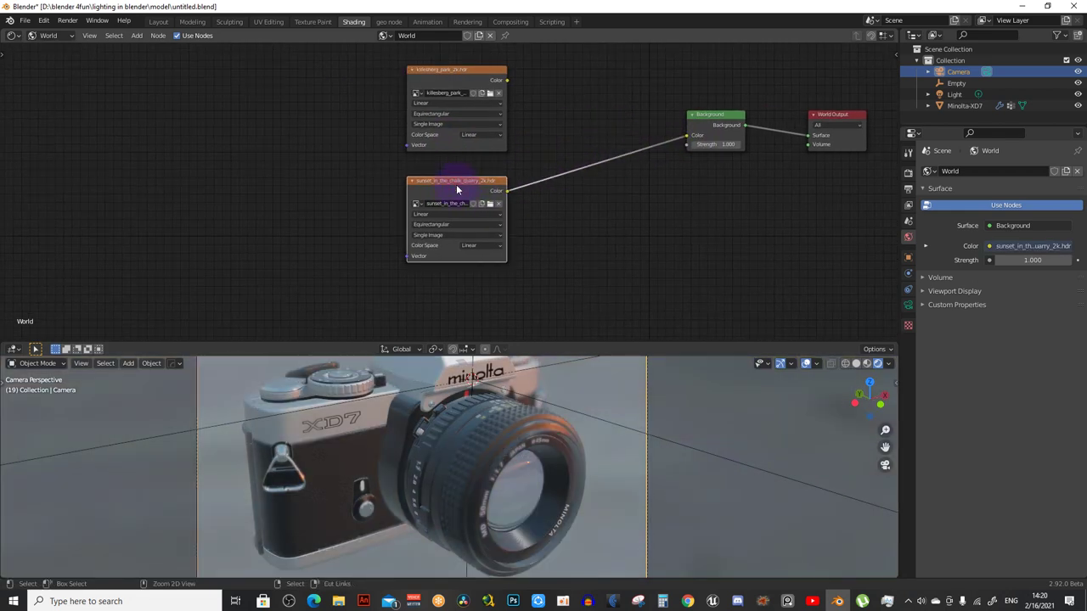
Add Texture Coordinate and Mapping nodes to the sunset image, then return to camera view
{"action": "key", "text": "ctrl+t"}
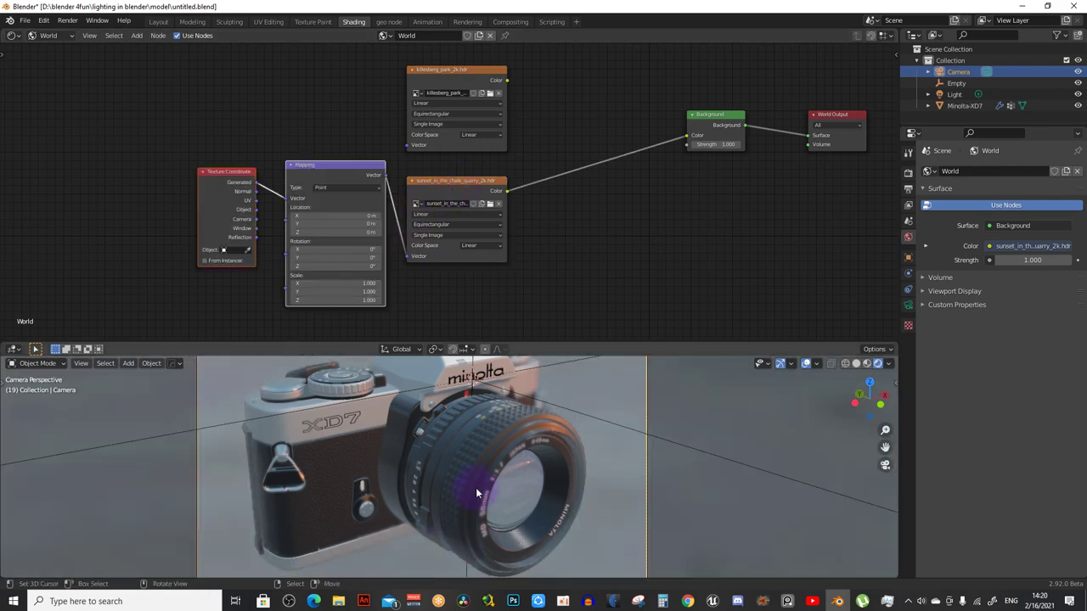
{"action": "scroll", "coordinate": [538, 477], "scroll_direction": "up", "scroll_amount": 3}
{"action": "mouse_move", "coordinate": [538, 481]}
{"action": "middle_mouse_down"}
{"action": "mouse_move", "coordinate": [554, 442]}
{"action": "mouse_move", "coordinate": [621, 451]}
{"action": "mouse_move", "coordinate": [586, 471]}
{"action": "mouse_move", "coordinate": [697, 436]}
{"action": "mouse_move", "coordinate": [748, 437]}
{"action": "mouse_move", "coordinate": [589, 448]}
{"action": "middle_mouse_up"}
{"action": "scroll", "coordinate": [536, 442], "scroll_direction": "up", "scroll_amount": 2}
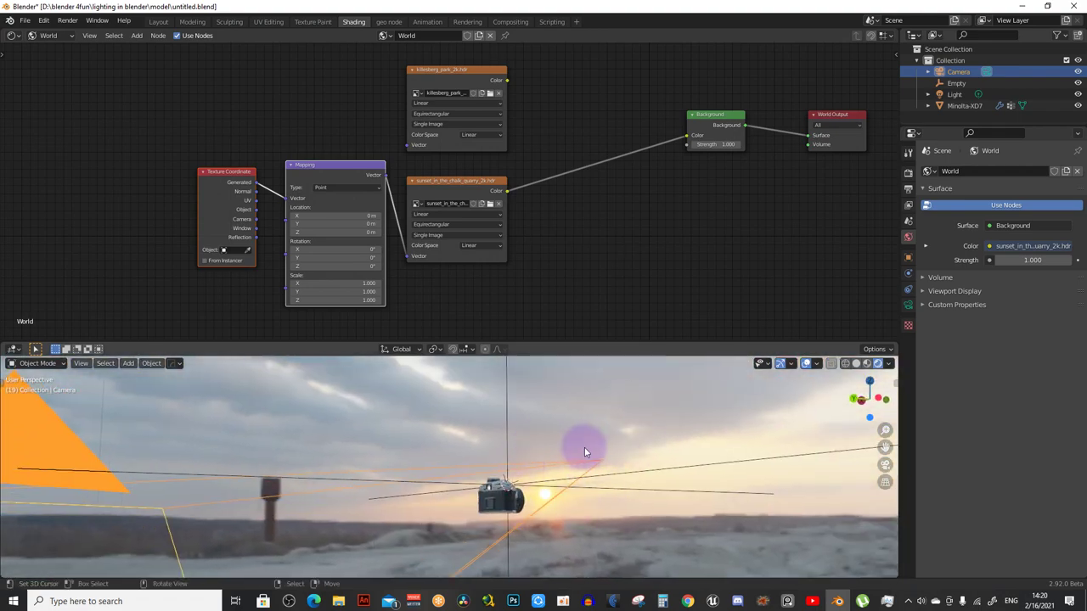
{"action": "key", "text": "KP_0"}
{"action": "scroll", "coordinate": [524, 126], "scroll_direction": "down", "scroll_amount": 2}
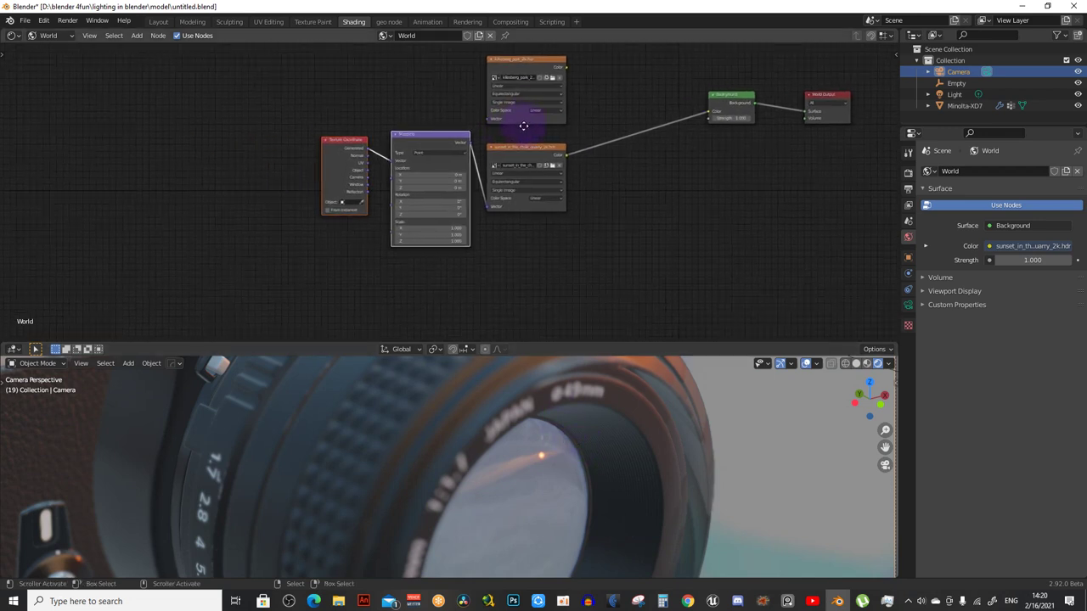
{"action": "scroll", "coordinate": [524, 126], "scroll_direction": "up", "scroll_amount": 1}
{"action": "scroll", "coordinate": [473, 164], "scroll_direction": "up", "scroll_amount": 1}
{"action": "scroll", "coordinate": [424, 212], "scroll_direction": "up", "scroll_amount": 1}
{"action": "scroll", "coordinate": [450, 196], "scroll_direction": "up", "scroll_amount": 1}
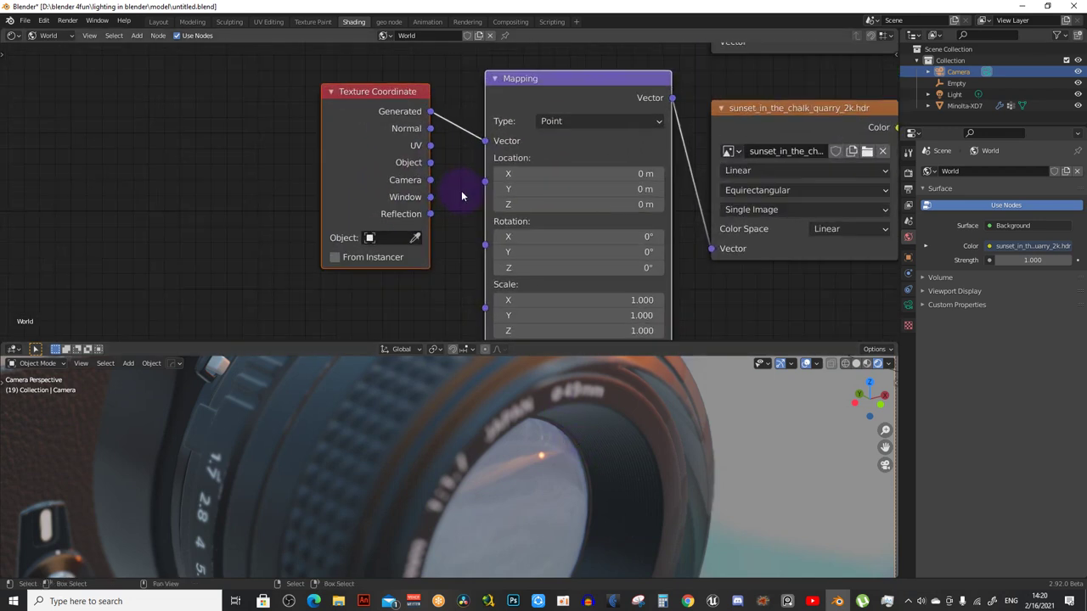
{"action": "middle_click_drag", "start_coordinate": [462, 196], "coordinate": [424, 191]}
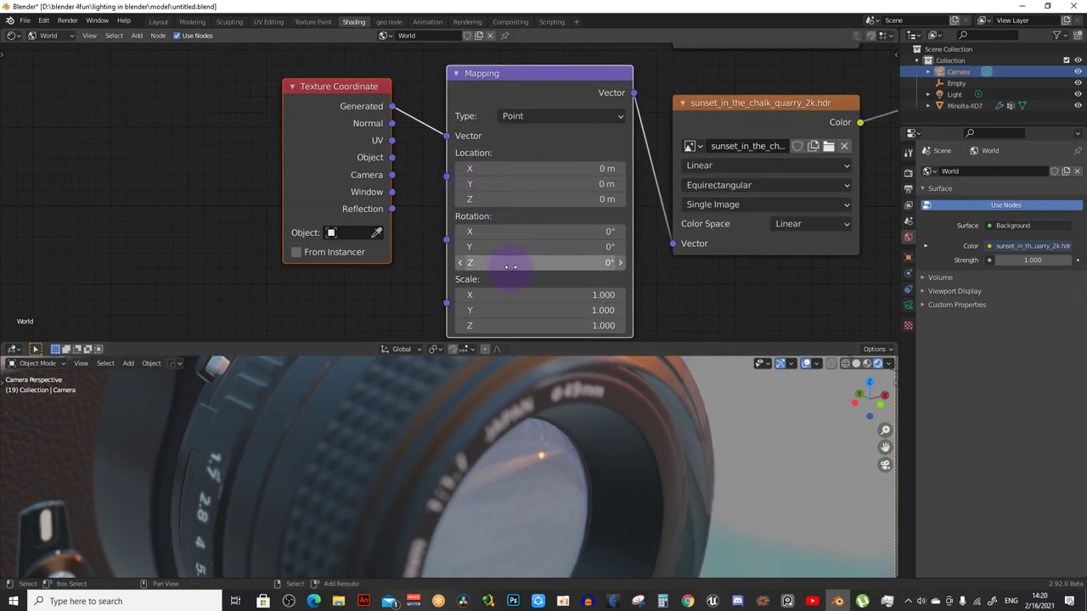
Rotate the sunset environment to Y -14.2° and Z 6.5°, comparing with Mapping bypassed
{"action": "left_click_drag", "start_coordinate": [510, 266], "coordinate": [510, 266]}
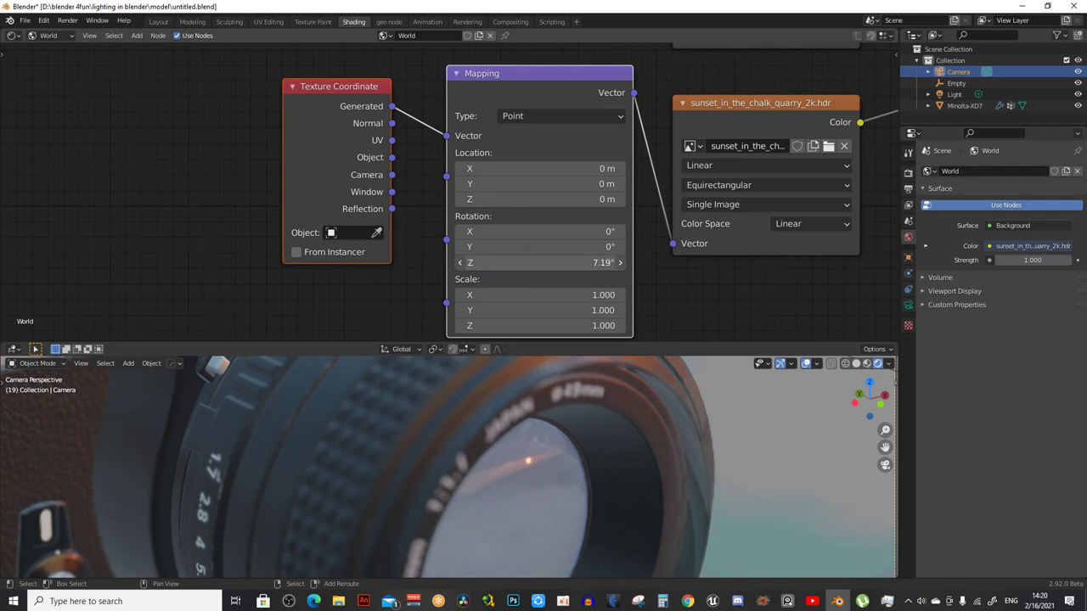
{"action": "mouse_move", "coordinate": [518, 246]}
{"action": "left_mouse_down"}
{"action": "mouse_move", "coordinate": [552, 246]}
{"action": "mouse_move", "coordinate": [512, 246]}
{"action": "left_mouse_up"}
{"action": "scroll", "coordinate": [542, 438], "scroll_direction": "down", "scroll_amount": 3}
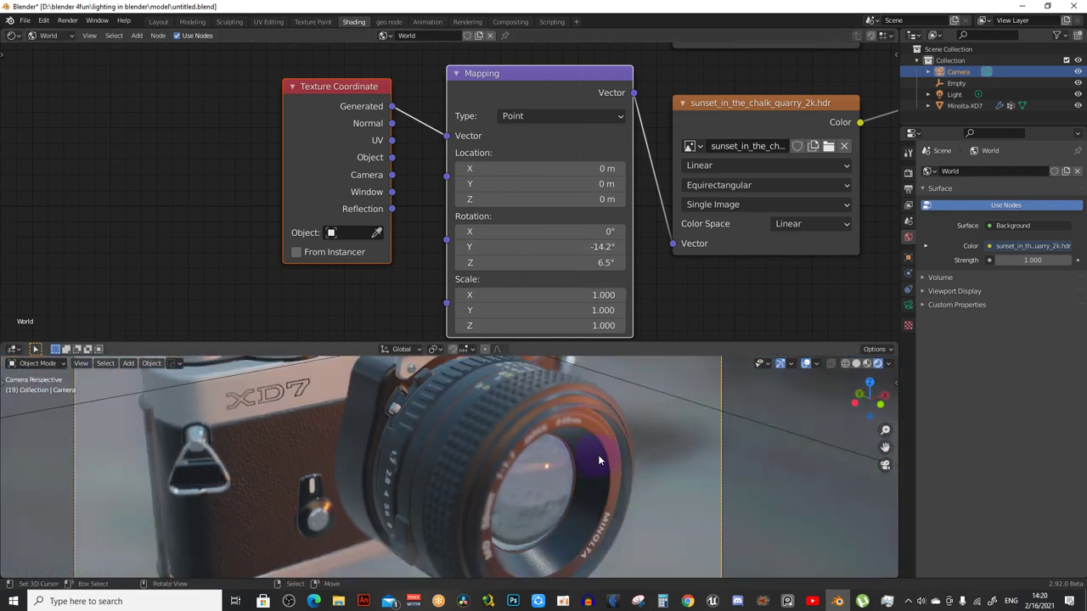
{"action": "scroll", "coordinate": [598, 454], "scroll_direction": "down", "scroll_amount": 2}
{"action": "middle_click_drag", "start_coordinate": [500, 254], "coordinate": [498, 255]}
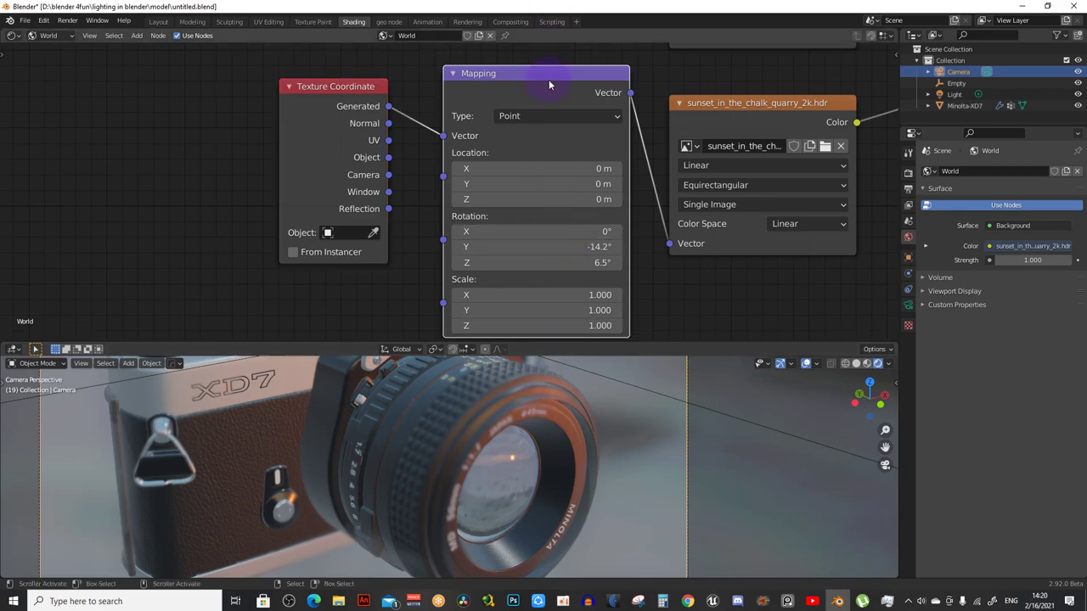
{"action": "key", "text": "m"}
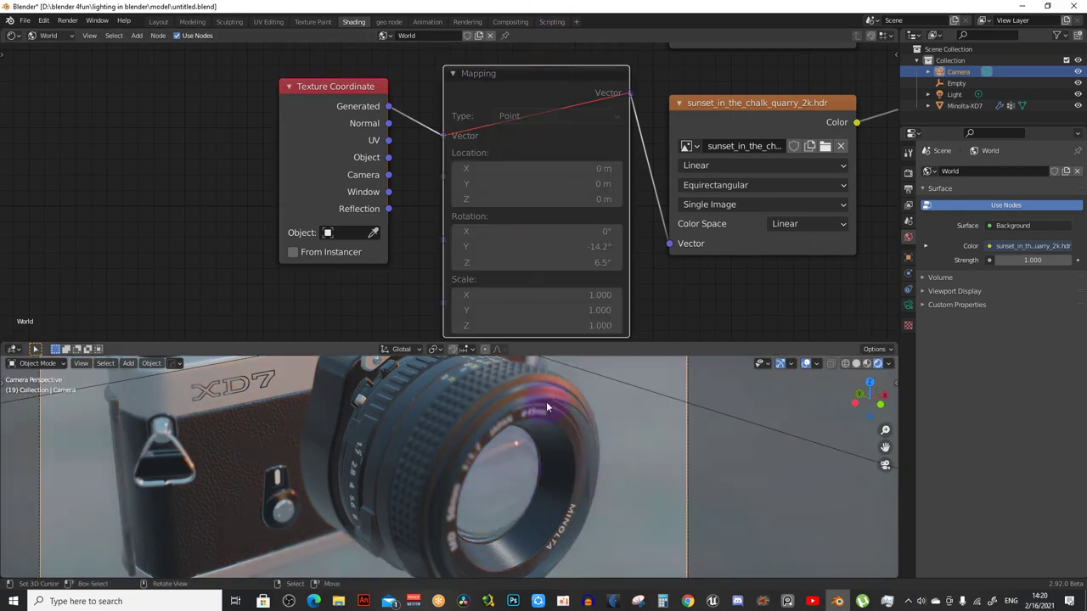
{"action": "key", "text": "m"}
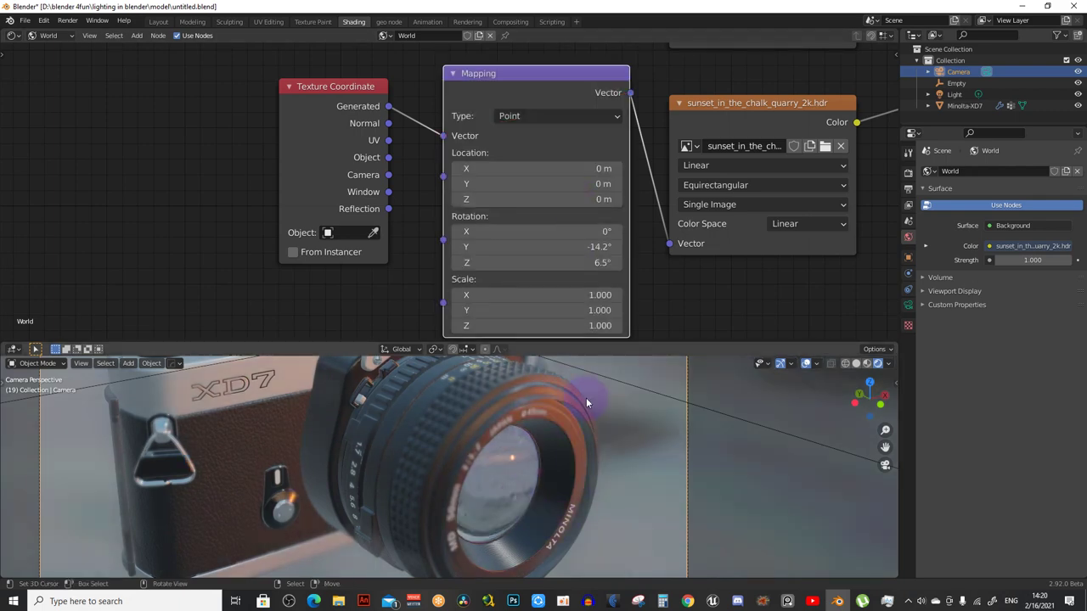
{"action": "scroll", "coordinate": [497, 170], "scroll_direction": "down", "scroll_amount": 3}
{"action": "middle_click_drag", "start_coordinate": [531, 207], "coordinate": [531, 224]}
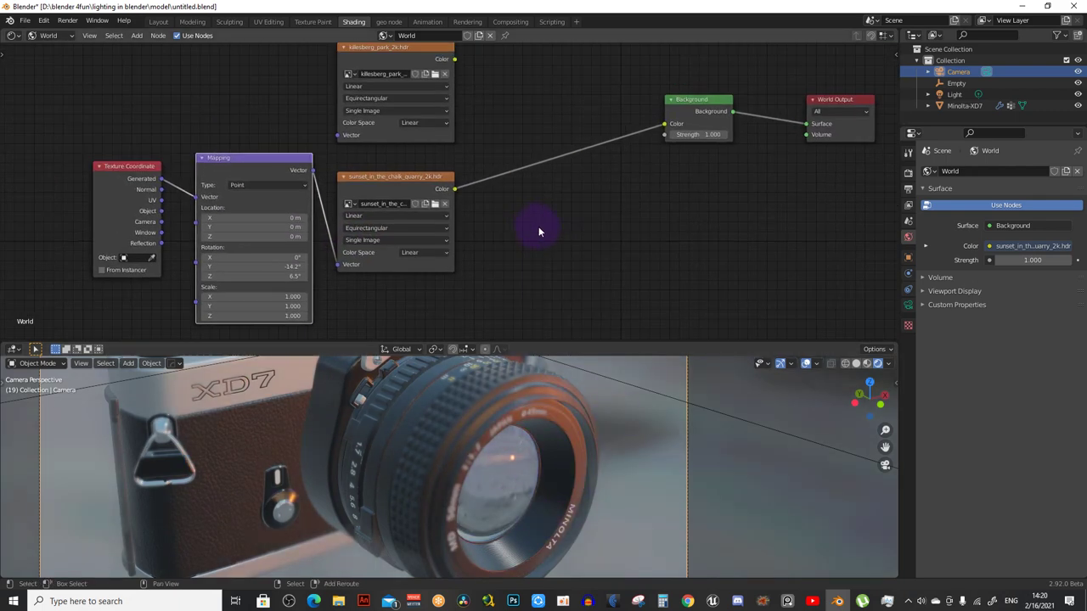
Insert a Multiply MixRGB node on the sunset-to-Background link with a light grey Color2
{"action": "key", "text": "shift+a"}
{"action": "key", "text": "Escape"}
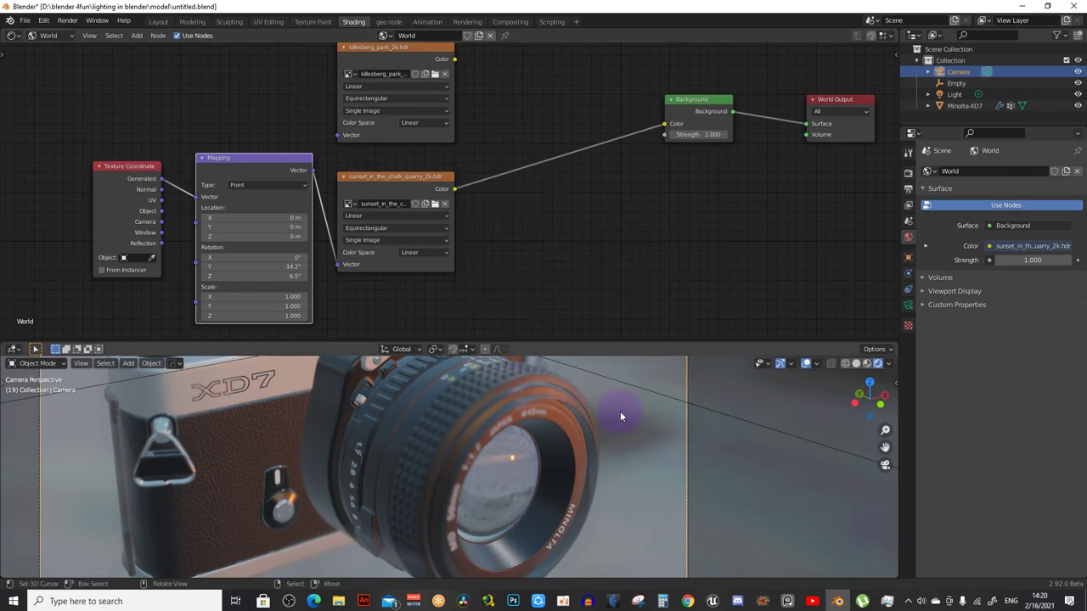
{"action": "key", "text": "shift+a"}
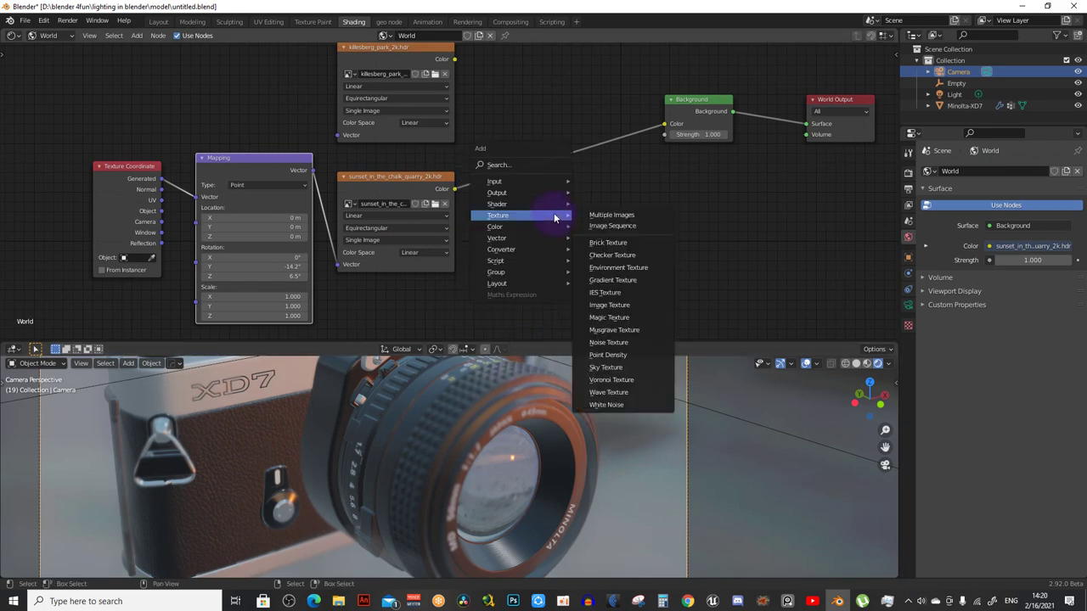
{"action": "left_click", "coordinate": [616, 289]}
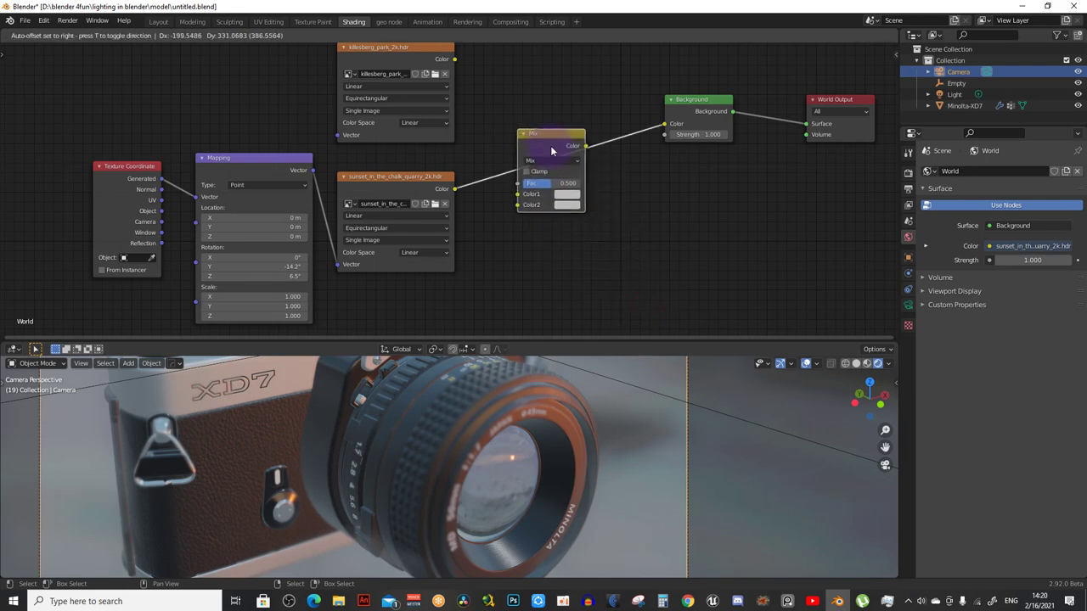
{"action": "left_click", "coordinate": [550, 168]}
{"action": "left_click", "coordinate": [550, 168]}
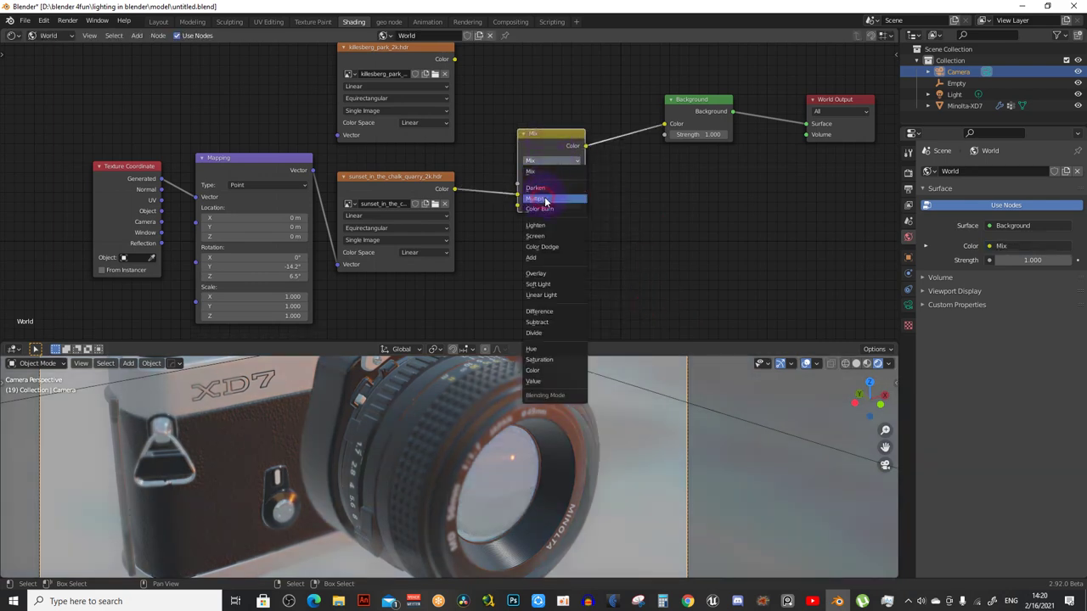
{"action": "left_click", "coordinate": [555, 201]}
{"action": "left_click", "coordinate": [572, 209]}
{"action": "left_click_drag", "start_coordinate": [571, 187], "coordinate": [586, 188]}
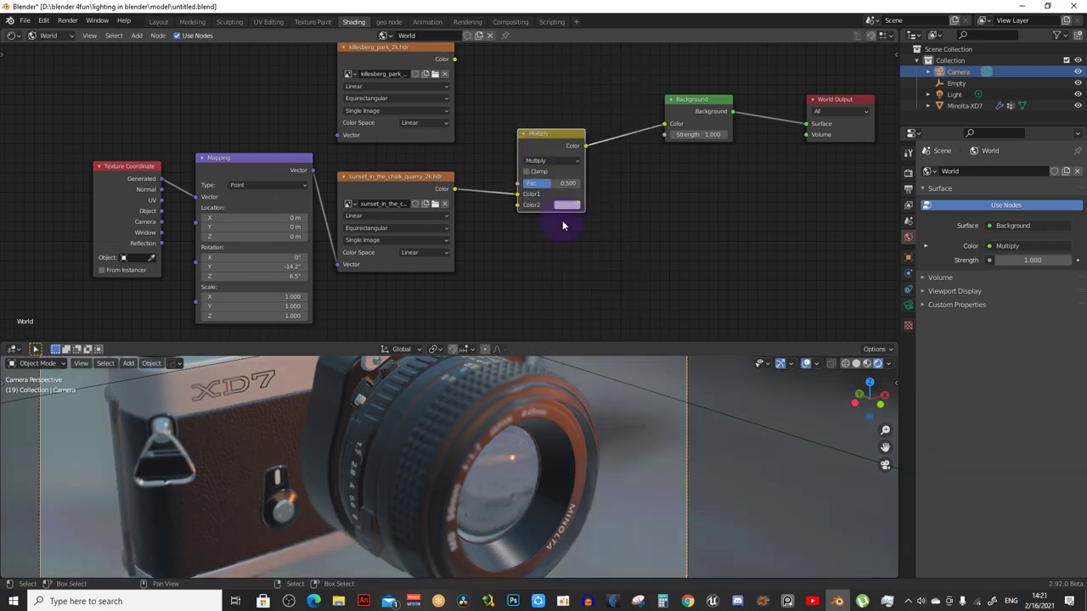
Raise the Multiply Fac from 0.300 to 1.000, toggling the node to compare lighting
{"action": "mouse_move", "coordinate": [538, 373]}
{"action": "middle_mouse_down"}
{"action": "mouse_move", "coordinate": [549, 424]}
{"action": "mouse_move", "coordinate": [562, 429]}
{"action": "middle_mouse_up"}
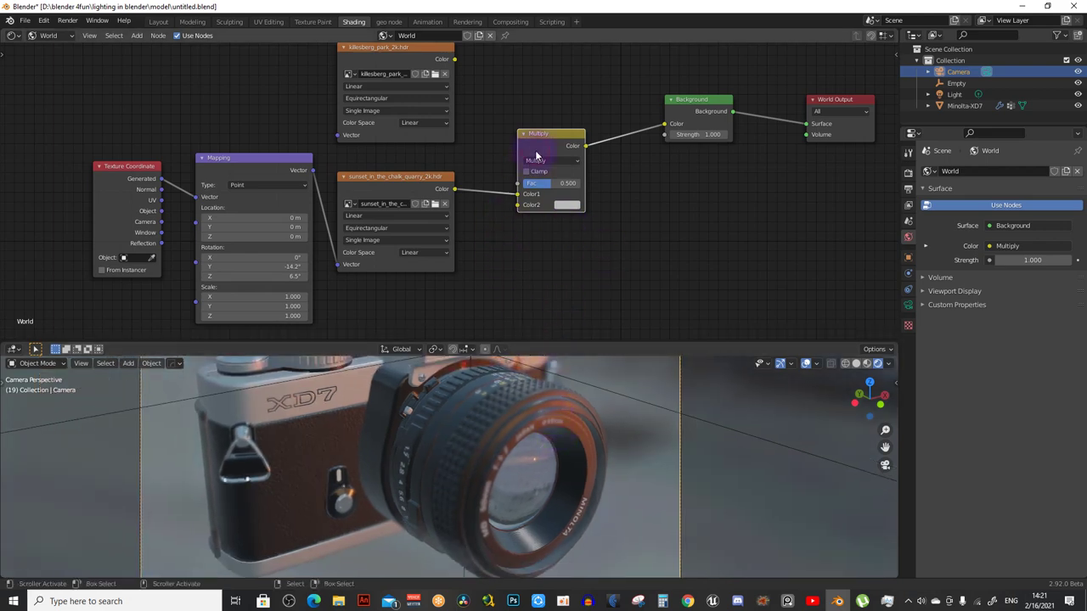
{"action": "key", "text": "m"}
{"action": "key", "text": "m"}
{"action": "key", "text": "m"}
{"action": "key", "text": "m"}
{"action": "key", "text": "m"}
{"action": "key", "text": "m"}
{"action": "key", "text": "m"}
{"action": "key", "text": "m"}
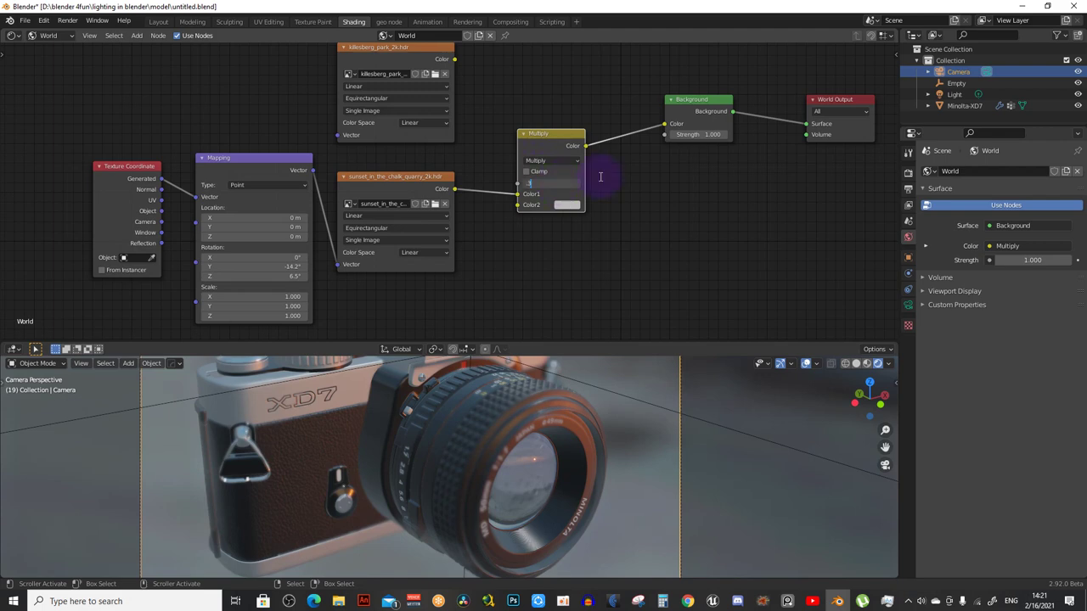
{"action": "key", "text": "Return"}
{"action": "scroll", "coordinate": [560, 192], "scroll_direction": "up", "scroll_amount": 1}
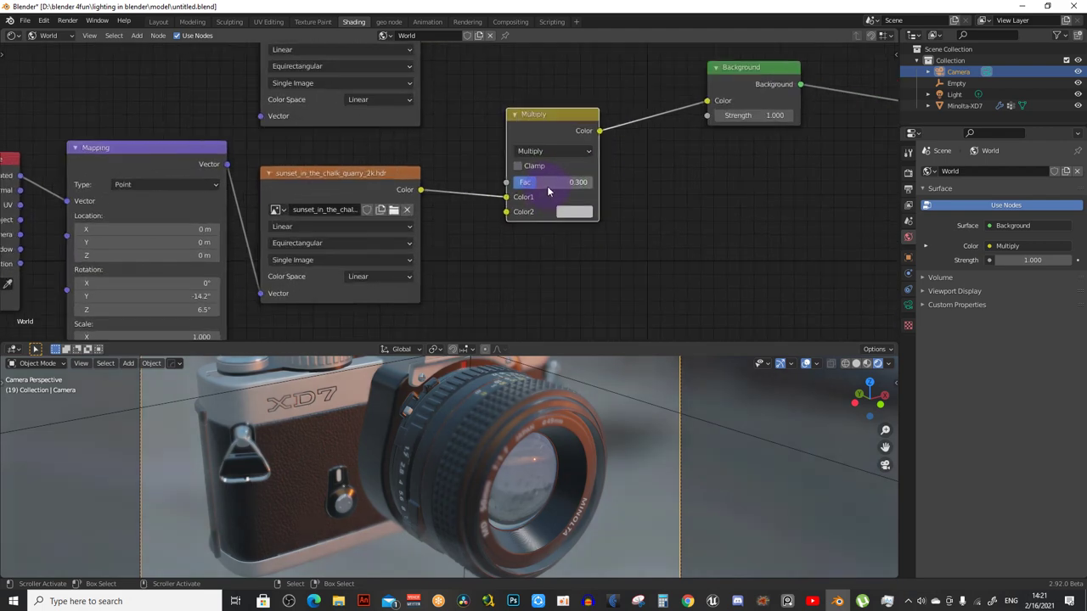
{"action": "scroll", "coordinate": [546, 186], "scroll_direction": "up", "scroll_amount": 2}
{"action": "left_click_drag", "start_coordinate": [542, 183], "coordinate": [603, 184]}
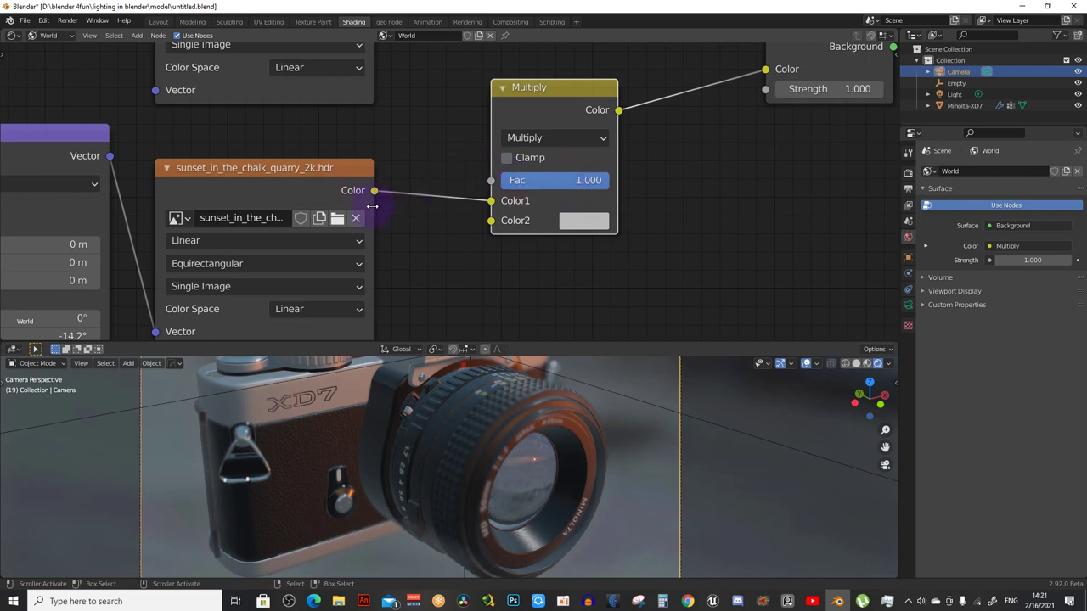
{"action": "scroll", "coordinate": [429, 244], "scroll_direction": "down", "scroll_amount": 1}
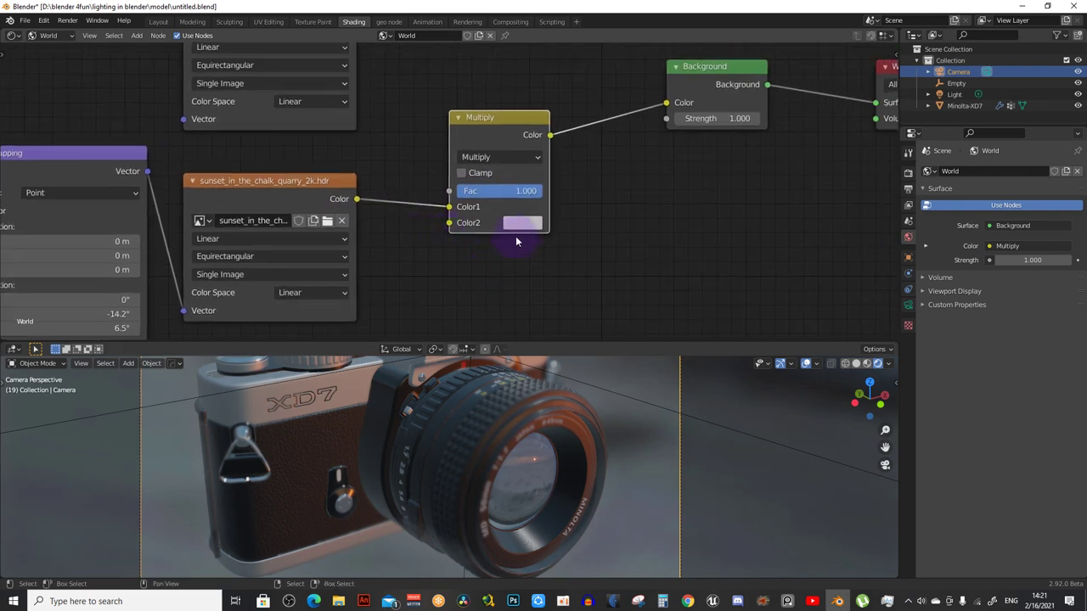
{"action": "key", "text": "m"}
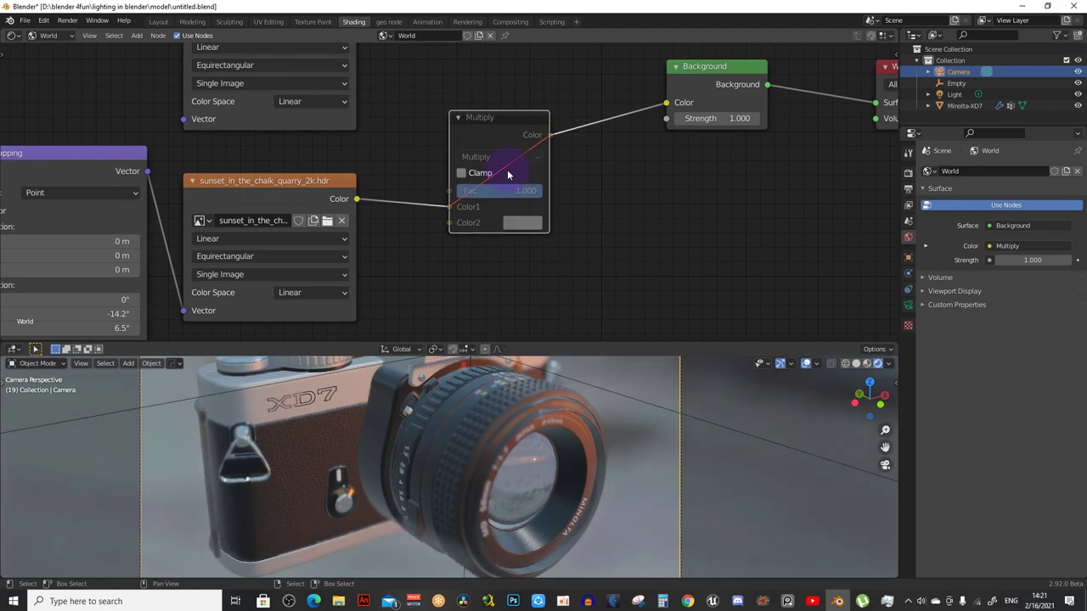
{"action": "key", "text": "m"}
{"action": "key", "text": "m"}
{"action": "key", "text": "m"}
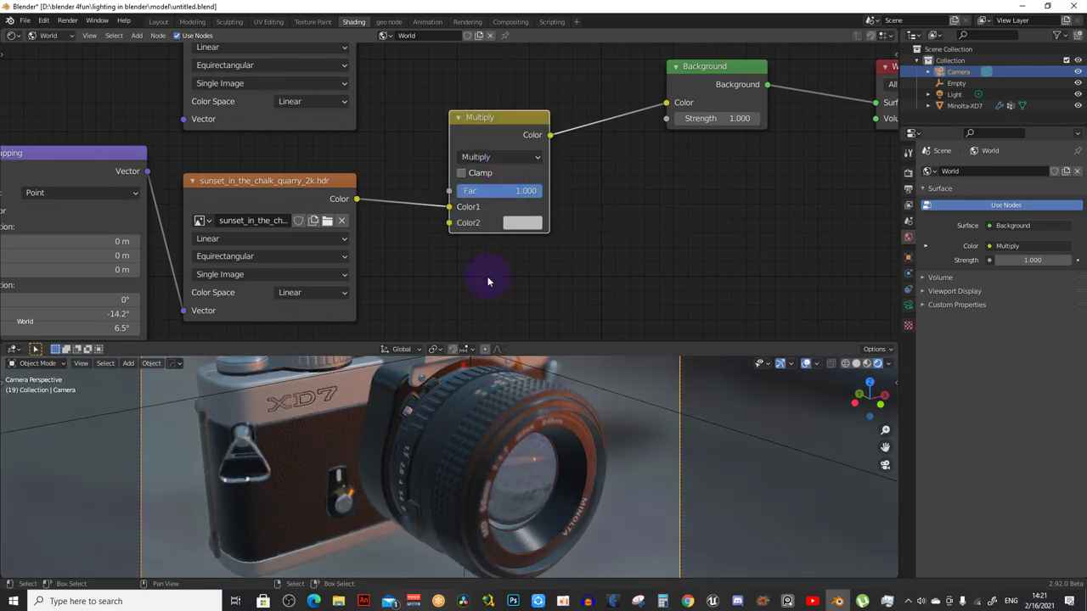
{"action": "middle_click_drag", "start_coordinate": [501, 424], "coordinate": [542, 479]}
{"action": "scroll", "coordinate": [578, 468], "scroll_direction": "up", "scroll_amount": 3}
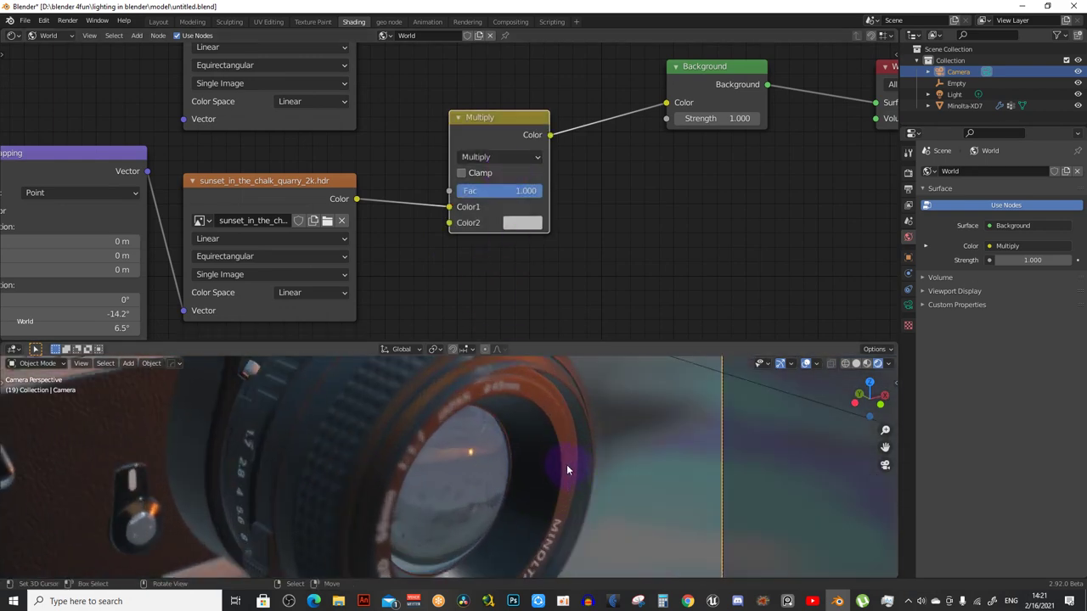
{"action": "scroll", "coordinate": [545, 395], "scroll_direction": "down", "scroll_amount": 2}
{"action": "scroll", "coordinate": [557, 539], "scroll_direction": "down", "scroll_amount": 2}
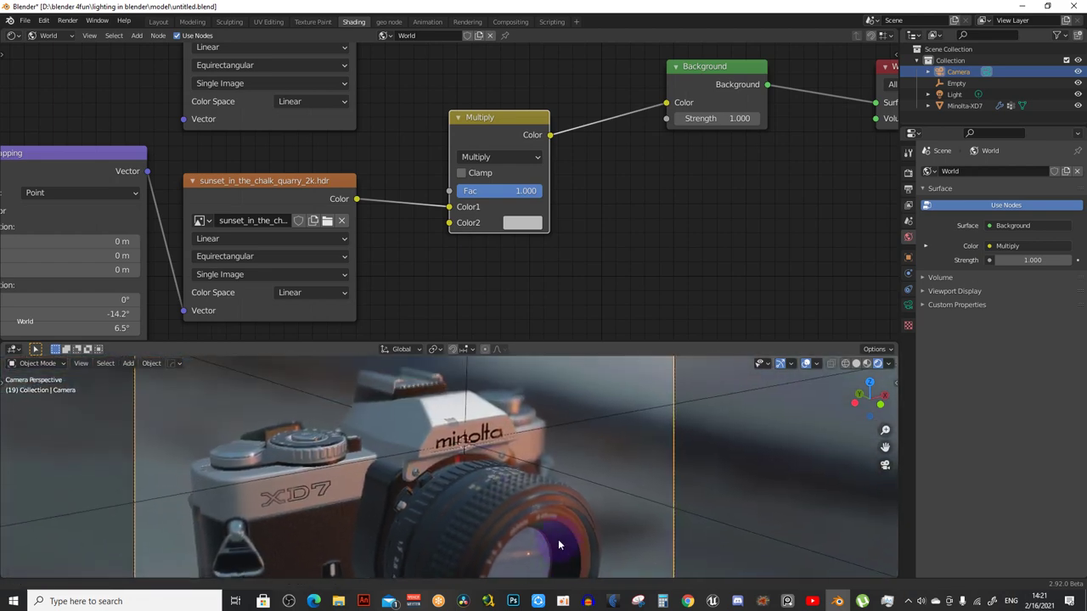
{"action": "scroll", "coordinate": [483, 465], "scroll_direction": "down", "scroll_amount": 2}
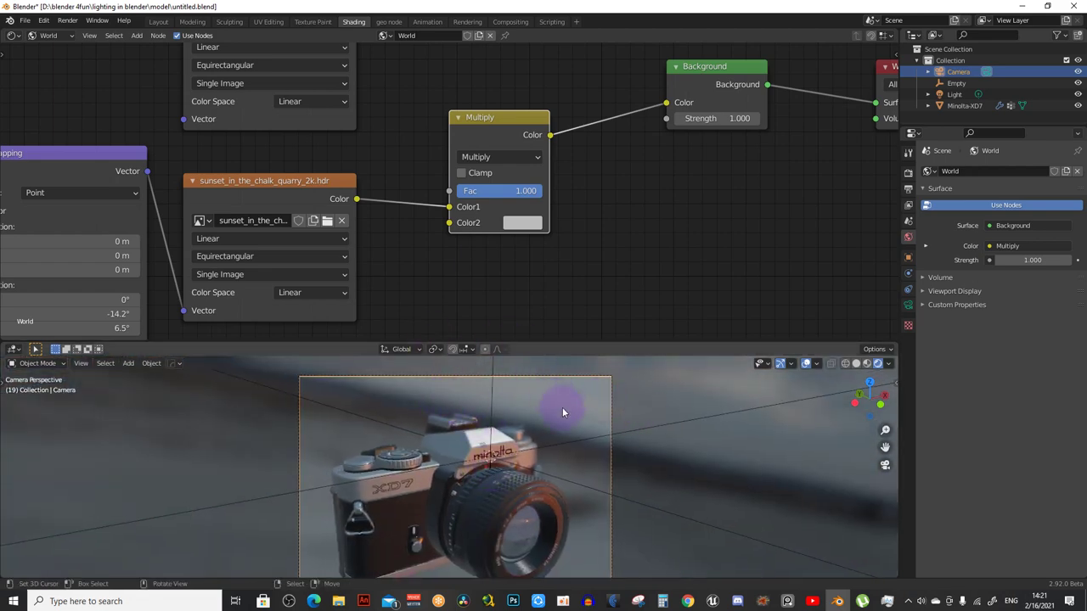
{"action": "scroll", "coordinate": [429, 233], "scroll_direction": "up", "scroll_amount": 1}
Bring the World Output into view and reposition the Multiply node
{"action": "scroll", "coordinate": [396, 283], "scroll_direction": "up", "scroll_amount": 1}
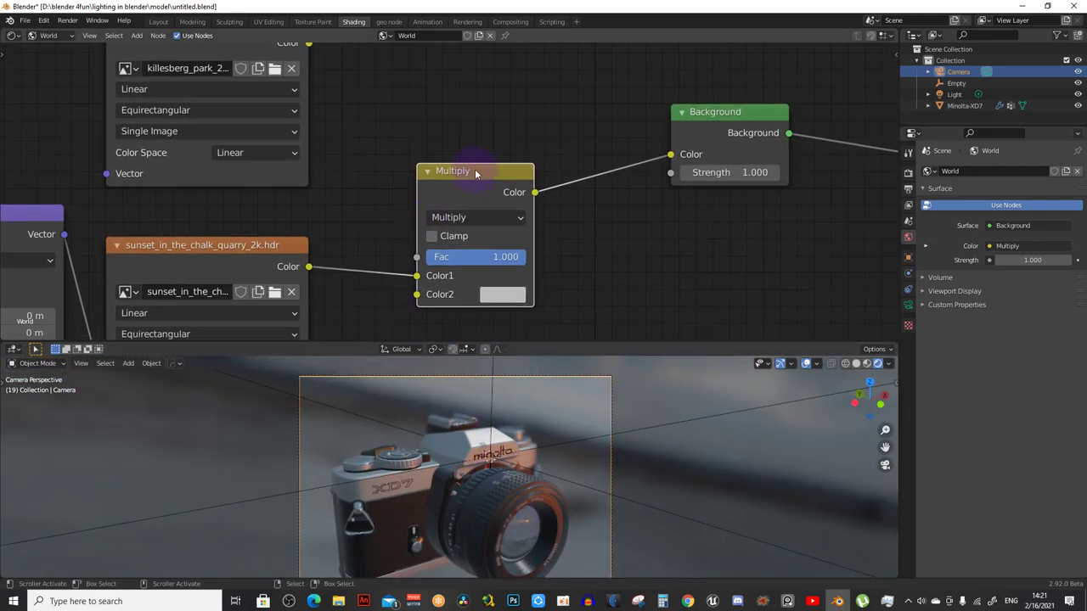
{"action": "scroll", "coordinate": [552, 240], "scroll_direction": "down", "scroll_amount": 2}
{"action": "middle_click_drag", "start_coordinate": [552, 239], "coordinate": [243, 242]}
{"action": "scroll", "coordinate": [263, 247], "scroll_direction": "up", "scroll_amount": 1}
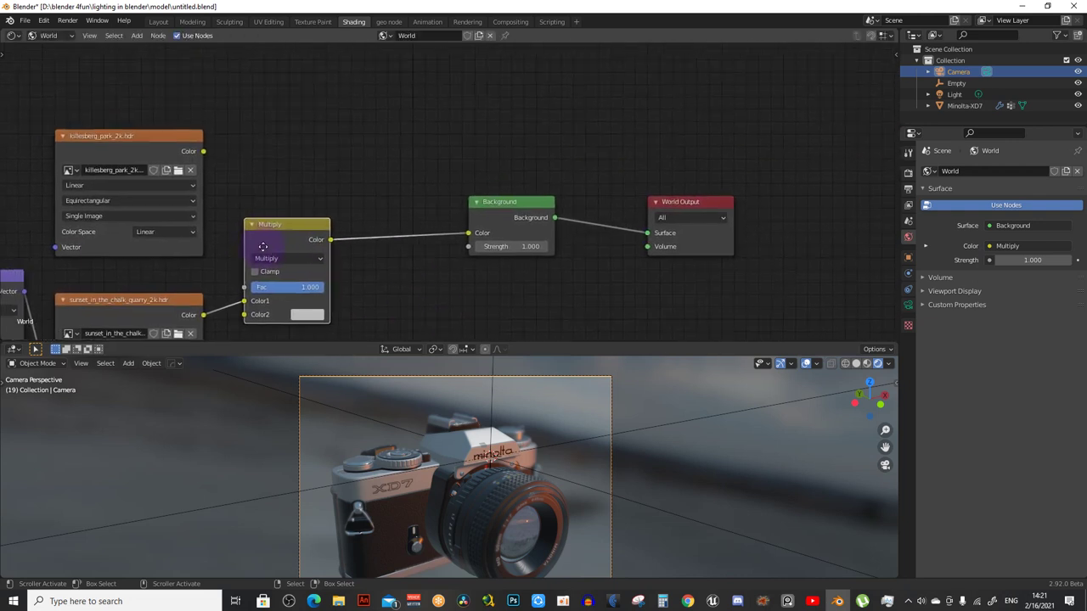
{"action": "left_click_drag", "start_coordinate": [263, 246], "coordinate": [293, 249]}
{"action": "middle_click_drag", "start_coordinate": [217, 225], "coordinate": [299, 198]}
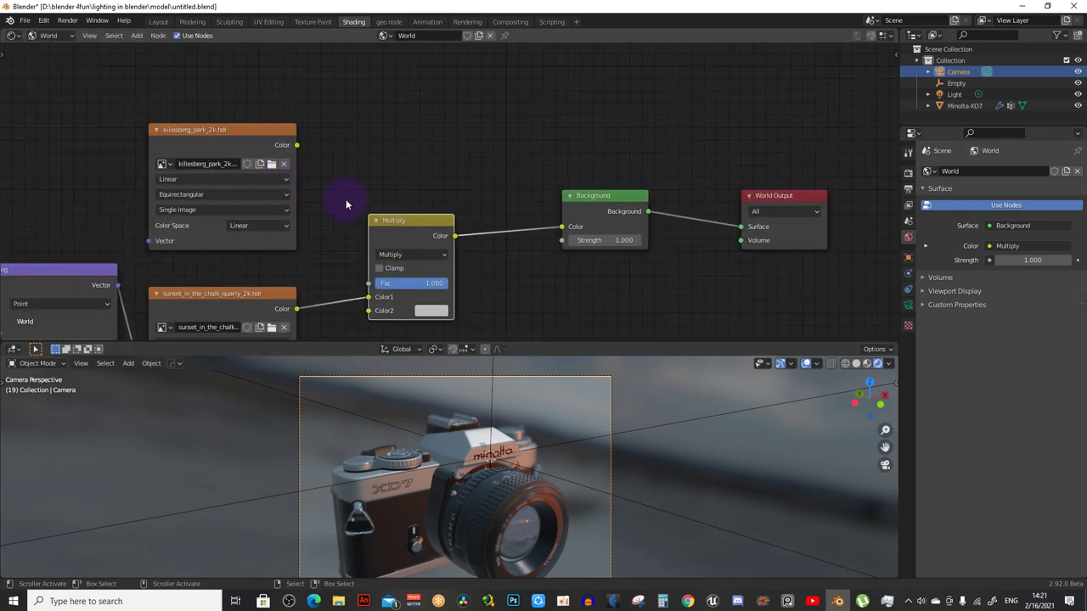
{"action": "left_click_drag", "start_coordinate": [393, 235], "coordinate": [348, 252]}
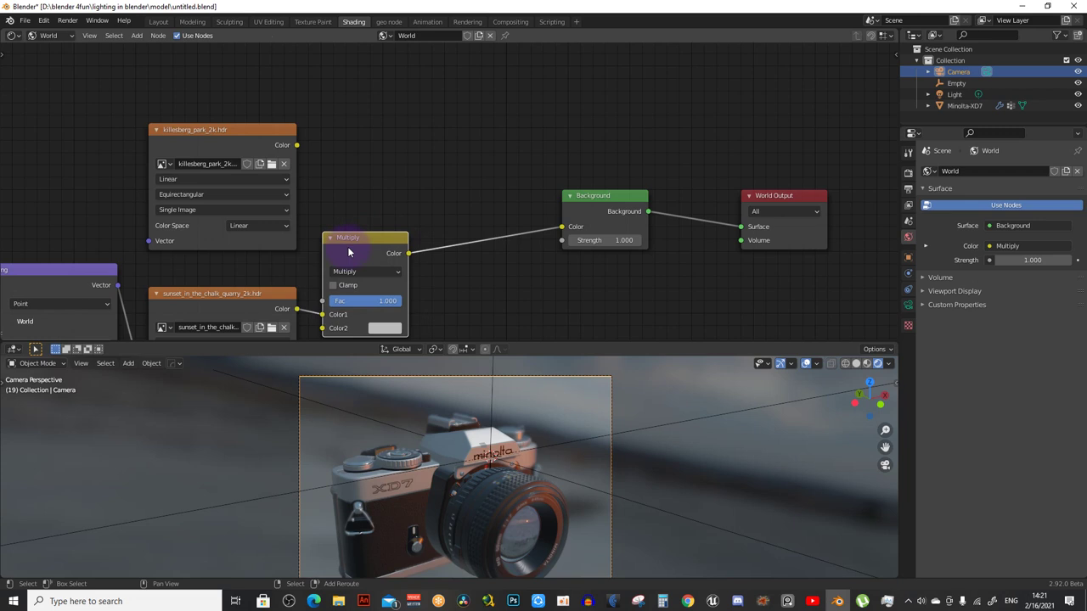
Duplicate the Multiply before the Background and feed the killesberg image Color into it
{"action": "key", "text": "shift+d"}
{"action": "left_click", "coordinate": [484, 201]}
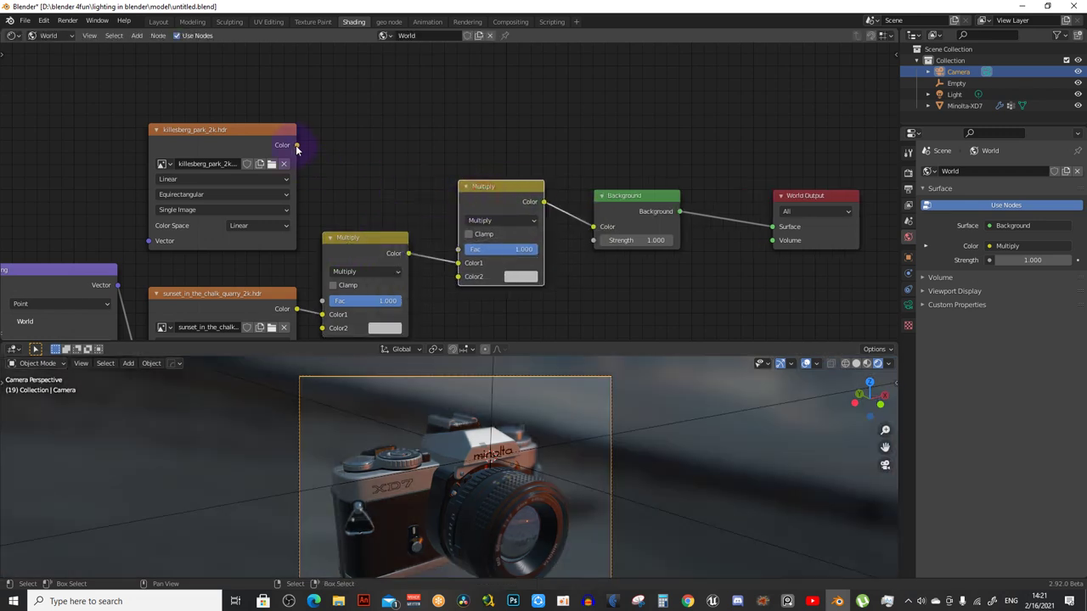
{"action": "left_click_drag", "start_coordinate": [296, 145], "coordinate": [458, 276]}
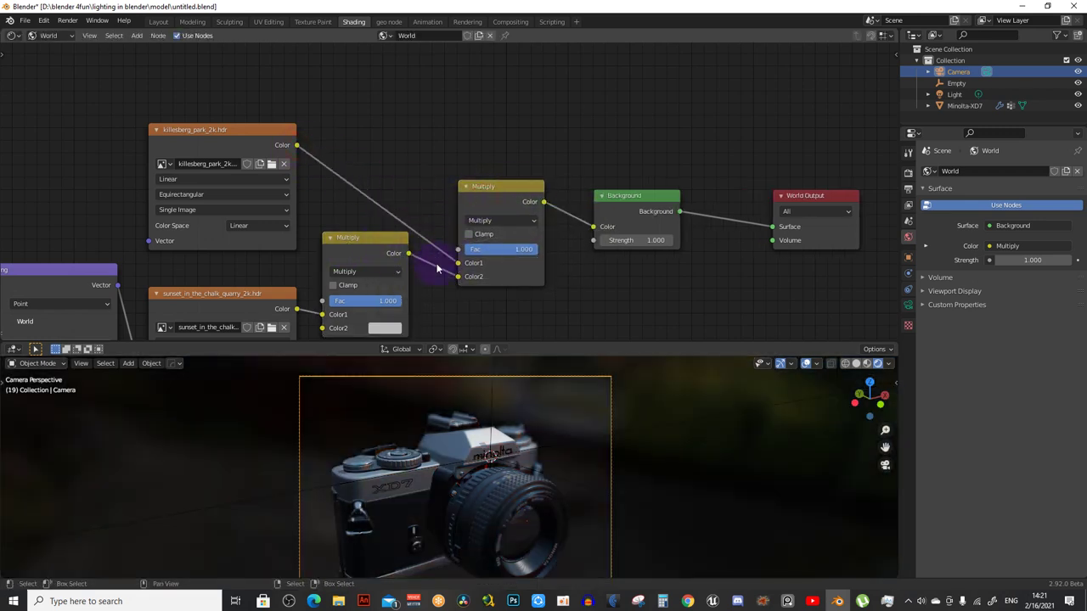
{"action": "scroll", "coordinate": [437, 269], "scroll_direction": "up", "scroll_amount": 1}
{"action": "left_click_drag", "start_coordinate": [364, 246], "coordinate": [363, 272]}
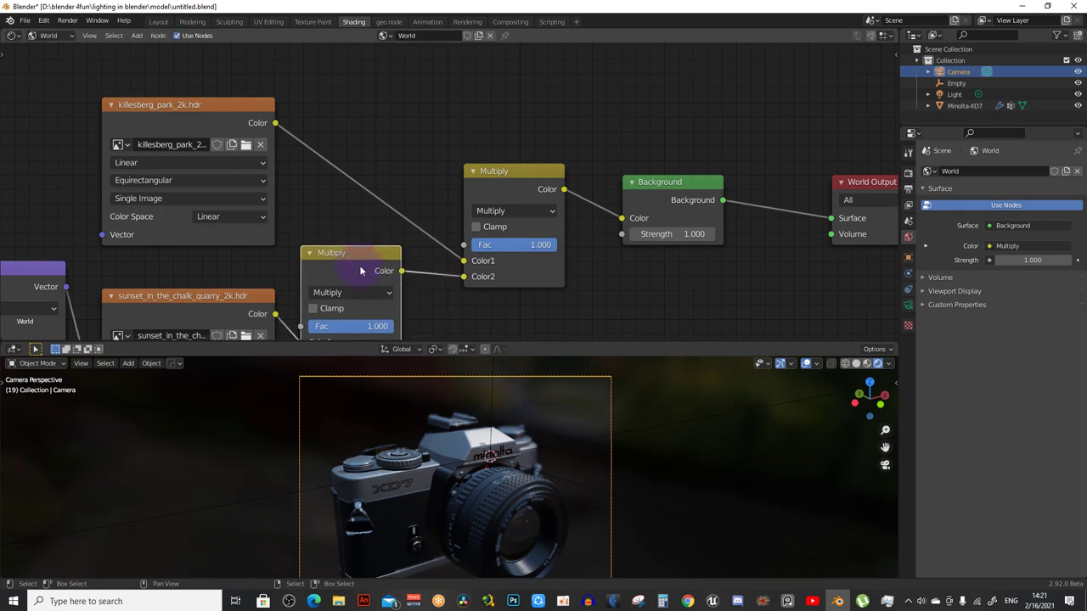
{"action": "scroll", "coordinate": [417, 134], "scroll_direction": "down", "scroll_amount": 1}
{"action": "middle_click_drag", "start_coordinate": [417, 133], "coordinate": [421, 221]}
{"action": "key", "text": "shift+a"}
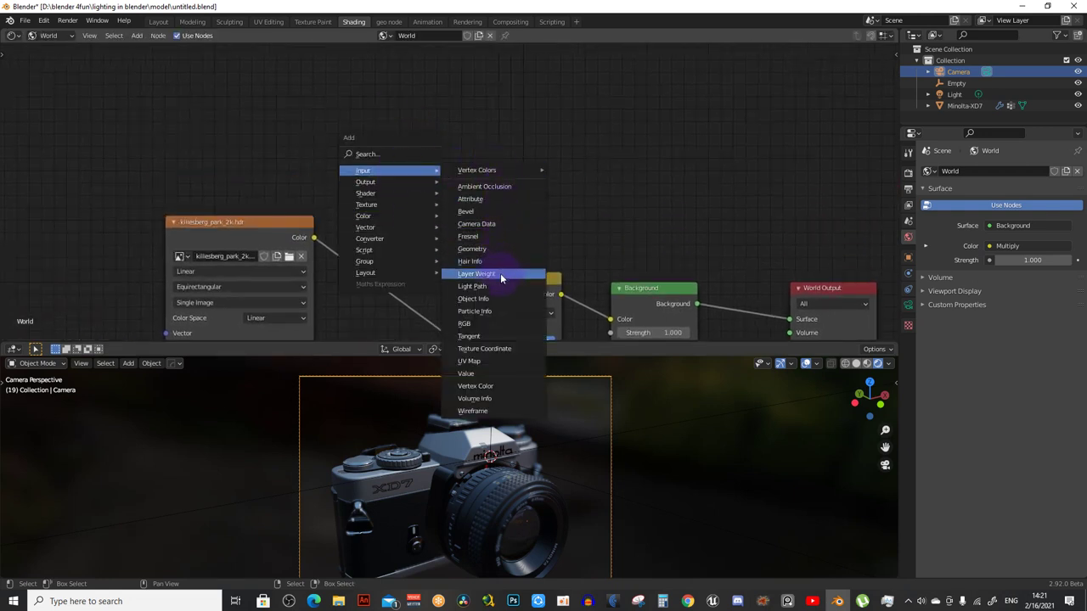
Add a Light Path node placed above the killesberg image node
{"action": "left_click", "coordinate": [501, 286]}
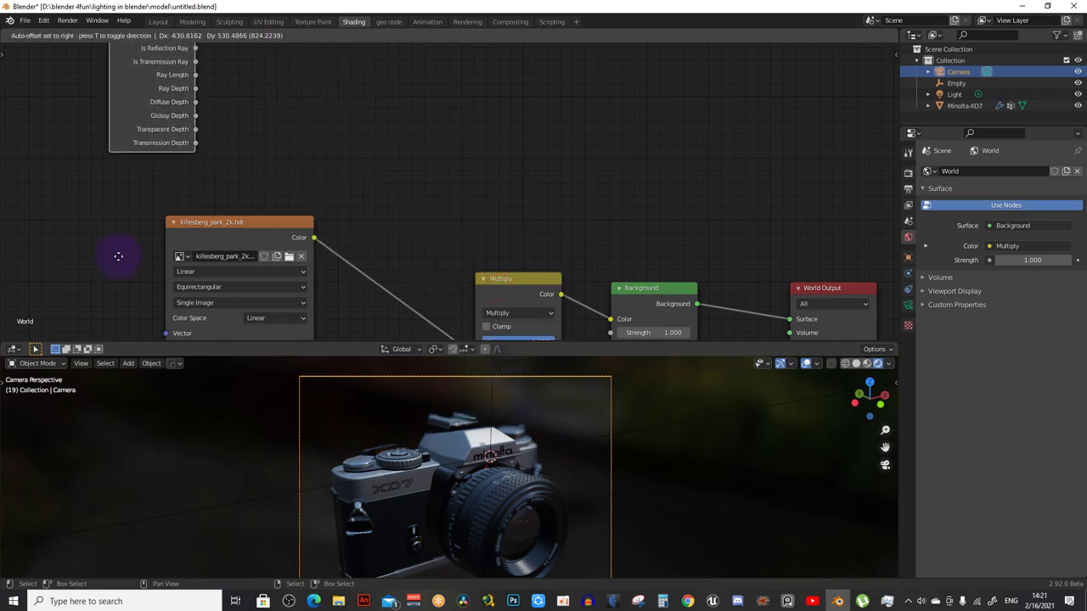
{"action": "left_click", "coordinate": [268, 253]}
{"action": "scroll", "coordinate": [268, 253], "scroll_direction": "down", "scroll_amount": 1}
{"action": "scroll", "coordinate": [268, 253], "scroll_direction": "down", "scroll_amount": 1}
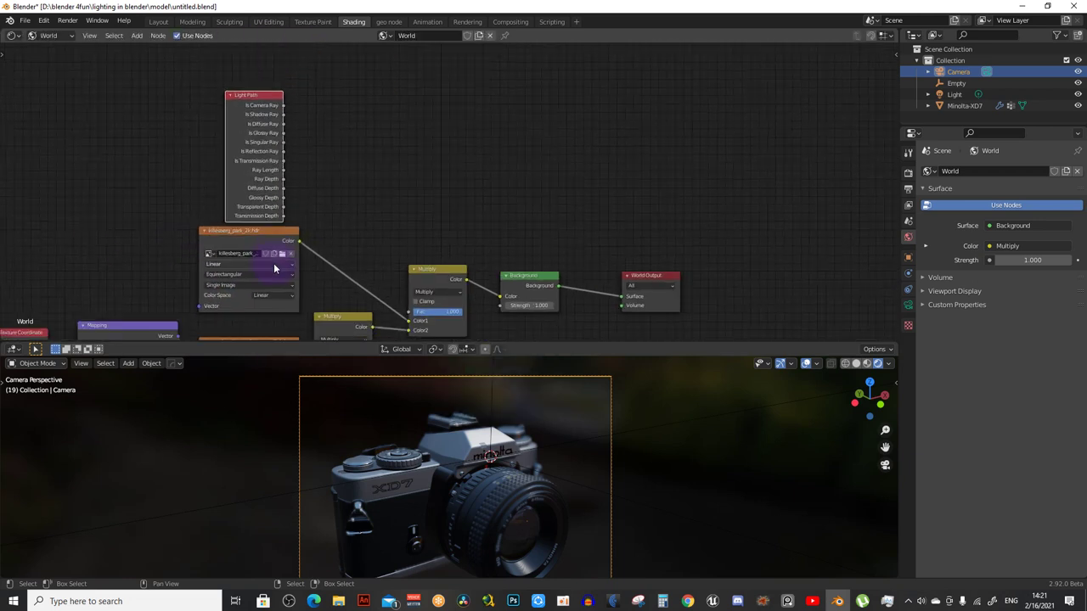
{"action": "scroll", "coordinate": [269, 225], "scroll_direction": "down", "scroll_amount": 1}
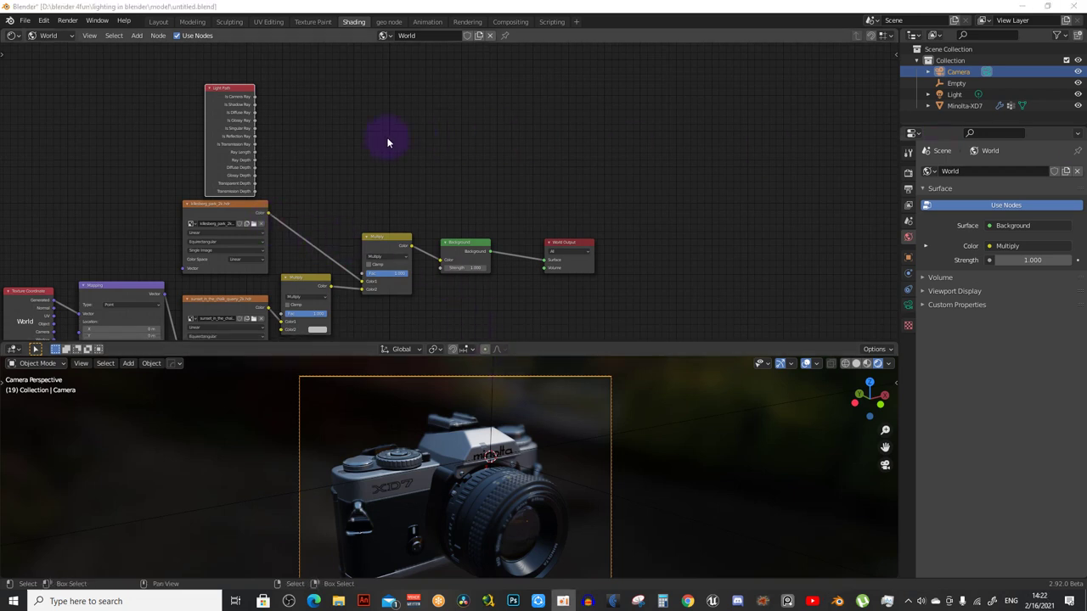
{"action": "scroll", "coordinate": [239, 112], "scroll_direction": "up", "scroll_amount": 2}
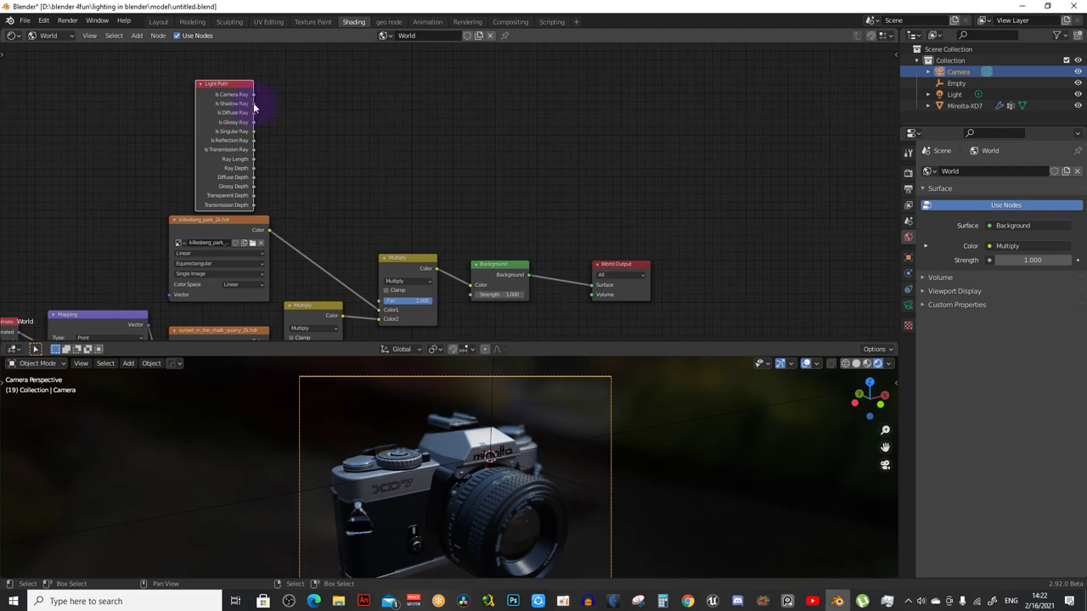
{"action": "scroll", "coordinate": [281, 136], "scroll_direction": "down", "scroll_amount": 1}
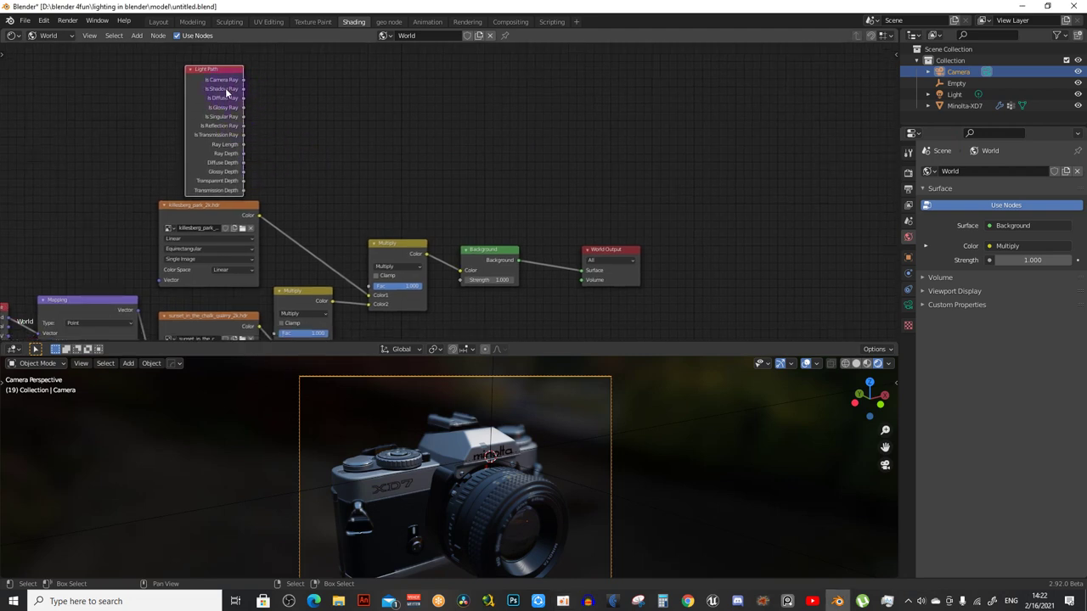
Link the Light Path's Is Glossy Ray output to the second Multiply's Fac
{"action": "left_click_drag", "start_coordinate": [304, 102], "coordinate": [304, 102]}
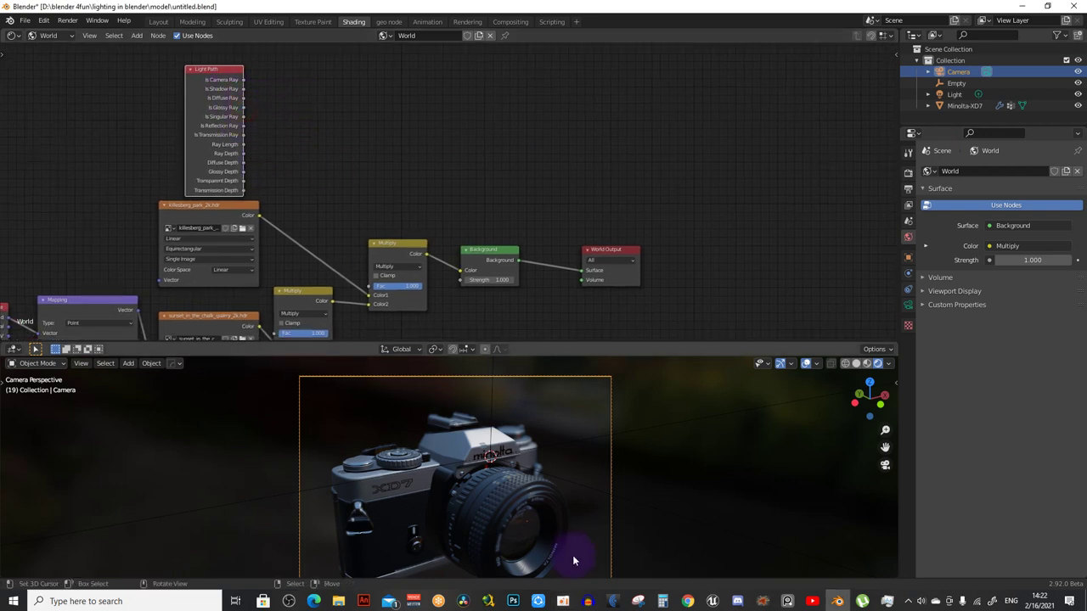
{"action": "scroll", "coordinate": [553, 521], "scroll_direction": "up", "scroll_amount": 2}
{"action": "scroll", "coordinate": [544, 486], "scroll_direction": "up", "scroll_amount": 2}
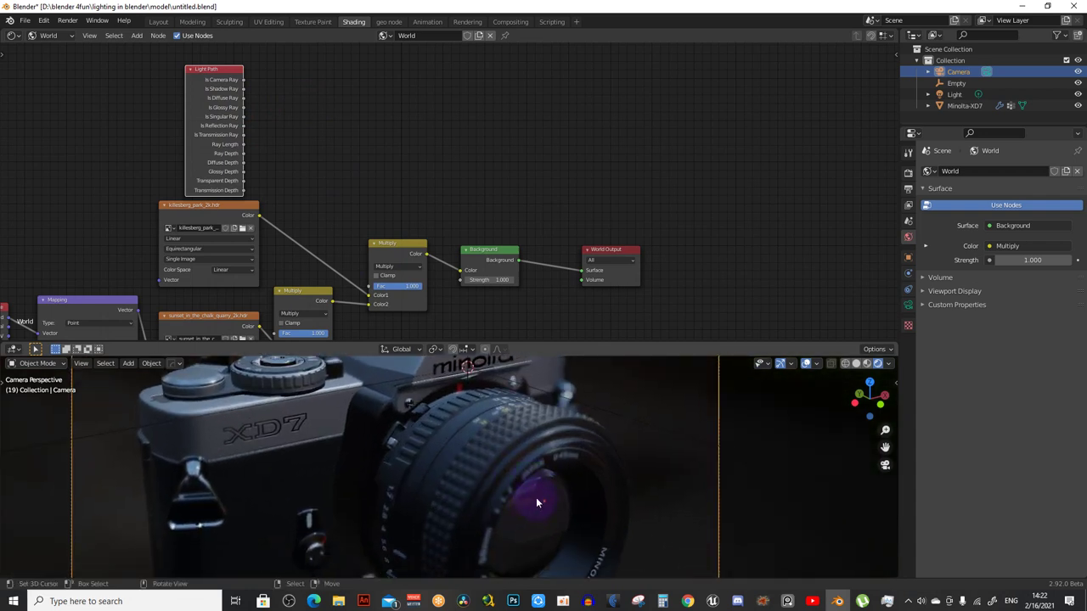
{"action": "scroll", "coordinate": [263, 140], "scroll_direction": "up", "scroll_amount": 1}
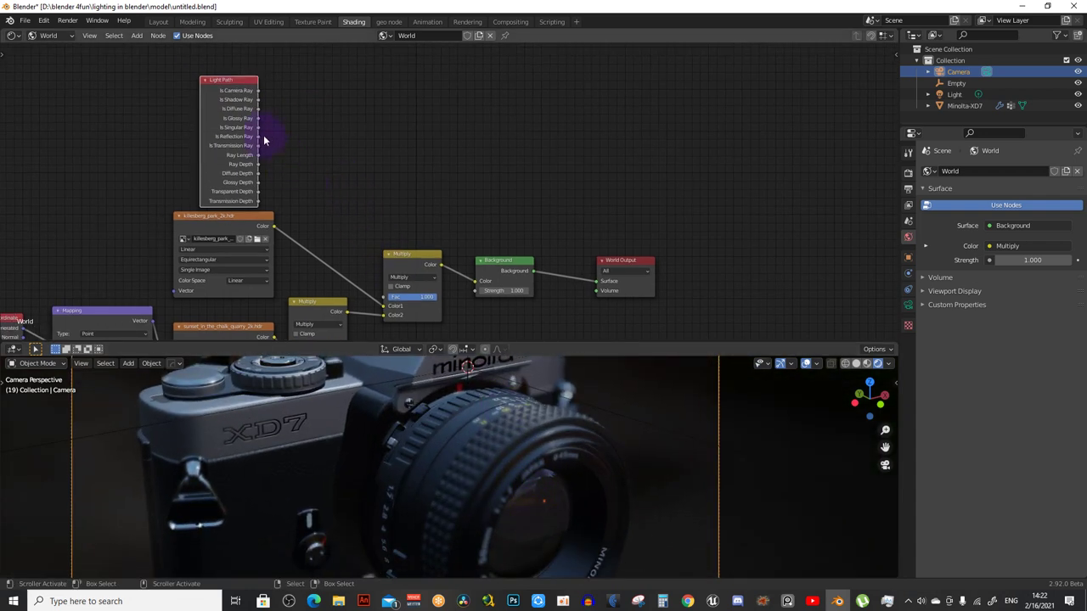
{"action": "left_click_drag", "start_coordinate": [258, 121], "coordinate": [304, 103]}
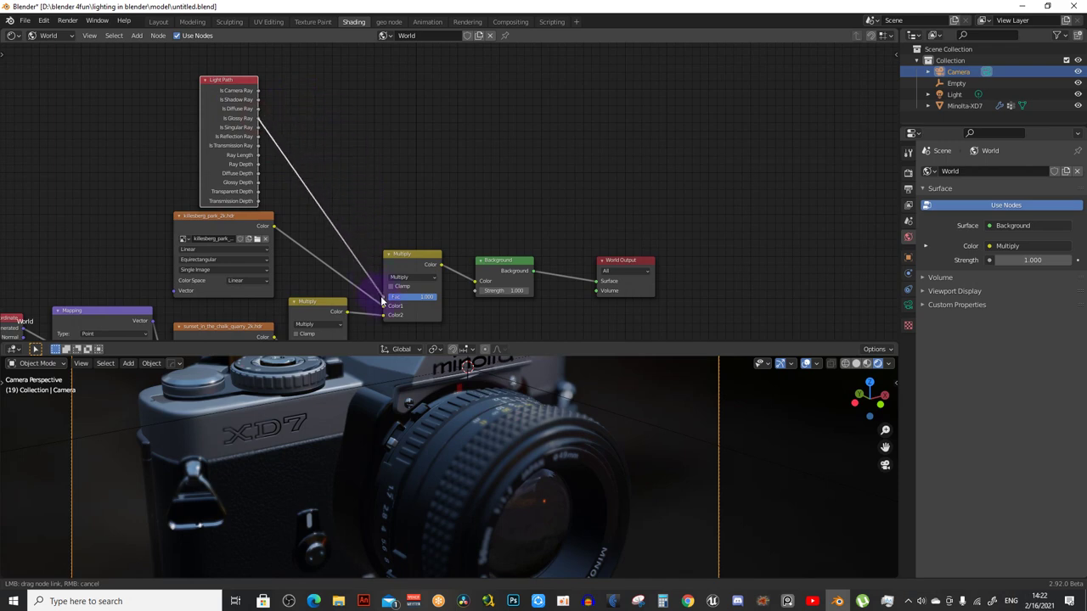
{"action": "left_click_drag", "start_coordinate": [381, 301], "coordinate": [384, 296]}
{"action": "mouse_move", "coordinate": [532, 481]}
{"action": "middle_mouse_down"}
{"action": "mouse_move", "coordinate": [593, 412]}
{"action": "mouse_move", "coordinate": [577, 369]}
{"action": "middle_mouse_up"}
{"action": "scroll", "coordinate": [593, 411], "scroll_direction": "up", "scroll_amount": 3}
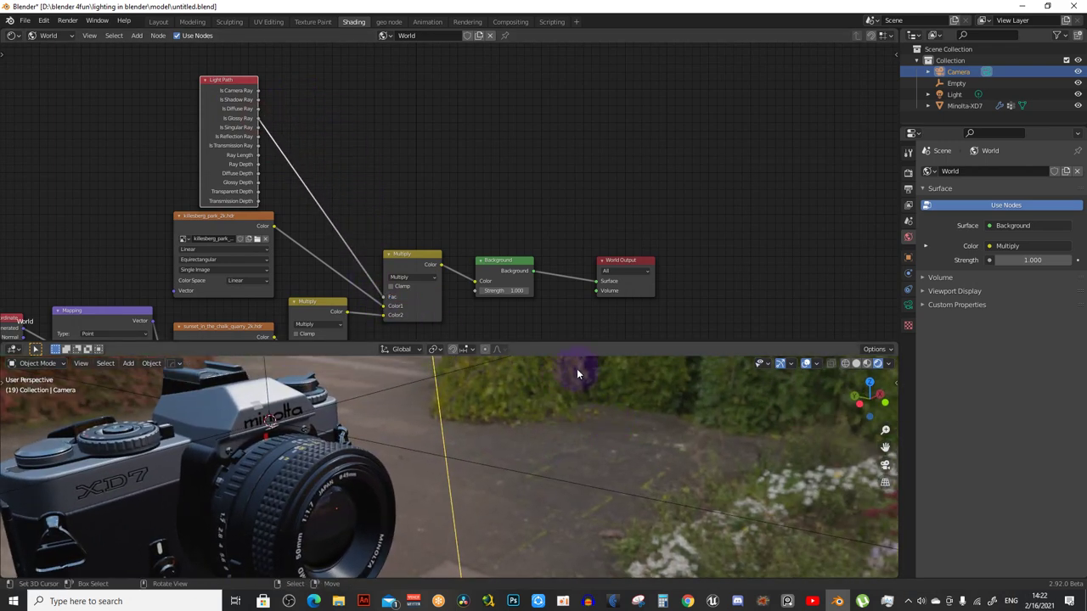
Preview the killesberg image, restore Background as world output, and return to camera view
{"action": "left_click", "coordinate": [249, 237], "text": "ctrl+shift"}
{"action": "left_click", "coordinate": [492, 263], "text": "ctrl+shift"}
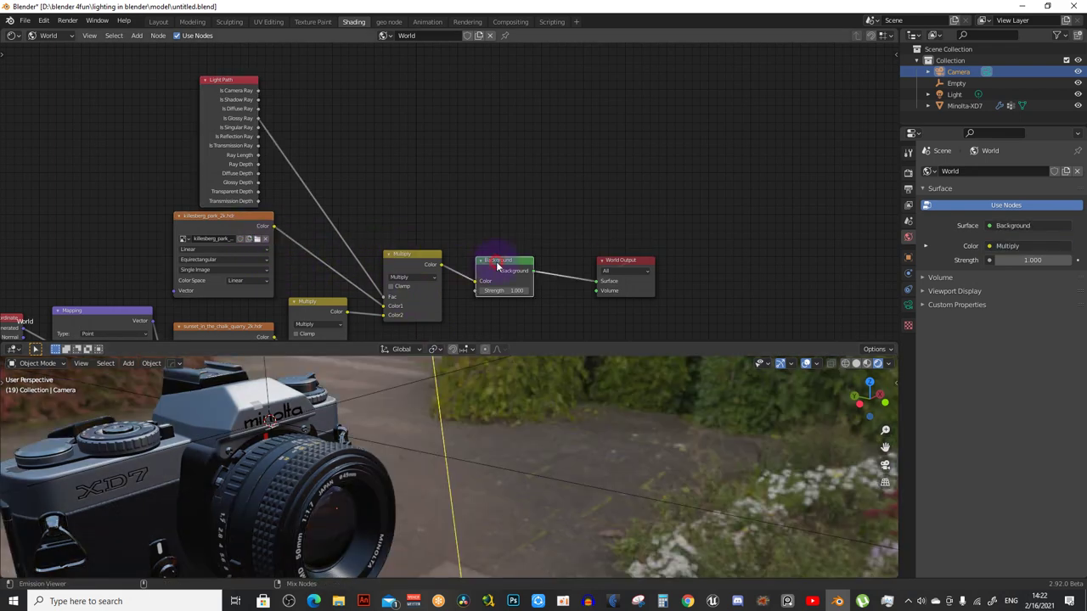
{"action": "key", "text": "KP_0"}
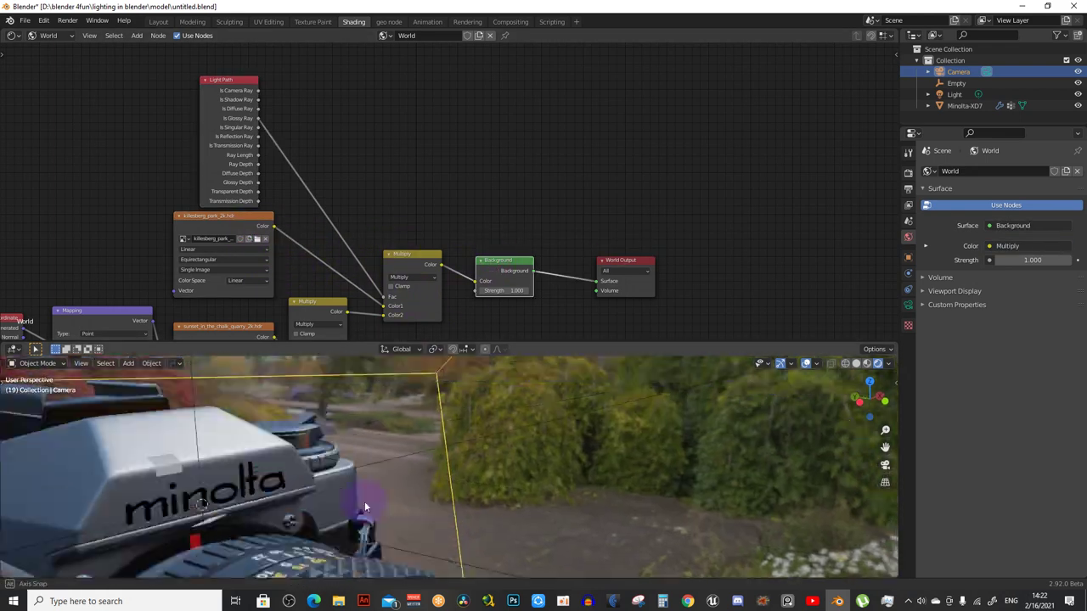
{"action": "scroll", "coordinate": [370, 498], "scroll_direction": "up", "scroll_amount": 3}
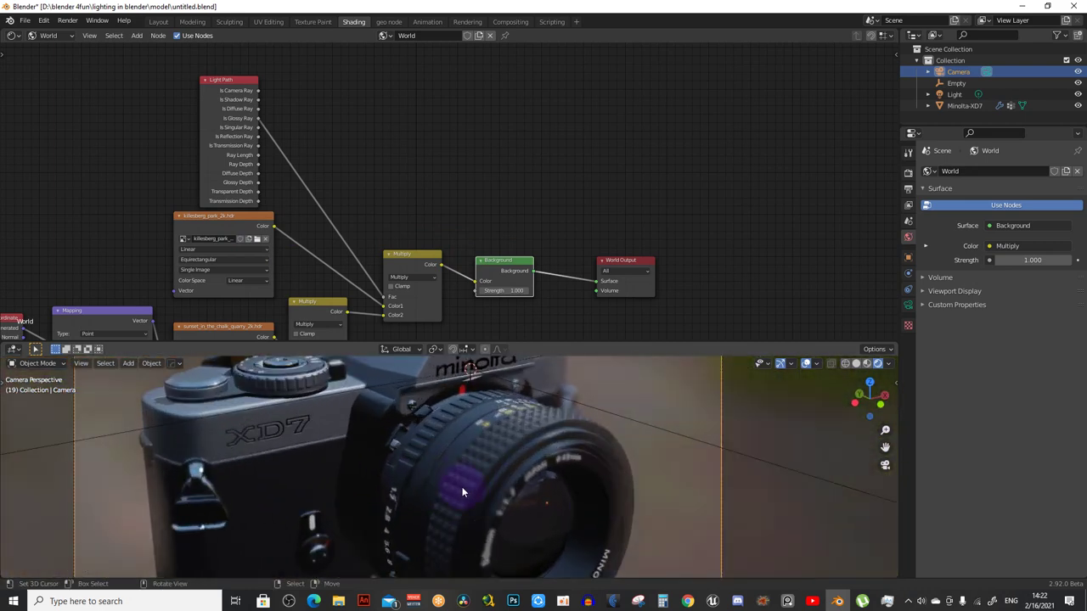
{"action": "scroll", "coordinate": [547, 472], "scroll_direction": "up", "scroll_amount": 2}
{"action": "scroll", "coordinate": [540, 478], "scroll_direction": "up", "scroll_amount": 2}
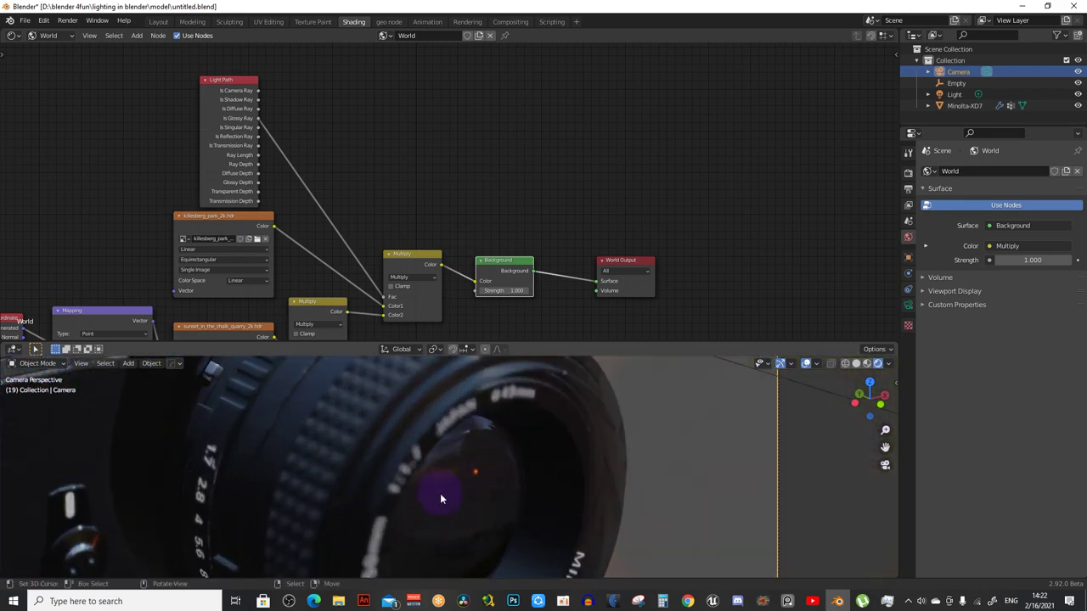
{"action": "scroll", "coordinate": [530, 501], "scroll_direction": "down", "scroll_amount": 1}
{"action": "scroll", "coordinate": [521, 479], "scroll_direction": "down", "scroll_amount": 2}
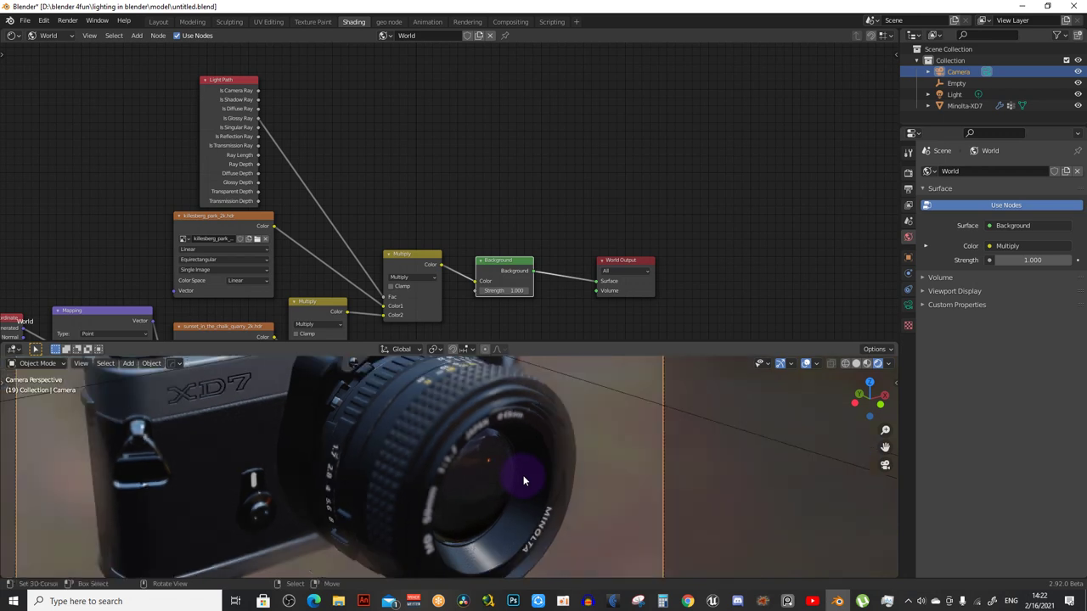
{"action": "scroll", "coordinate": [518, 466], "scroll_direction": "up", "scroll_amount": 2}
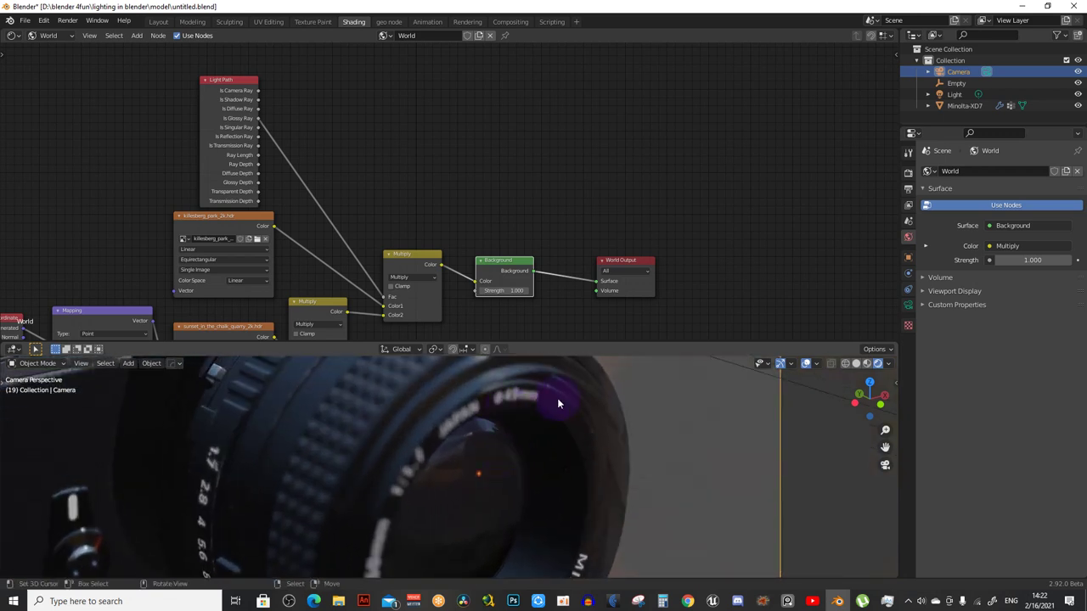
{"action": "scroll", "coordinate": [586, 416], "scroll_direction": "down", "scroll_amount": 1}
{"action": "scroll", "coordinate": [595, 430], "scroll_direction": "down", "scroll_amount": 2}
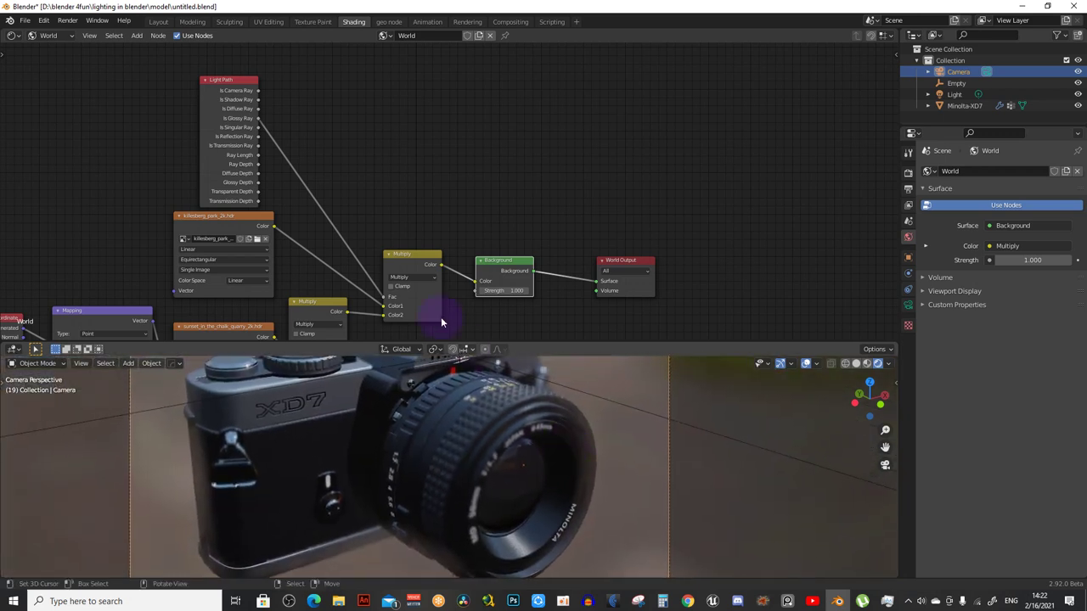
{"action": "middle_click_drag", "start_coordinate": [428, 138], "coordinate": [680, 67]}
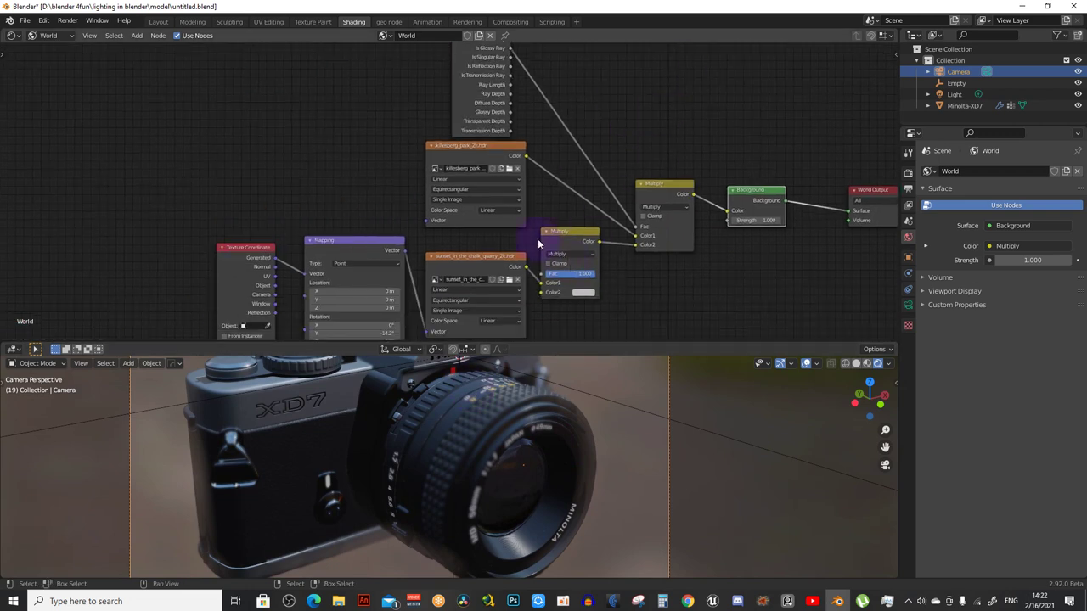
Move the lower node group and the killesberg image node down and left
{"action": "scroll", "coordinate": [537, 242], "scroll_direction": "down", "scroll_amount": 1}
{"action": "left_click_drag", "start_coordinate": [226, 243], "coordinate": [590, 302]}
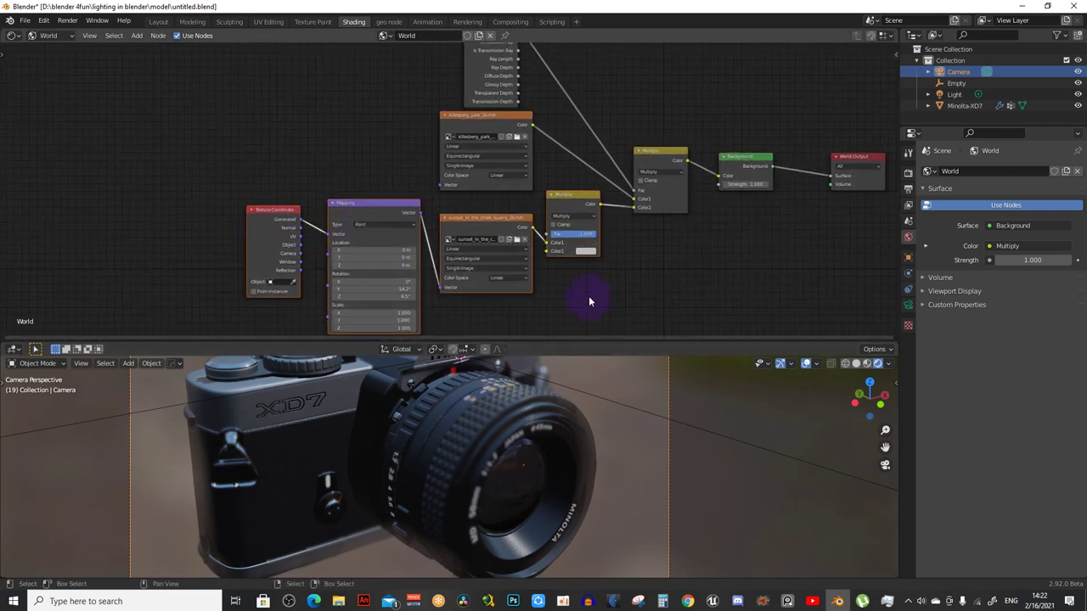
{"action": "key", "text": "g"}
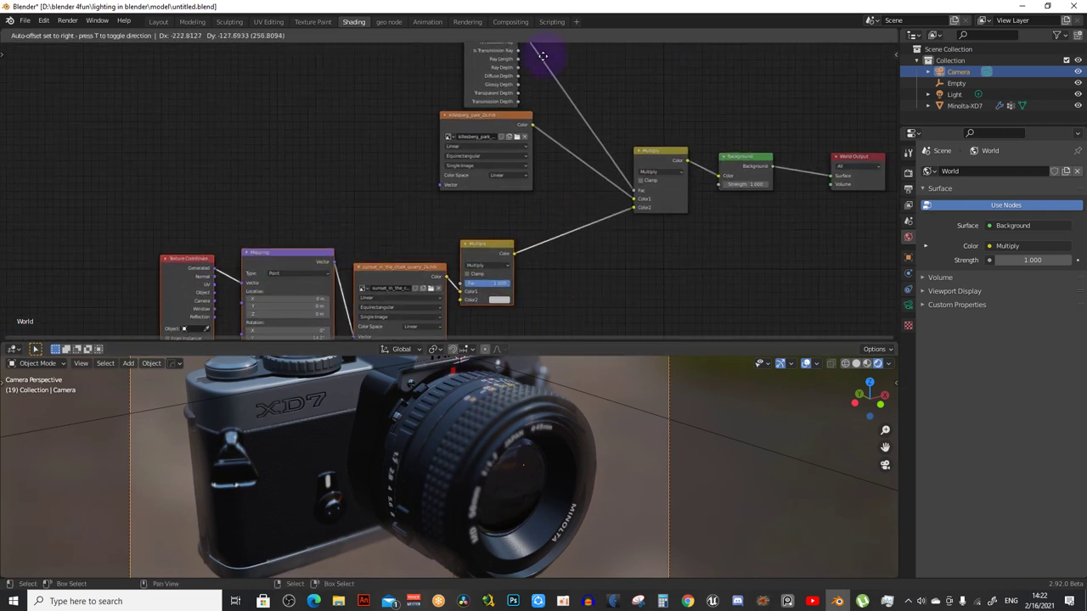
{"action": "left_click", "coordinate": [529, 371]}
{"action": "left_click_drag", "start_coordinate": [531, 153], "coordinate": [462, 182]}
{"action": "scroll", "coordinate": [463, 182], "scroll_direction": "up", "scroll_amount": 2}
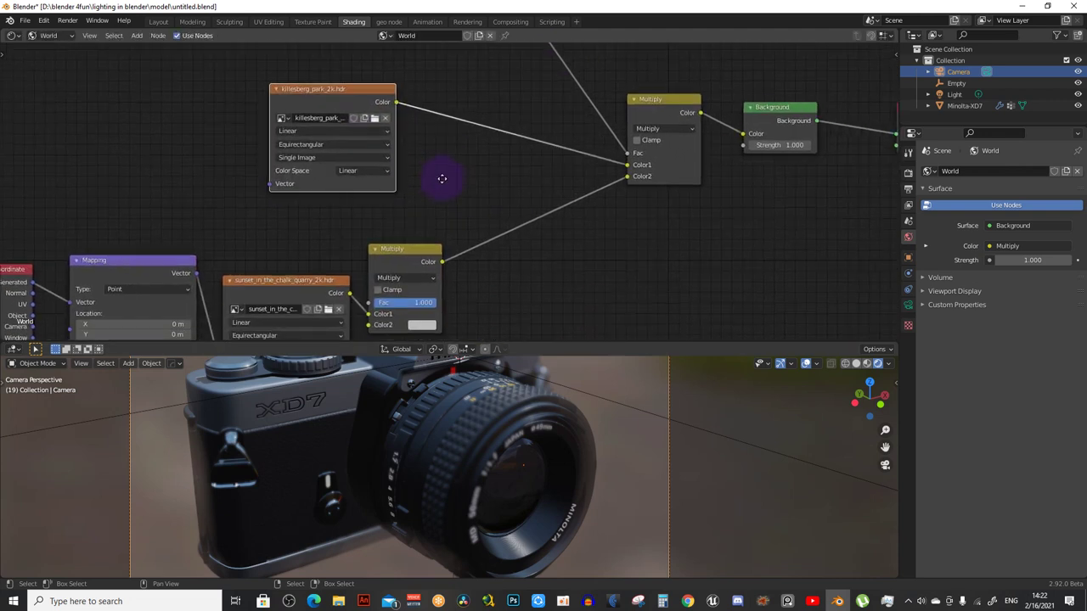
Insert a MixRGB node on the killesberg image link and connect the lower Multiply into it
{"action": "key", "text": "shift+a"}
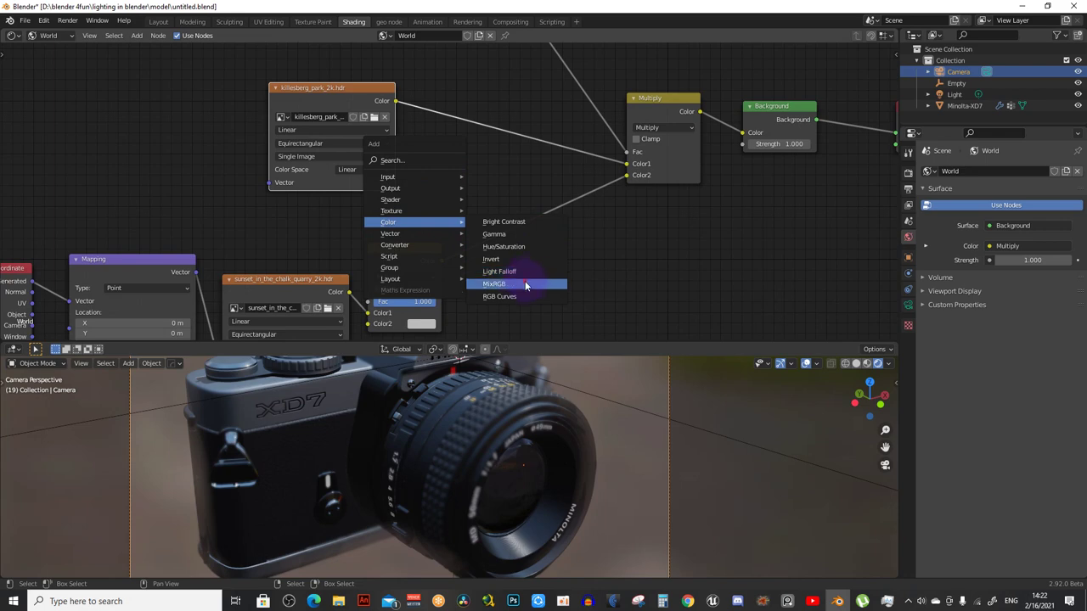
{"action": "left_click", "coordinate": [518, 284]}
{"action": "left_click", "coordinate": [464, 107]}
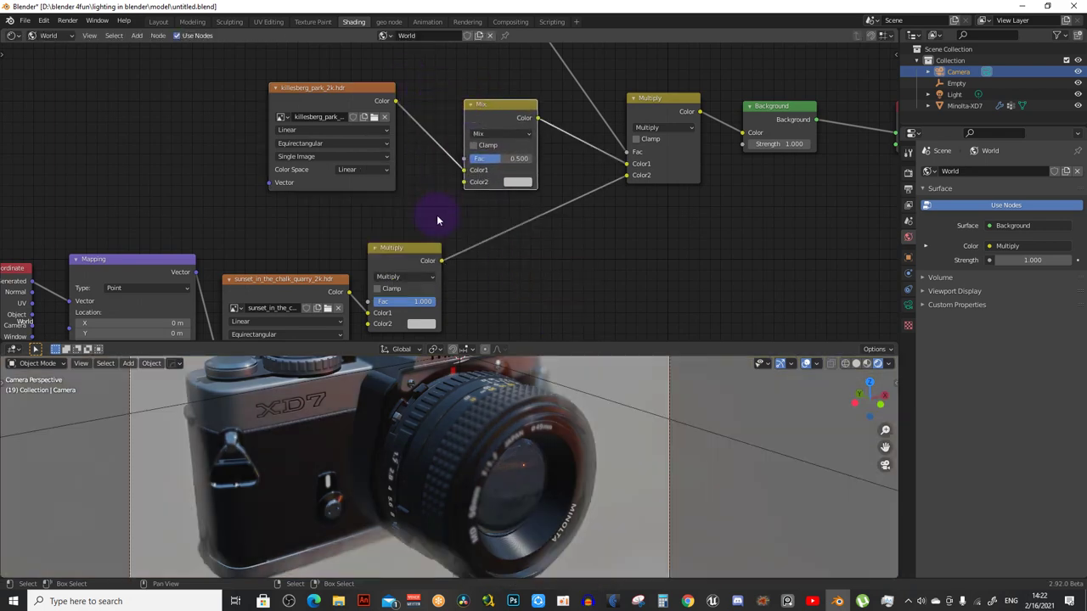
{"action": "middle_click_drag", "start_coordinate": [436, 216], "coordinate": [417, 220]}
{"action": "left_click_drag", "start_coordinate": [425, 261], "coordinate": [447, 182]}
{"action": "scroll", "coordinate": [483, 144], "scroll_direction": "up", "scroll_amount": 2}
{"action": "scroll", "coordinate": [475, 147], "scroll_direction": "up", "scroll_amount": 1}
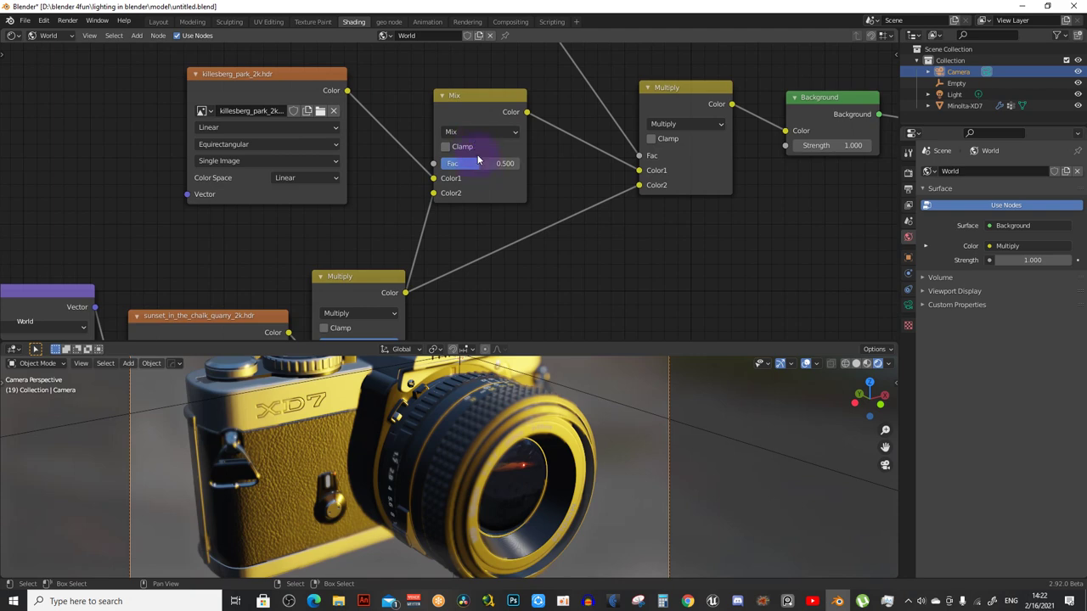
{"action": "scroll", "coordinate": [501, 408], "scroll_direction": "down", "scroll_amount": 3}
{"action": "middle_click_drag", "start_coordinate": [501, 408], "coordinate": [524, 413]}
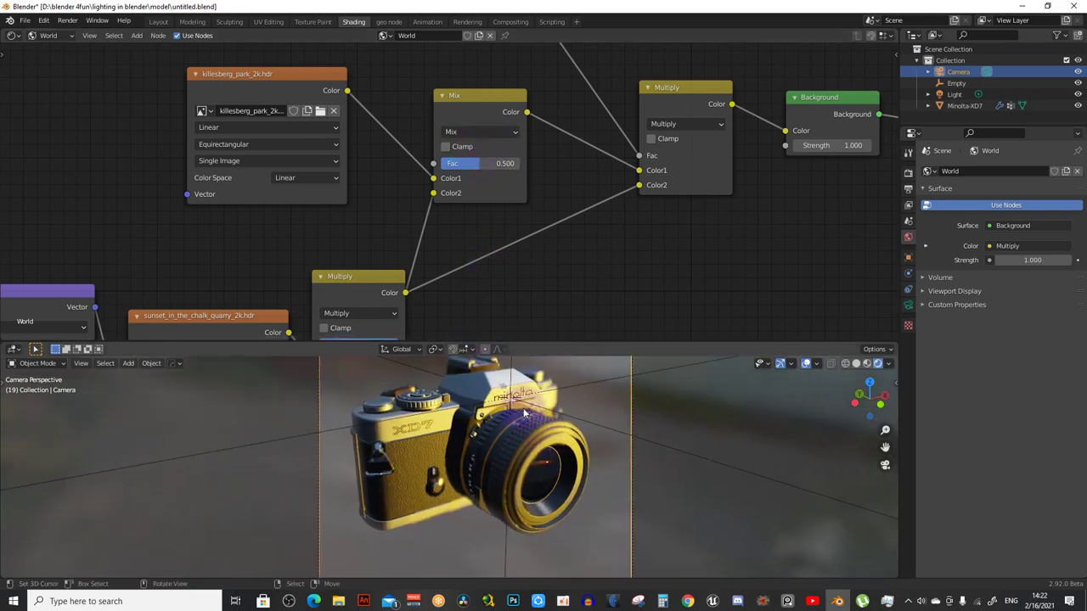
{"action": "scroll", "coordinate": [425, 132], "scroll_direction": "up", "scroll_amount": 2}
Set the Mix node Fac to about 0.000417 to give the camera render a red tint
{"action": "left_click", "coordinate": [480, 172]}
{"action": "type", "text": "0"}
{"action": "key", "text": "Return"}
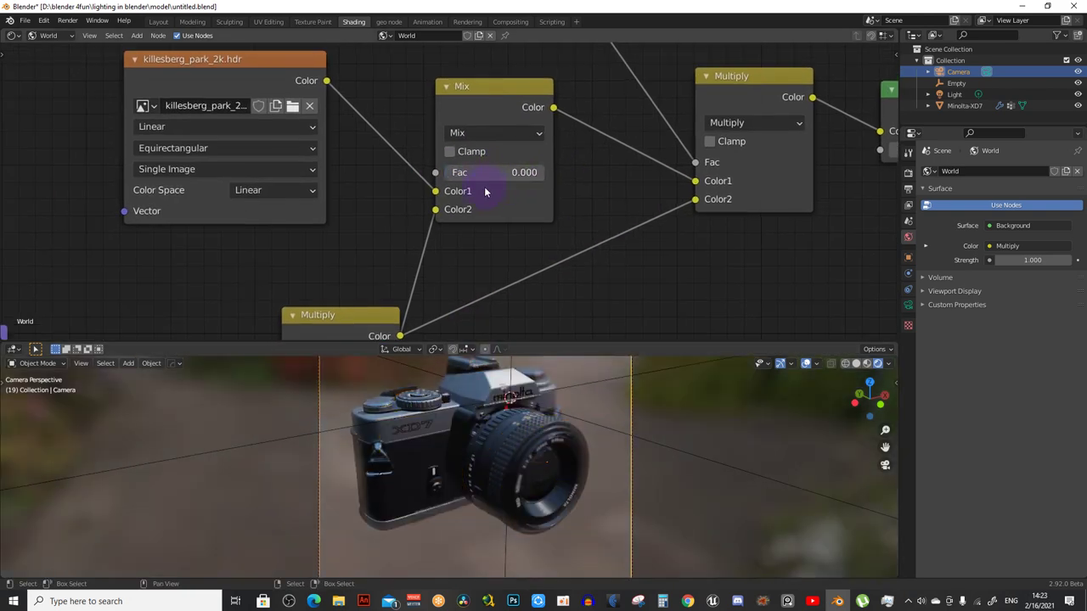
{"action": "scroll", "coordinate": [484, 192], "scroll_direction": "up", "scroll_amount": 1}
{"action": "scroll", "coordinate": [554, 470], "scroll_direction": "up", "scroll_amount": 3}
{"action": "middle_click_drag", "start_coordinate": [554, 469], "coordinate": [535, 463]}
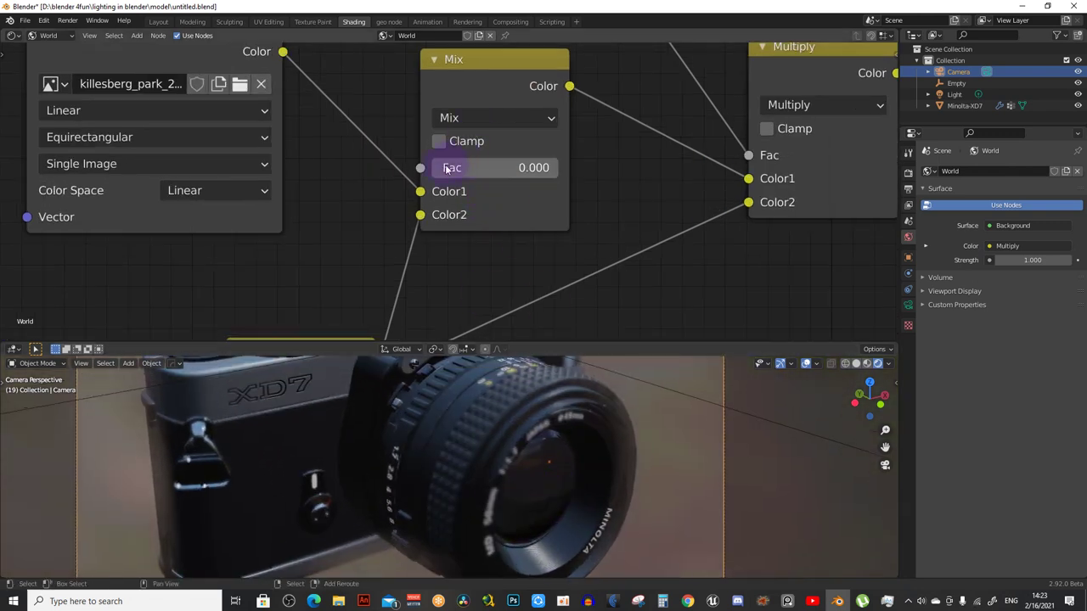
{"action": "left_click_drag", "start_coordinate": [447, 168], "coordinate": [447, 169]}
{"action": "left_click", "coordinate": [501, 167]}
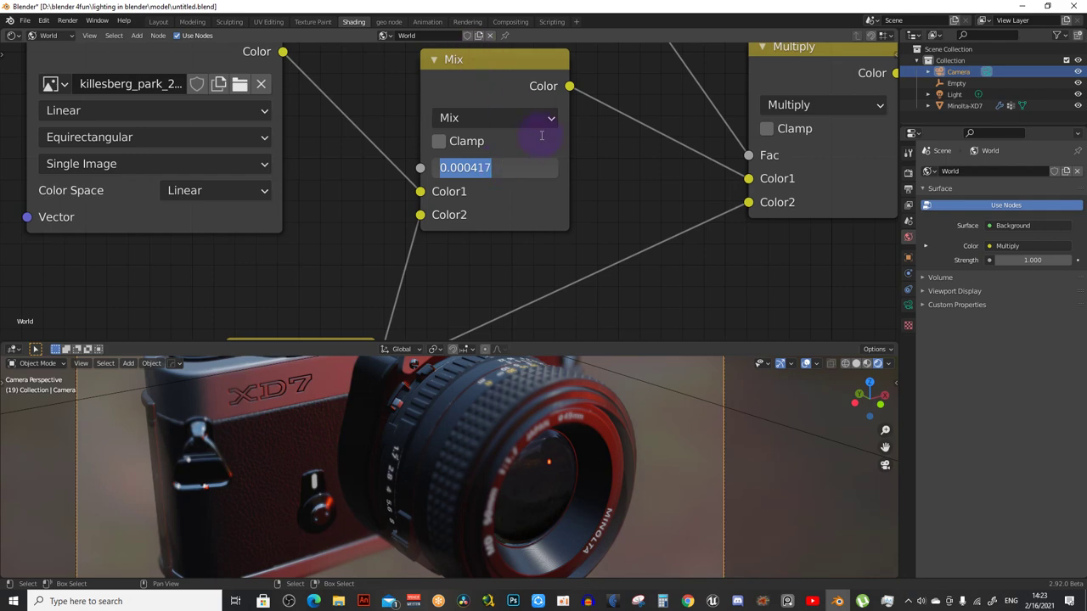
Commit the Mix factor of 0.00042 and wire the sunset HDR colour into the Mix node
{"action": "key", "text": "Return"}
{"action": "scroll", "coordinate": [413, 190], "scroll_direction": "down", "scroll_amount": 1}
{"action": "middle_click_drag", "start_coordinate": [413, 189], "coordinate": [467, 211]}
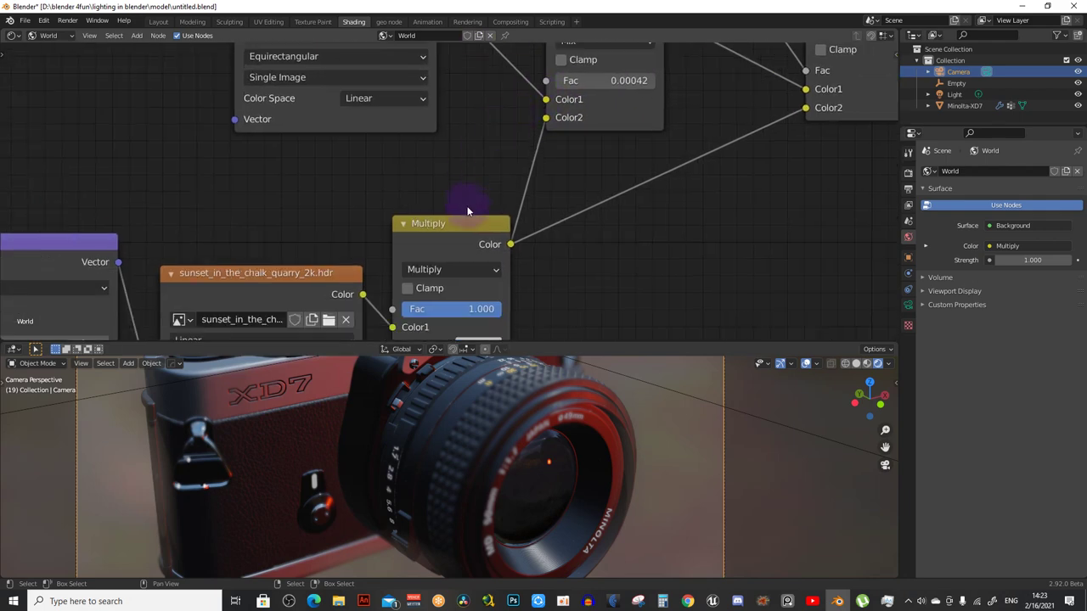
{"action": "scroll", "coordinate": [472, 220], "scroll_direction": "down", "scroll_amount": 1}
{"action": "scroll", "coordinate": [444, 205], "scroll_direction": "down", "scroll_amount": 1}
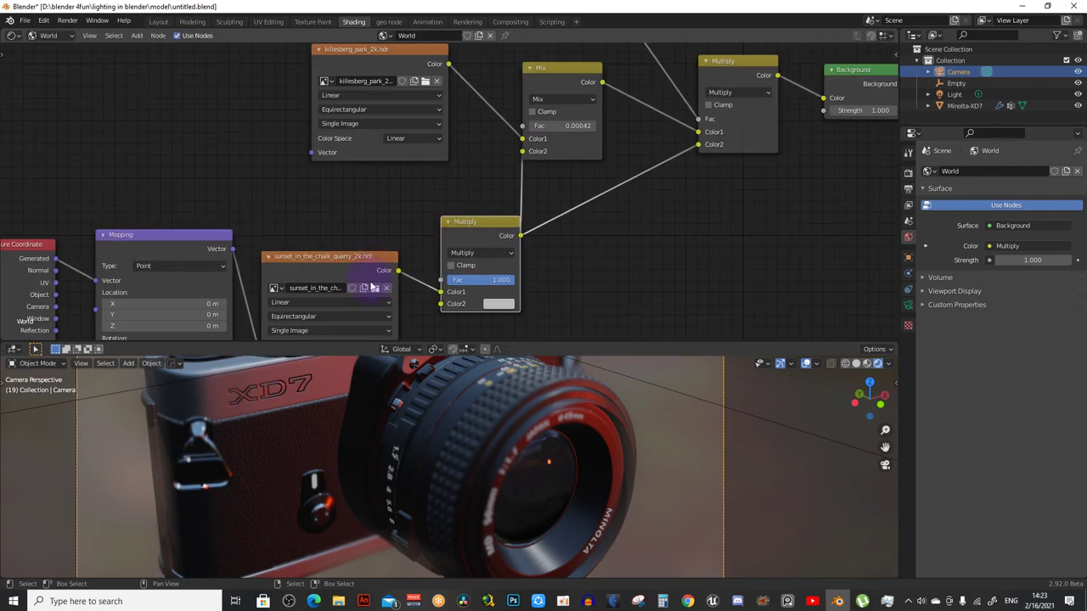
{"action": "left_click_drag", "start_coordinate": [397, 270], "coordinate": [519, 152]}
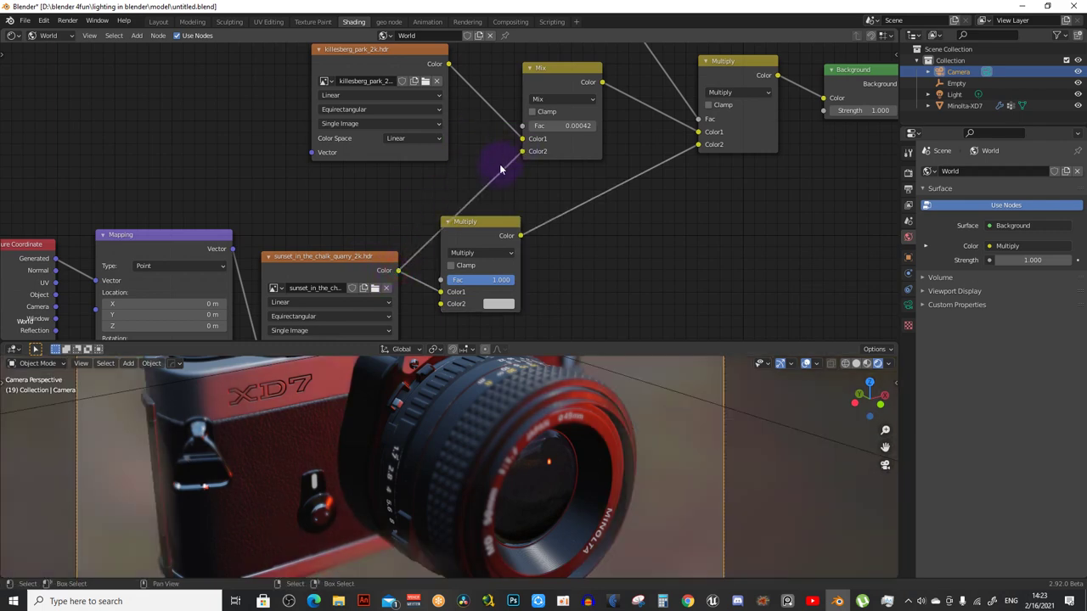
Preview the sunset HDR image alone as the world, then return to the camera view
{"action": "scroll", "coordinate": [499, 172], "scroll_direction": "down", "scroll_amount": 2}
{"action": "scroll", "coordinate": [358, 188], "scroll_direction": "down", "scroll_amount": 1}
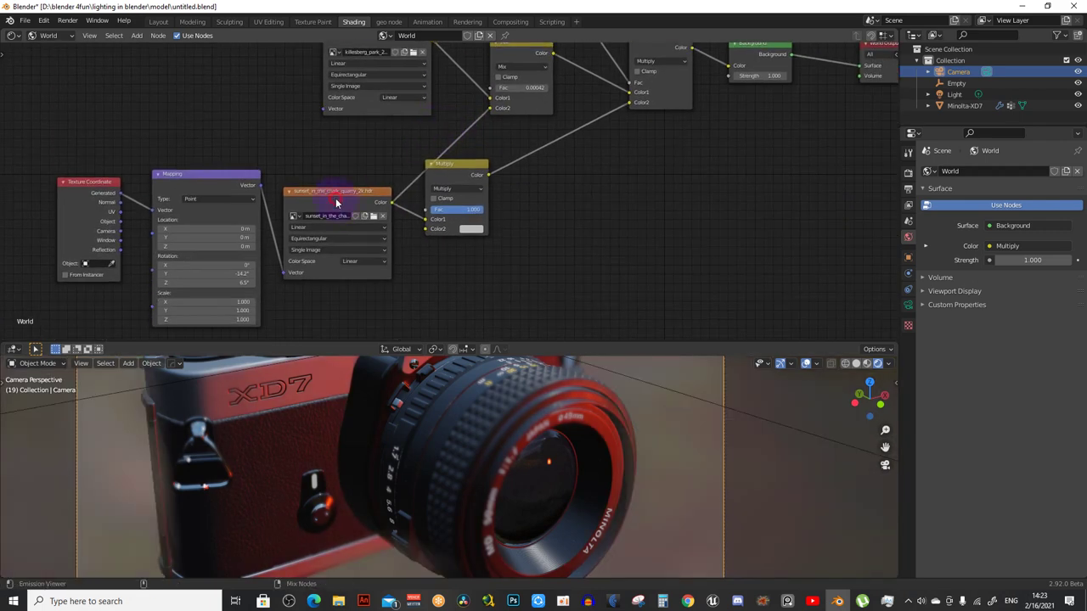
{"action": "left_click", "coordinate": [336, 202], "text": "ctrl+shift"}
{"action": "mouse_move", "coordinate": [475, 425]}
{"action": "middle_mouse_down"}
{"action": "mouse_move", "coordinate": [567, 410]}
{"action": "mouse_move", "coordinate": [499, 405]}
{"action": "middle_mouse_up"}
{"action": "key", "text": "KP_0"}
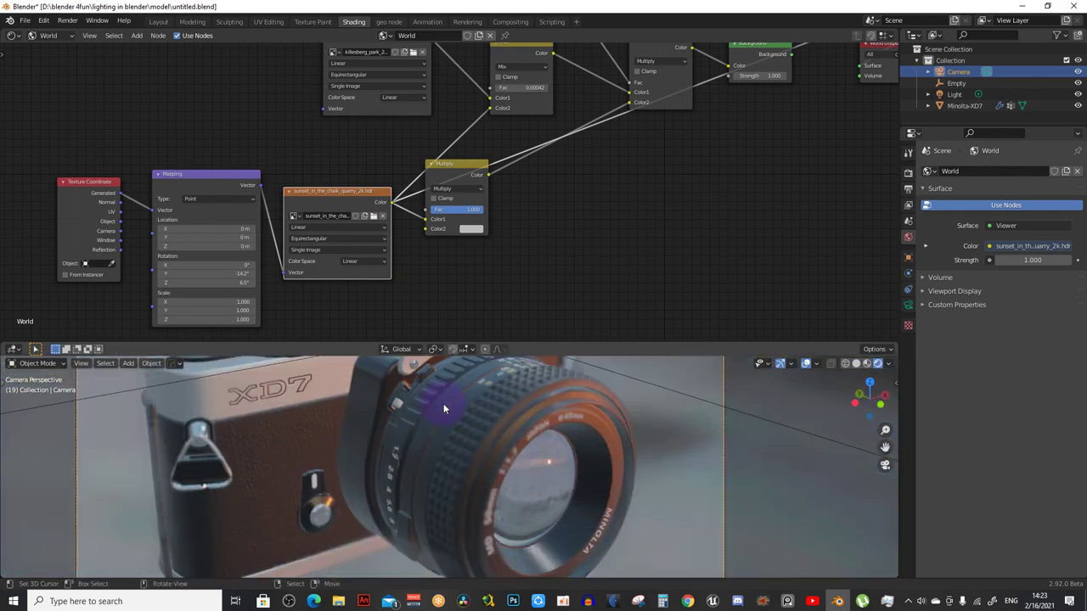
Preview the Multiply node's output, then the Mix node's output, as the world
{"action": "mouse_move", "coordinate": [542, 261]}
{"action": "middle_mouse_down"}
{"action": "mouse_move", "coordinate": [488, 314]}
{"action": "mouse_move", "coordinate": [513, 296]}
{"action": "middle_mouse_up"}
{"action": "scroll", "coordinate": [500, 308], "scroll_direction": "up", "scroll_amount": 1}
{"action": "scroll", "coordinate": [475, 297], "scroll_direction": "up", "scroll_amount": 1}
{"action": "left_click", "coordinate": [459, 204], "text": "ctrl+shift"}
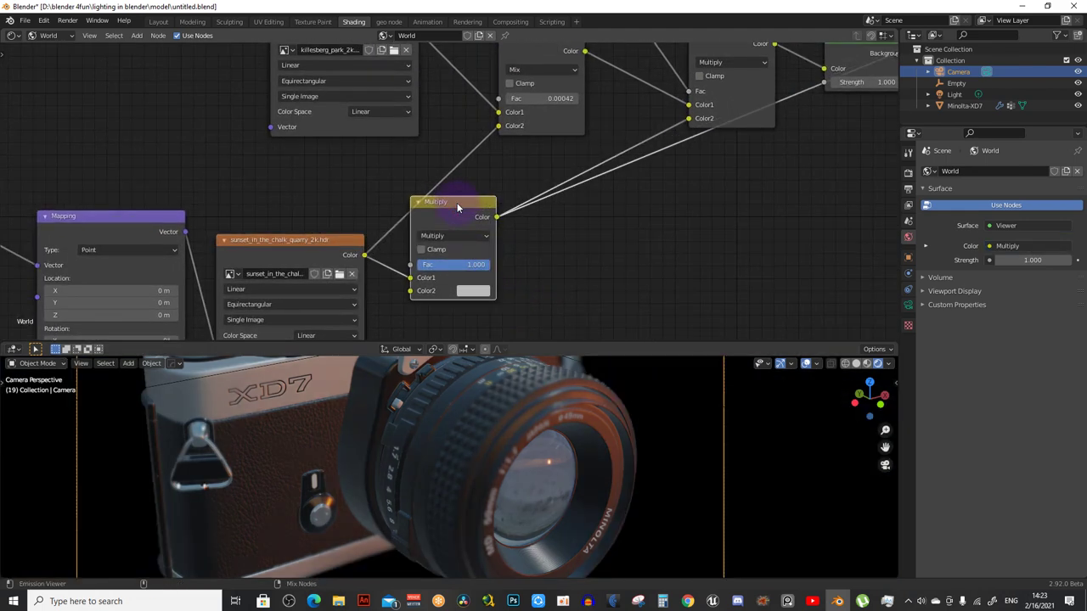
{"action": "scroll", "coordinate": [520, 200], "scroll_direction": "up", "scroll_amount": 3, "text": "shift"}
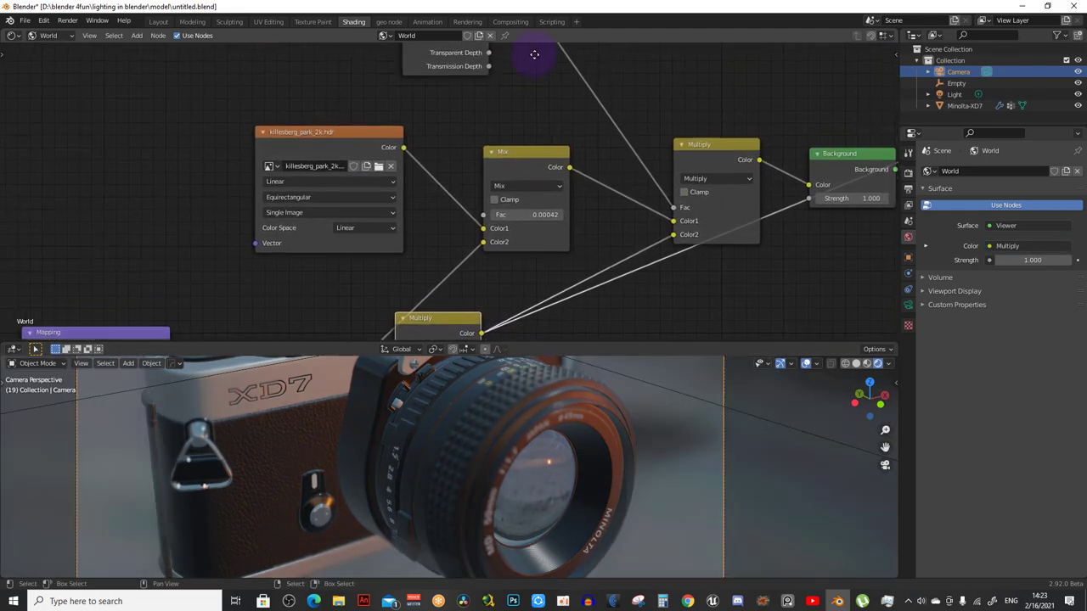
{"action": "left_click", "coordinate": [510, 155], "text": "ctrl+shift"}
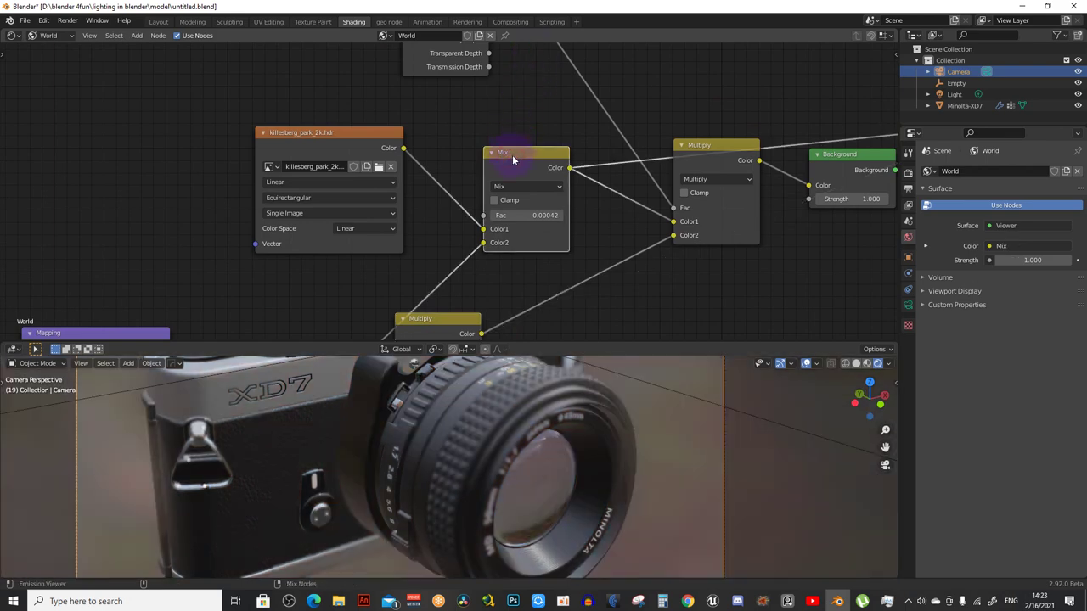
Restore the Background node as the world output and frame the Multiply and Mix nodes
{"action": "scroll", "coordinate": [512, 155], "scroll_direction": "down", "scroll_amount": 3}
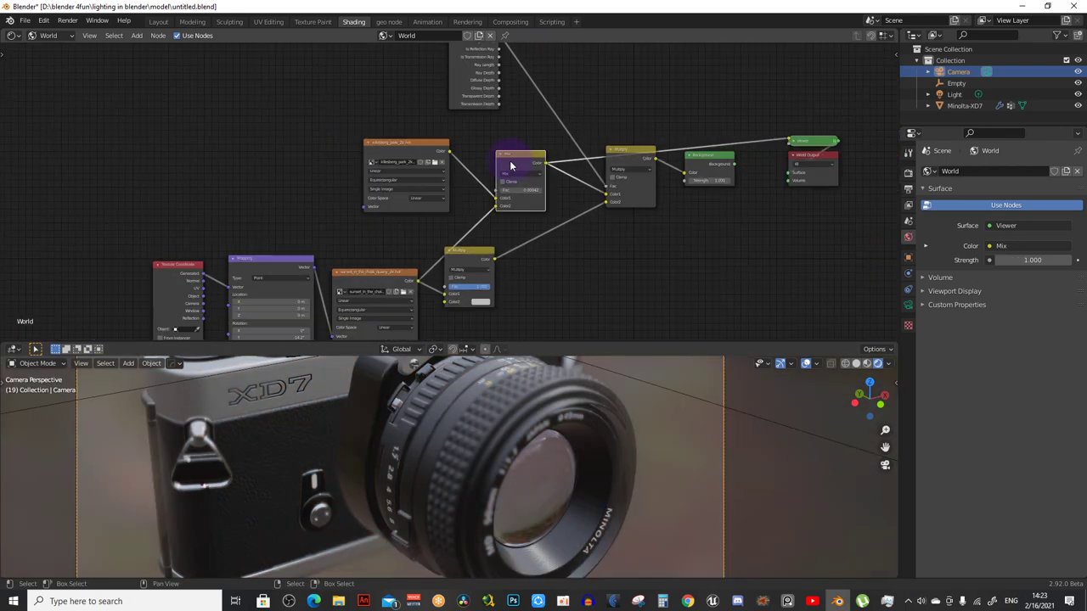
{"action": "left_click", "coordinate": [614, 170], "text": "ctrl+shift"}
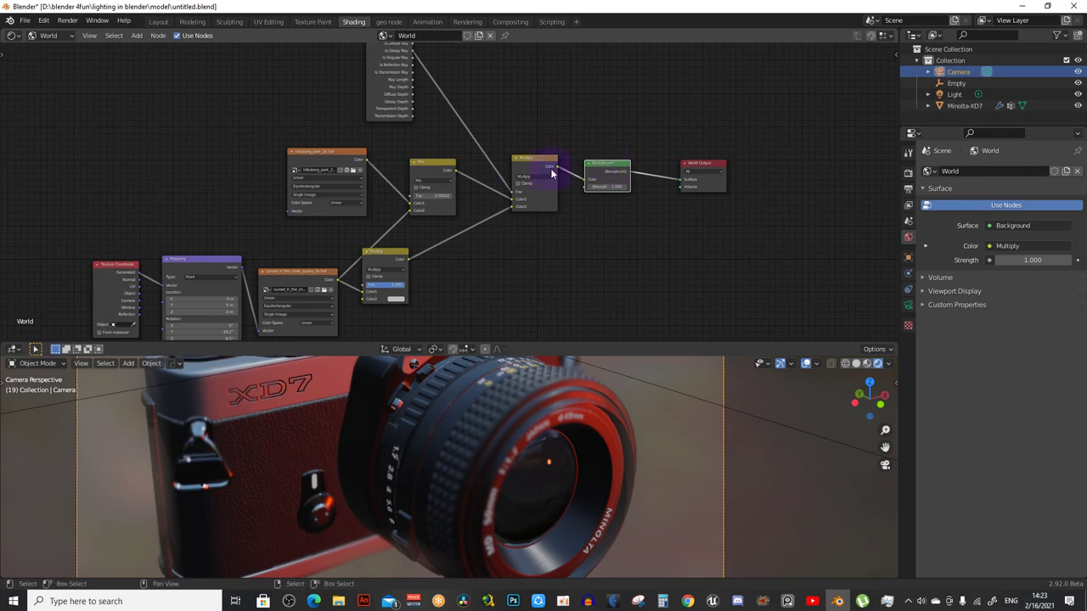
{"action": "scroll", "coordinate": [551, 173], "scroll_direction": "up", "scroll_amount": 2}
{"action": "scroll", "coordinate": [519, 168], "scroll_direction": "up", "scroll_amount": 2}
{"action": "middle_click_drag", "start_coordinate": [408, 207], "coordinate": [464, 201]}
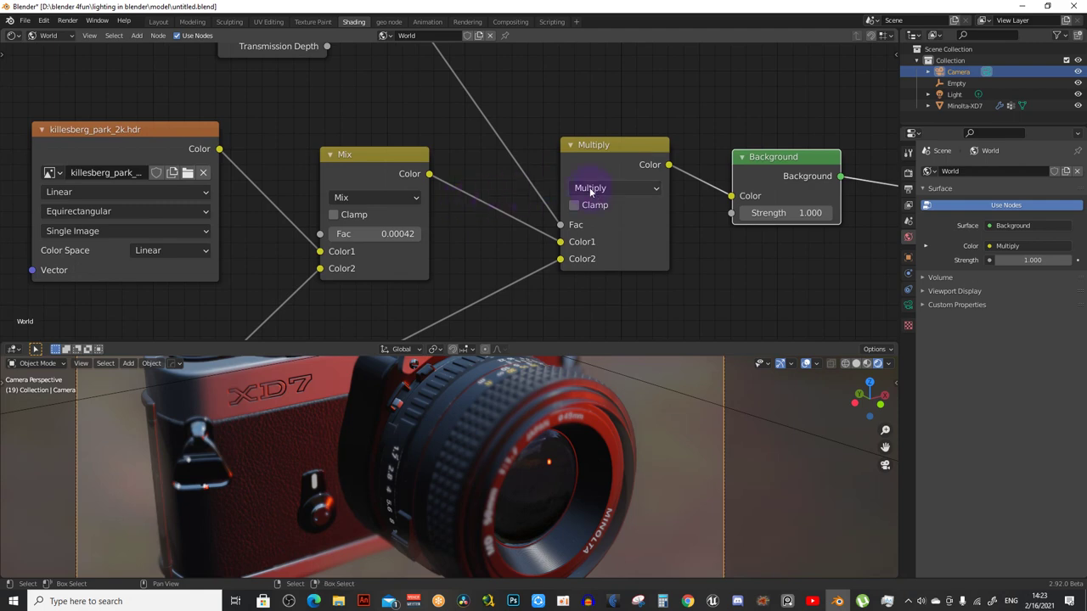
Change the Multiply node's blend mode to Mix
{"action": "middle_click_drag", "start_coordinate": [590, 192], "coordinate": [497, 220]}
{"action": "left_click", "coordinate": [526, 216]}
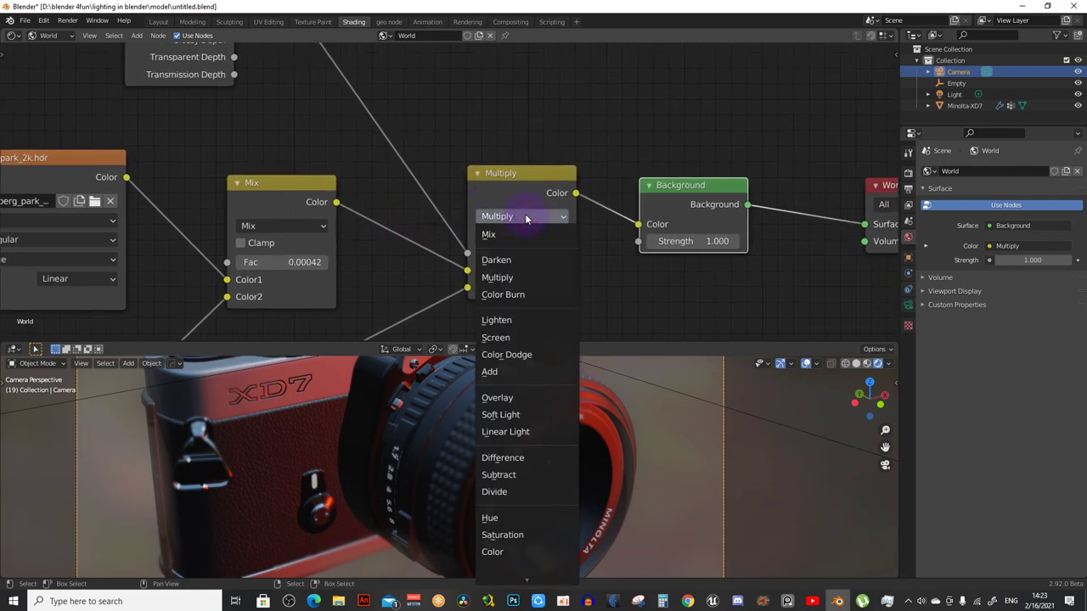
{"action": "left_click", "coordinate": [521, 238]}
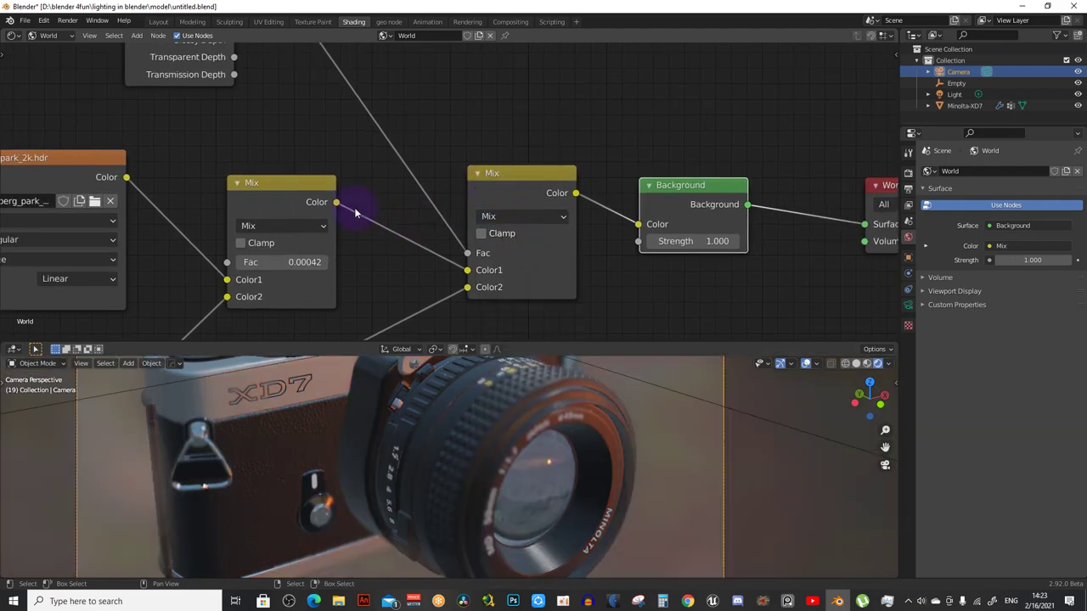
{"action": "middle_click_drag", "start_coordinate": [354, 207], "coordinate": [451, 175]}
Zoom and frame the viewport to check the Minolta no longer renders red
{"action": "scroll", "coordinate": [395, 195], "scroll_direction": "up", "scroll_amount": 2}
{"action": "scroll", "coordinate": [586, 466], "scroll_direction": "down", "scroll_amount": 3}
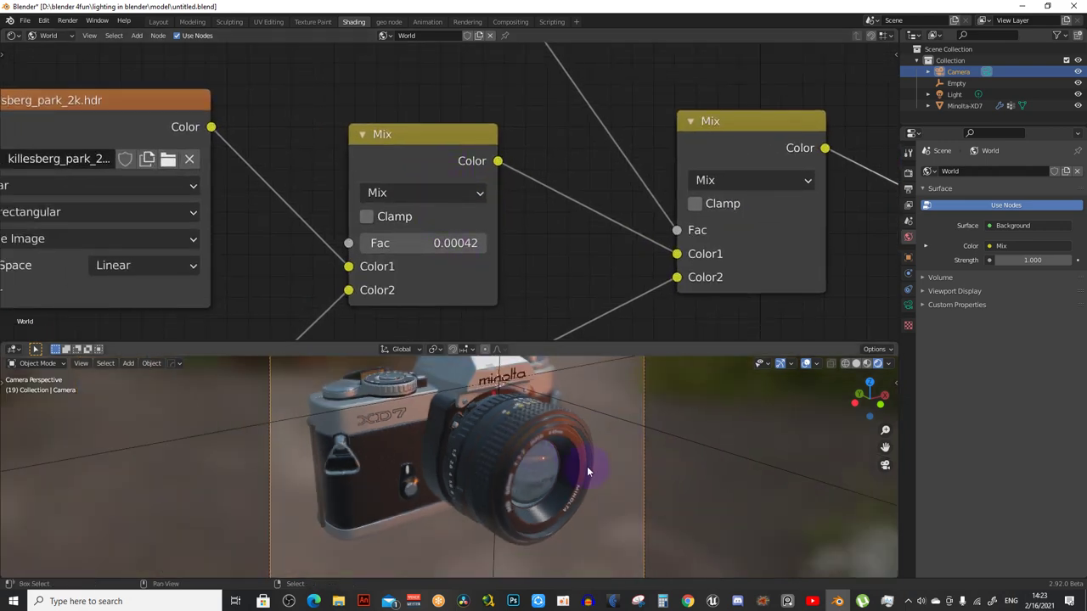
{"action": "scroll", "coordinate": [480, 419], "scroll_direction": "up", "scroll_amount": 4}
{"action": "scroll", "coordinate": [504, 422], "scroll_direction": "down", "scroll_amount": 4}
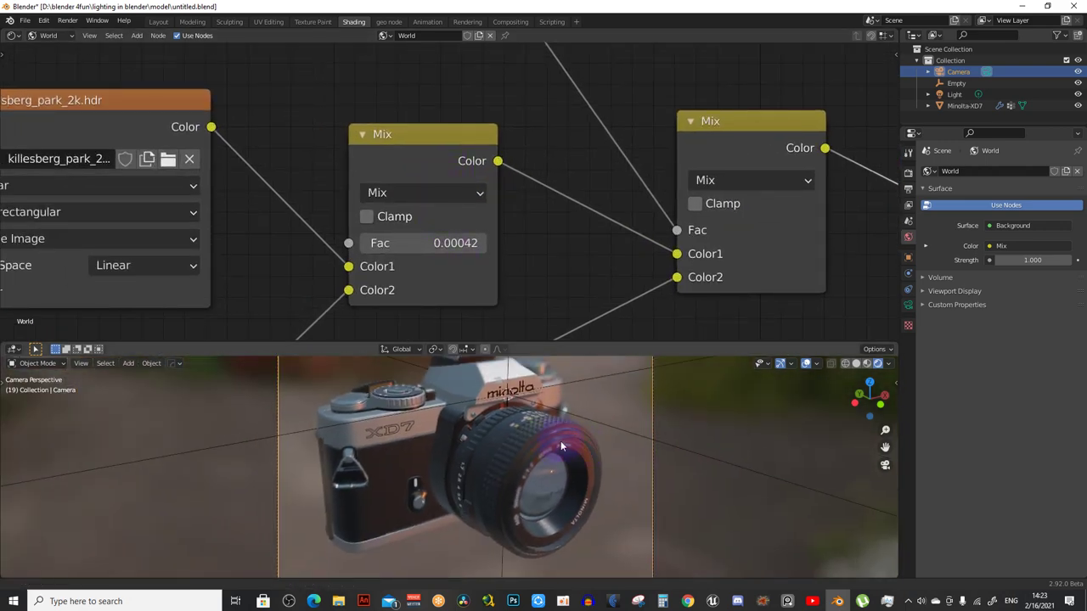
{"action": "scroll", "coordinate": [560, 440], "scroll_direction": "up", "scroll_amount": 1}
{"action": "scroll", "coordinate": [547, 437], "scroll_direction": "up", "scroll_amount": 1}
{"action": "scroll", "coordinate": [542, 429], "scroll_direction": "up", "scroll_amount": 1}
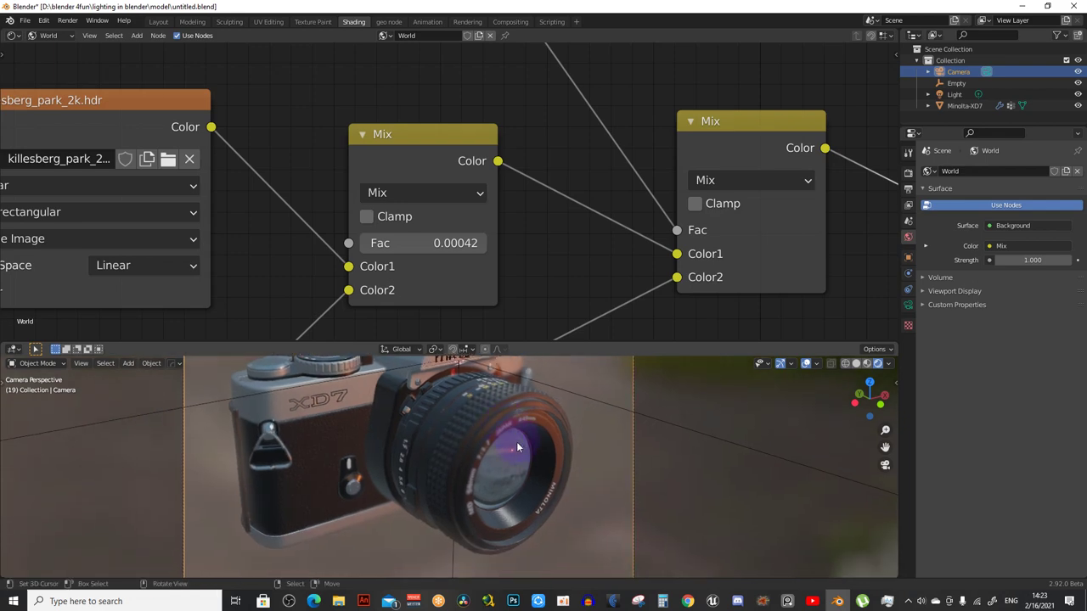
{"action": "scroll", "coordinate": [516, 441], "scroll_direction": "up", "scroll_amount": 2}
{"action": "scroll", "coordinate": [532, 459], "scroll_direction": "down", "scroll_amount": 3}
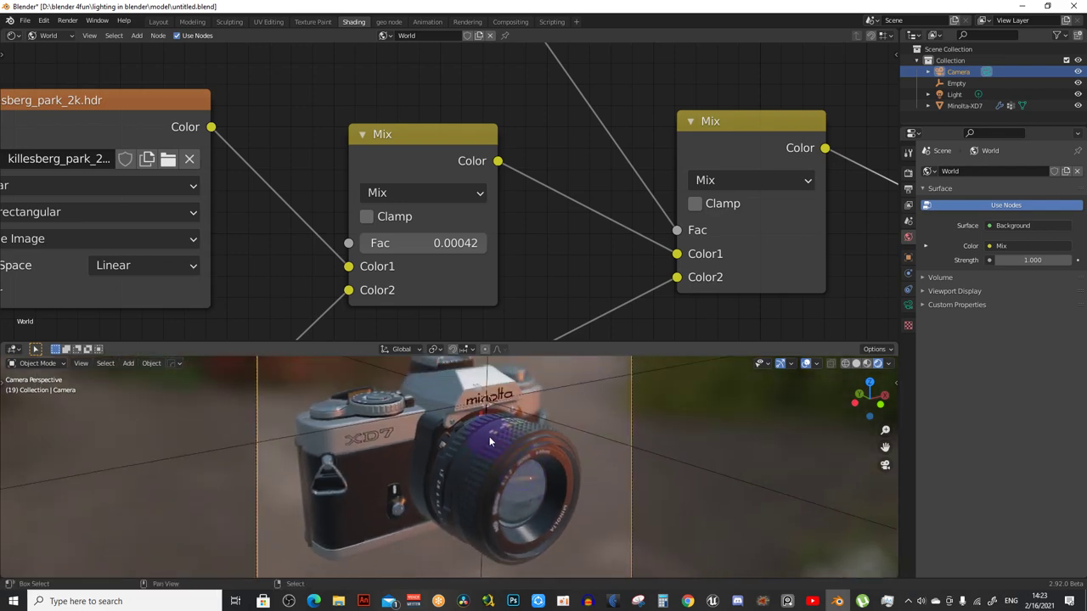
{"action": "scroll", "coordinate": [509, 424], "scroll_direction": "up", "scroll_amount": 1}
{"action": "scroll", "coordinate": [476, 394], "scroll_direction": "up", "scroll_amount": 2}
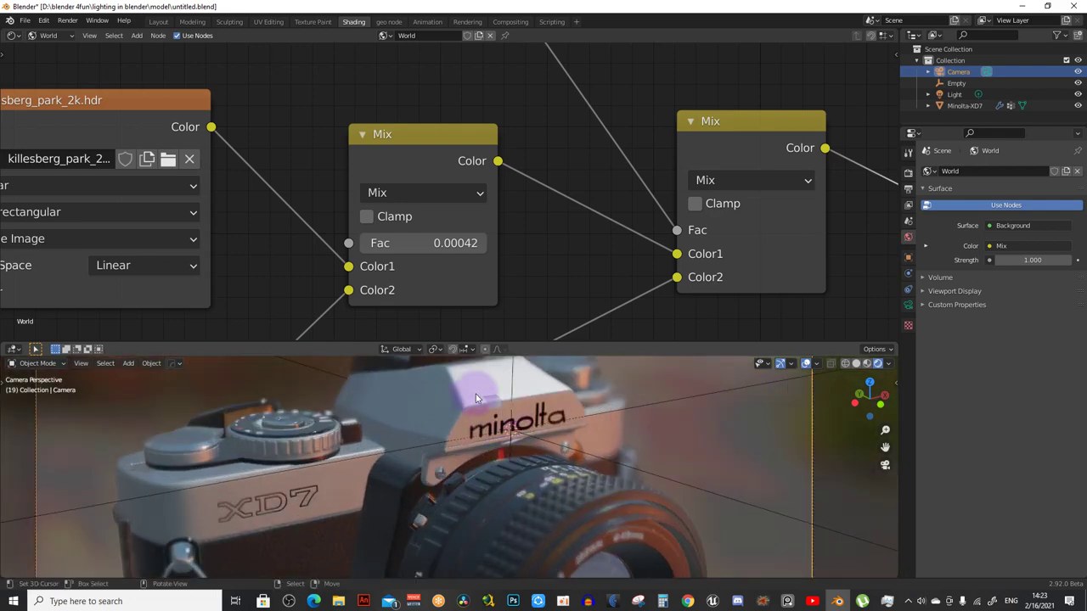
{"action": "scroll", "coordinate": [473, 397], "scroll_direction": "down", "scroll_amount": 2}
{"action": "middle_click_drag", "start_coordinate": [455, 400], "coordinate": [443, 382], "text": "shift"}
Lower the Mix node's factor to 0.00002
{"action": "middle_click_drag", "start_coordinate": [509, 314], "coordinate": [550, 97]}
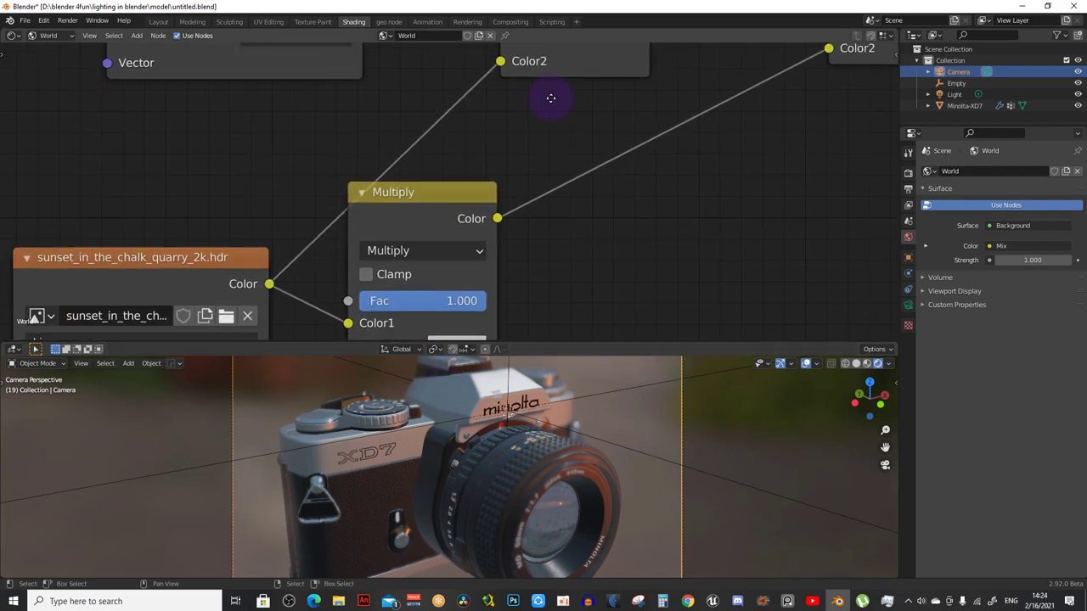
{"action": "middle_click_drag", "start_coordinate": [391, 172], "coordinate": [521, 204]}
{"action": "scroll", "coordinate": [521, 204], "scroll_direction": "up", "scroll_amount": 2}
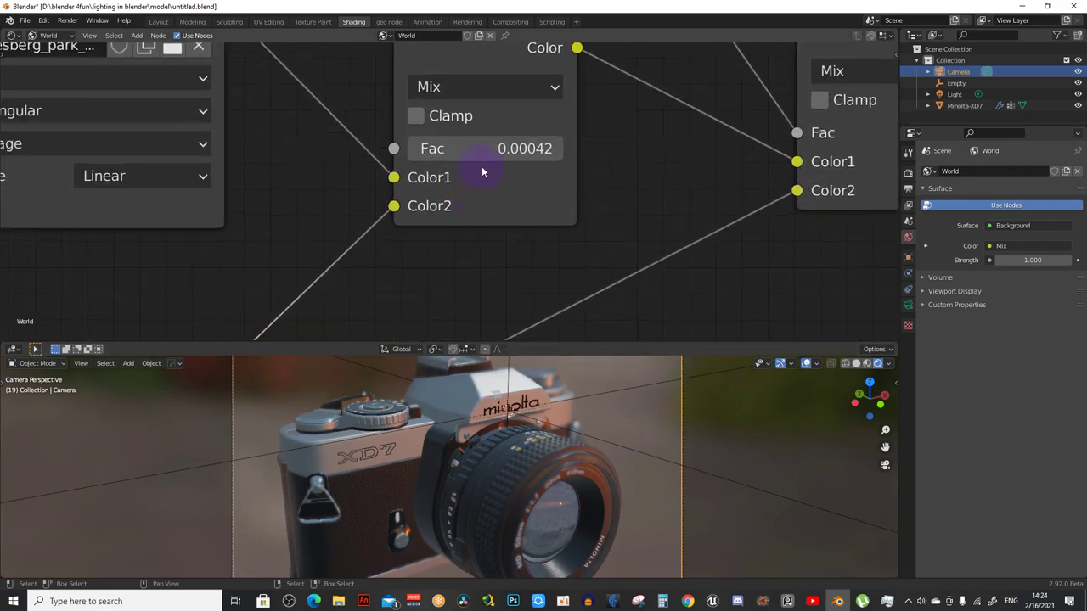
{"action": "left_click", "coordinate": [505, 147]}
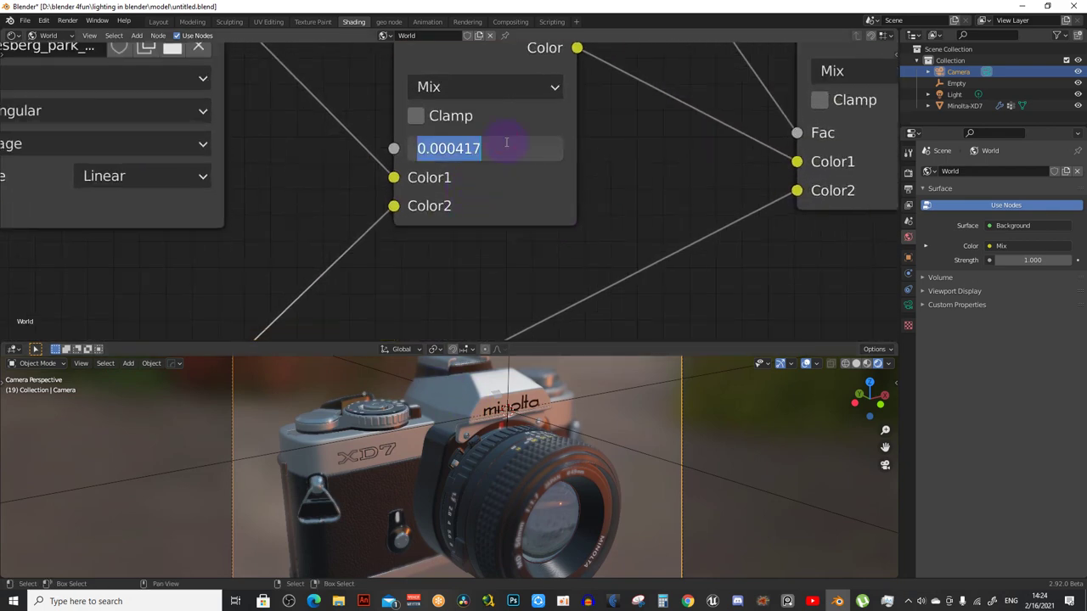
{"action": "type", "text": "."}
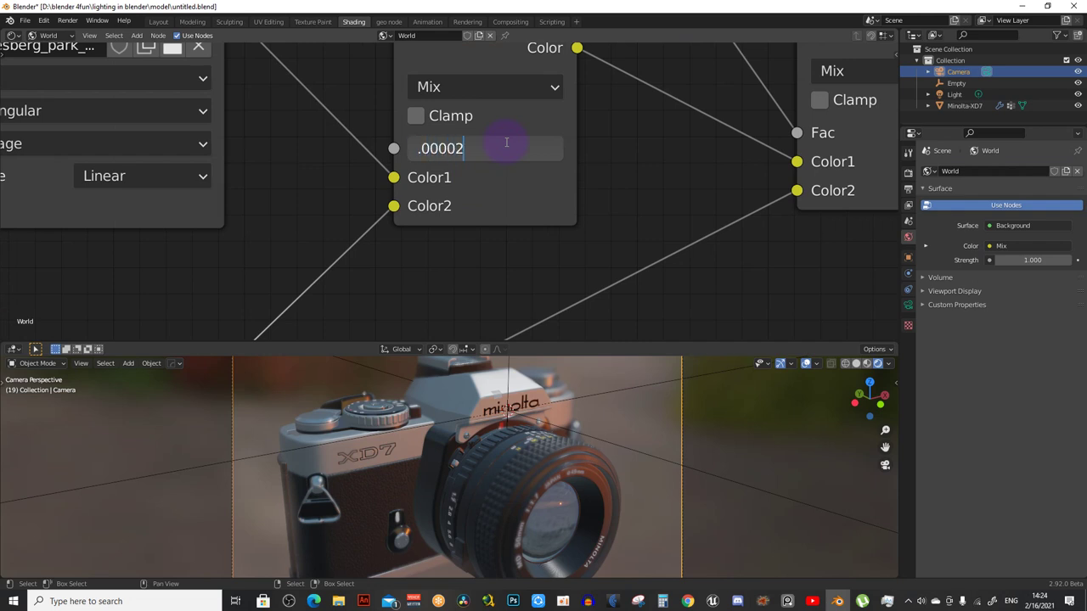
{"action": "left_click", "coordinate": [636, 146]}
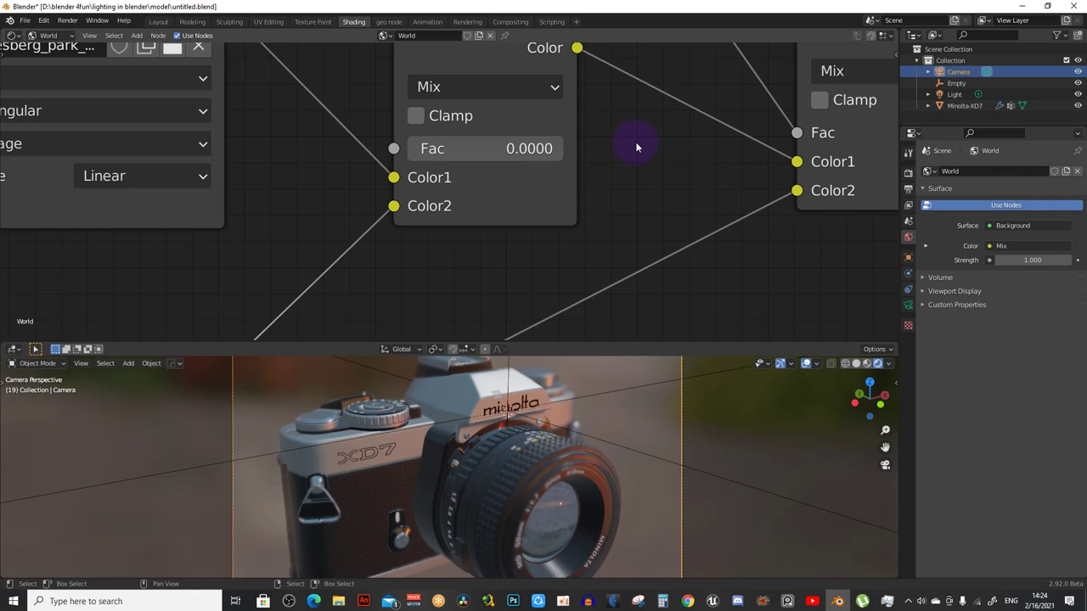
Reconnect the Background node to the World Output and reframe the node tree
{"action": "scroll", "coordinate": [636, 148], "scroll_direction": "down", "scroll_amount": 3}
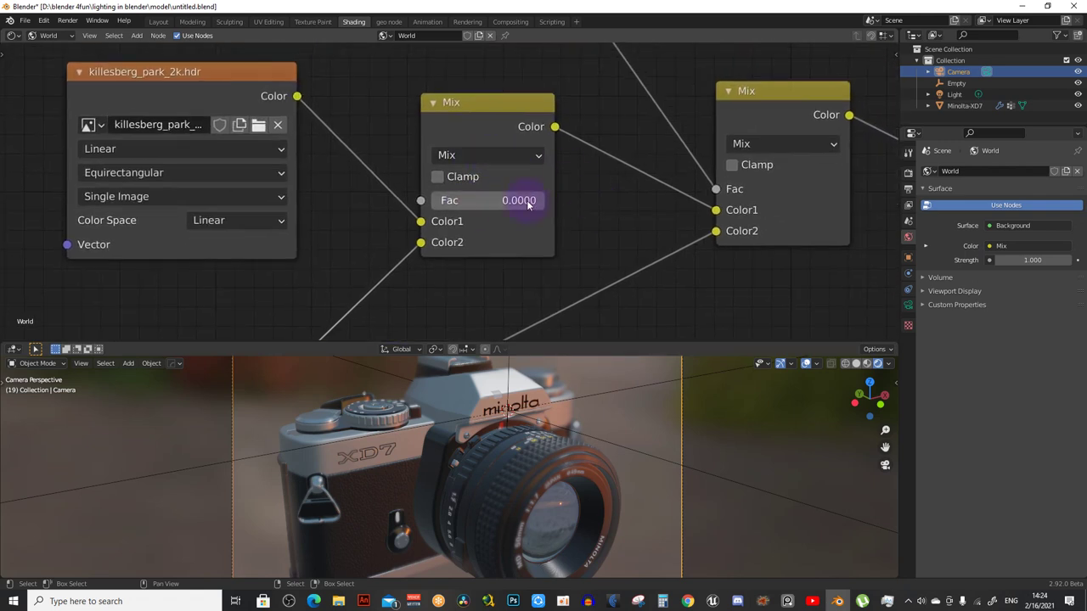
{"action": "scroll", "coordinate": [472, 128], "scroll_direction": "down", "scroll_amount": 2}
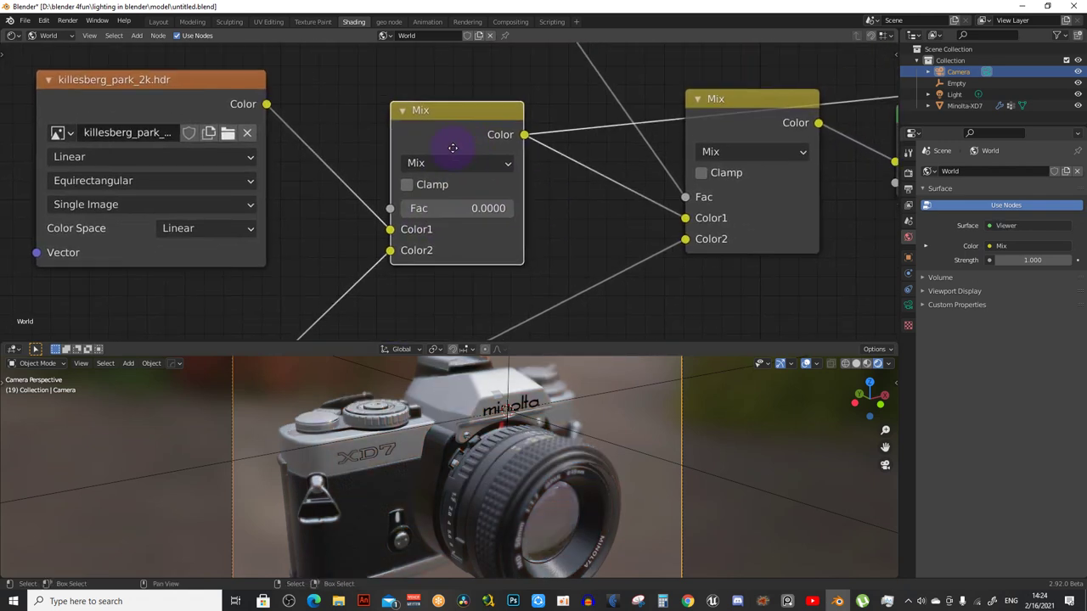
{"action": "scroll", "coordinate": [543, 181], "scroll_direction": "down", "scroll_amount": 2}
{"action": "scroll", "coordinate": [526, 172], "scroll_direction": "right", "scroll_amount": 2, "text": "ctrl"}
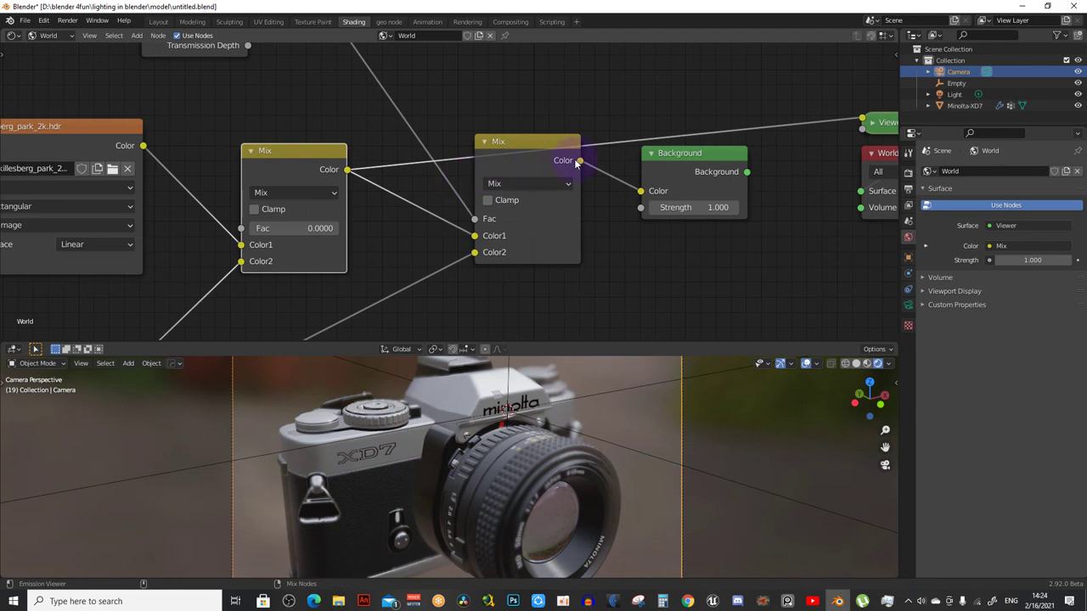
{"action": "left_click", "coordinate": [707, 173], "text": "ctrl+shift"}
{"action": "middle_click_drag", "start_coordinate": [540, 447], "coordinate": [523, 416]}
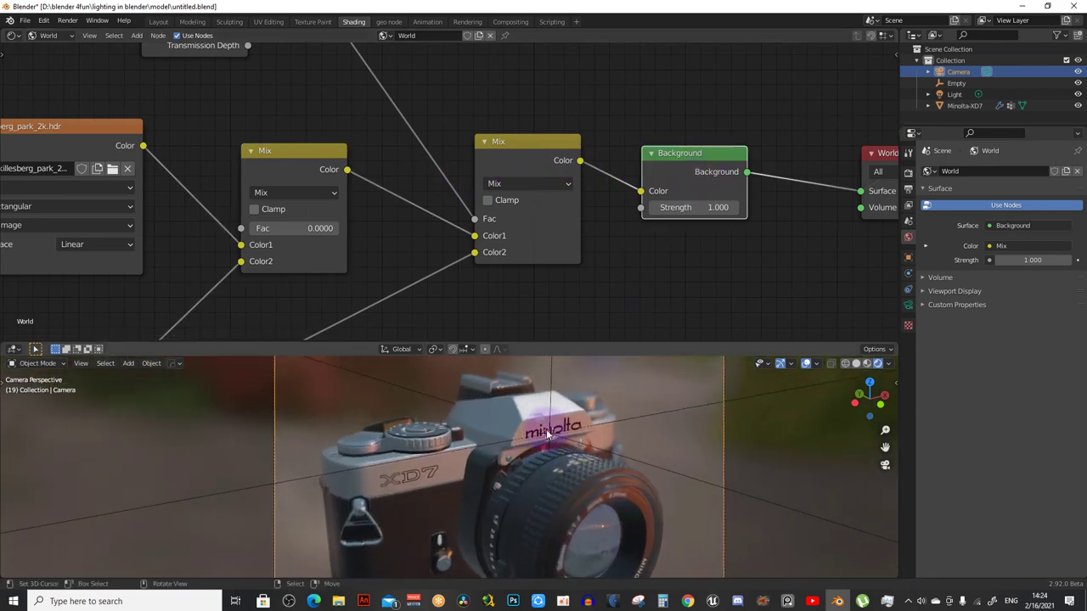
{"action": "scroll", "coordinate": [523, 416], "scroll_direction": "up", "scroll_amount": 2}
{"action": "scroll", "coordinate": [504, 312], "scroll_direction": "down", "scroll_amount": 2}
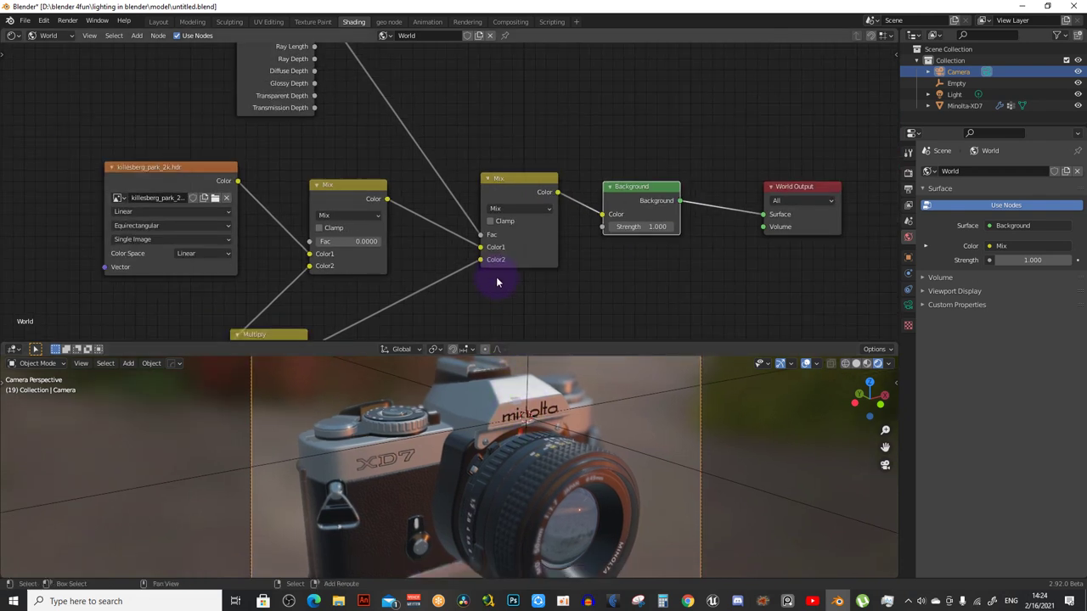
{"action": "scroll", "coordinate": [496, 276], "scroll_direction": "down", "scroll_amount": 2}
{"action": "scroll", "coordinate": [528, 227], "scroll_direction": "down", "scroll_amount": 2}
{"action": "middle_click_drag", "start_coordinate": [496, 244], "coordinate": [427, 223]}
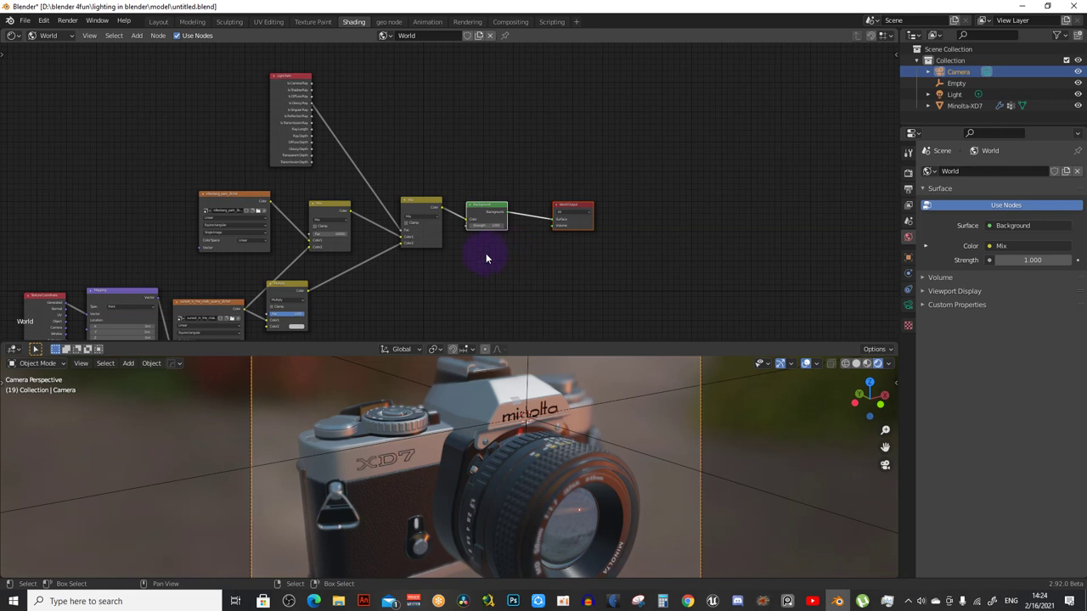
Move Background and World Output right and drop a duplicated Mix node before Background
{"action": "key", "text": "g"}
{"action": "left_click", "coordinate": [553, 252]}
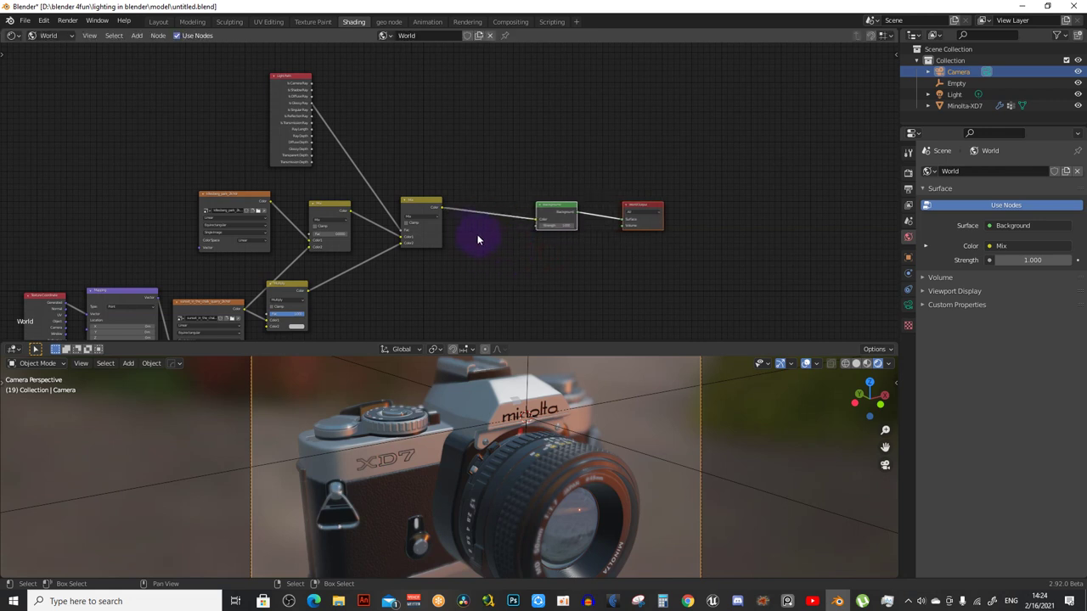
{"action": "left_click", "coordinate": [427, 209]}
{"action": "key", "text": "shift+d"}
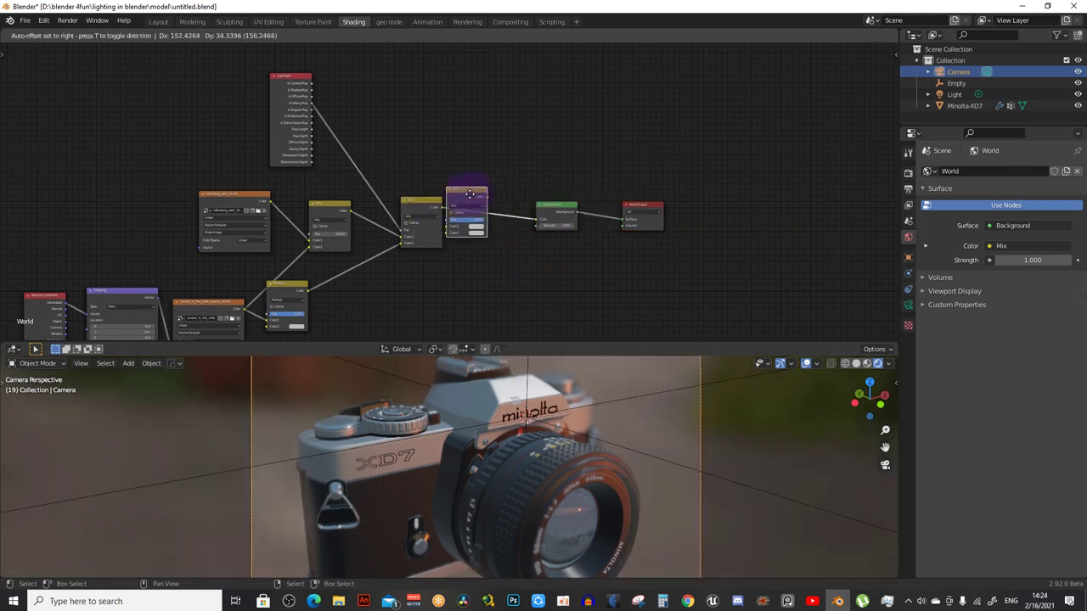
{"action": "left_click", "coordinate": [487, 198]}
Drive the new Mix's Fac with Is Camera Ray, set Color2 black, and save
{"action": "scroll", "coordinate": [355, 163], "scroll_direction": "up", "scroll_amount": 1}
{"action": "scroll", "coordinate": [355, 163], "scroll_direction": "up", "scroll_amount": 2}
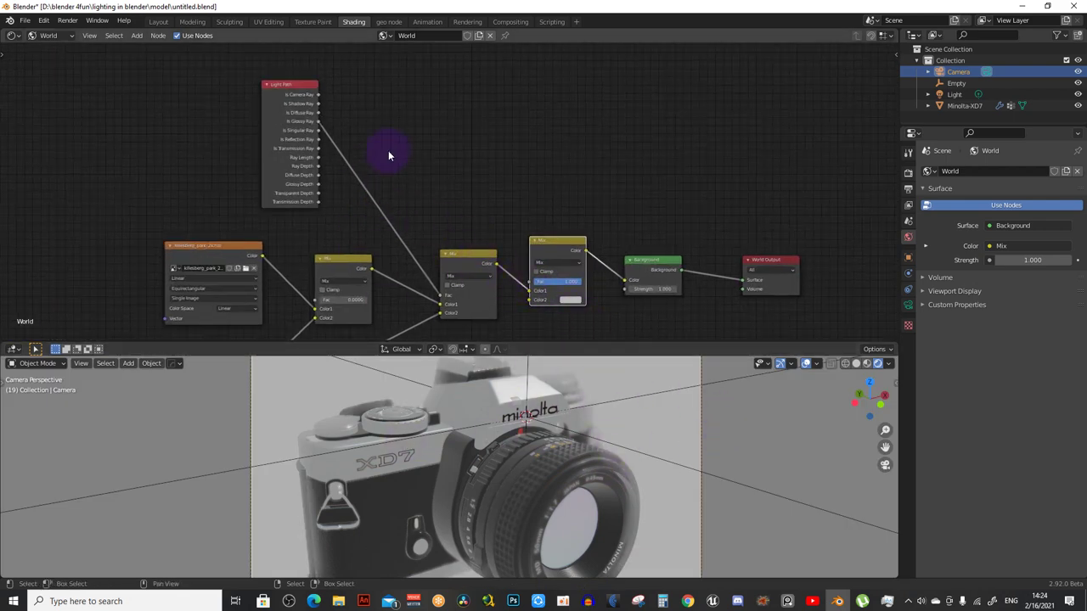
{"action": "left_click_drag", "start_coordinate": [318, 94], "coordinate": [530, 281]}
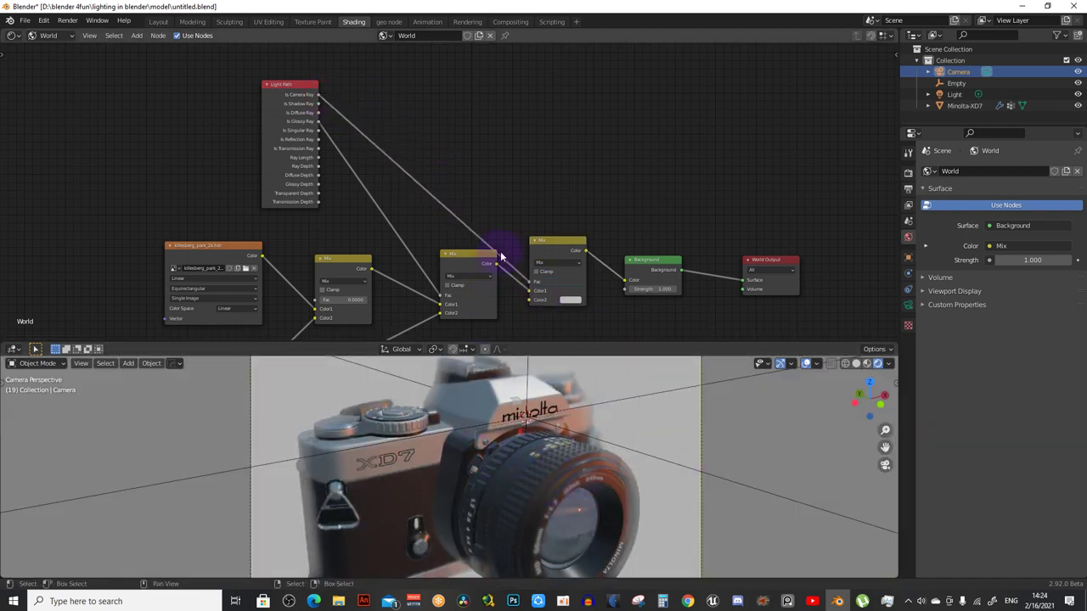
{"action": "left_click", "coordinate": [569, 299]}
{"action": "scroll", "coordinate": [598, 223], "scroll_direction": "down", "scroll_amount": 5}
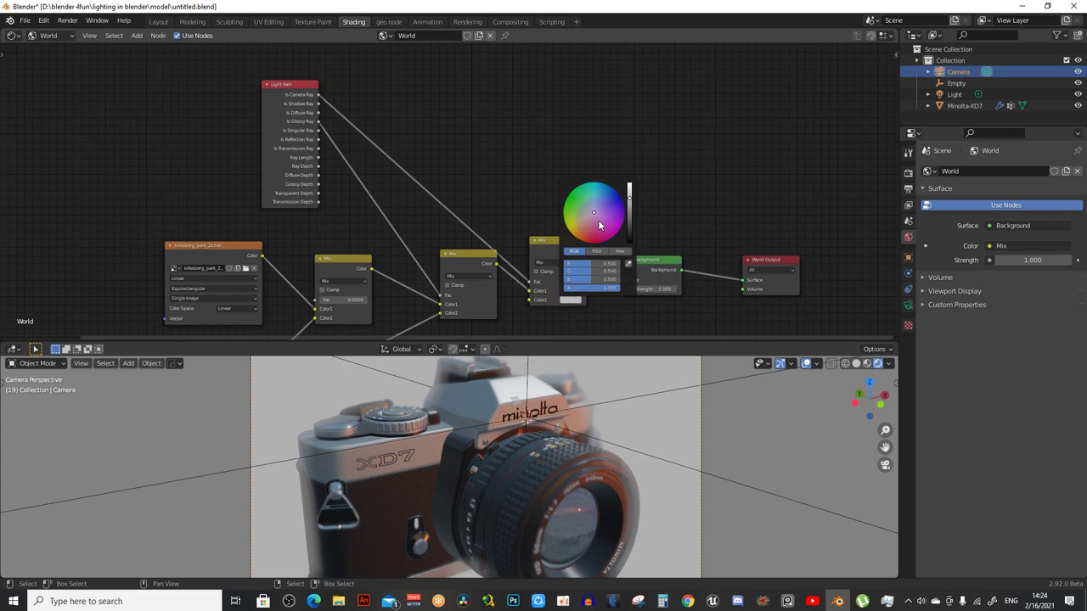
{"action": "scroll", "coordinate": [598, 225], "scroll_direction": "down", "scroll_amount": 2}
{"action": "scroll", "coordinate": [598, 225], "scroll_direction": "down", "scroll_amount": 4}
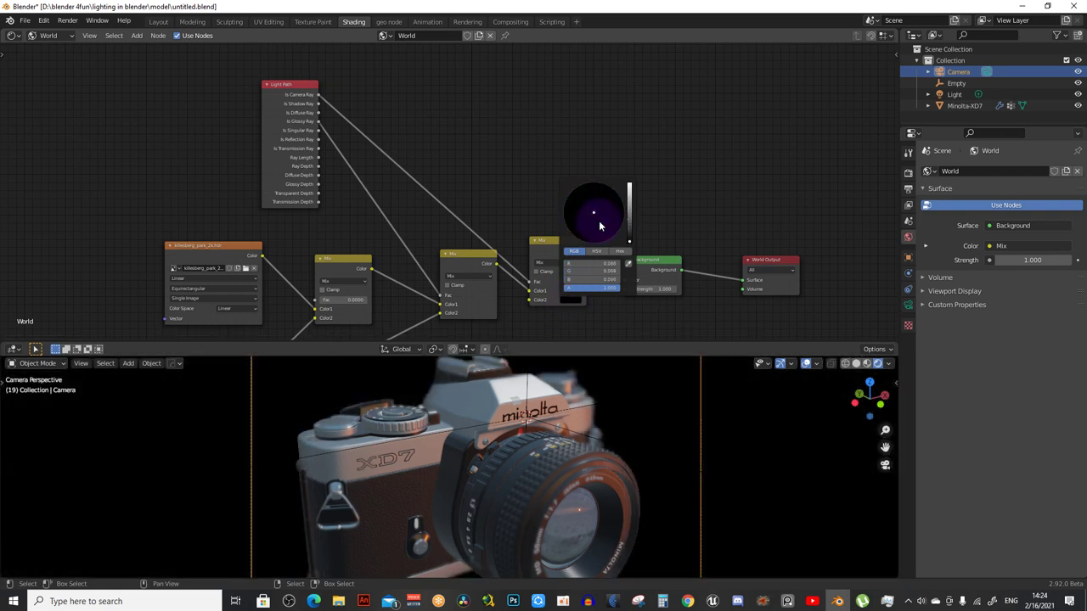
{"action": "scroll", "coordinate": [486, 396], "scroll_direction": "down", "scroll_amount": 3}
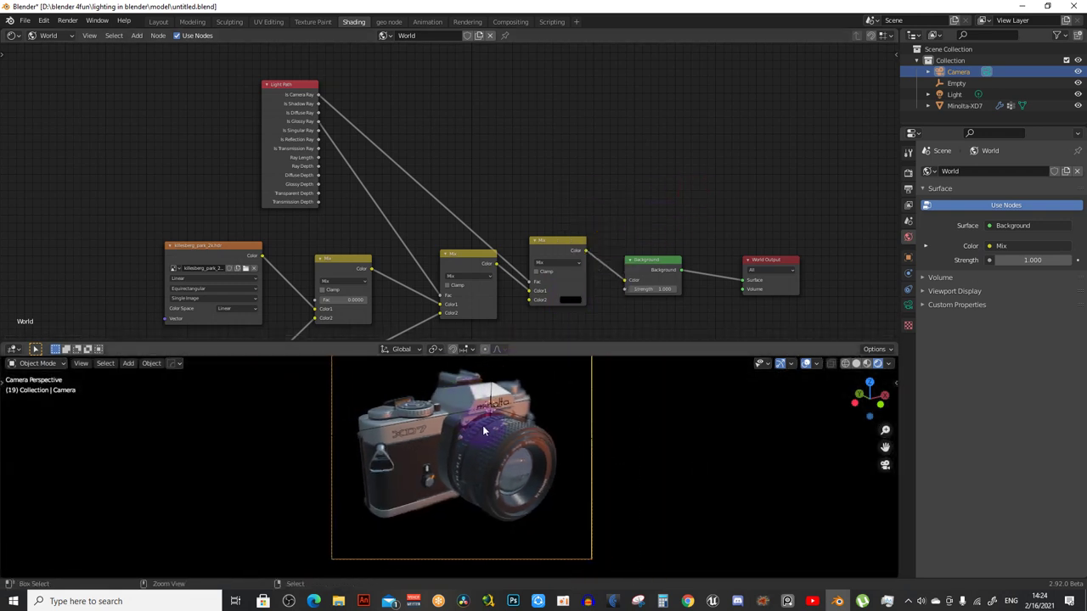
{"action": "key", "text": "ctrl+s"}
{"action": "scroll", "coordinate": [500, 467], "scroll_direction": "up", "scroll_amount": 1}
{"action": "scroll", "coordinate": [509, 444], "scroll_direction": "up", "scroll_amount": 1}
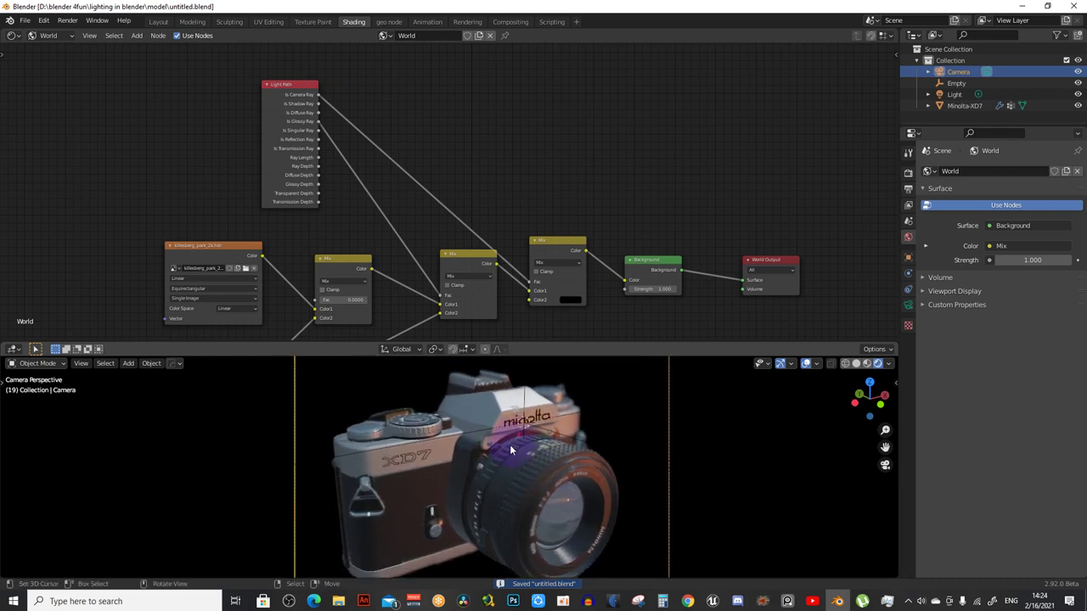
{"action": "scroll", "coordinate": [513, 444], "scroll_direction": "up", "scroll_amount": 1}
{"action": "middle_click_drag", "start_coordinate": [564, 482], "coordinate": [554, 439], "text": "shift"}
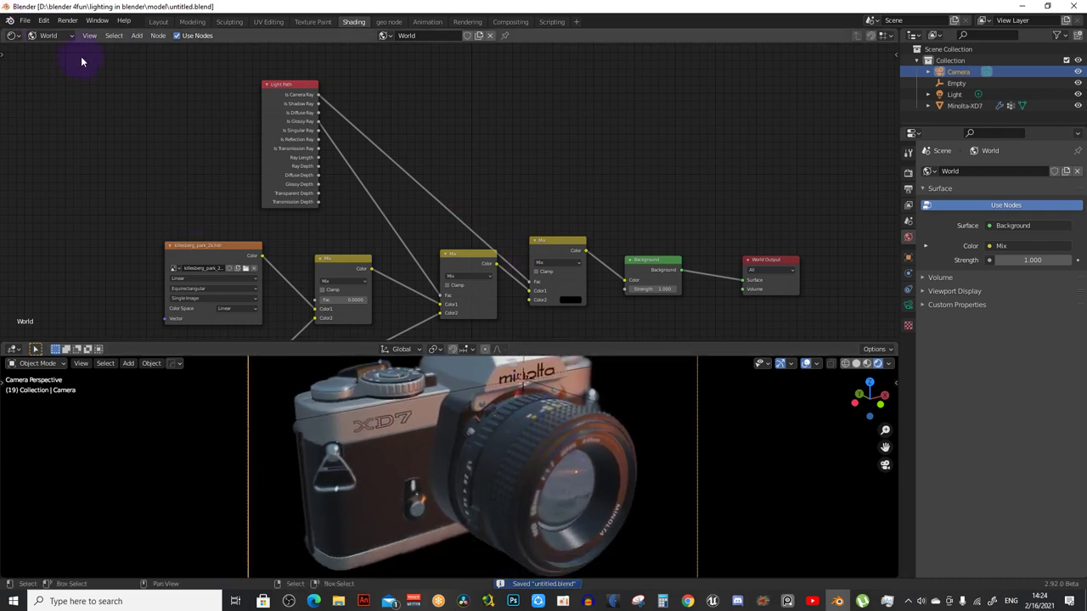
{"action": "scroll", "coordinate": [507, 478], "scroll_direction": "down", "scroll_amount": 2}
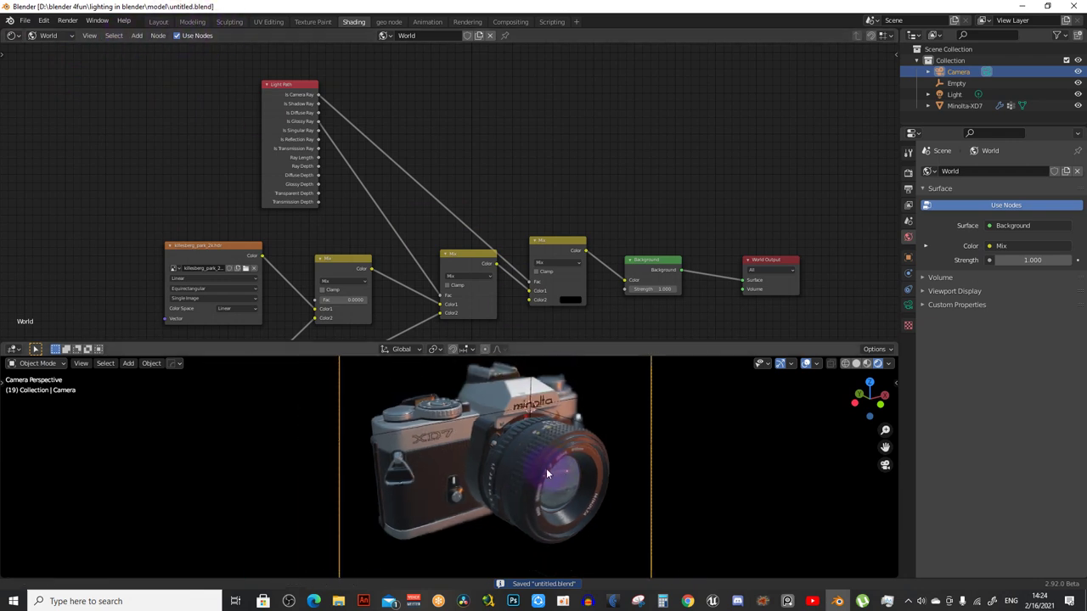
{"action": "middle_click_drag", "start_coordinate": [413, 291], "coordinate": [552, 218]}
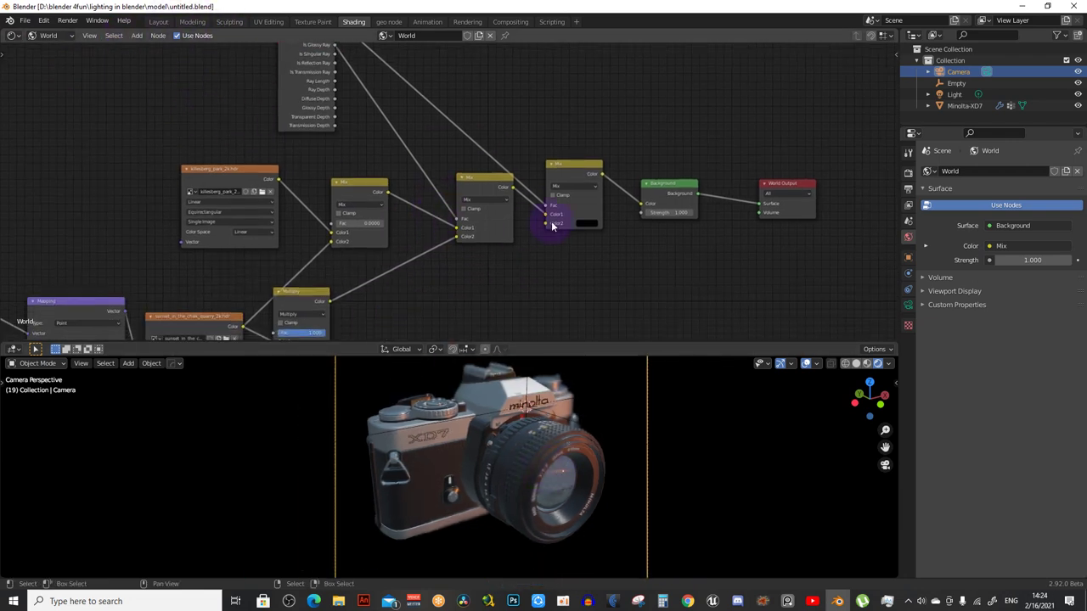
{"action": "scroll", "coordinate": [524, 226], "scroll_direction": "up", "scroll_amount": 2}
{"action": "scroll", "coordinate": [524, 226], "scroll_direction": "up", "scroll_amount": 2}
{"action": "scroll", "coordinate": [594, 230], "scroll_direction": "up", "scroll_amount": 2}
Set the world Background Strength to 0.300
{"action": "scroll", "coordinate": [580, 221], "scroll_direction": "up", "scroll_amount": 1}
{"action": "left_click", "coordinate": [580, 221]}
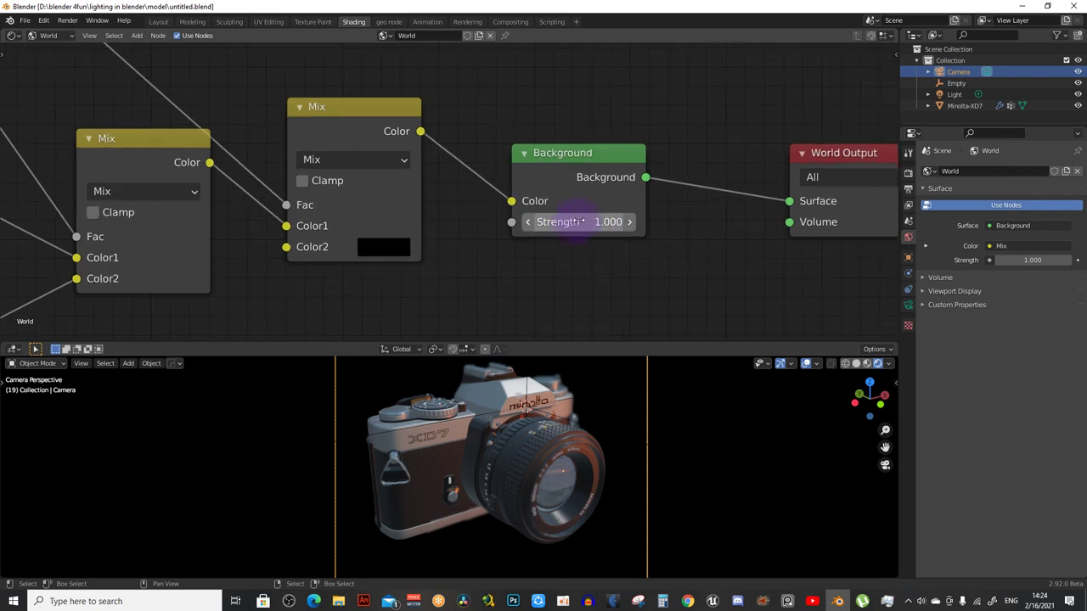
{"action": "type", "text": "1.0"}
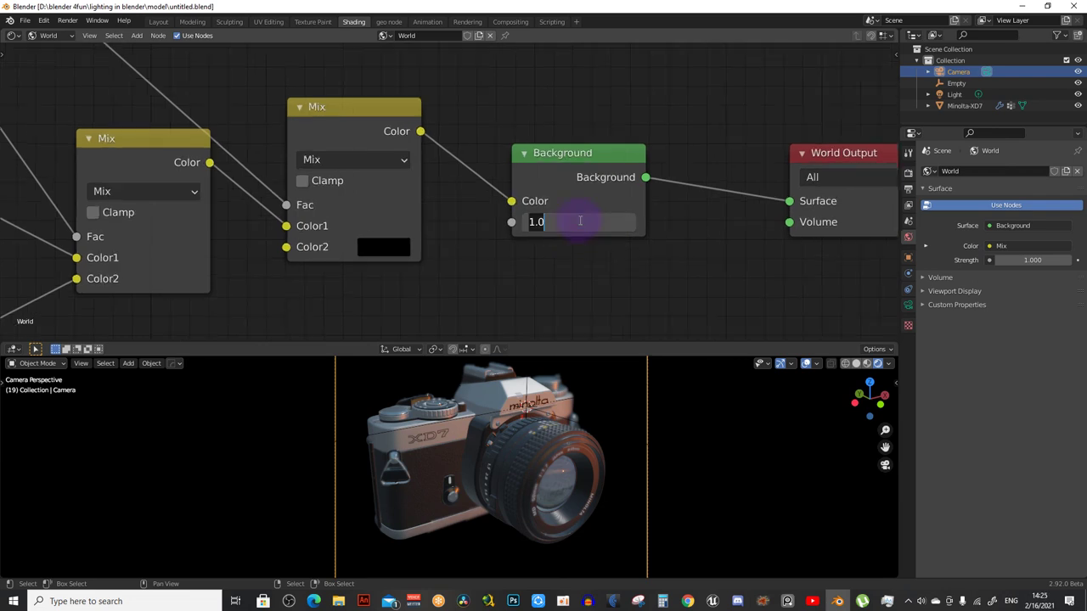
{"action": "type", "text": "0.300"}
{"action": "key", "text": "Return"}
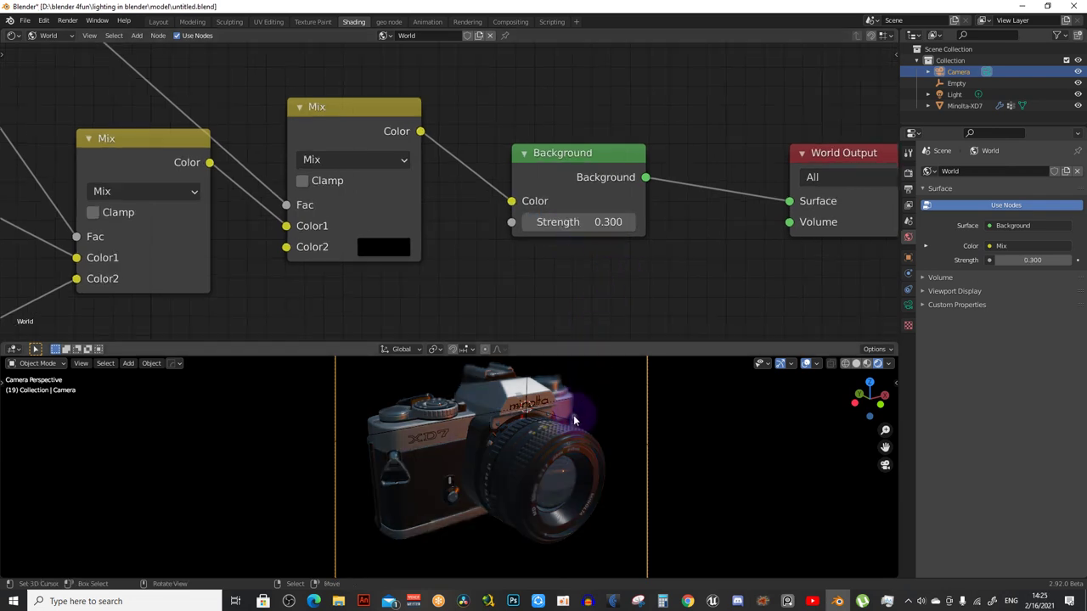
{"action": "scroll", "coordinate": [573, 415], "scroll_direction": "up", "scroll_amount": 2}
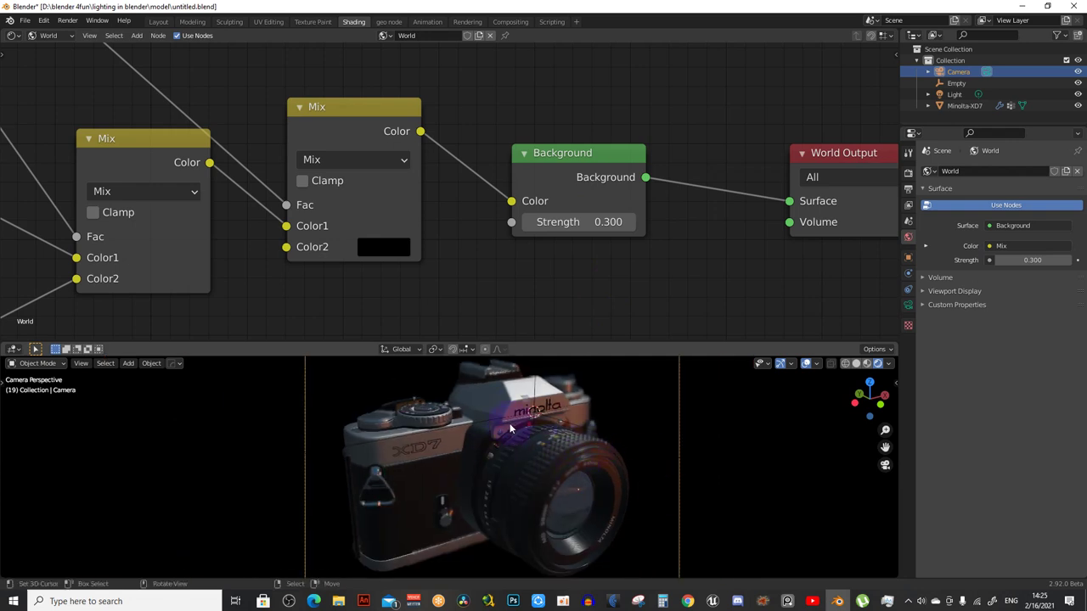
{"action": "scroll", "coordinate": [477, 277], "scroll_direction": "down", "scroll_amount": 2}
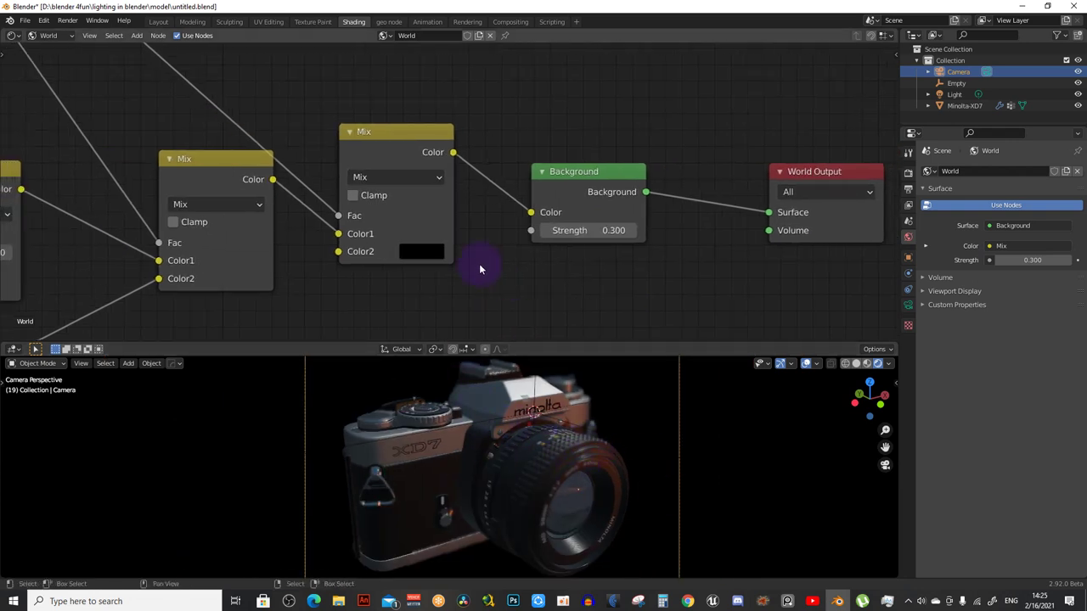
Keep the node editor's shader type set to World
{"action": "left_click", "coordinate": [65, 35]}
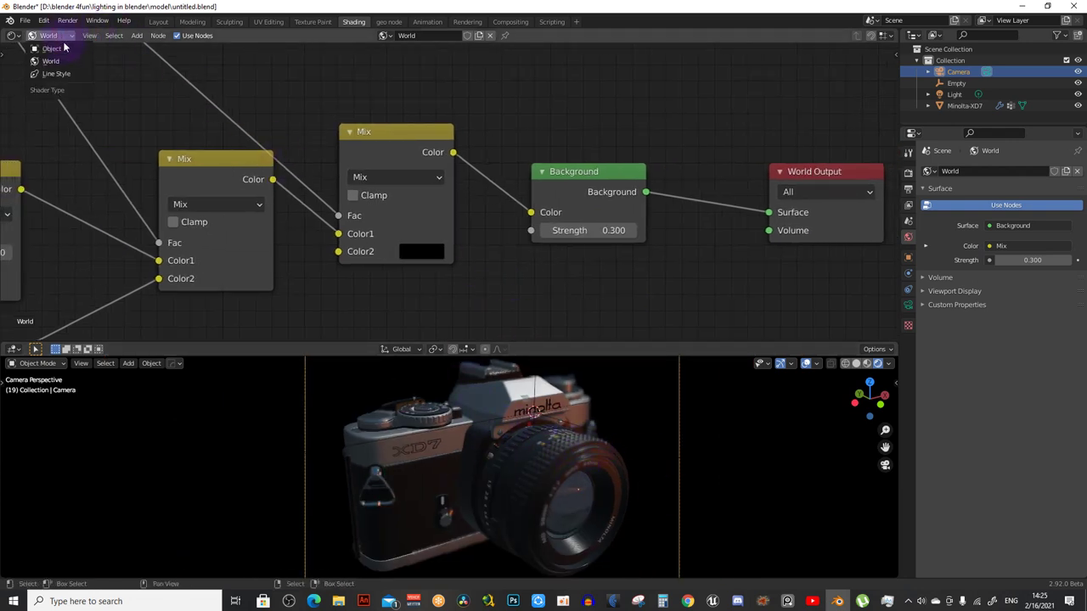
{"action": "left_click", "coordinate": [48, 37]}
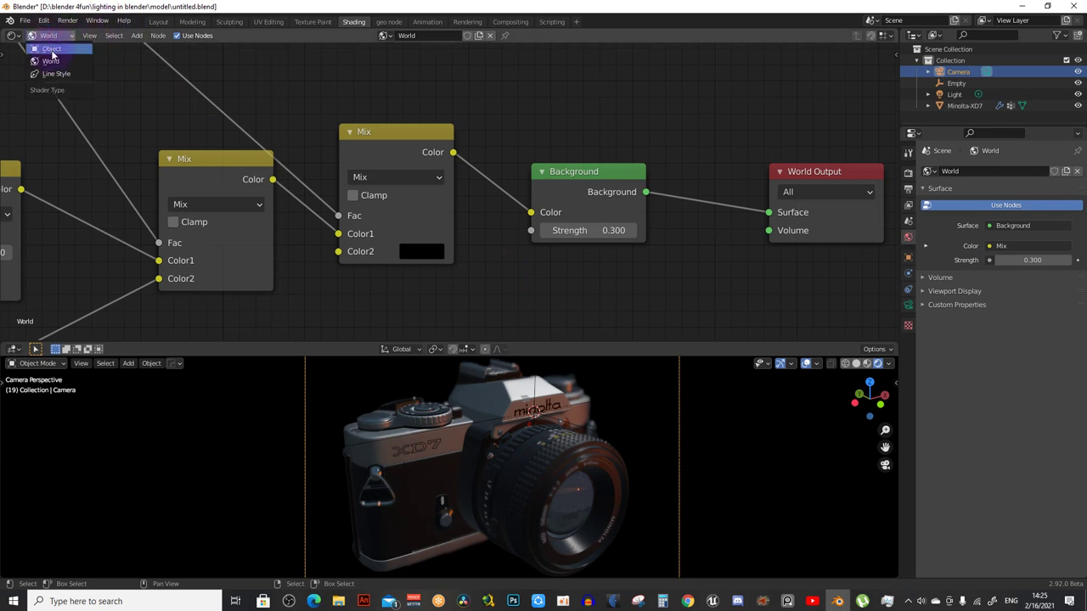
{"action": "left_click", "coordinate": [243, 107]}
Add reroute points on the Light Path and Multiply node links
{"action": "scroll", "coordinate": [365, 195], "scroll_direction": "down", "scroll_amount": 1}
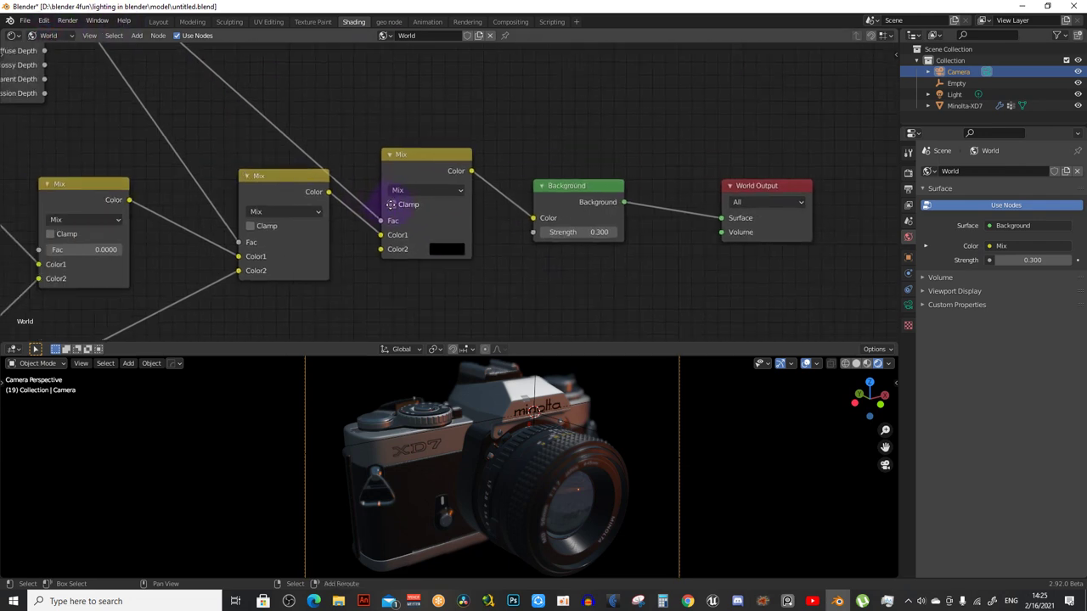
{"action": "scroll", "coordinate": [399, 208], "scroll_direction": "down", "scroll_amount": 1}
{"action": "scroll", "coordinate": [439, 205], "scroll_direction": "down", "scroll_amount": 2}
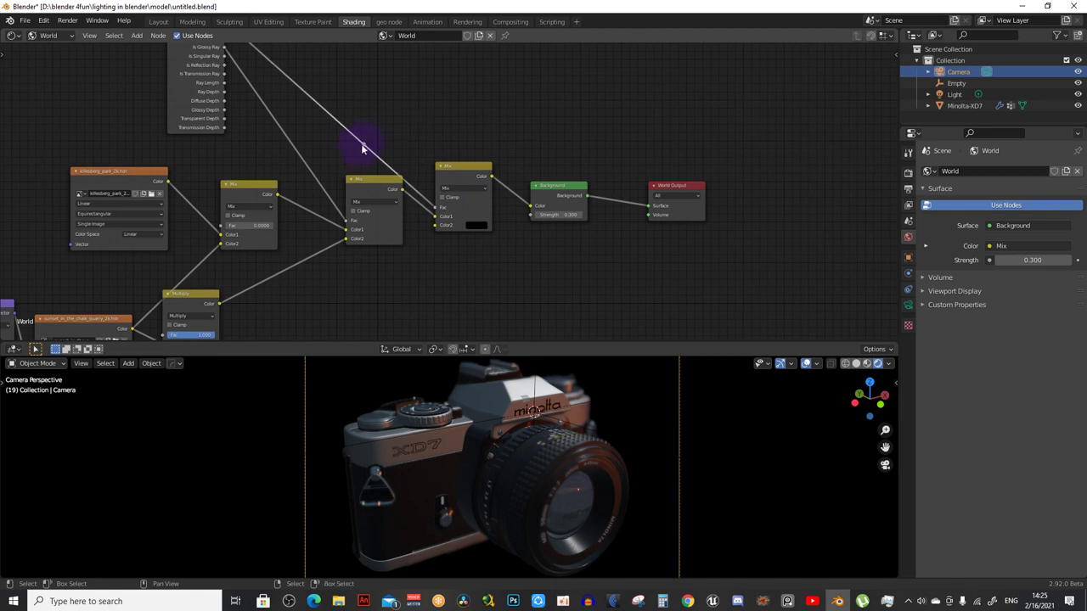
{"action": "left_click_drag", "start_coordinate": [361, 148], "coordinate": [380, 101]}
{"action": "right_click_drag", "start_coordinate": [189, 252], "coordinate": [212, 270], "text": "shift"}
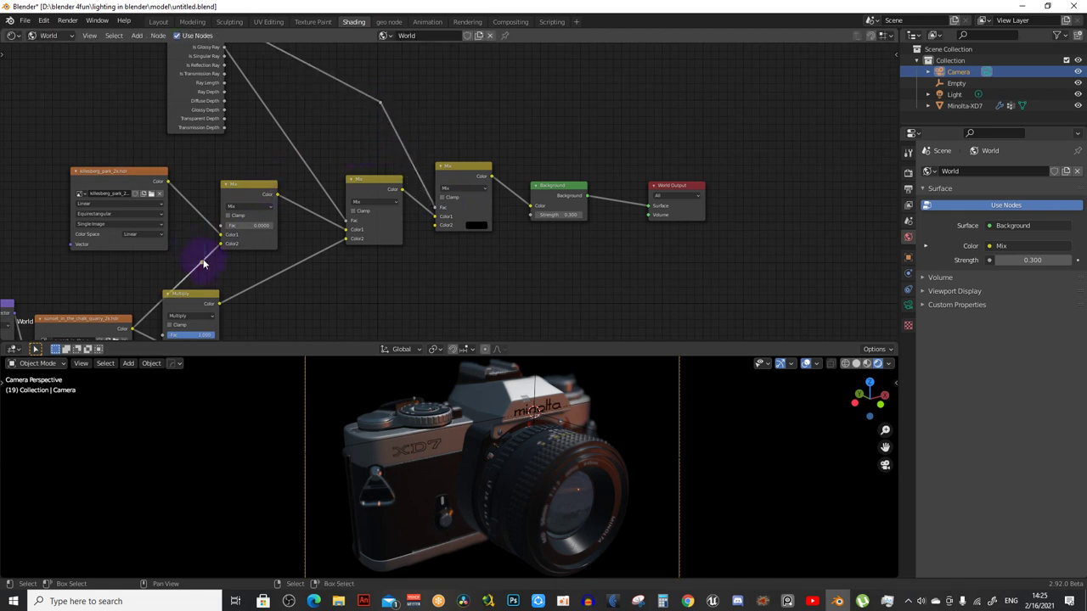
{"action": "scroll", "coordinate": [321, 136], "scroll_direction": "down", "scroll_amount": 2}
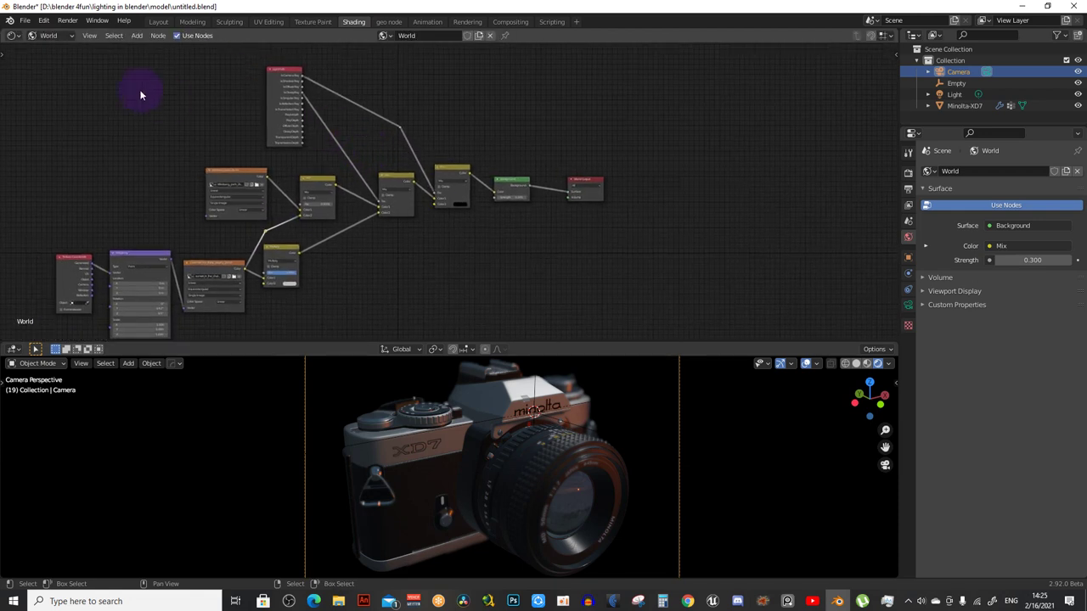
Switch to Layout, split the 3D view in two, and orbit the second view outside the camera
{"action": "left_click", "coordinate": [163, 23]}
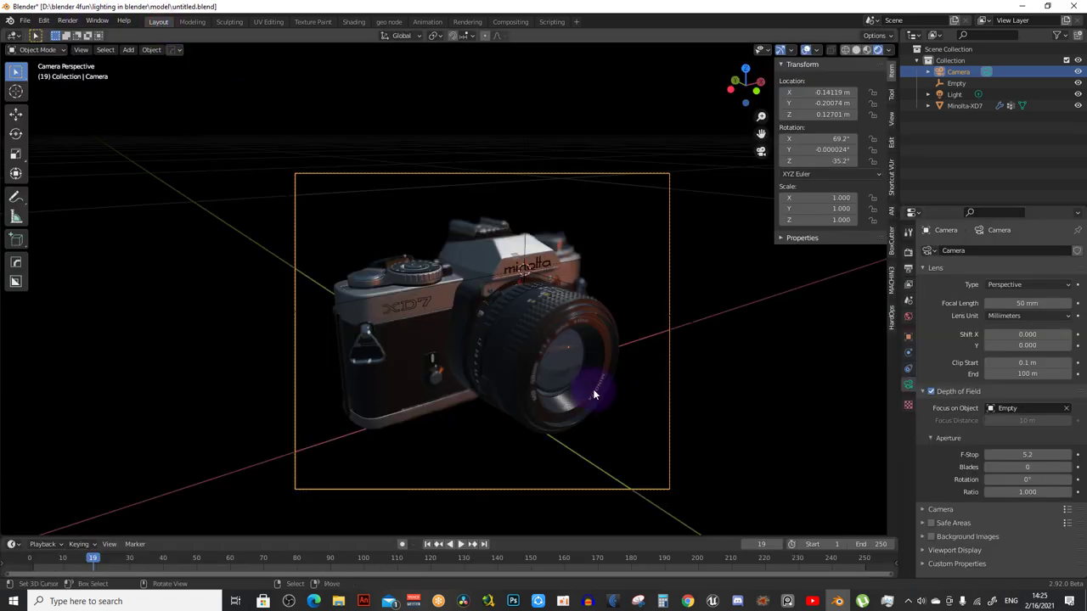
{"action": "scroll", "coordinate": [556, 380], "scroll_direction": "down", "scroll_amount": 1}
{"action": "scroll", "coordinate": [556, 380], "scroll_direction": "up", "scroll_amount": 3}
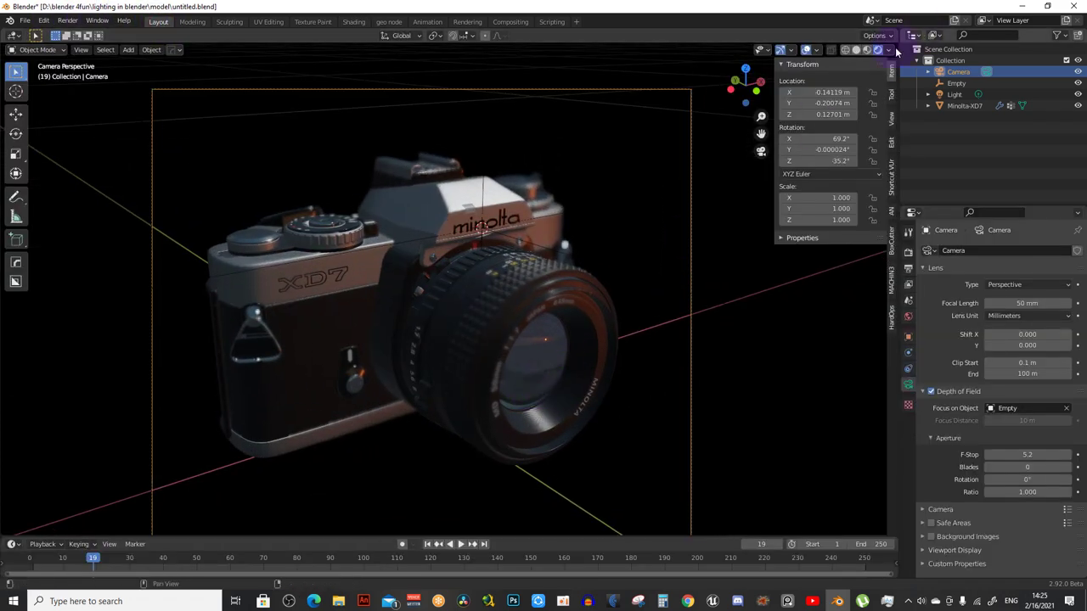
{"action": "mouse_move", "coordinate": [891, 36]}
{"action": "left_mouse_down"}
{"action": "mouse_move", "coordinate": [815, 50]}
{"action": "mouse_move", "coordinate": [503, 51]}
{"action": "left_mouse_up"}
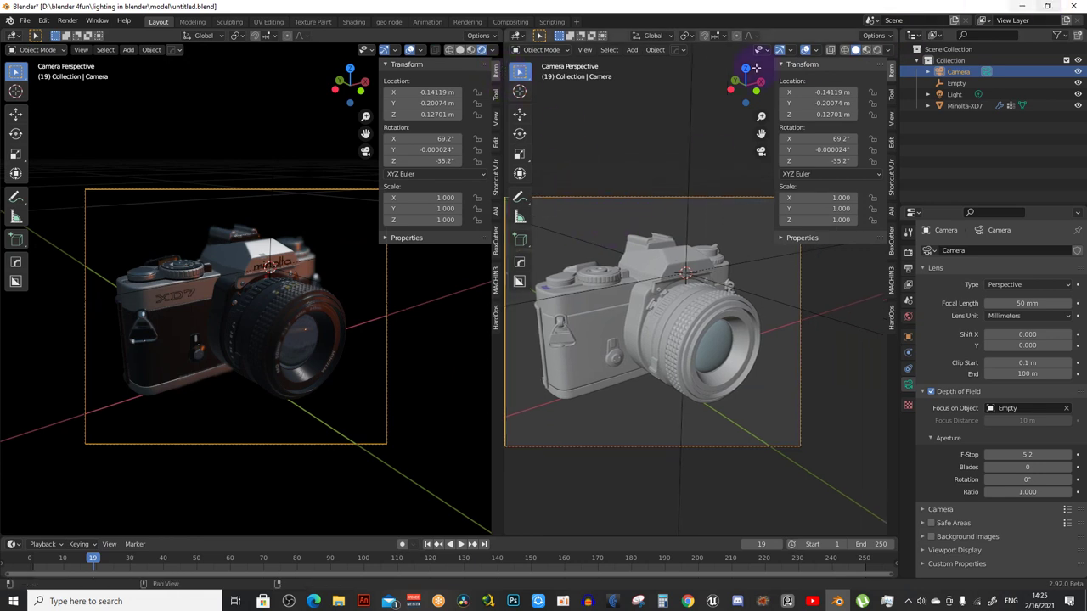
{"action": "scroll", "coordinate": [316, 295], "scroll_direction": "up", "scroll_amount": 2}
{"action": "scroll", "coordinate": [166, 301], "scroll_direction": "up", "scroll_amount": 1}
{"action": "scroll", "coordinate": [189, 302], "scroll_direction": "down", "scroll_amount": 2}
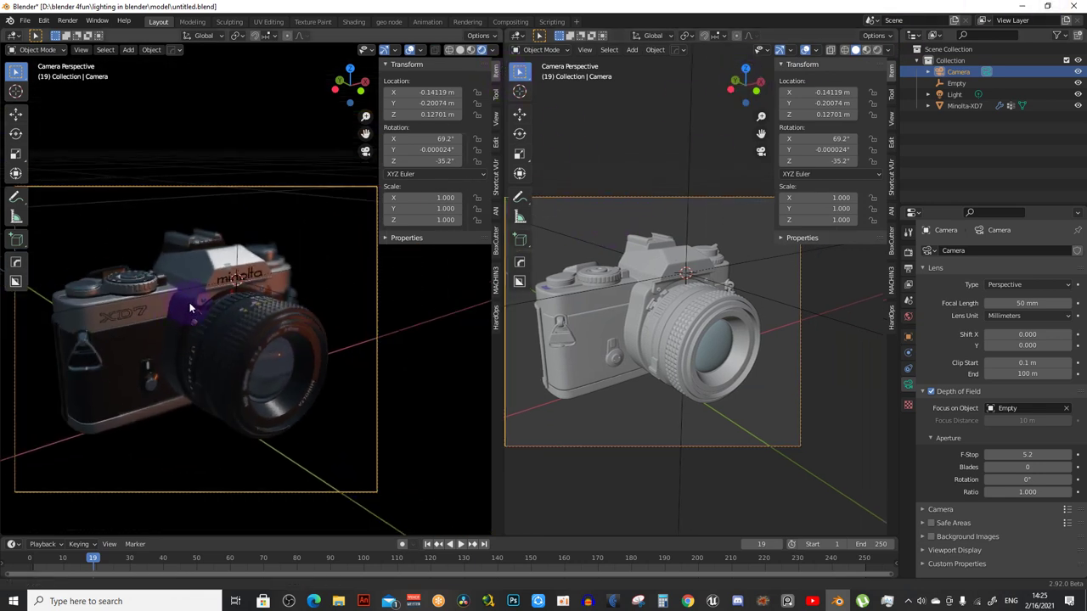
{"action": "scroll", "coordinate": [691, 315], "scroll_direction": "down", "scroll_amount": 2}
{"action": "mouse_move", "coordinate": [691, 328]}
{"action": "middle_mouse_down"}
{"action": "mouse_move", "coordinate": [723, 346]}
{"action": "mouse_move", "coordinate": [698, 354]}
{"action": "middle_mouse_up"}
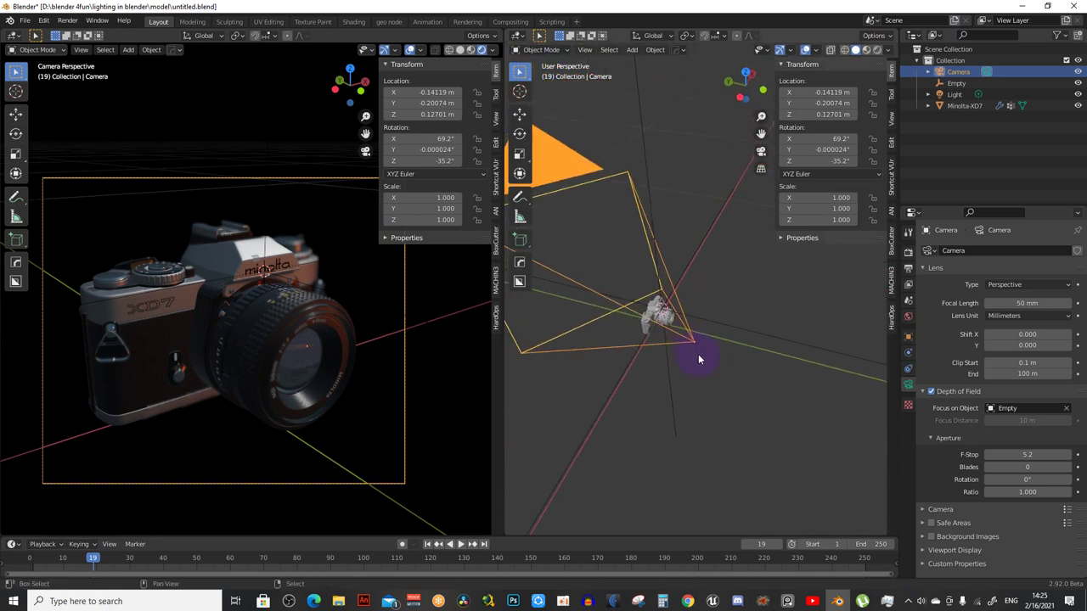
Place the 3D cursor on the camera model and reposition it in the left view
{"action": "right_click", "coordinate": [698, 354], "text": "shift"}
{"action": "key", "text": "shift+a"}
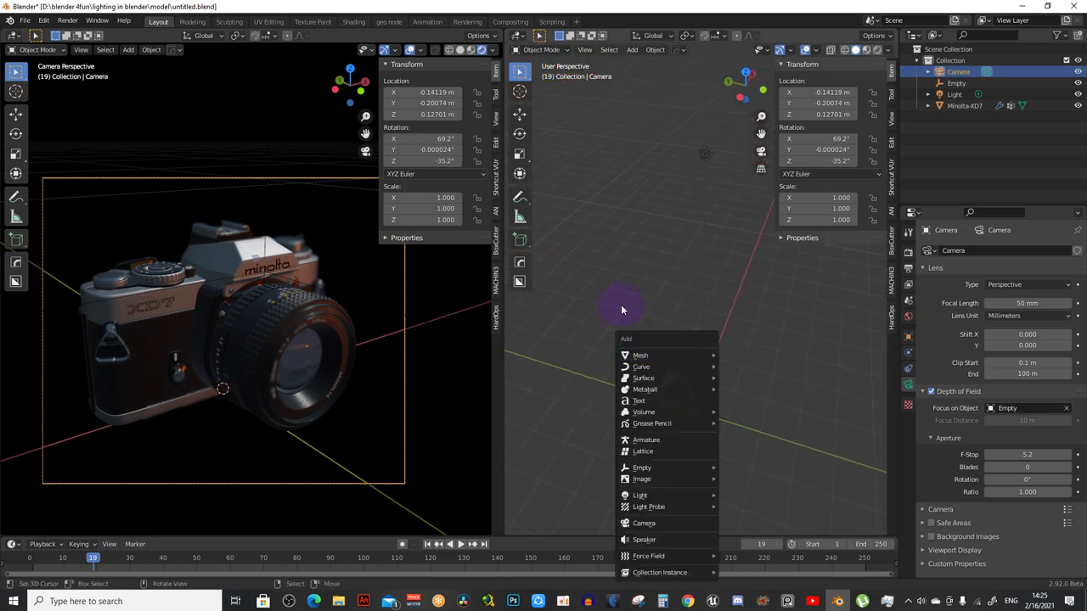
{"action": "scroll", "coordinate": [281, 343], "scroll_direction": "up", "scroll_amount": 3}
{"action": "middle_click_drag", "start_coordinate": [259, 335], "coordinate": [295, 343], "text": "shift"}
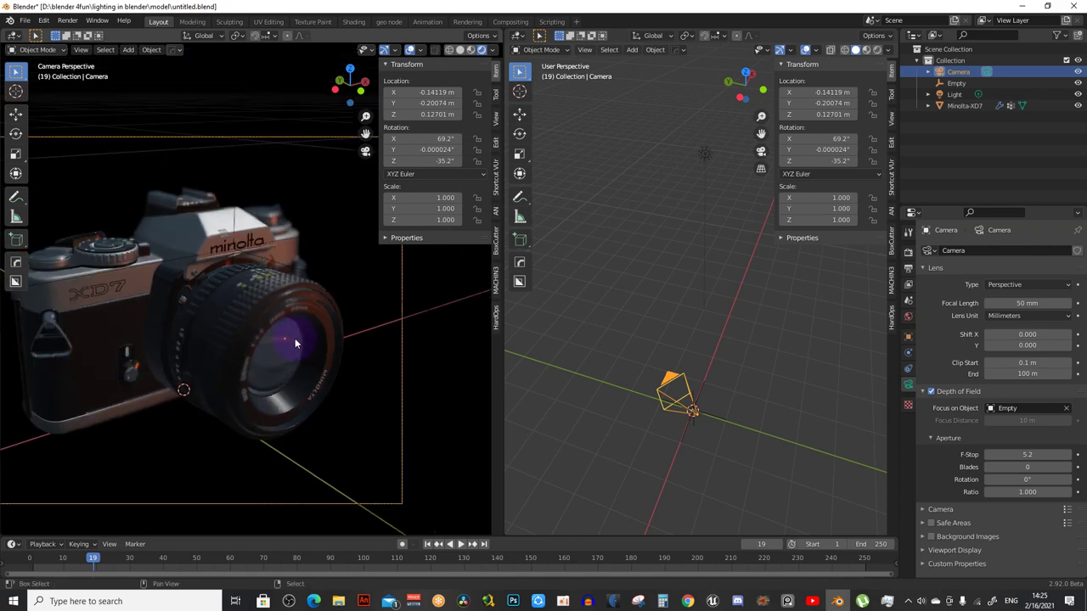
{"action": "scroll", "coordinate": [316, 348], "scroll_direction": "down", "scroll_amount": 3}
{"action": "scroll", "coordinate": [328, 351], "scroll_direction": "up", "scroll_amount": 4}
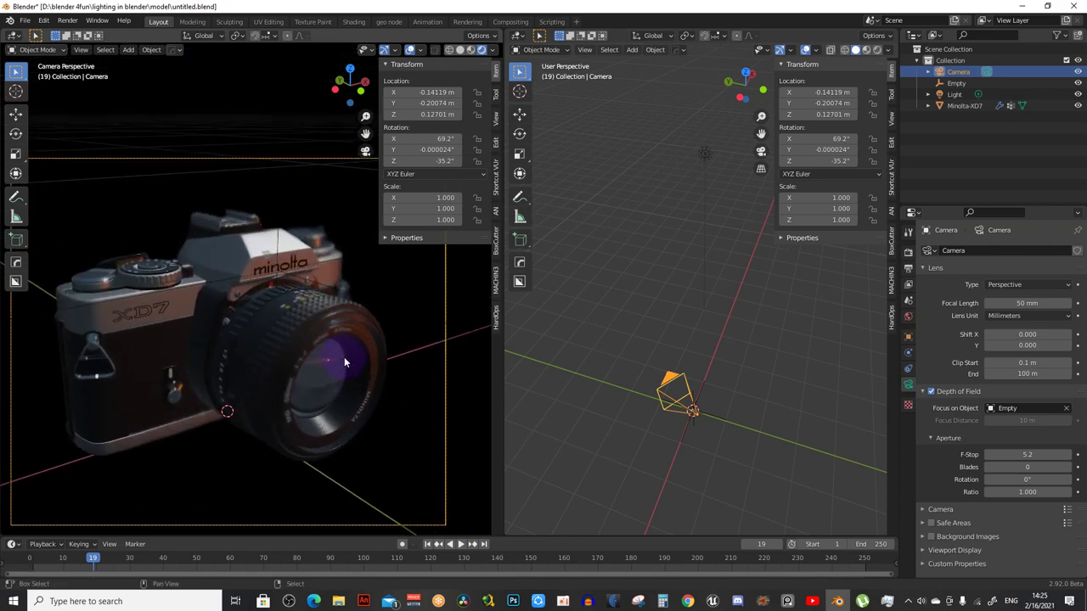
{"action": "scroll", "coordinate": [343, 362], "scroll_direction": "up", "scroll_amount": 4}
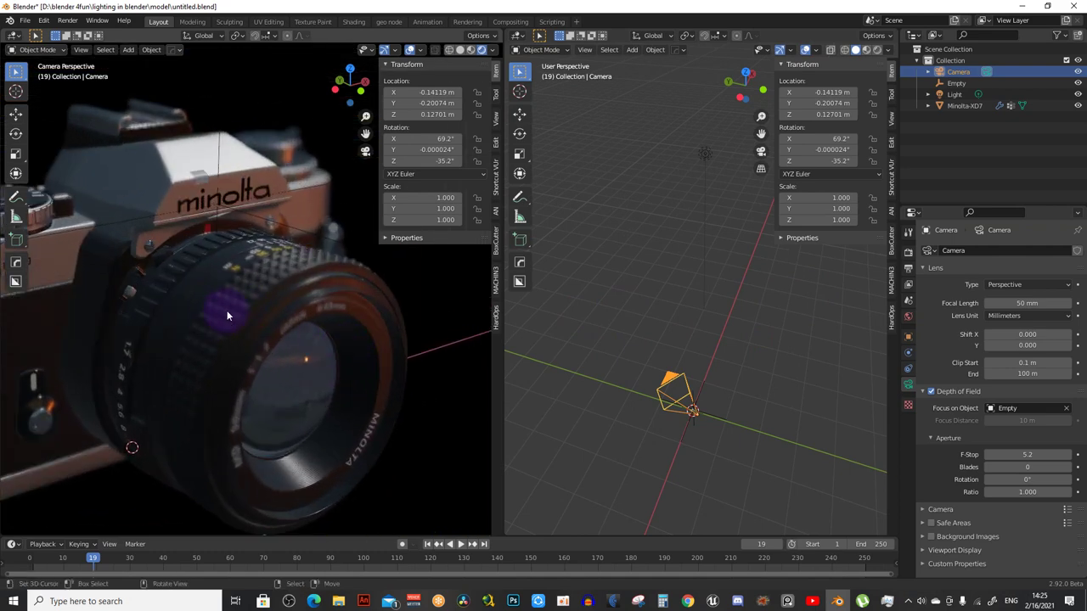
{"action": "scroll", "coordinate": [254, 321], "scroll_direction": "down", "scroll_amount": 3}
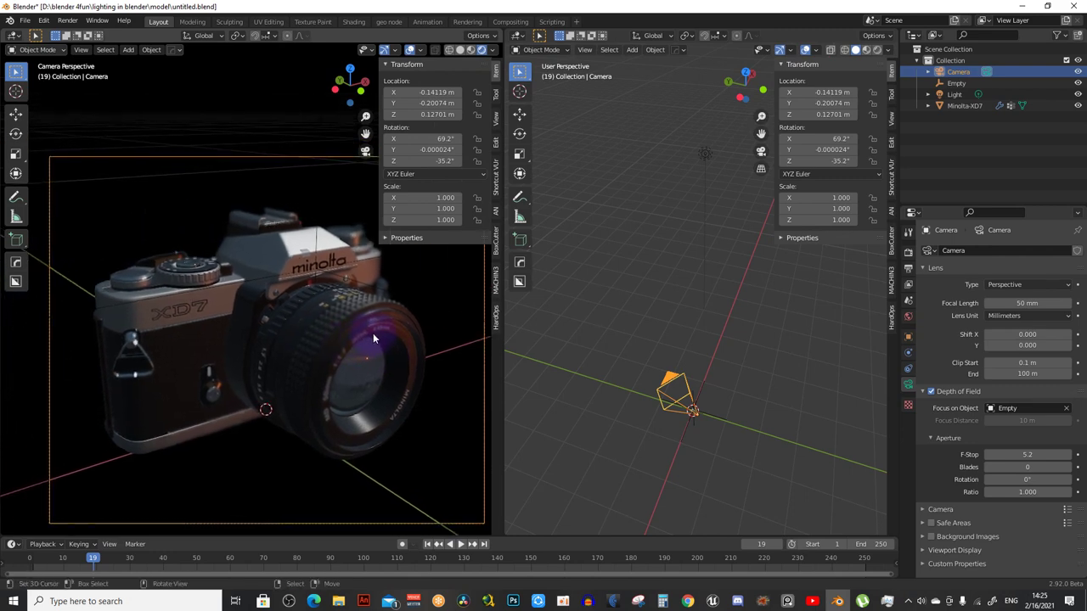
Hide the sidebar and pan the camera view across the Minolta lens and body
{"action": "key", "text": "n"}
{"action": "scroll", "coordinate": [373, 333], "scroll_direction": "up", "scroll_amount": 2}
{"action": "middle_click_drag", "start_coordinate": [384, 326], "coordinate": [352, 304], "text": "shift"}
{"action": "scroll", "coordinate": [344, 304], "scroll_direction": "down", "scroll_amount": 3}
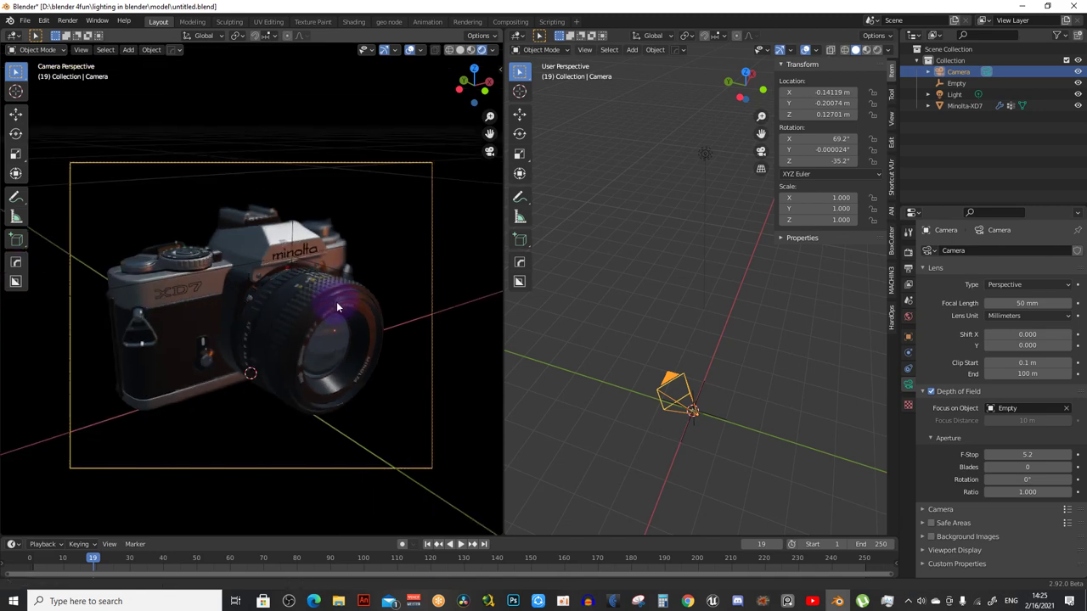
{"action": "scroll", "coordinate": [336, 301], "scroll_direction": "up", "scroll_amount": 3}
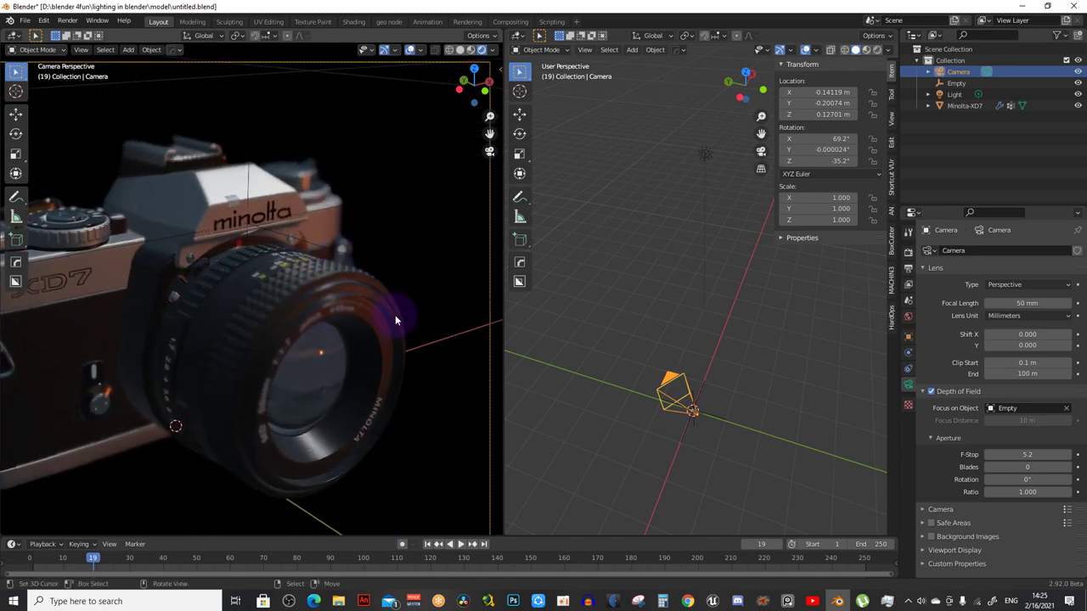
{"action": "mouse_move", "coordinate": [395, 321]}
{"action": "middle_mouse_down", "text": "shift"}
{"action": "mouse_move", "coordinate": [388, 286]}
{"action": "mouse_move", "coordinate": [388, 346]}
{"action": "mouse_move", "coordinate": [399, 321]}
{"action": "middle_mouse_up", "text": "shift"}
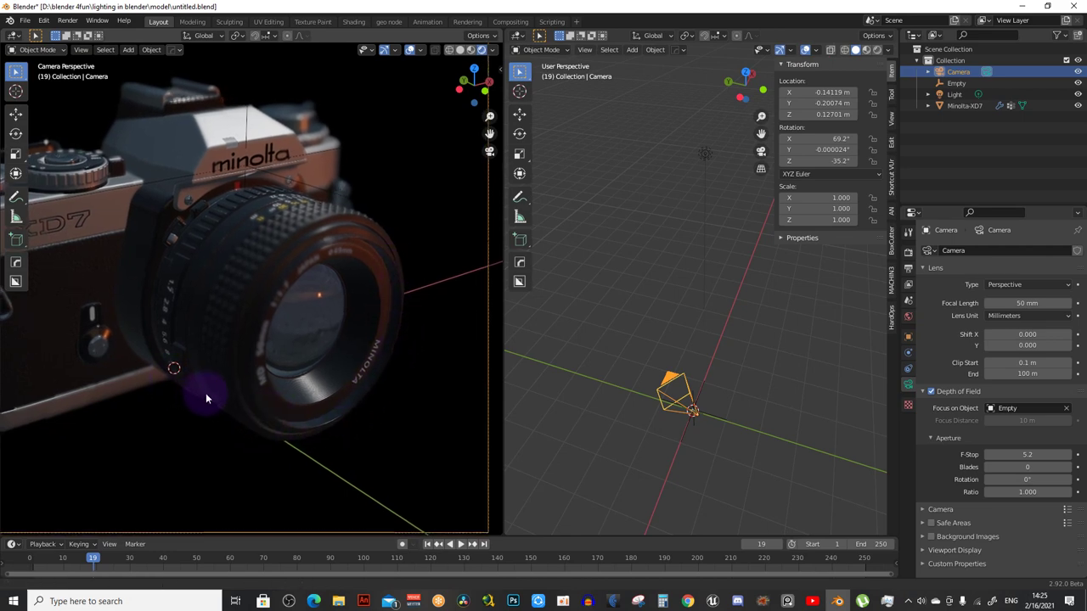
{"action": "mouse_move", "coordinate": [303, 218]}
{"action": "middle_mouse_down", "text": "shift"}
{"action": "mouse_move", "coordinate": [345, 311]}
{"action": "mouse_move", "coordinate": [372, 229]}
{"action": "mouse_move", "coordinate": [97, 370]}
{"action": "mouse_move", "coordinate": [277, 316]}
{"action": "mouse_move", "coordinate": [192, 242]}
{"action": "middle_mouse_up", "text": "shift"}
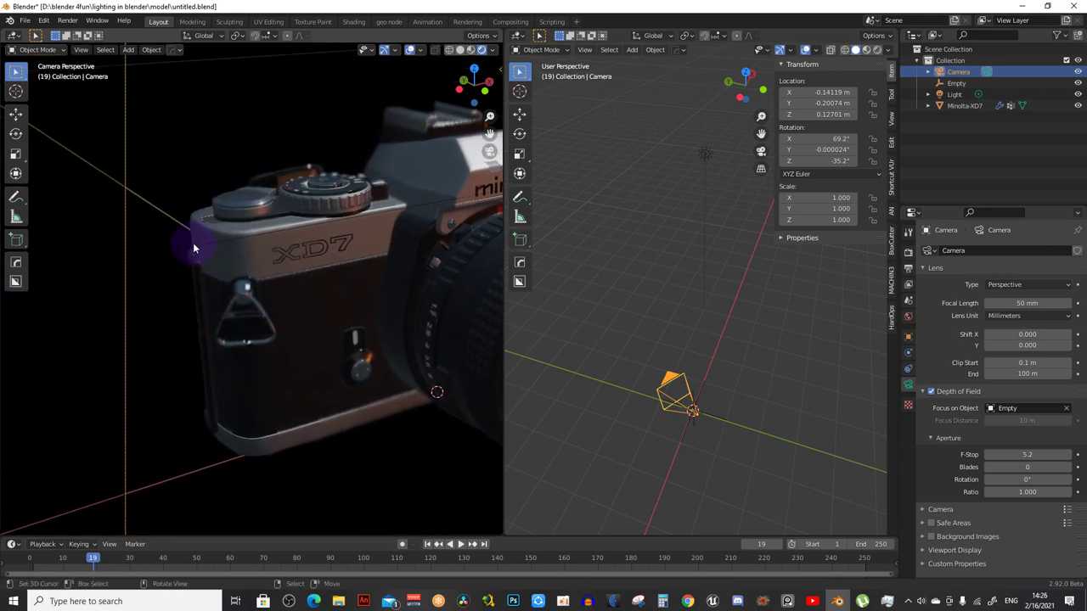
Orbit around the XD7 side and lens front, zoom in, and open the Add menu
{"action": "mouse_move", "coordinate": [202, 441]}
{"action": "middle_mouse_down"}
{"action": "mouse_move", "coordinate": [175, 219]}
{"action": "mouse_move", "coordinate": [192, 358]}
{"action": "middle_mouse_up"}
{"action": "mouse_move", "coordinate": [204, 295]}
{"action": "middle_mouse_down"}
{"action": "mouse_move", "coordinate": [291, 286]}
{"action": "mouse_move", "coordinate": [175, 322]}
{"action": "mouse_move", "coordinate": [206, 340]}
{"action": "mouse_move", "coordinate": [116, 434]}
{"action": "mouse_move", "coordinate": [243, 280]}
{"action": "middle_mouse_up"}
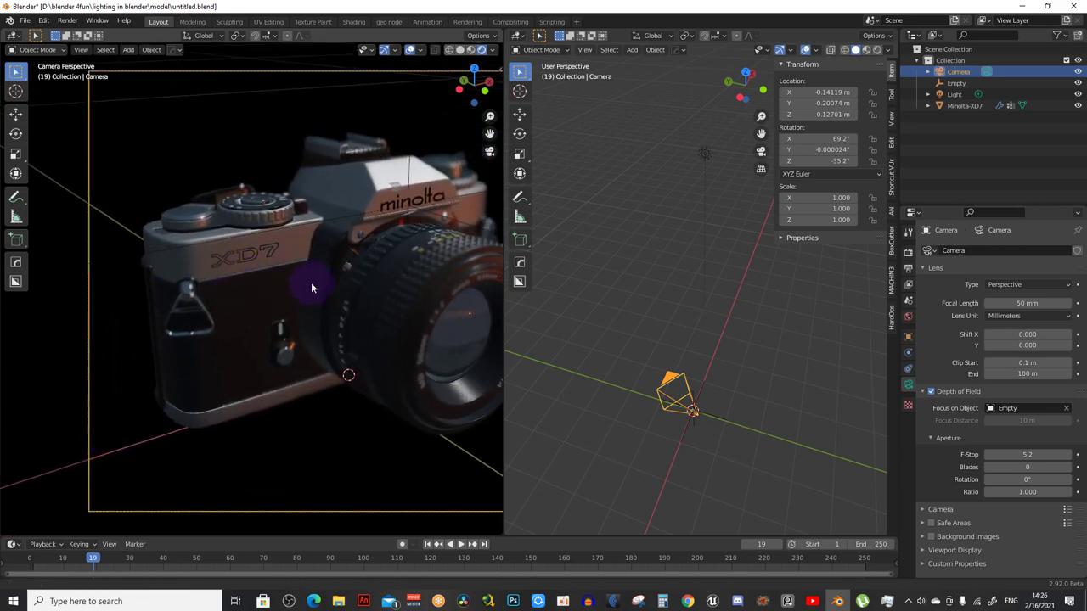
{"action": "middle_click_drag", "start_coordinate": [311, 282], "coordinate": [122, 312]}
{"action": "mouse_move", "coordinate": [396, 303]}
{"action": "middle_mouse_down"}
{"action": "mouse_move", "coordinate": [371, 284]}
{"action": "mouse_move", "coordinate": [289, 310]}
{"action": "middle_mouse_up"}
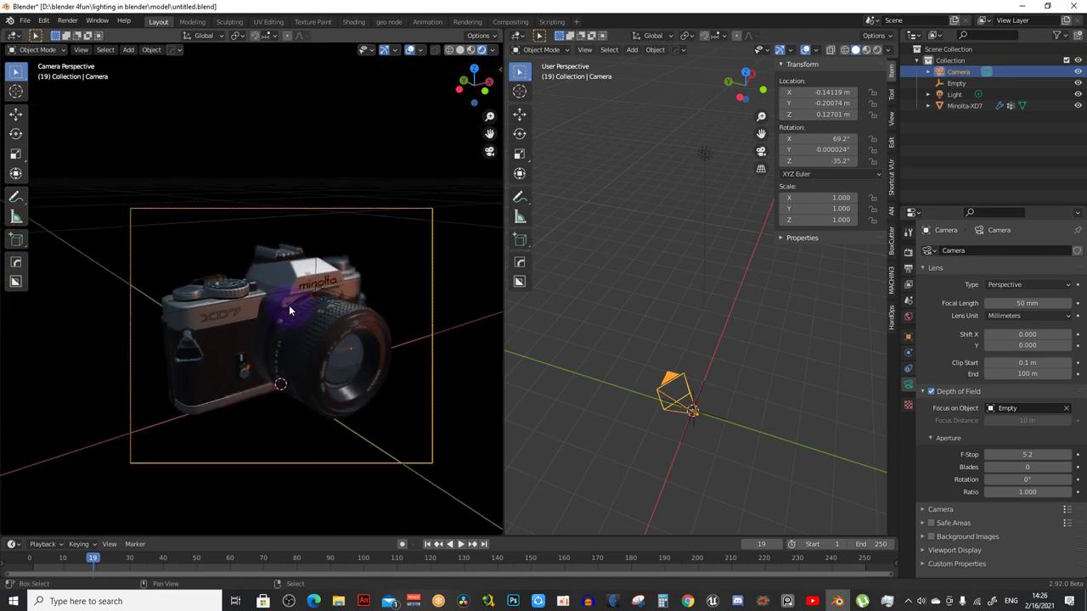
{"action": "mouse_move", "coordinate": [79, 144]}
{"action": "middle_mouse_down", "text": "ctrl"}
{"action": "mouse_move", "coordinate": [314, 291]}
{"action": "mouse_move", "coordinate": [230, 246]}
{"action": "middle_mouse_up", "text": "ctrl"}
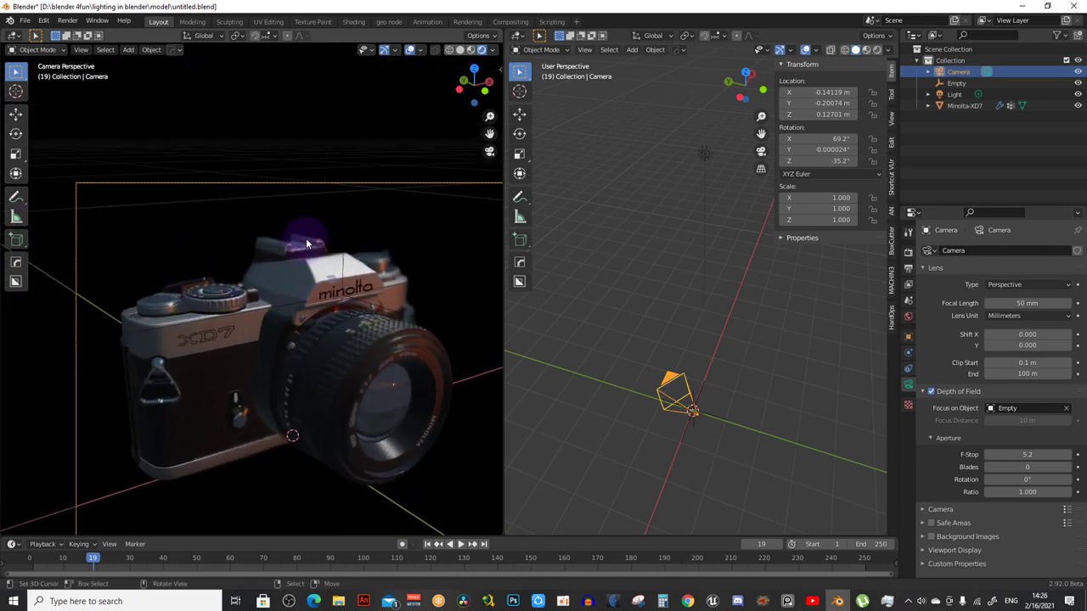
{"action": "scroll", "coordinate": [307, 244], "scroll_direction": "down", "scroll_amount": 3}
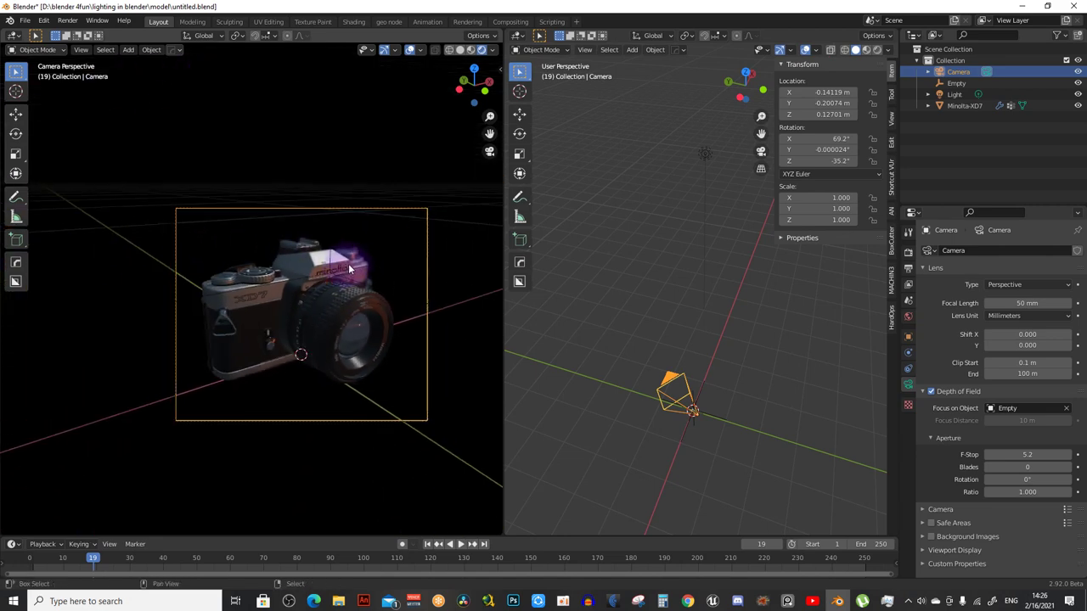
{"action": "key", "text": "shift+a"}
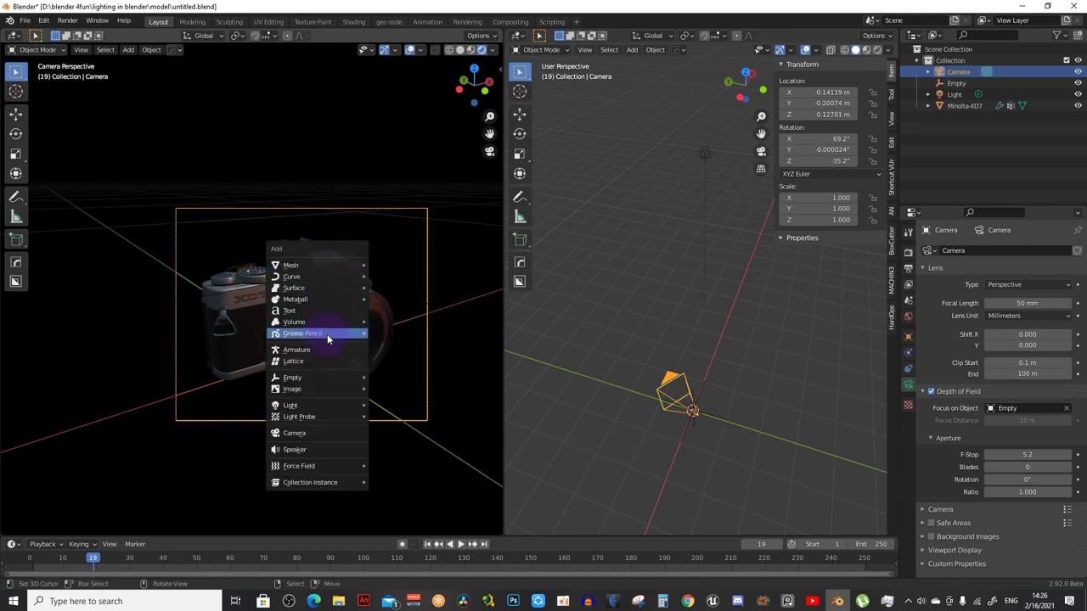
{"action": "mouse_move", "coordinate": [290, 404]}
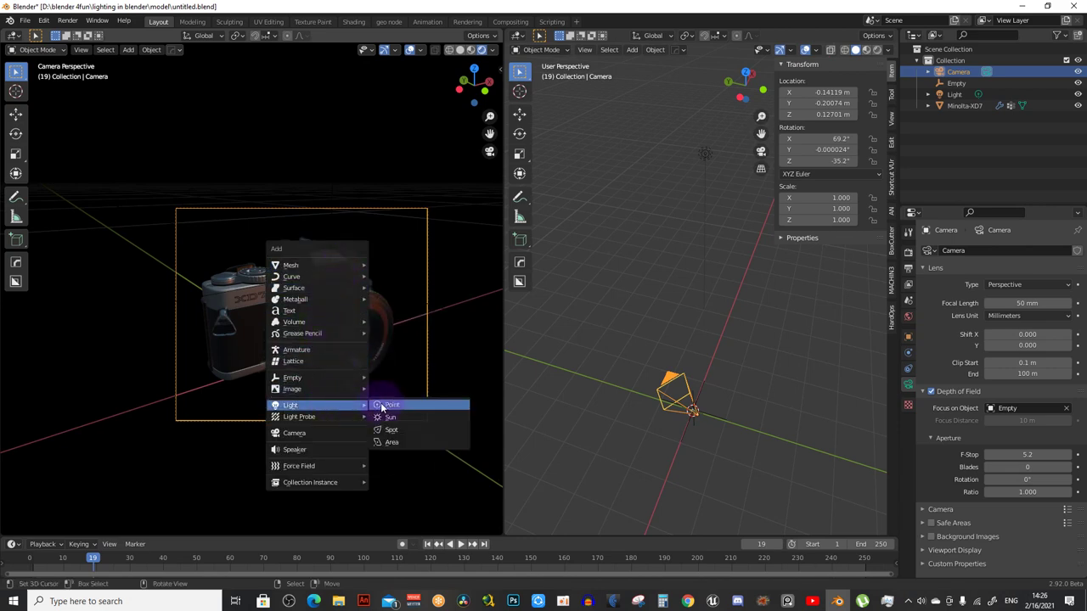
Add an Area light and raise it along Z to 0.59617 m above the Minolta
{"action": "left_click", "coordinate": [391, 442]}
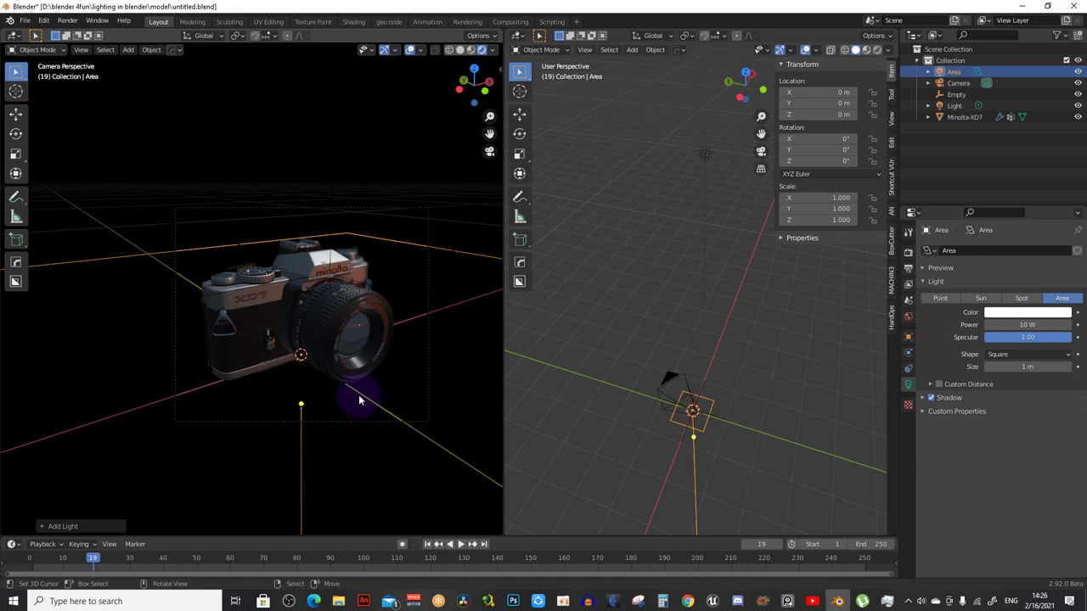
{"action": "key", "text": "g"}
{"action": "key", "text": "z"}
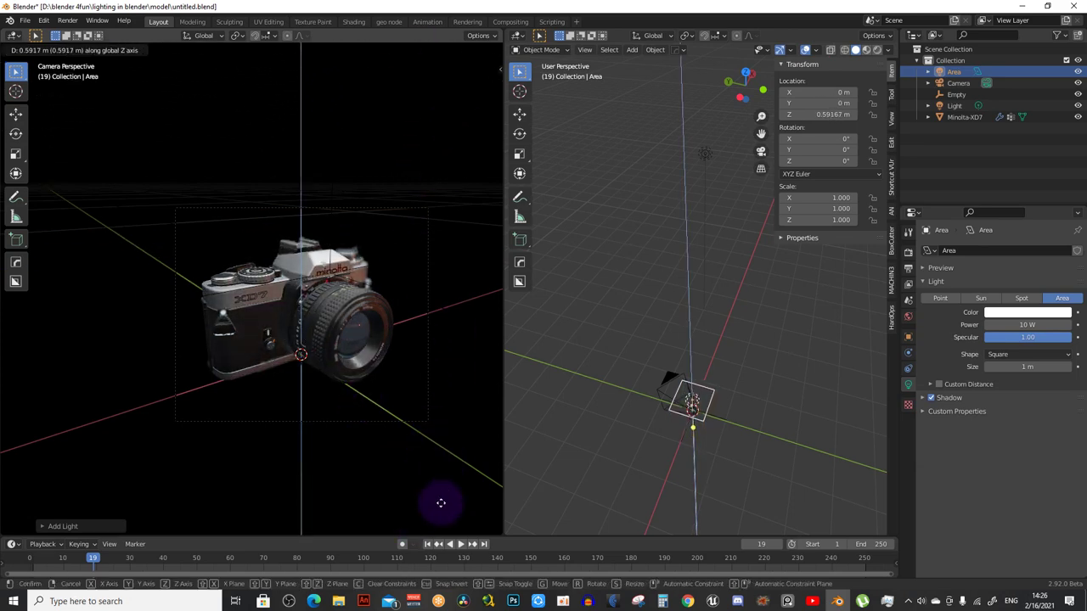
{"action": "left_click", "coordinate": [424, 488]}
Pan the camera view and reselect the area light
{"action": "scroll", "coordinate": [239, 88], "scroll_direction": "up", "scroll_amount": 3}
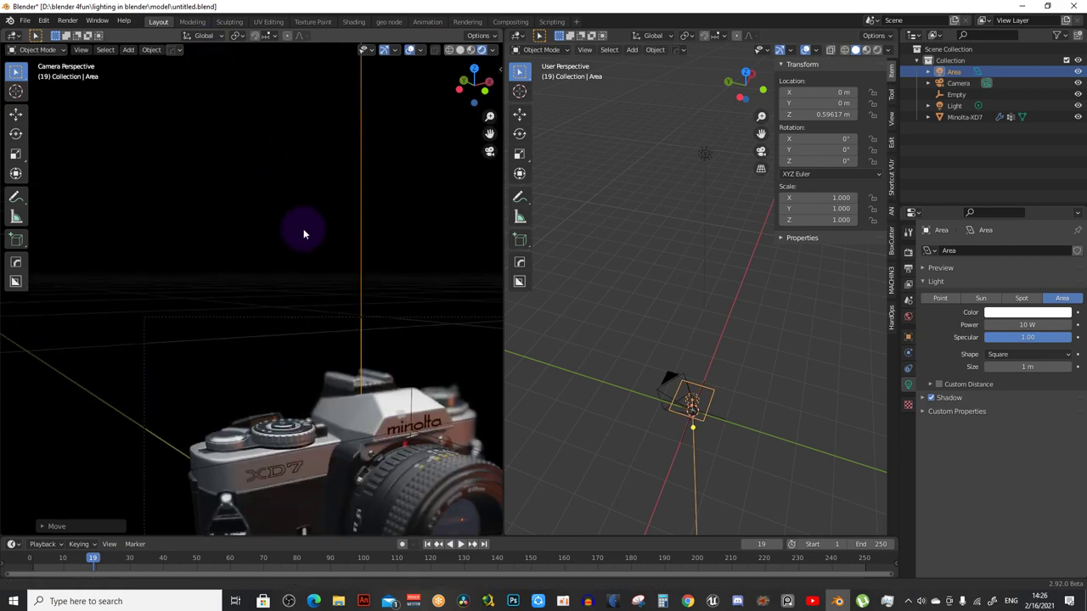
{"action": "middle_click_drag", "start_coordinate": [303, 228], "coordinate": [306, 236], "text": "shift"}
{"action": "middle_click_drag", "start_coordinate": [337, 270], "coordinate": [331, 250], "text": "shift"}
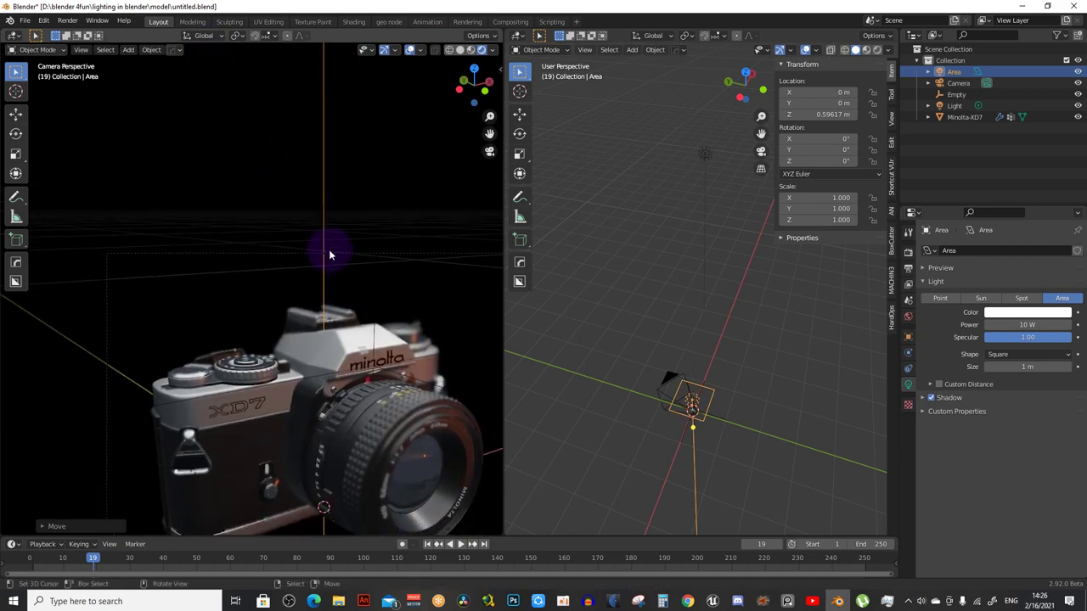
{"action": "left_click", "coordinate": [330, 255]}
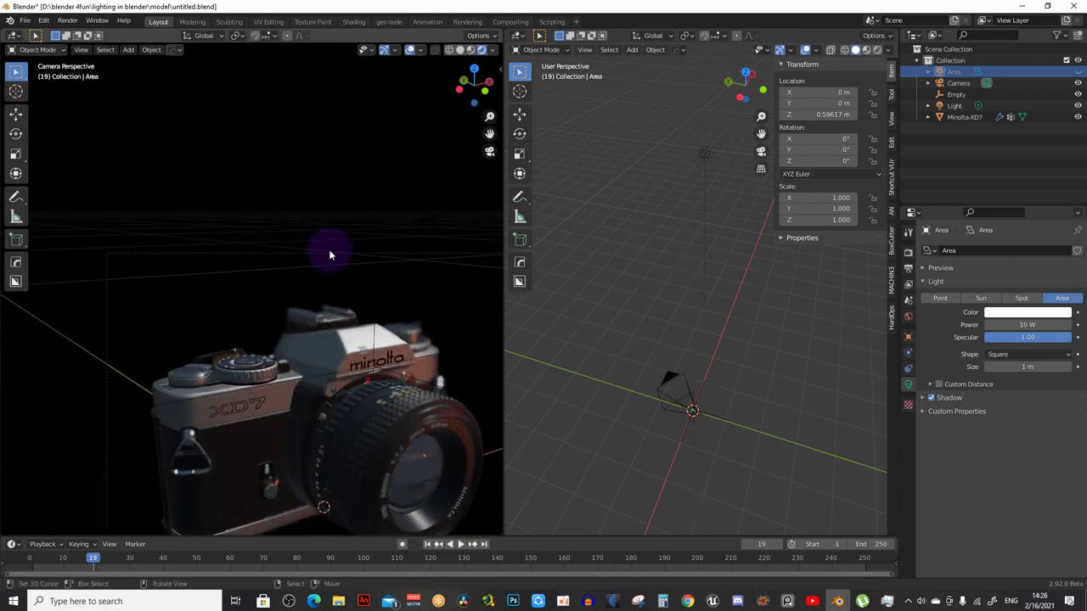
{"action": "left_click", "coordinate": [330, 255]}
{"action": "left_click", "coordinate": [331, 254]}
{"action": "left_click", "coordinate": [331, 255]}
{"action": "scroll", "coordinate": [332, 271], "scroll_direction": "down", "scroll_amount": 2}
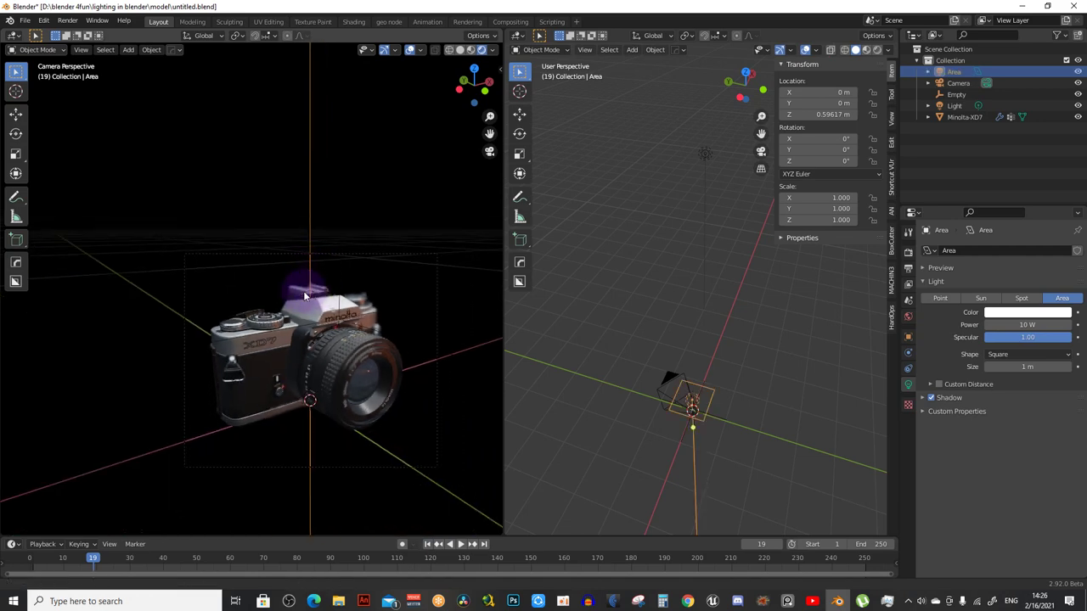
Set the area light's power to 5 W and enable Custom Distance at 40 m
{"action": "left_click", "coordinate": [1022, 324]}
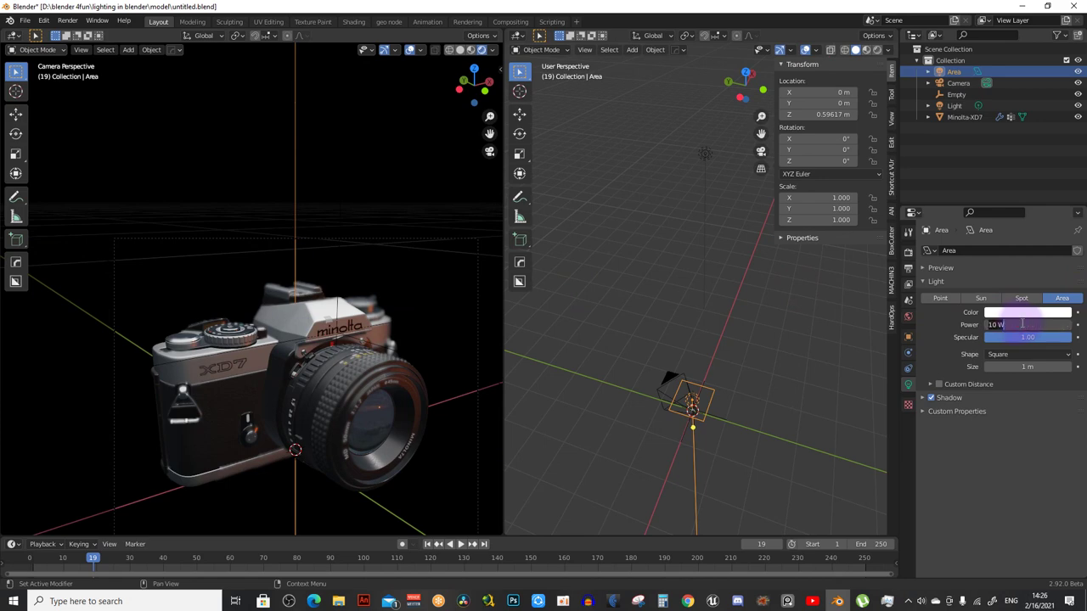
{"action": "type", "text": "5"}
{"action": "key", "text": "Return"}
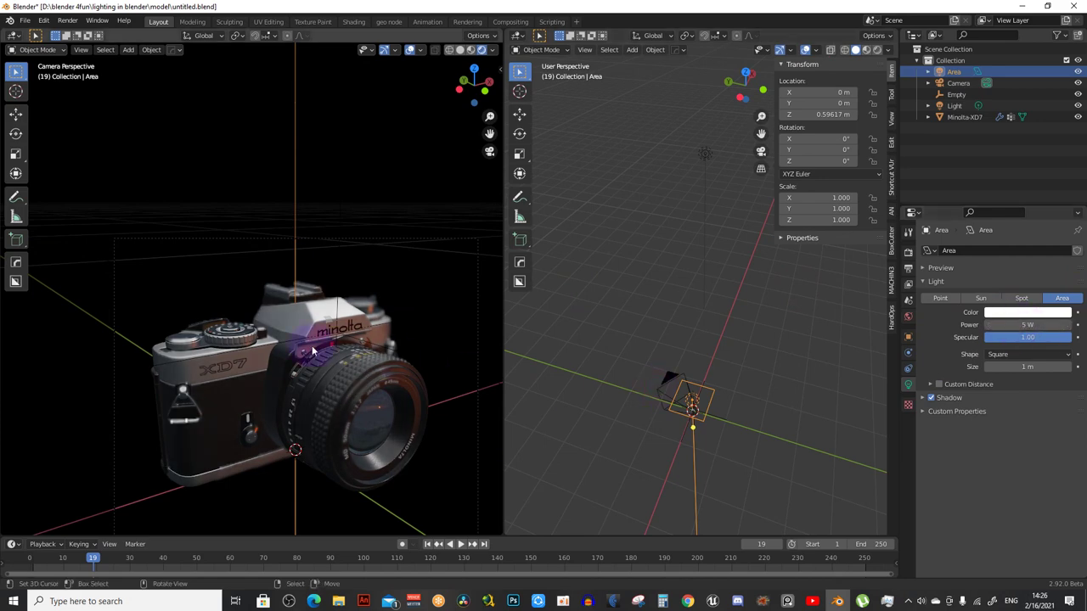
{"action": "scroll", "coordinate": [322, 337], "scroll_direction": "down", "scroll_amount": 1}
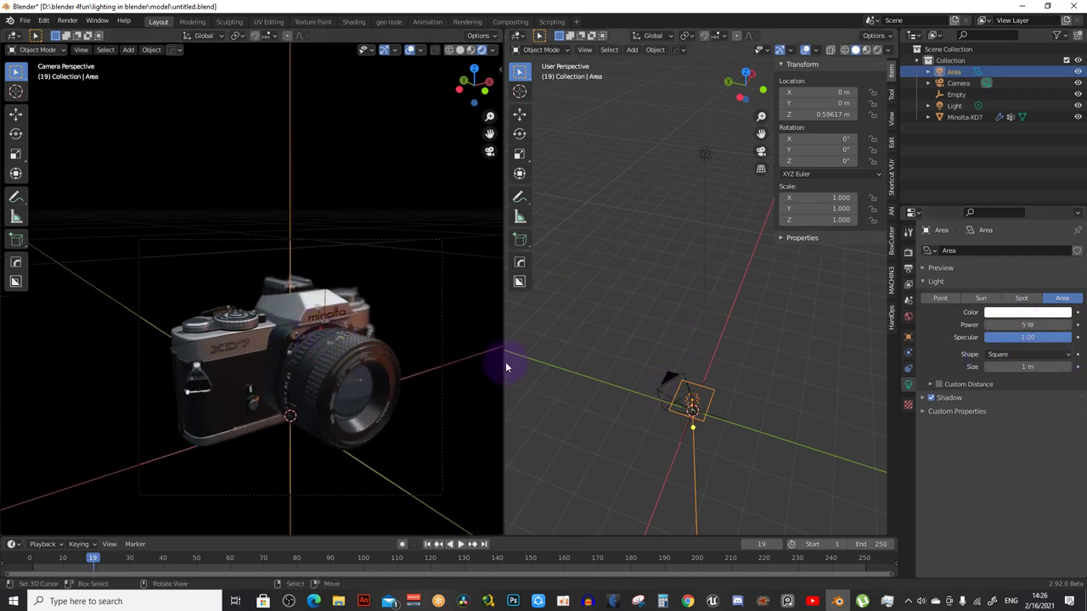
{"action": "scroll", "coordinate": [288, 361], "scroll_direction": "up", "scroll_amount": 2}
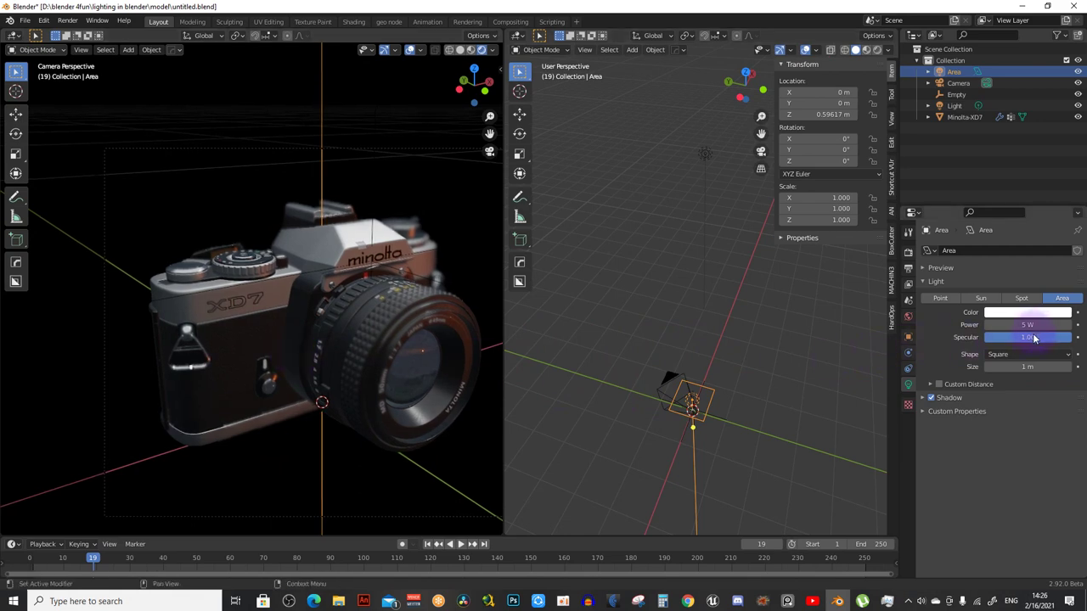
{"action": "left_click", "coordinate": [932, 398]}
{"action": "left_click", "coordinate": [932, 387]}
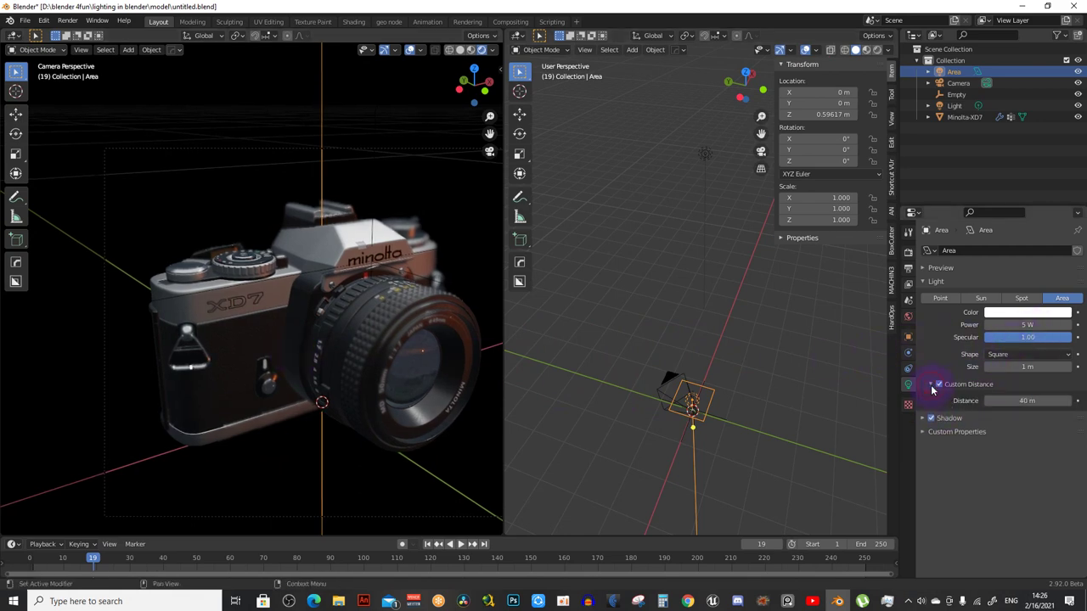
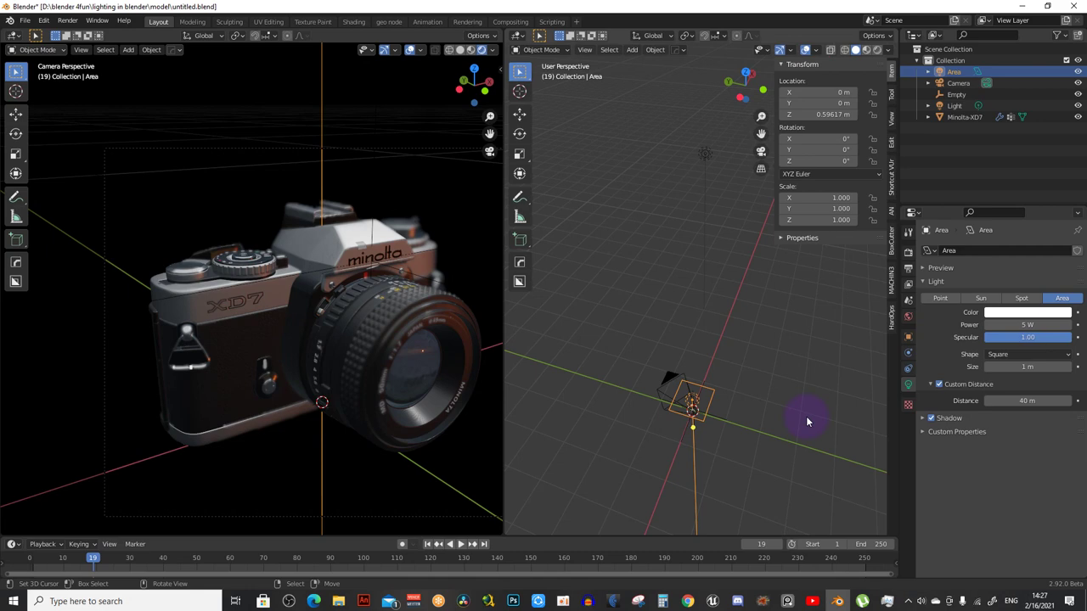
Set the area light's Custom Distance to 0.64 m
{"action": "left_click", "coordinate": [1039, 400]}
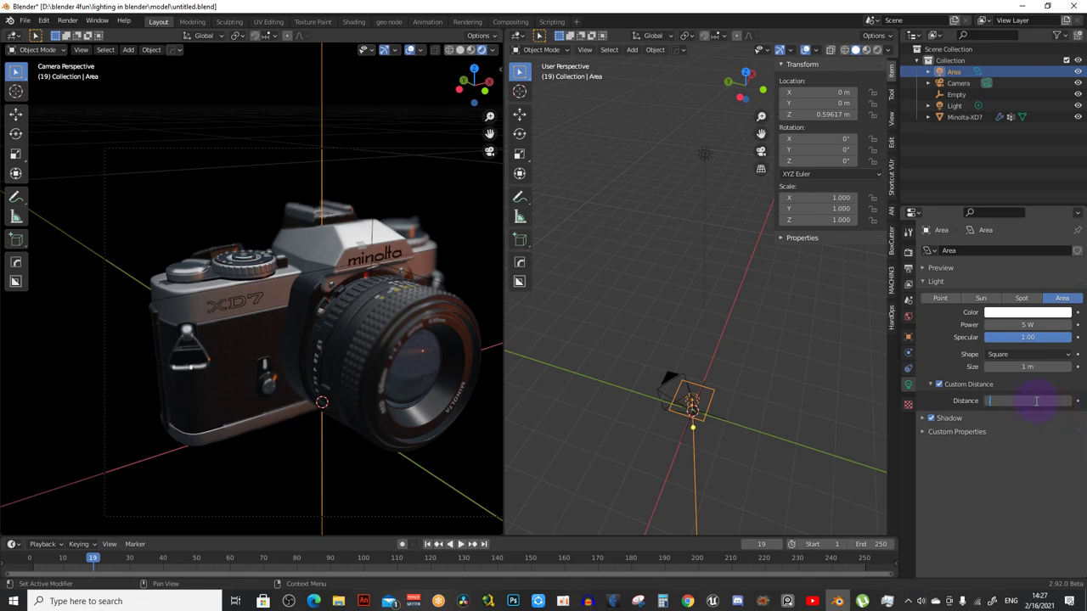
{"action": "type", "text": "2"}
{"action": "key", "text": "Return"}
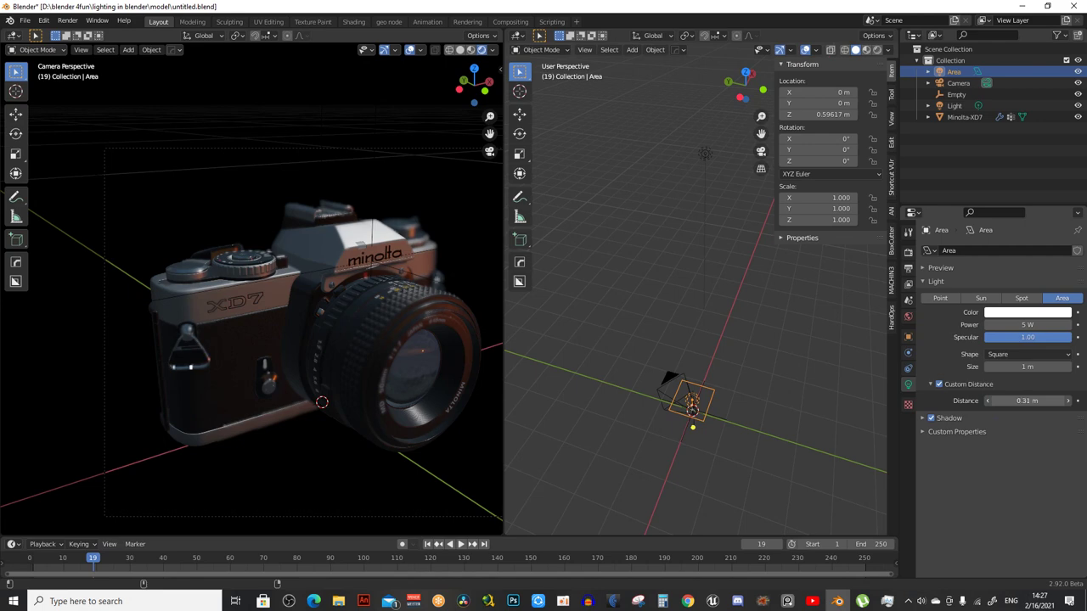
{"action": "left_click_drag", "start_coordinate": [1027, 400], "coordinate": [1033, 400]}
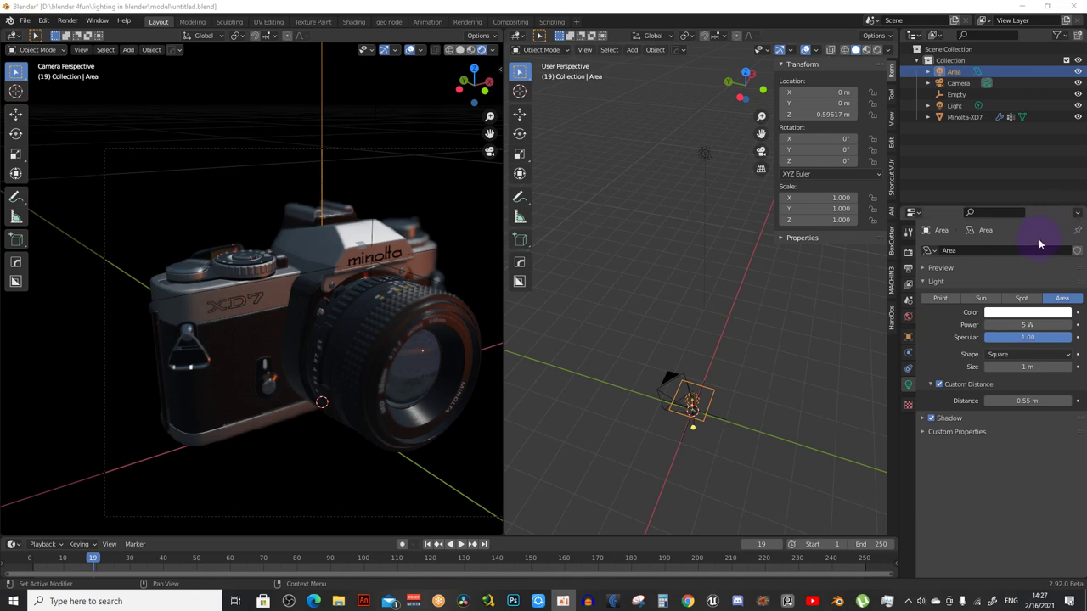
{"action": "left_click_drag", "start_coordinate": [1029, 400], "coordinate": [1044, 400]}
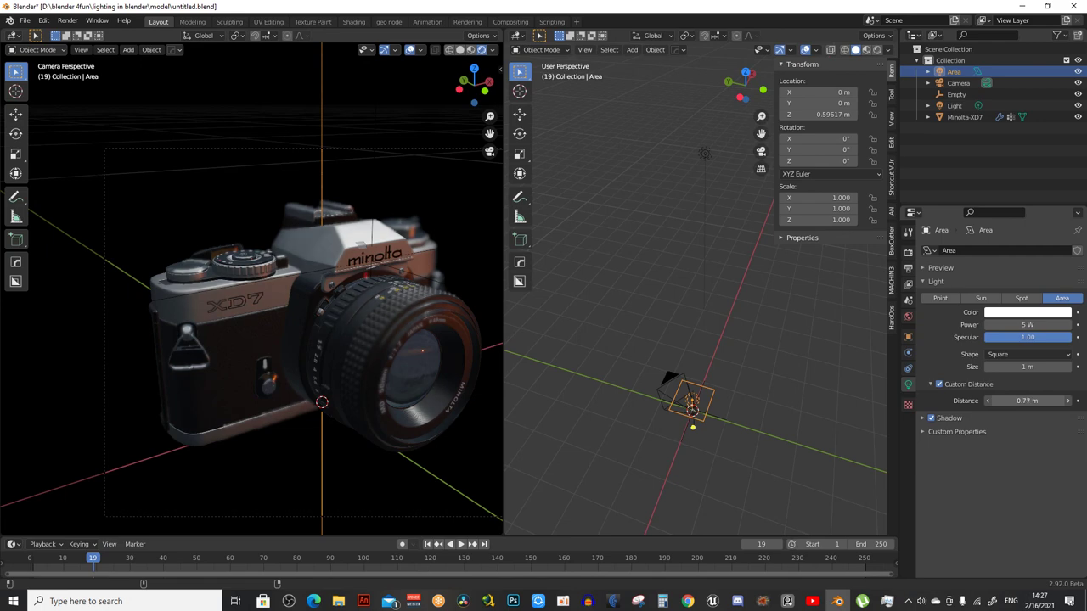
{"action": "left_click_drag", "start_coordinate": [1027, 400], "coordinate": [1027, 400]}
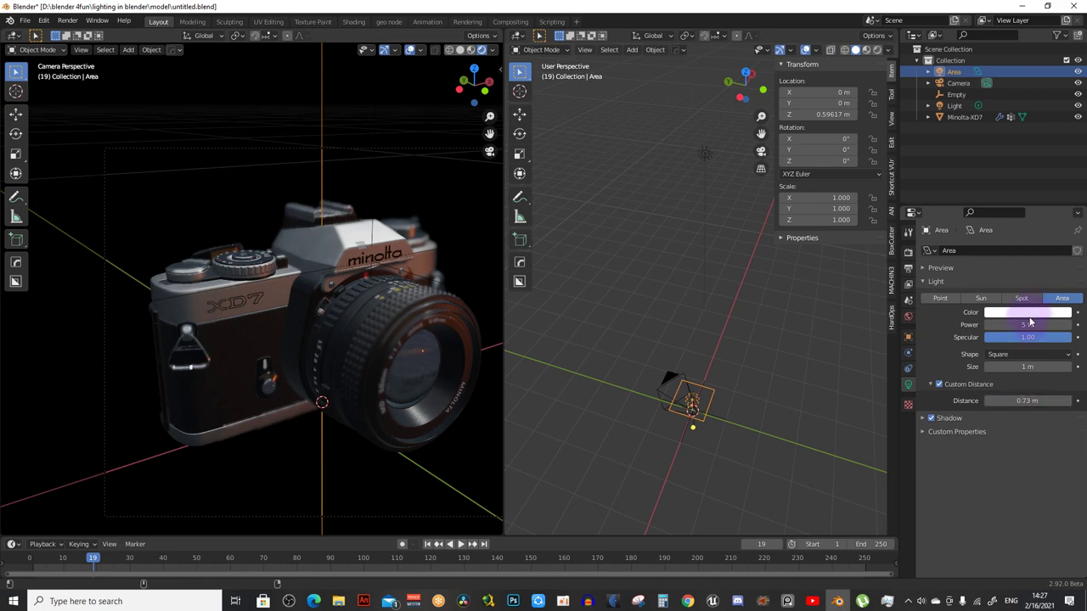
{"action": "left_click", "coordinate": [1017, 399]}
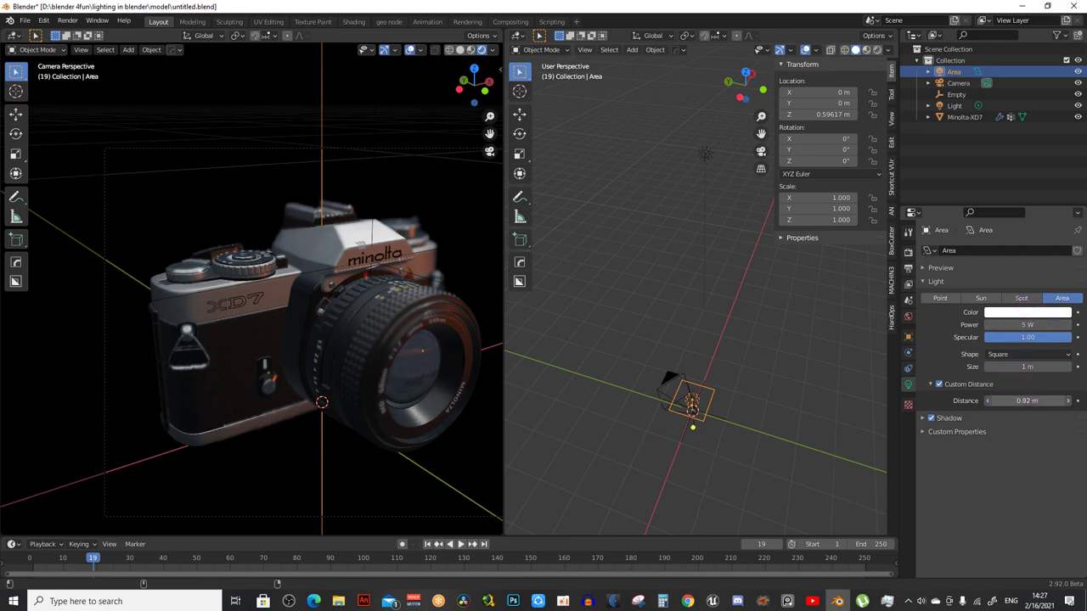
{"action": "left_click_drag", "start_coordinate": [1027, 400], "coordinate": [1010, 400]}
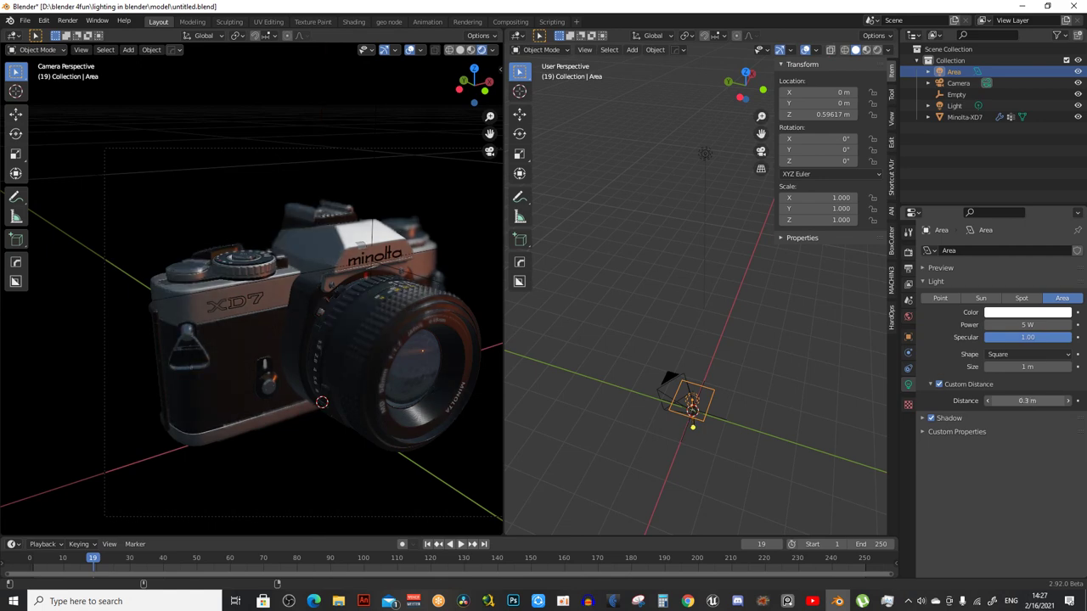
{"action": "left_click_drag", "start_coordinate": [1028, 400], "coordinate": [1031, 399]}
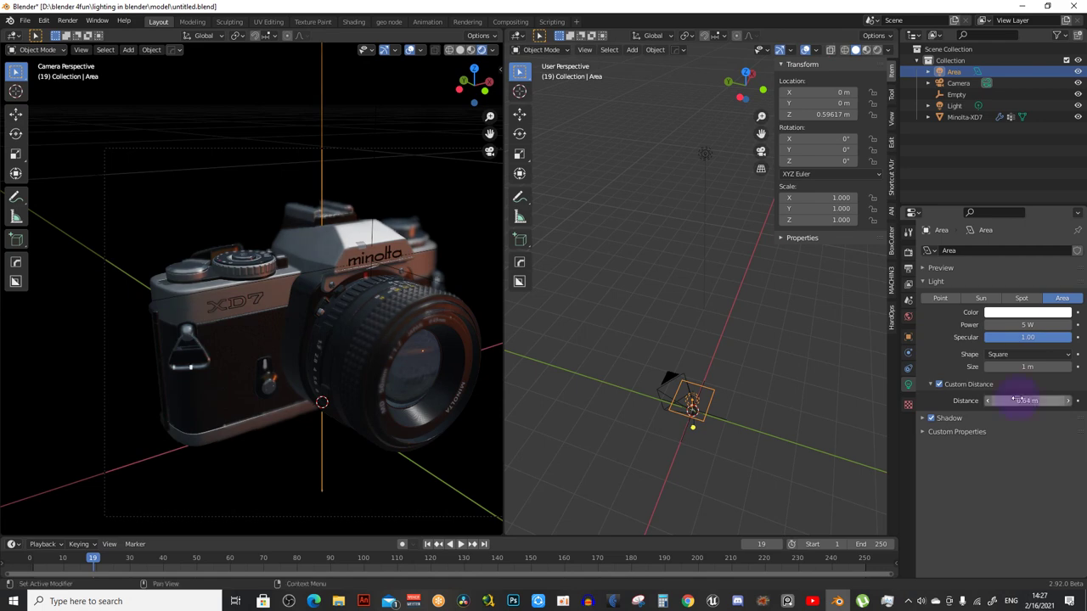
Raise the area light's Power from 5 W to 10 W
{"action": "left_click", "coordinate": [1027, 324]}
{"action": "type", "text": "10"}
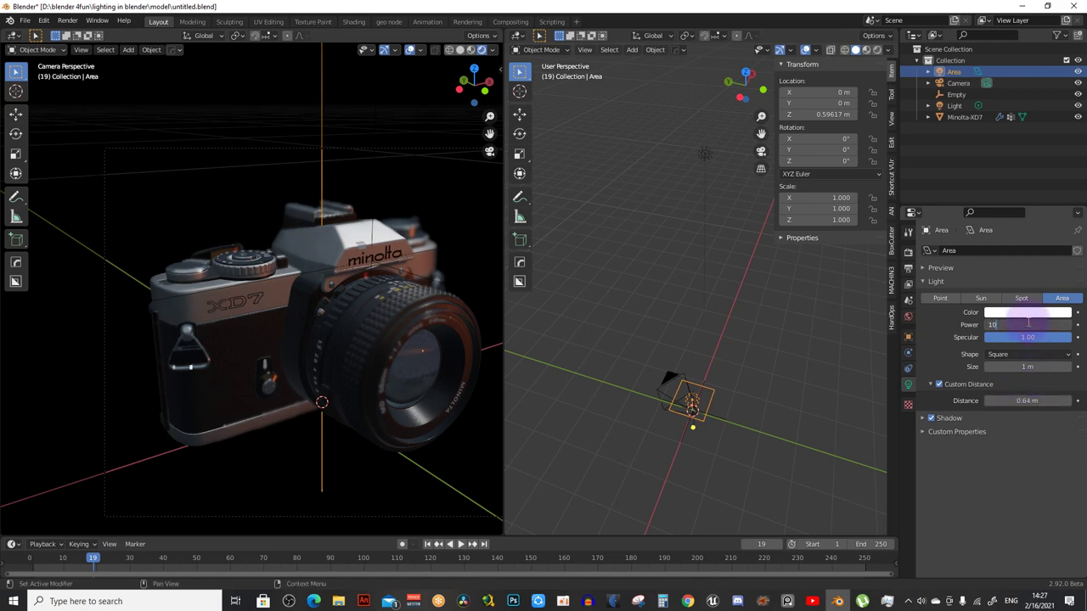
{"action": "left_click", "coordinate": [704, 265]}
{"action": "middle_click_drag", "start_coordinate": [426, 294], "coordinate": [235, 298]}
{"action": "scroll", "coordinate": [208, 382], "scroll_direction": "up", "scroll_amount": 5}
{"action": "scroll", "coordinate": [194, 365], "scroll_direction": "down", "scroll_amount": 5}
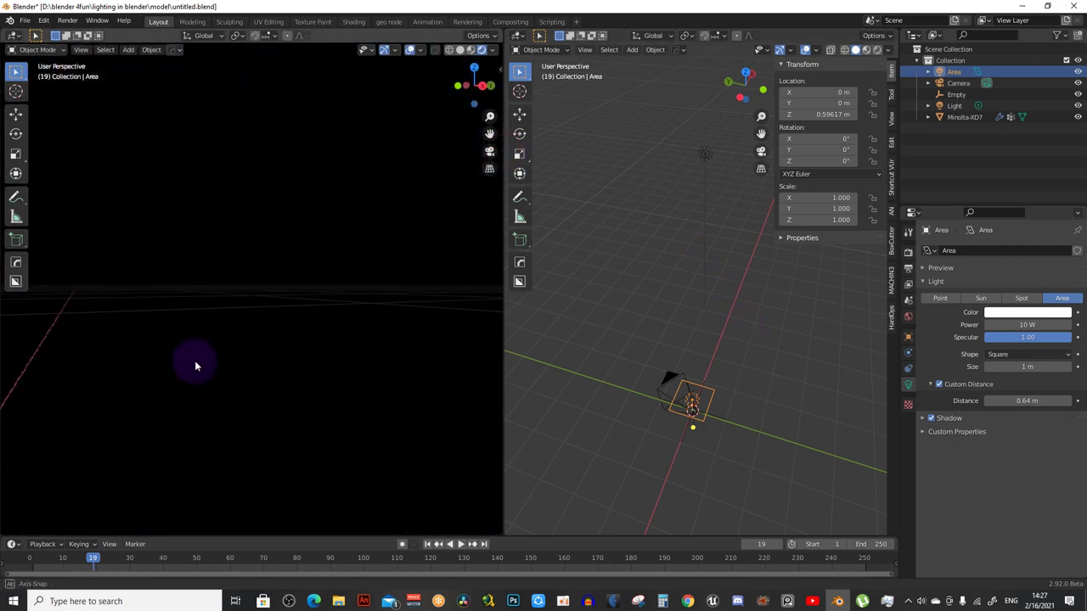
{"action": "scroll", "coordinate": [200, 374], "scroll_direction": "up", "scroll_amount": 2}
{"action": "left_click", "coordinate": [170, 367]}
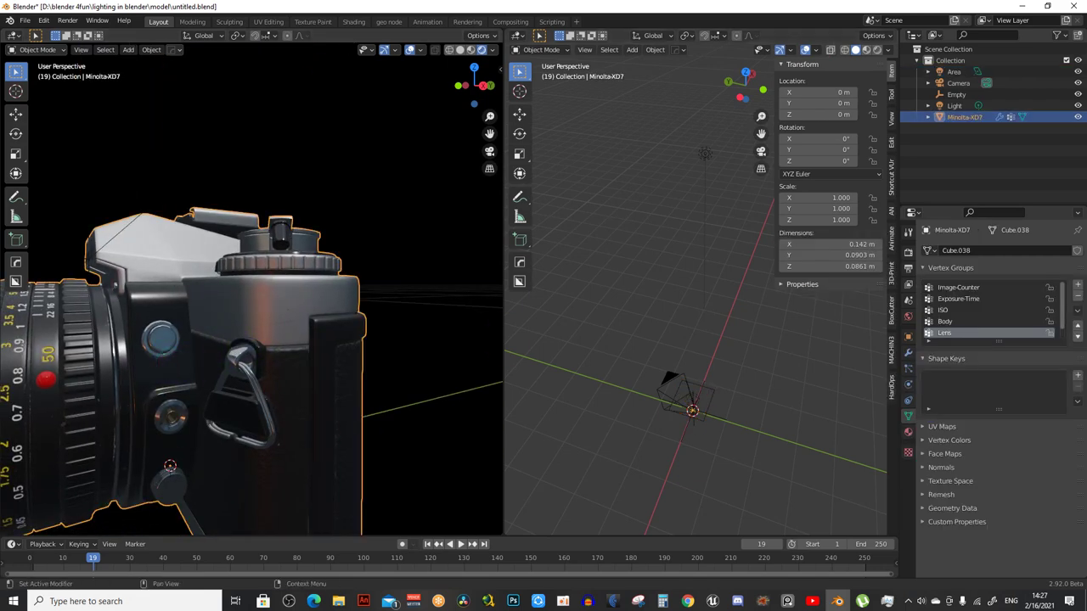
{"action": "left_click_drag", "start_coordinate": [1086, 31], "coordinate": [602, 41]}
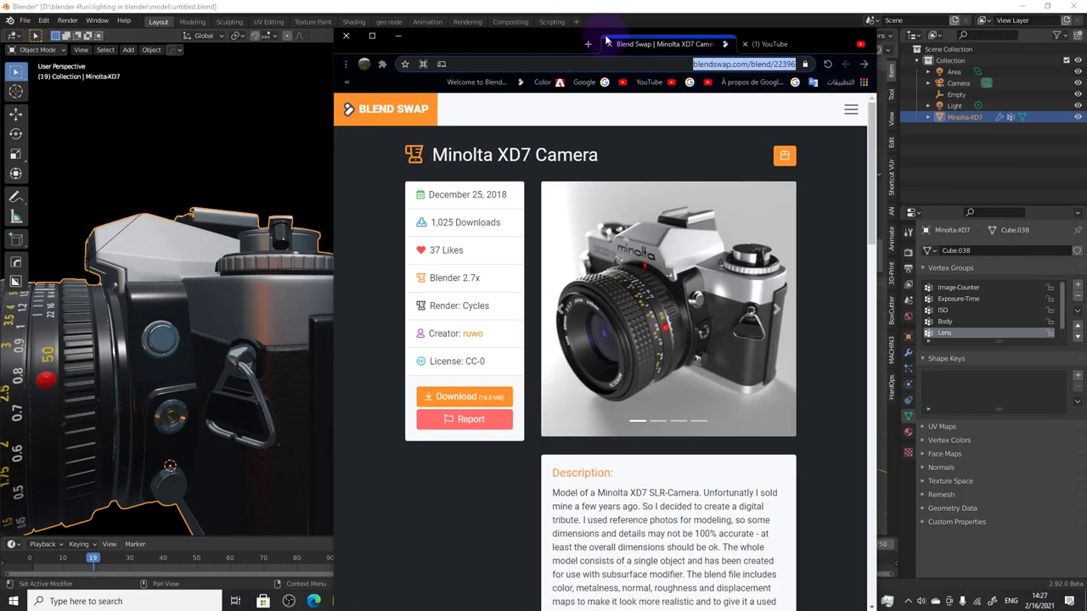
{"action": "key", "text": "super+Down"}
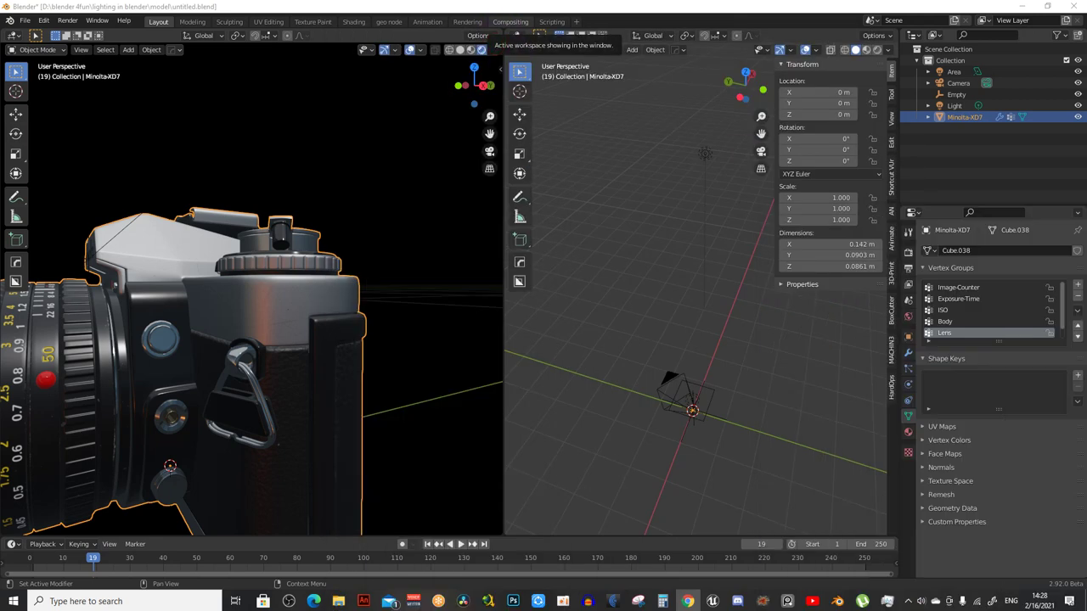
{"action": "mouse_move", "coordinate": [77, 387]}
{"action": "middle_mouse_down"}
{"action": "mouse_move", "coordinate": [237, 397]}
{"action": "mouse_move", "coordinate": [164, 412]}
{"action": "middle_mouse_up"}
{"action": "scroll", "coordinate": [169, 415], "scroll_direction": "up", "scroll_amount": 5}
{"action": "scroll", "coordinate": [226, 425], "scroll_direction": "down", "scroll_amount": 2}
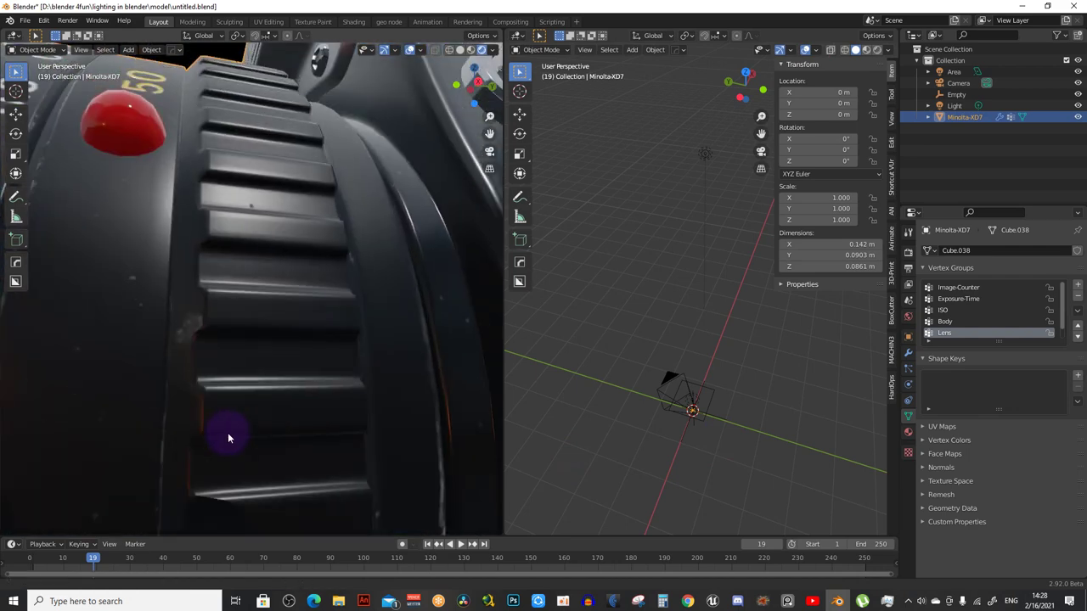
{"action": "mouse_move", "coordinate": [228, 432]}
{"action": "middle_mouse_down"}
{"action": "mouse_move", "coordinate": [240, 396]}
{"action": "mouse_move", "coordinate": [237, 412]}
{"action": "mouse_move", "coordinate": [284, 383]}
{"action": "mouse_move", "coordinate": [261, 385]}
{"action": "mouse_move", "coordinate": [237, 355]}
{"action": "mouse_move", "coordinate": [246, 344]}
{"action": "middle_mouse_up"}
{"action": "scroll", "coordinate": [250, 337], "scroll_direction": "up", "scroll_amount": 3}
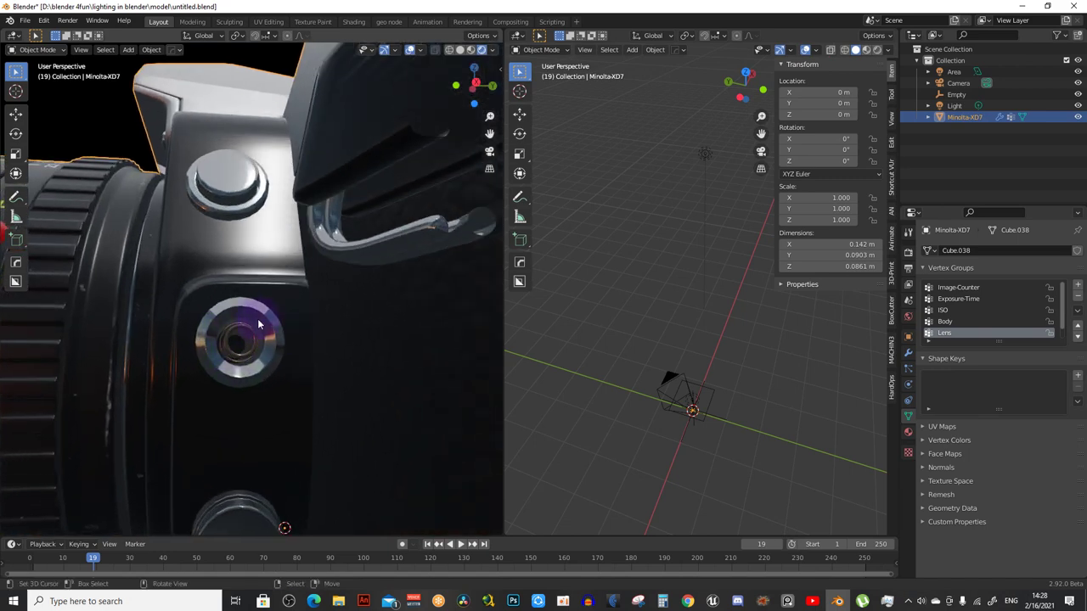
{"action": "scroll", "coordinate": [259, 326], "scroll_direction": "up", "scroll_amount": 3}
{"action": "scroll", "coordinate": [262, 335], "scroll_direction": "up", "scroll_amount": 4}
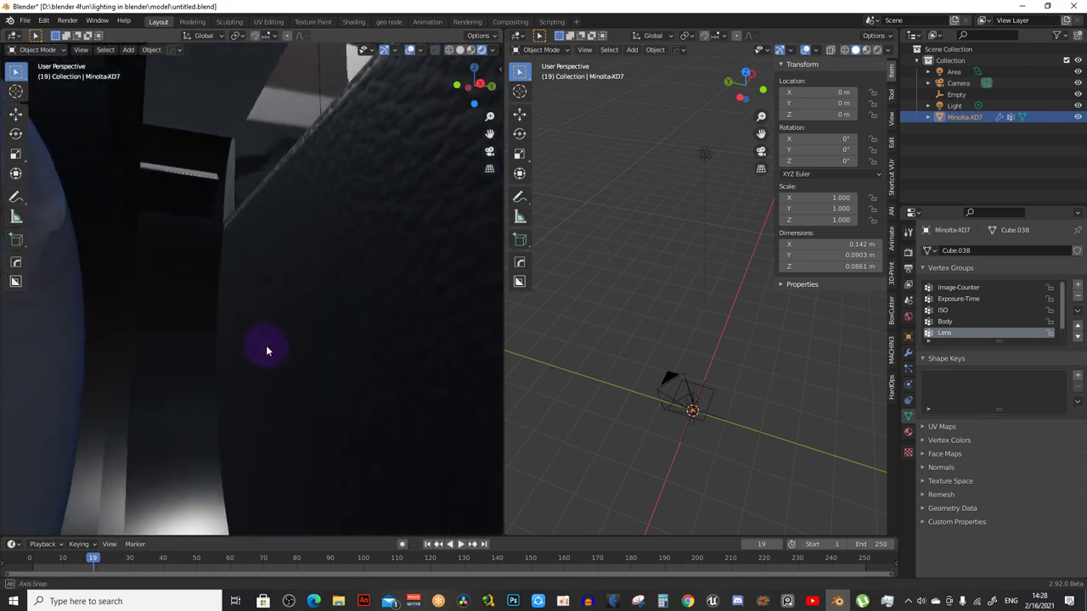
{"action": "middle_click_drag", "start_coordinate": [266, 351], "coordinate": [241, 362]}
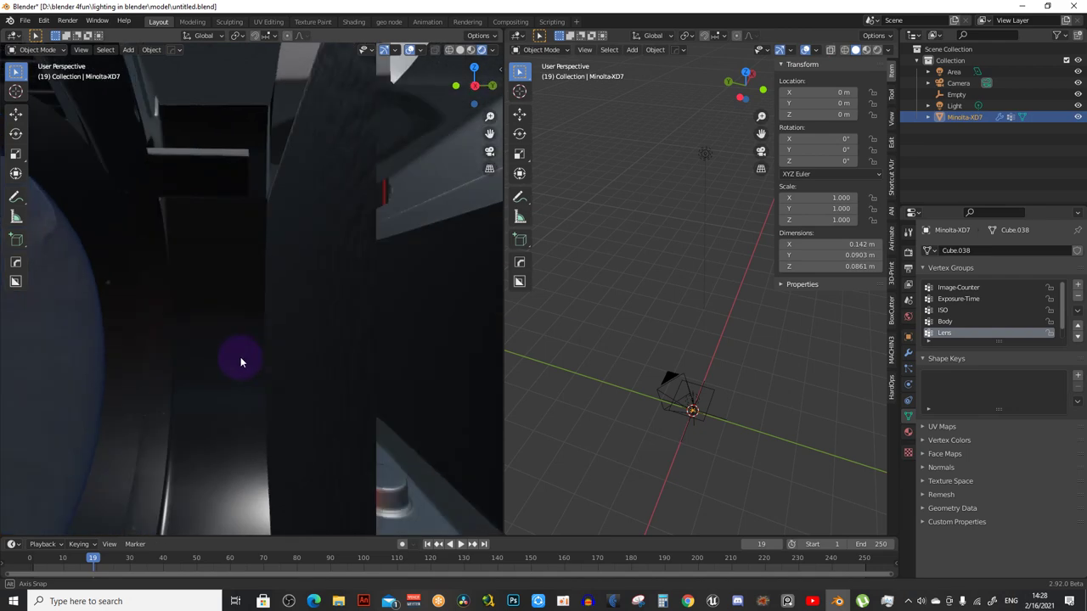
{"action": "mouse_move", "coordinate": [240, 363]}
{"action": "middle_mouse_down"}
{"action": "mouse_move", "coordinate": [264, 359]}
{"action": "mouse_move", "coordinate": [218, 362]}
{"action": "middle_mouse_up"}
{"action": "scroll", "coordinate": [264, 359], "scroll_direction": "down", "scroll_amount": 8}
{"action": "scroll", "coordinate": [264, 359], "scroll_direction": "up", "scroll_amount": 2}
{"action": "scroll", "coordinate": [218, 363], "scroll_direction": "up", "scroll_amount": 2}
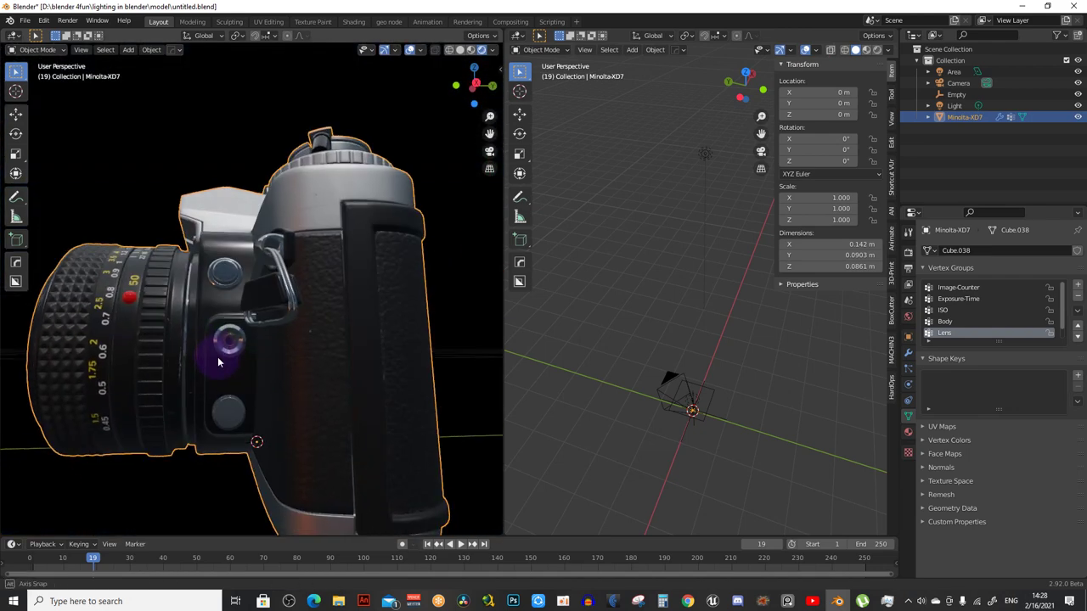
{"action": "scroll", "coordinate": [217, 362], "scroll_direction": "up", "scroll_amount": 2}
{"action": "scroll", "coordinate": [220, 350], "scroll_direction": "up", "scroll_amount": 2}
{"action": "scroll", "coordinate": [225, 335], "scroll_direction": "up", "scroll_amount": 2}
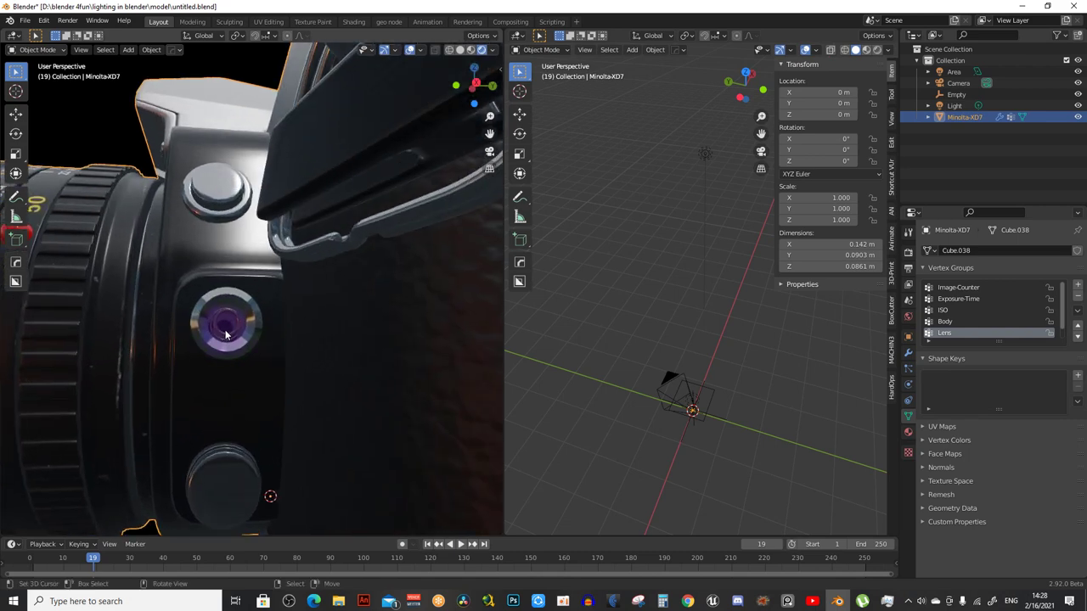
{"action": "middle_click_drag", "start_coordinate": [225, 334], "coordinate": [231, 337]}
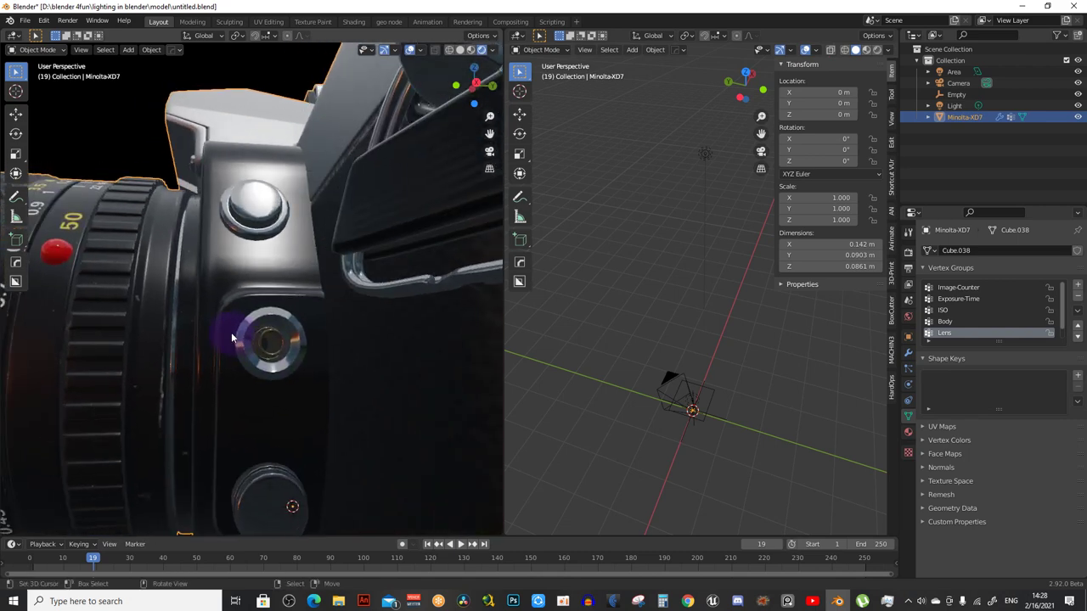
{"action": "left_click", "coordinate": [908, 254]}
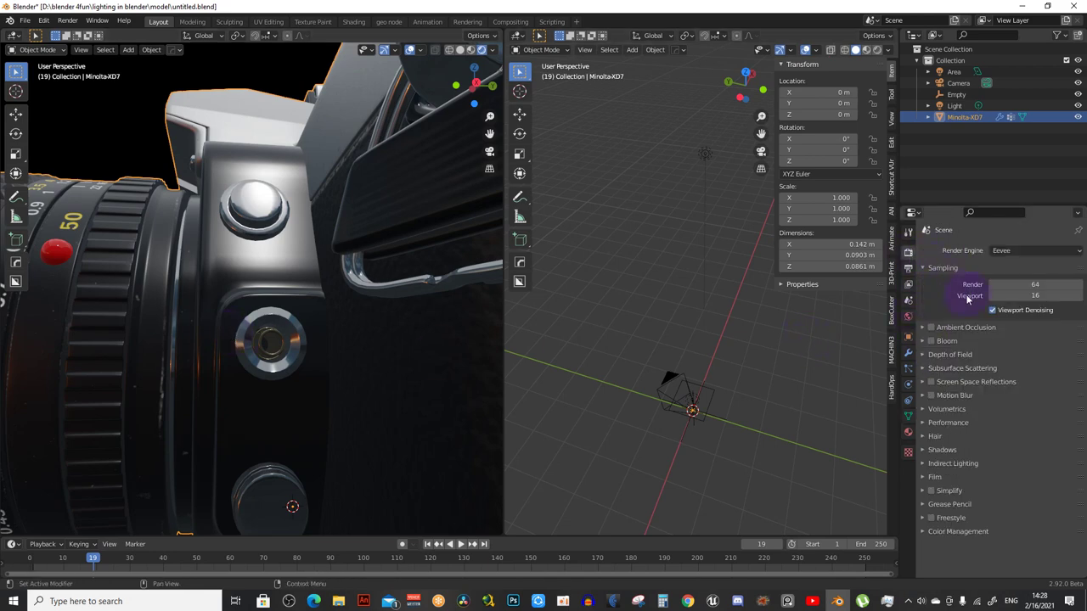
{"action": "left_click", "coordinate": [931, 328]}
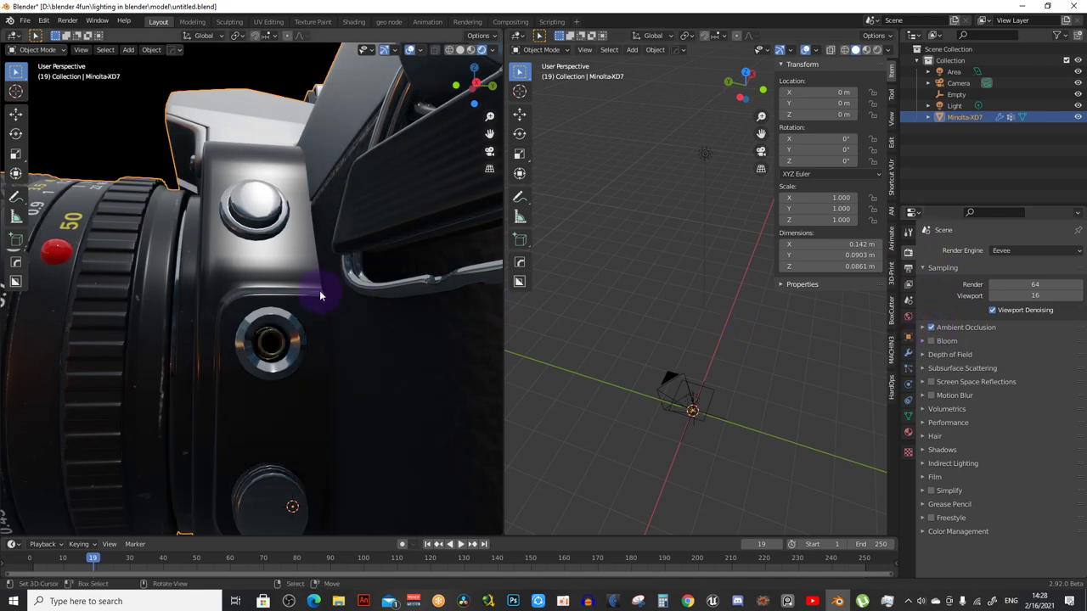
{"action": "scroll", "coordinate": [321, 293], "scroll_direction": "down", "scroll_amount": 5}
{"action": "middle_click_drag", "start_coordinate": [323, 296], "coordinate": [357, 298]}
{"action": "key", "text": "KP_0"}
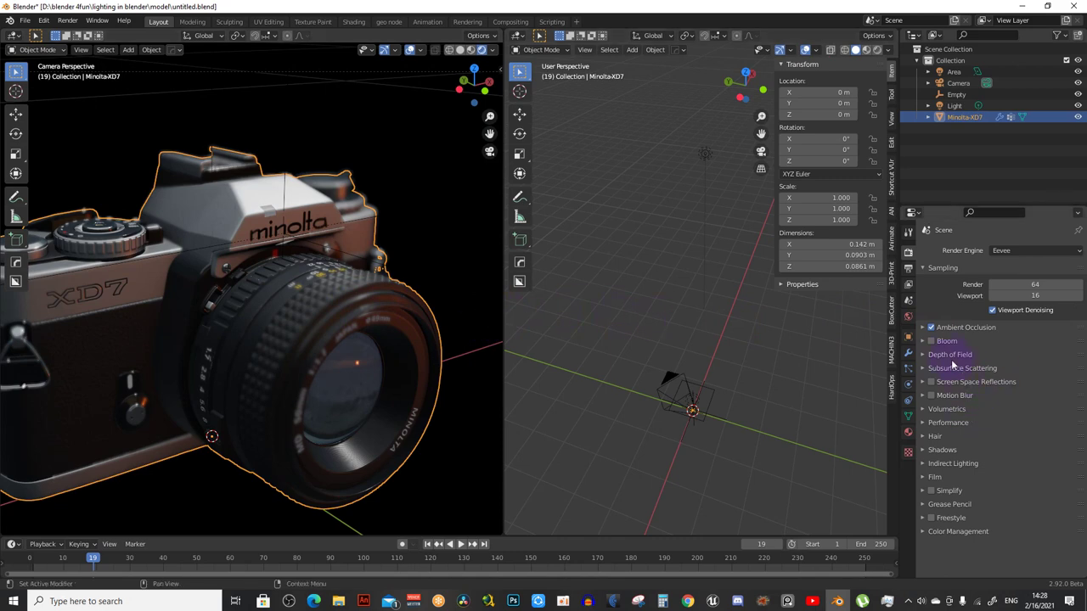
{"action": "left_click", "coordinate": [931, 328]}
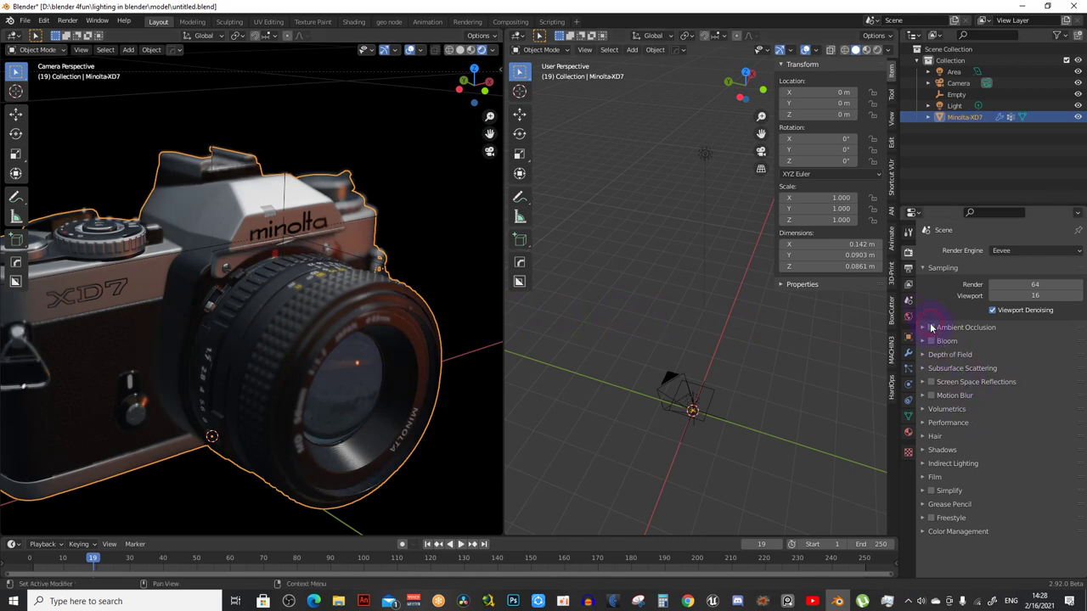
{"action": "left_click", "coordinate": [931, 327]}
{"action": "left_click", "coordinate": [932, 328]}
{"action": "left_click", "coordinate": [931, 328]}
{"action": "left_click", "coordinate": [931, 327]}
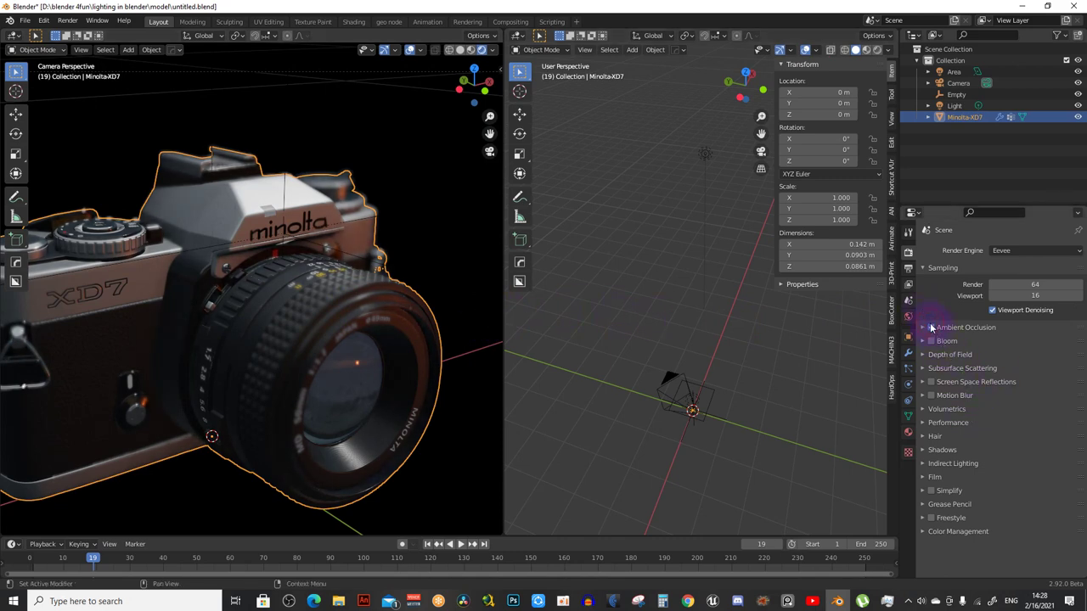
{"action": "mouse_move", "coordinate": [596, 385]}
{"action": "middle_mouse_down"}
{"action": "mouse_move", "coordinate": [703, 381]}
{"action": "mouse_move", "coordinate": [738, 408]}
{"action": "mouse_move", "coordinate": [753, 374]}
{"action": "mouse_move", "coordinate": [654, 417]}
{"action": "mouse_move", "coordinate": [594, 399]}
{"action": "middle_mouse_up"}
{"action": "scroll", "coordinate": [396, 365], "scroll_direction": "down", "scroll_amount": 2}
{"action": "scroll", "coordinate": [396, 368], "scroll_direction": "up", "scroll_amount": 1}
{"action": "key", "text": "alt+a"}
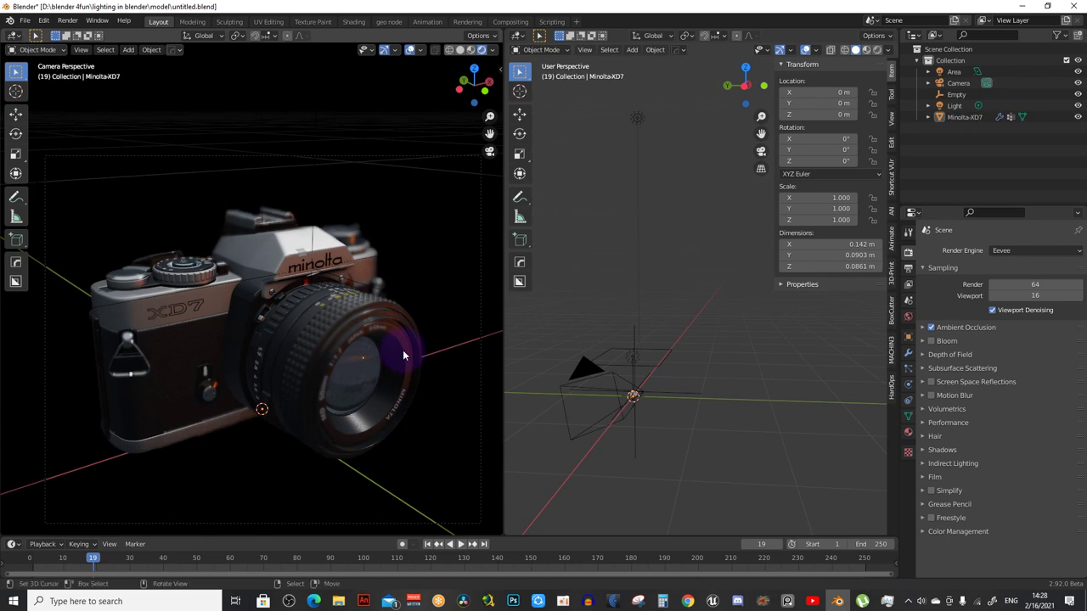
{"action": "scroll", "coordinate": [402, 350], "scroll_direction": "up", "scroll_amount": 2}
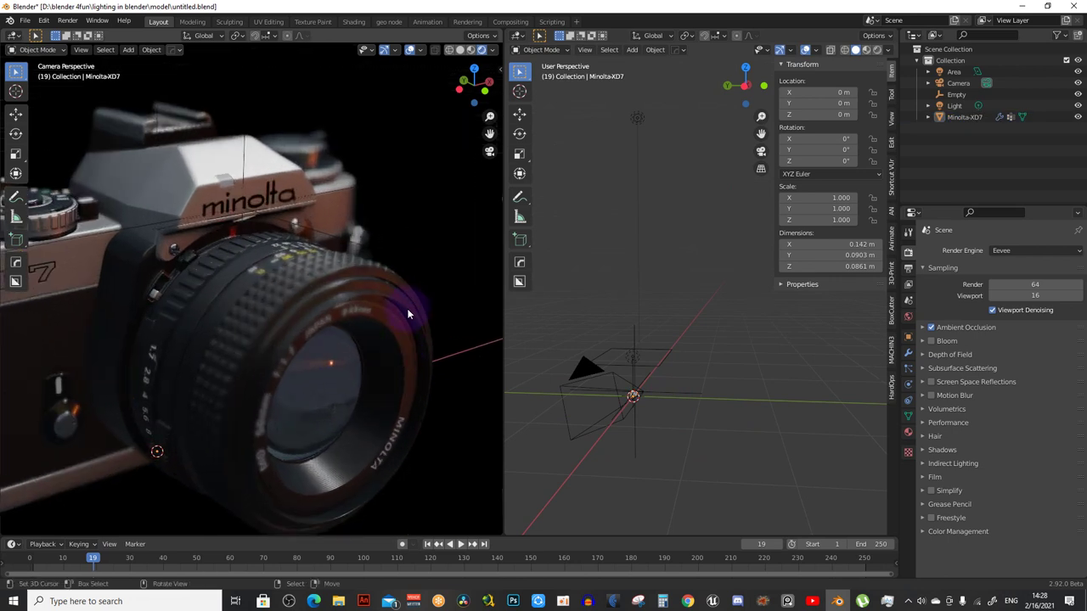
{"action": "left_click", "coordinate": [407, 314]}
{"action": "key", "text": "alt+a"}
{"action": "scroll", "coordinate": [411, 311], "scroll_direction": "up", "scroll_amount": 1}
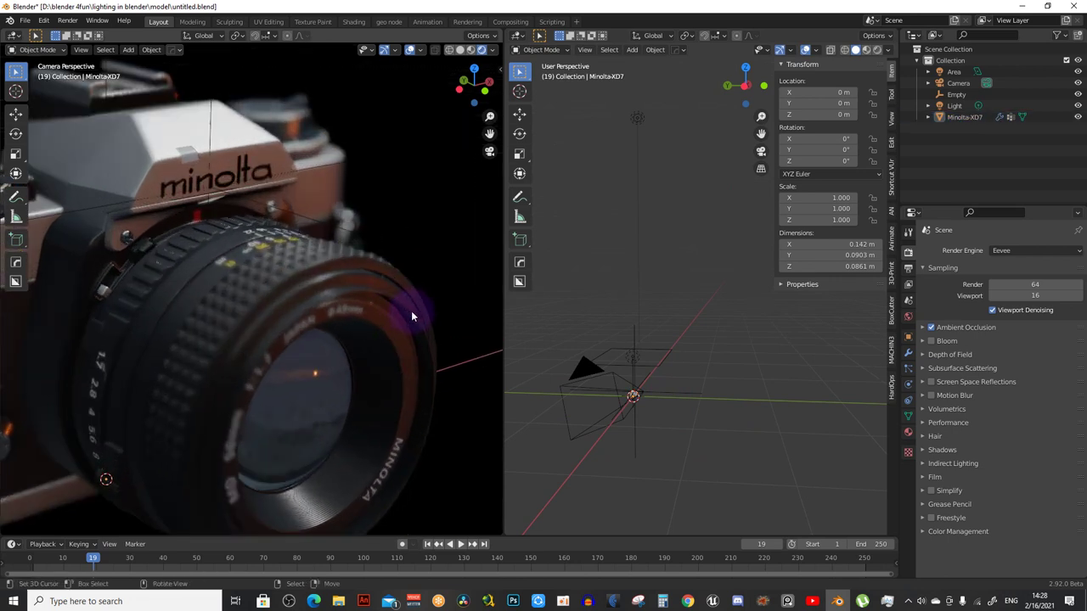
{"action": "scroll", "coordinate": [411, 311], "scroll_direction": "down", "scroll_amount": 2}
{"action": "scroll", "coordinate": [411, 313], "scroll_direction": "down", "scroll_amount": 1}
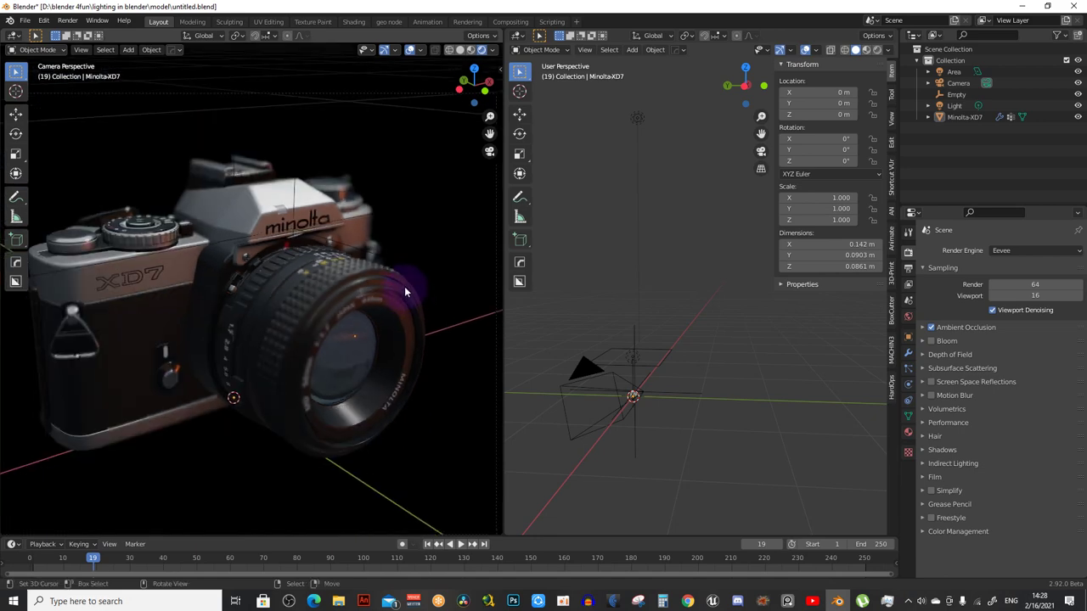
{"action": "mouse_move", "coordinate": [383, 408]}
{"action": "middle_mouse_down"}
{"action": "mouse_move", "coordinate": [346, 407]}
{"action": "mouse_move", "coordinate": [115, 273]}
{"action": "middle_mouse_up"}
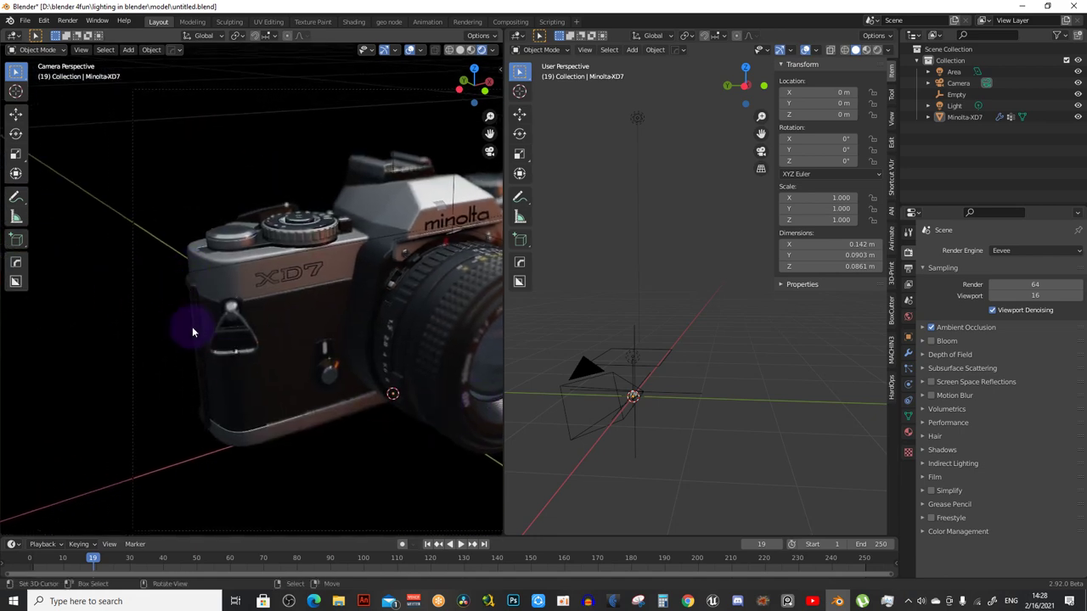
{"action": "middle_click_drag", "start_coordinate": [234, 312], "coordinate": [132, 415]}
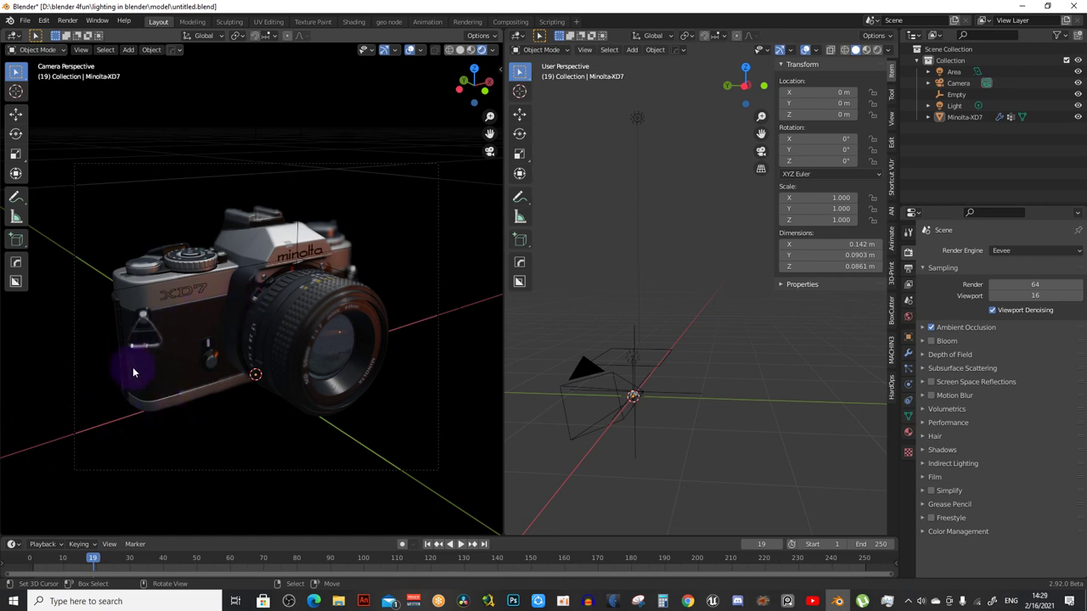
{"action": "middle_click_drag", "start_coordinate": [228, 331], "coordinate": [278, 321], "text": "shift"}
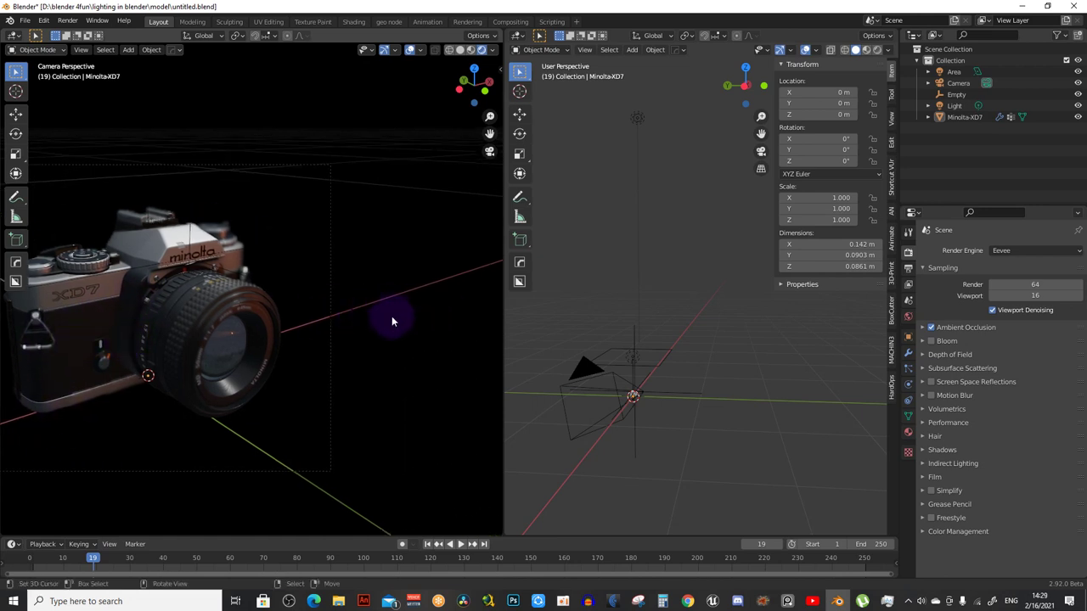
{"action": "scroll", "coordinate": [387, 320], "scroll_direction": "up", "scroll_amount": 1}
{"action": "middle_click_drag", "start_coordinate": [625, 388], "coordinate": [647, 406]}
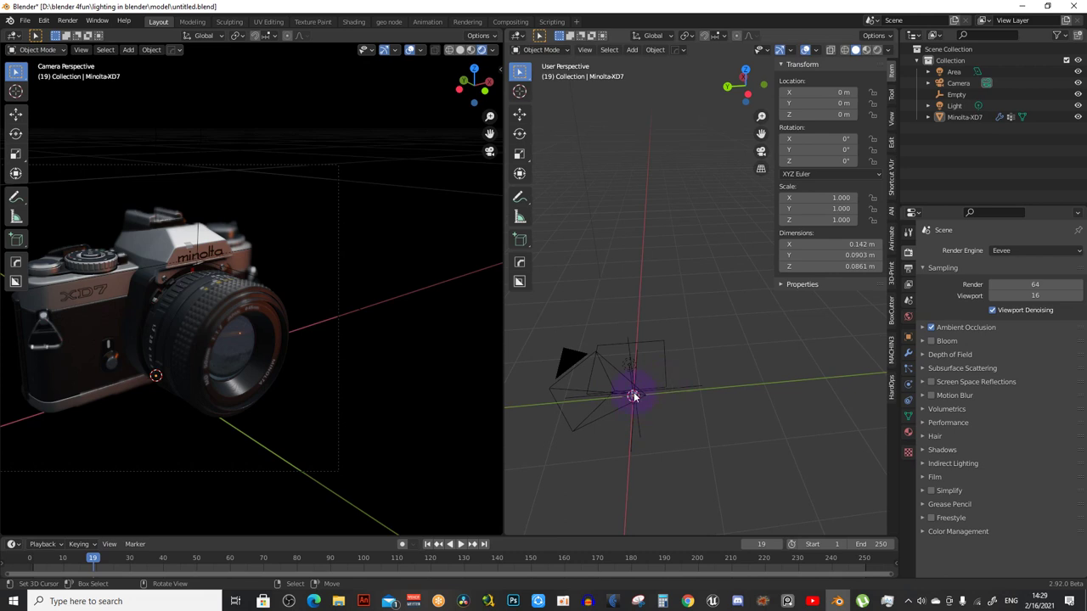
Add a new area light and scale it down to 0.442
{"action": "key", "text": "shift+a"}
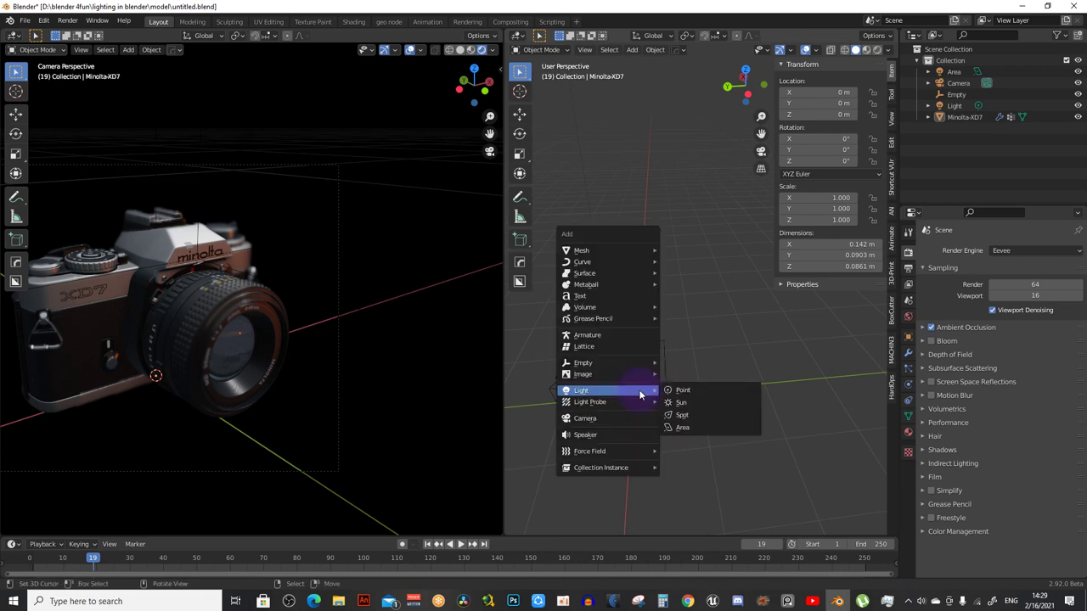
{"action": "left_click", "coordinate": [679, 427]}
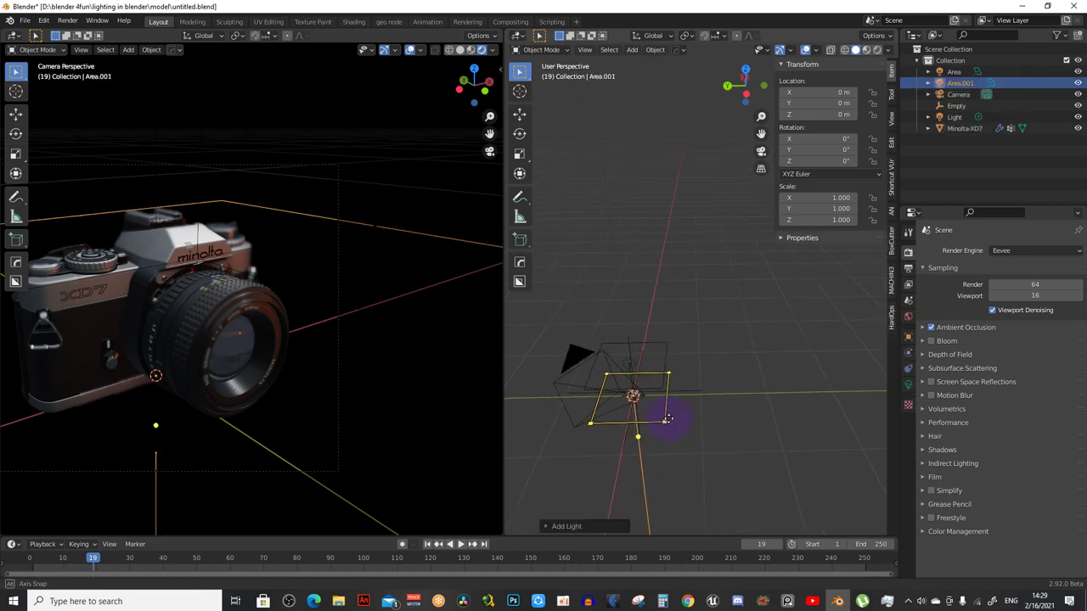
{"action": "middle_click_drag", "start_coordinate": [668, 418], "coordinate": [699, 464]}
{"action": "key", "text": "s"}
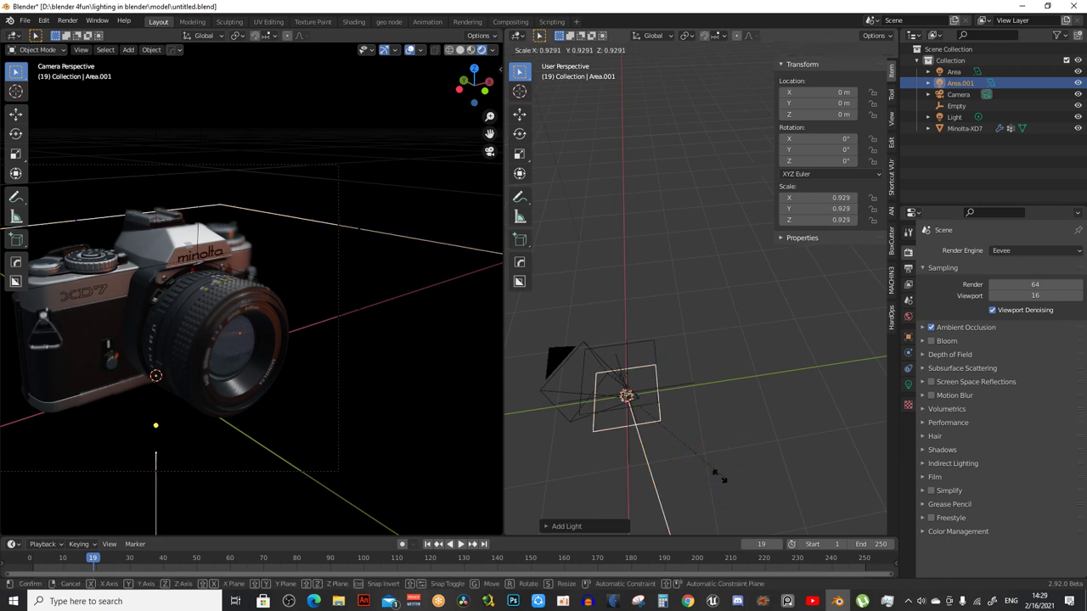
{"action": "left_click", "coordinate": [667, 426]}
{"action": "middle_click_drag", "start_coordinate": [667, 427], "coordinate": [676, 441]}
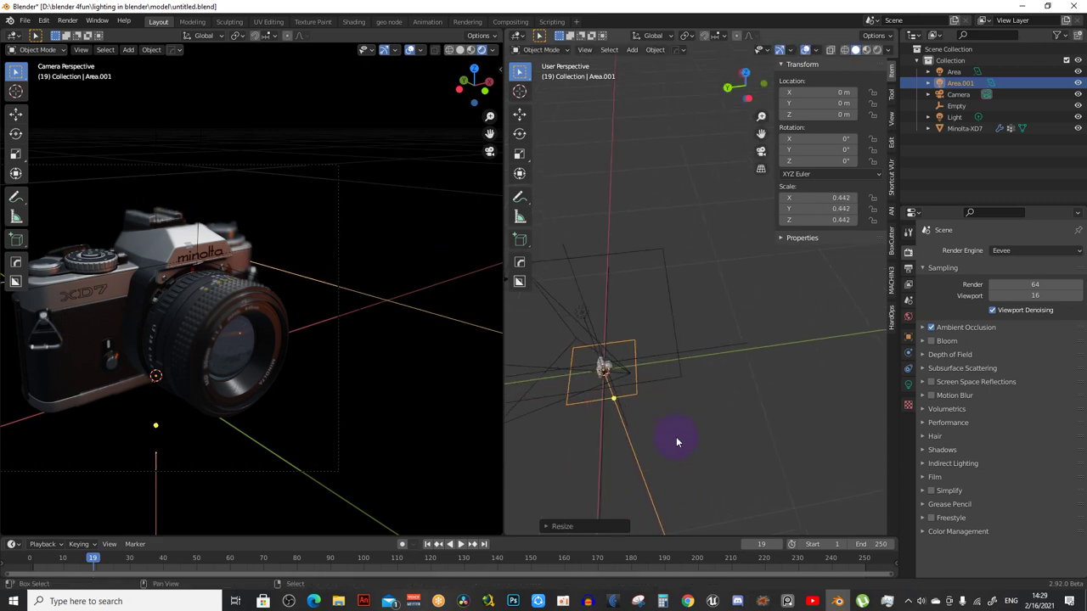
In top view, move the light 0.38 m along X and rotate it 97.3° about Y
{"action": "key", "text": "KP_7"}
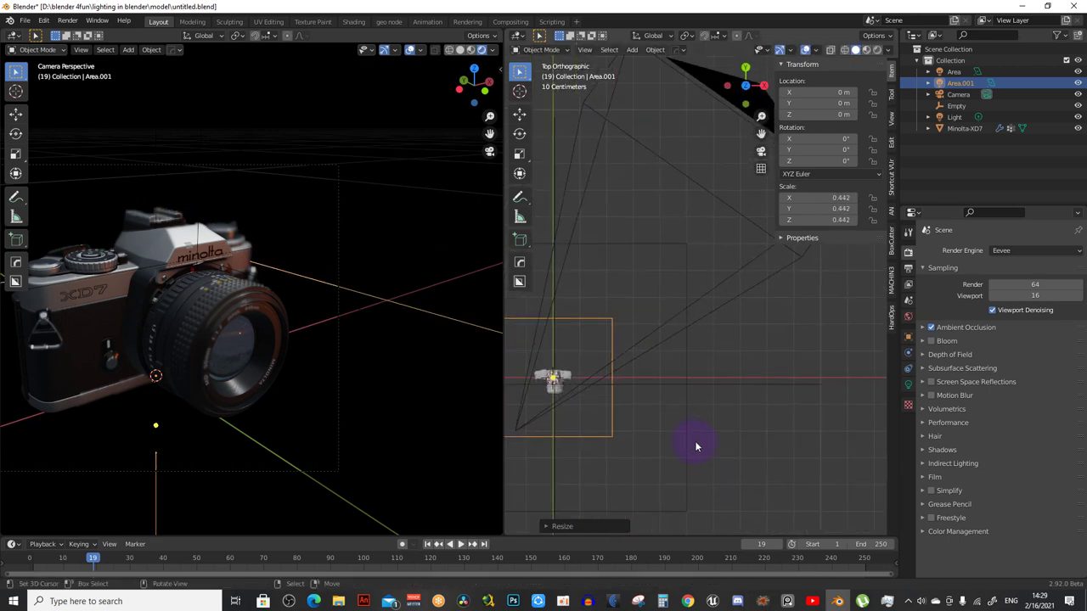
{"action": "key", "text": "g"}
{"action": "key", "text": "x"}
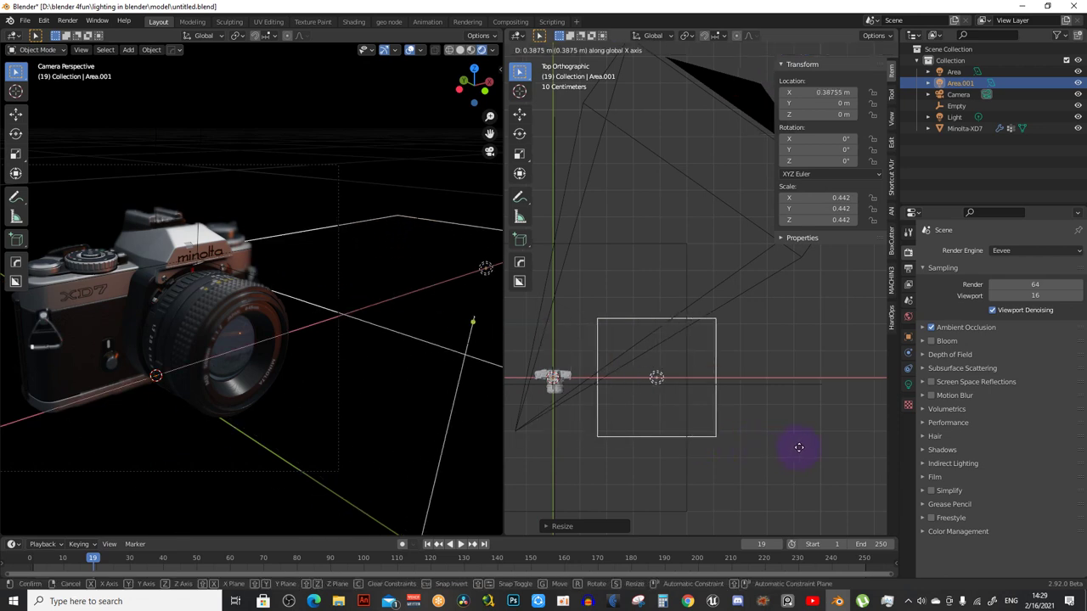
{"action": "left_click", "coordinate": [789, 449]}
{"action": "key", "text": "r"}
{"action": "key", "text": "y"}
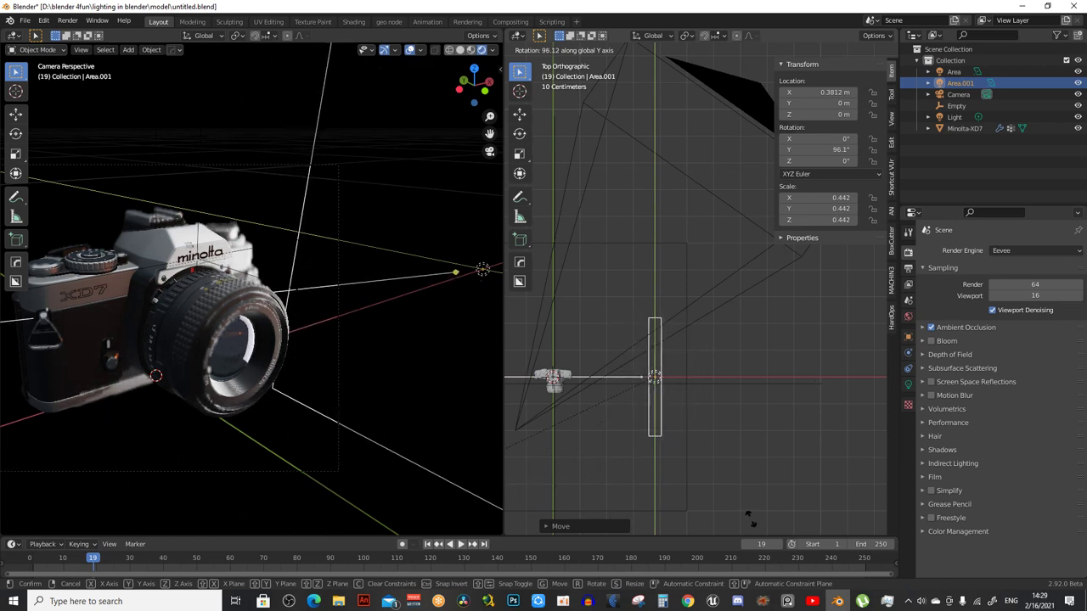
{"action": "left_click", "coordinate": [733, 389]}
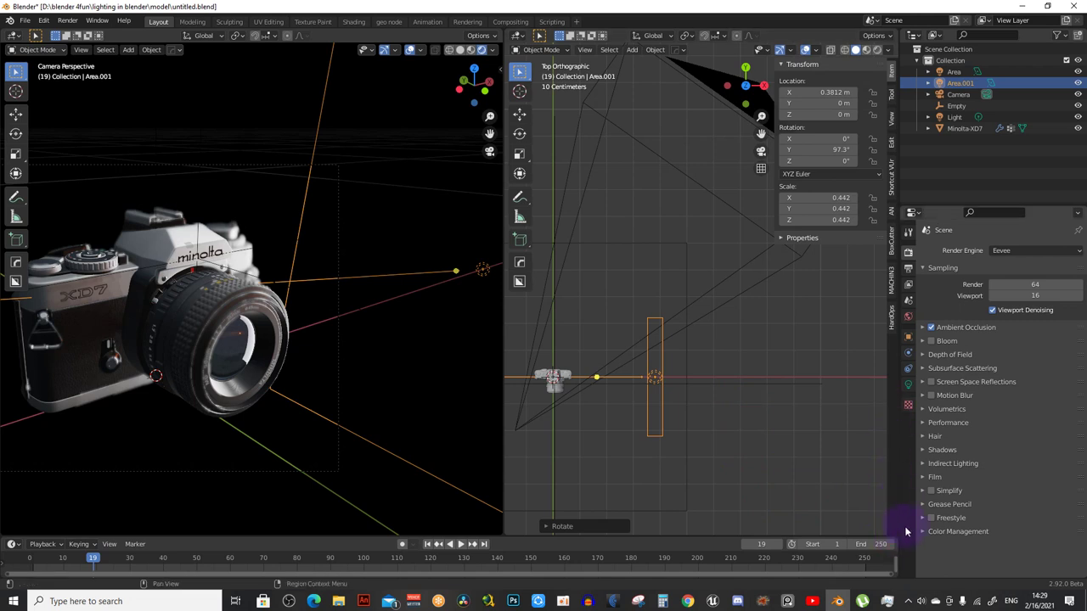
{"action": "mouse_move", "coordinate": [891, 408]}
{"action": "left_mouse_down"}
{"action": "mouse_move", "coordinate": [892, 537]}
{"action": "mouse_move", "coordinate": [874, 331]}
{"action": "left_mouse_up"}
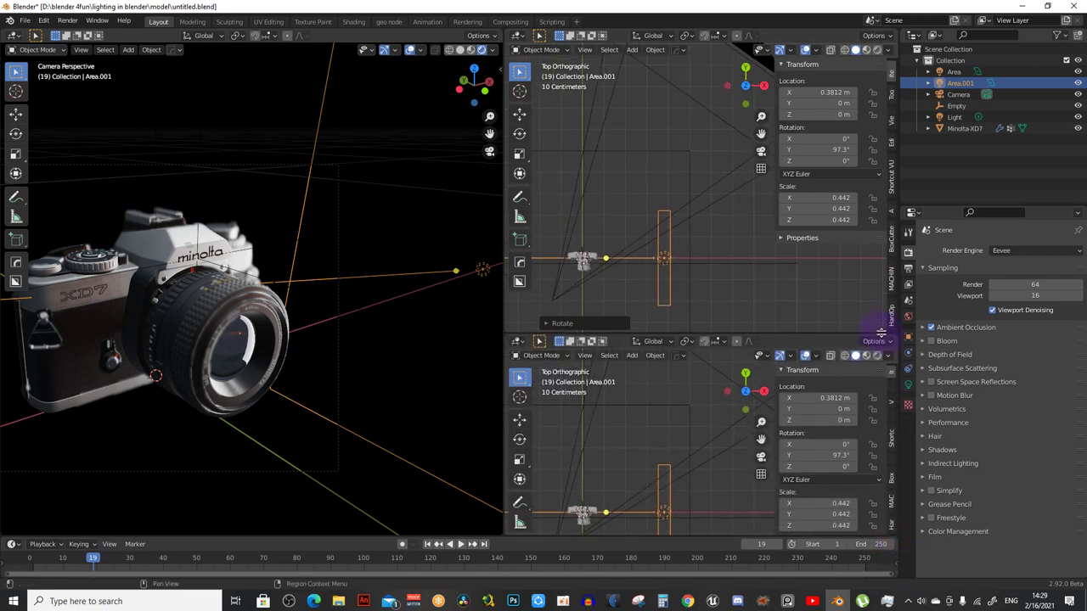
Make the new view Front orthographic and roughly turn and move the light about Z
{"action": "key", "text": "KP_1"}
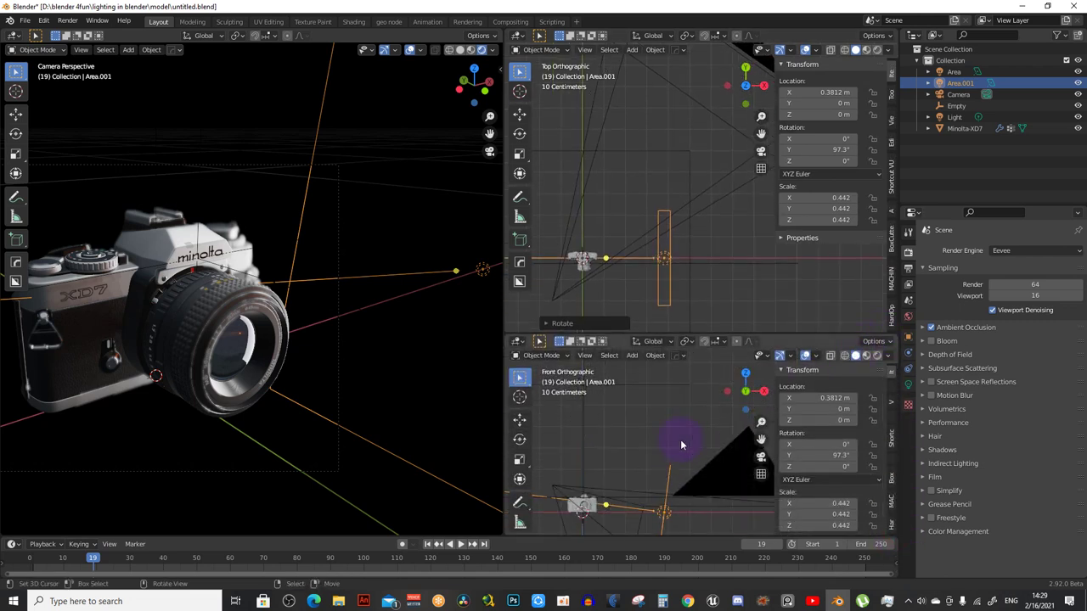
{"action": "middle_click_drag", "start_coordinate": [679, 436], "coordinate": [689, 399], "text": "shift"}
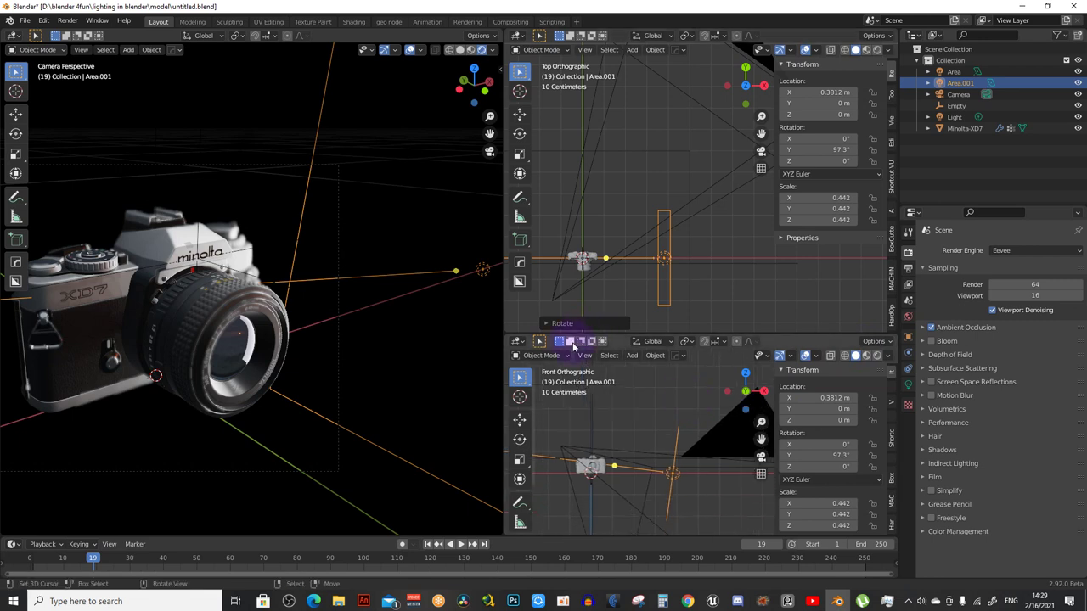
{"action": "middle_click_drag", "start_coordinate": [691, 158], "coordinate": [679, 204], "text": "shift"}
{"action": "key", "text": "r"}
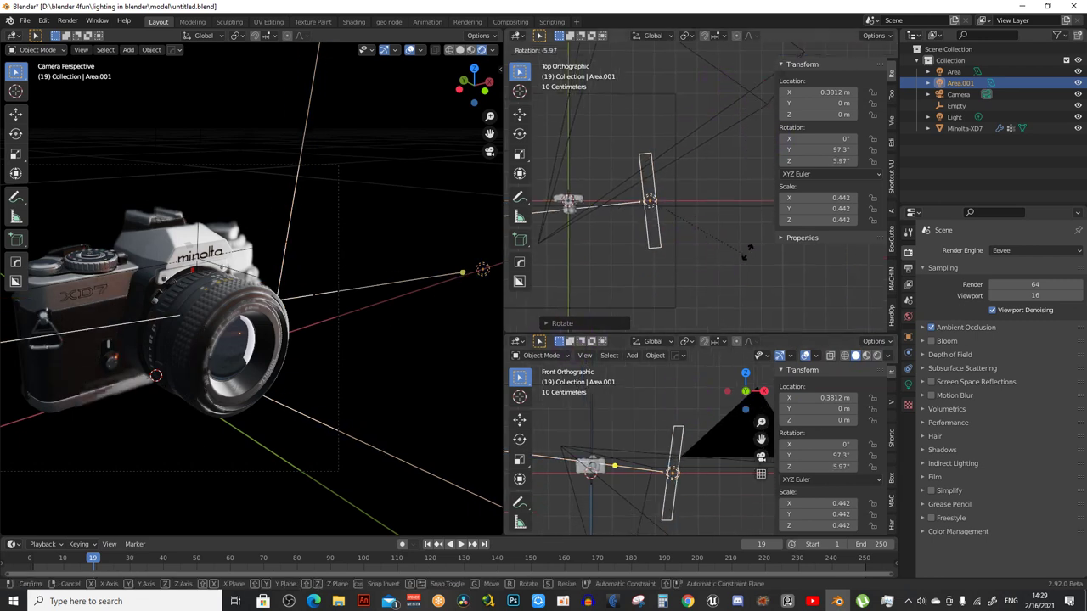
{"action": "left_click", "coordinate": [787, 221]}
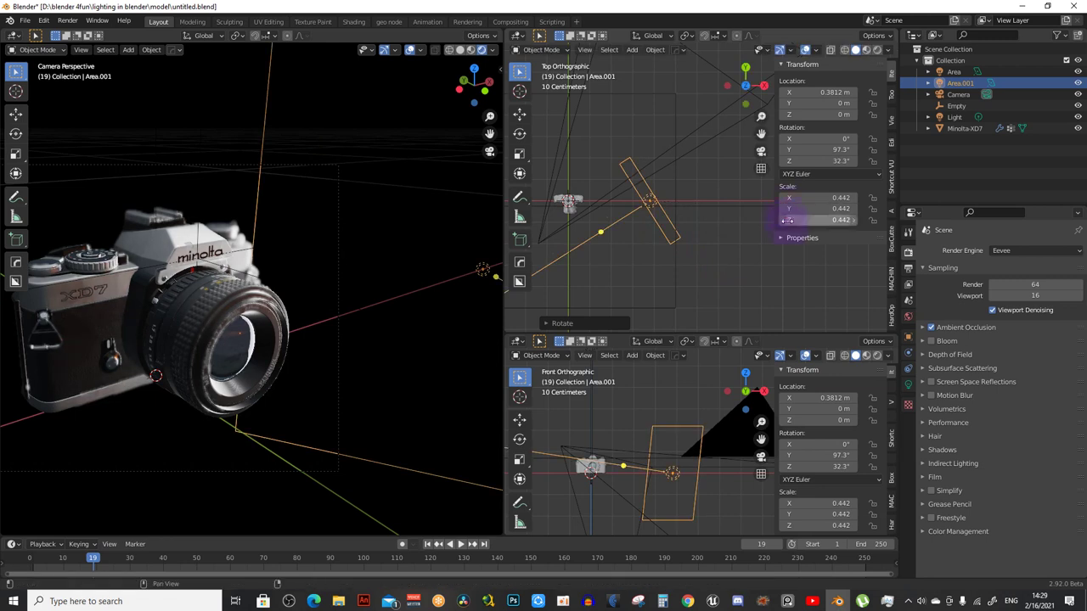
{"action": "key", "text": "g"}
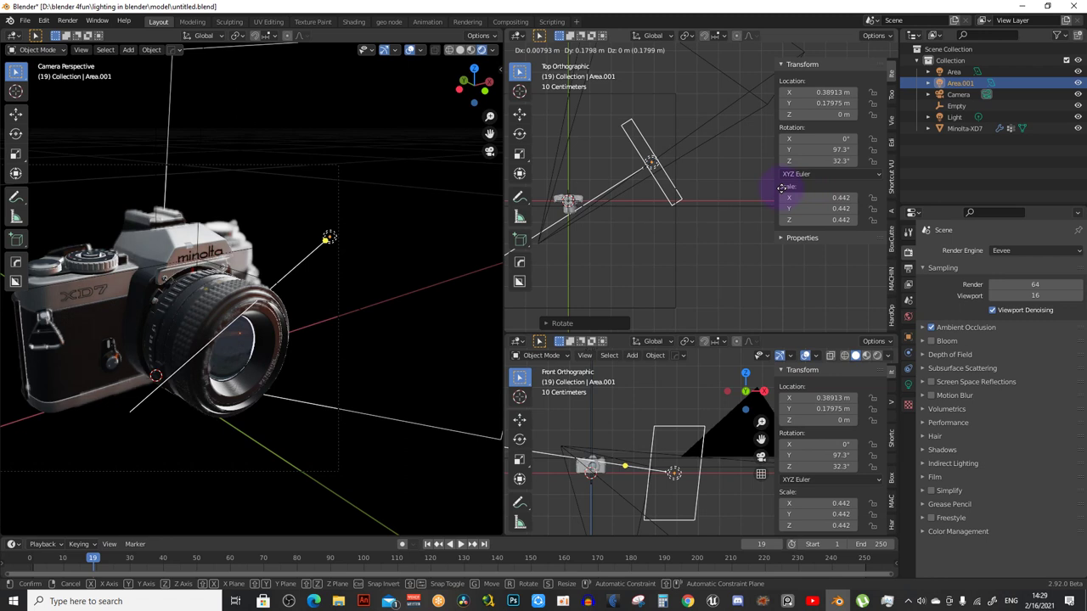
{"action": "left_click", "coordinate": [715, 231]}
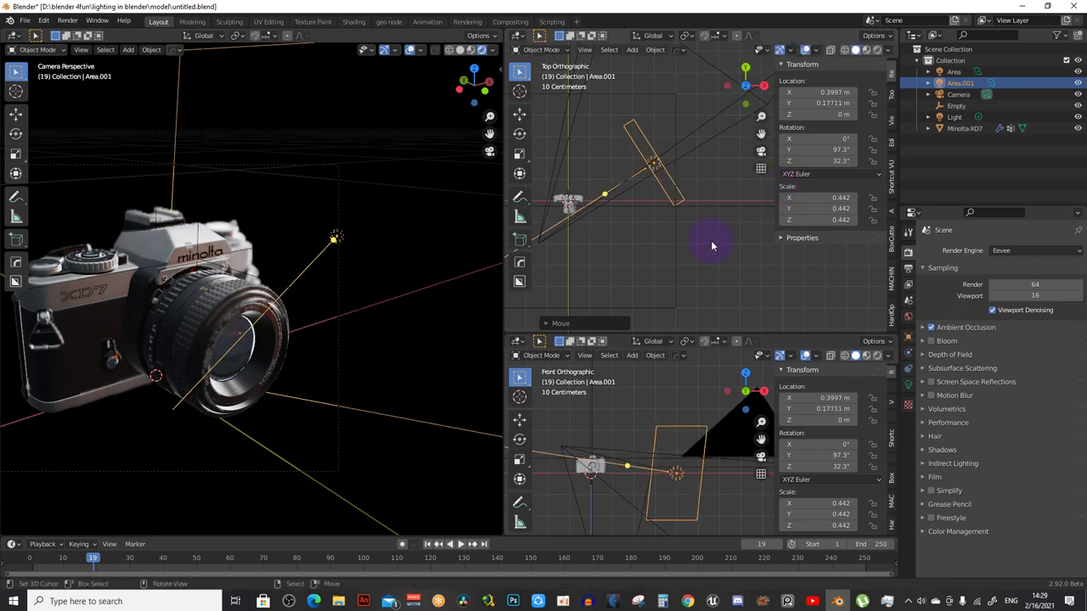
Turn Area.001 to 37.9° about Z and place it at X 0.36 m, Y 0.19 m
{"action": "key", "text": "r"}
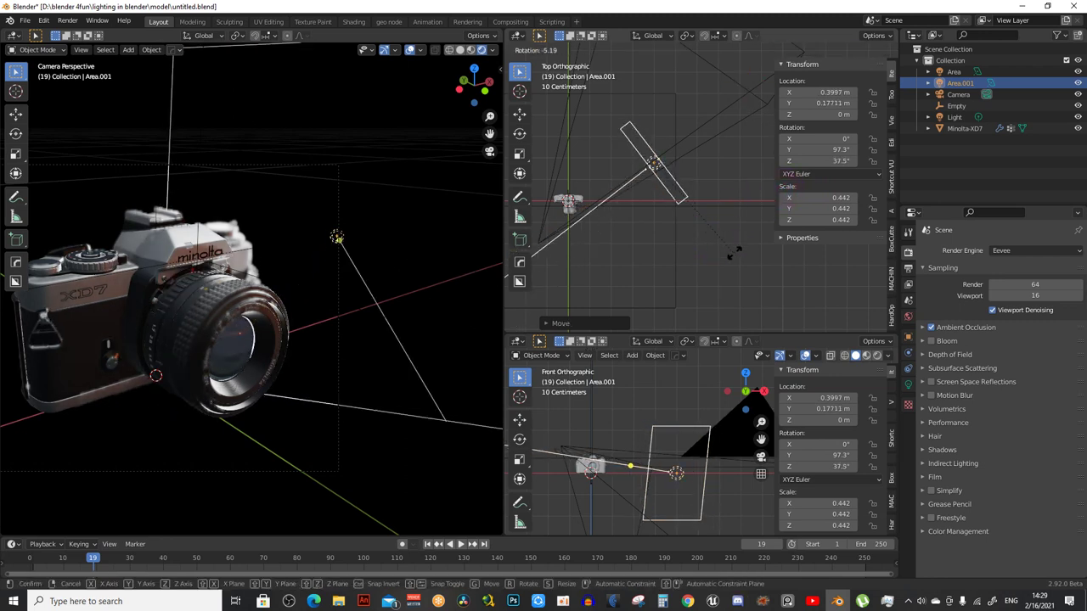
{"action": "left_click", "coordinate": [735, 256]}
{"action": "key", "text": "g"}
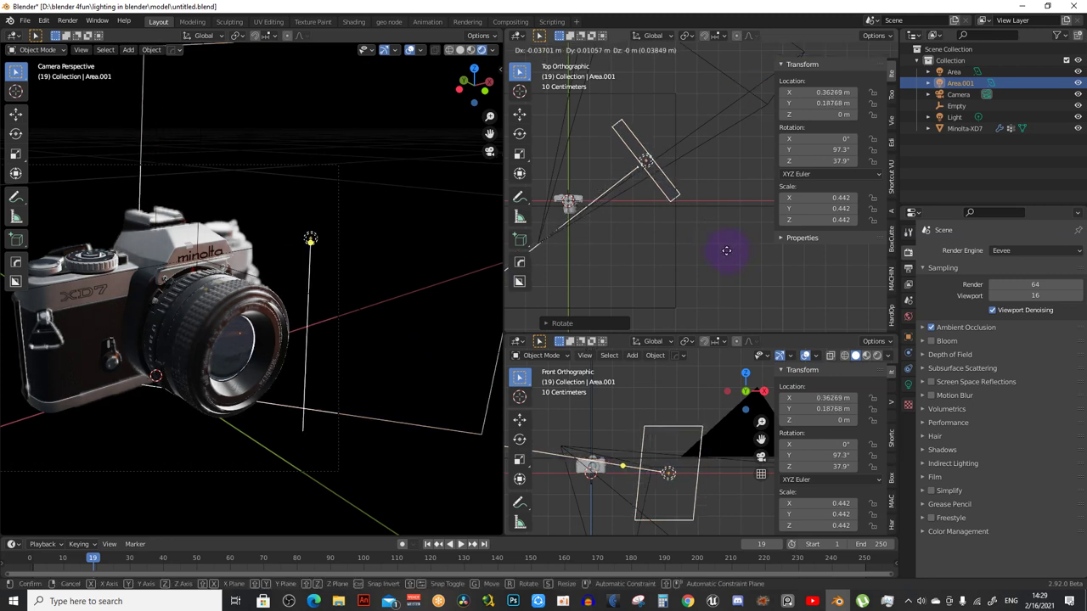
{"action": "left_click", "coordinate": [726, 253]}
{"action": "scroll", "coordinate": [218, 327], "scroll_direction": "up", "scroll_amount": 2}
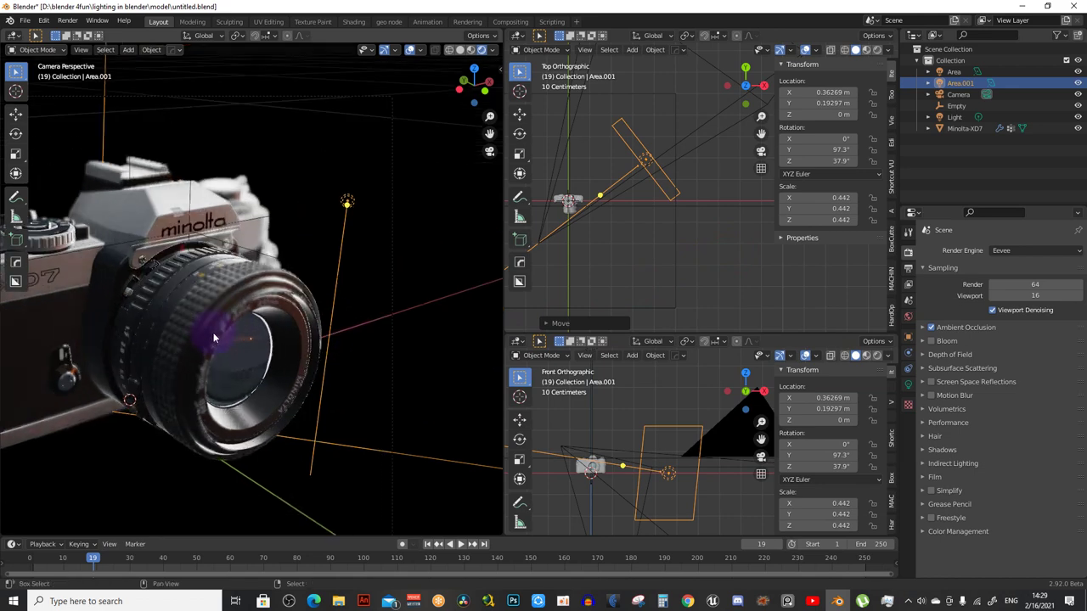
{"action": "scroll", "coordinate": [246, 336], "scroll_direction": "up", "scroll_amount": 2}
{"action": "key", "text": "alt+a"}
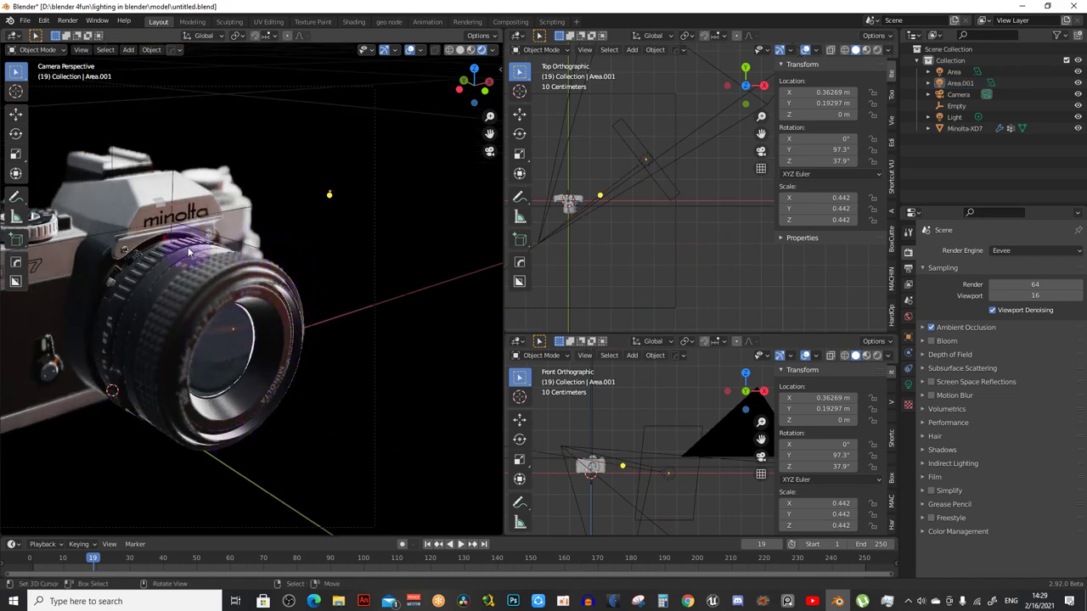
{"action": "middle_click_drag", "start_coordinate": [544, 246], "coordinate": [590, 248], "text": "shift"}
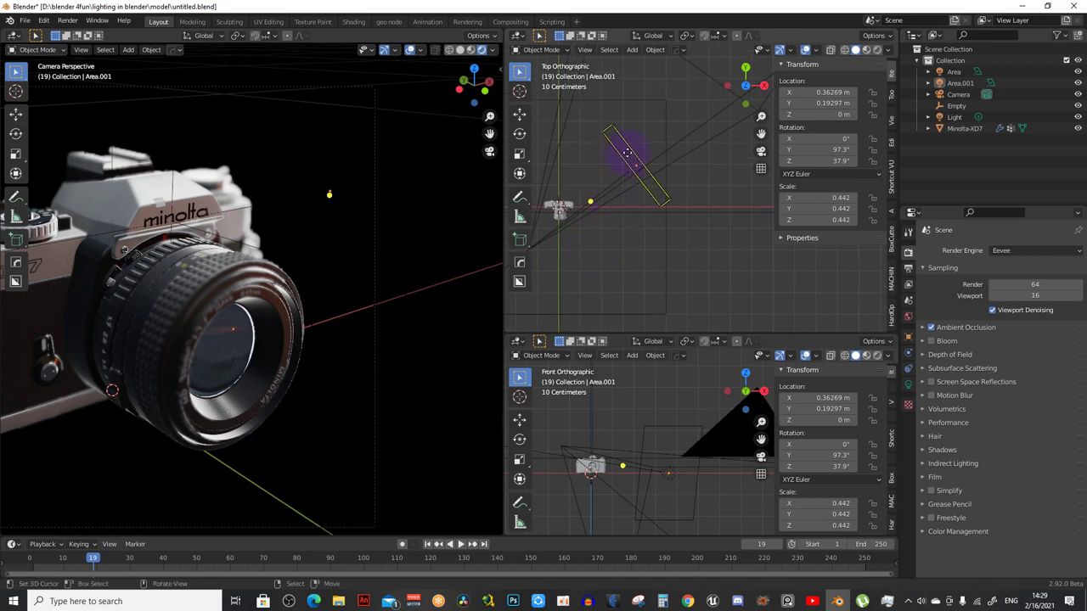
{"action": "left_click", "coordinate": [626, 153]}
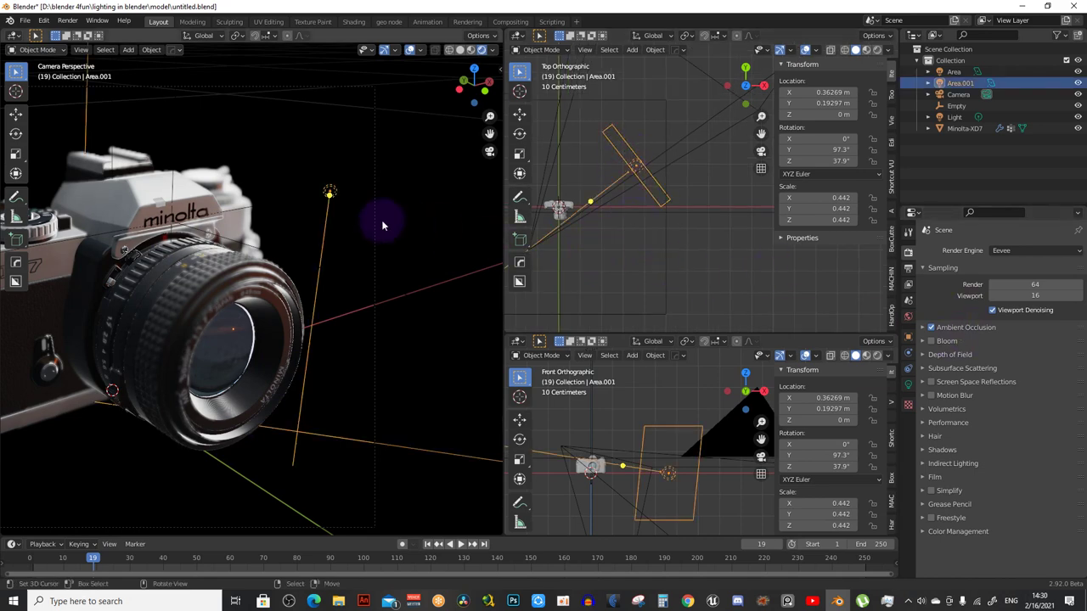
{"action": "scroll", "coordinate": [292, 218], "scroll_direction": "up", "scroll_amount": 3}
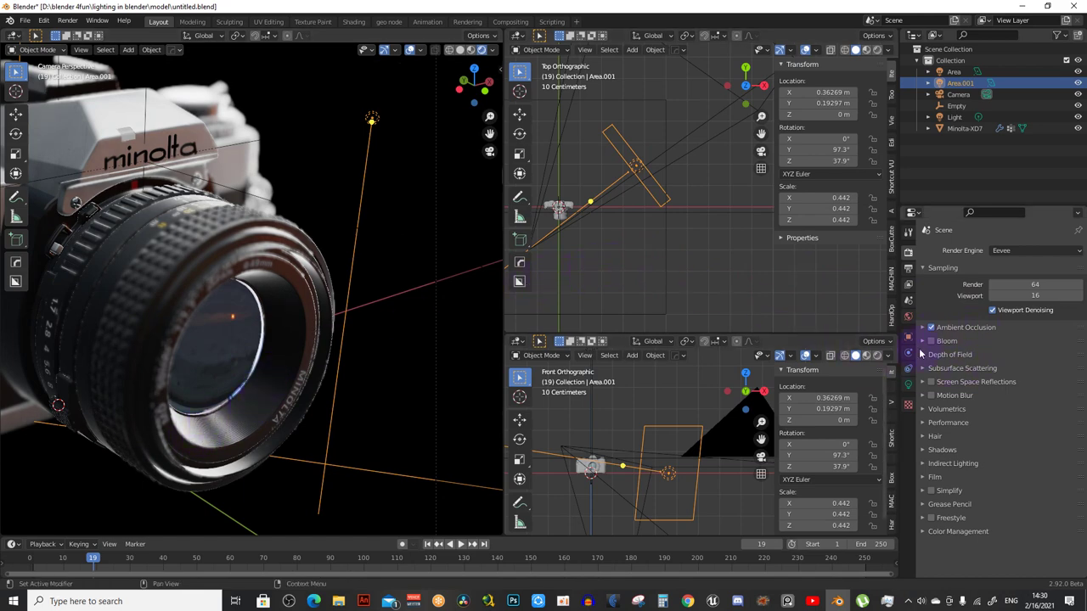
In the original Area light's Shadow settings, enable Contact Shadows
{"action": "left_click", "coordinate": [909, 384]}
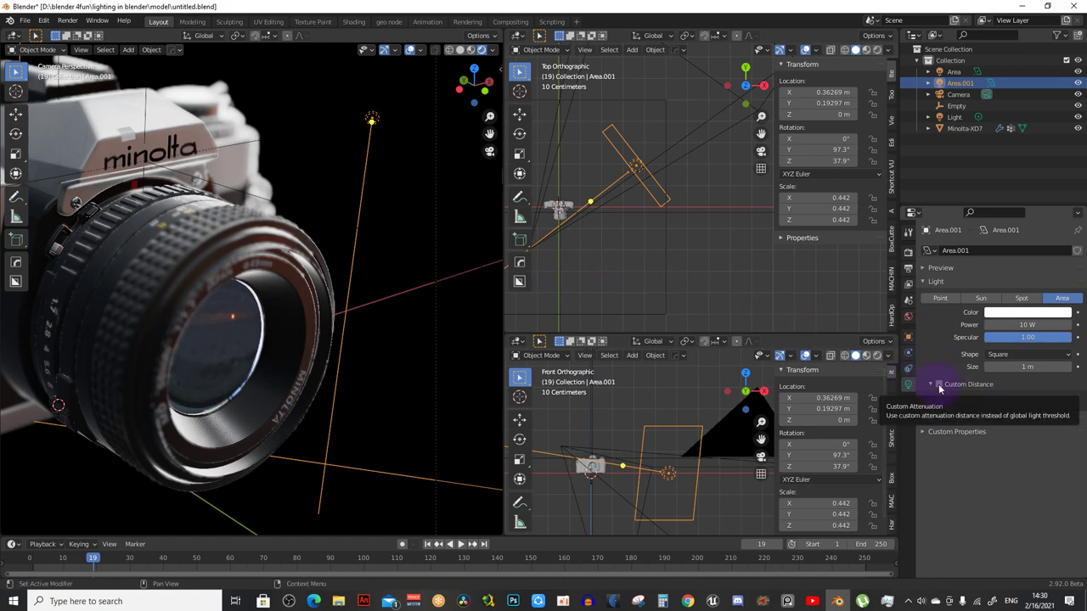
{"action": "left_click", "coordinate": [633, 311]}
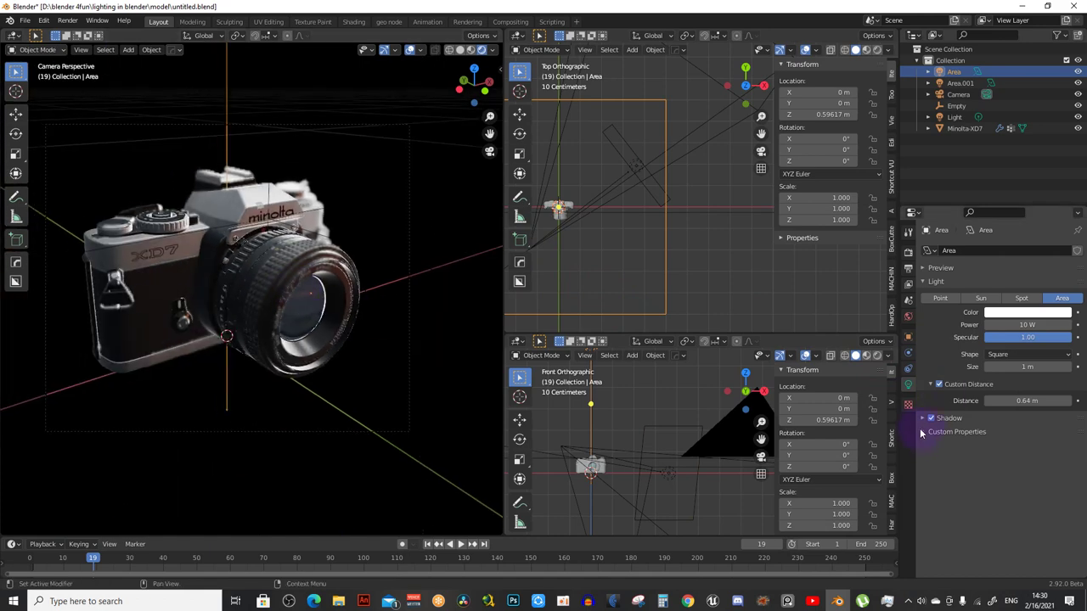
{"action": "left_click", "coordinate": [923, 418]}
{"action": "left_click", "coordinate": [938, 464]}
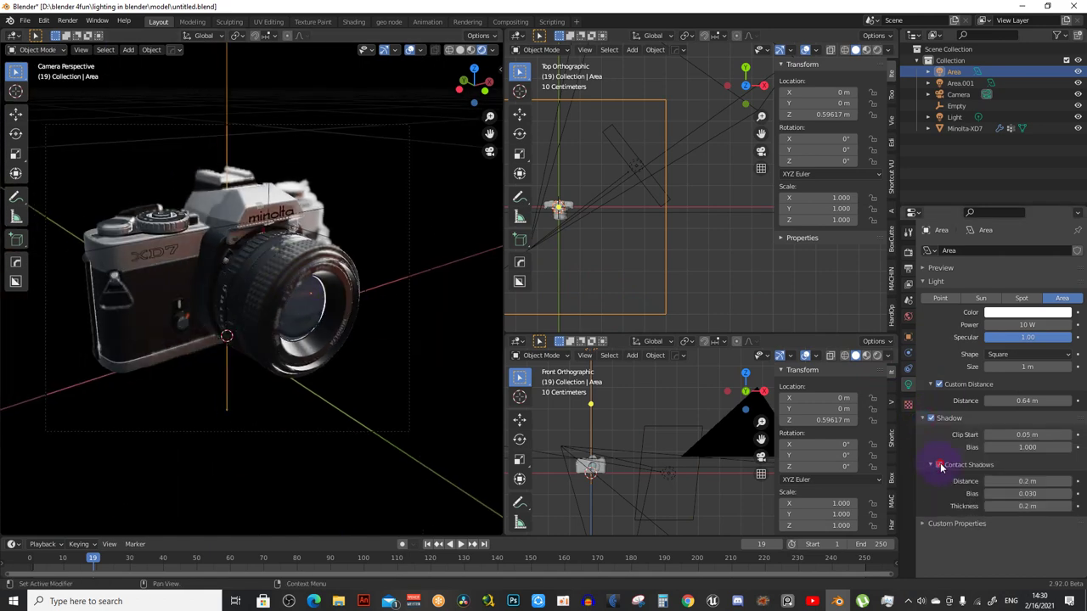
{"action": "scroll", "coordinate": [318, 294], "scroll_direction": "up", "scroll_amount": 5}
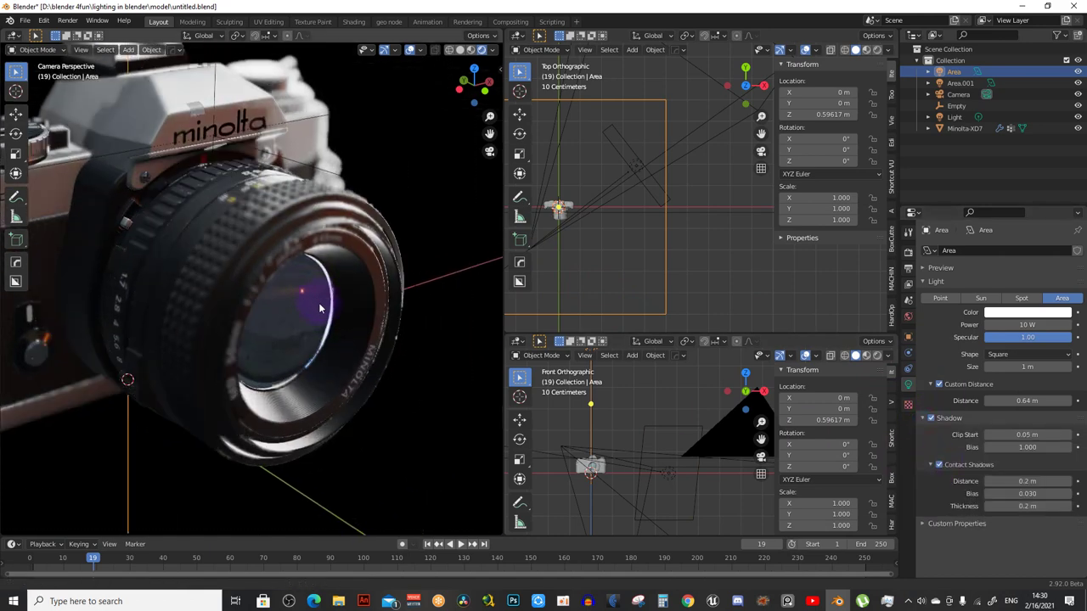
{"action": "middle_click_drag", "start_coordinate": [444, 319], "coordinate": [491, 283]}
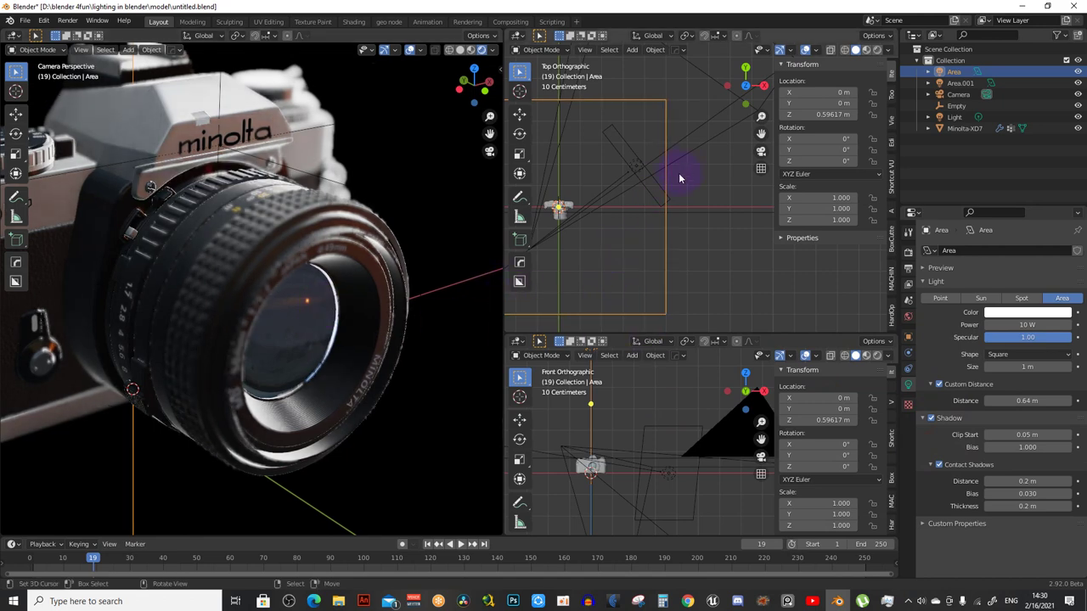
Select Area.001 and enable its Contact Shadows
{"action": "left_click", "coordinate": [648, 197]}
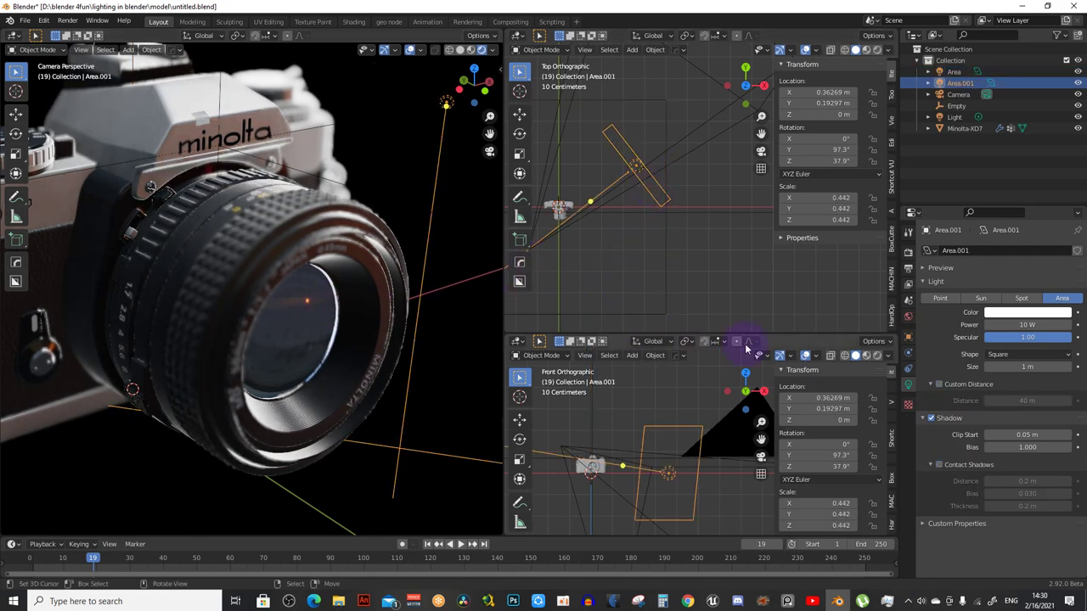
{"action": "left_click", "coordinate": [938, 465]}
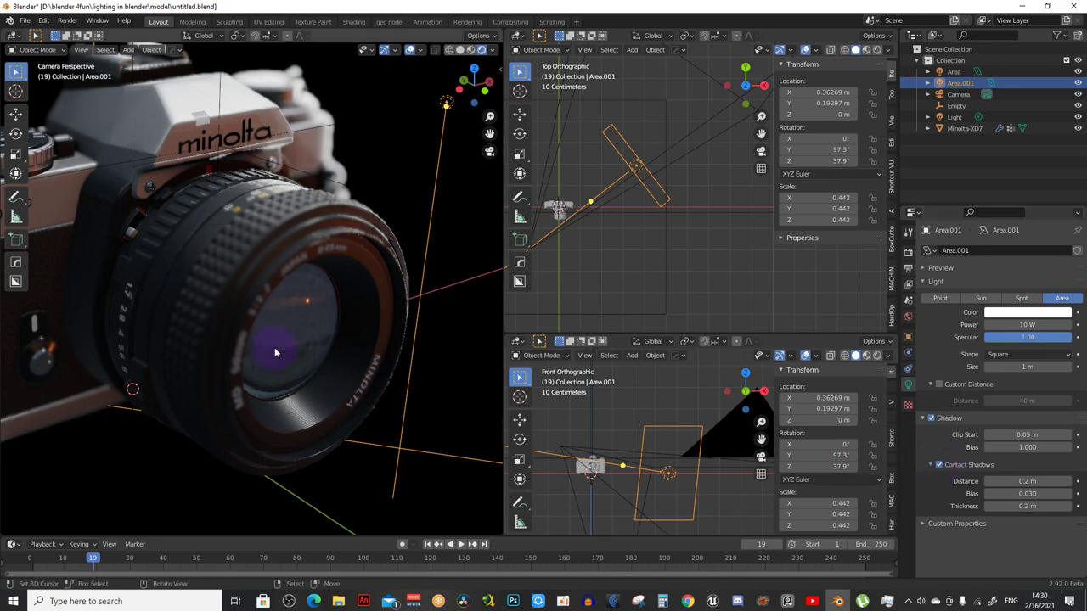
{"action": "mouse_move", "coordinate": [274, 347]}
{"action": "middle_mouse_down"}
{"action": "mouse_move", "coordinate": [256, 281]}
{"action": "mouse_move", "coordinate": [306, 255]}
{"action": "middle_mouse_up"}
{"action": "scroll", "coordinate": [291, 262], "scroll_direction": "up", "scroll_amount": 2}
{"action": "mouse_move", "coordinate": [647, 244]}
{"action": "middle_mouse_down"}
{"action": "mouse_move", "coordinate": [659, 235]}
{"action": "mouse_move", "coordinate": [676, 255]}
{"action": "middle_mouse_up"}
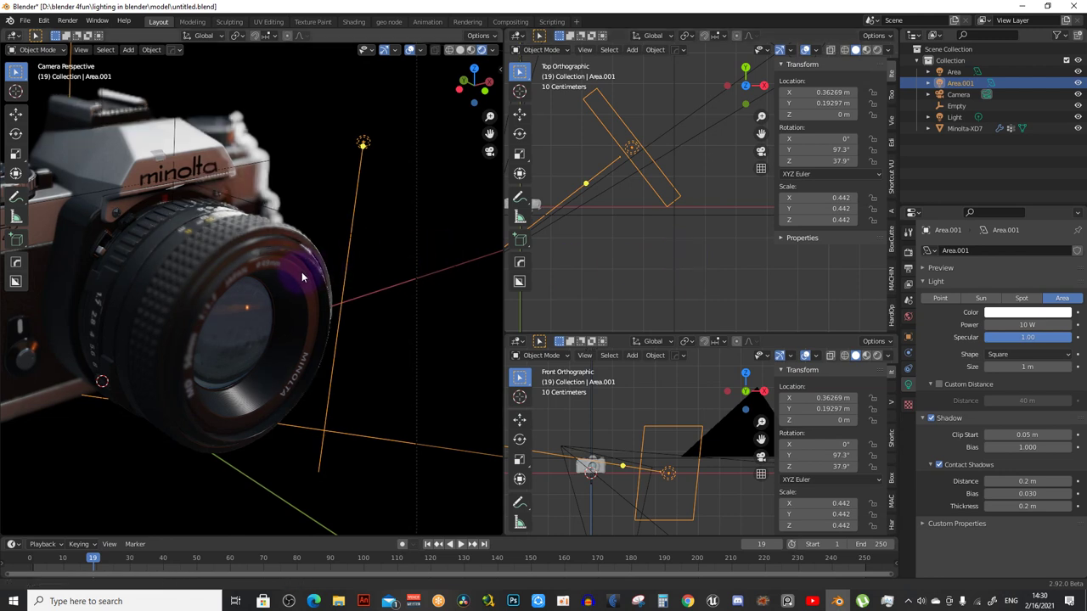
{"action": "middle_click_drag", "start_coordinate": [301, 272], "coordinate": [305, 226]}
{"action": "mouse_move", "coordinate": [315, 388]}
{"action": "middle_mouse_down"}
{"action": "mouse_move", "coordinate": [271, 374]}
{"action": "mouse_move", "coordinate": [340, 334]}
{"action": "mouse_move", "coordinate": [298, 334]}
{"action": "middle_mouse_up"}
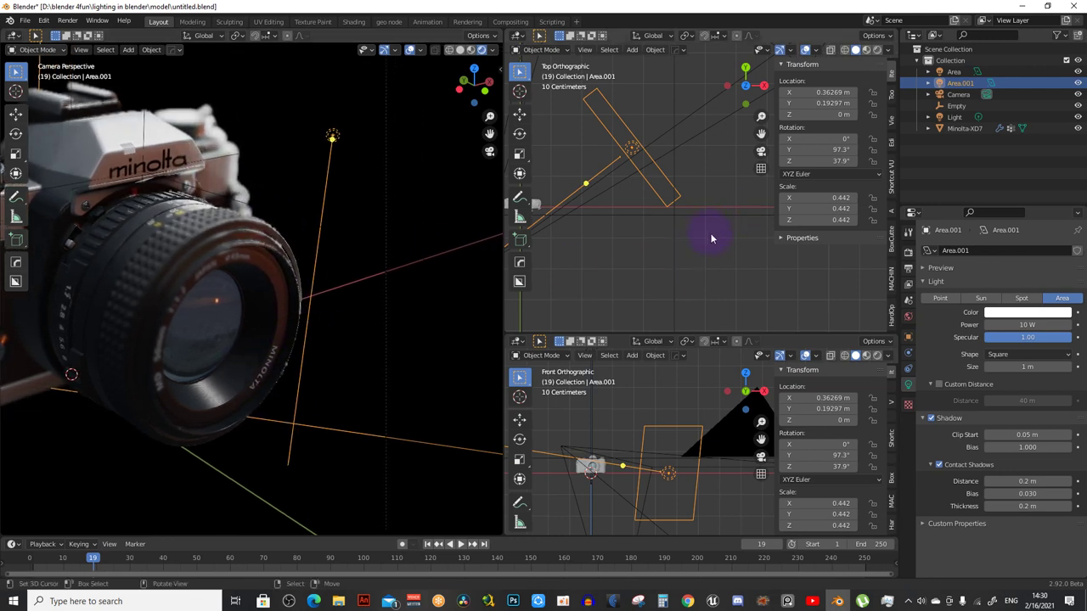
Scale Area.001 up to 0.644 and select the Area light in the front view
{"action": "key", "text": "s"}
{"action": "left_click", "coordinate": [753, 270]}
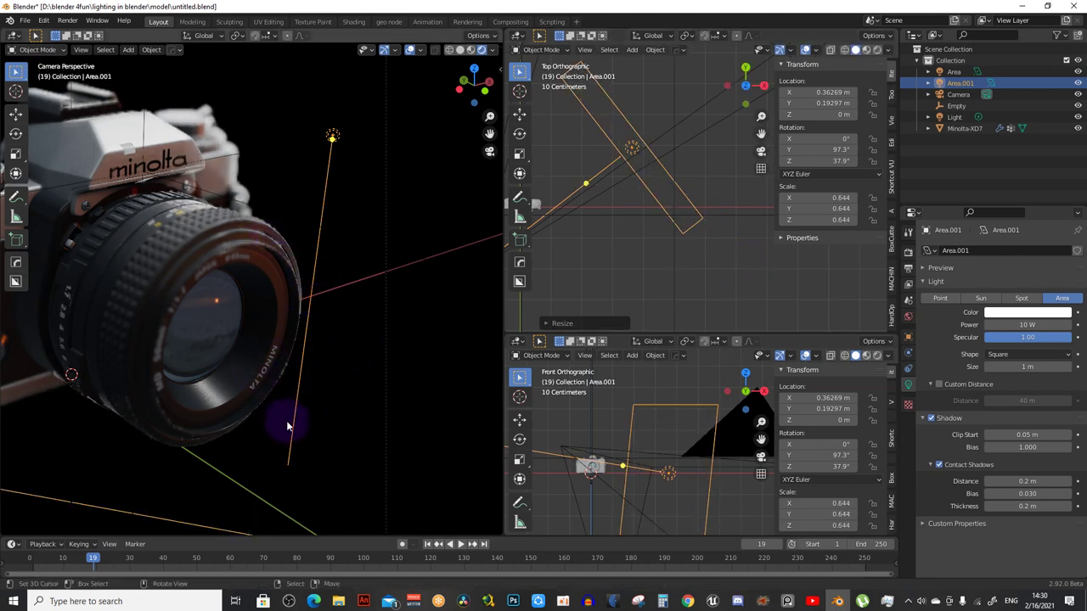
{"action": "mouse_move", "coordinate": [287, 427]}
{"action": "middle_mouse_down"}
{"action": "mouse_move", "coordinate": [303, 388]}
{"action": "mouse_move", "coordinate": [295, 231]}
{"action": "middle_mouse_up"}
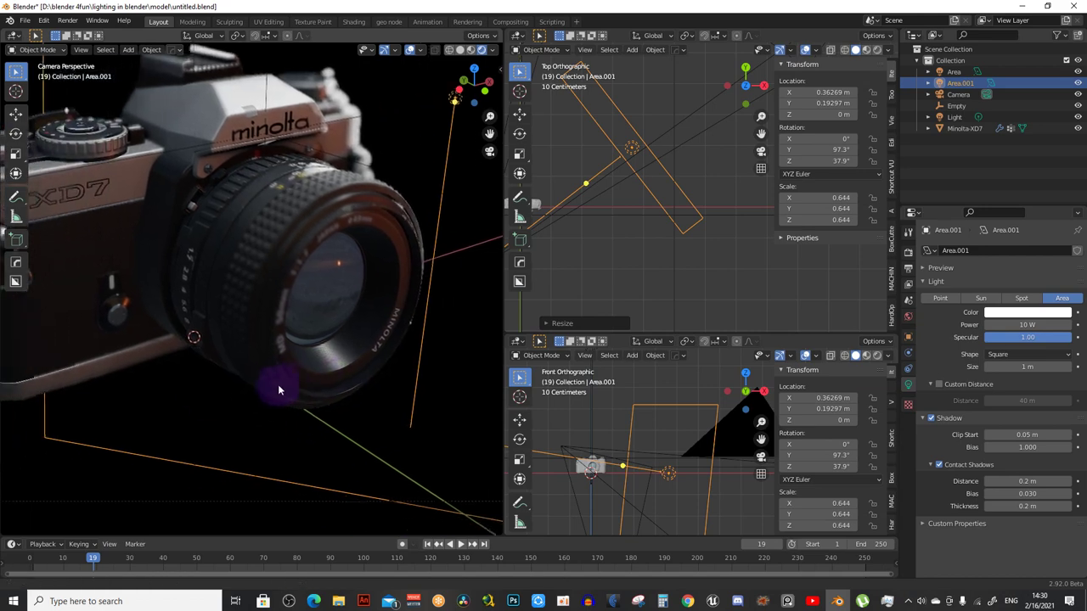
{"action": "mouse_move", "coordinate": [243, 409]}
{"action": "middle_mouse_down"}
{"action": "mouse_move", "coordinate": [279, 383]}
{"action": "mouse_move", "coordinate": [230, 376]}
{"action": "mouse_move", "coordinate": [441, 317]}
{"action": "middle_mouse_up"}
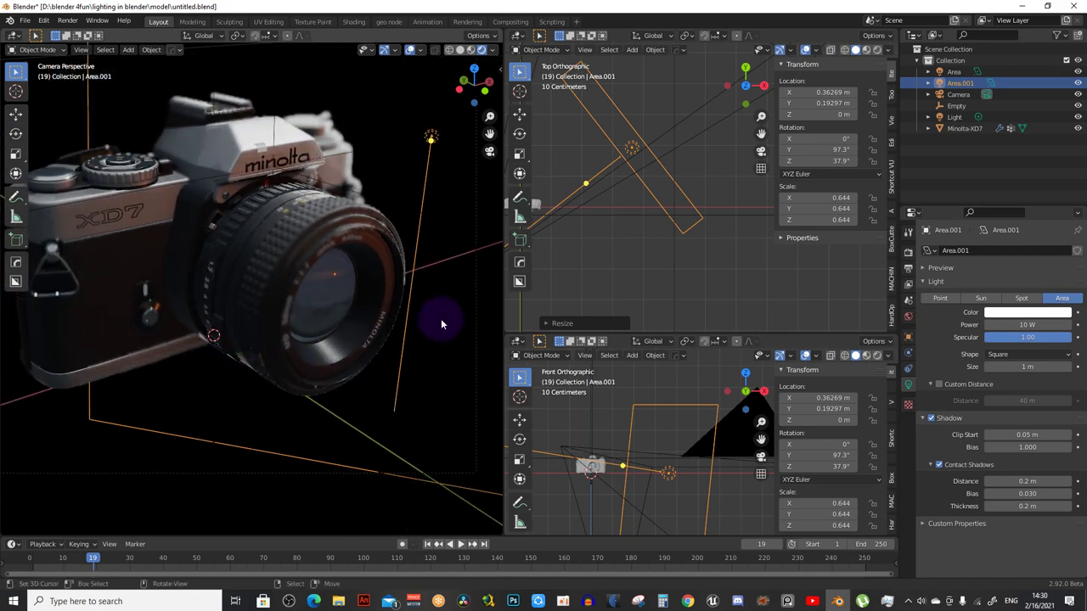
{"action": "middle_click_drag", "start_coordinate": [265, 369], "coordinate": [267, 310]}
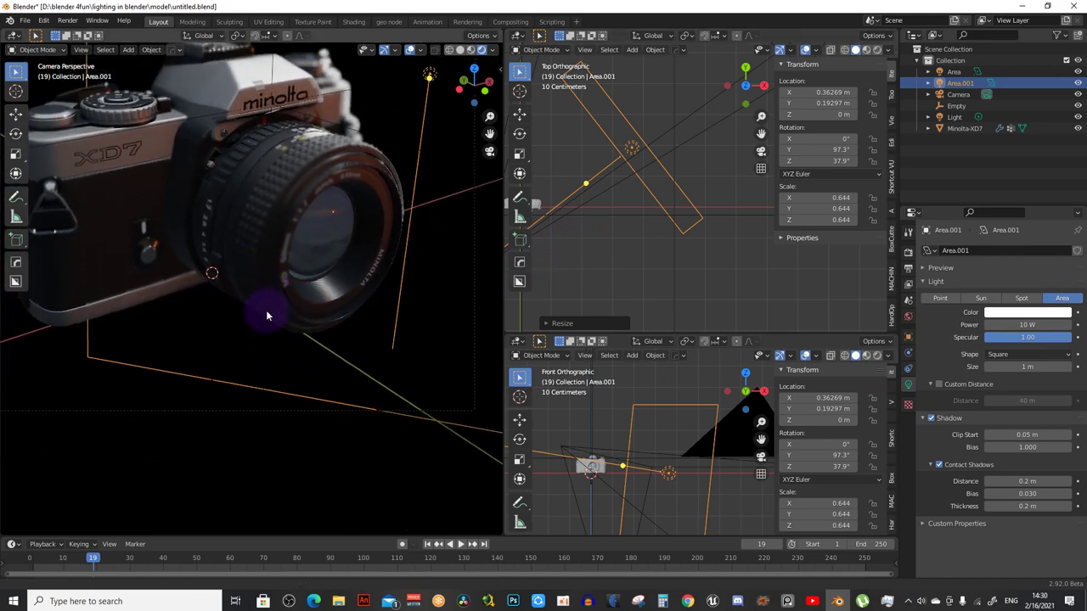
{"action": "scroll", "coordinate": [359, 339], "scroll_direction": "down", "scroll_amount": 3}
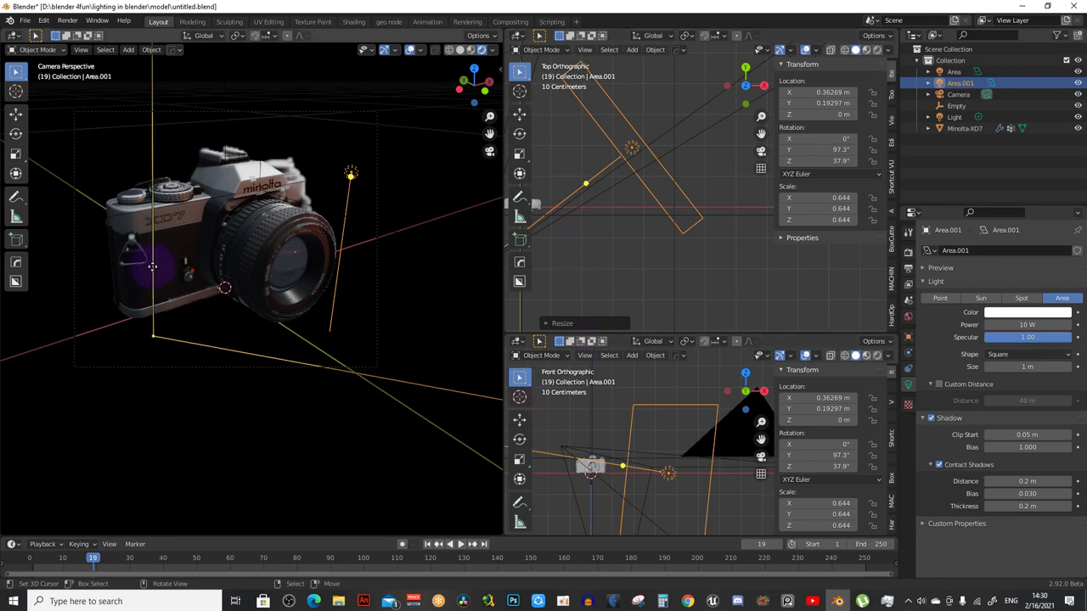
{"action": "middle_click_drag", "start_coordinate": [146, 218], "coordinate": [218, 243]}
{"action": "scroll", "coordinate": [601, 467], "scroll_direction": "down", "scroll_amount": 3}
{"action": "middle_click_drag", "start_coordinate": [629, 463], "coordinate": [614, 448], "text": "shift"}
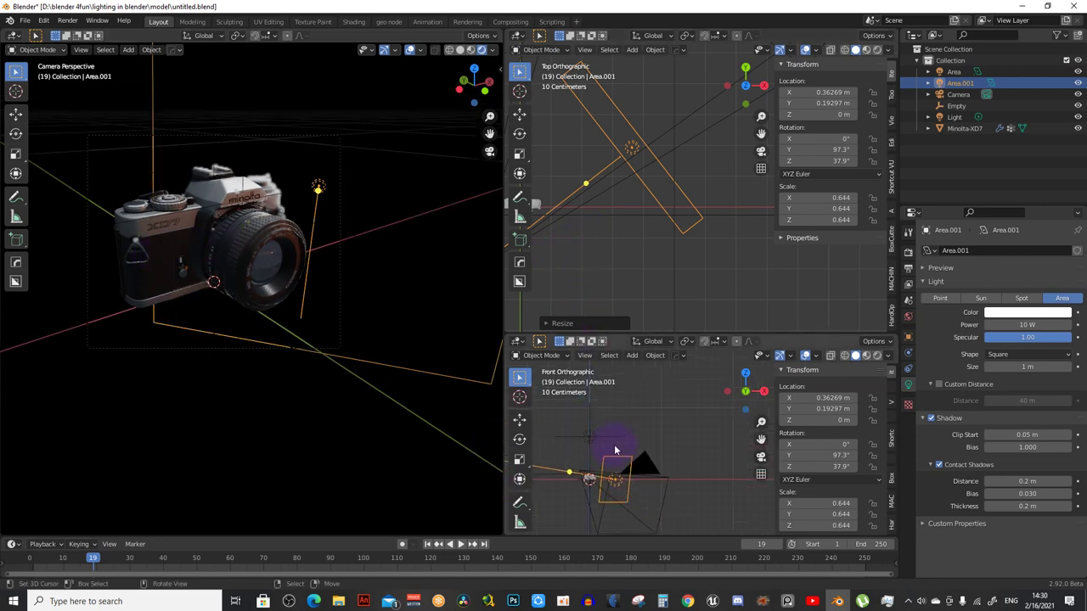
{"action": "left_click_drag", "start_coordinate": [639, 456], "coordinate": [632, 450]}
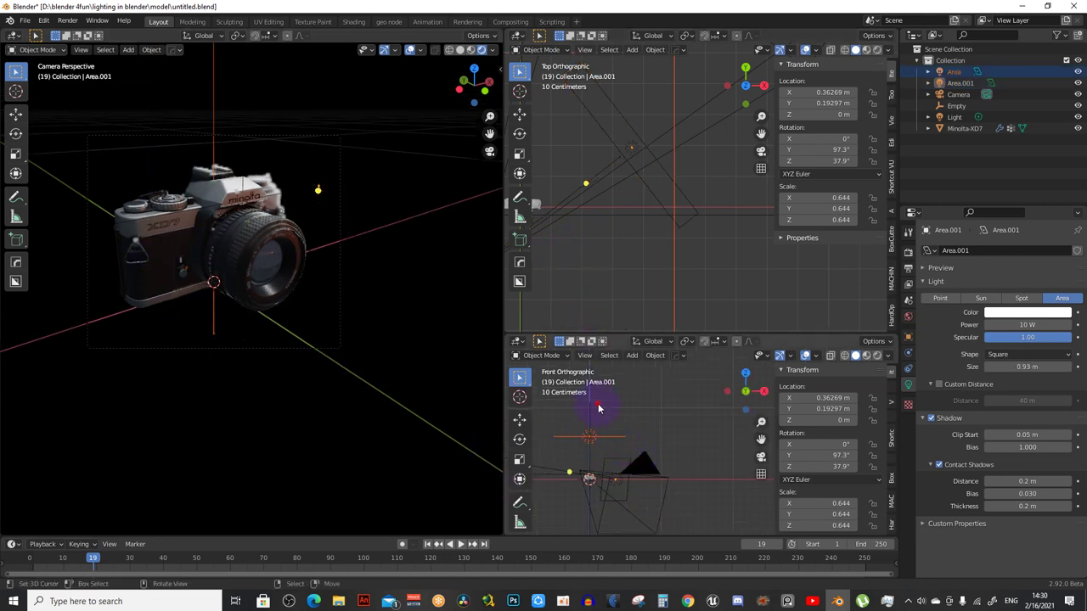
{"action": "middle_click_drag", "start_coordinate": [626, 444], "coordinate": [631, 452], "text": "shift"}
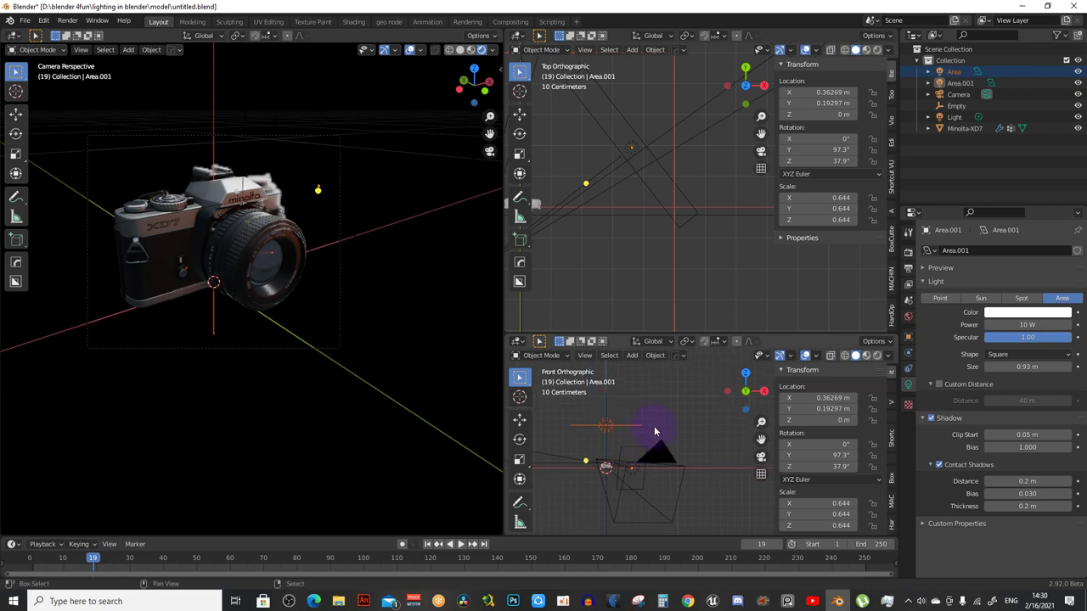
Duplicate the Area light, rotate the copy, and lower it about 1.2 m along Z
{"action": "key", "text": "shift+d"}
{"action": "key", "text": "r"}
{"action": "type", "text": "180"}
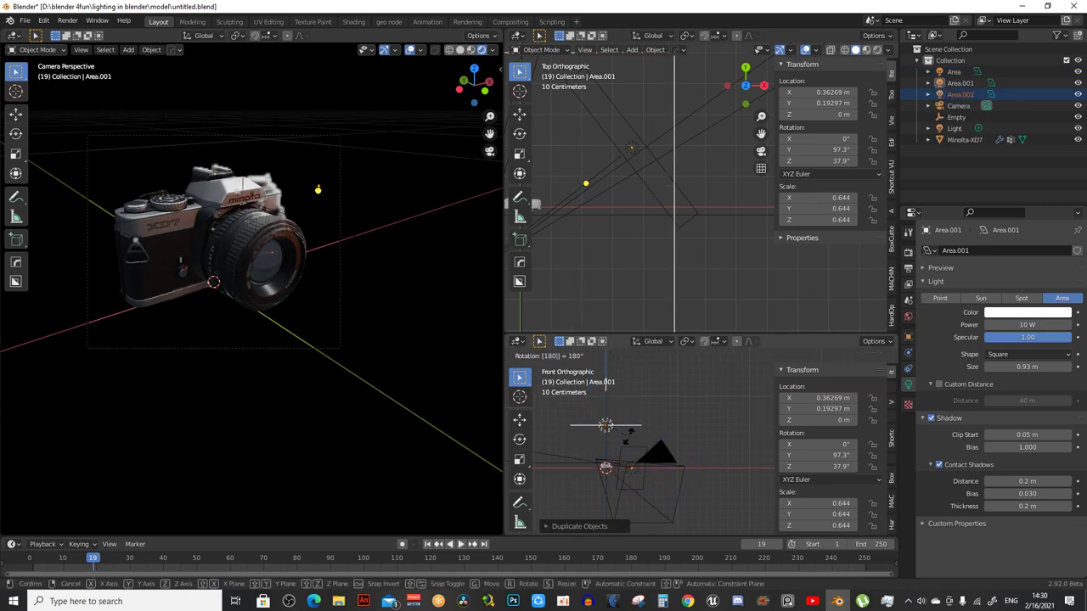
{"action": "left_click", "coordinate": [629, 441]}
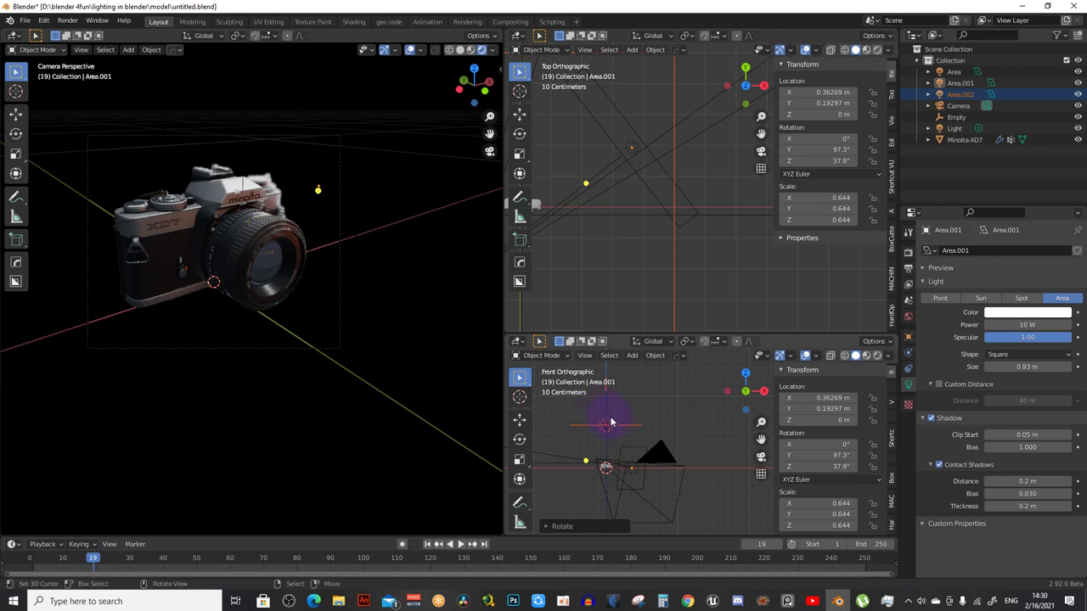
{"action": "key", "text": "g"}
{"action": "key", "text": "z"}
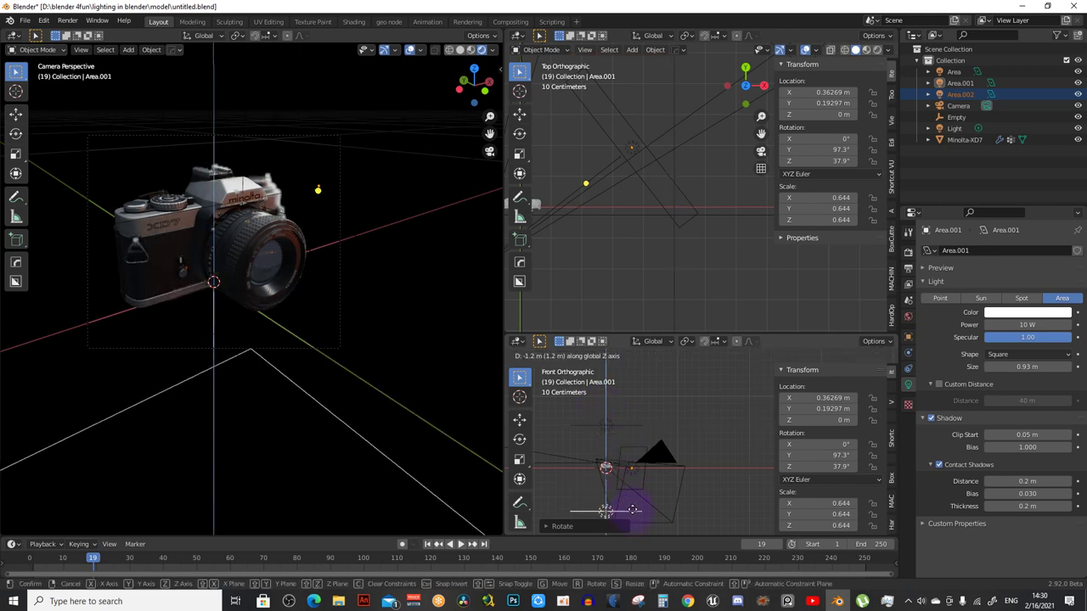
{"action": "left_click", "coordinate": [640, 509]}
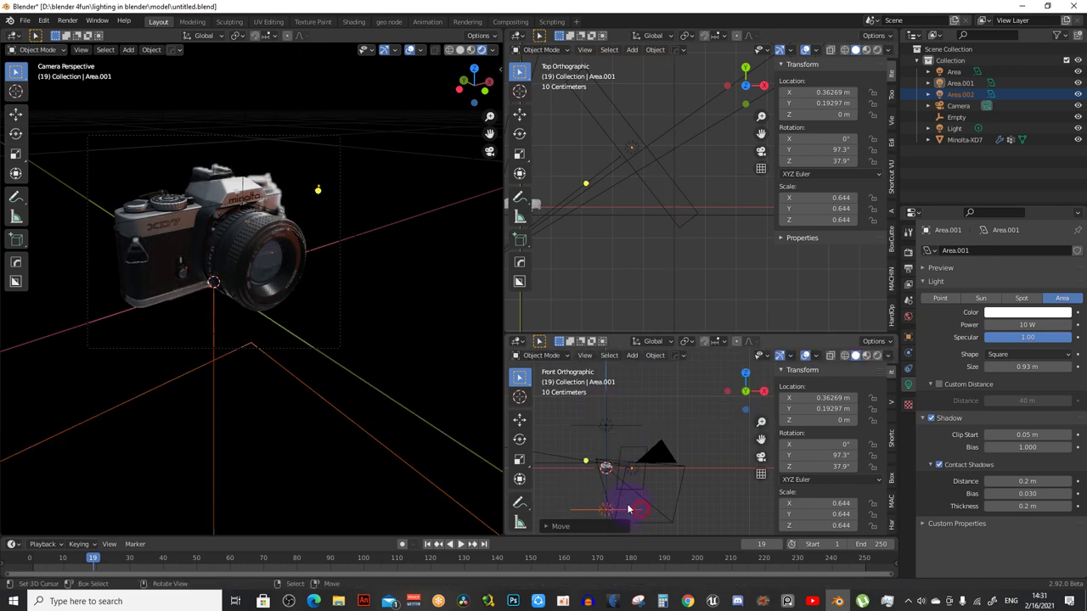
{"action": "scroll", "coordinate": [310, 382], "scroll_direction": "up", "scroll_amount": 2}
{"action": "scroll", "coordinate": [298, 373], "scroll_direction": "up", "scroll_amount": 2}
{"action": "mouse_move", "coordinate": [297, 374]}
{"action": "middle_mouse_down"}
{"action": "mouse_move", "coordinate": [292, 361]}
{"action": "mouse_move", "coordinate": [306, 360]}
{"action": "mouse_move", "coordinate": [251, 330]}
{"action": "mouse_move", "coordinate": [292, 324]}
{"action": "mouse_move", "coordinate": [204, 340]}
{"action": "middle_mouse_up"}
{"action": "scroll", "coordinate": [239, 318], "scroll_direction": "up", "scroll_amount": 3}
{"action": "scroll", "coordinate": [263, 339], "scroll_direction": "down", "scroll_amount": 3}
{"action": "scroll", "coordinate": [315, 360], "scroll_direction": "up", "scroll_amount": 4}
Select Area.001 and set its Power to 15 W
{"action": "scroll", "coordinate": [315, 360], "scroll_direction": "down", "scroll_amount": 2}
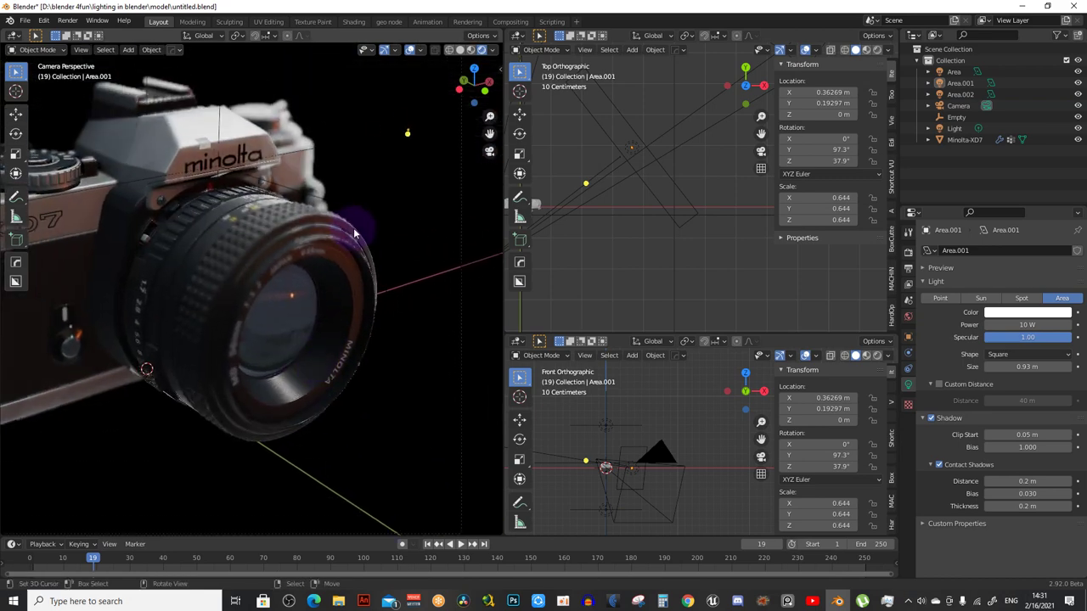
{"action": "mouse_move", "coordinate": [360, 265]}
{"action": "middle_mouse_down"}
{"action": "mouse_move", "coordinate": [331, 245]}
{"action": "mouse_move", "coordinate": [344, 253]}
{"action": "middle_mouse_up"}
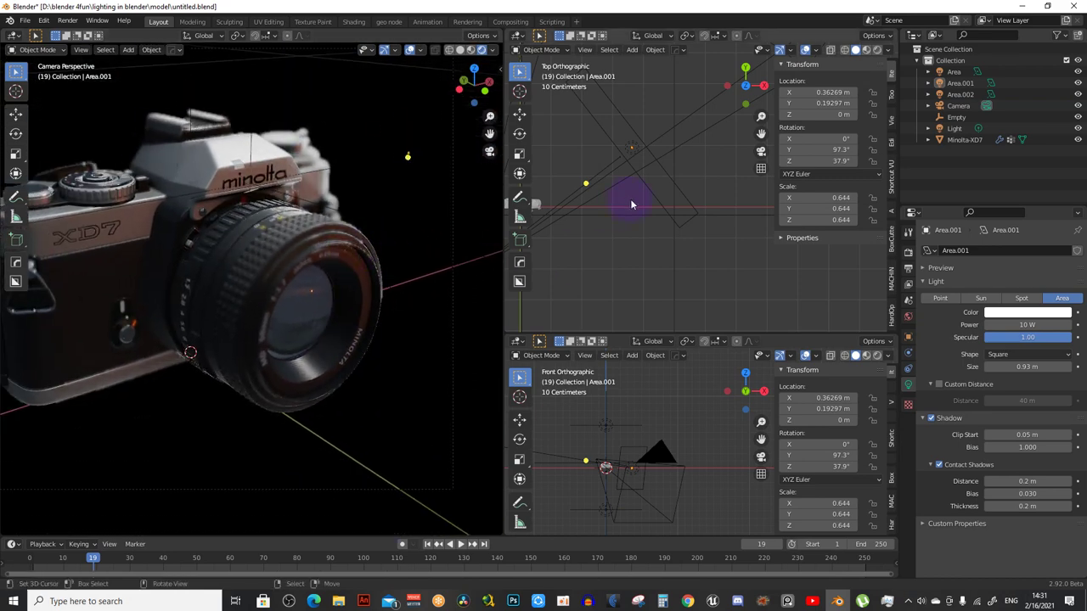
{"action": "left_click", "coordinate": [656, 199]}
{"action": "scroll", "coordinate": [643, 250], "scroll_direction": "down", "scroll_amount": 2}
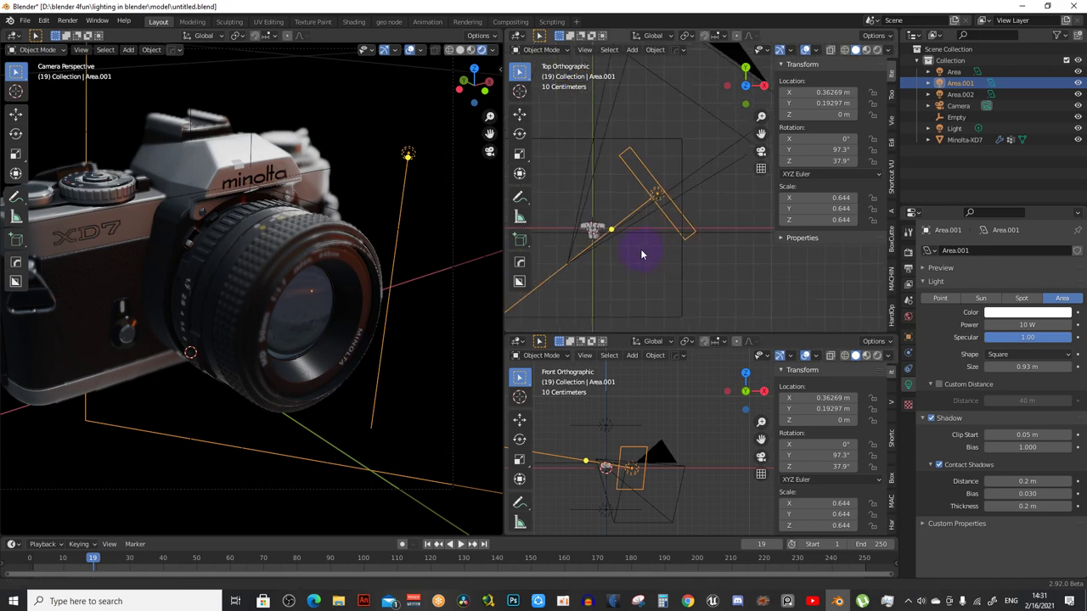
{"action": "middle_click_drag", "start_coordinate": [642, 250], "coordinate": [594, 271], "text": "shift"}
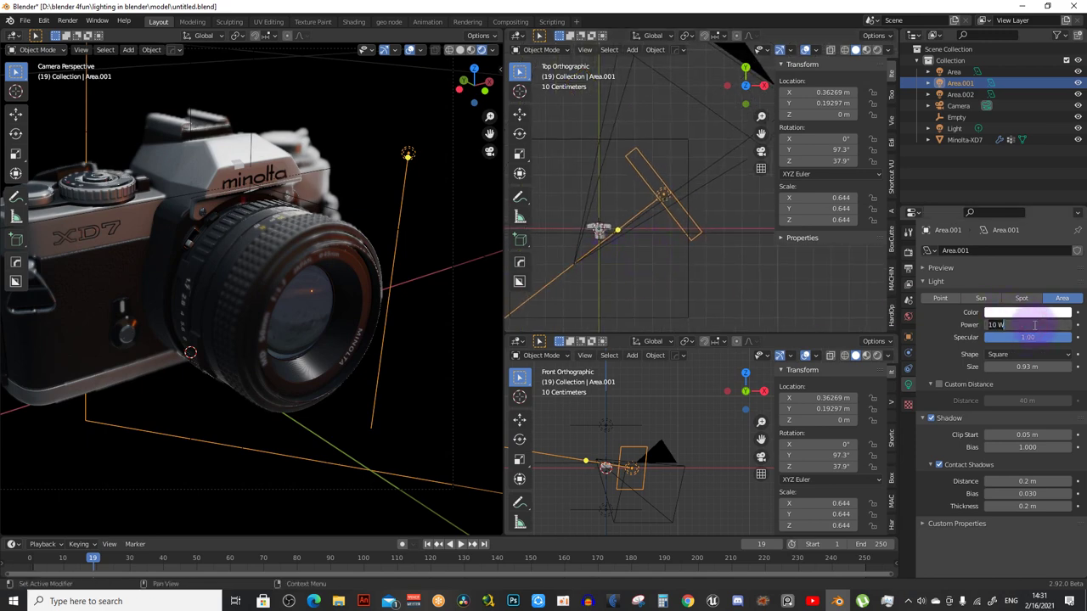
{"action": "type", "text": "15"}
{"action": "key", "text": "Return"}
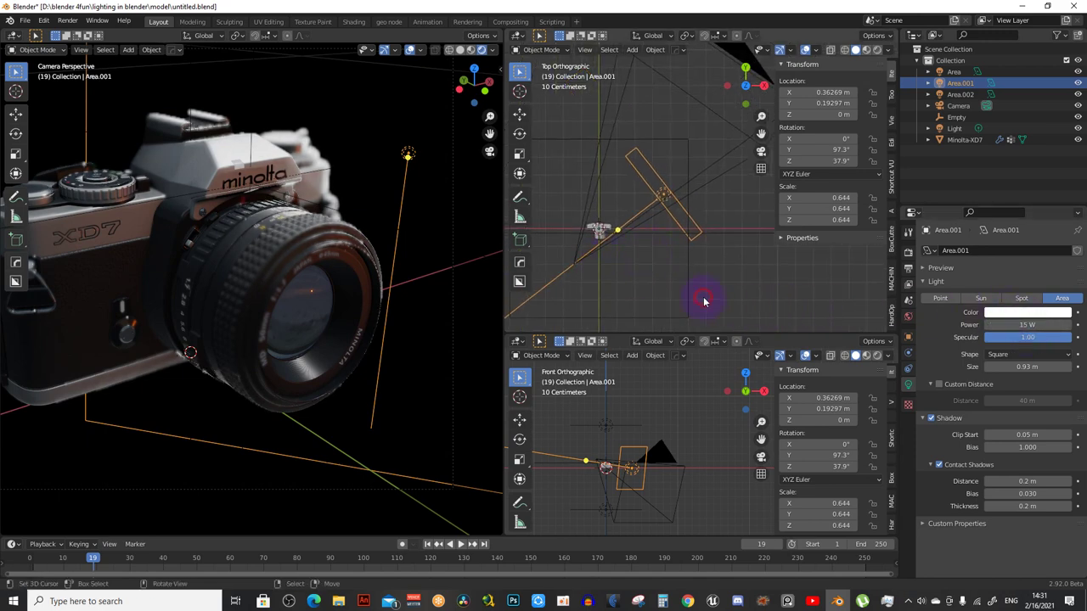
{"action": "scroll", "coordinate": [300, 216], "scroll_direction": "down", "scroll_amount": 3}
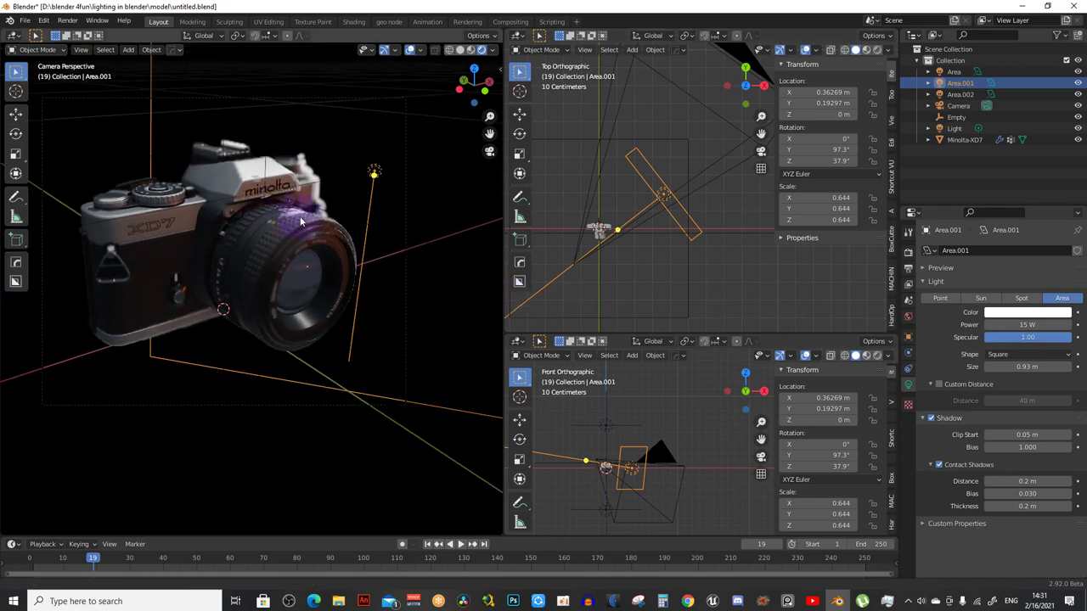
Orbit around the camera model to check the brighter lighting from several angles
{"action": "middle_click_drag", "start_coordinate": [300, 216], "coordinate": [249, 241]}
{"action": "scroll", "coordinate": [276, 261], "scroll_direction": "down", "scroll_amount": 2}
{"action": "scroll", "coordinate": [276, 261], "scroll_direction": "up", "scroll_amount": 2}
{"action": "scroll", "coordinate": [265, 263], "scroll_direction": "up", "scroll_amount": 1}
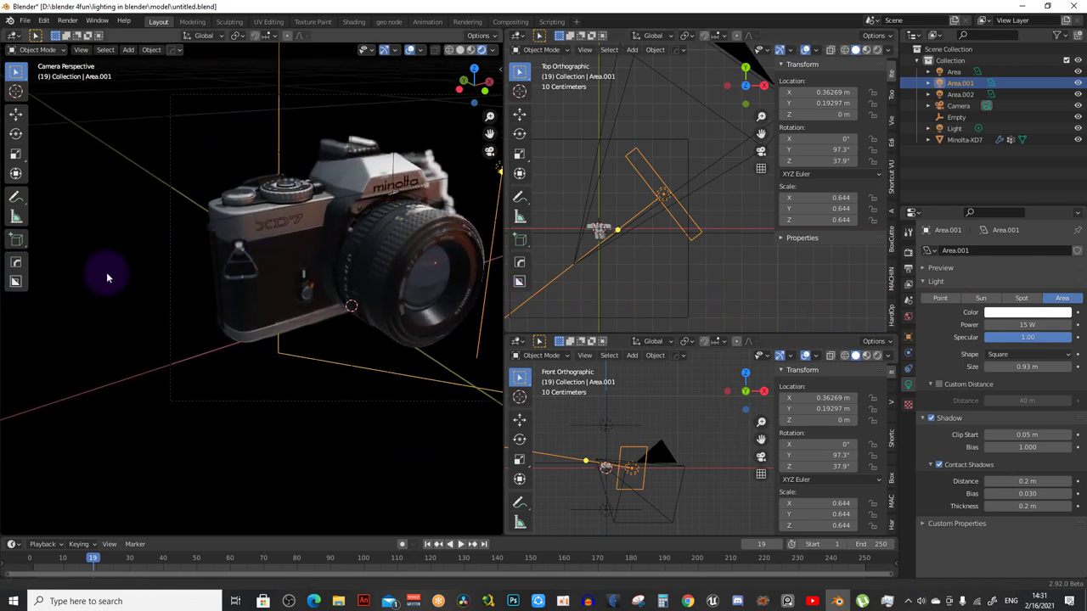
{"action": "middle_click_drag", "start_coordinate": [106, 272], "coordinate": [19, 309]}
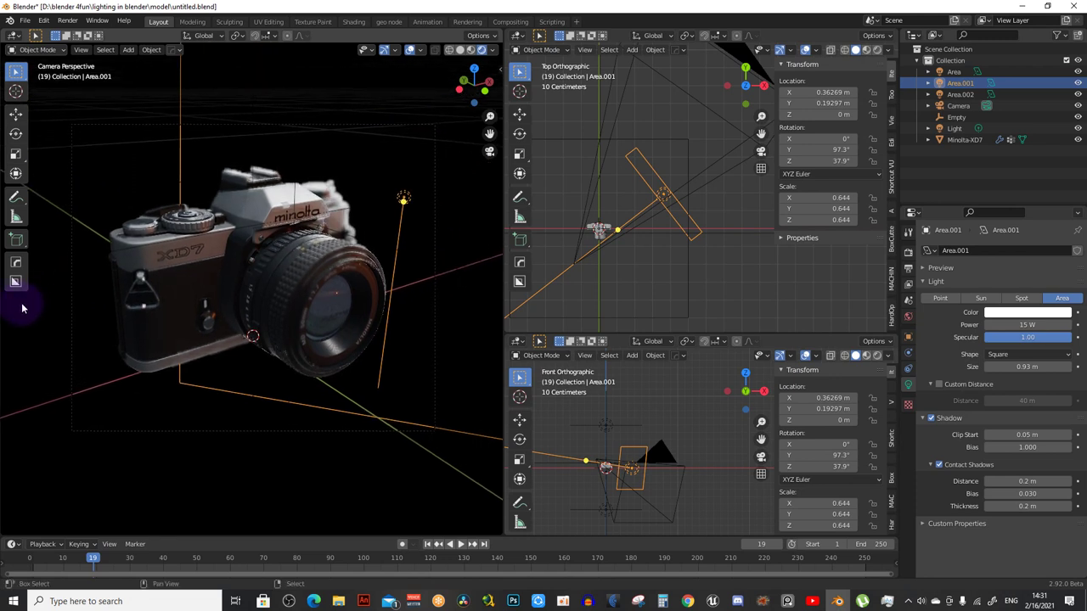
{"action": "middle_click_drag", "start_coordinate": [25, 308], "coordinate": [260, 310]}
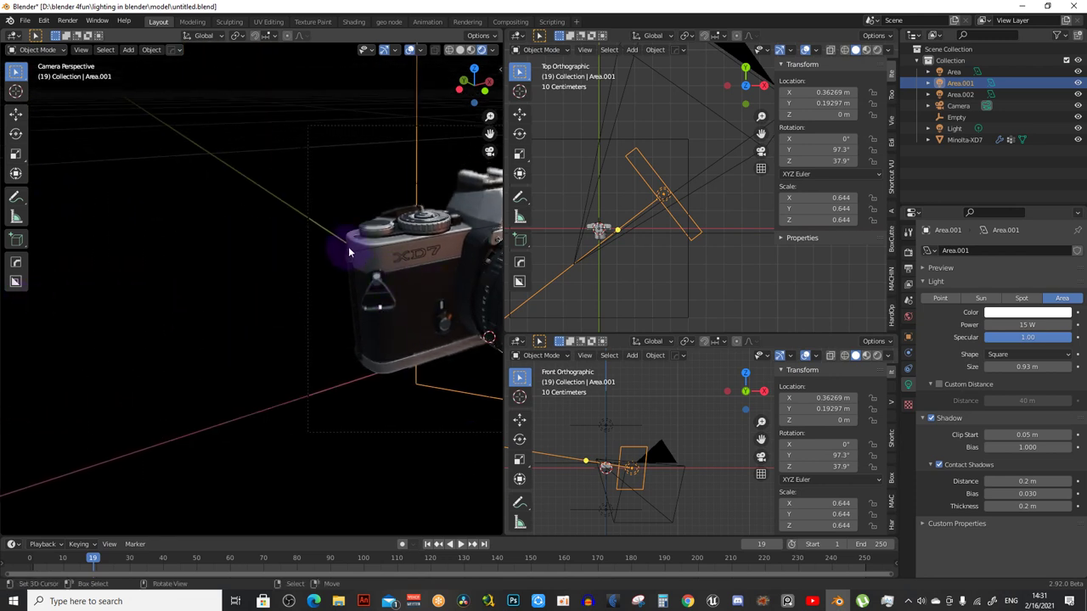
{"action": "mouse_move", "coordinate": [348, 251]}
{"action": "middle_mouse_down"}
{"action": "mouse_move", "coordinate": [776, 187]}
{"action": "mouse_move", "coordinate": [658, 246]}
{"action": "middle_mouse_up"}
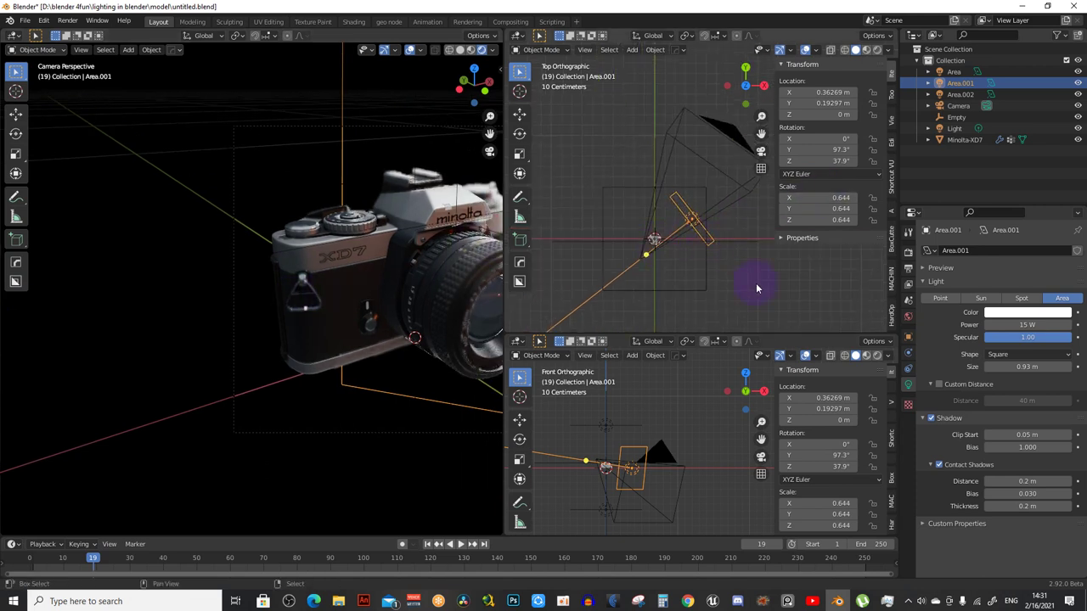
Duplicate Area.001 as Area.003, rotated to 77.5°, and move it to a new position
{"action": "key", "text": "shift+d"}
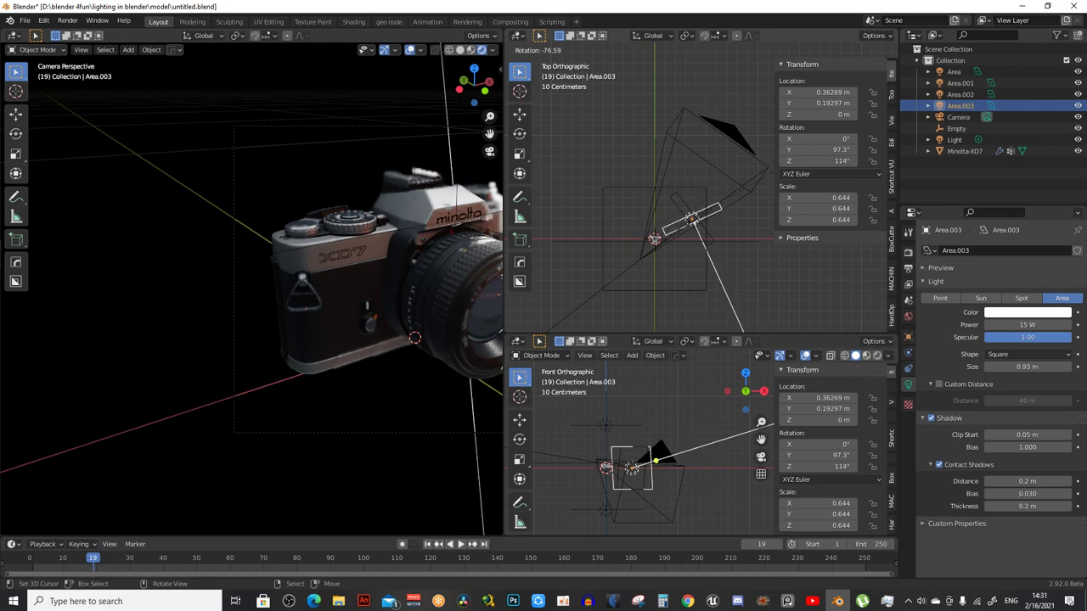
{"action": "left_click", "coordinate": [804, 238]}
{"action": "key", "text": "g"}
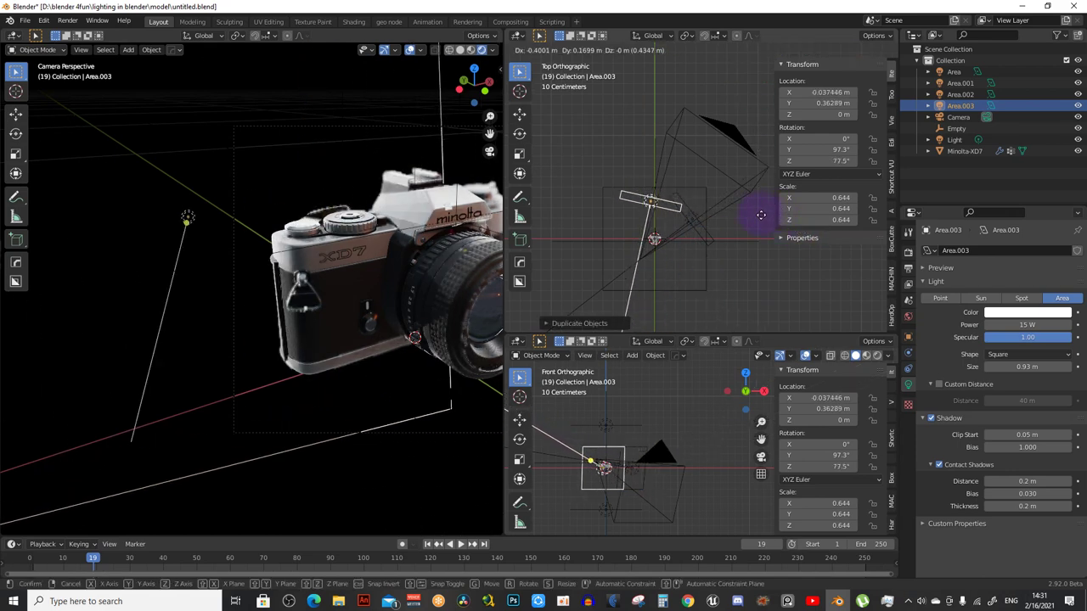
{"action": "left_click", "coordinate": [761, 214]}
{"action": "scroll", "coordinate": [654, 229], "scroll_direction": "up", "scroll_amount": 2}
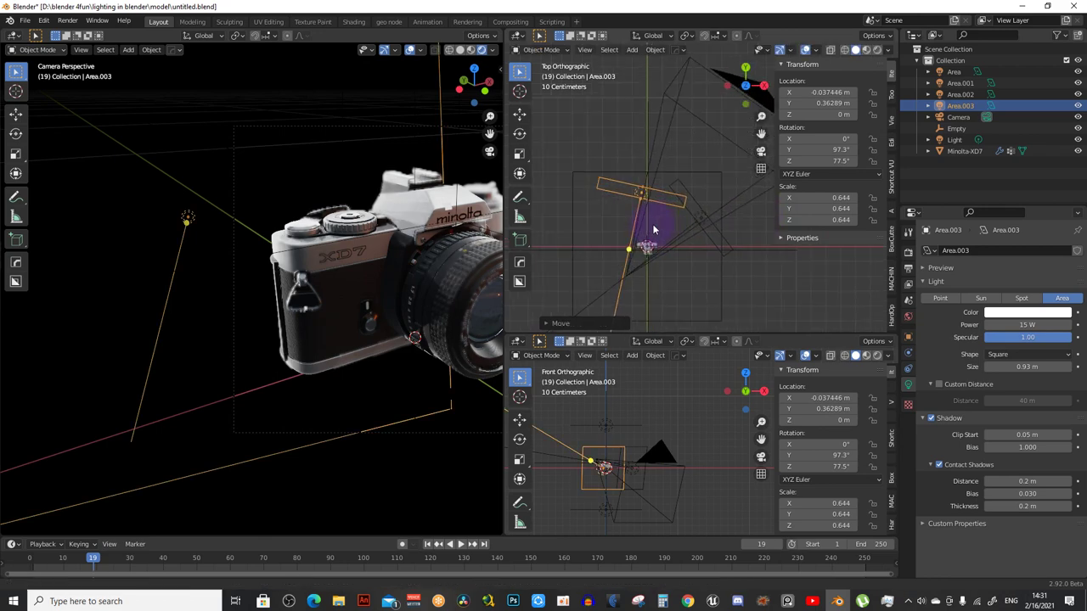
{"action": "scroll", "coordinate": [594, 443], "scroll_direction": "up", "scroll_amount": 3}
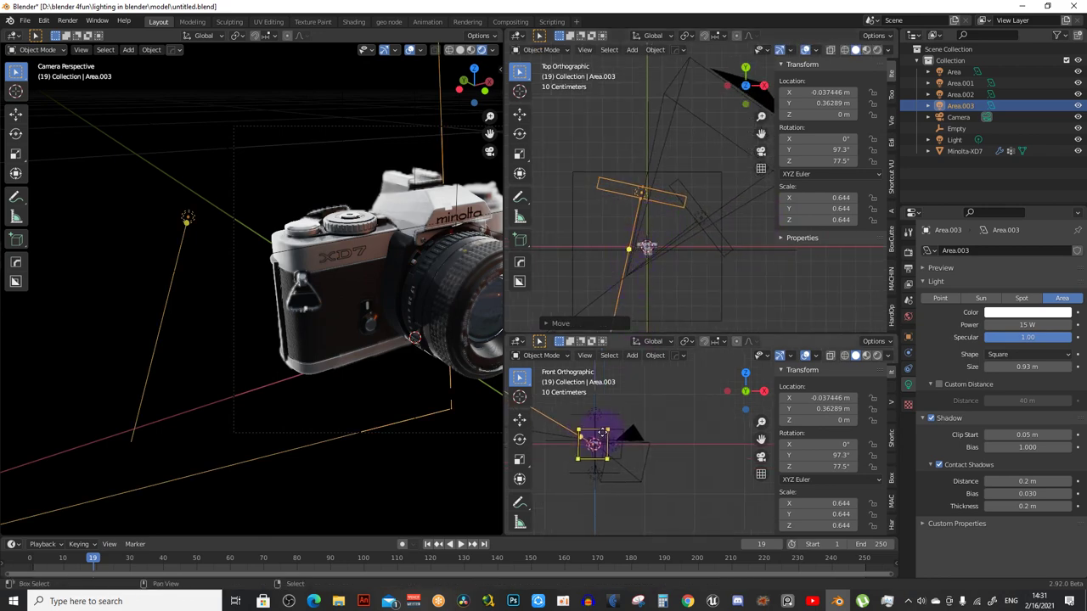
{"action": "middle_click_drag", "start_coordinate": [602, 442], "coordinate": [624, 457], "text": "shift"}
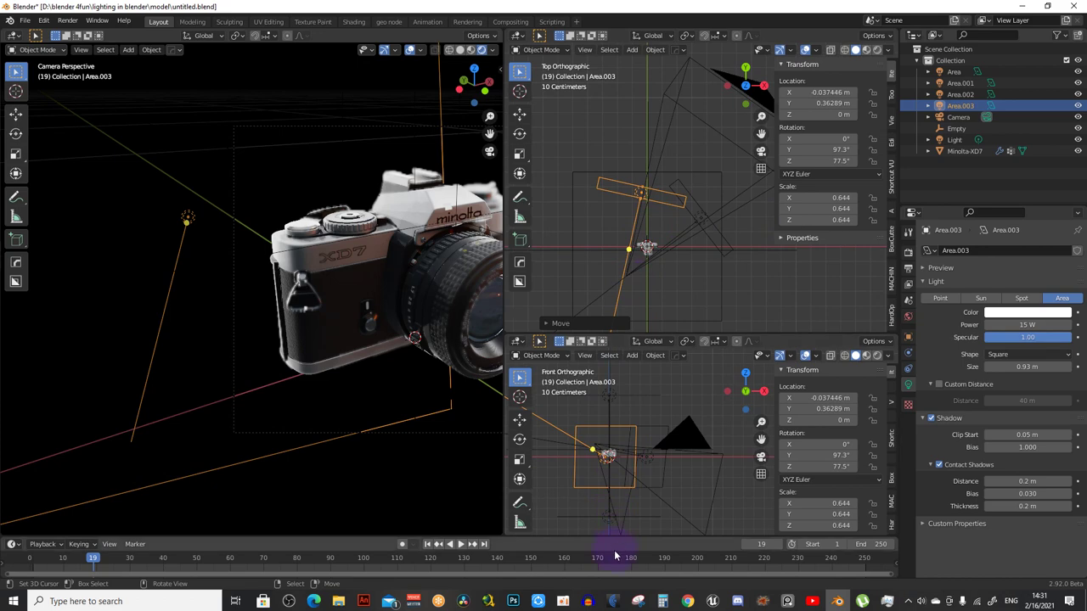
Flatten Area.003 along Z and rotate it to 34.5° about Z
{"action": "key", "text": "s"}
{"action": "key", "text": "z"}
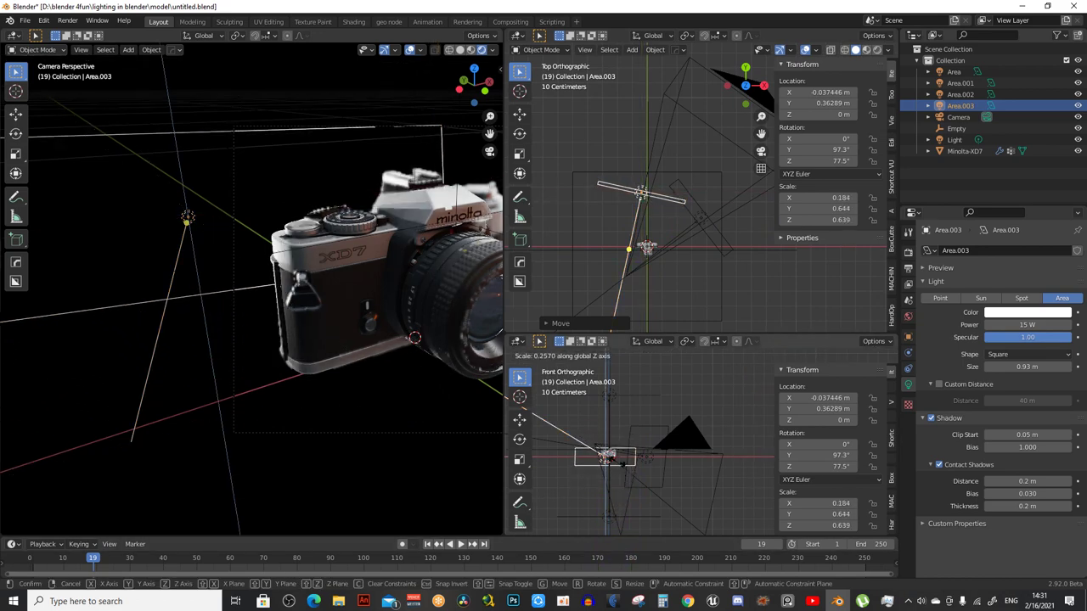
{"action": "left_click", "coordinate": [602, 448]}
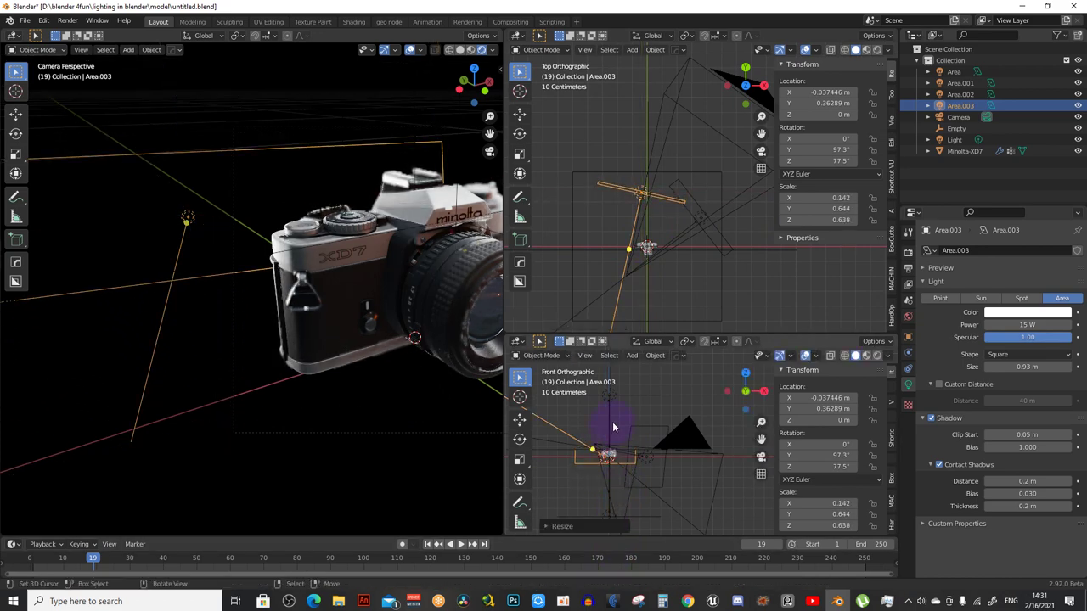
{"action": "scroll", "coordinate": [614, 420], "scroll_direction": "up", "scroll_amount": 3}
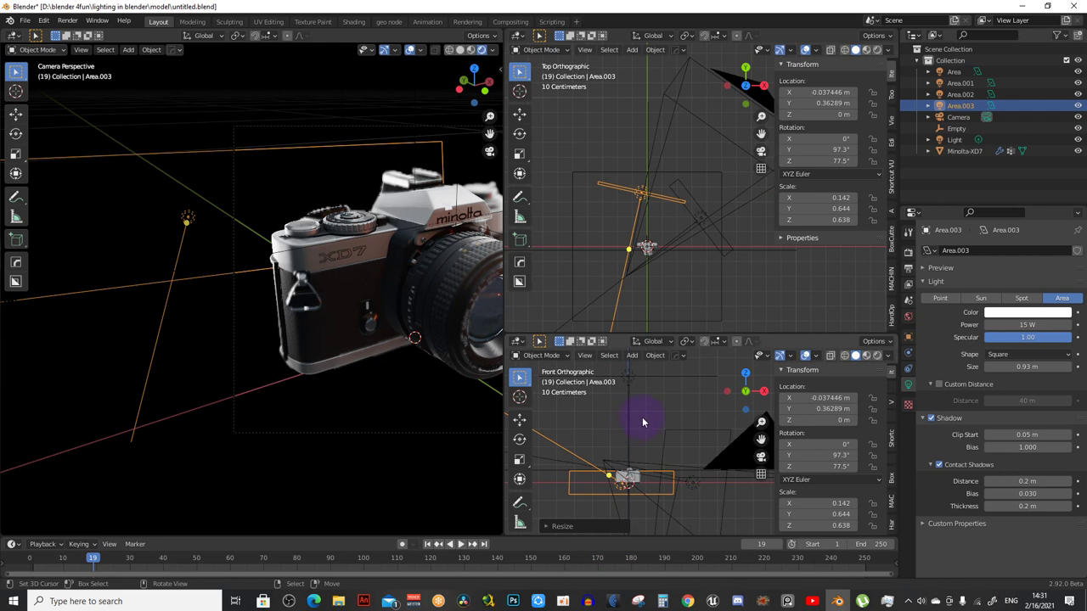
{"action": "middle_click_drag", "start_coordinate": [641, 417], "coordinate": [643, 417], "text": "shift"}
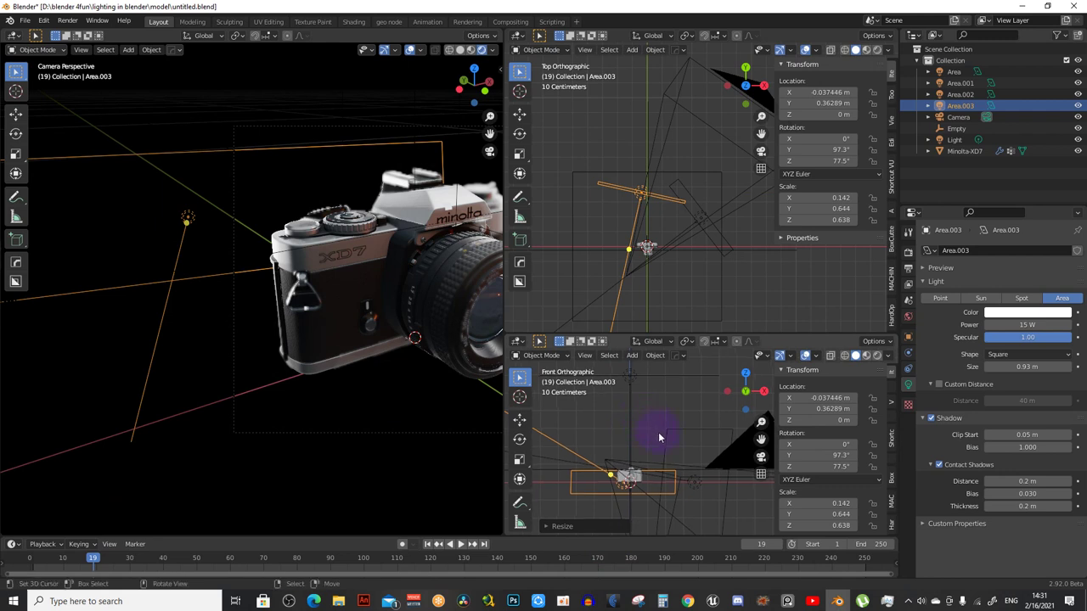
{"action": "middle_click_drag", "start_coordinate": [698, 462], "coordinate": [680, 462], "text": "shift"}
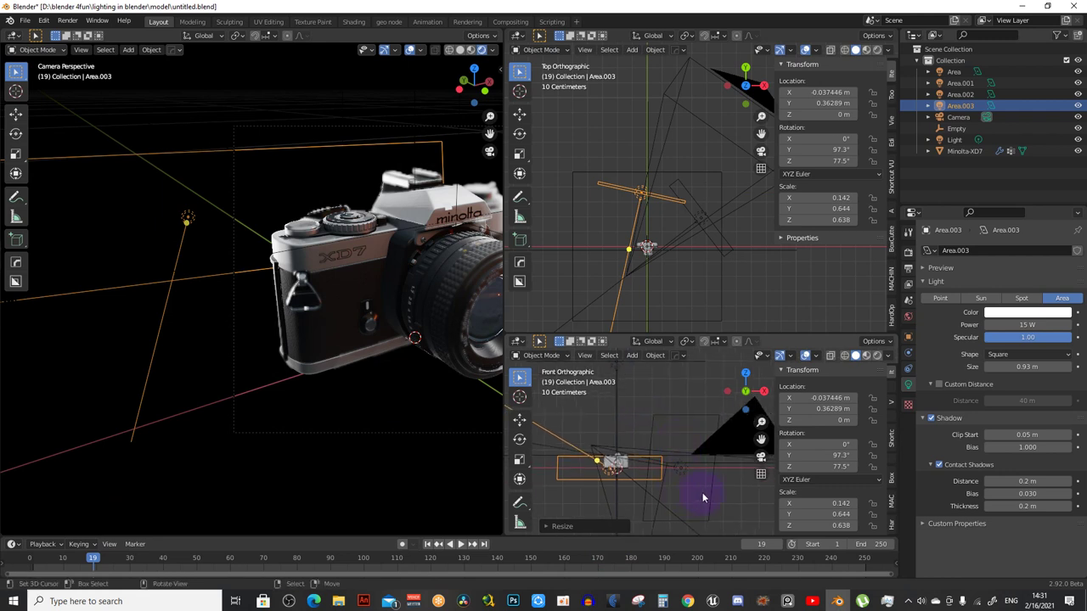
{"action": "key", "text": "r"}
{"action": "key", "text": "z"}
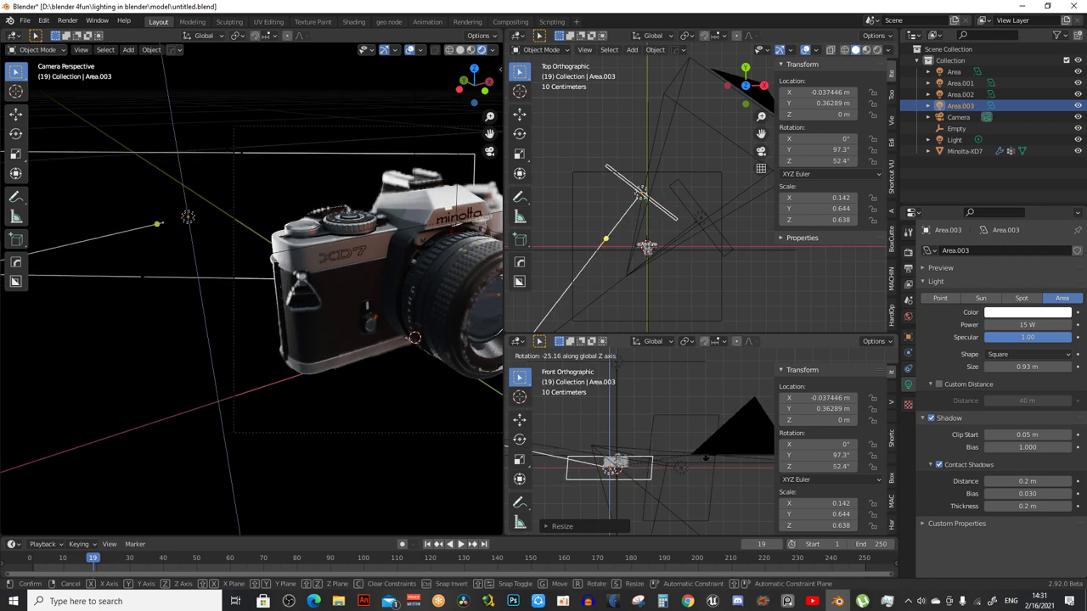
{"action": "left_click", "coordinate": [663, 436]}
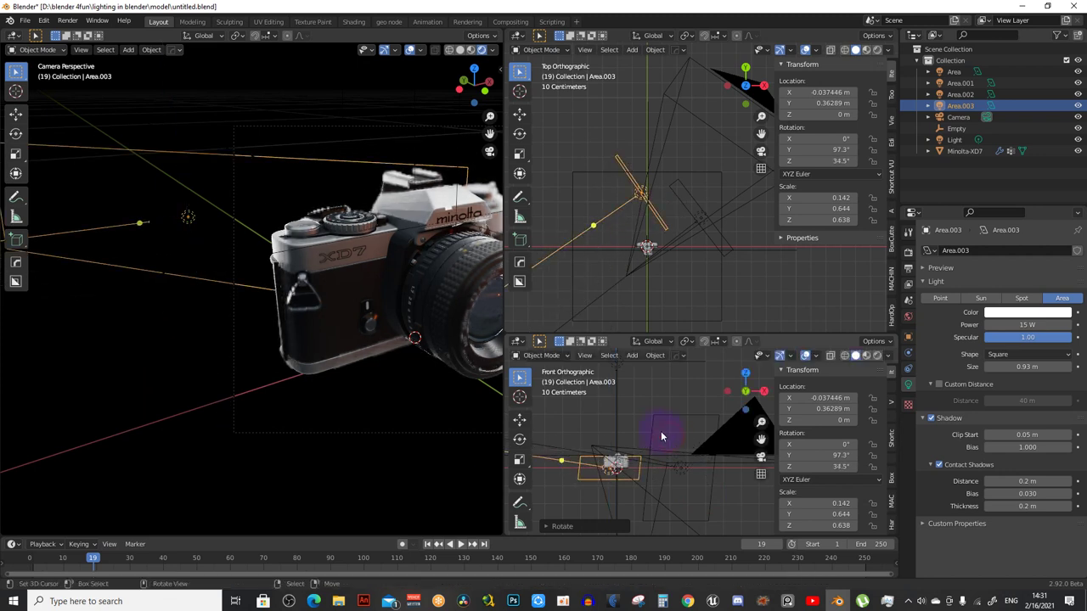
{"action": "scroll", "coordinate": [664, 440], "scroll_direction": "up", "scroll_amount": 1}
{"action": "middle_click_drag", "start_coordinate": [664, 439], "coordinate": [674, 458], "text": "shift"}
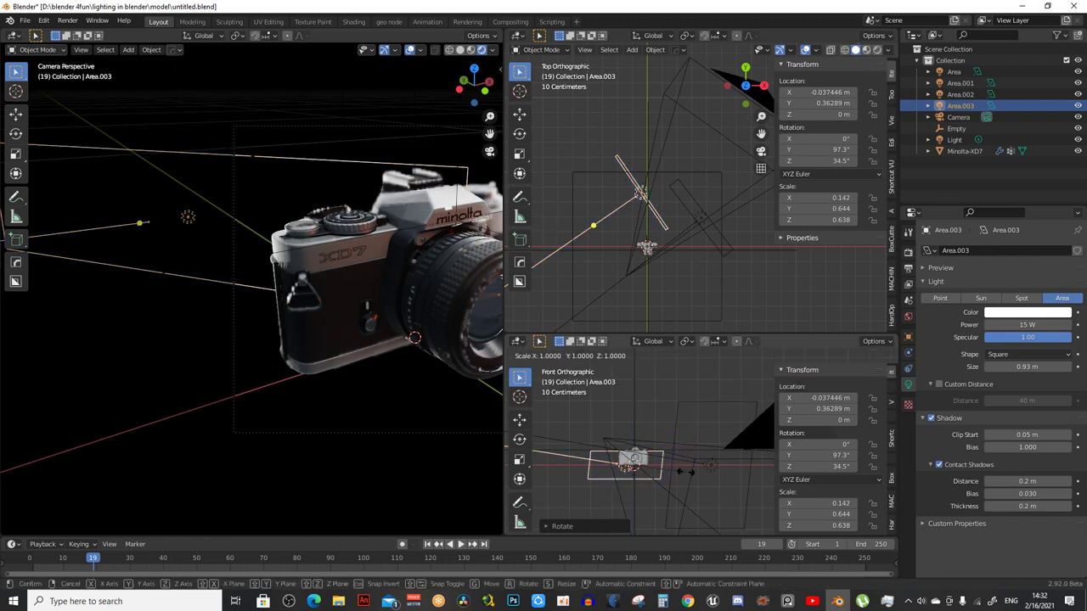
Narrow Area.003 along local Y to 0.216 and lower its Power to 5 W
{"action": "key", "text": "s"}
{"action": "right_click", "coordinate": [662, 467]}
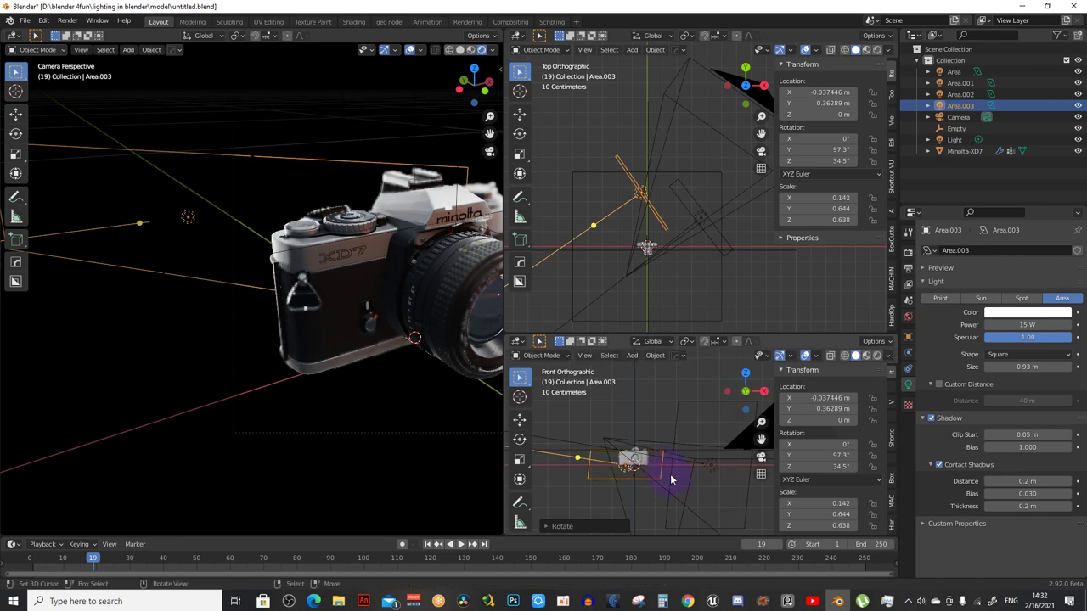
{"action": "key", "text": "s"}
{"action": "key", "text": "y"}
{"action": "key", "text": "y"}
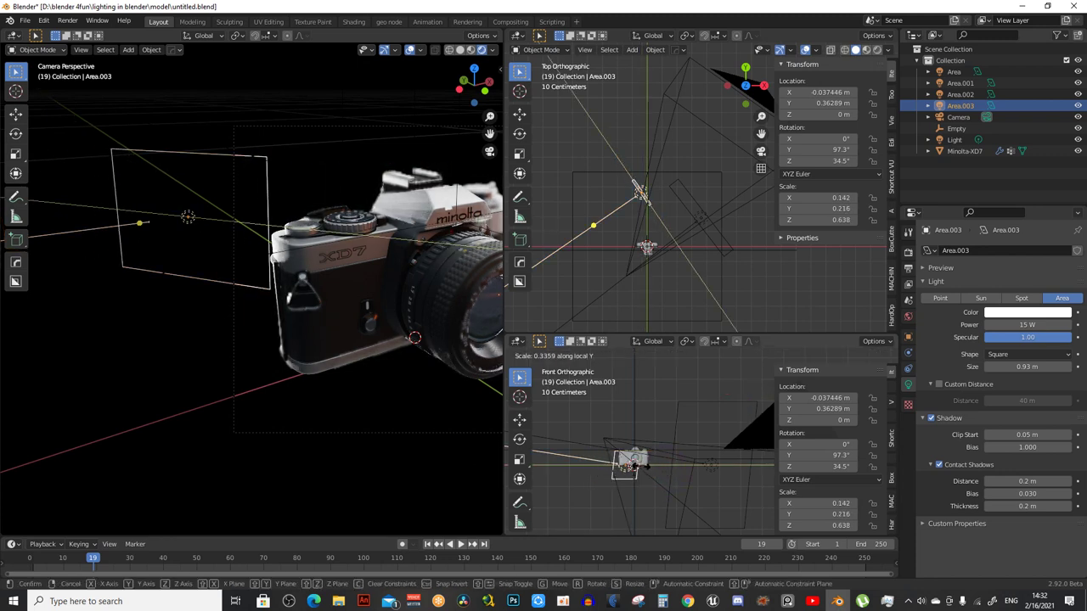
{"action": "left_click", "coordinate": [641, 465]}
{"action": "middle_click_drag", "start_coordinate": [357, 330], "coordinate": [364, 345], "text": "shift"}
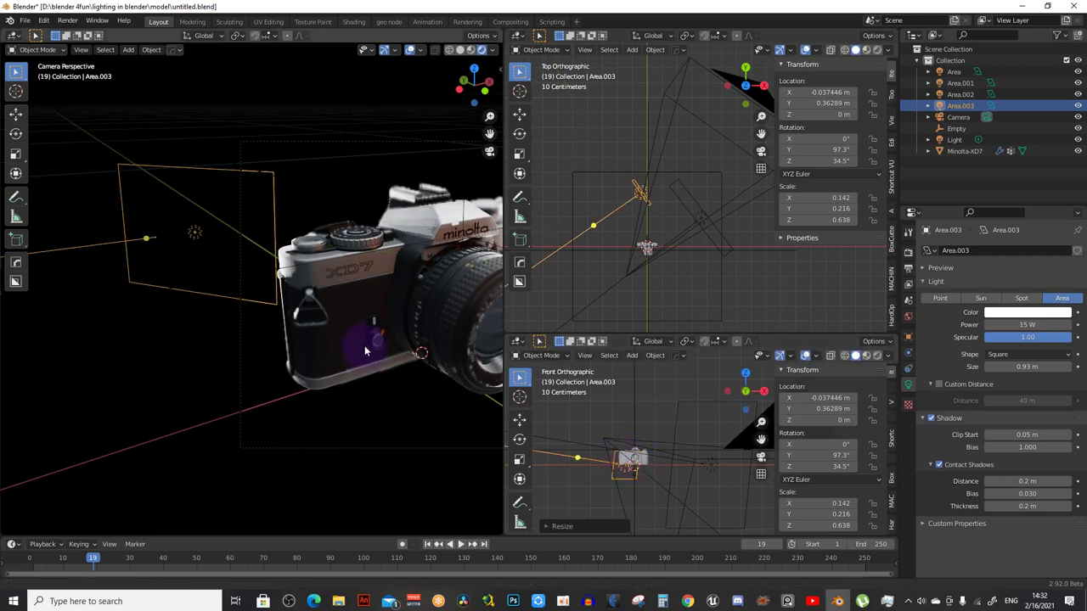
{"action": "middle_click_drag", "start_coordinate": [271, 235], "coordinate": [251, 269], "text": "shift"}
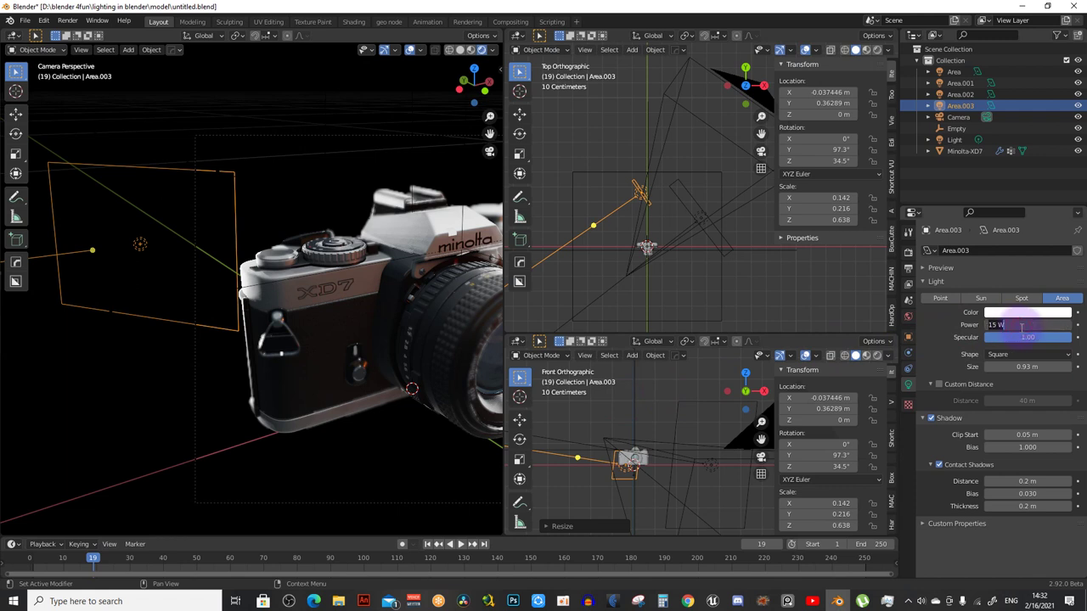
{"action": "type", "text": "5"}
{"action": "key", "text": "Return"}
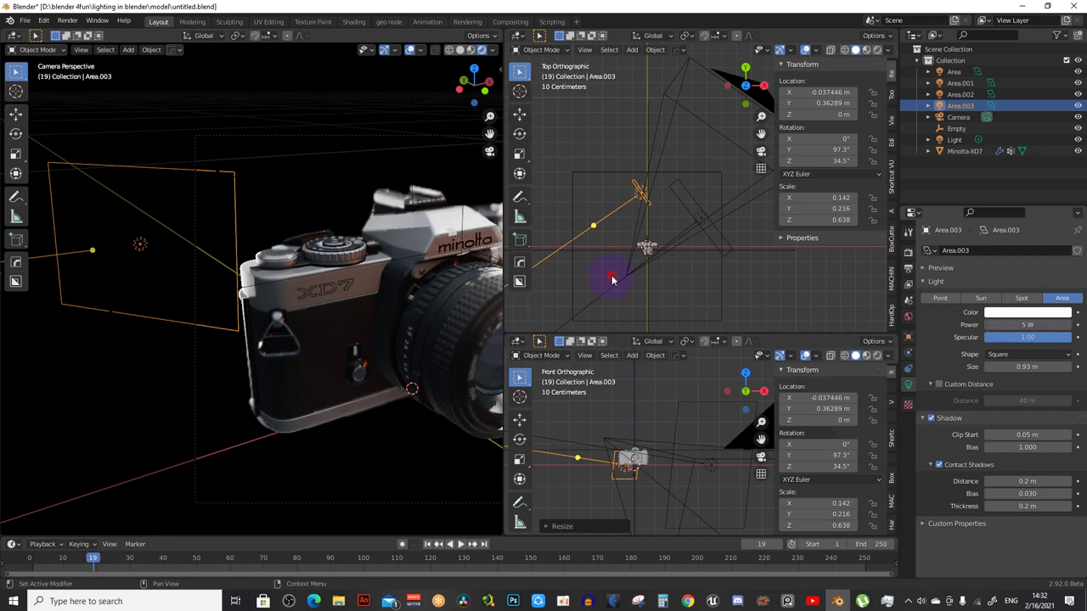
{"action": "scroll", "coordinate": [309, 297], "scroll_direction": "up", "scroll_amount": 3, "text": "shift"}
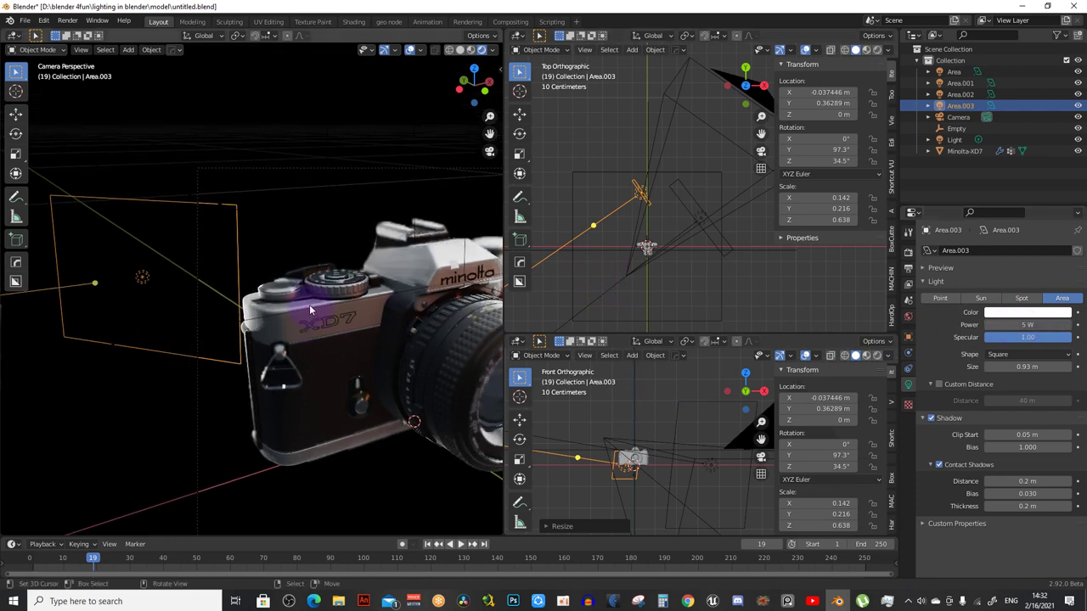
{"action": "scroll", "coordinate": [316, 329], "scroll_direction": "down", "scroll_amount": 1, "text": "ctrl"}
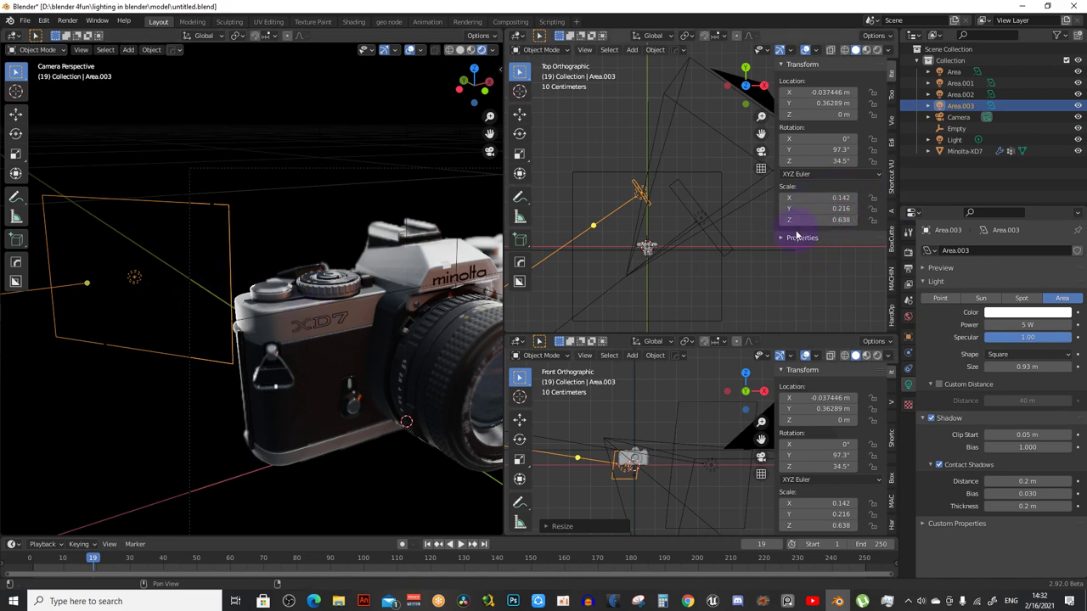
Select the Minolta-XD7 camera model, orbit to inspect its lens front, then deselect it
{"action": "left_click", "coordinate": [365, 341]}
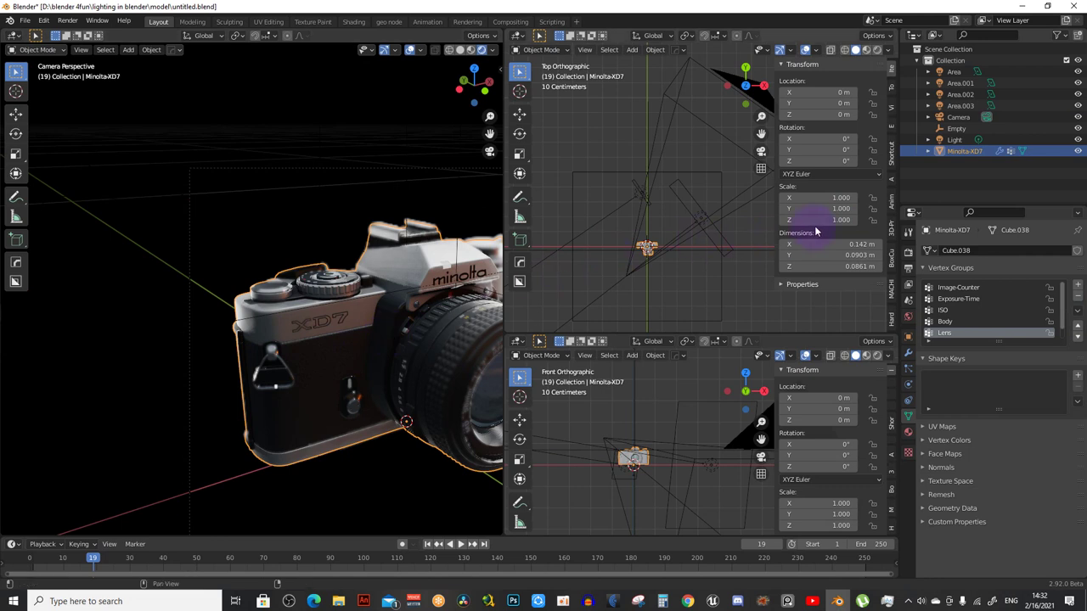
{"action": "left_click", "coordinate": [414, 337]}
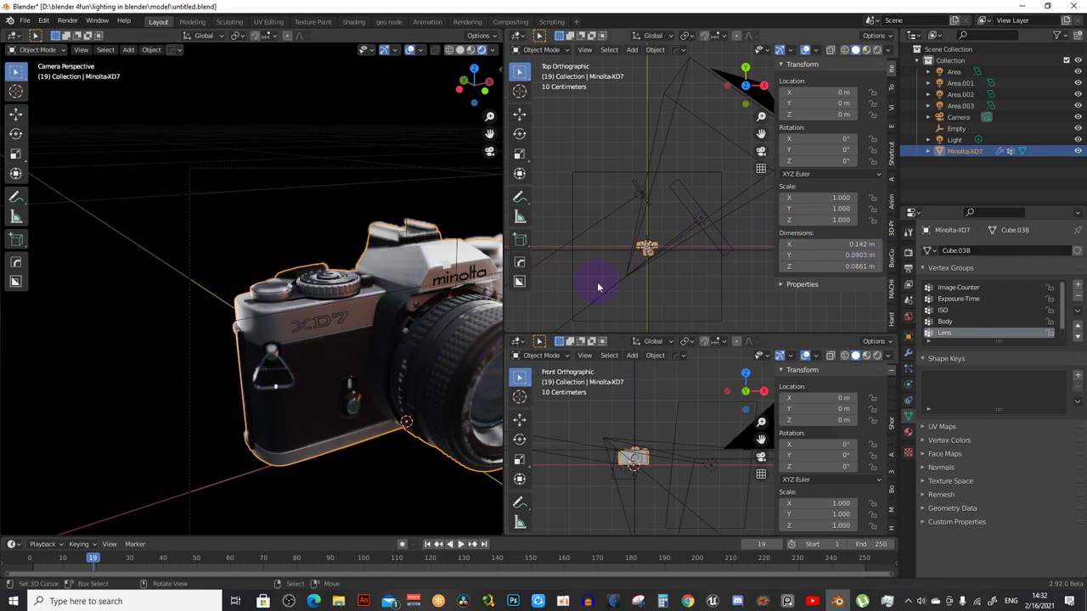
{"action": "left_click", "coordinate": [842, 266]}
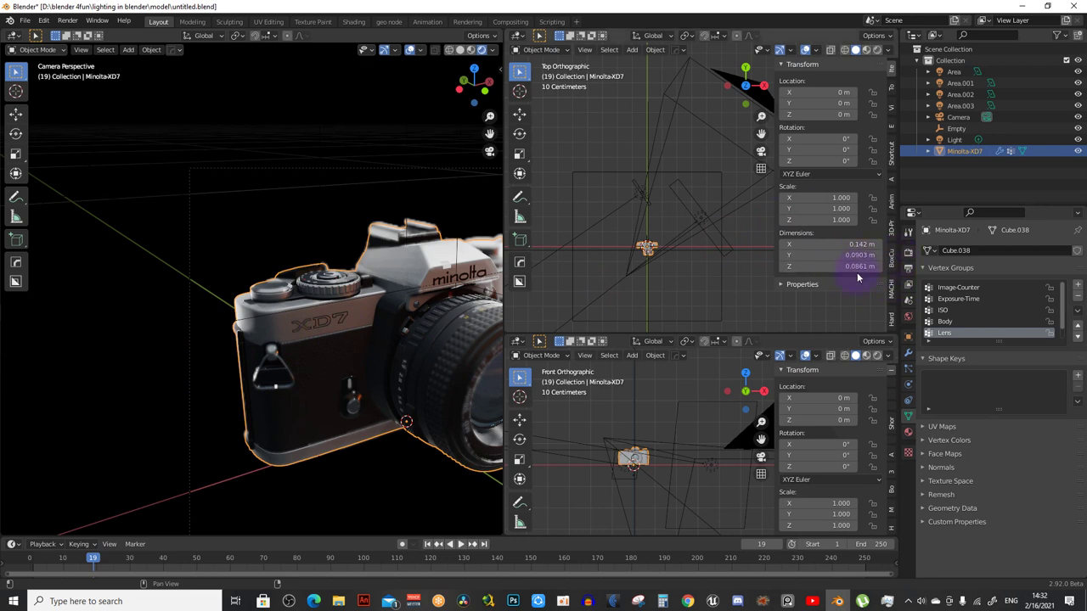
{"action": "left_click", "coordinate": [420, 325]}
{"action": "left_click", "coordinate": [879, 372]}
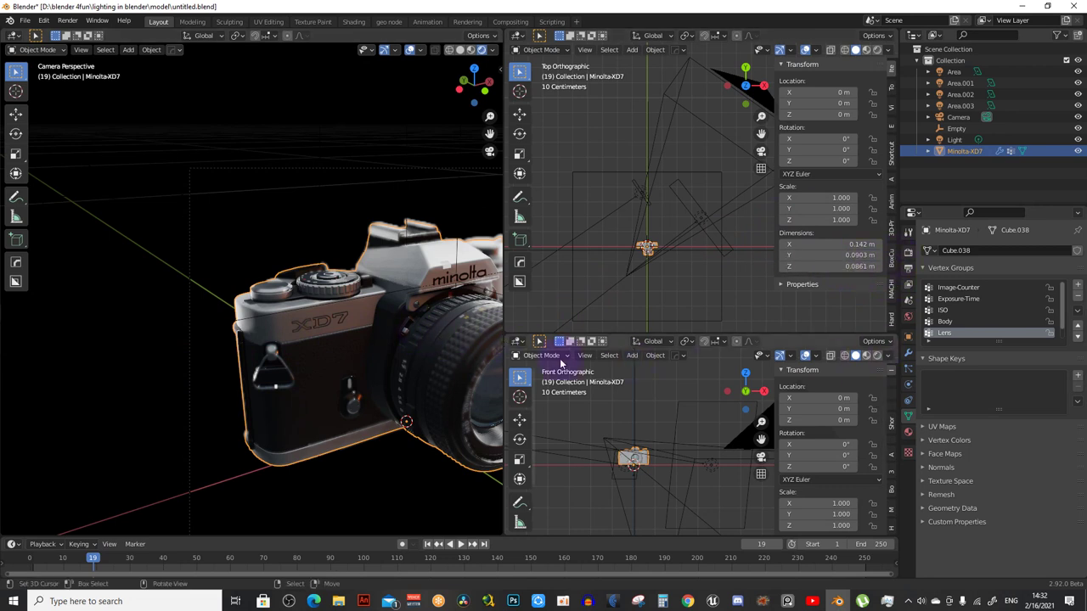
{"action": "scroll", "coordinate": [417, 339], "scroll_direction": "down", "scroll_amount": 3}
{"action": "middle_click_drag", "start_coordinate": [417, 340], "coordinate": [355, 341]}
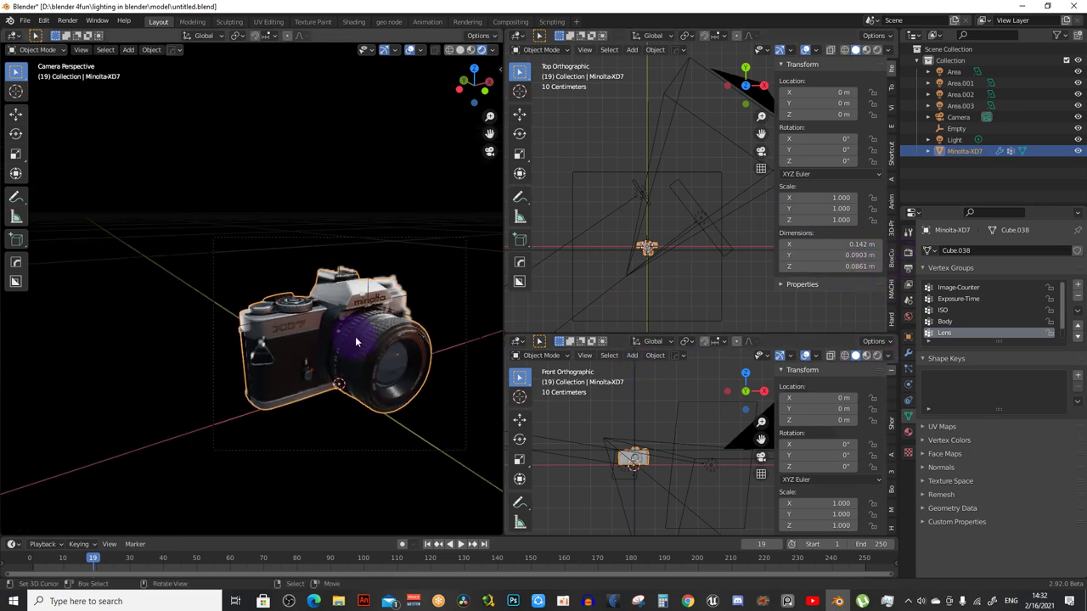
{"action": "key", "text": "alt+a"}
{"action": "scroll", "coordinate": [354, 336], "scroll_direction": "up", "scroll_amount": 3}
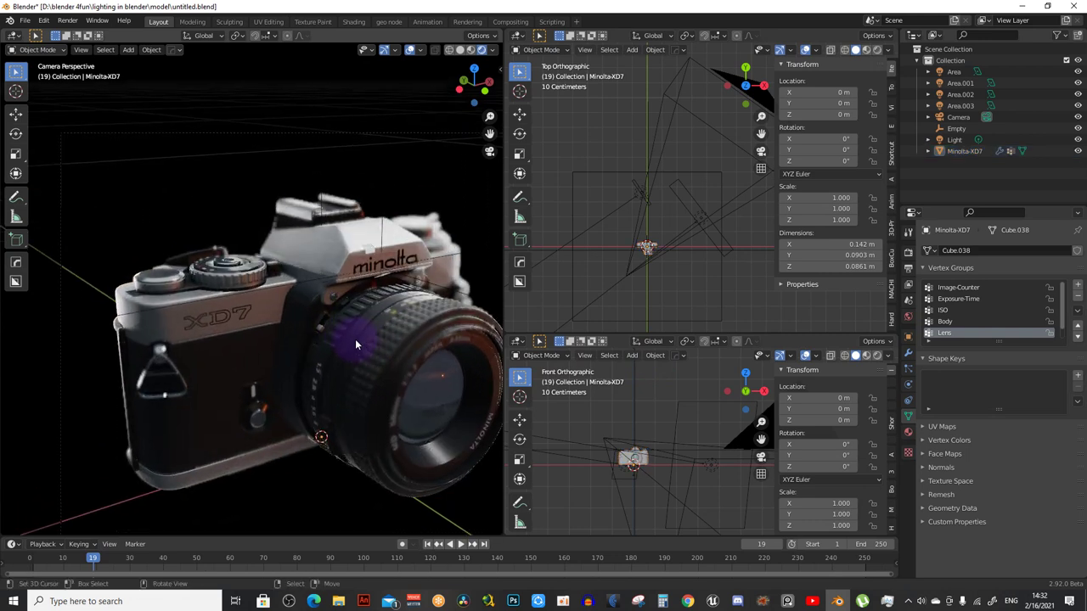
{"action": "left_click", "coordinate": [733, 252]}
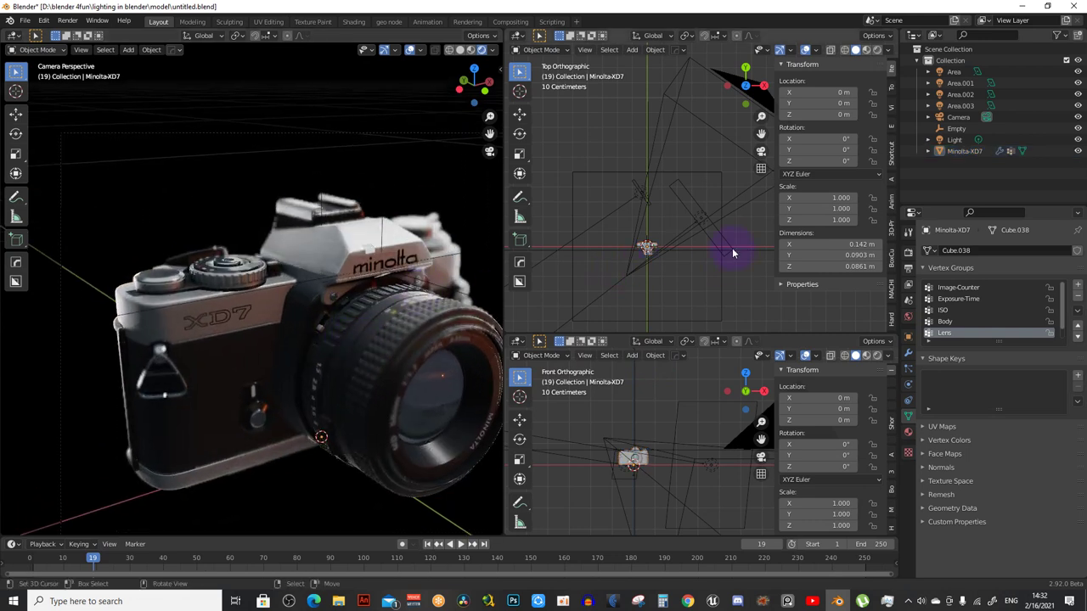
Tint the Area.001 light a light blue colour
{"action": "left_click", "coordinate": [693, 203]}
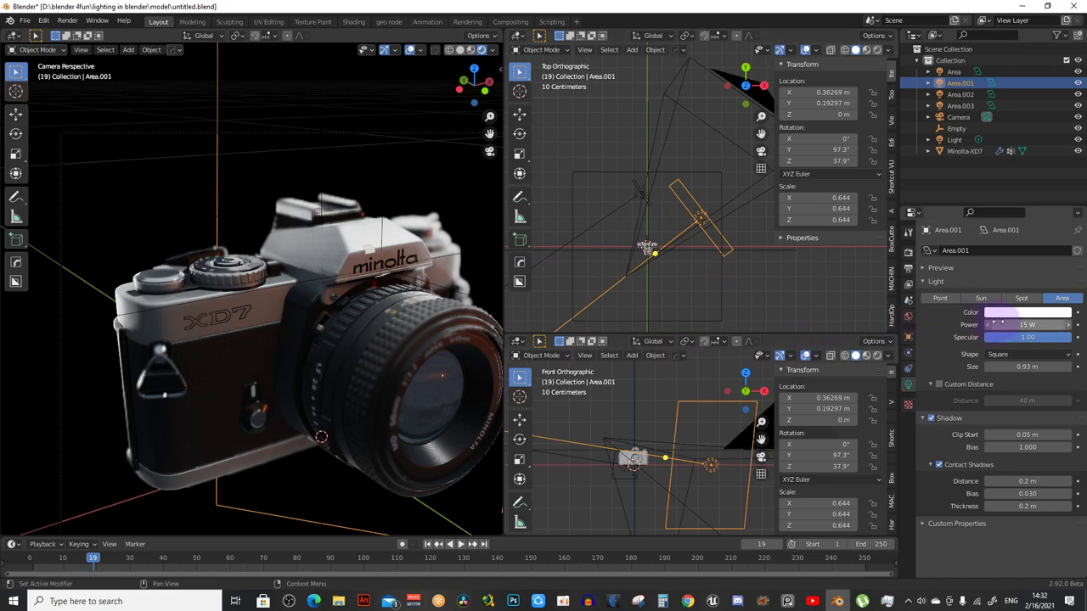
{"action": "left_click", "coordinate": [1002, 313]}
{"action": "left_click_drag", "start_coordinate": [1016, 201], "coordinate": [1022, 185]}
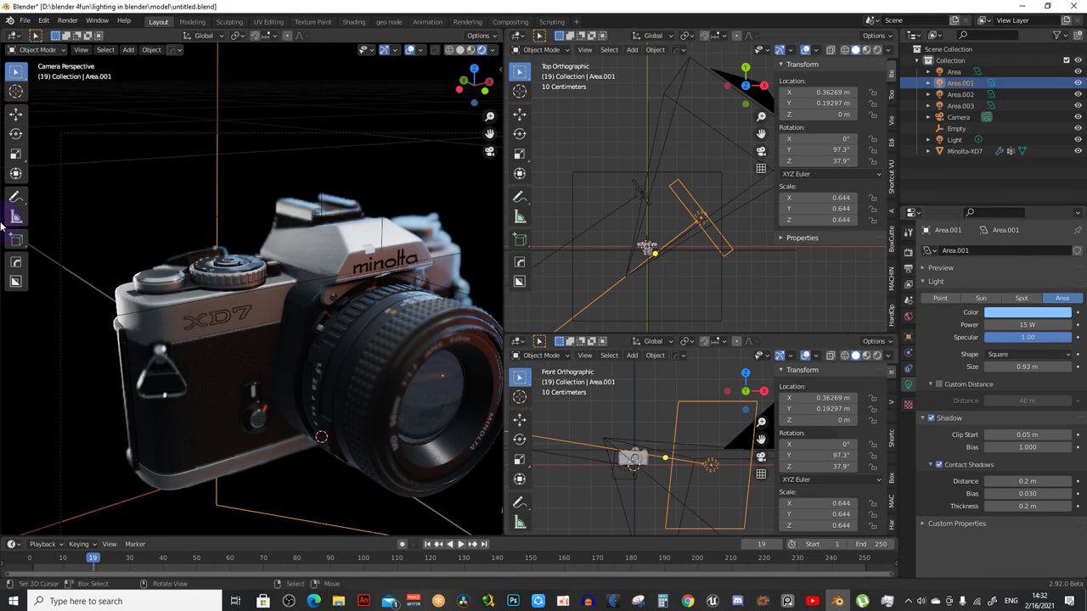
{"action": "scroll", "coordinate": [212, 259], "scroll_direction": "down", "scroll_amount": 5}
{"action": "scroll", "coordinate": [209, 262], "scroll_direction": "up", "scroll_amount": 1}
{"action": "scroll", "coordinate": [140, 281], "scroll_direction": "up", "scroll_amount": 2}
Frame all the lights in the top view, reselect Area.001 and duplicate it
{"action": "middle_click_drag", "start_coordinate": [139, 282], "coordinate": [207, 268], "text": "shift"}
{"action": "scroll", "coordinate": [625, 316], "scroll_direction": "down", "scroll_amount": 1}
{"action": "middle_click_drag", "start_coordinate": [625, 316], "coordinate": [667, 233], "text": "shift"}
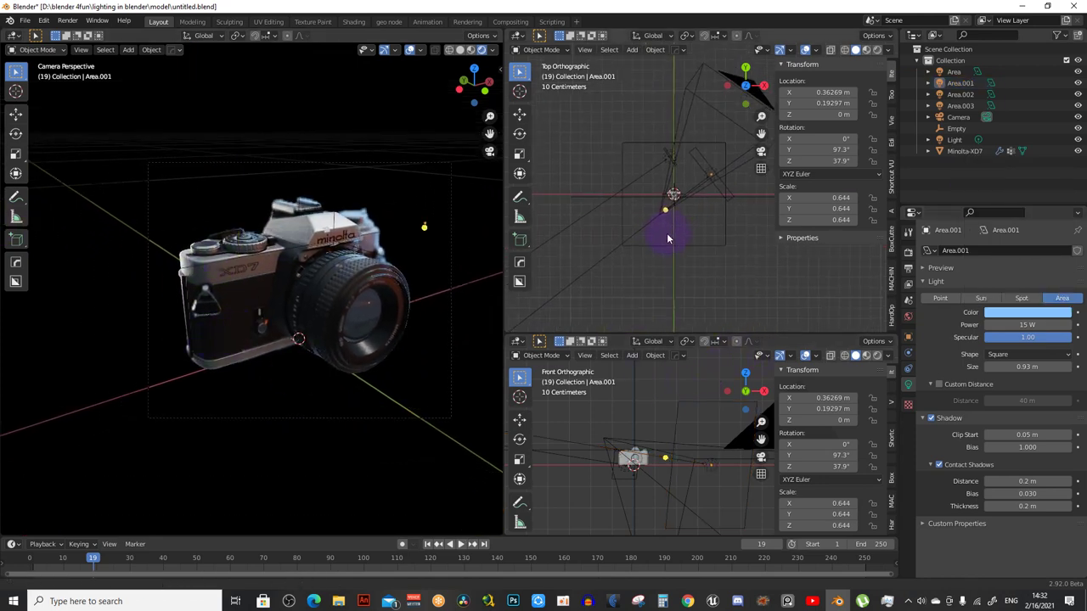
{"action": "scroll", "coordinate": [668, 236], "scroll_direction": "down", "scroll_amount": 2}
{"action": "left_click", "coordinate": [671, 197]}
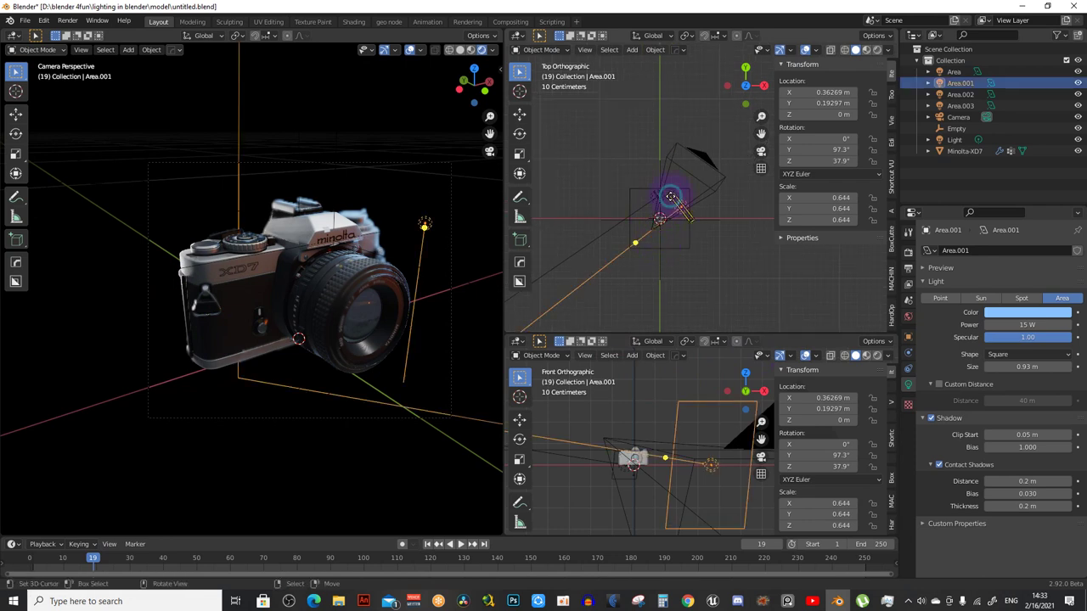
{"action": "scroll", "coordinate": [737, 237], "scroll_direction": "up", "scroll_amount": 2}
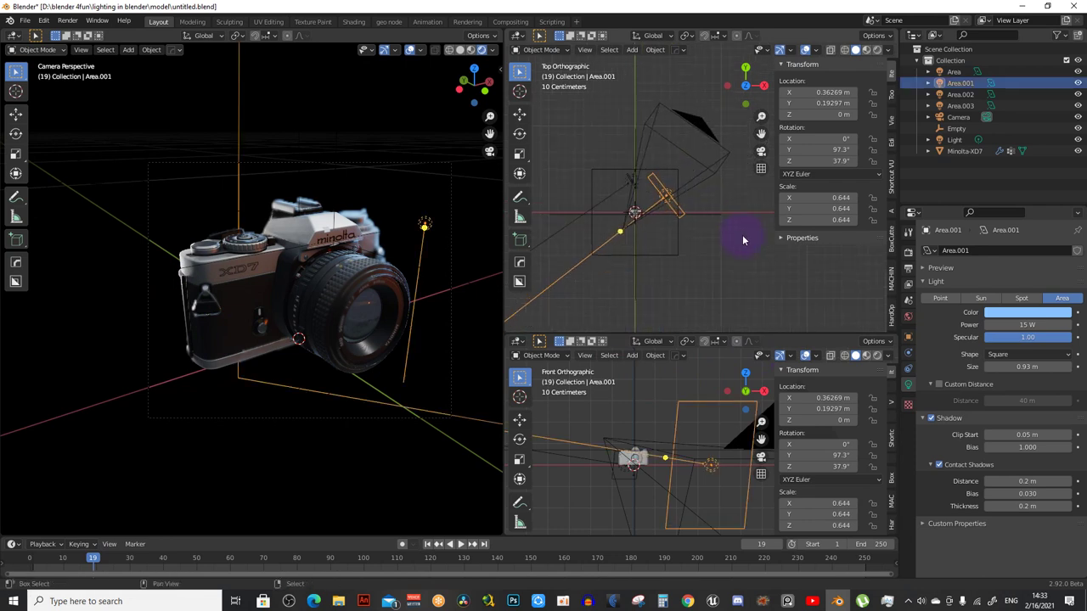
{"action": "key", "text": "shift+d"}
Move the duplicate Area.004 to the camera's other side and flip it 180°
{"action": "key", "text": "x"}
{"action": "left_click", "coordinate": [662, 297]}
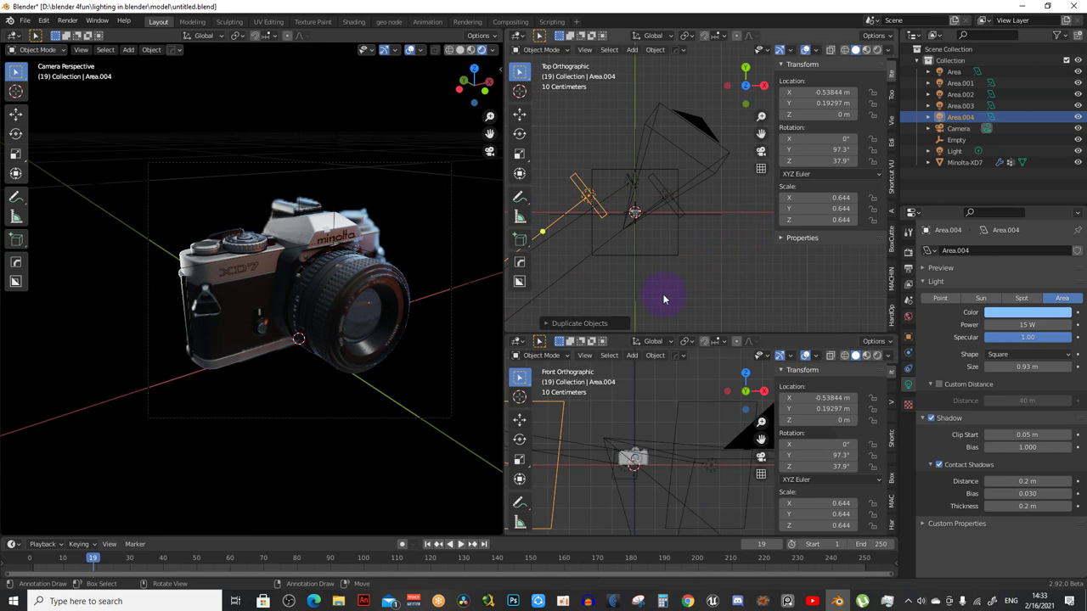
{"action": "key", "text": "g"}
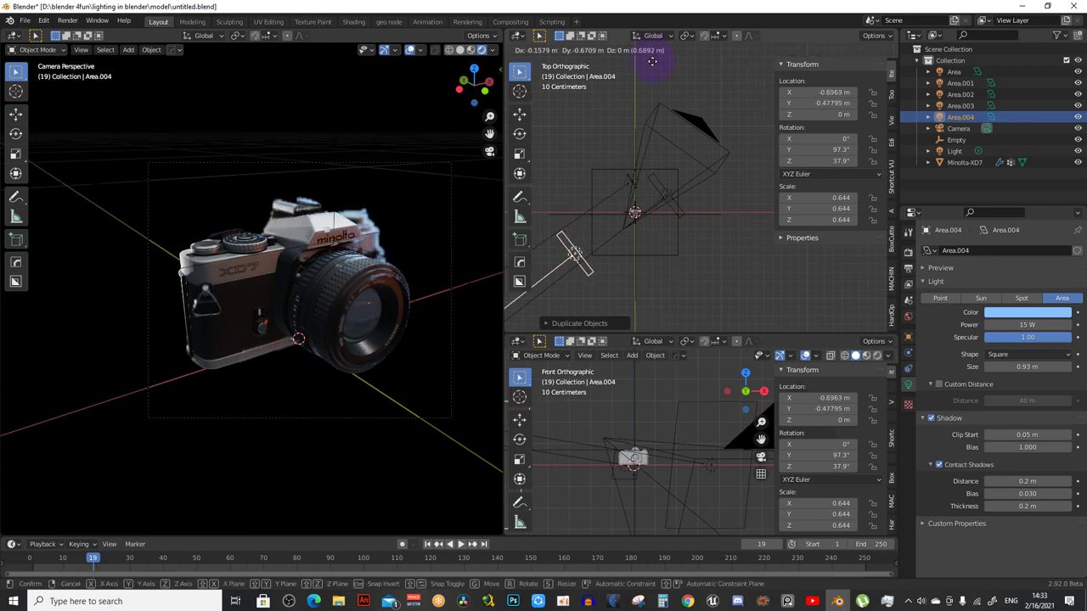
{"action": "left_click", "coordinate": [641, 178]}
{"action": "type", "text": "r180"}
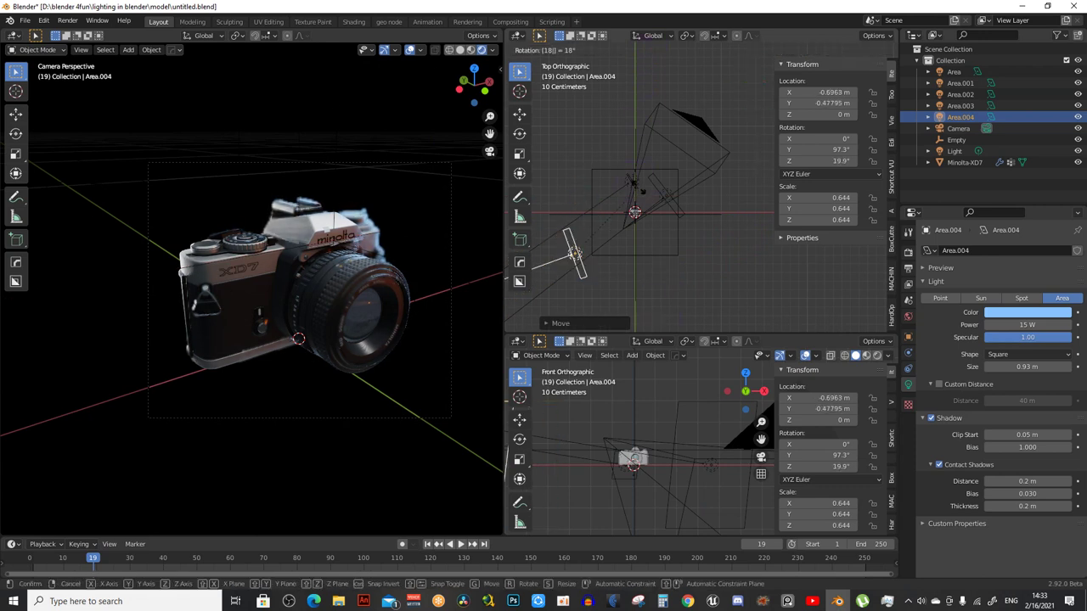
{"action": "key", "text": "Return"}
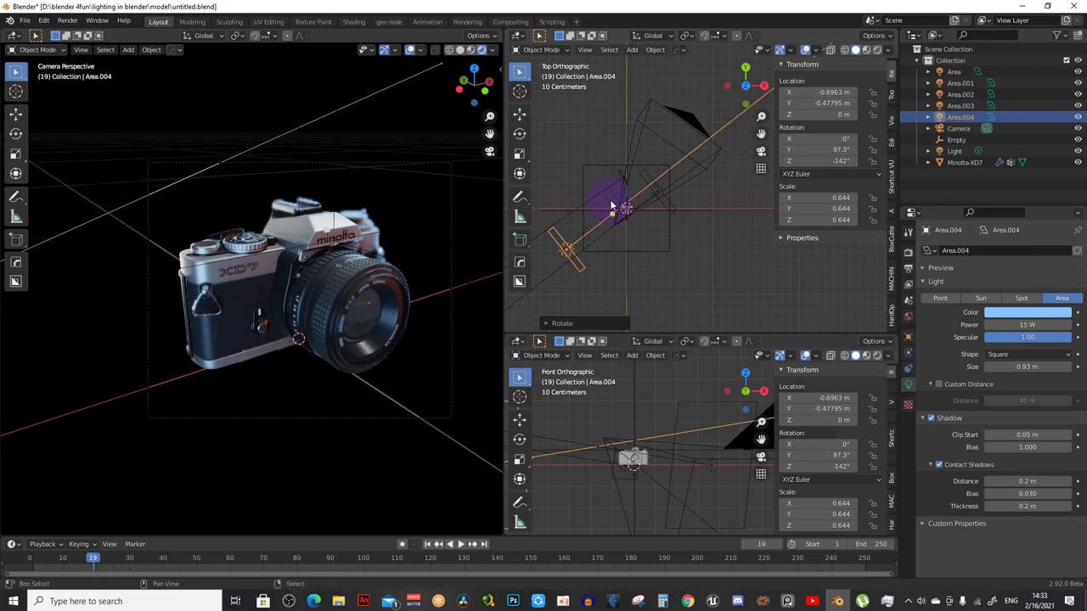
Reposition Area.004 to X -0.4924, Y -0.6095 m, turned -125° on Z toward the camera
{"action": "middle_click_drag", "start_coordinate": [580, 235], "coordinate": [618, 273], "text": "shift"}
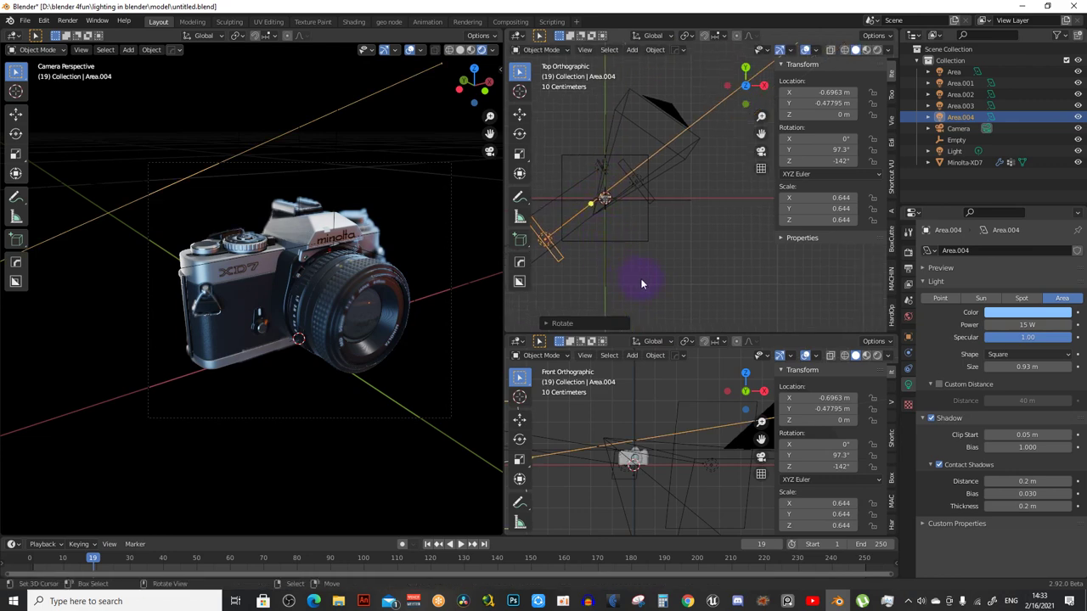
{"action": "key", "text": "g"}
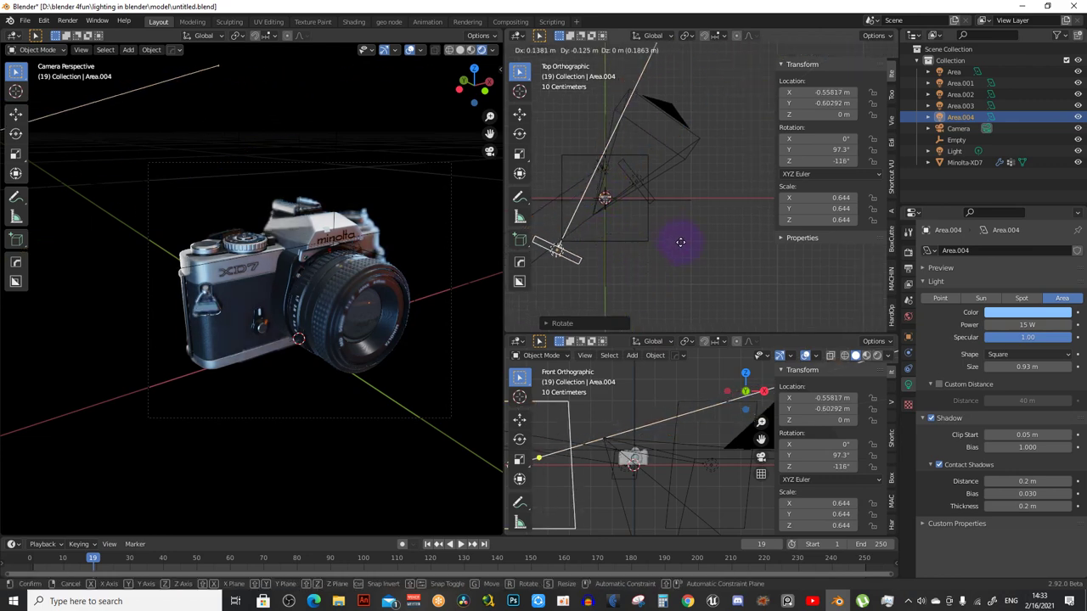
{"action": "left_click", "coordinate": [692, 253]}
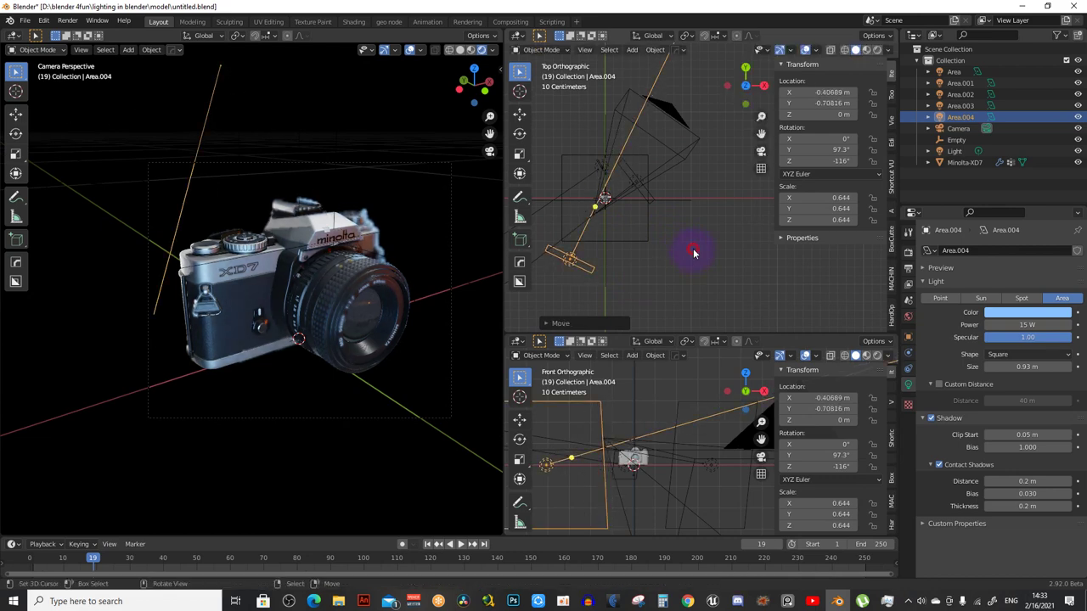
{"action": "key", "text": "r"}
{"action": "left_click", "coordinate": [691, 279]}
{"action": "key", "text": "g"}
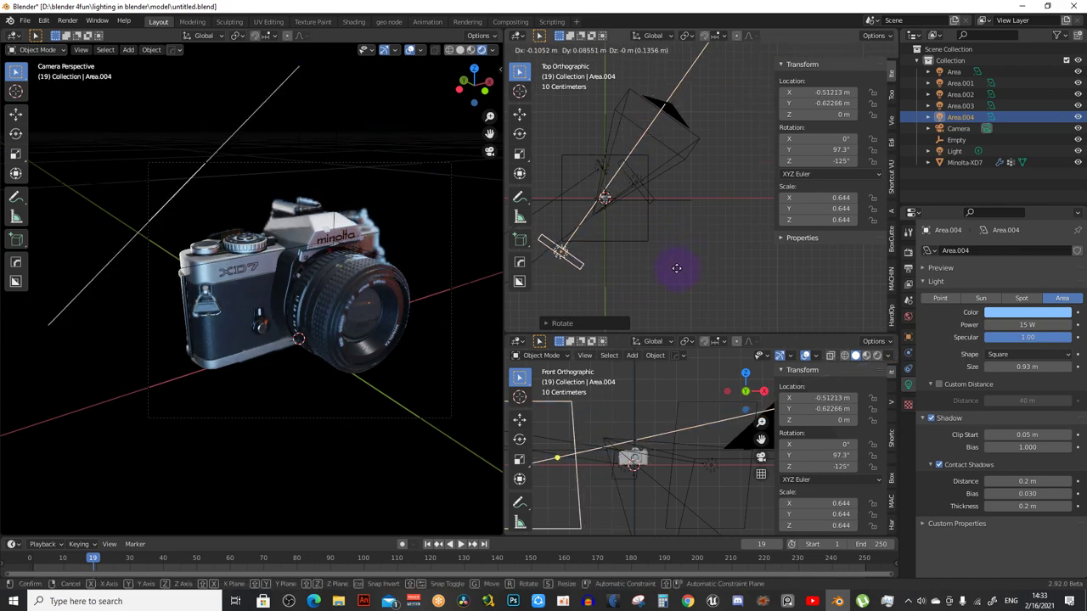
{"action": "left_click", "coordinate": [655, 266]}
{"action": "middle_click_drag", "start_coordinate": [638, 216], "coordinate": [629, 198], "text": "shift"}
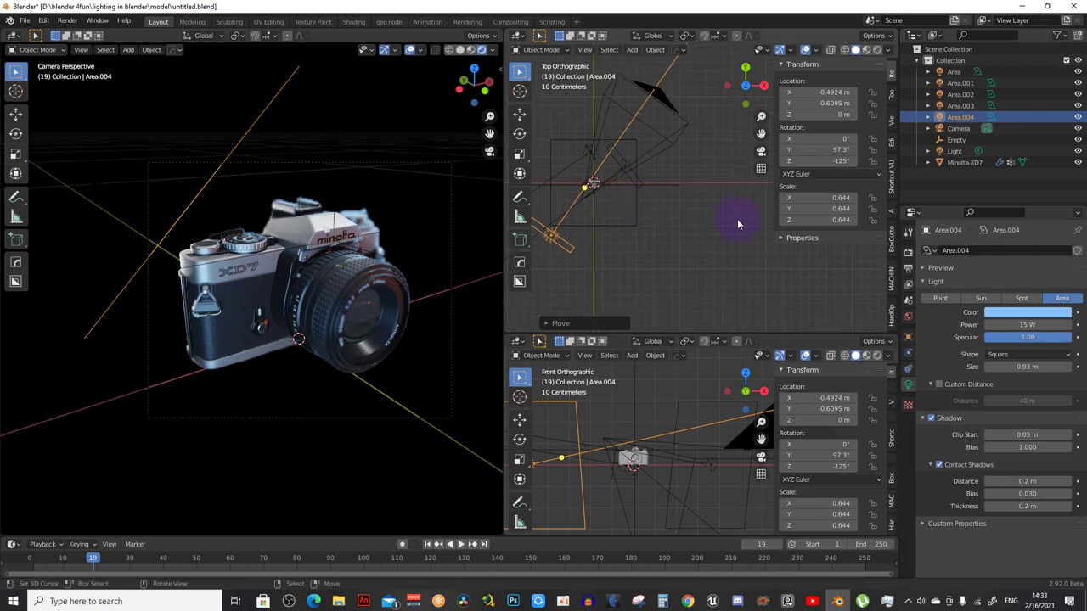
Change Area.004's colour from pale blue to a warm salmon tint
{"action": "left_click", "coordinate": [1004, 314]}
{"action": "left_click_drag", "start_coordinate": [988, 214], "coordinate": [1008, 214]}
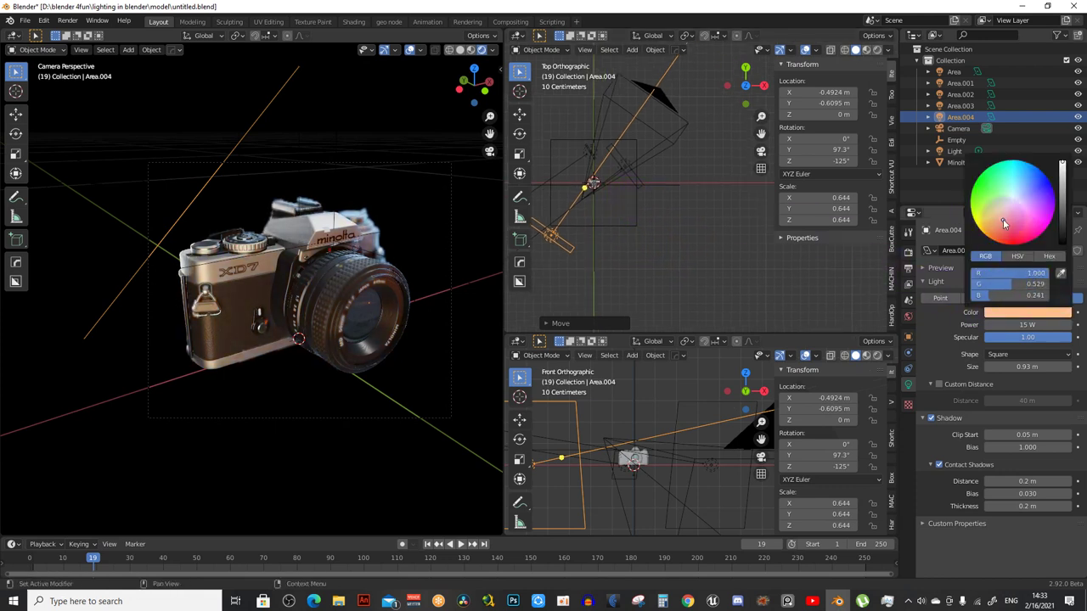
{"action": "scroll", "coordinate": [254, 269], "scroll_direction": "up", "scroll_amount": 2}
{"action": "scroll", "coordinate": [255, 269], "scroll_direction": "up", "scroll_amount": 1}
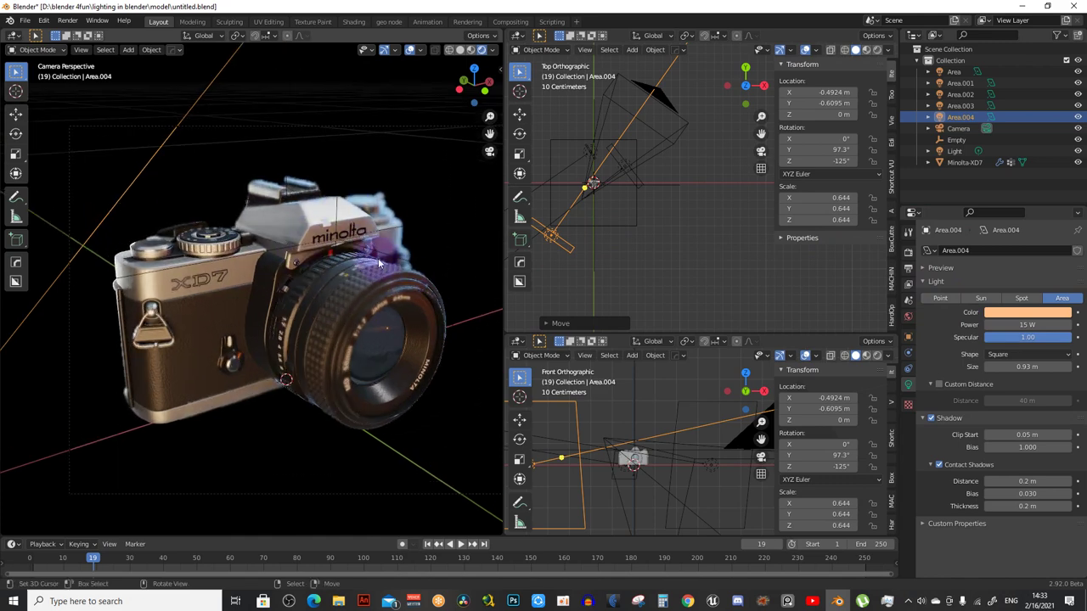
{"action": "scroll", "coordinate": [223, 185], "scroll_direction": "down", "scroll_amount": 1}
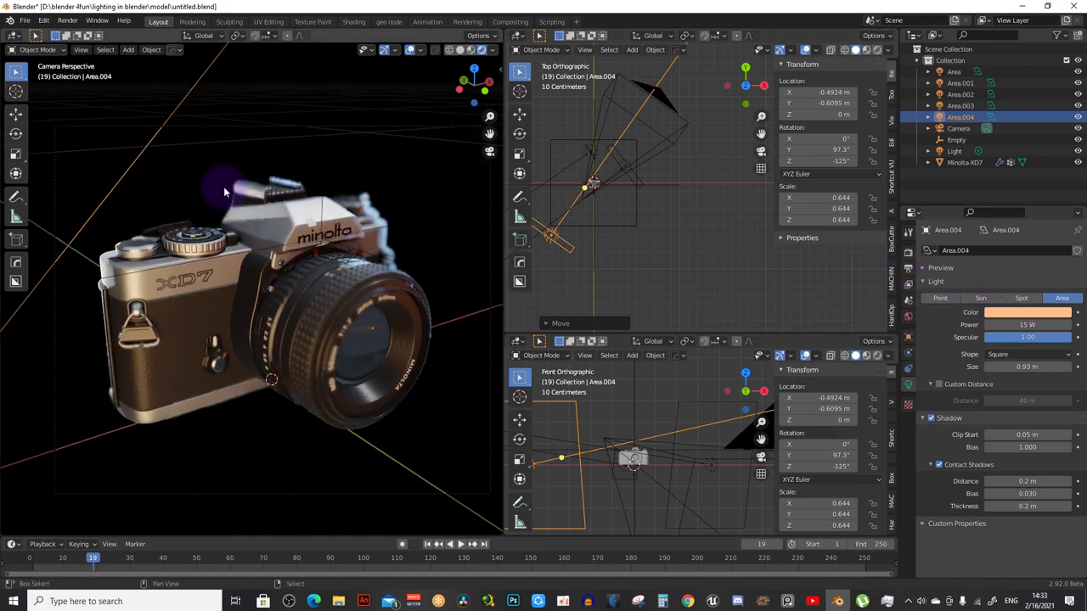
{"action": "scroll", "coordinate": [223, 186], "scroll_direction": "down", "scroll_amount": 2}
{"action": "scroll", "coordinate": [415, 224], "scroll_direction": "down", "scroll_amount": 1}
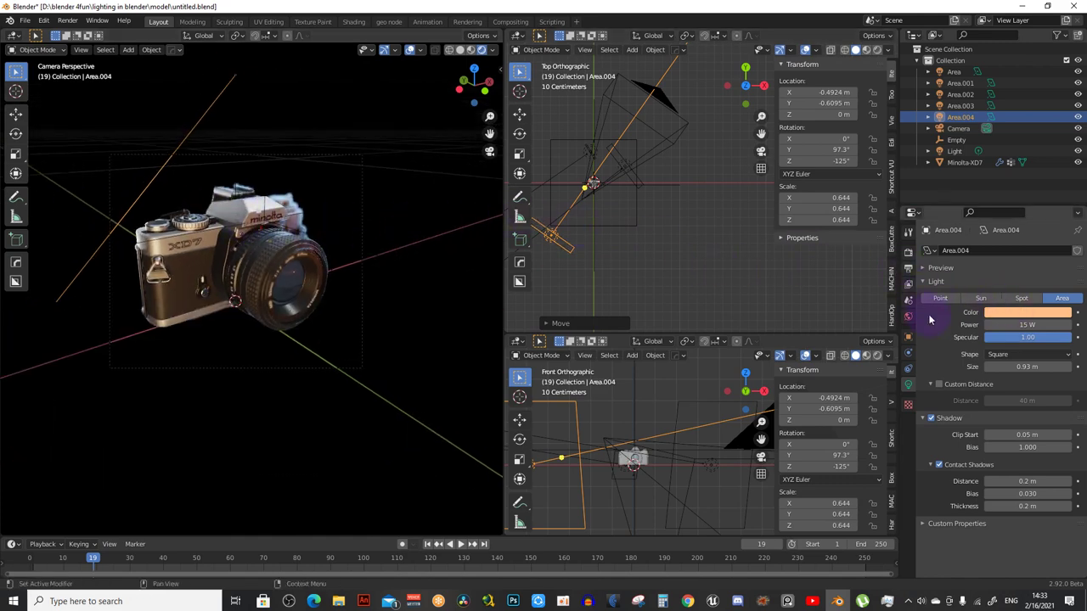
{"action": "scroll", "coordinate": [399, 179], "scroll_direction": "down", "scroll_amount": 2}
{"action": "scroll", "coordinate": [399, 178], "scroll_direction": "down", "scroll_amount": 1}
{"action": "middle_click_drag", "start_coordinate": [592, 223], "coordinate": [588, 220], "text": "shift"}
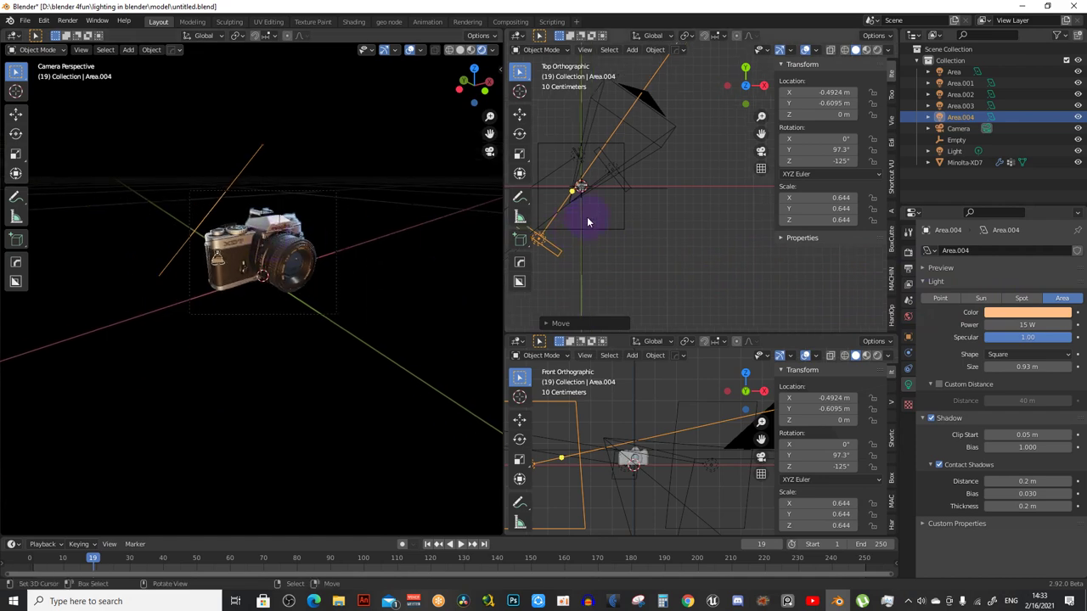
{"action": "scroll", "coordinate": [585, 238], "scroll_direction": "up", "scroll_amount": 1}
{"action": "scroll", "coordinate": [266, 230], "scroll_direction": "up", "scroll_amount": 2}
{"action": "scroll", "coordinate": [274, 238], "scroll_direction": "up", "scroll_amount": 2}
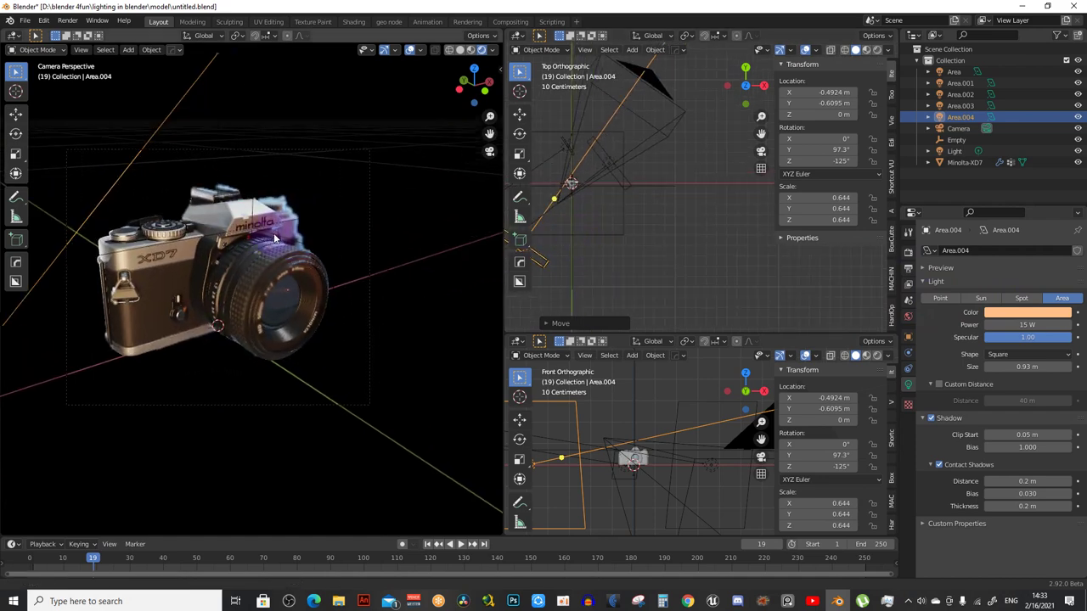
{"action": "scroll", "coordinate": [274, 237], "scroll_direction": "up", "scroll_amount": 2}
{"action": "scroll", "coordinate": [238, 225], "scroll_direction": "up", "scroll_amount": 1}
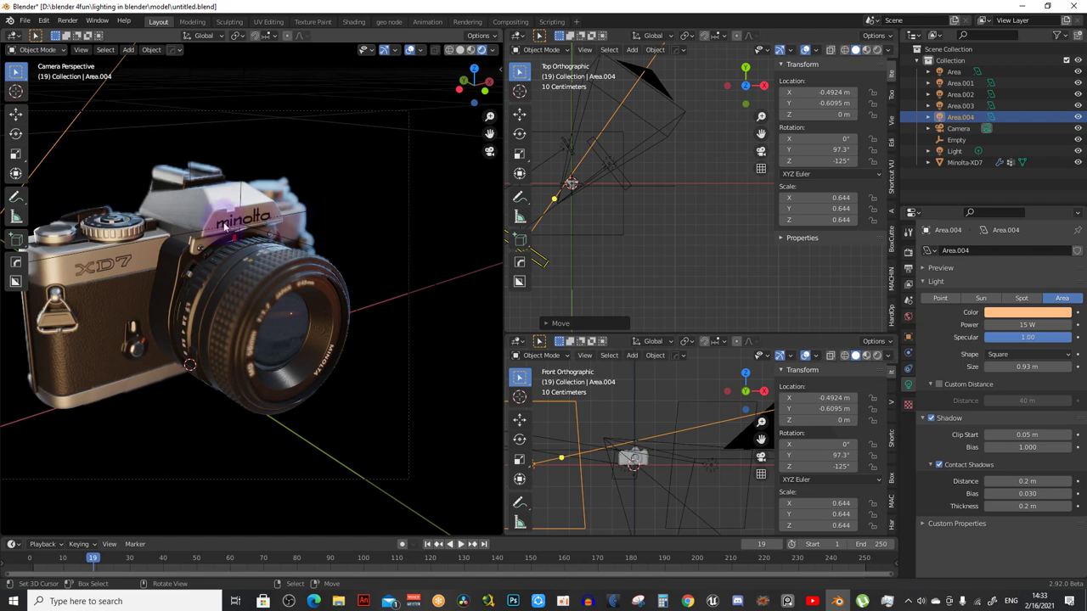
{"action": "scroll", "coordinate": [225, 233], "scroll_direction": "up", "scroll_amount": 3}
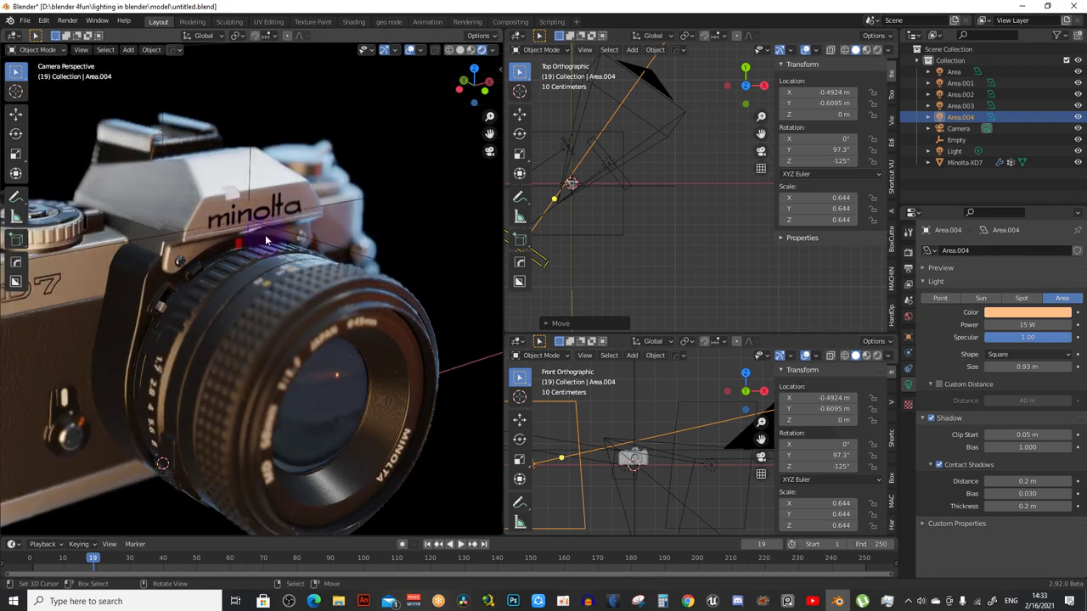
{"action": "scroll", "coordinate": [255, 265], "scroll_direction": "down", "scroll_amount": 3}
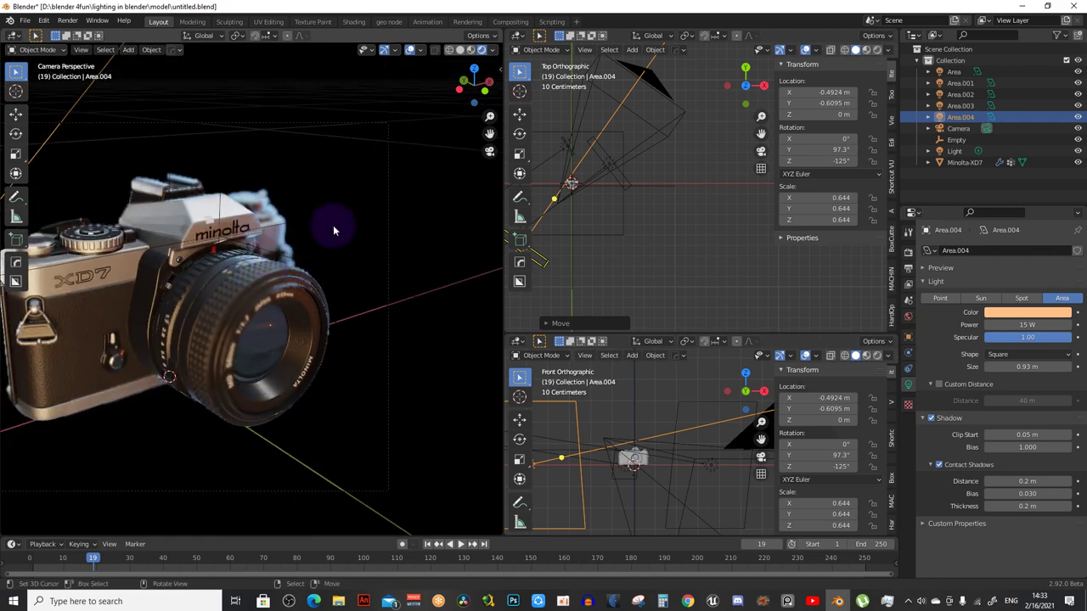
{"action": "scroll", "coordinate": [333, 225], "scroll_direction": "down", "scroll_amount": 3}
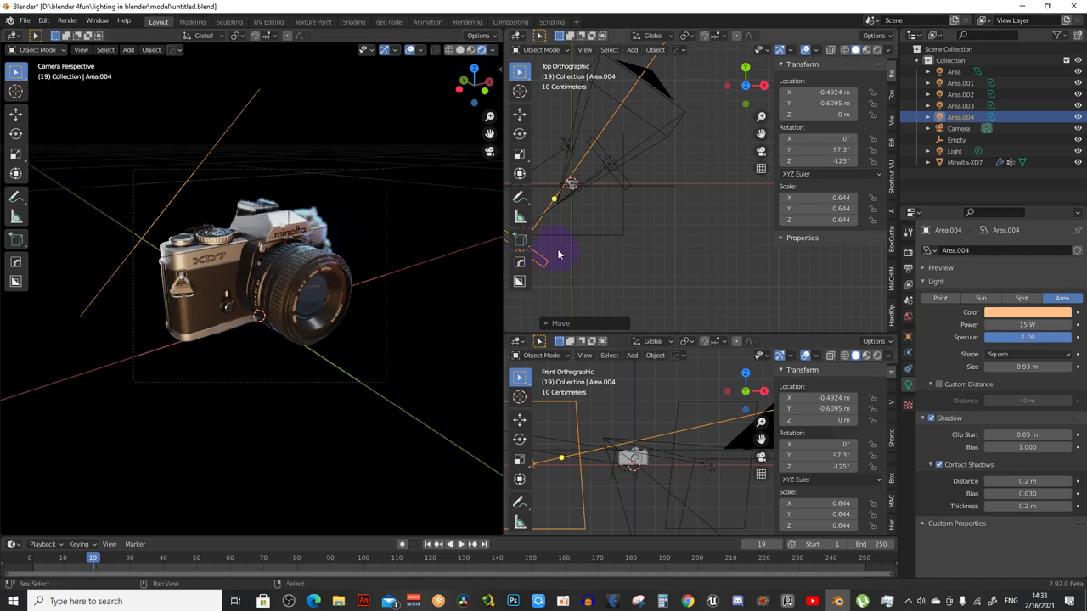
Duplicate Area.004 as Area.005 at X 0.74639 m, rotated -46.8° on Z, scaled 1.664
{"action": "key", "text": "shift+d"}
{"action": "key", "text": "x"}
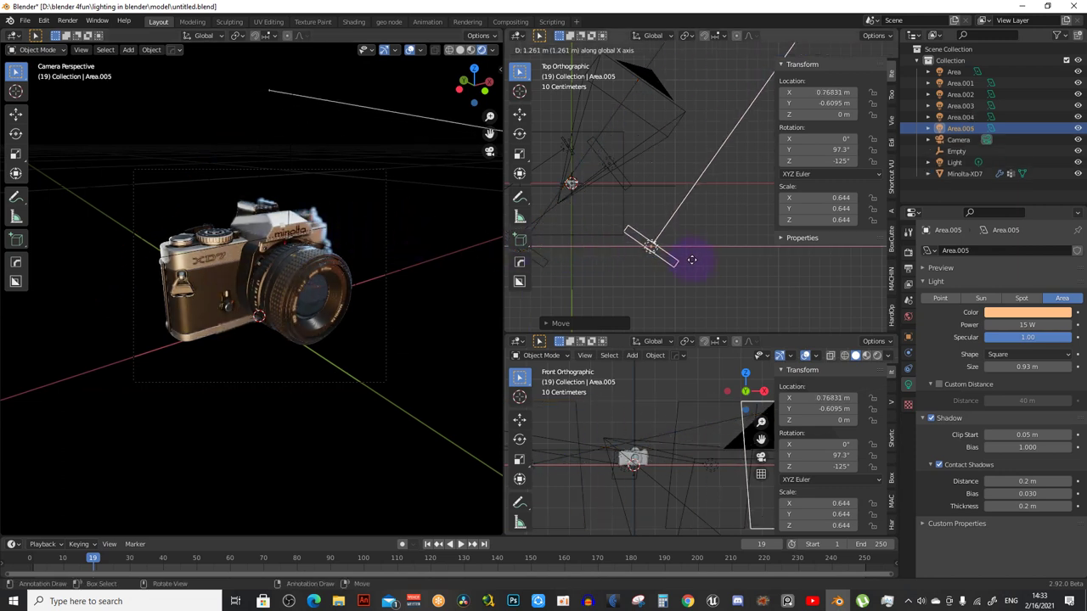
{"action": "left_click", "coordinate": [708, 290]}
{"action": "key", "text": "r"}
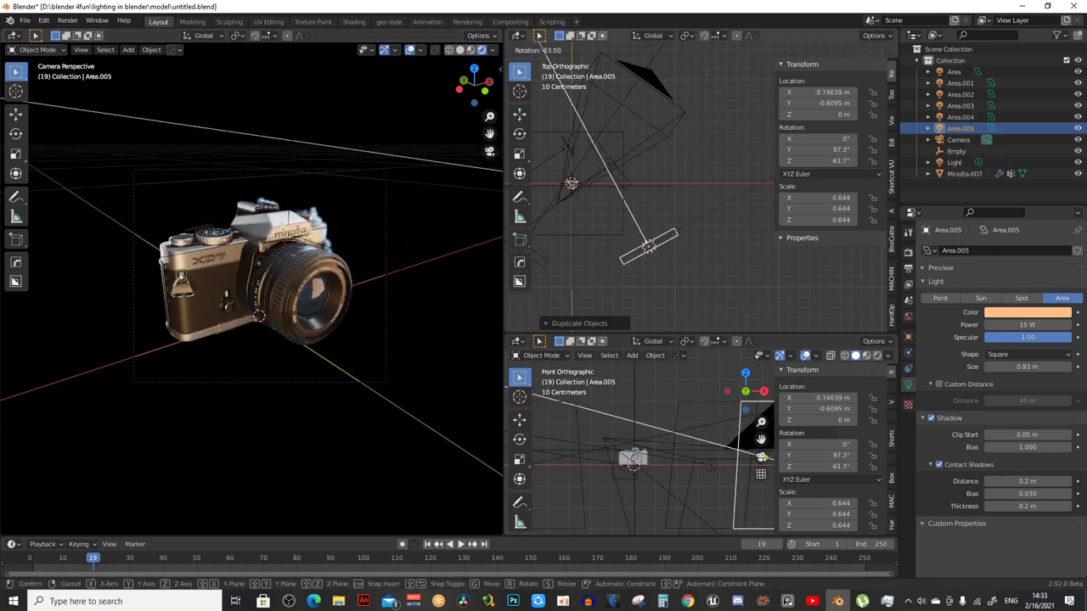
{"action": "left_click", "coordinate": [836, 54]}
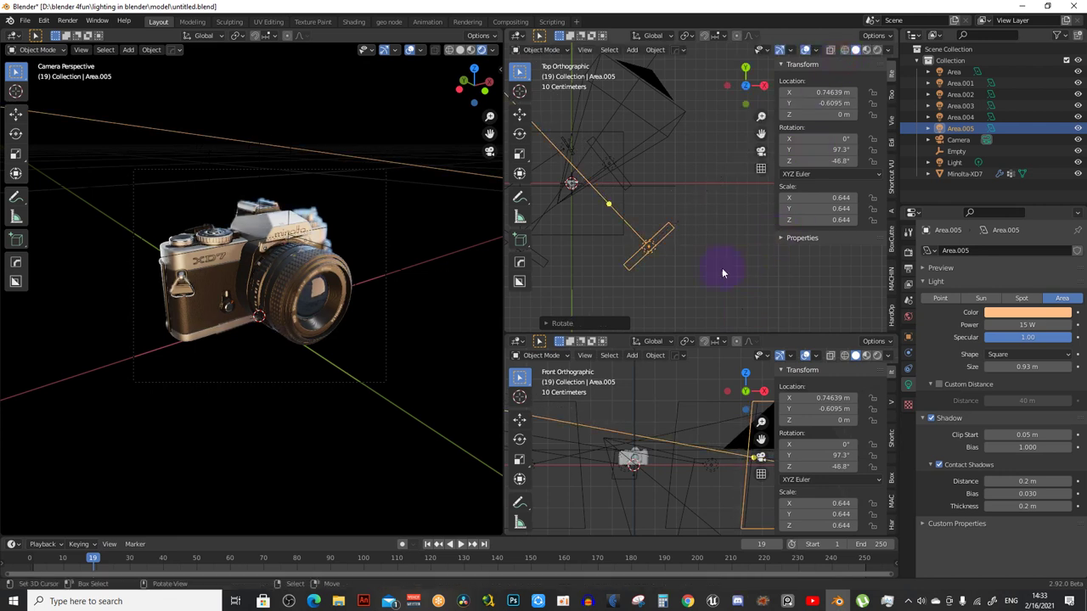
{"action": "key", "text": "s"}
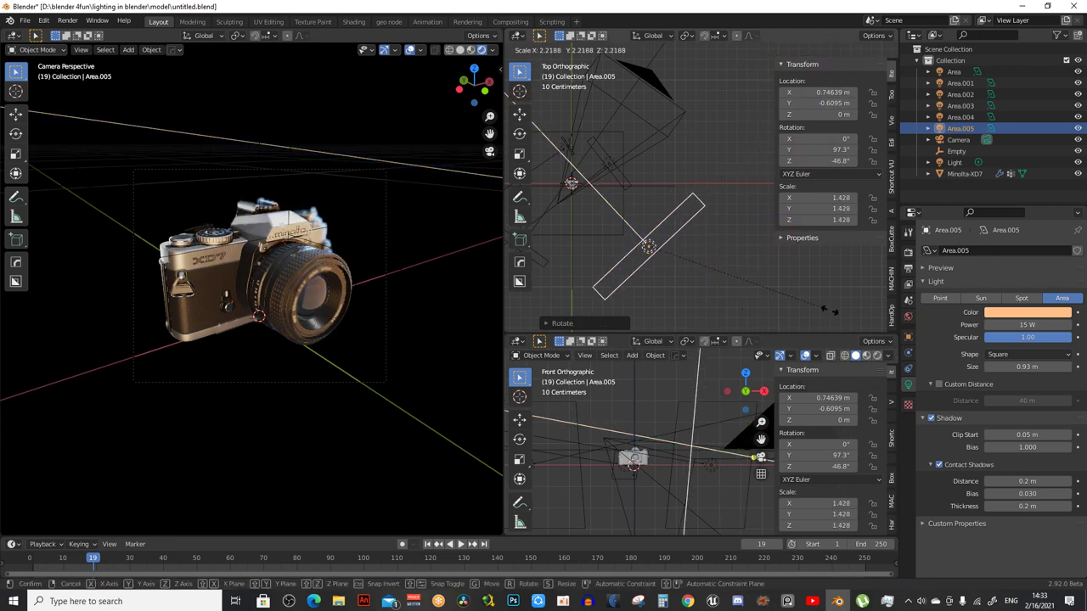
{"action": "left_click", "coordinate": [779, 300]}
Give Area.005 a pale peach tint and lower its power to 5 W
{"action": "left_click", "coordinate": [1004, 314]}
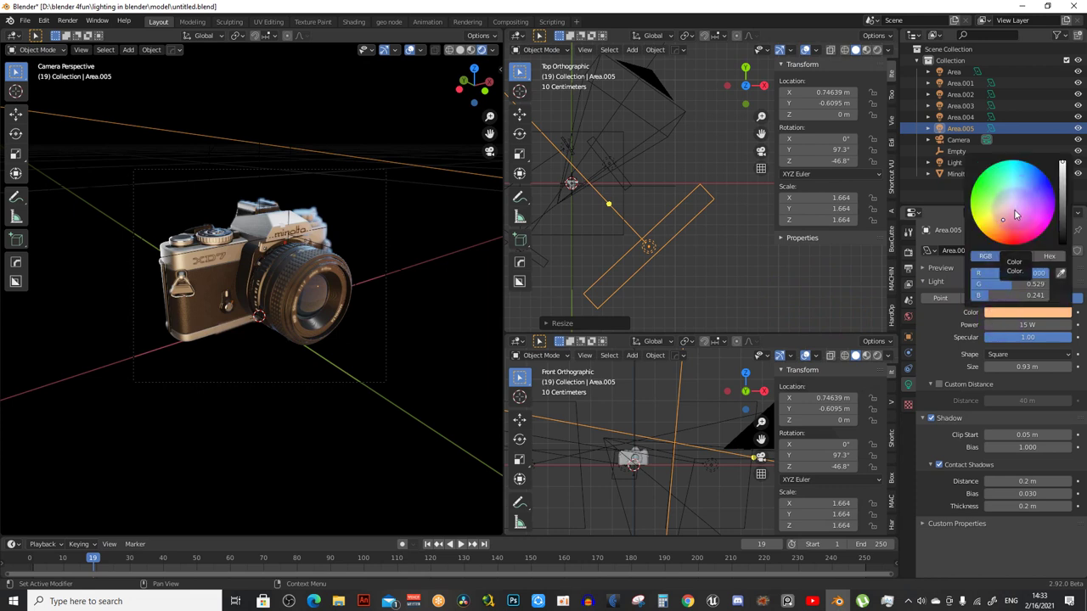
{"action": "mouse_move", "coordinate": [1007, 219]}
{"action": "left_mouse_down"}
{"action": "mouse_move", "coordinate": [1018, 194]}
{"action": "mouse_move", "coordinate": [1009, 209]}
{"action": "left_mouse_up"}
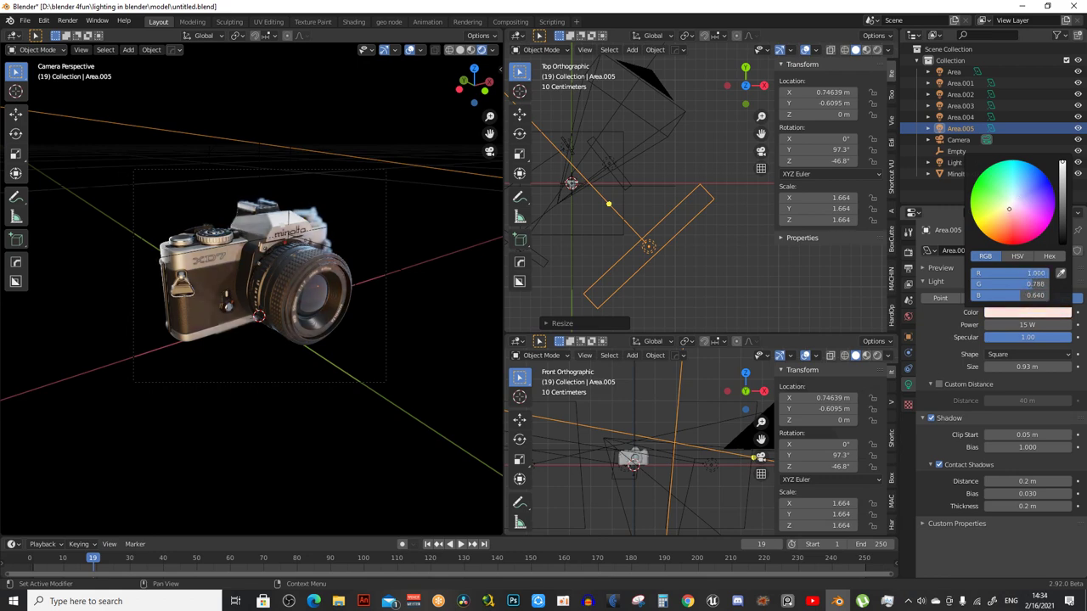
{"action": "scroll", "coordinate": [358, 228], "scroll_direction": "up", "scroll_amount": 2}
{"action": "scroll", "coordinate": [225, 255], "scroll_direction": "up", "scroll_amount": 2}
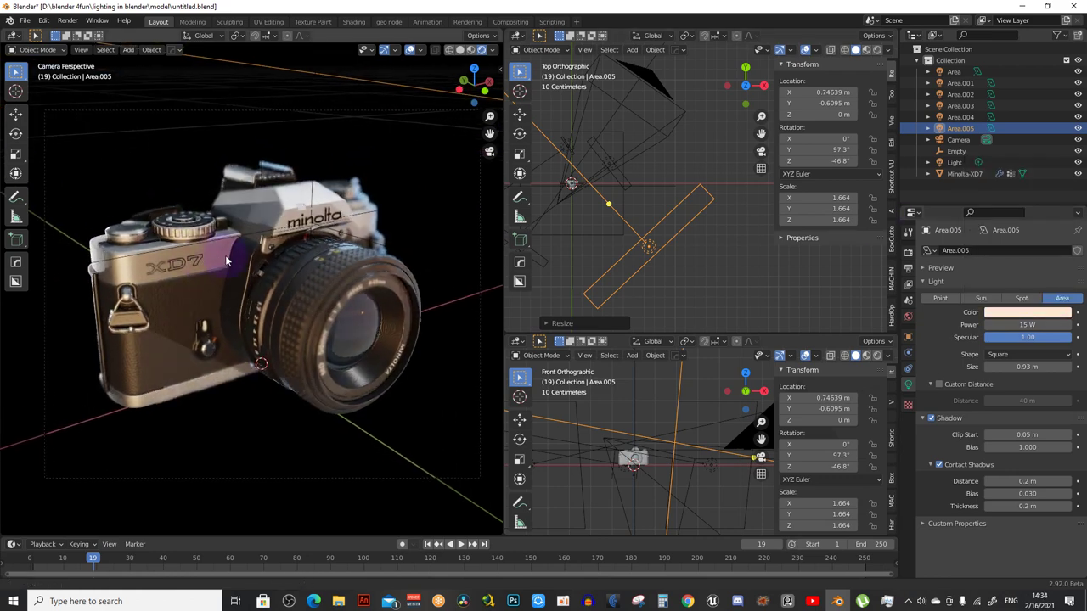
{"action": "left_click", "coordinate": [1023, 324]}
{"action": "type", "text": "5"}
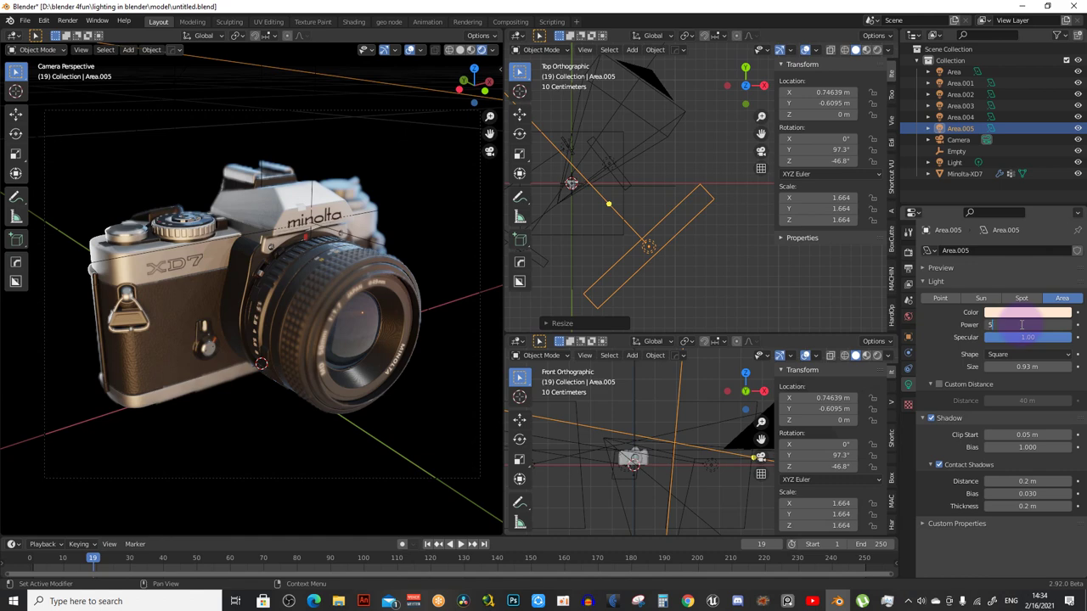
{"action": "key", "text": "Return"}
Switch Area.005's colour to pale blue and save the blend file
{"action": "scroll", "coordinate": [379, 236], "scroll_direction": "down", "scroll_amount": 2}
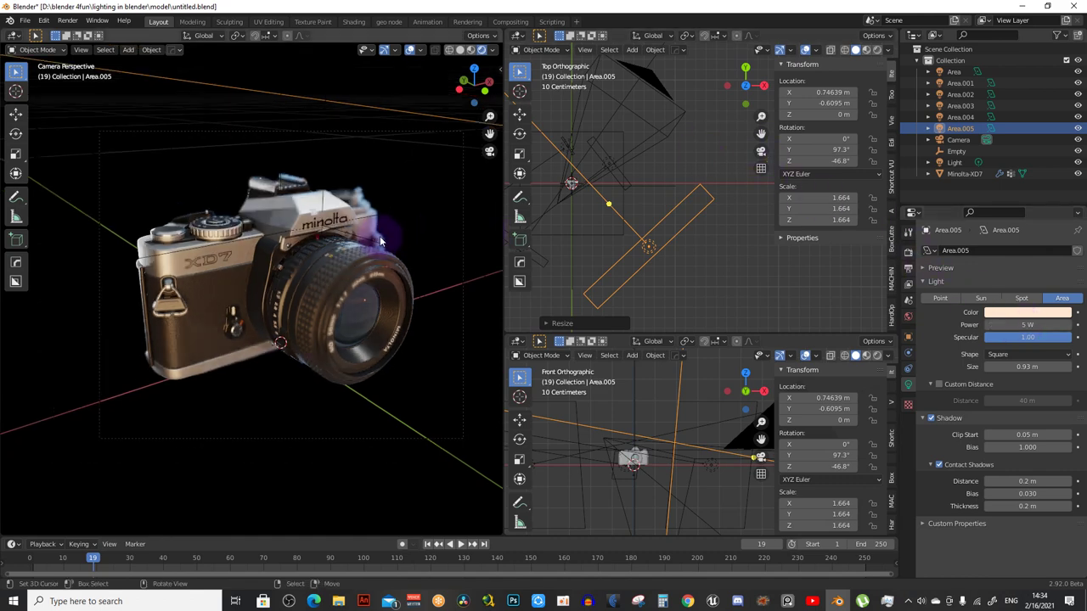
{"action": "scroll", "coordinate": [379, 238], "scroll_direction": "down", "scroll_amount": 2}
{"action": "left_click", "coordinate": [1027, 312]}
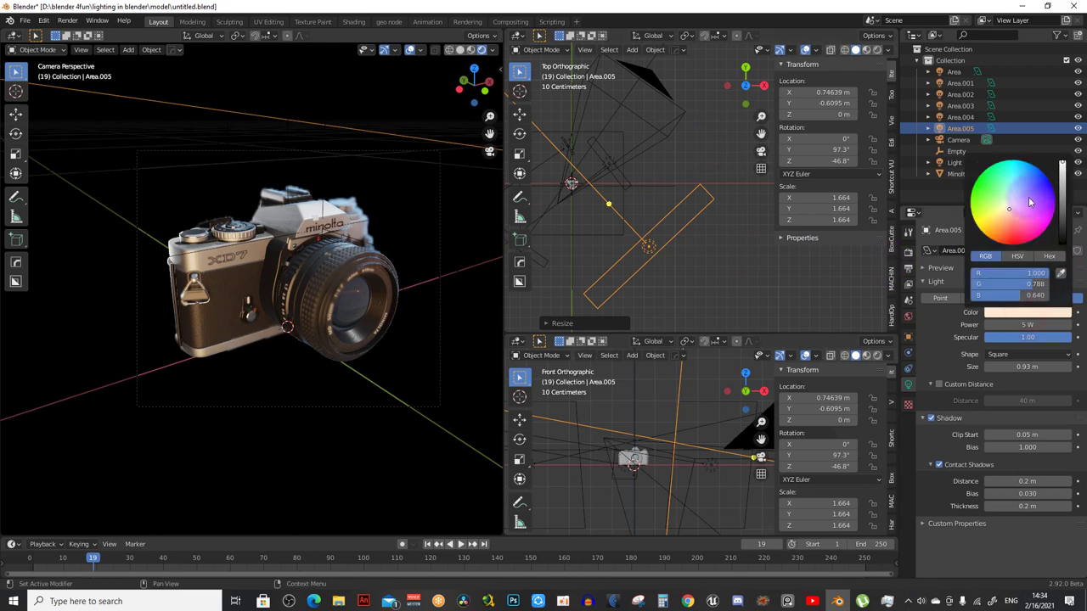
{"action": "left_click", "coordinate": [1019, 197]}
{"action": "scroll", "coordinate": [362, 300], "scroll_direction": "up", "scroll_amount": 2}
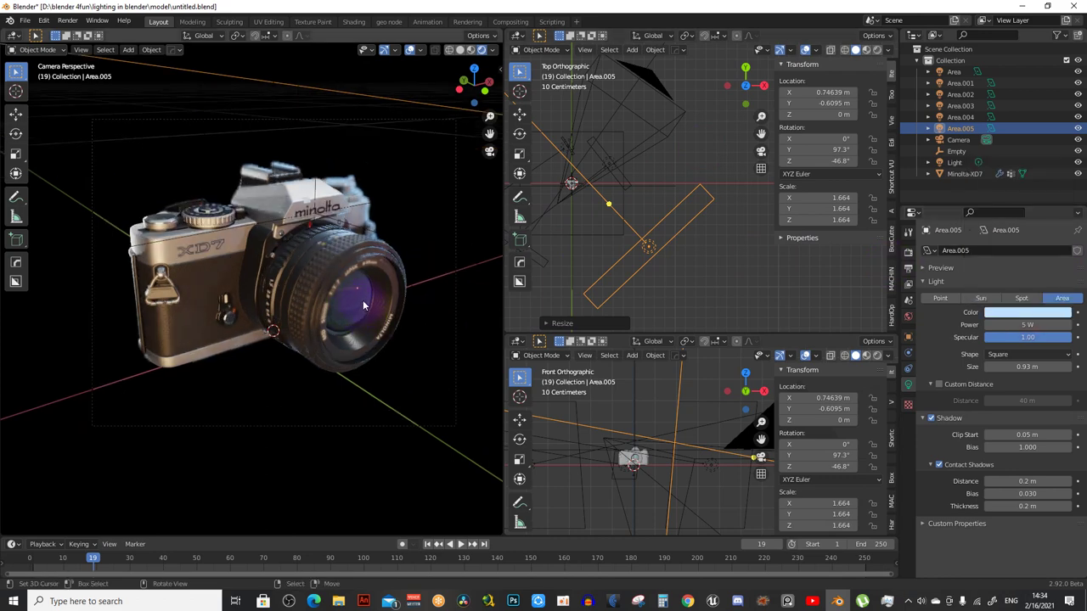
{"action": "scroll", "coordinate": [356, 310], "scroll_direction": "up", "scroll_amount": 2}
{"action": "scroll", "coordinate": [353, 315], "scroll_direction": "up", "scroll_amount": 1}
{"action": "key", "text": "ctrl+s"}
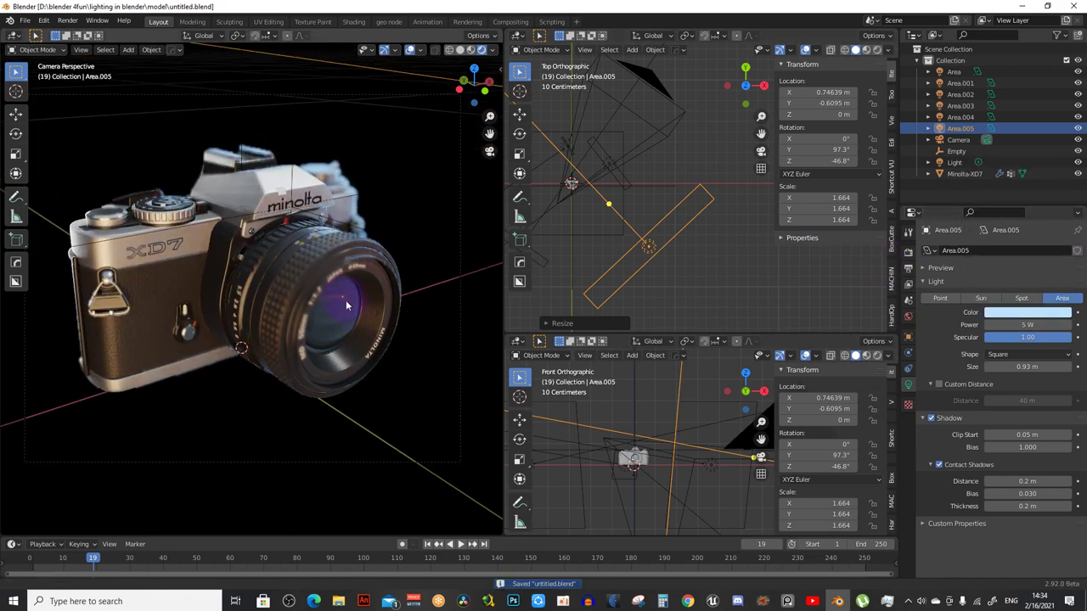
Orbit out of the camera view and bring up the Add menu's Light Probe types
{"action": "scroll", "coordinate": [345, 300], "scroll_direction": "down", "scroll_amount": 1}
{"action": "middle_click_drag", "start_coordinate": [355, 316], "coordinate": [329, 315], "text": "shift"}
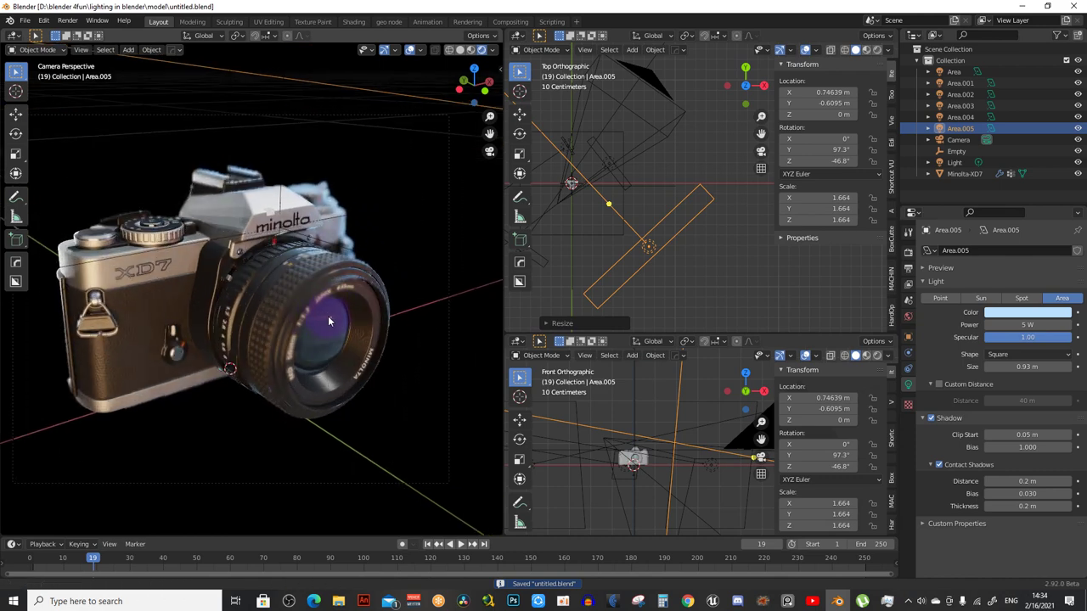
{"action": "scroll", "coordinate": [327, 316], "scroll_direction": "down", "scroll_amount": 3}
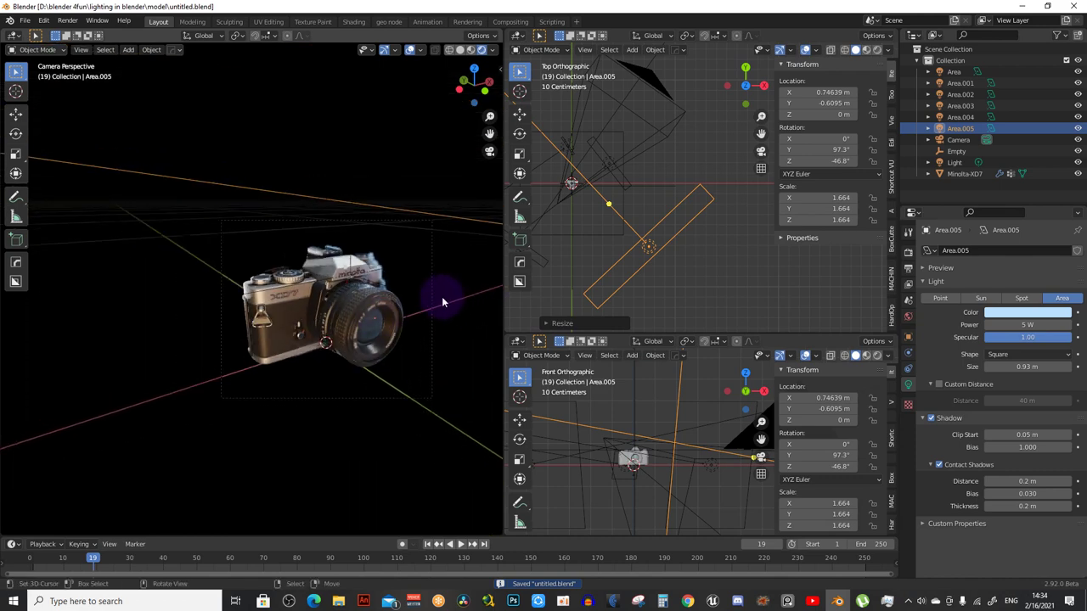
{"action": "middle_click_drag", "start_coordinate": [441, 297], "coordinate": [314, 295], "text": "shift"}
{"action": "scroll", "coordinate": [314, 295], "scroll_direction": "up", "scroll_amount": 2}
{"action": "scroll", "coordinate": [314, 296], "scroll_direction": "up", "scroll_amount": 3}
{"action": "scroll", "coordinate": [314, 296], "scroll_direction": "up", "scroll_amount": 1}
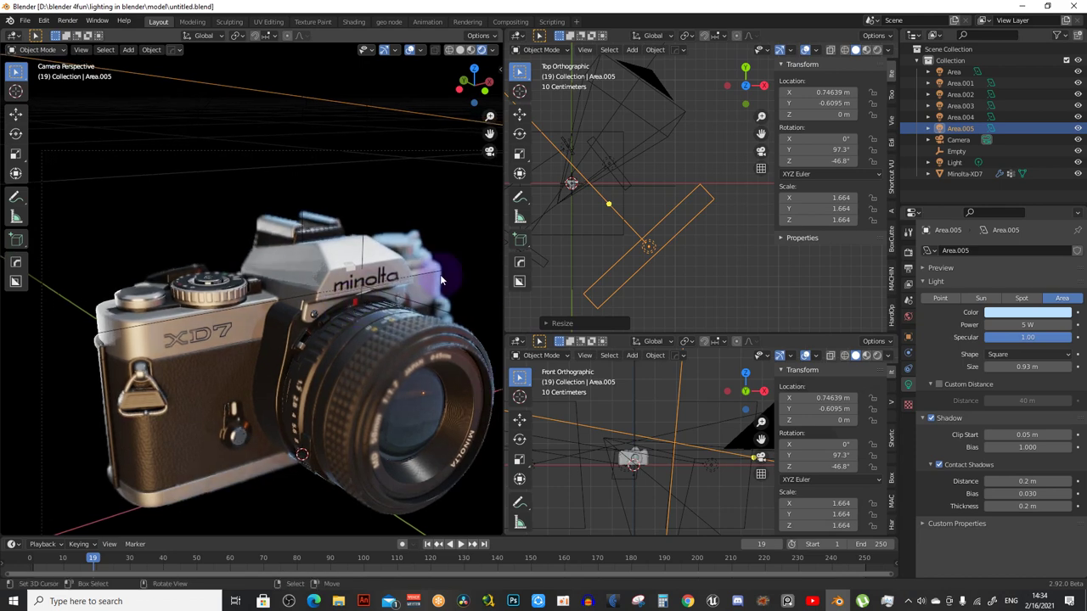
{"action": "scroll", "coordinate": [378, 250], "scroll_direction": "down", "scroll_amount": 2}
{"action": "scroll", "coordinate": [377, 250], "scroll_direction": "down", "scroll_amount": 2}
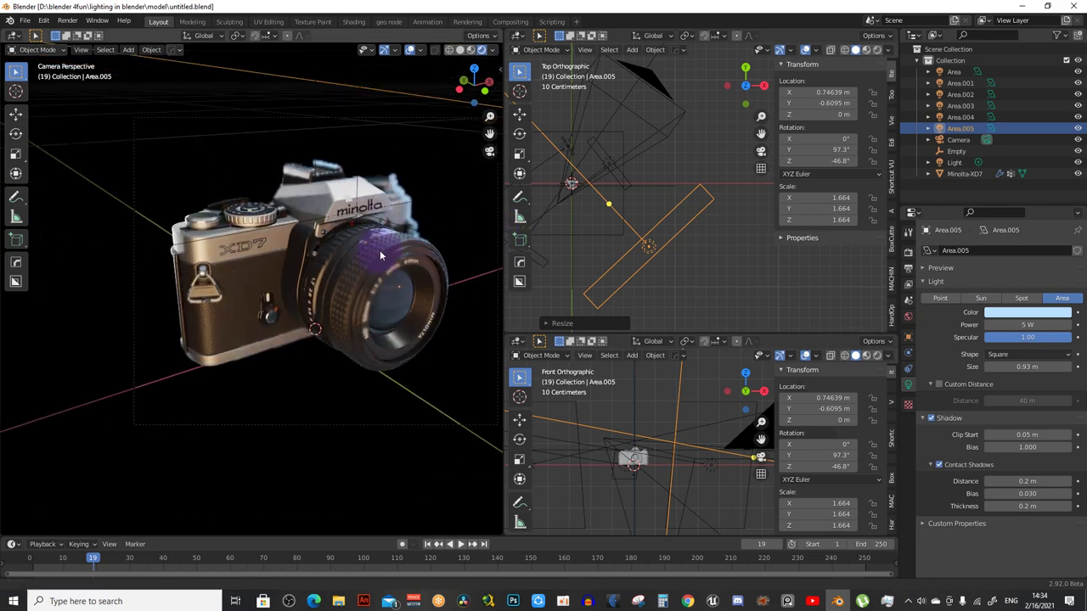
{"action": "scroll", "coordinate": [377, 250], "scroll_direction": "down", "scroll_amount": 1}
{"action": "mouse_move", "coordinate": [377, 251]}
{"action": "middle_mouse_down"}
{"action": "mouse_move", "coordinate": [404, 337]}
{"action": "mouse_move", "coordinate": [273, 333]}
{"action": "middle_mouse_up"}
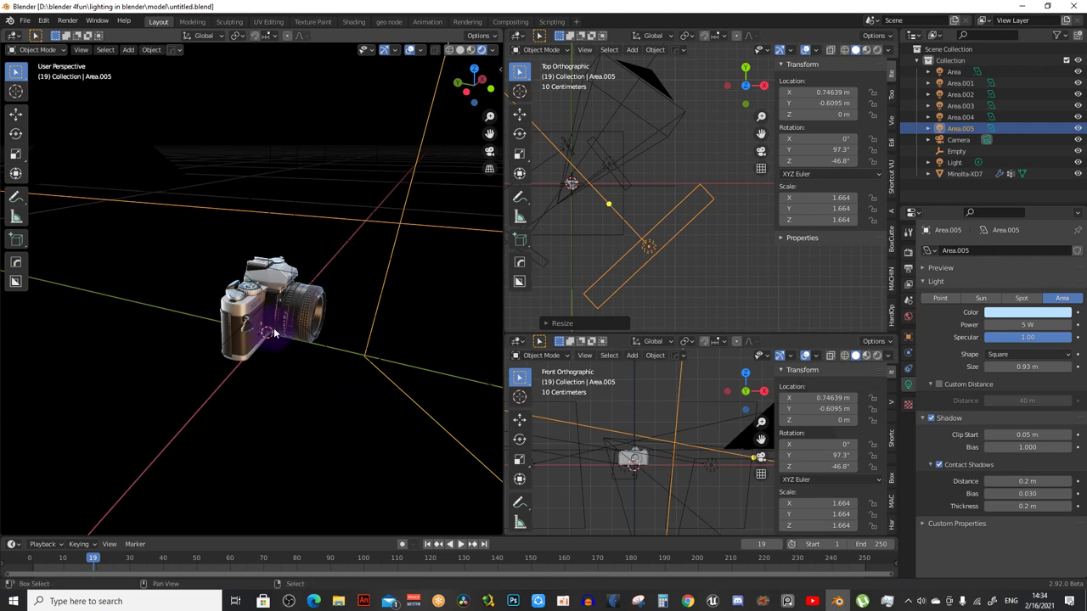
{"action": "key", "text": "shift+a"}
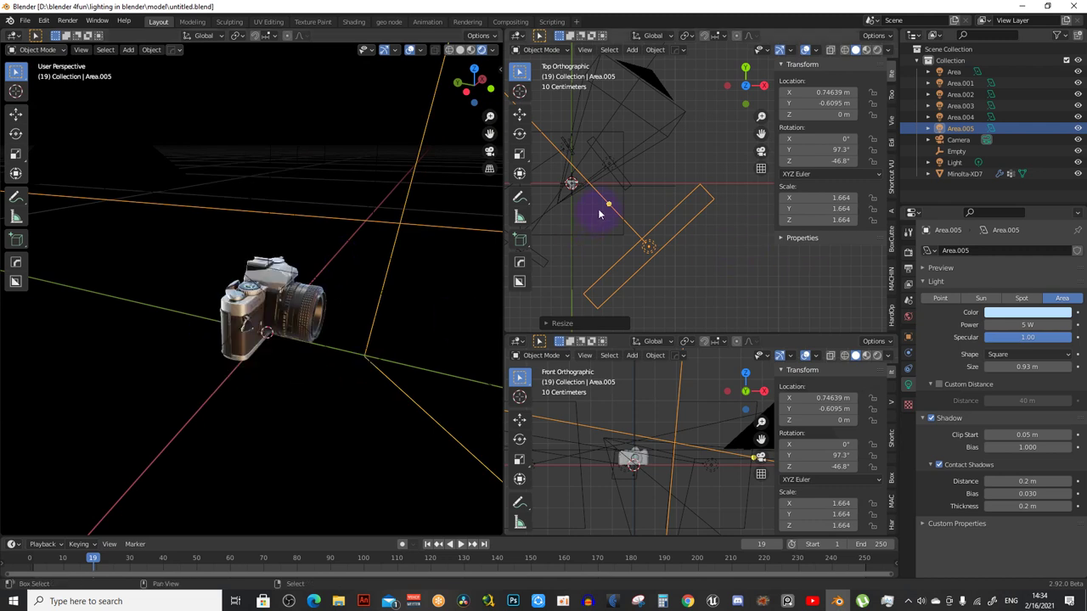
{"action": "key", "text": "shift+a"}
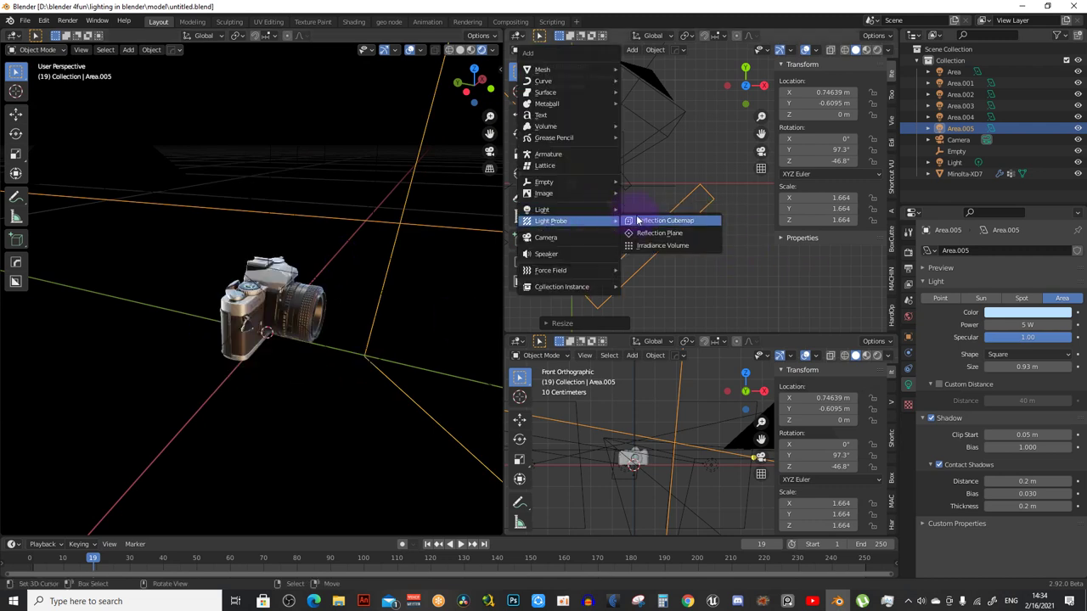
Add an Irradiance Volume and shrink it uniformly to 0.170 scale
{"action": "left_click", "coordinate": [651, 246]}
{"action": "scroll", "coordinate": [592, 215], "scroll_direction": "down", "scroll_amount": 2}
{"action": "scroll", "coordinate": [631, 231], "scroll_direction": "down", "scroll_amount": 2}
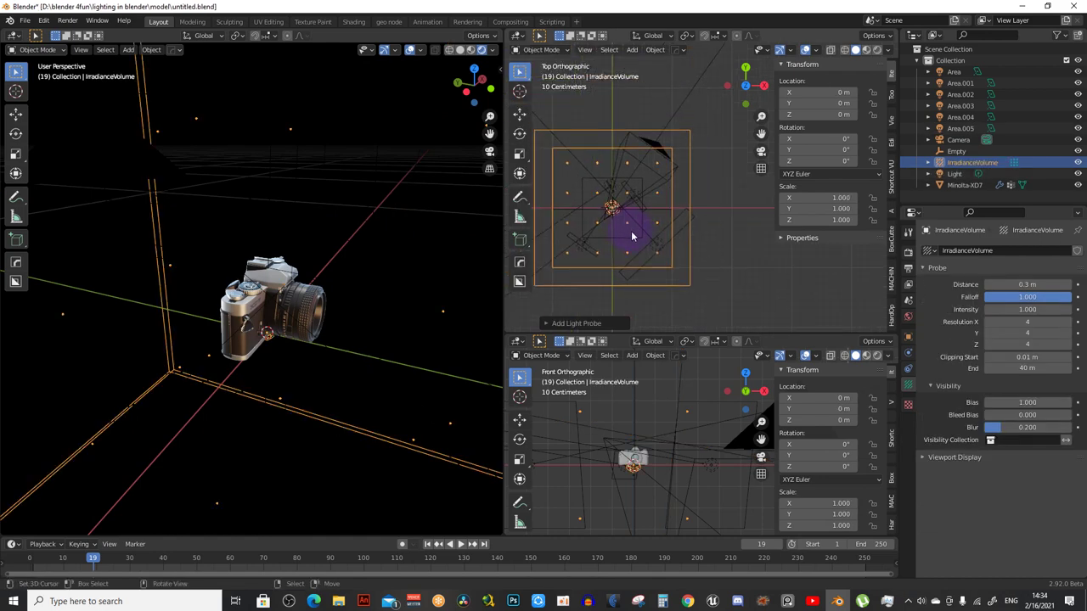
{"action": "key", "text": "s"}
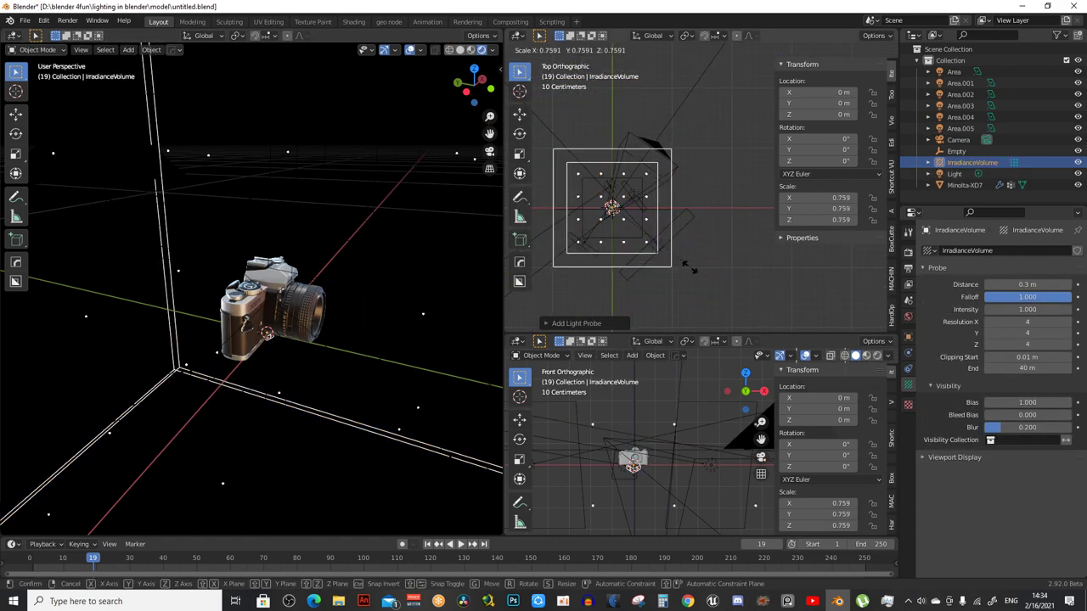
{"action": "left_click", "coordinate": [617, 217]}
Flatten the volume to 0.068 on Z and move it vertically to the model
{"action": "scroll", "coordinate": [616, 216], "scroll_direction": "up", "scroll_amount": 2}
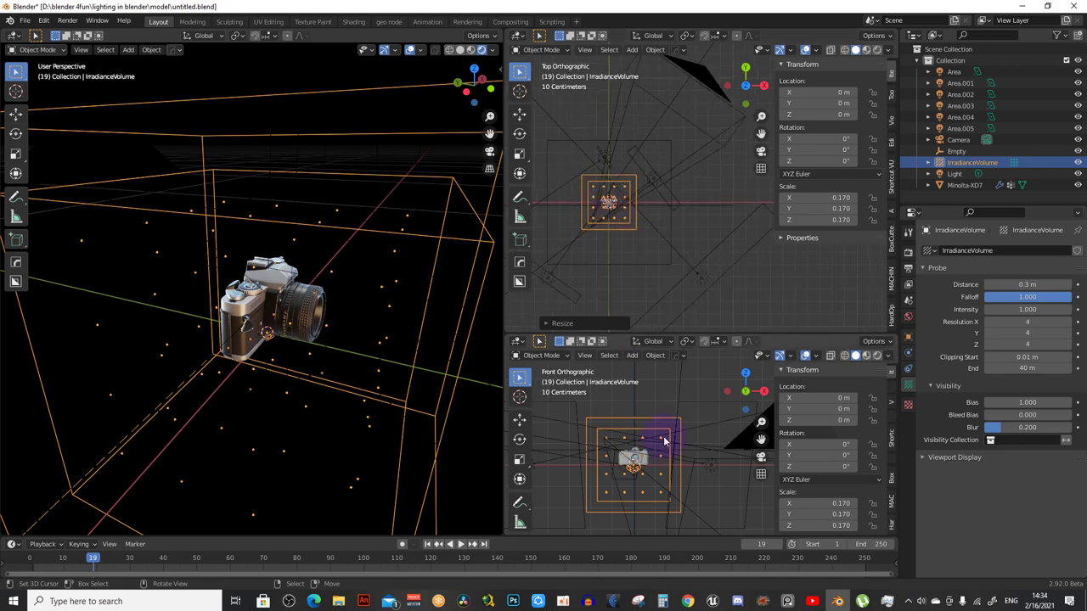
{"action": "scroll", "coordinate": [652, 475], "scroll_direction": "up", "scroll_amount": 2}
{"action": "scroll", "coordinate": [663, 492], "scroll_direction": "up", "scroll_amount": 1}
{"action": "key", "text": "s"}
{"action": "key", "text": "z"}
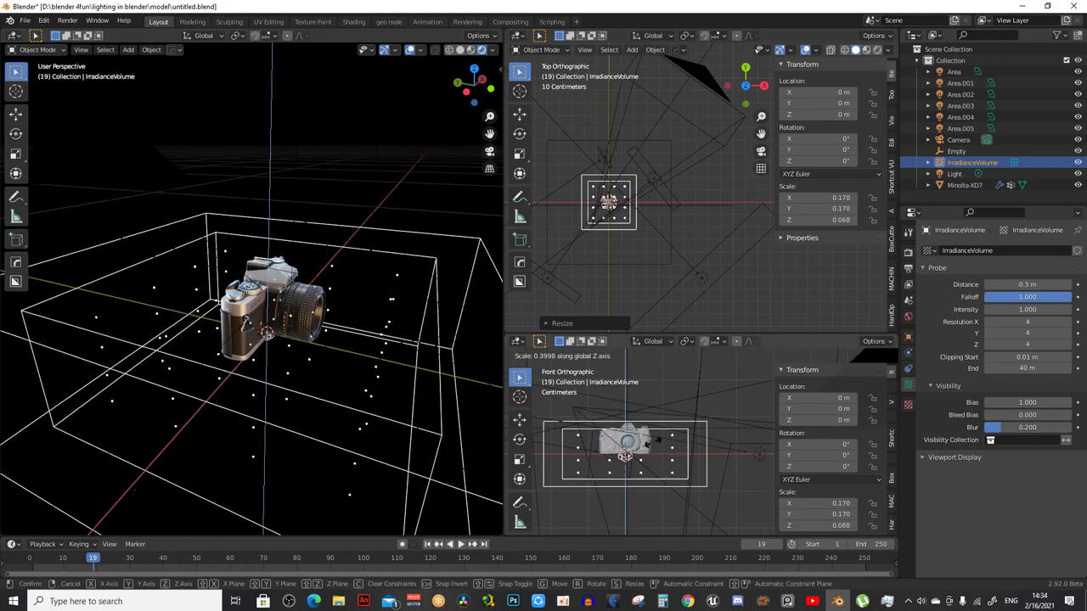
{"action": "left_click", "coordinate": [648, 472]}
{"action": "key", "text": "g"}
{"action": "key", "text": "z"}
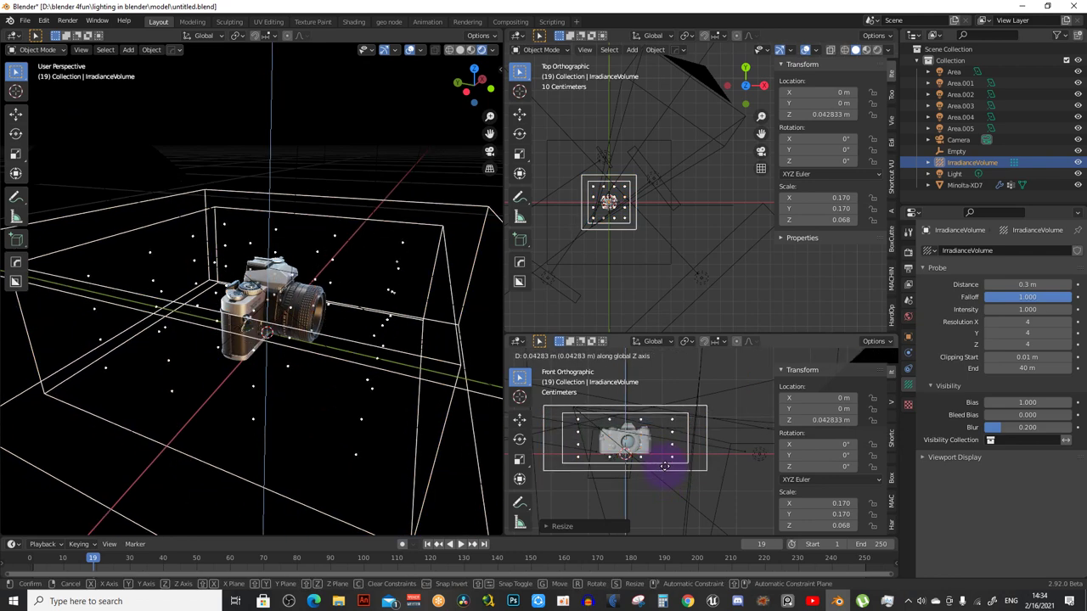
{"action": "left_click", "coordinate": [667, 478]}
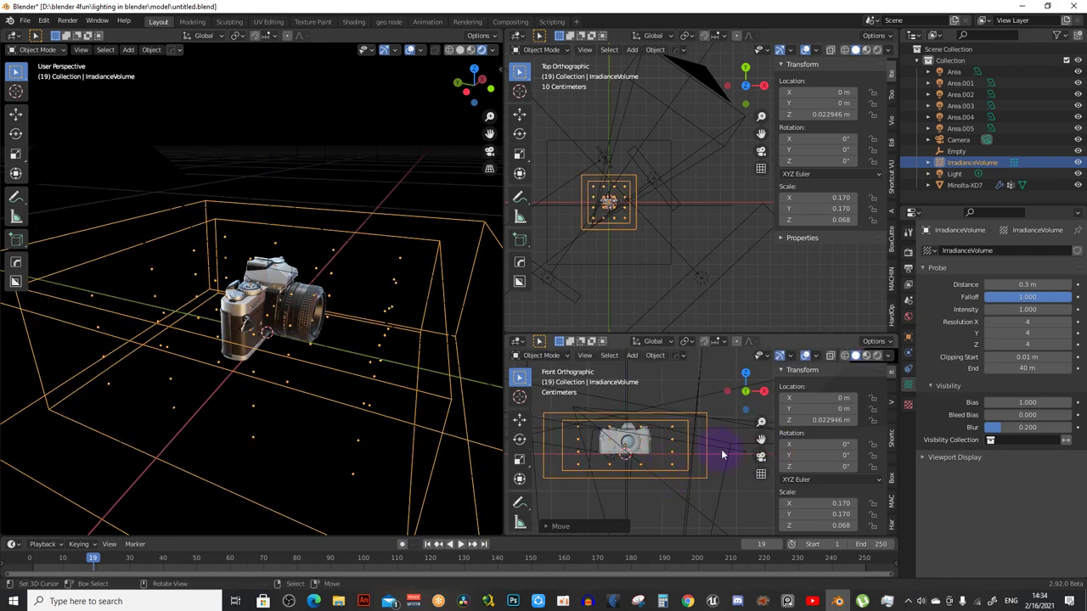
Scale the volume to 0.087 on X, set its height to 0.034 m, and Z scale 0.044
{"action": "key", "text": "s"}
{"action": "key", "text": "x"}
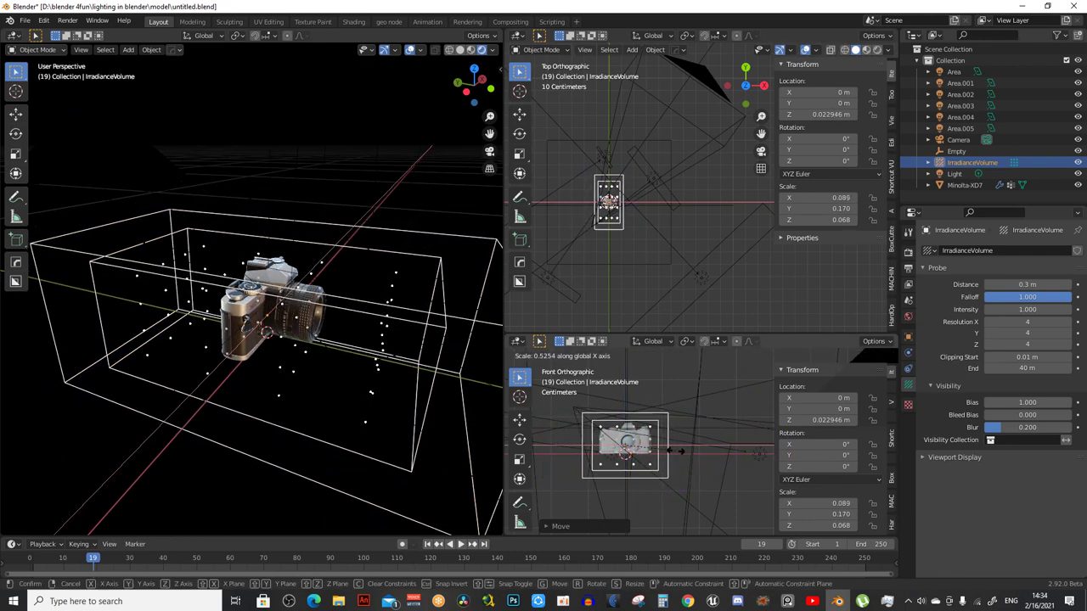
{"action": "left_click", "coordinate": [675, 452]}
{"action": "key", "text": "g"}
{"action": "key", "text": "z"}
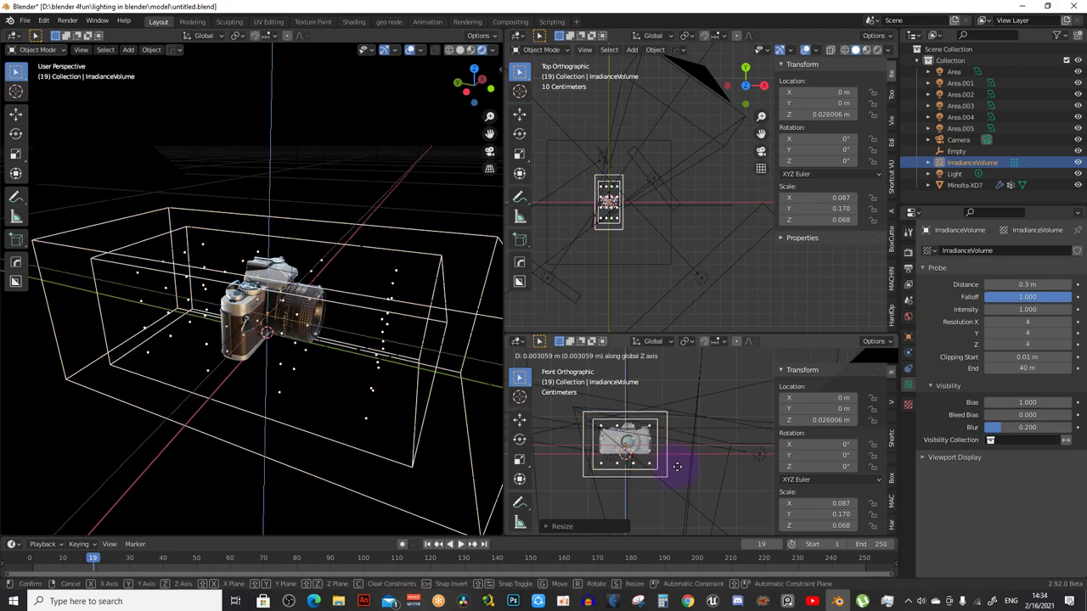
{"action": "left_click", "coordinate": [681, 499]}
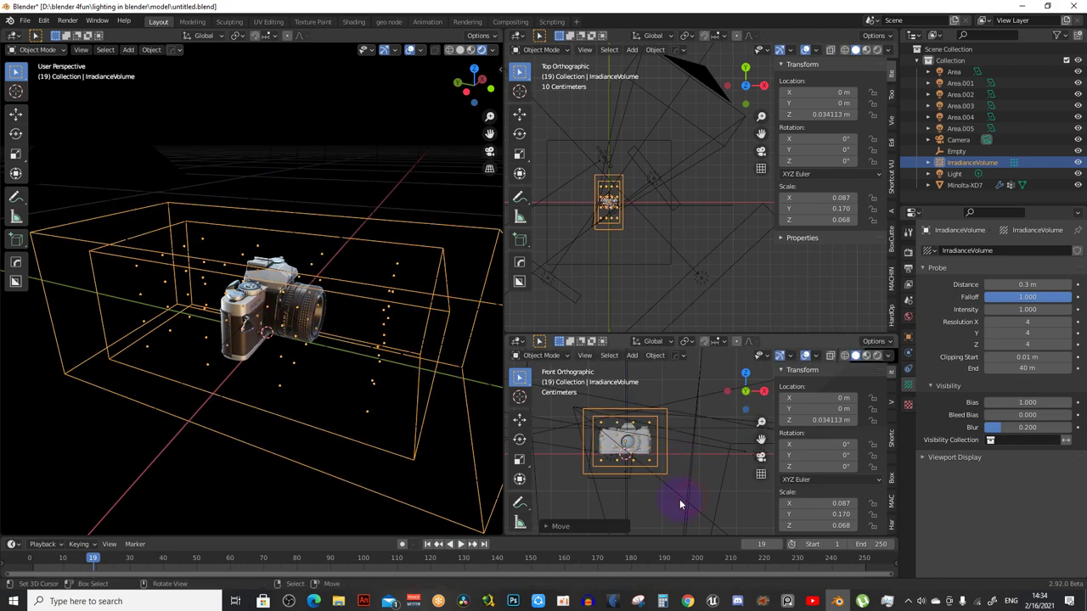
{"action": "key", "text": "s"}
{"action": "key", "text": "x"}
{"action": "key", "text": "z"}
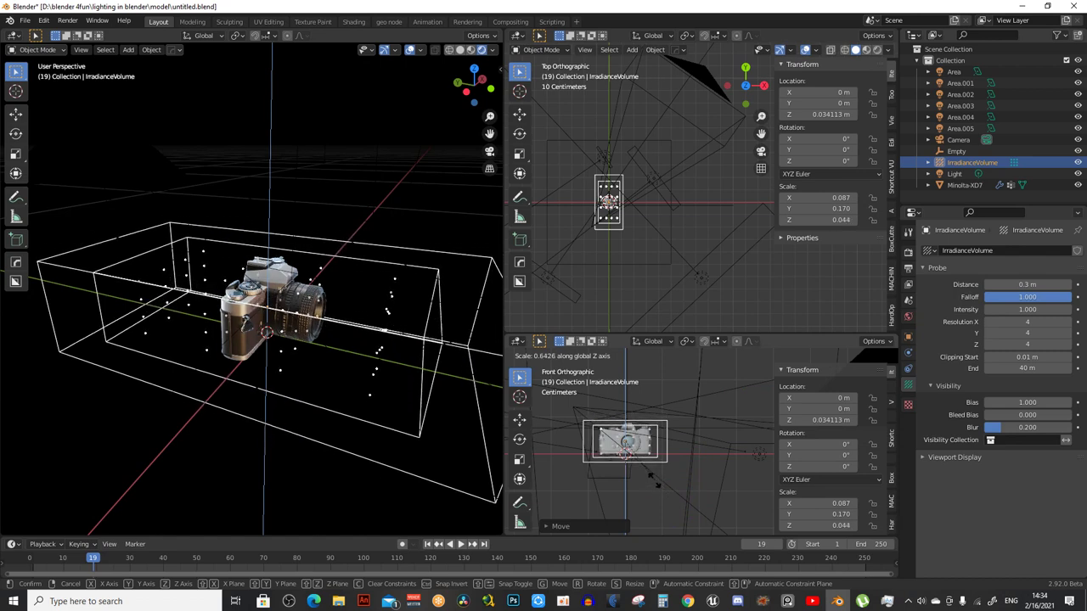
{"action": "left_click", "coordinate": [553, 417]}
Scale the volume to 0.070 on Y, nudge it along Y, and check it from top view
{"action": "middle_click_drag", "start_coordinate": [337, 316], "coordinate": [327, 309]}
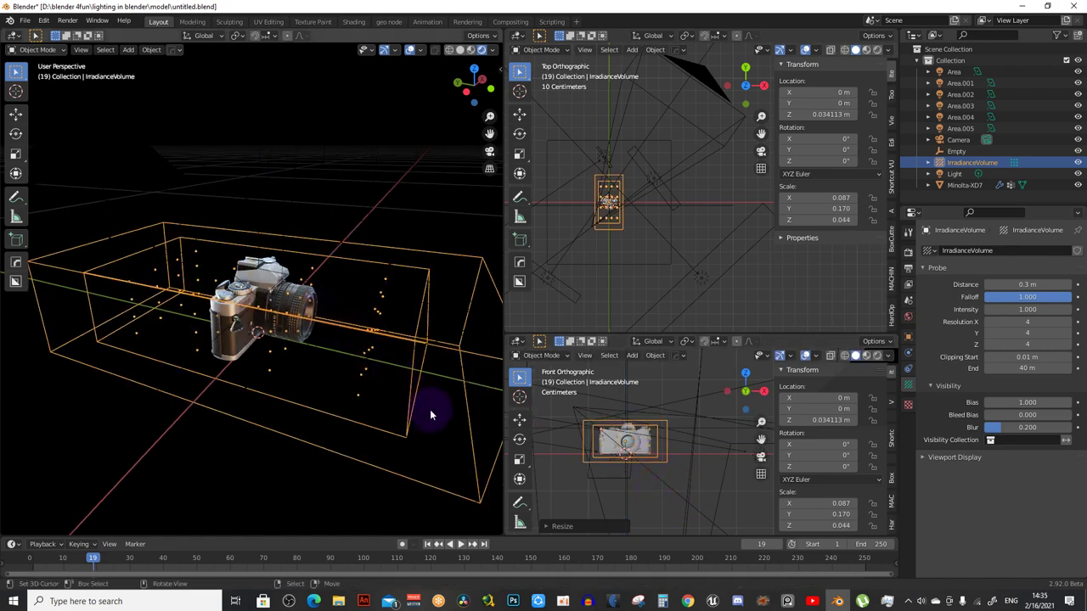
{"action": "key", "text": "s"}
{"action": "key", "text": "y"}
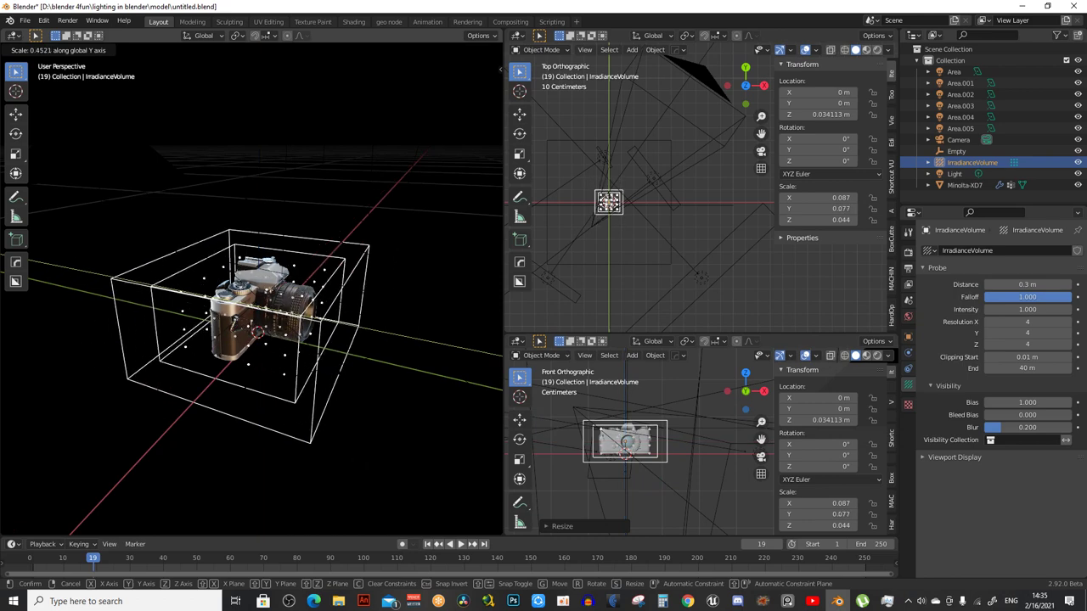
{"action": "left_click", "coordinate": [279, 328]}
{"action": "mouse_move", "coordinate": [280, 328]}
{"action": "middle_mouse_down"}
{"action": "mouse_move", "coordinate": [289, 408]}
{"action": "mouse_move", "coordinate": [314, 386]}
{"action": "middle_mouse_up"}
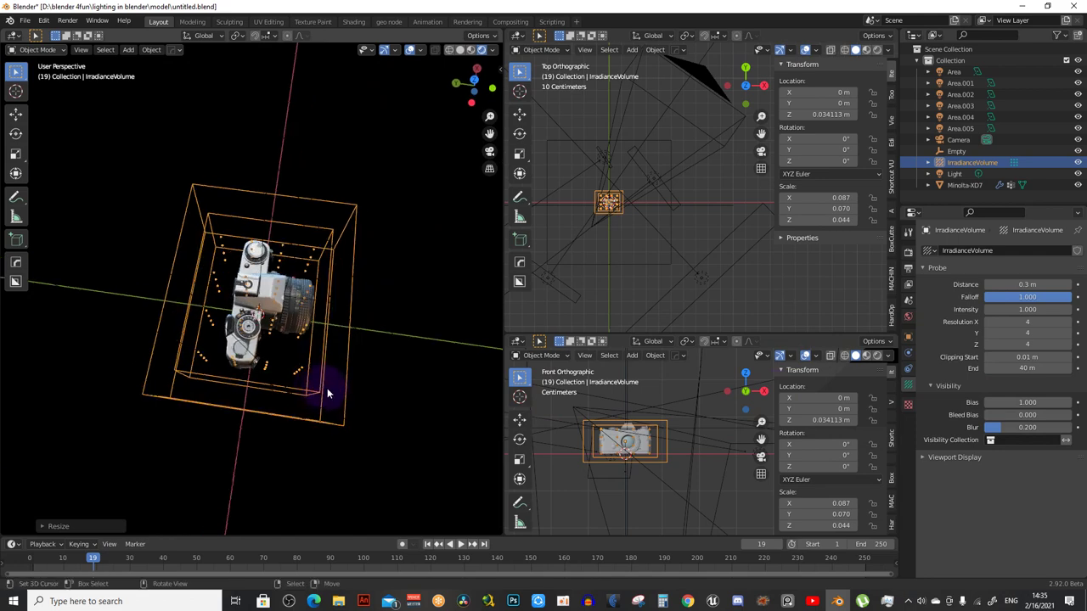
{"action": "key", "text": "g"}
{"action": "key", "text": "y"}
{"action": "left_click", "coordinate": [343, 388]}
{"action": "middle_click_drag", "start_coordinate": [343, 388], "coordinate": [357, 408]}
{"action": "key", "text": "KP_7"}
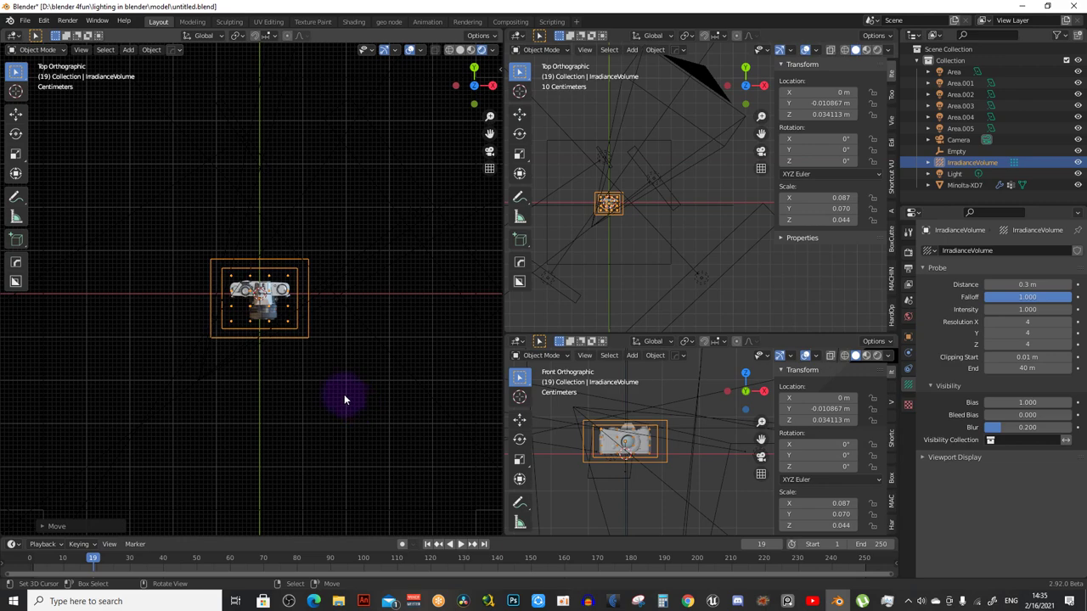
{"action": "scroll", "coordinate": [343, 394], "scroll_direction": "up", "scroll_amount": 5}
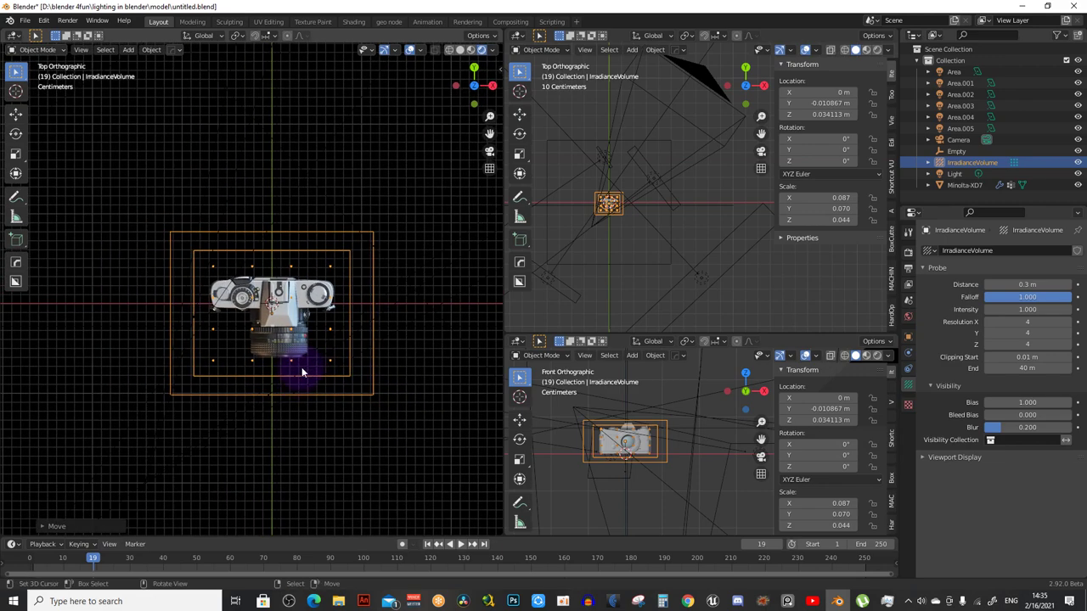
Nudge the irradiance volume to its final position along Y
{"action": "key", "text": "g"}
{"action": "key", "text": "y"}
{"action": "left_click", "coordinate": [306, 378]}
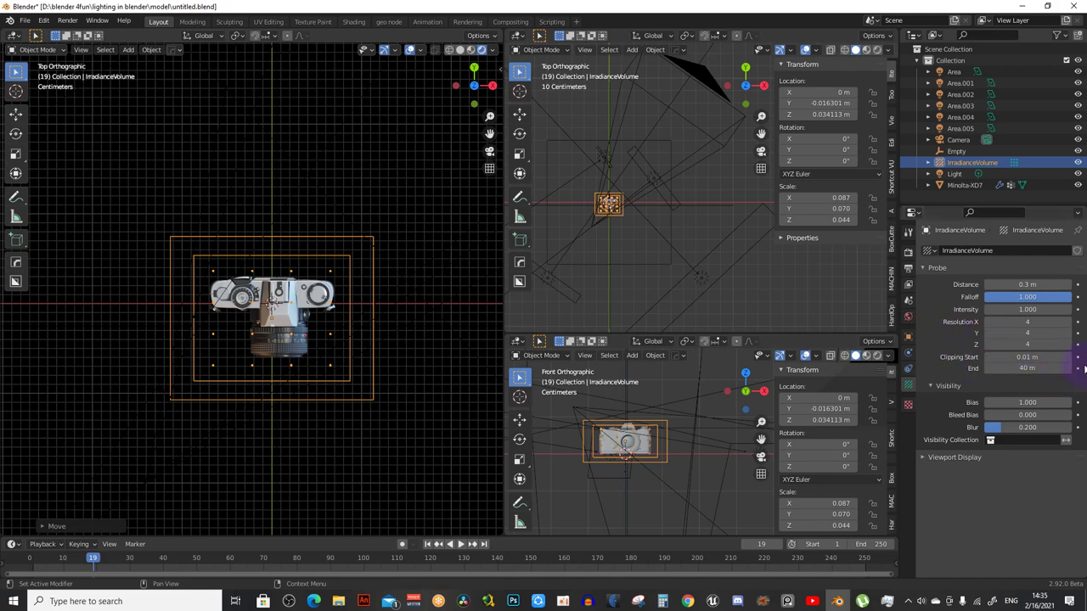
Set the irradiance volume resolution to 8 × 8 × 8, save, and open Render Properties
{"action": "left_click", "coordinate": [934, 371]}
{"action": "type", "text": "8"}
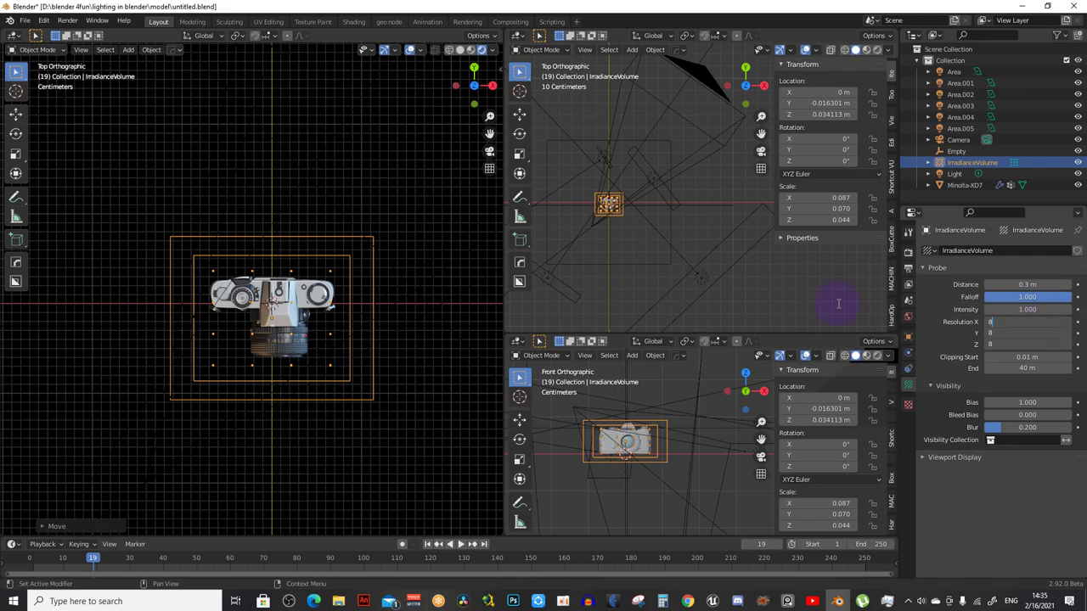
{"action": "key", "text": "Return"}
{"action": "key", "text": "ctrl+s"}
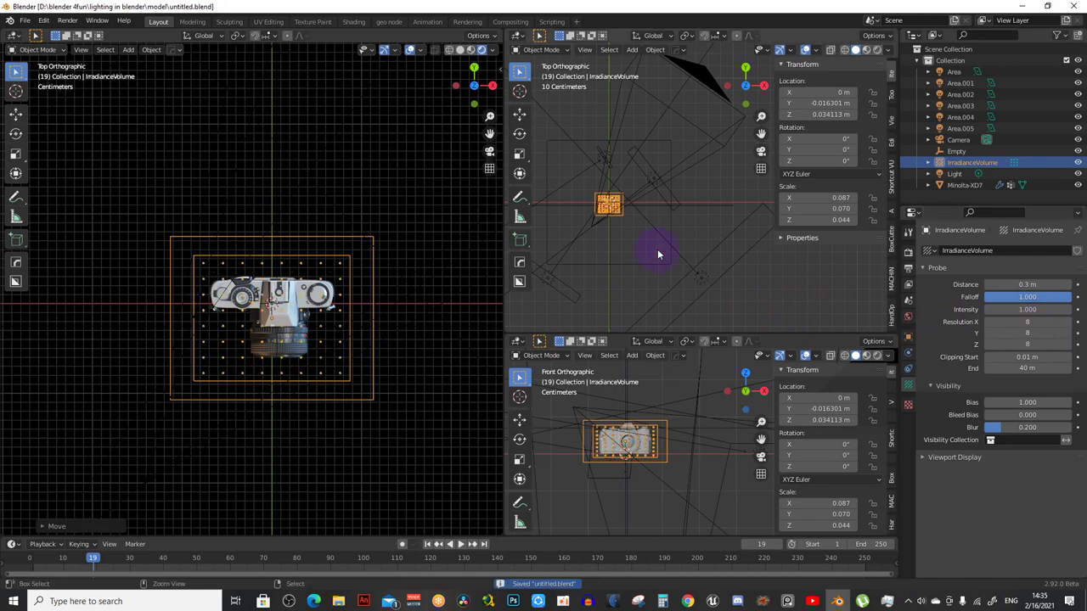
{"action": "left_click", "coordinate": [907, 255]}
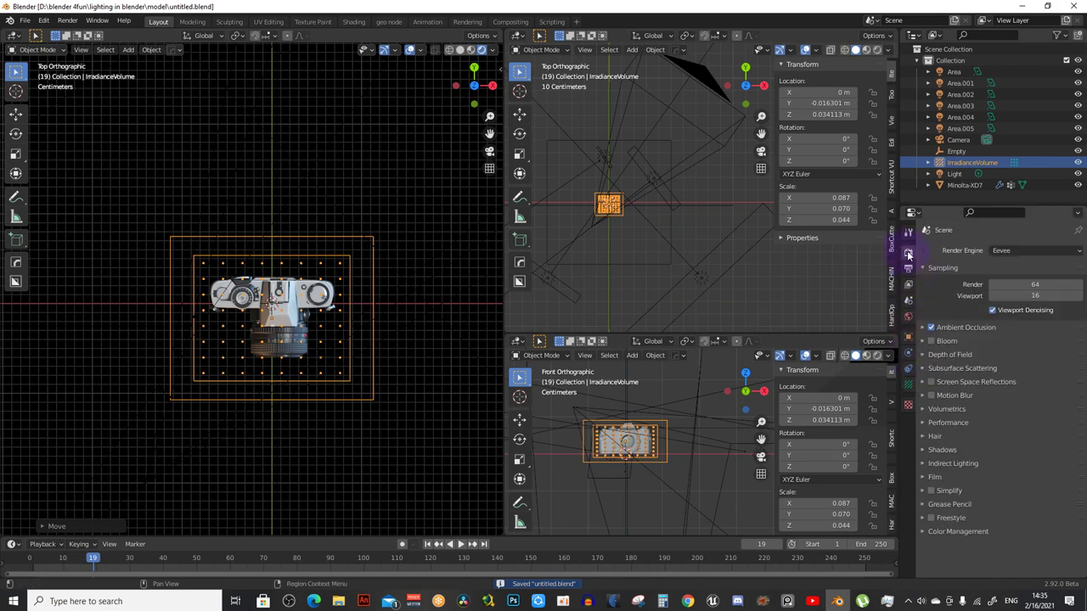
Set Indirect Lighting diffuse occlusion to 8 px, keeping cubemap size at 512 px
{"action": "left_click", "coordinate": [928, 464]}
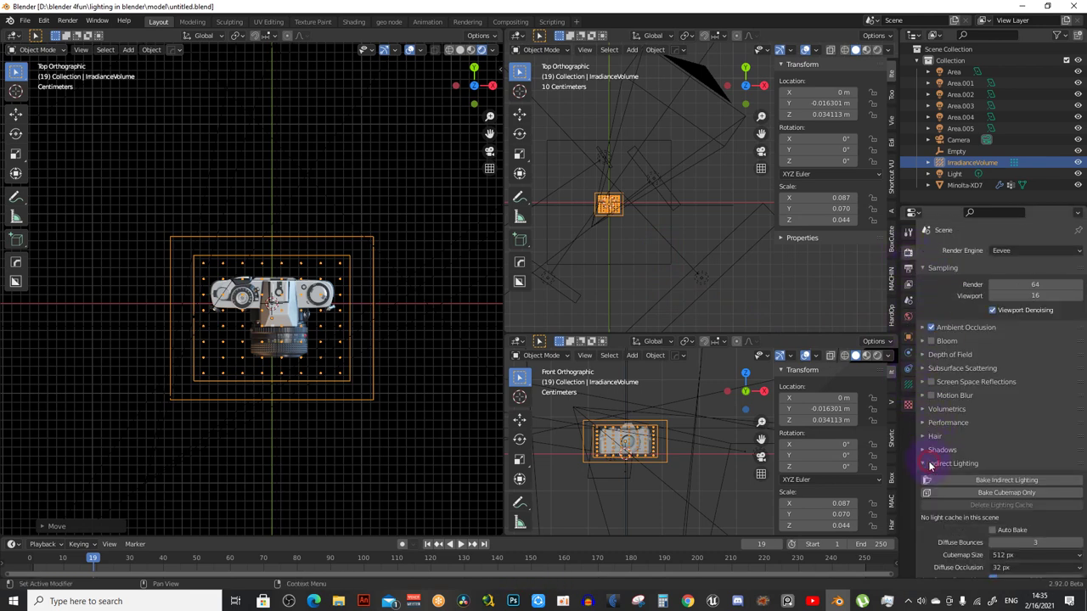
{"action": "scroll", "coordinate": [961, 436], "scroll_direction": "down", "scroll_amount": 3}
{"action": "scroll", "coordinate": [976, 425], "scroll_direction": "down", "scroll_amount": 2}
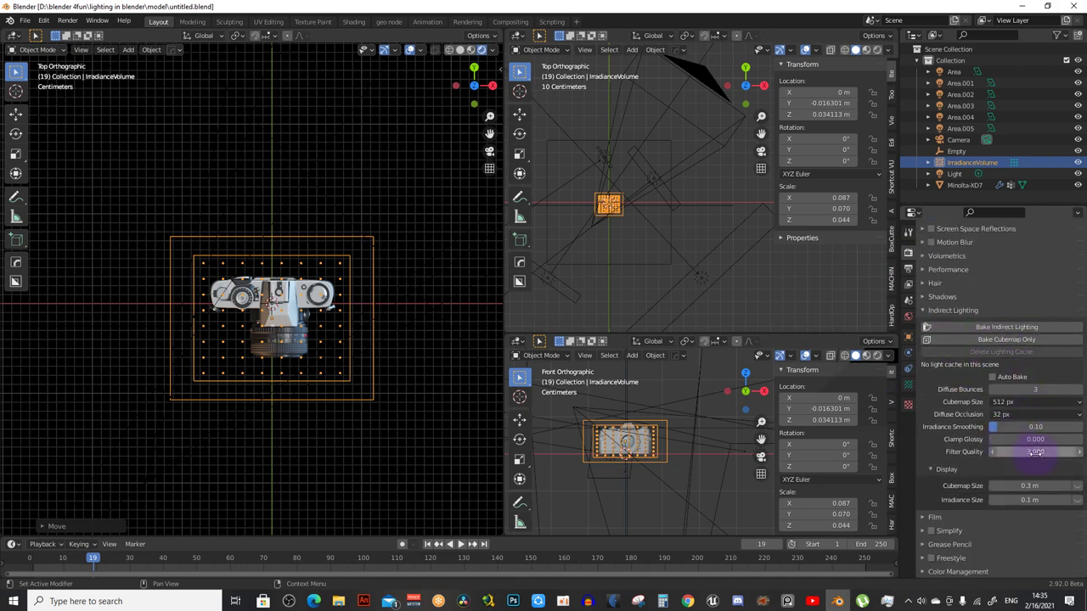
{"action": "left_click", "coordinate": [1034, 403]}
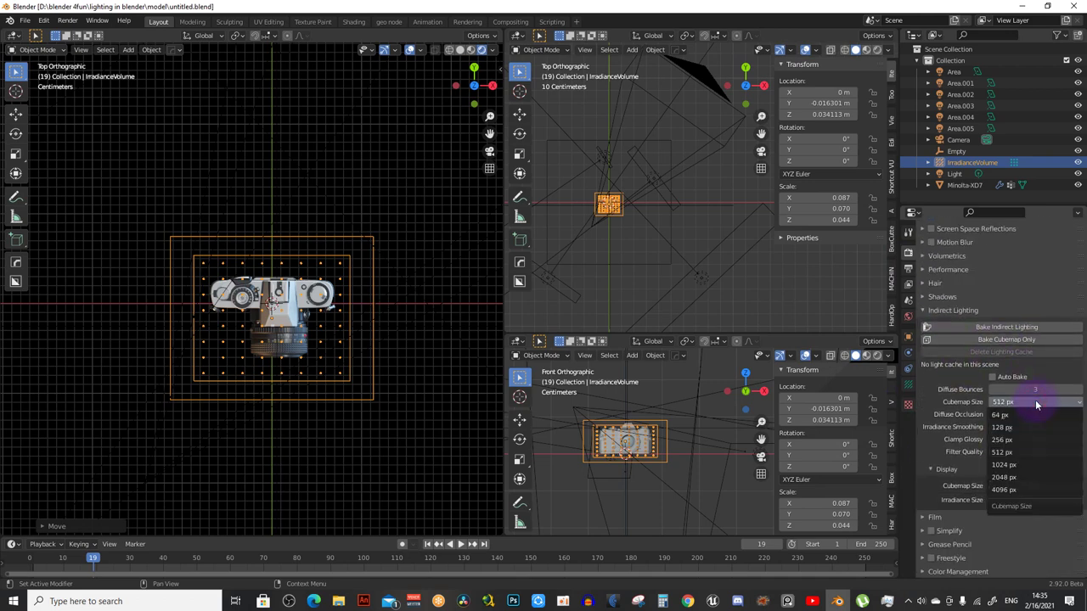
{"action": "left_click", "coordinate": [1035, 402]}
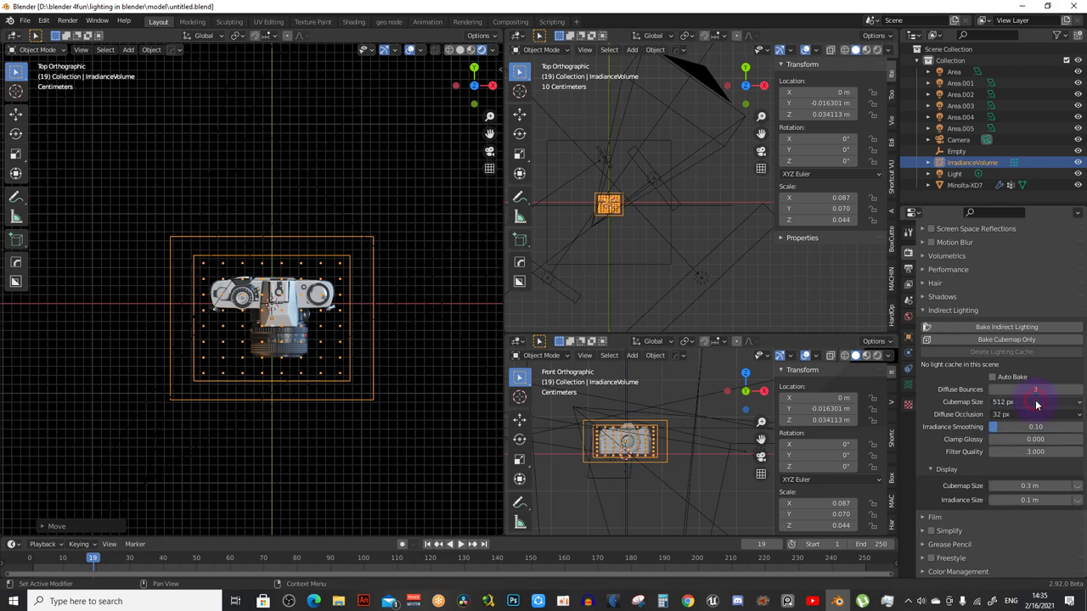
{"action": "left_click", "coordinate": [1010, 415]}
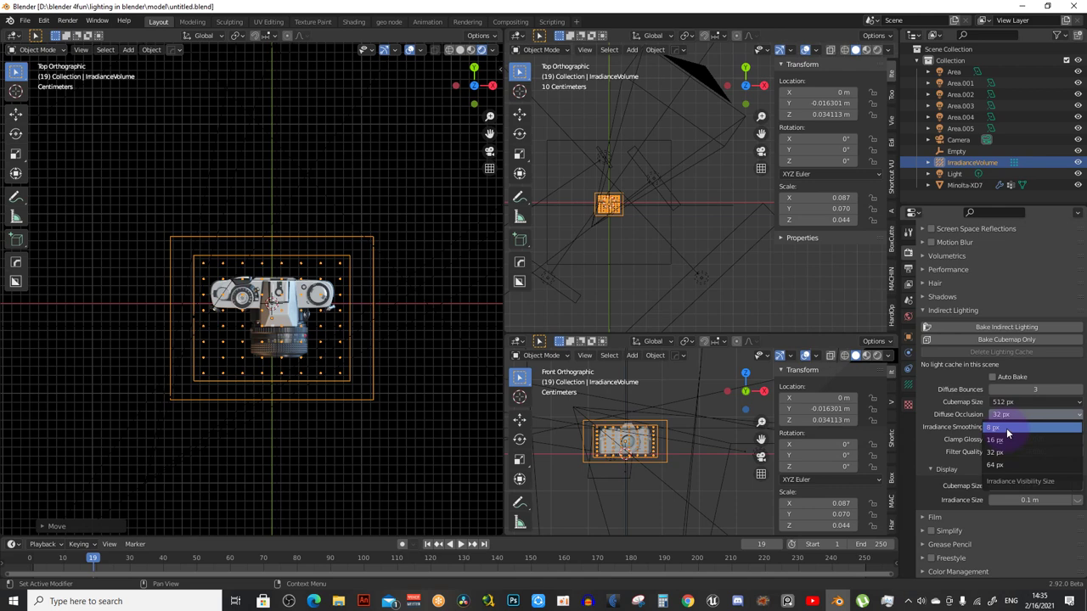
{"action": "left_click", "coordinate": [1006, 428]}
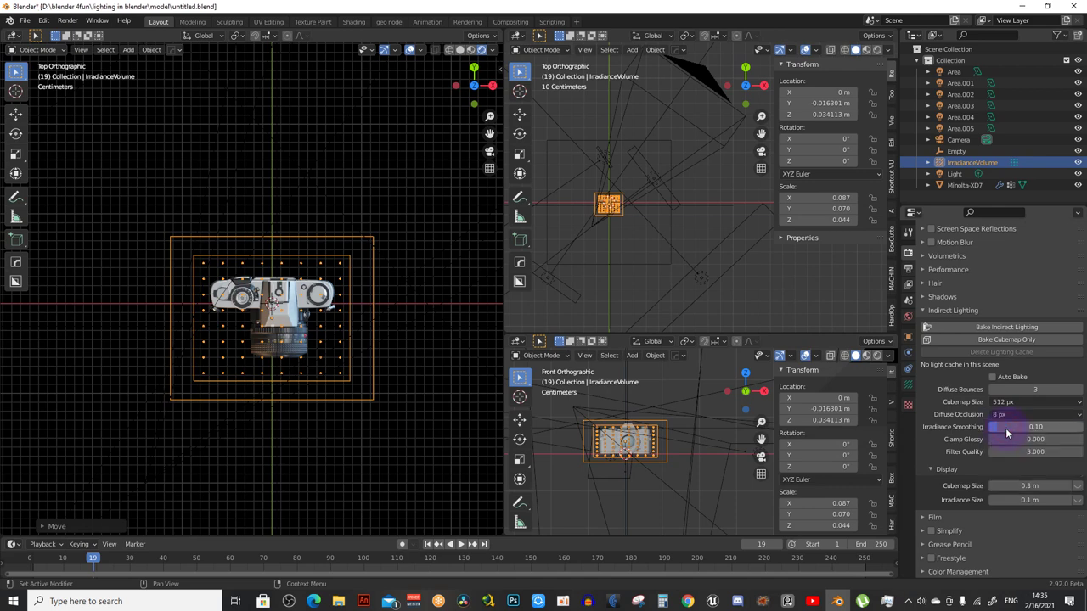
Save the file and view the Minolta model close up through the scene camera
{"action": "scroll", "coordinate": [288, 306], "scroll_direction": "up", "scroll_amount": 2}
{"action": "mouse_move", "coordinate": [288, 307]}
{"action": "middle_mouse_down", "text": "ctrl"}
{"action": "mouse_move", "coordinate": [268, 317]}
{"action": "mouse_move", "coordinate": [331, 308]}
{"action": "middle_mouse_up", "text": "ctrl"}
{"action": "key", "text": "ctrl+s"}
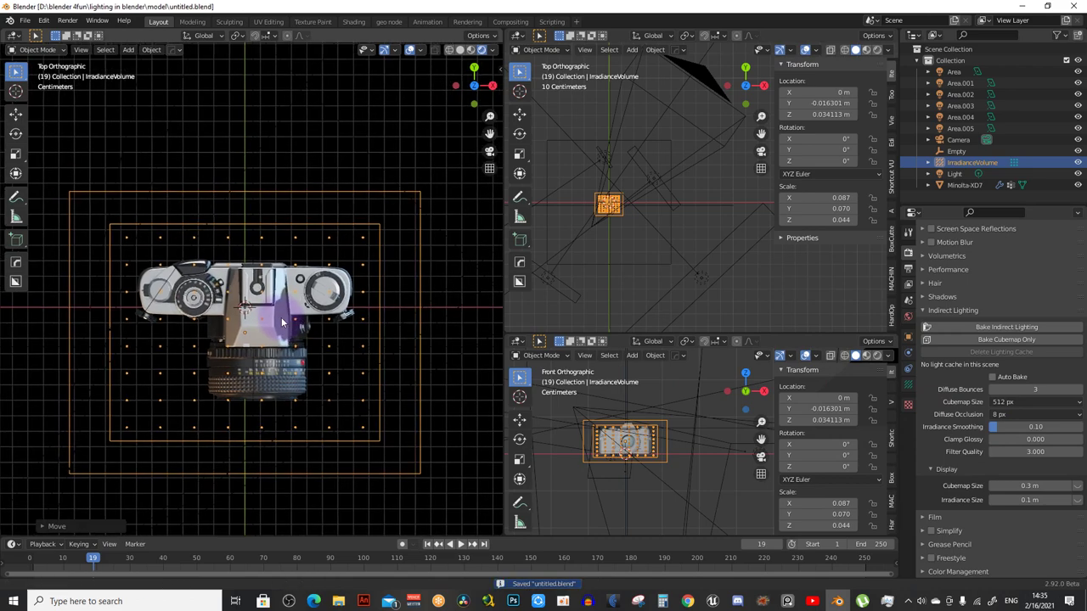
{"action": "key", "text": "KP_Decimal"}
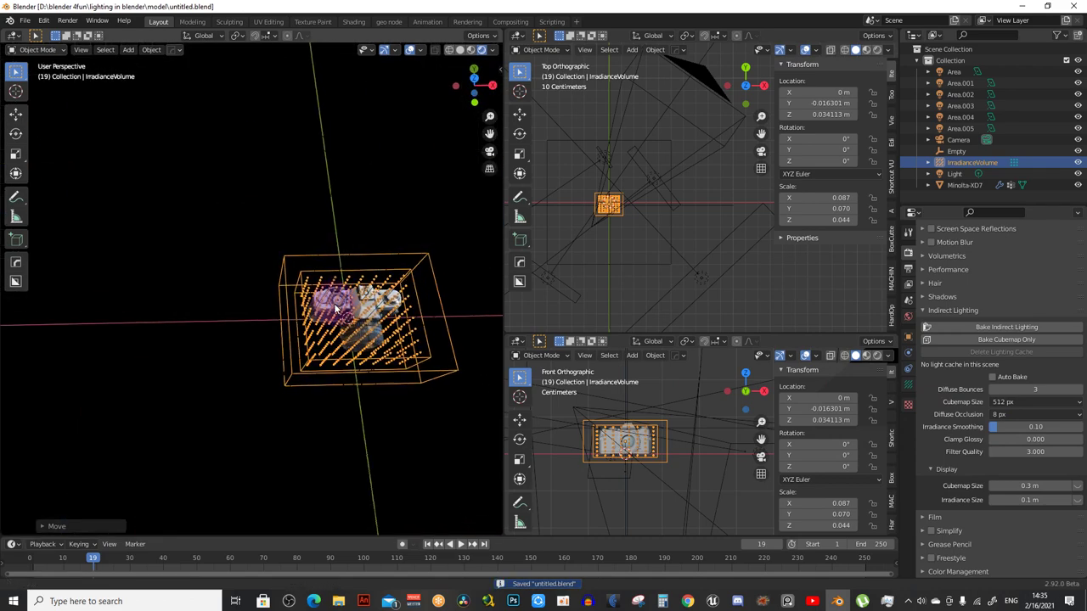
{"action": "key", "text": "KP_0"}
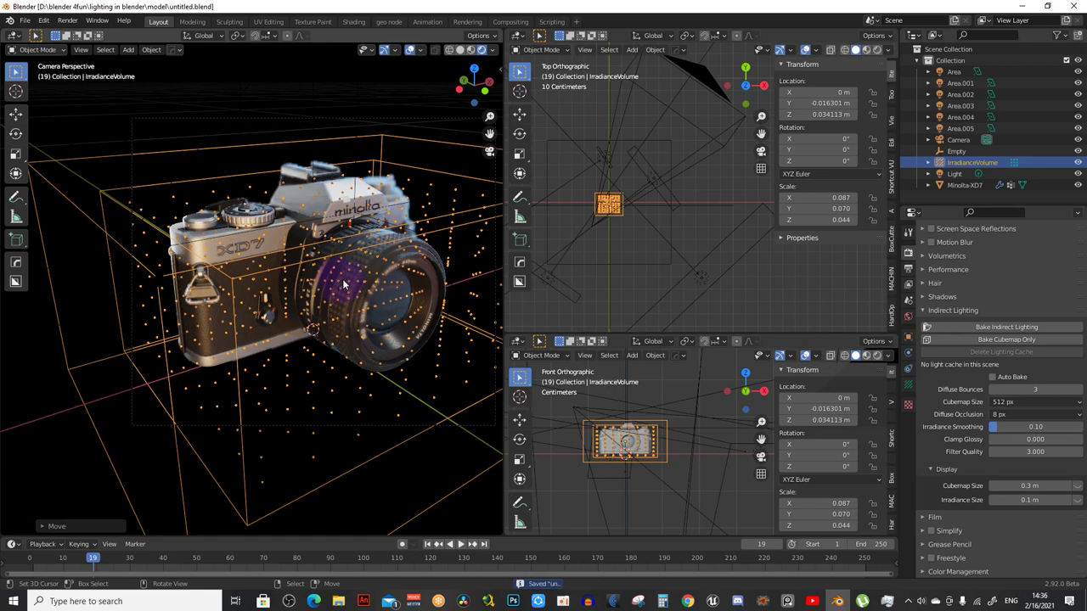
{"action": "scroll", "coordinate": [338, 286], "scroll_direction": "up", "scroll_amount": 3}
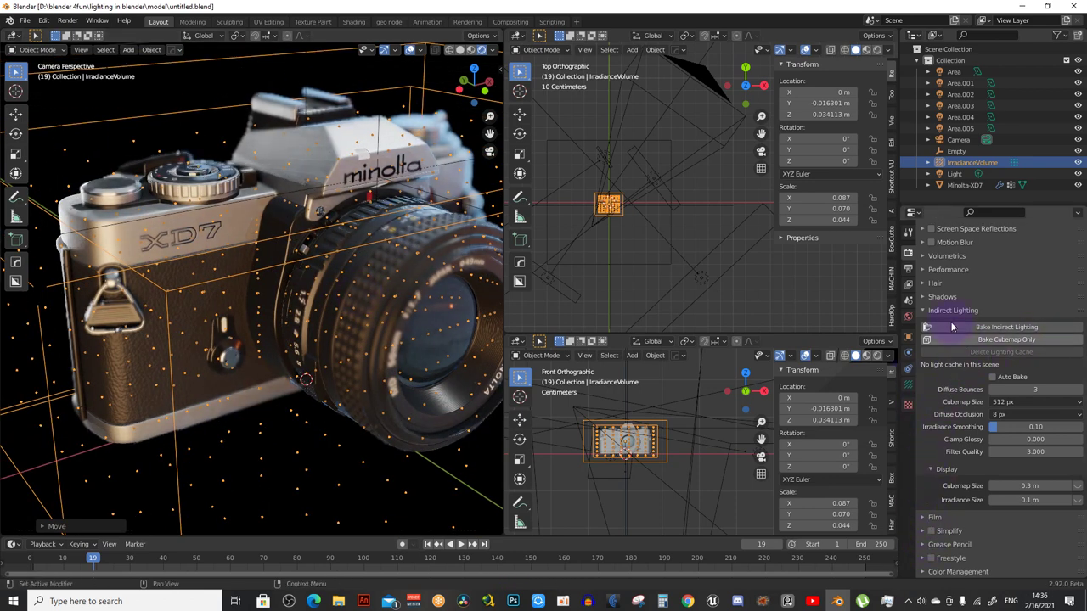
Enable High Bit Depth shadows, toggle Soft Shadows off and back on, and save
{"action": "left_click", "coordinate": [925, 298]}
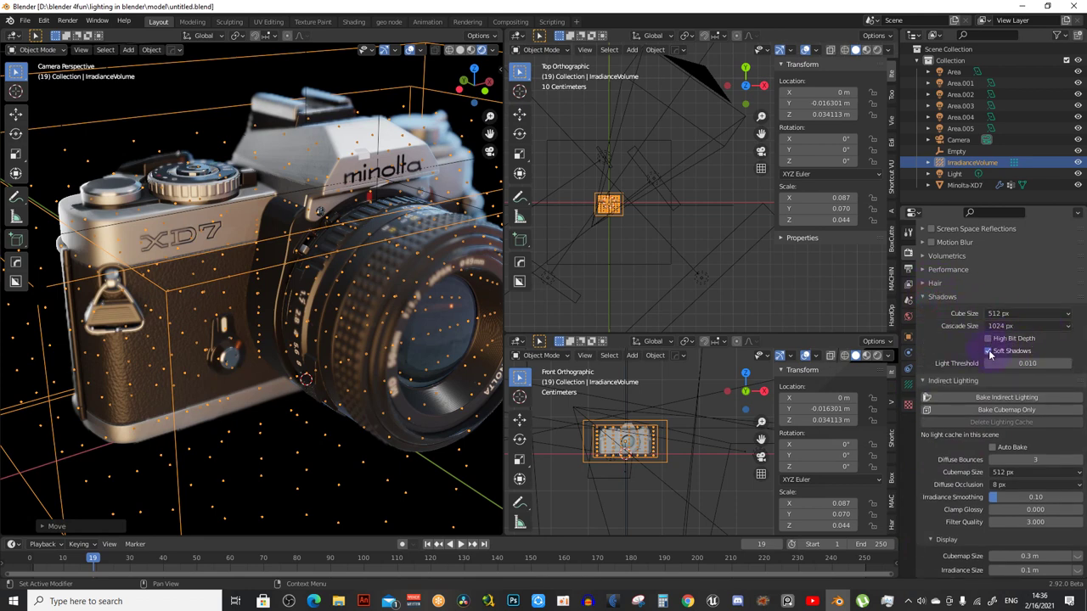
{"action": "left_click", "coordinate": [988, 338]}
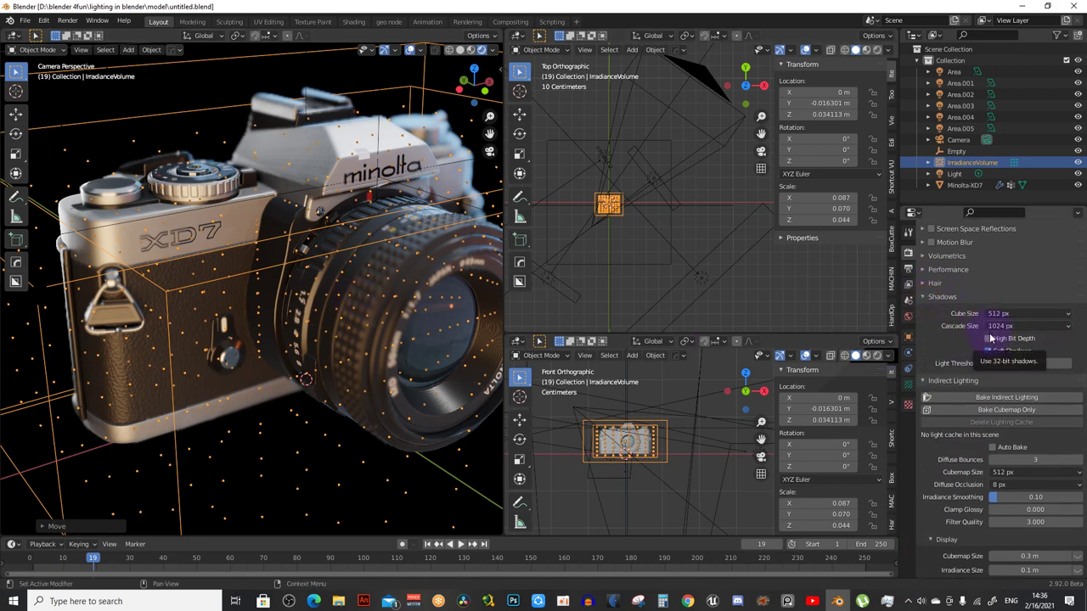
{"action": "scroll", "coordinate": [286, 250], "scroll_direction": "down", "scroll_amount": 2}
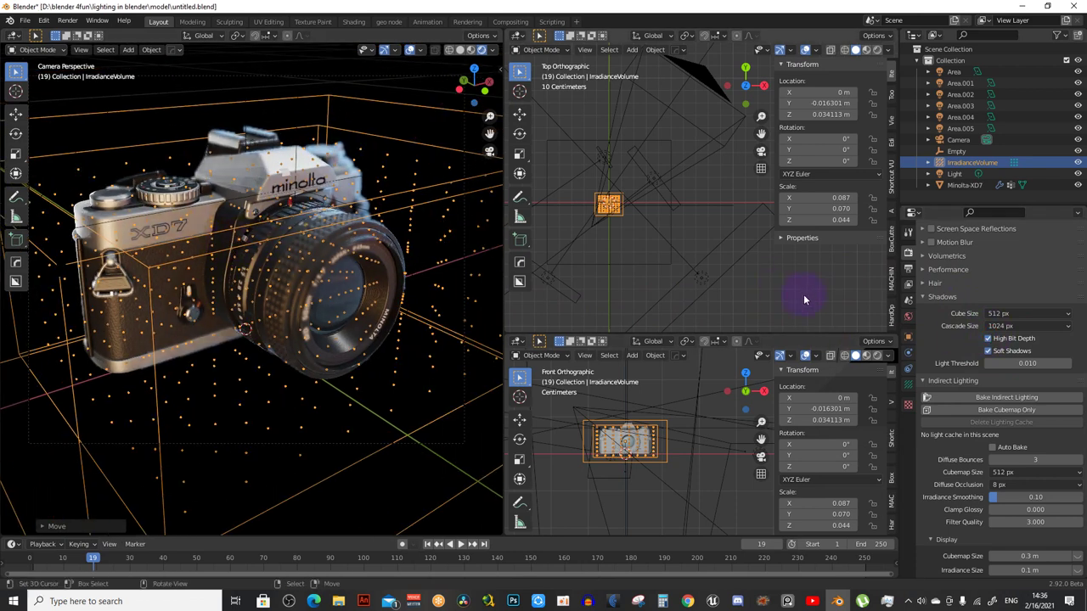
{"action": "left_click", "coordinate": [988, 351]}
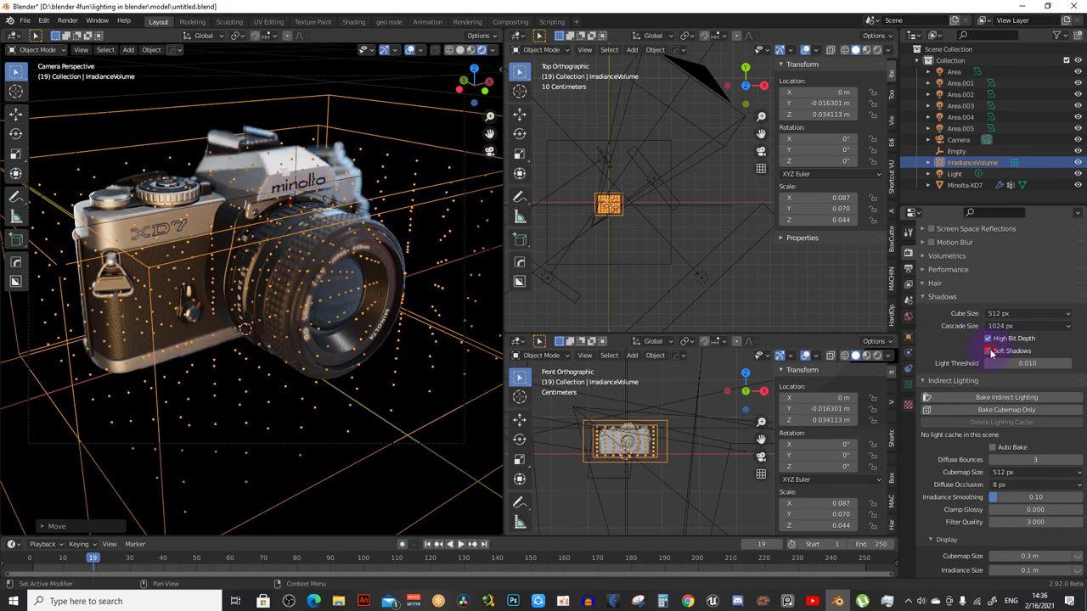
{"action": "left_click", "coordinate": [988, 351]}
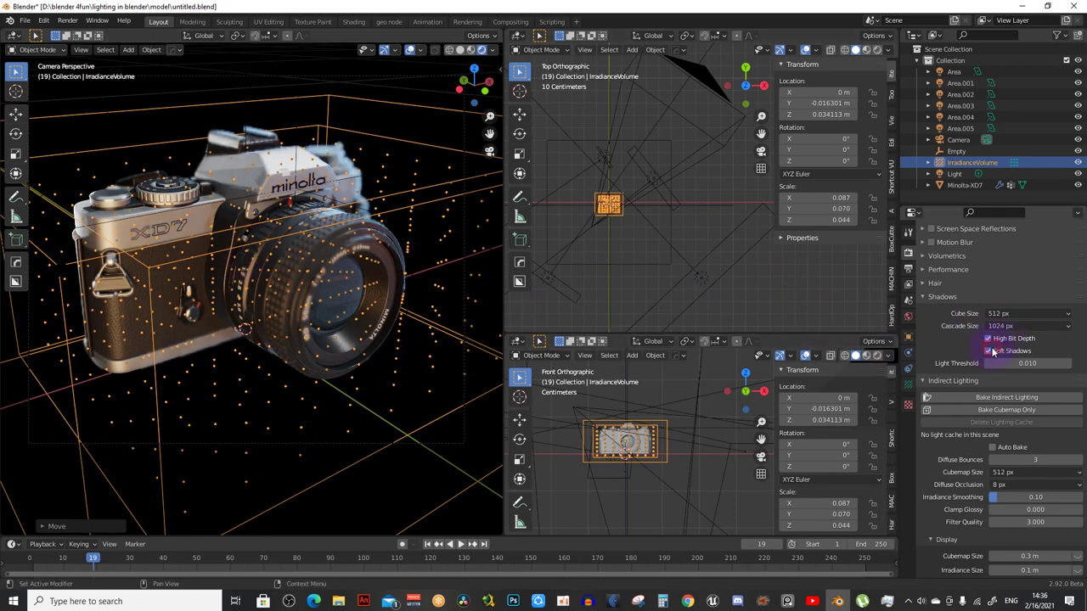
{"action": "key", "text": "ctrl+s"}
{"action": "middle_click_drag", "start_coordinate": [286, 175], "coordinate": [335, 217]}
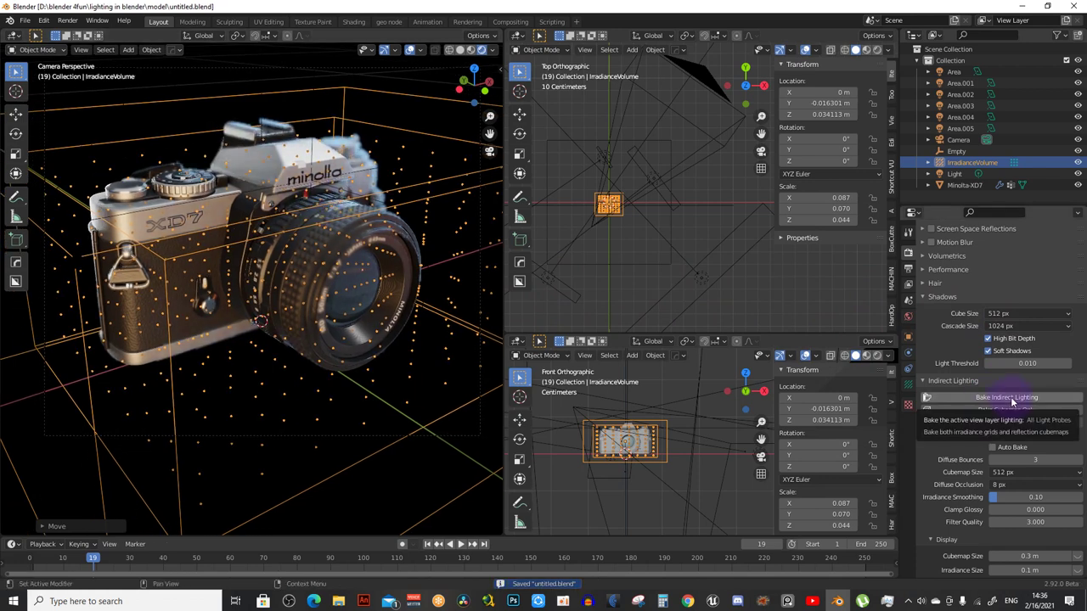
Bake indirect lighting into a 512-sample light cache, then recheck the camera view
{"action": "left_click", "coordinate": [1010, 399]}
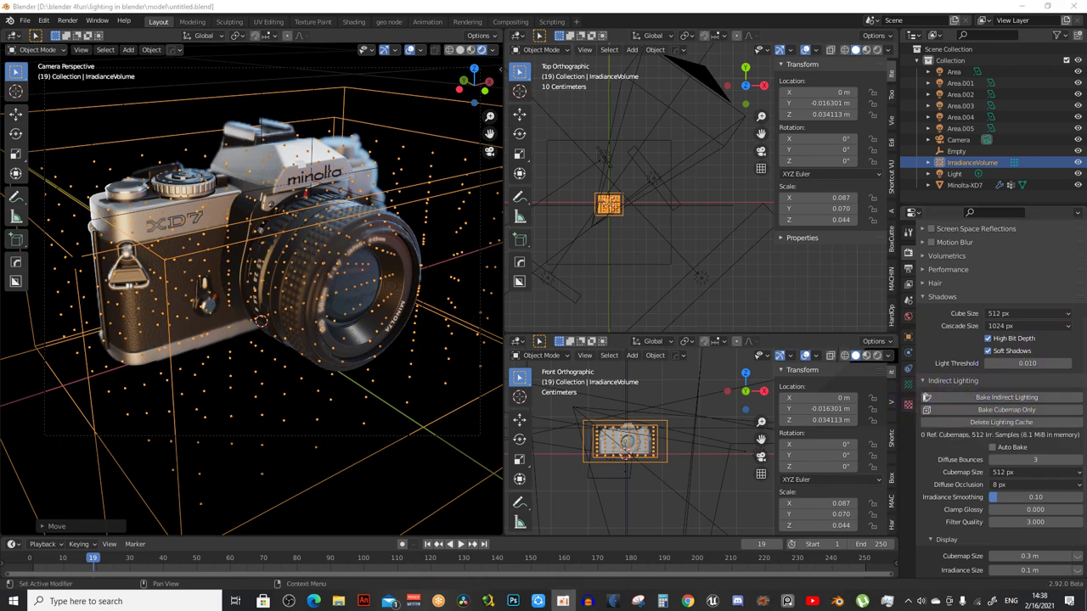
{"action": "key", "text": "KP_0"}
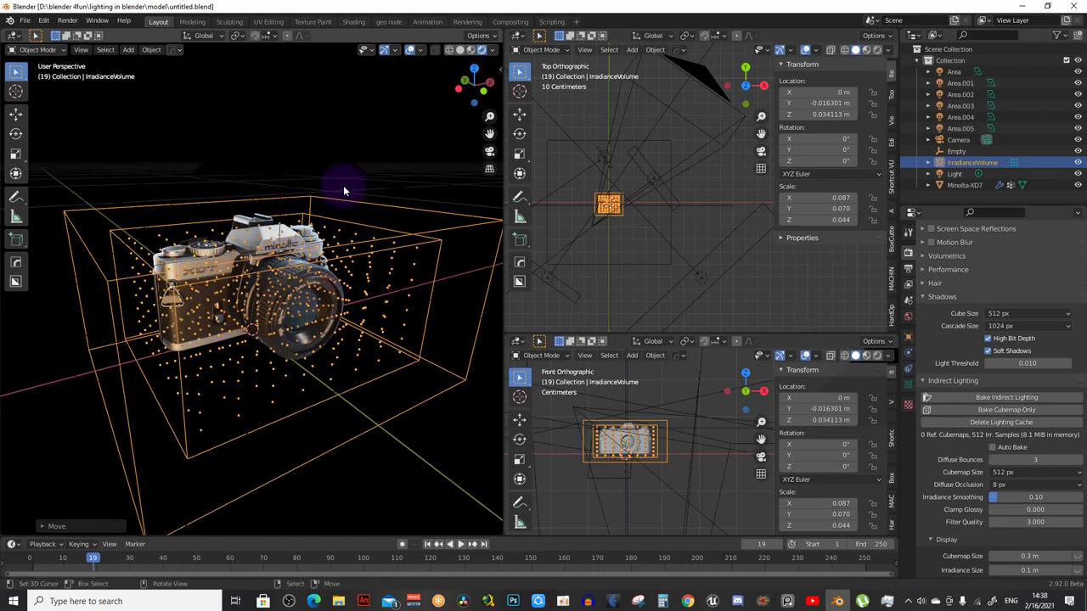
{"action": "key", "text": "KP_0"}
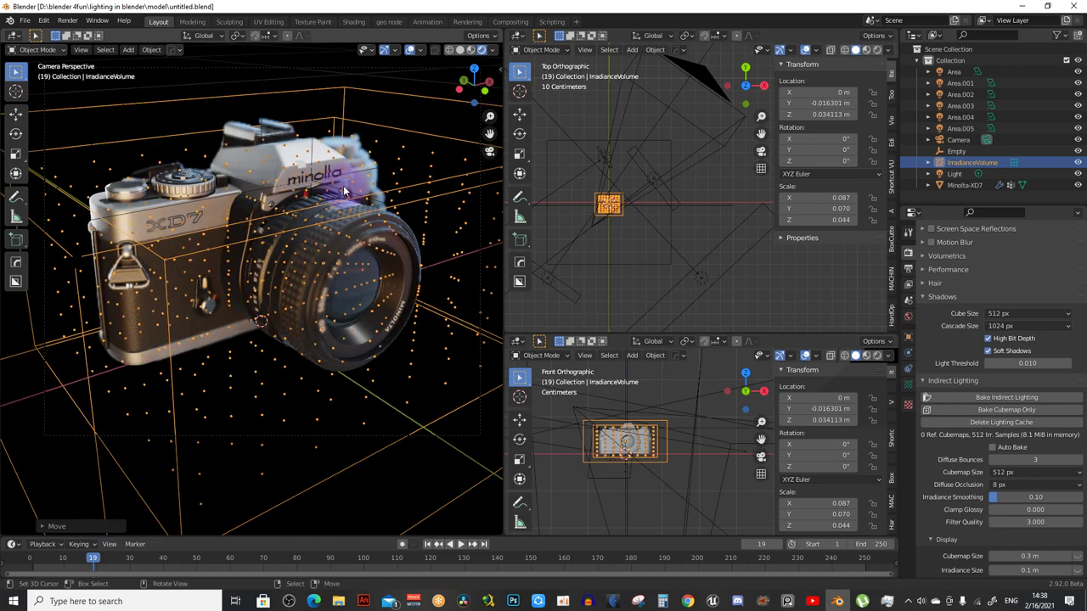
{"action": "key", "text": "F12"}
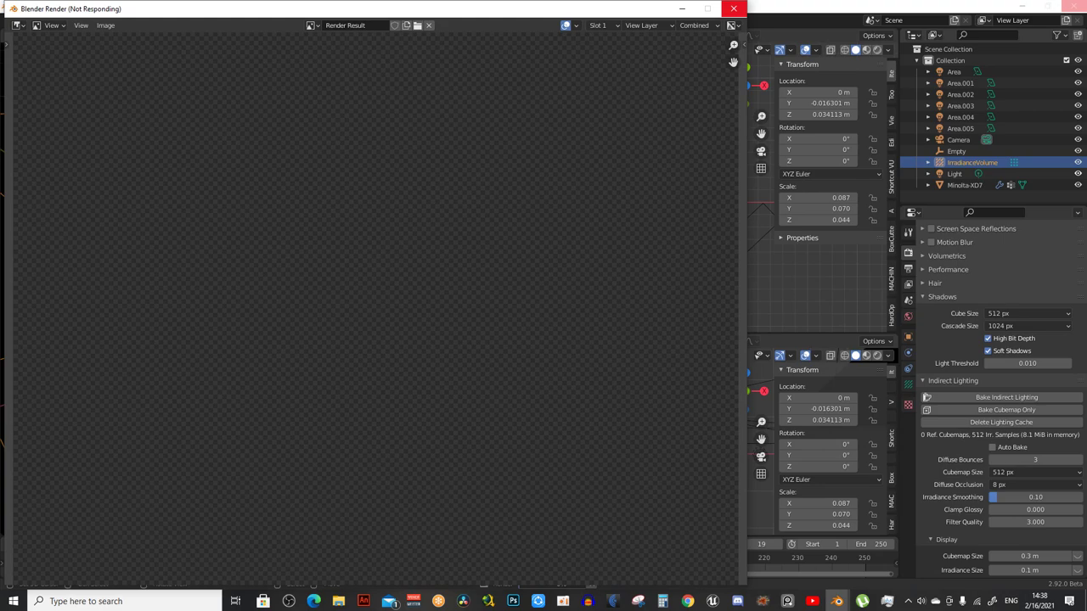
{"action": "left_click", "coordinate": [733, 8]}
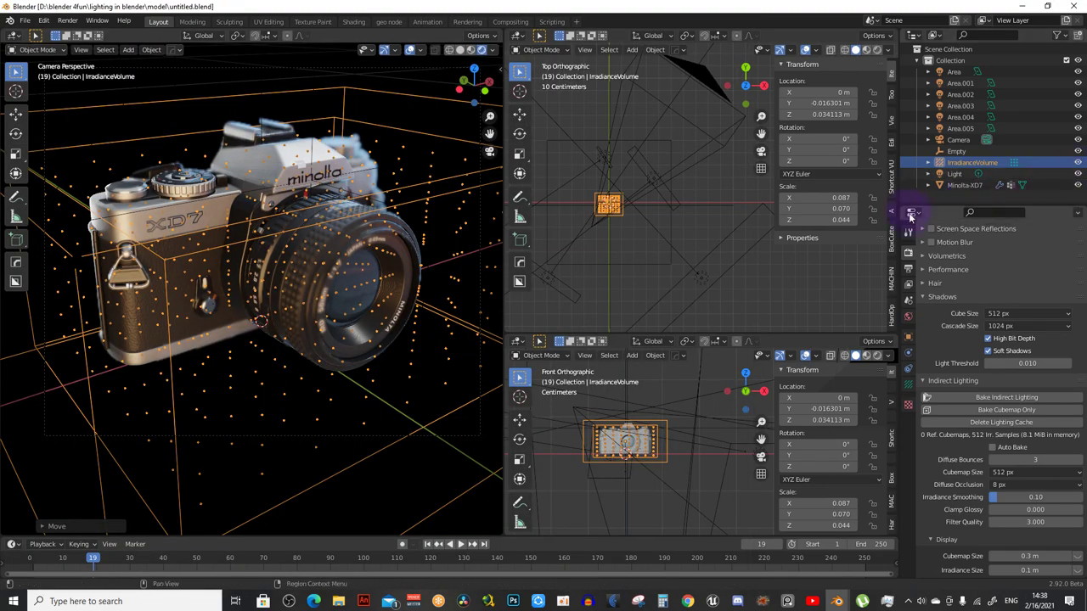
Enable the Mist render pass in the View Layer passes
{"action": "left_click", "coordinate": [909, 285]}
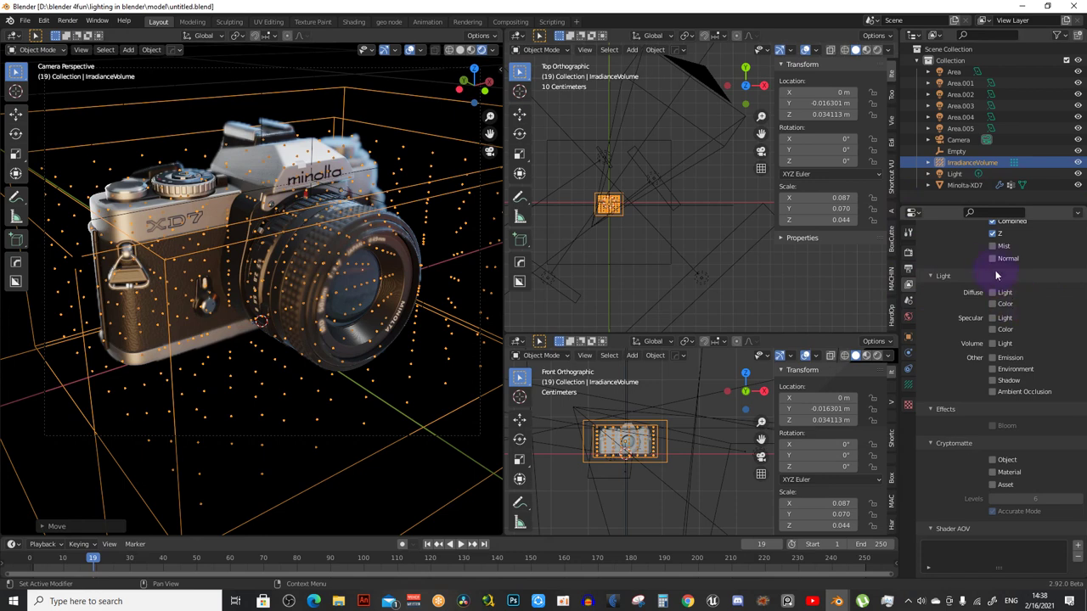
{"action": "left_click", "coordinate": [991, 246]}
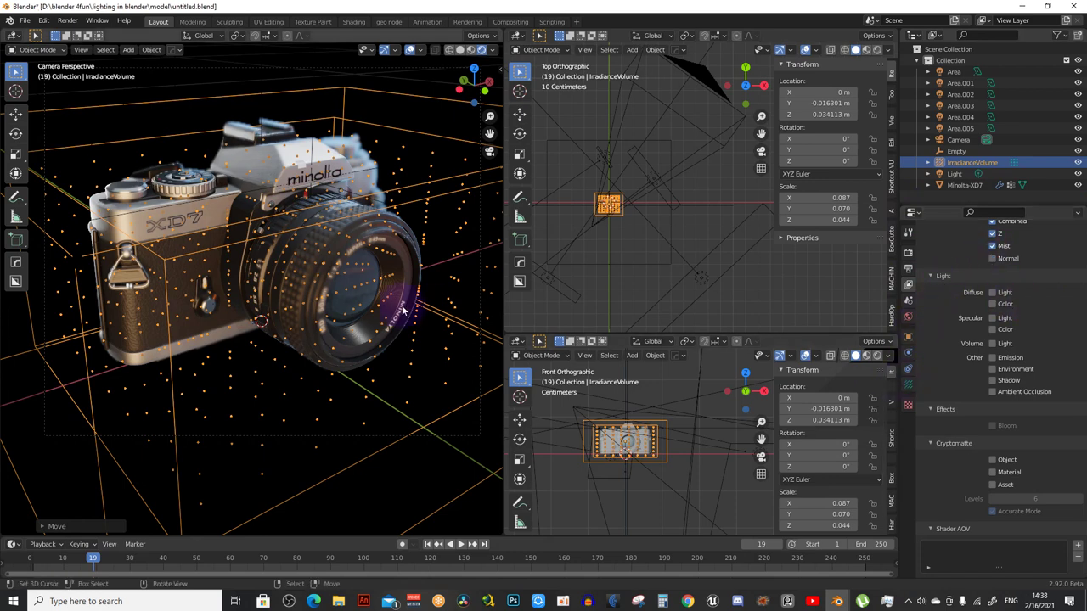
{"action": "scroll", "coordinate": [385, 219], "scroll_direction": "down", "scroll_amount": 3}
{"action": "scroll", "coordinate": [356, 242], "scroll_direction": "down", "scroll_amount": 3}
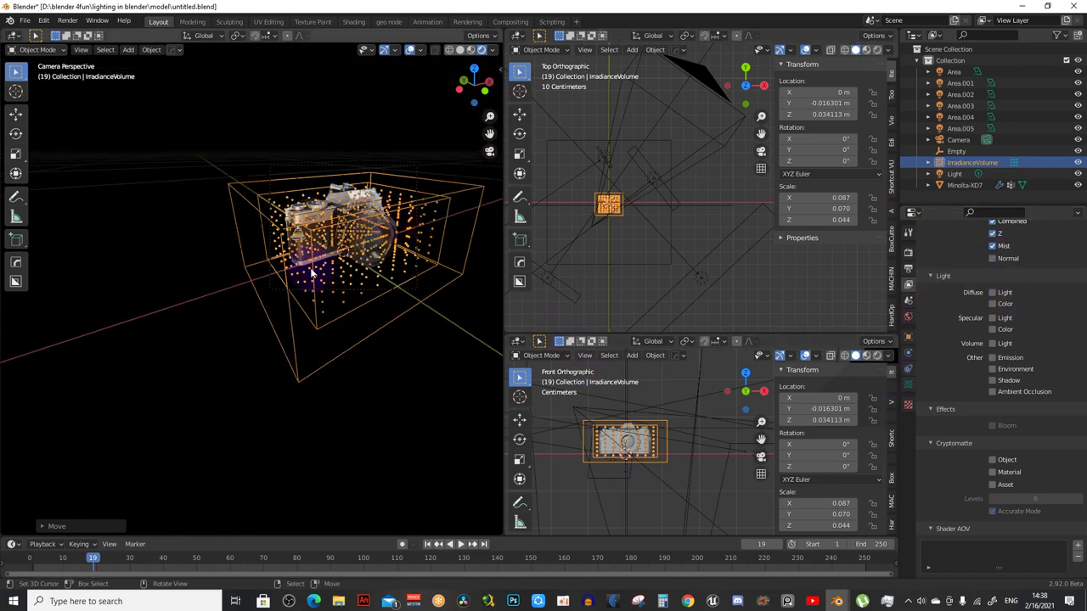
{"action": "scroll", "coordinate": [376, 279], "scroll_direction": "up", "scroll_amount": 2}
{"action": "scroll", "coordinate": [383, 291], "scroll_direction": "up", "scroll_amount": 2}
{"action": "scroll", "coordinate": [381, 291], "scroll_direction": "down", "scroll_amount": 1}
Select the scene camera and turn on Mist in its Viewport Display settings
{"action": "left_click", "coordinate": [381, 292]}
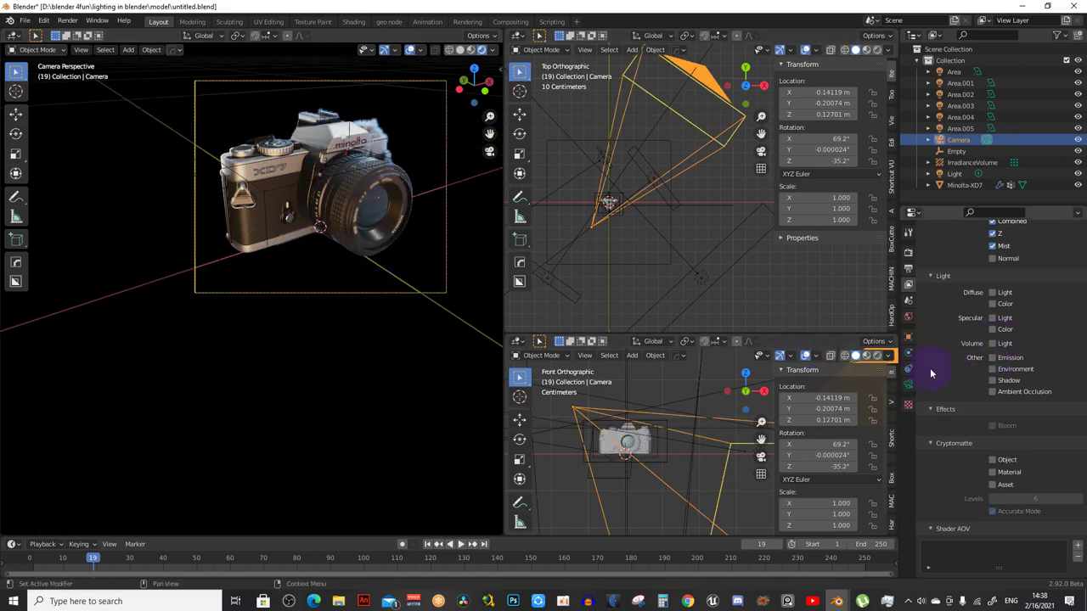
{"action": "left_click", "coordinate": [907, 384]}
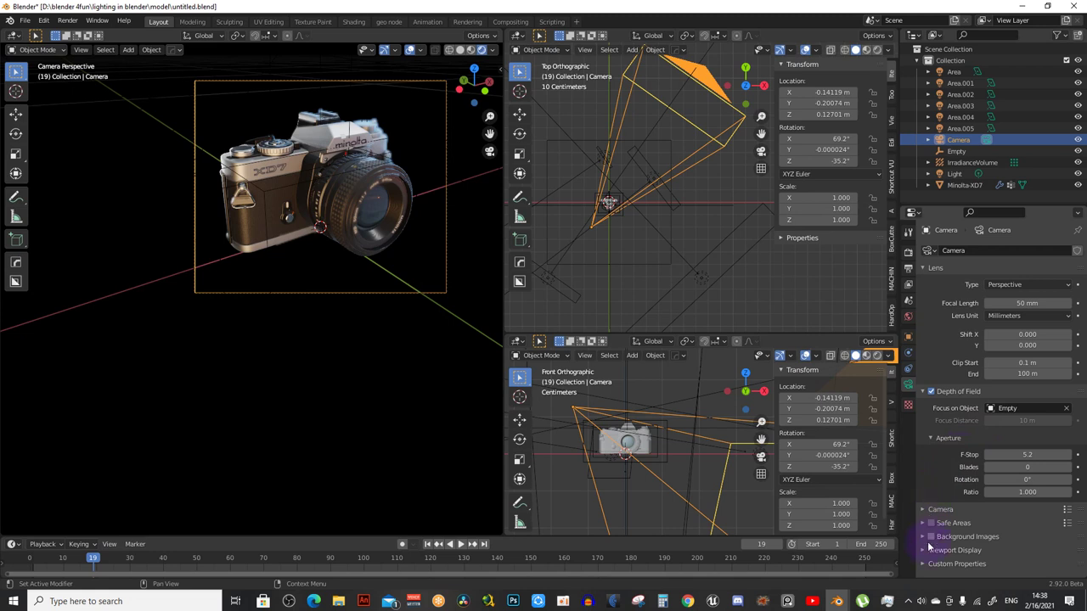
{"action": "left_click", "coordinate": [929, 550]}
{"action": "scroll", "coordinate": [934, 549], "scroll_direction": "down", "scroll_amount": 2}
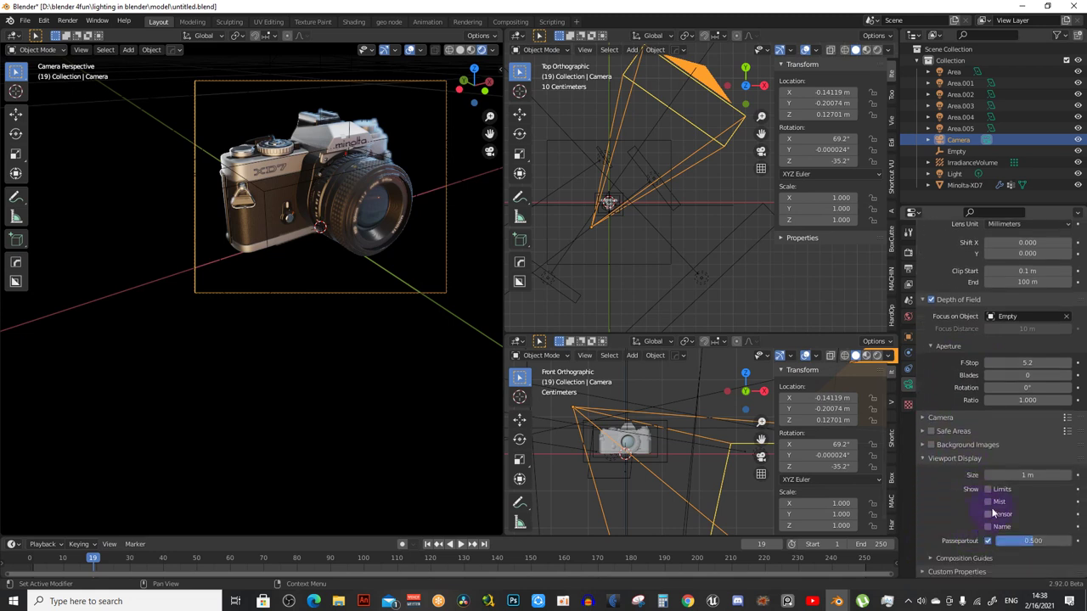
{"action": "left_click", "coordinate": [988, 503]}
Bring up the World properties and expand the Mist Pass section
{"action": "left_click", "coordinate": [908, 316]}
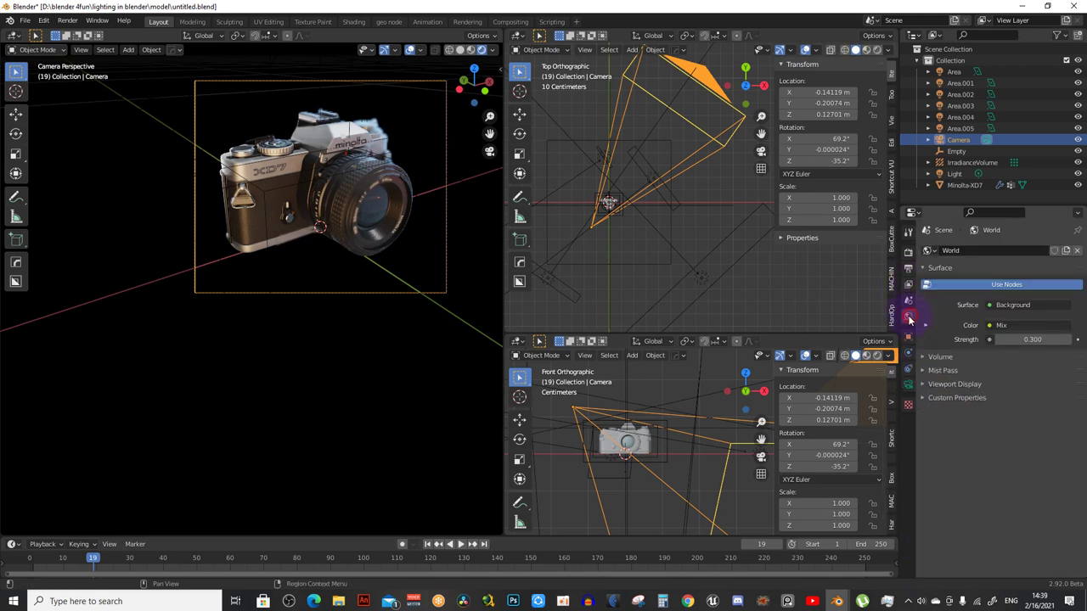
{"action": "left_click", "coordinate": [930, 371]}
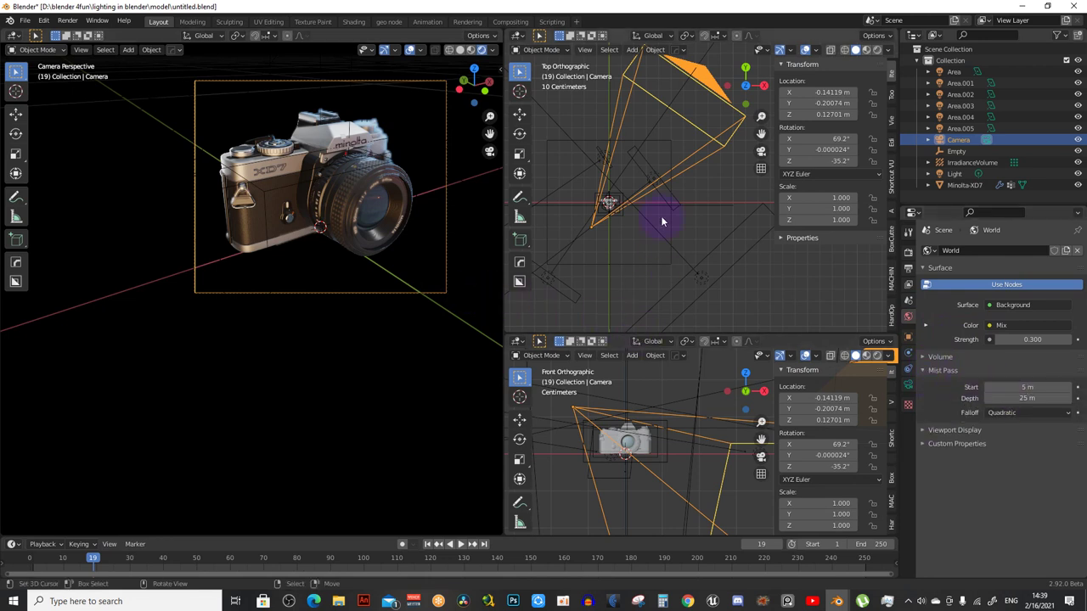
{"action": "scroll", "coordinate": [665, 209], "scroll_direction": "down", "scroll_amount": 2}
{"action": "scroll", "coordinate": [667, 208], "scroll_direction": "down", "scroll_amount": 2}
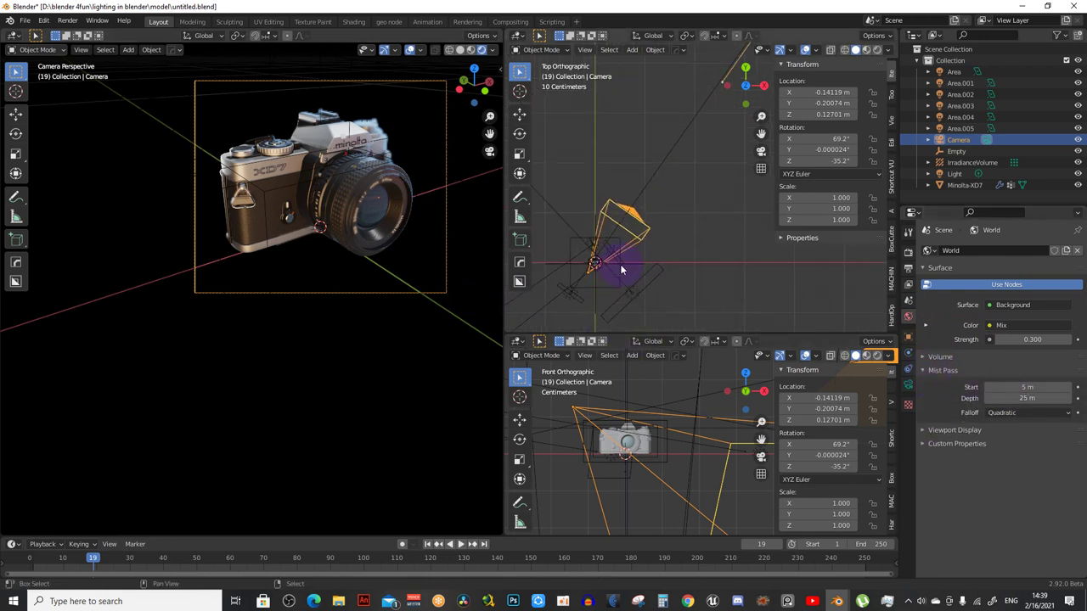
{"action": "scroll", "coordinate": [621, 266], "scroll_direction": "down", "scroll_amount": 2}
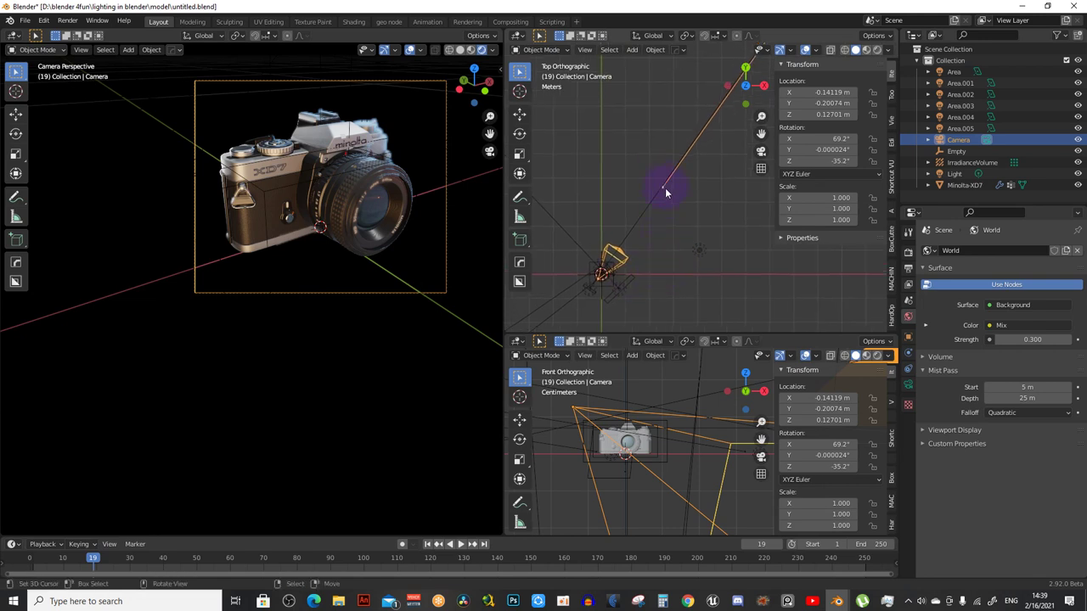
{"action": "scroll", "coordinate": [628, 237], "scroll_direction": "down", "scroll_amount": 2}
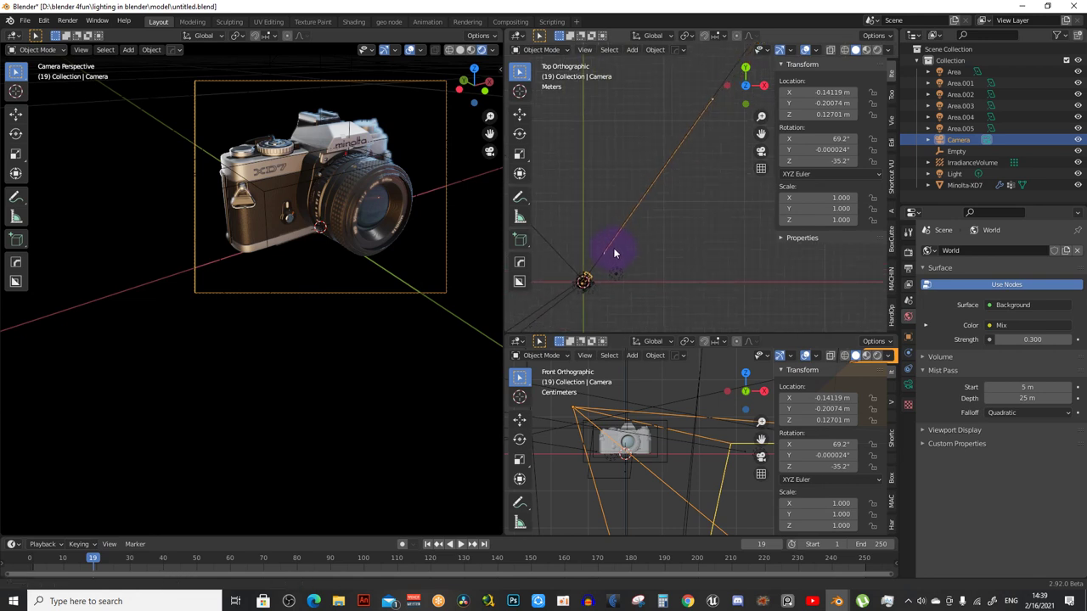
{"action": "scroll", "coordinate": [605, 255], "scroll_direction": "up", "scroll_amount": 2}
{"action": "scroll", "coordinate": [603, 263], "scroll_direction": "up", "scroll_amount": 2}
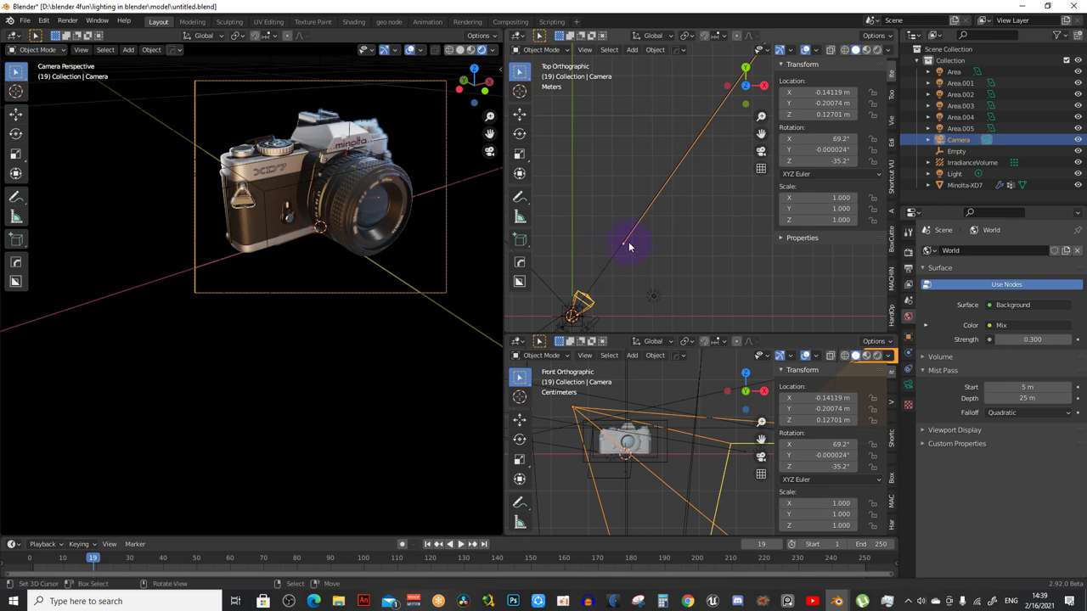
{"action": "scroll", "coordinate": [628, 244], "scroll_direction": "down", "scroll_amount": 1}
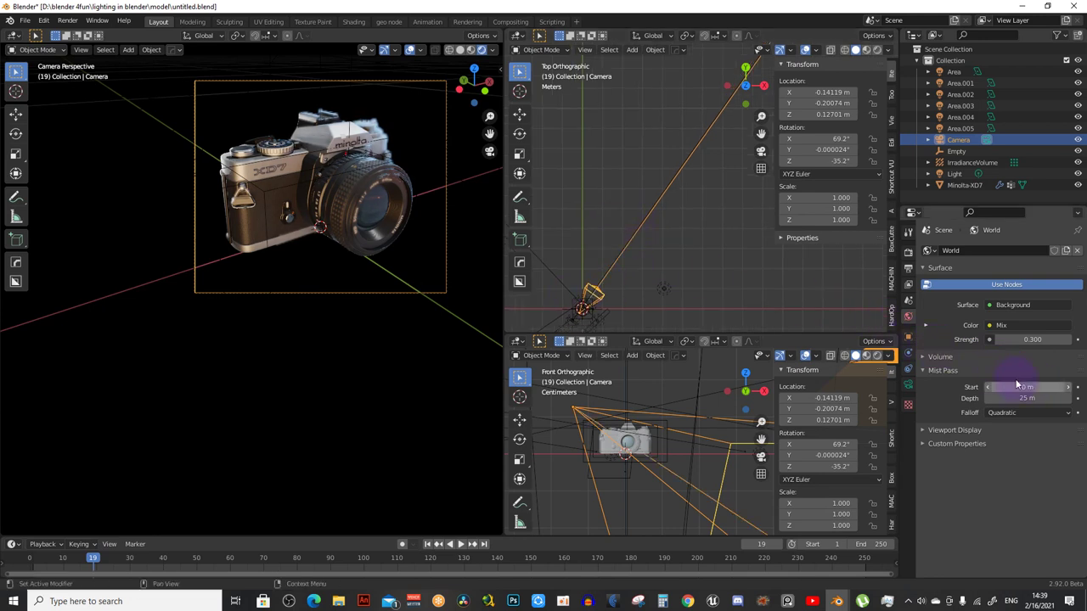
Set mist start to 0 m and depth to 1.4 m, then save the file
{"action": "left_click_drag", "start_coordinate": [1026, 387], "coordinate": [940, 384]}
{"action": "left_click_drag", "start_coordinate": [1025, 398], "coordinate": [976, 397]}
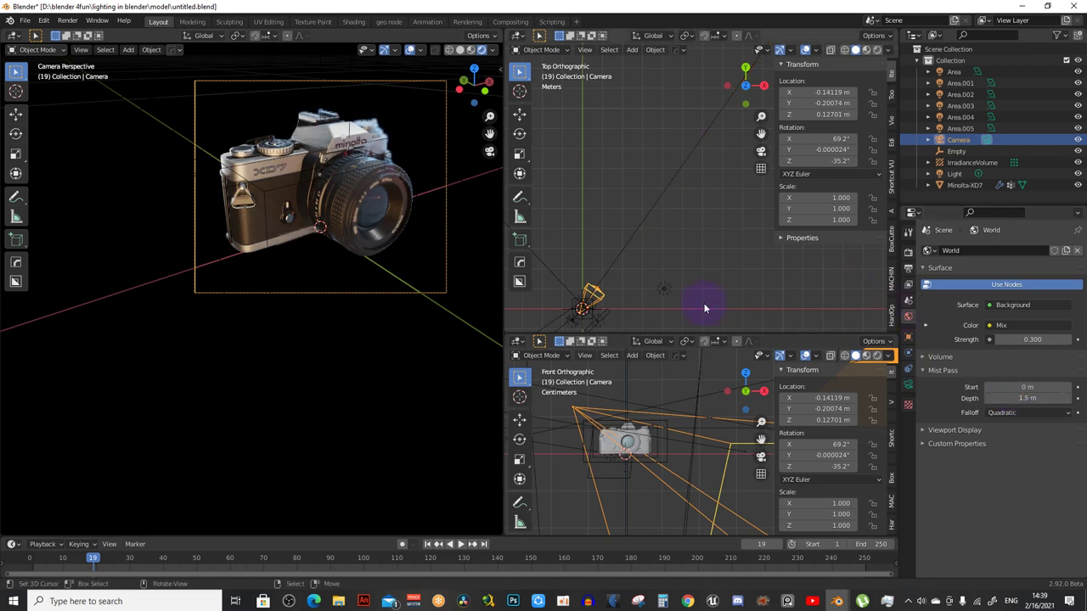
{"action": "scroll", "coordinate": [575, 296], "scroll_direction": "up", "scroll_amount": 4}
{"action": "scroll", "coordinate": [570, 230], "scroll_direction": "up", "scroll_amount": 3}
{"action": "scroll", "coordinate": [633, 260], "scroll_direction": "up", "scroll_amount": 4}
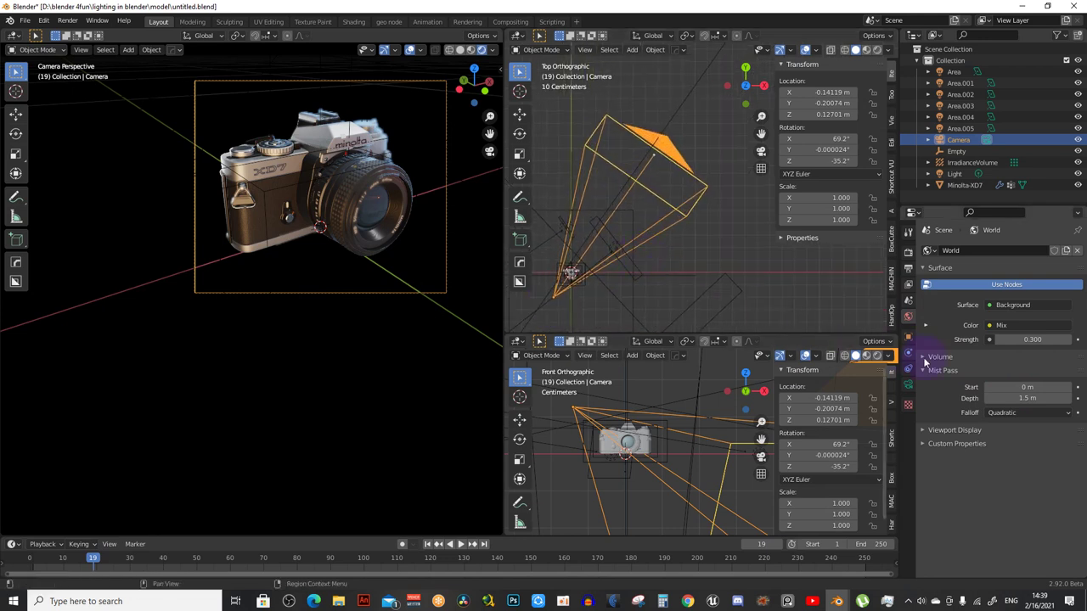
{"action": "mouse_move", "coordinate": [1031, 397]}
{"action": "left_mouse_down"}
{"action": "mouse_move", "coordinate": [1006, 397]}
{"action": "mouse_move", "coordinate": [1040, 397]}
{"action": "left_mouse_up"}
{"action": "scroll", "coordinate": [548, 265], "scroll_direction": "up", "scroll_amount": 2}
{"action": "scroll", "coordinate": [602, 238], "scroll_direction": "down", "scroll_amount": 3}
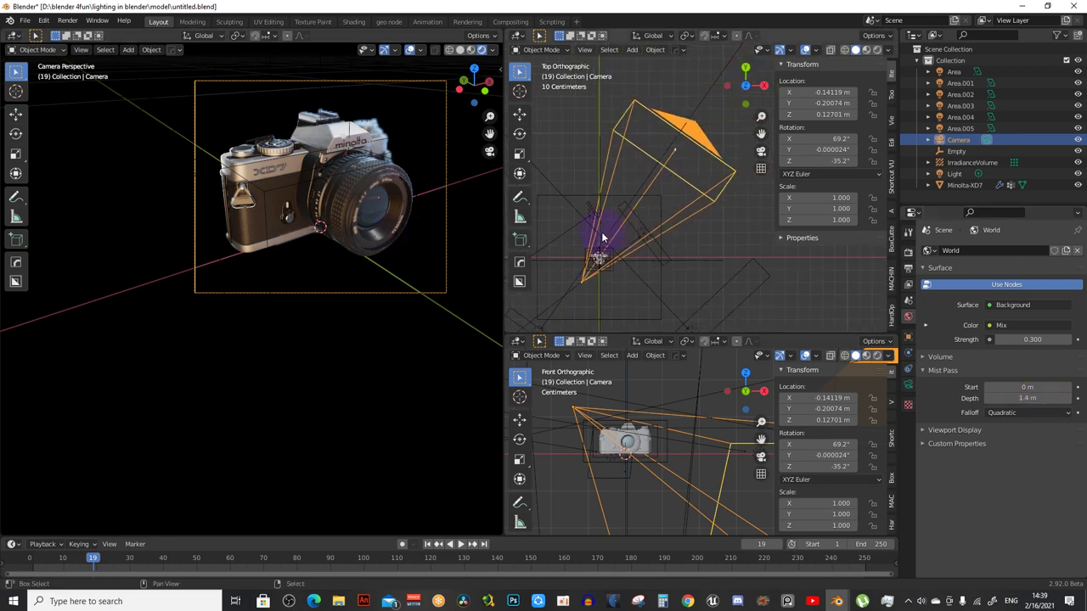
{"action": "key", "text": "ctrl+s"}
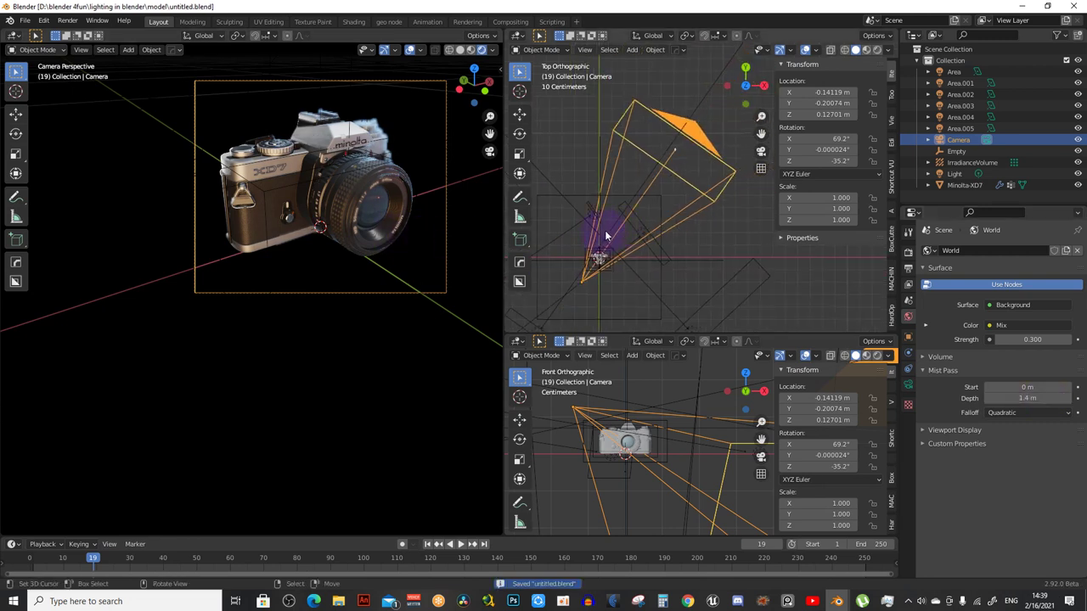
Render the current frame and zoom into the lens area of the render
{"action": "key", "text": "F12"}
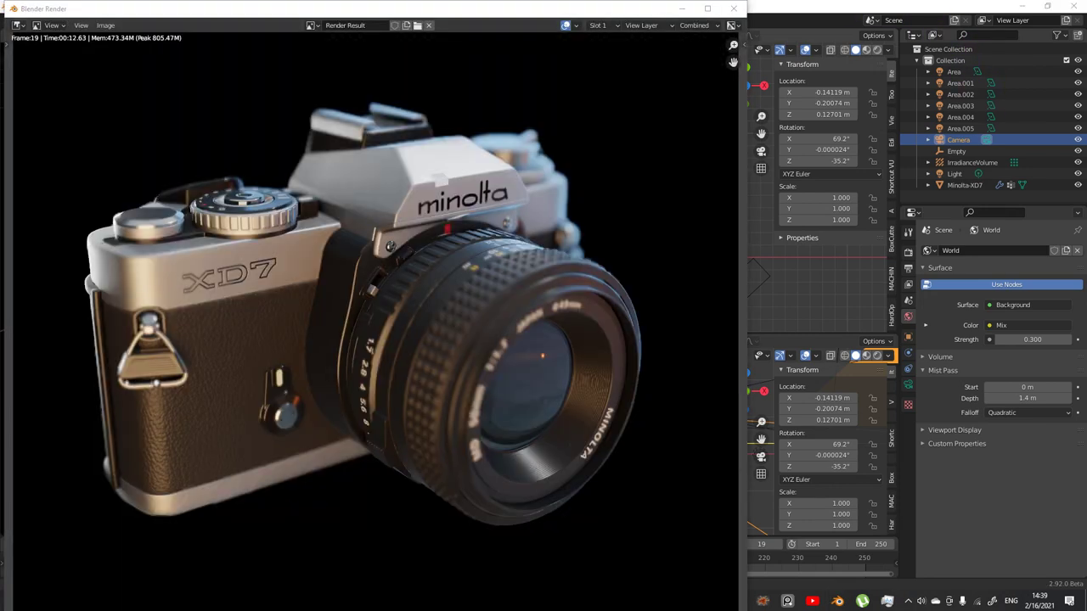
{"action": "scroll", "coordinate": [407, 242], "scroll_direction": "down", "scroll_amount": 3}
{"action": "scroll", "coordinate": [422, 249], "scroll_direction": "up", "scroll_amount": 1}
{"action": "scroll", "coordinate": [422, 249], "scroll_direction": "up", "scroll_amount": 1}
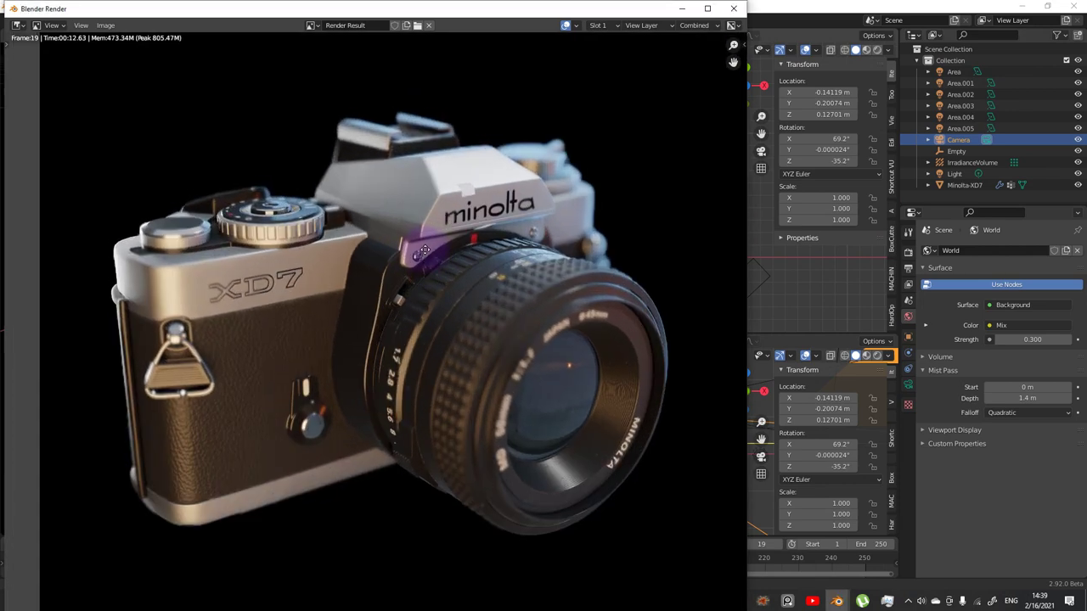
{"action": "middle_click_drag", "start_coordinate": [422, 249], "coordinate": [438, 270]}
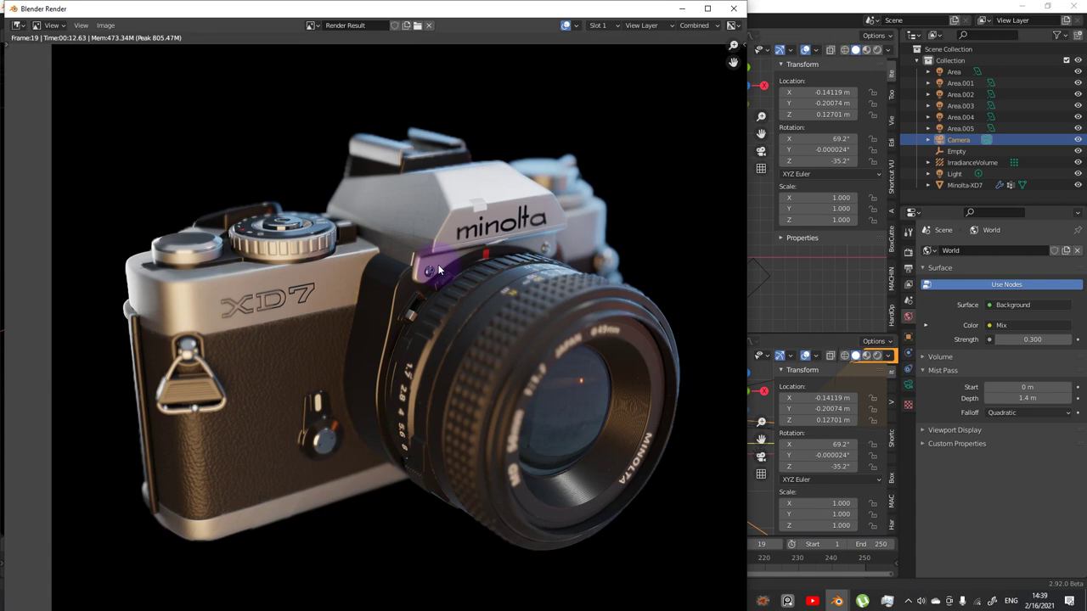
Enable Use Nodes in the Compositing workspace and spread Render Layers and Composite apart
{"action": "left_click", "coordinate": [684, 13]}
{"action": "left_click", "coordinate": [510, 22]}
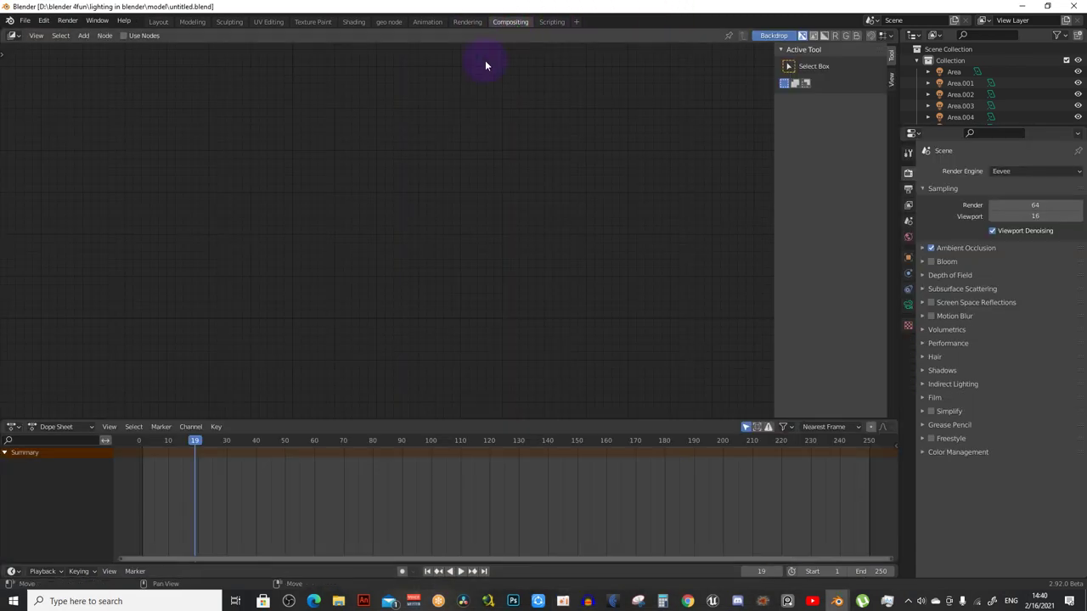
{"action": "left_click", "coordinate": [124, 35]}
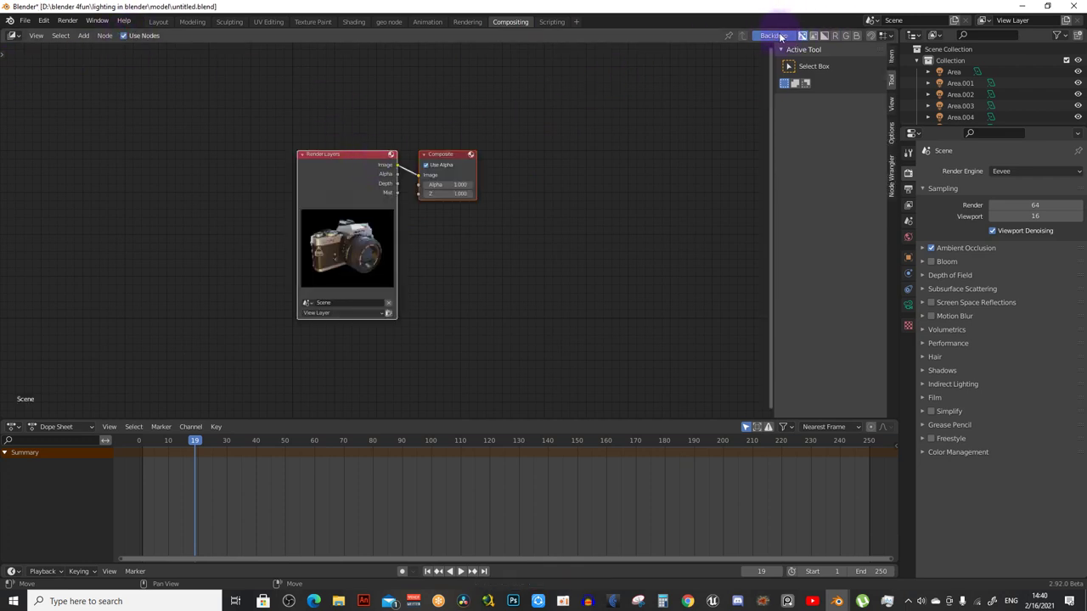
{"action": "left_click_drag", "start_coordinate": [348, 157], "coordinate": [125, 154]}
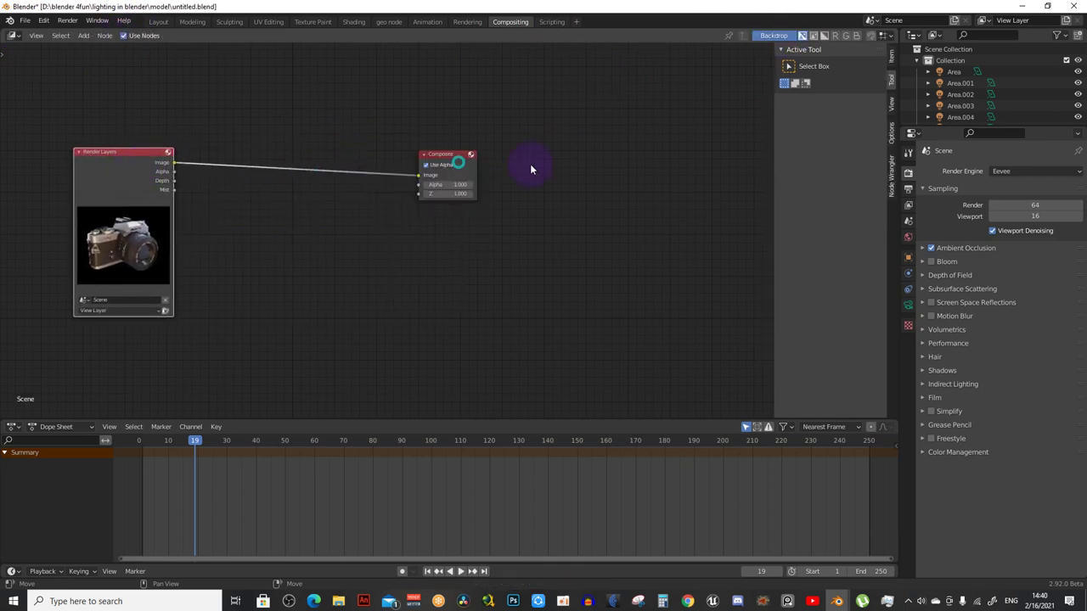
{"action": "left_click", "coordinate": [464, 161]}
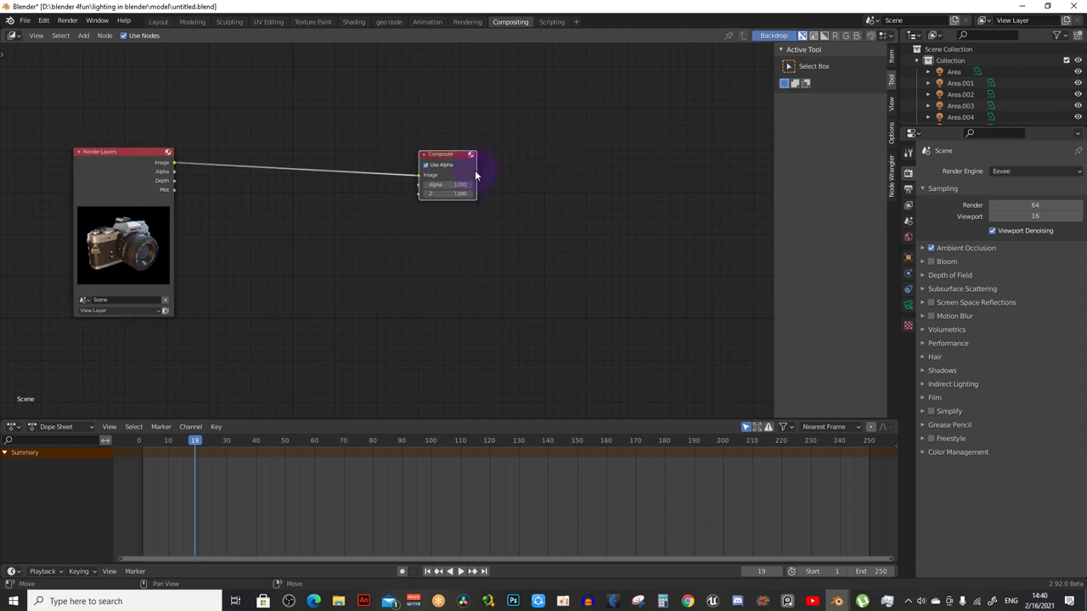
{"action": "left_click_drag", "start_coordinate": [464, 161], "coordinate": [667, 182]}
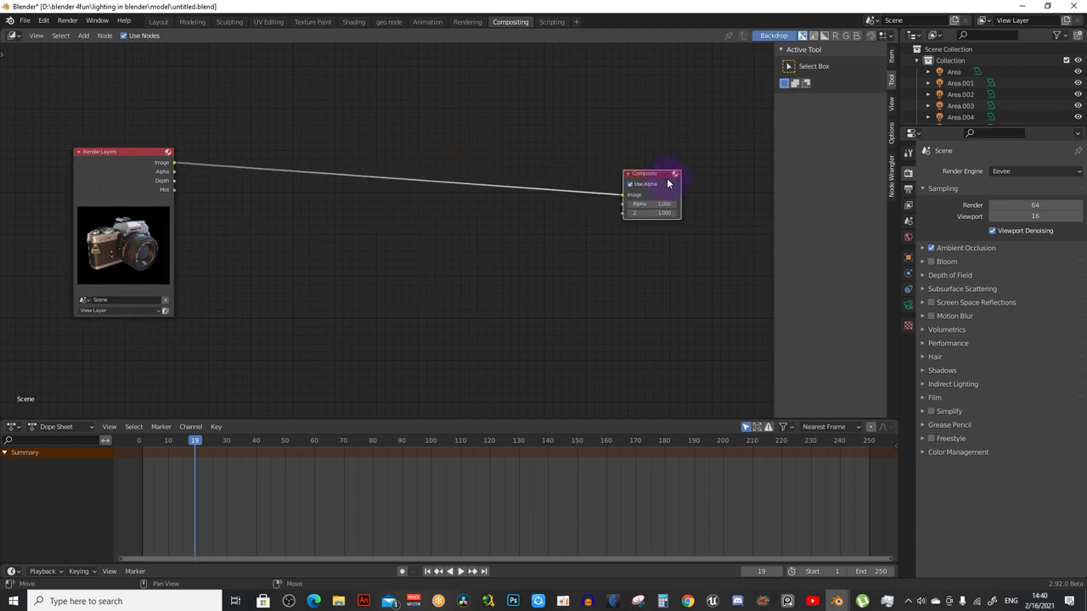
{"action": "key", "text": "n"}
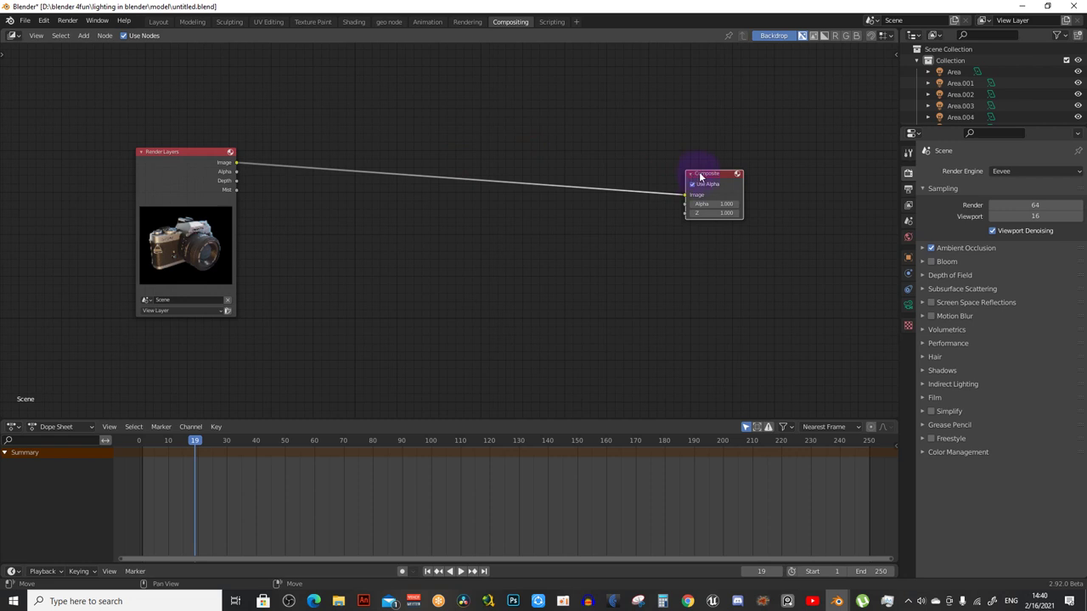
{"action": "left_click_drag", "start_coordinate": [699, 176], "coordinate": [767, 178]}
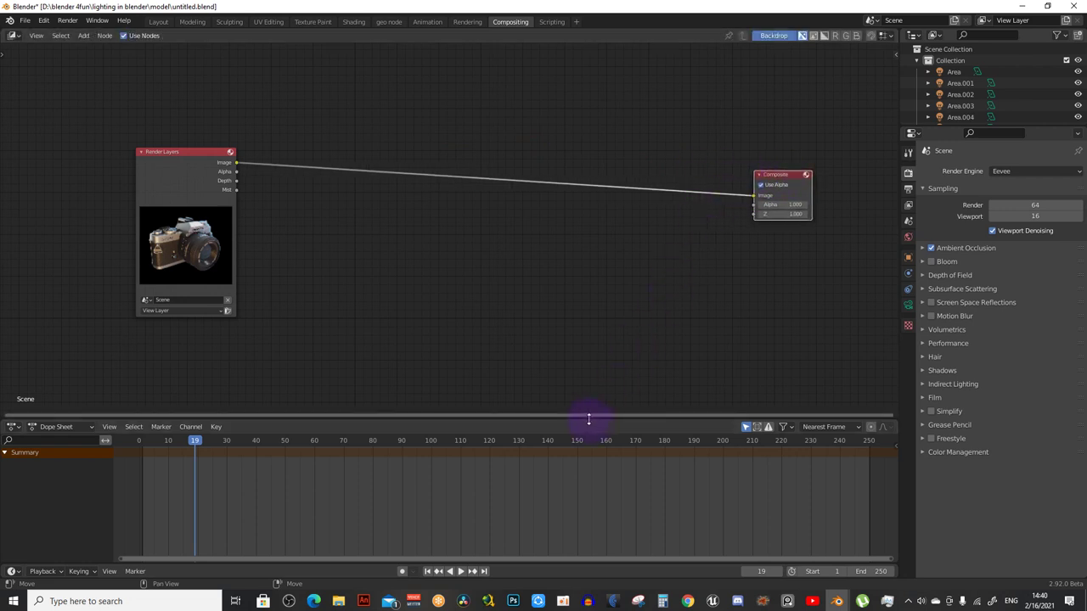
{"action": "left_click_drag", "start_coordinate": [588, 419], "coordinate": [595, 491]}
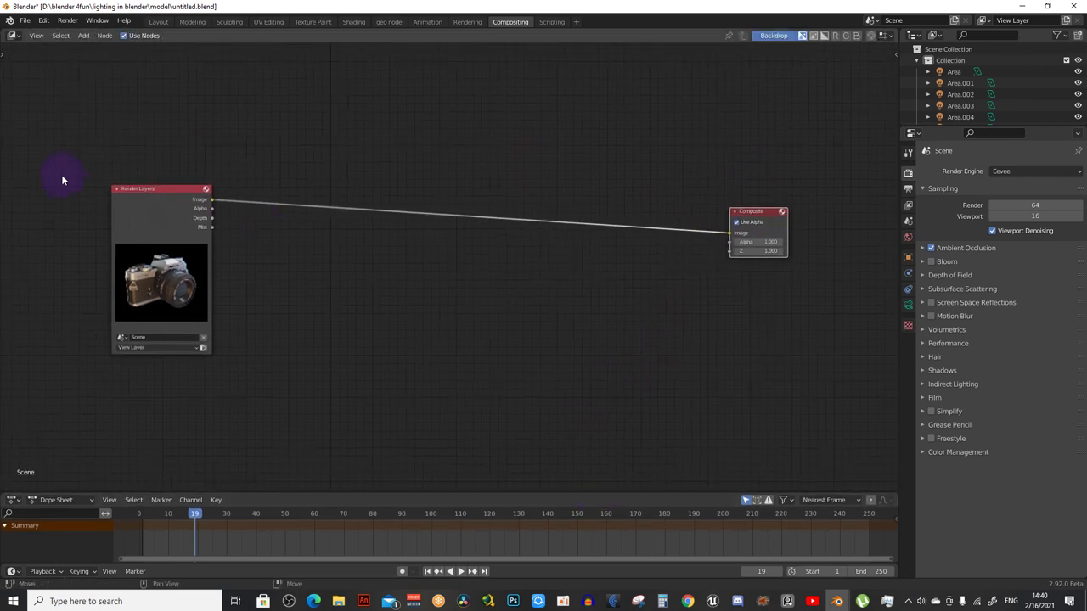
Add a Viewer node from Render Layers and a reroute joining both output links
{"action": "left_click", "coordinate": [190, 212], "text": "ctrl+shift"}
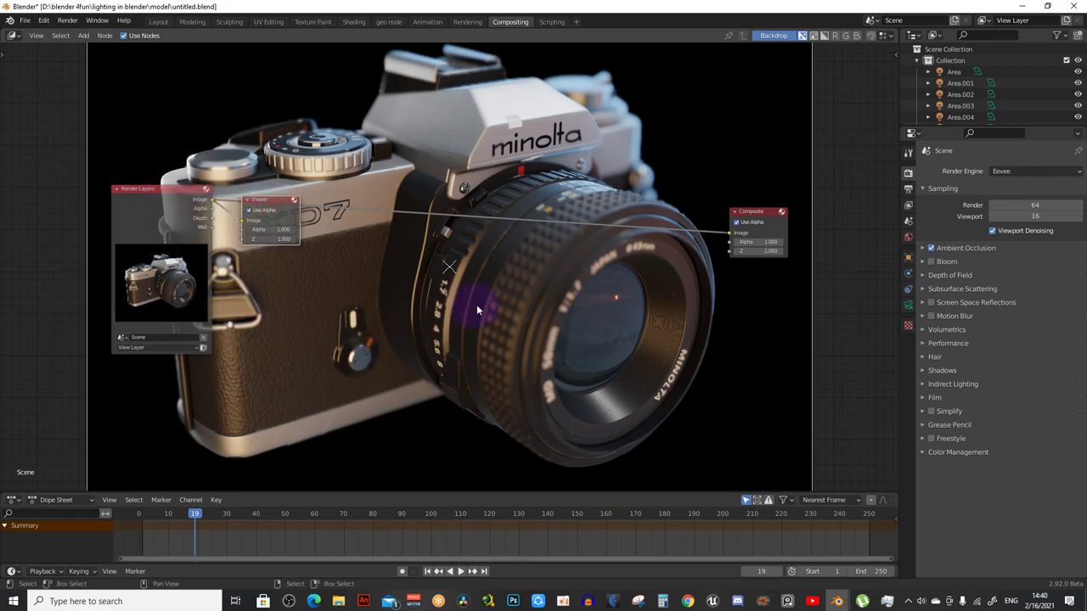
{"action": "left_click_drag", "start_coordinate": [276, 202], "coordinate": [758, 274]}
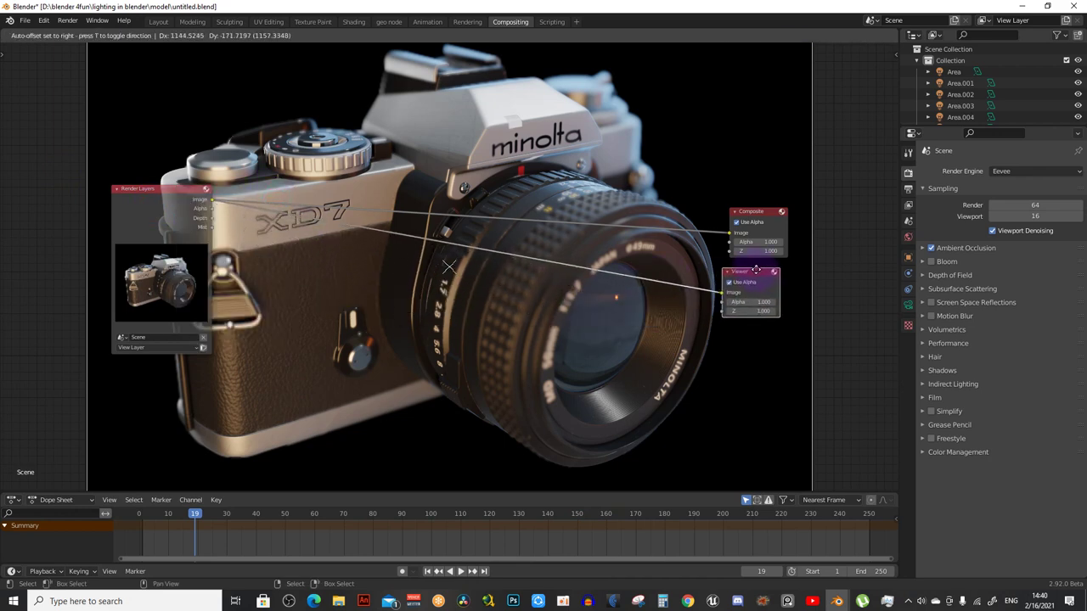
{"action": "right_click_drag", "start_coordinate": [675, 148], "coordinate": [676, 252], "text": "ctrl"}
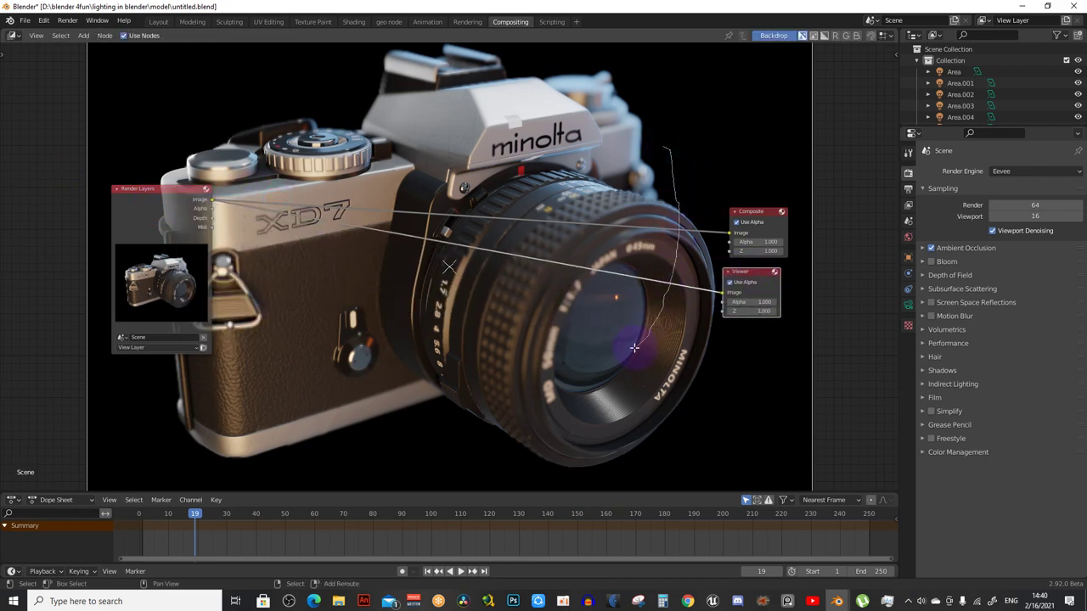
{"action": "right_click_drag", "start_coordinate": [631, 348], "coordinate": [630, 348], "text": "shift"}
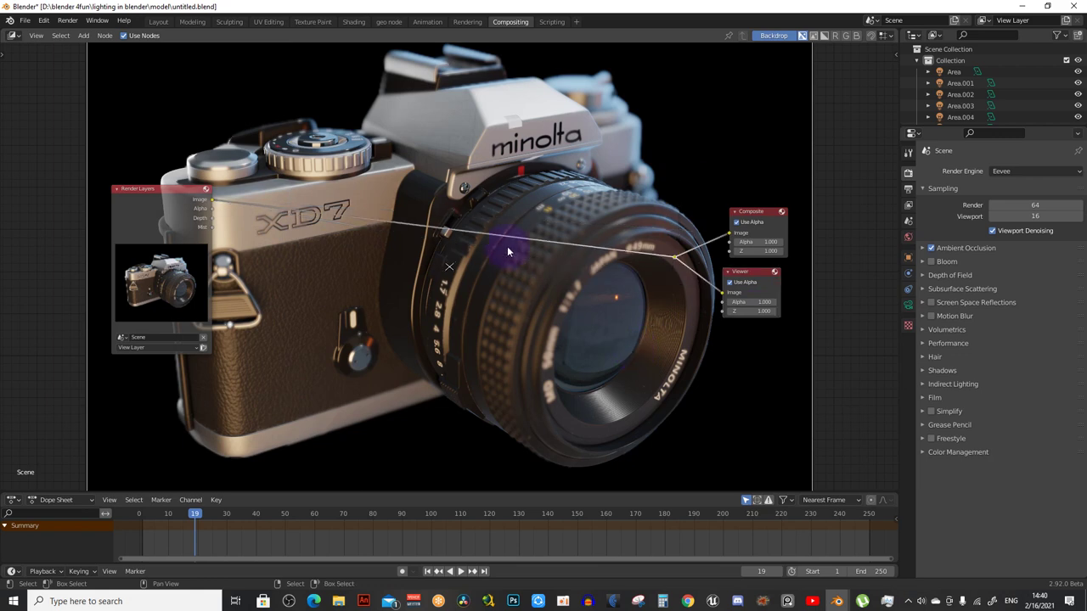
{"action": "scroll", "coordinate": [145, 206], "scroll_direction": "up", "scroll_amount": 1}
{"action": "scroll", "coordinate": [182, 243], "scroll_direction": "up", "scroll_amount": 1}
{"action": "scroll", "coordinate": [231, 261], "scroll_direction": "up", "scroll_amount": 2}
{"action": "scroll", "coordinate": [231, 261], "scroll_direction": "down", "scroll_amount": 1}
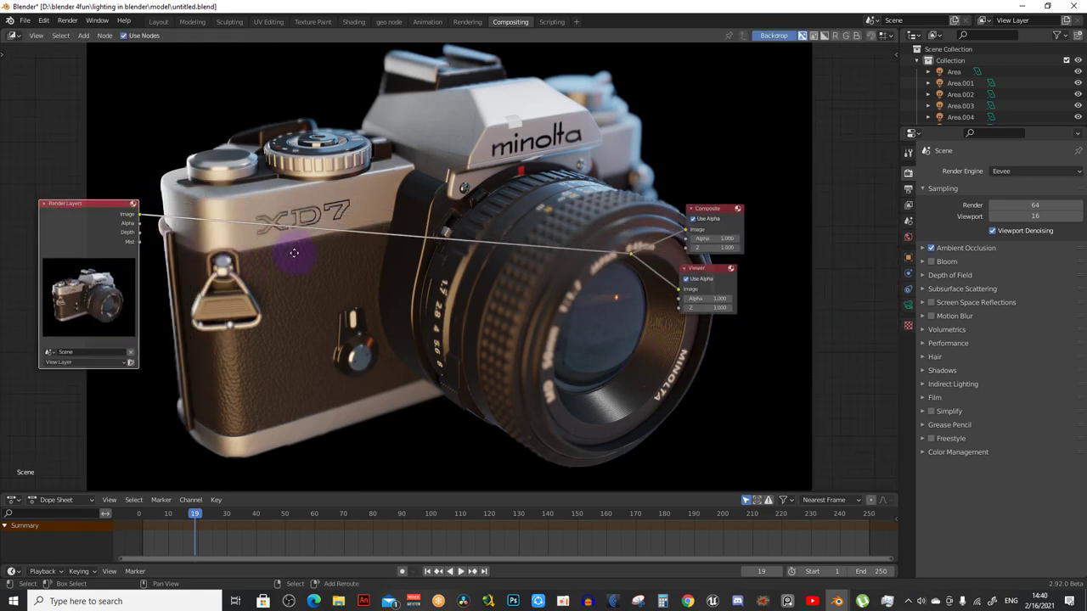
{"action": "key", "text": "shift+a"}
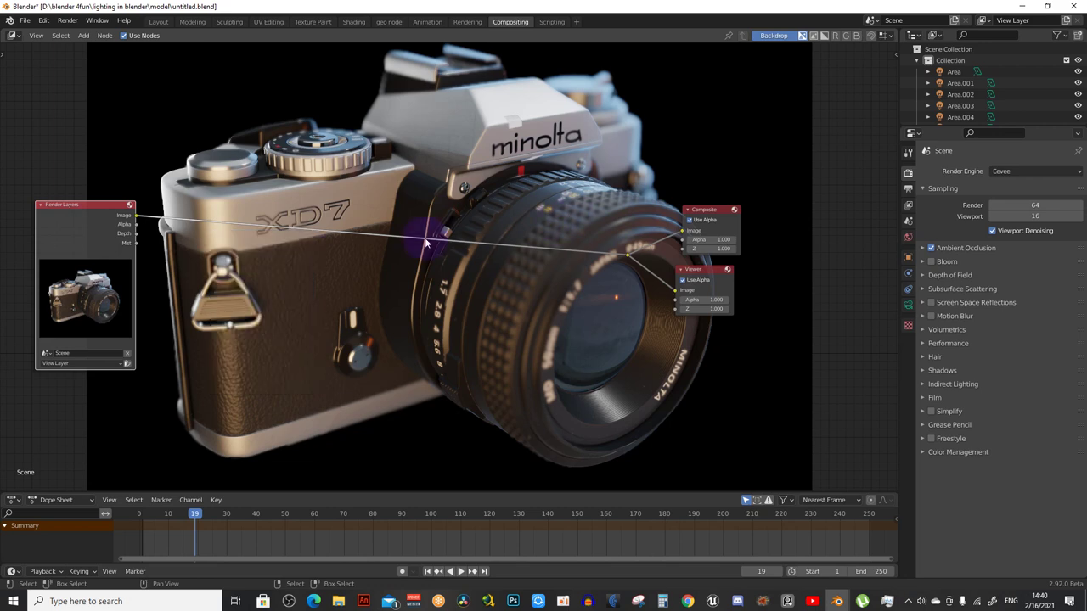
Insert a Color Mix node into the render-to-output link, with Mist driving its Fac
{"action": "key", "text": "v"}
{"action": "key", "text": "v"}
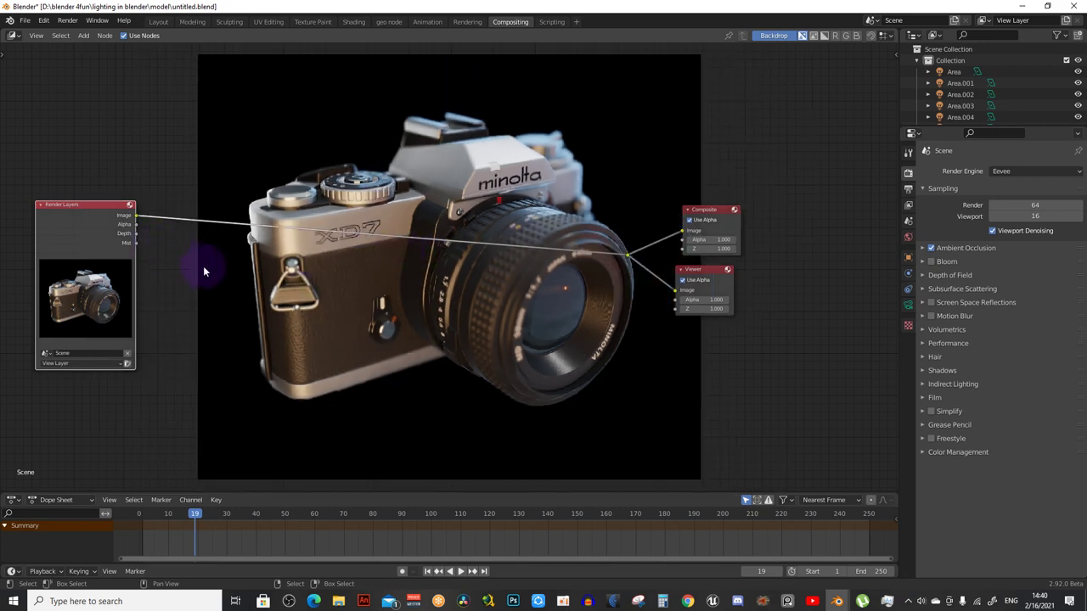
{"action": "key", "text": "shift+a"}
{"action": "mouse_move", "coordinate": [164, 306]}
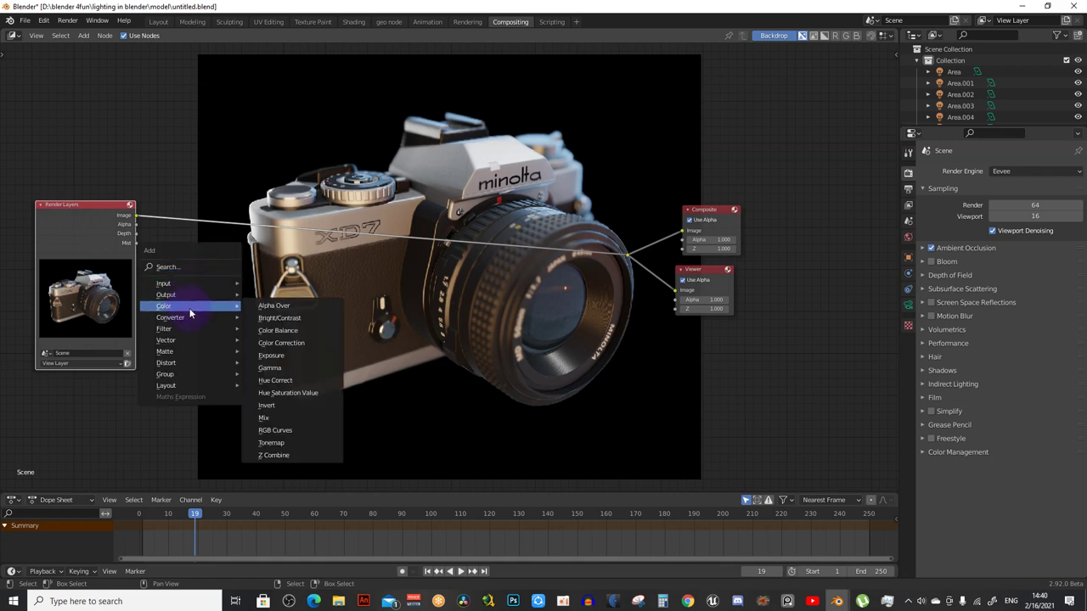
{"action": "left_click", "coordinate": [265, 418]}
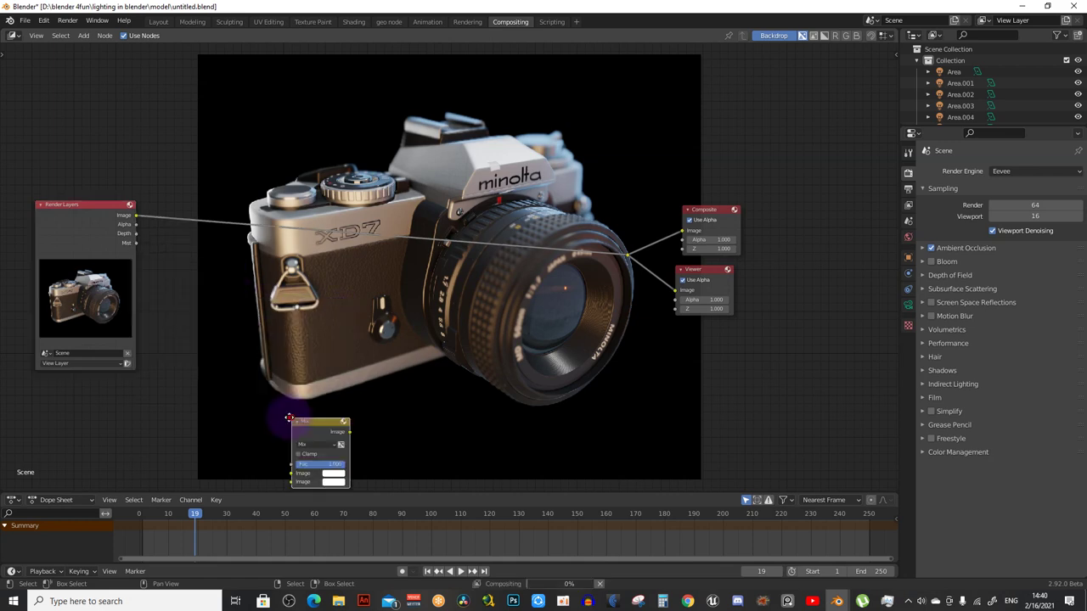
{"action": "left_click", "coordinate": [291, 421]}
{"action": "left_click", "coordinate": [298, 212]}
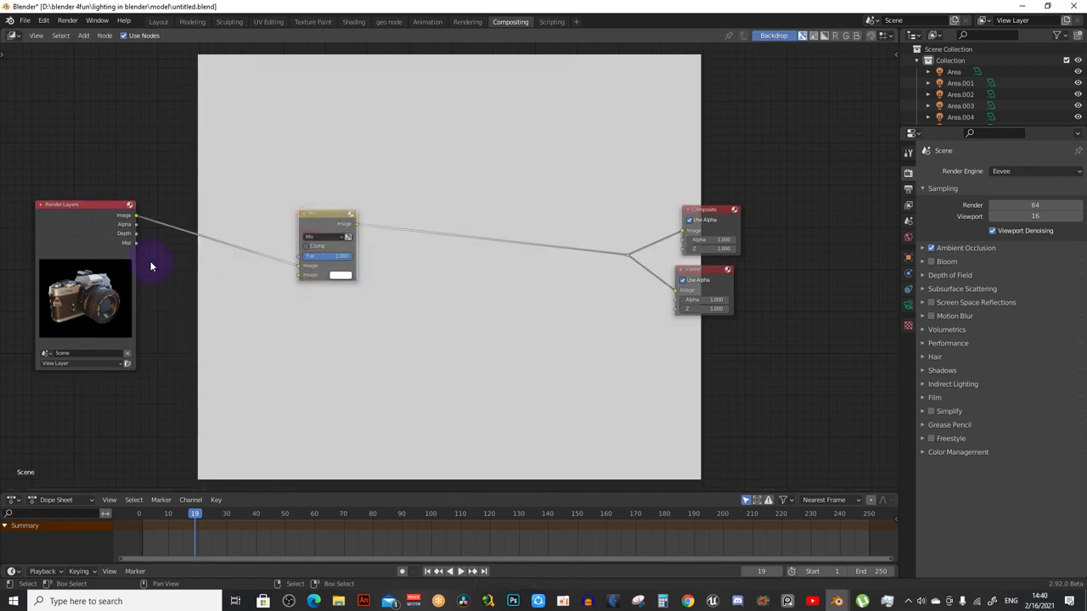
{"action": "scroll", "coordinate": [149, 243], "scroll_direction": "up", "scroll_amount": 2}
{"action": "left_click_drag", "start_coordinate": [131, 248], "coordinate": [353, 263]}
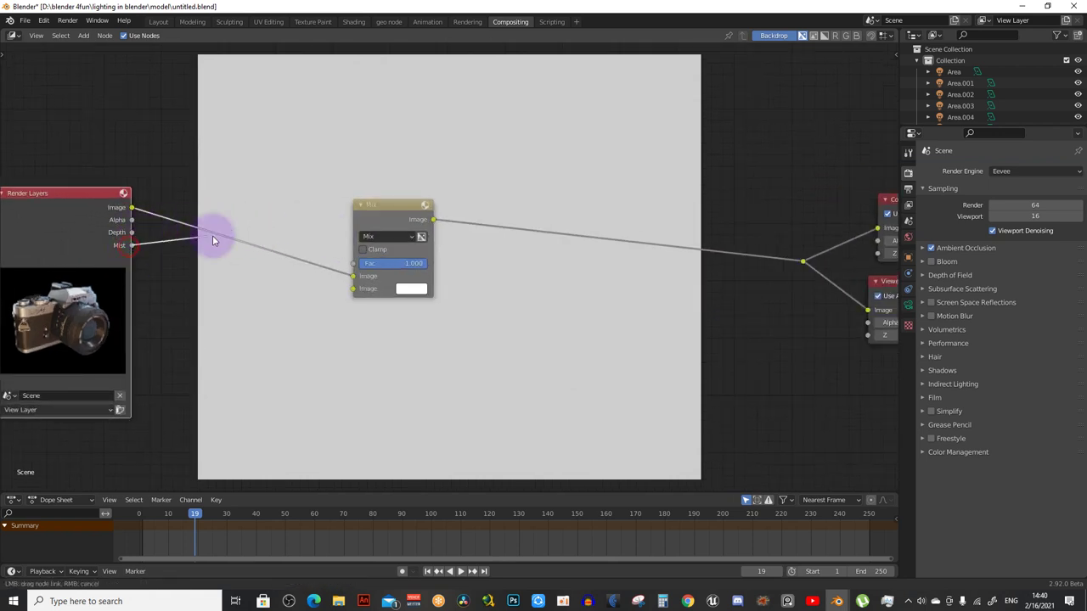
{"action": "middle_click_drag", "start_coordinate": [365, 242], "coordinate": [486, 236]}
Spread out the Render Layers, Mix, Composite and Viewer nodes horizontally
{"action": "scroll", "coordinate": [487, 236], "scroll_direction": "down", "scroll_amount": 1}
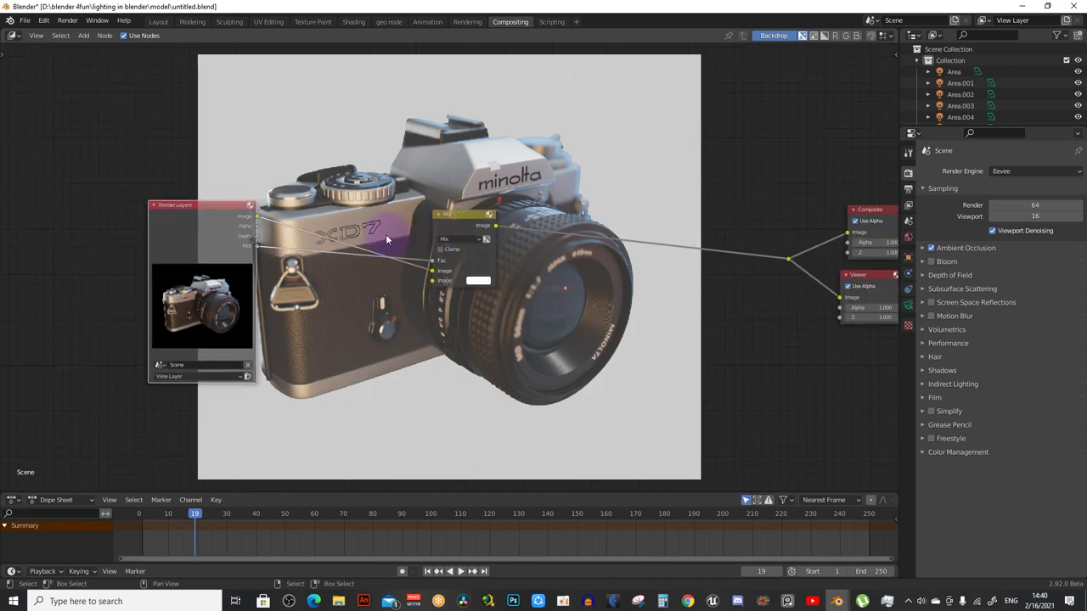
{"action": "middle_click_drag", "start_coordinate": [338, 295], "coordinate": [364, 310]}
{"action": "left_click_drag", "start_coordinate": [194, 260], "coordinate": [112, 277]}
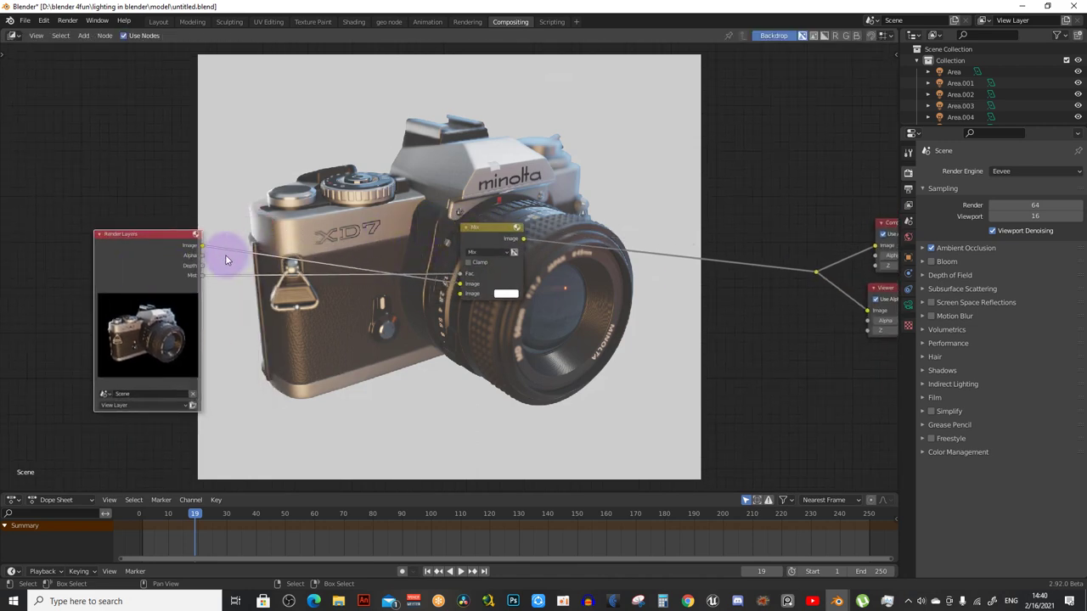
{"action": "middle_click_drag", "start_coordinate": [223, 253], "coordinate": [206, 259]}
{"action": "key", "text": "shift+a"}
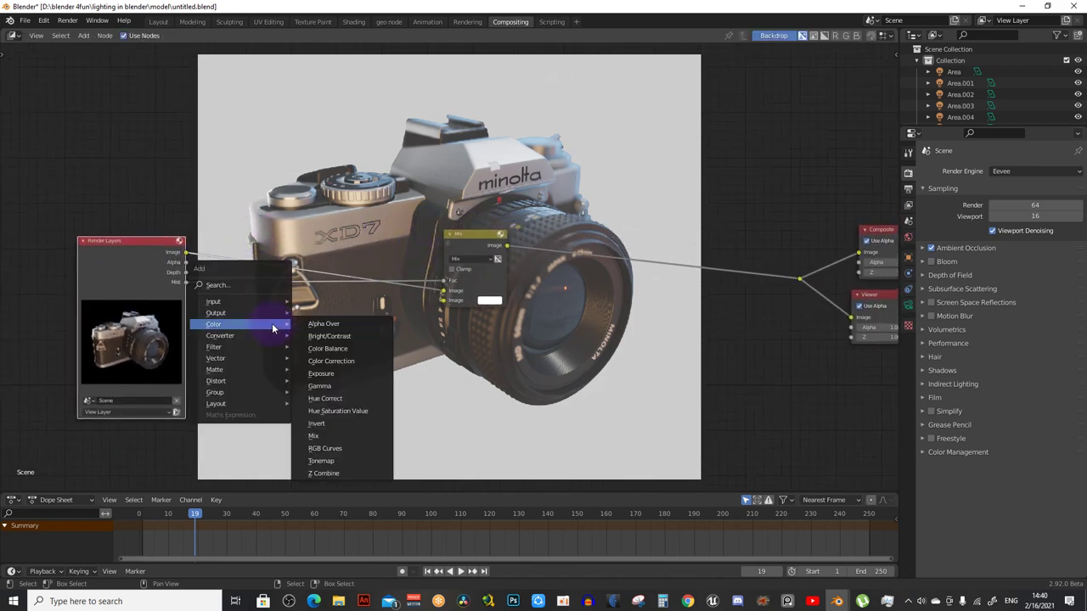
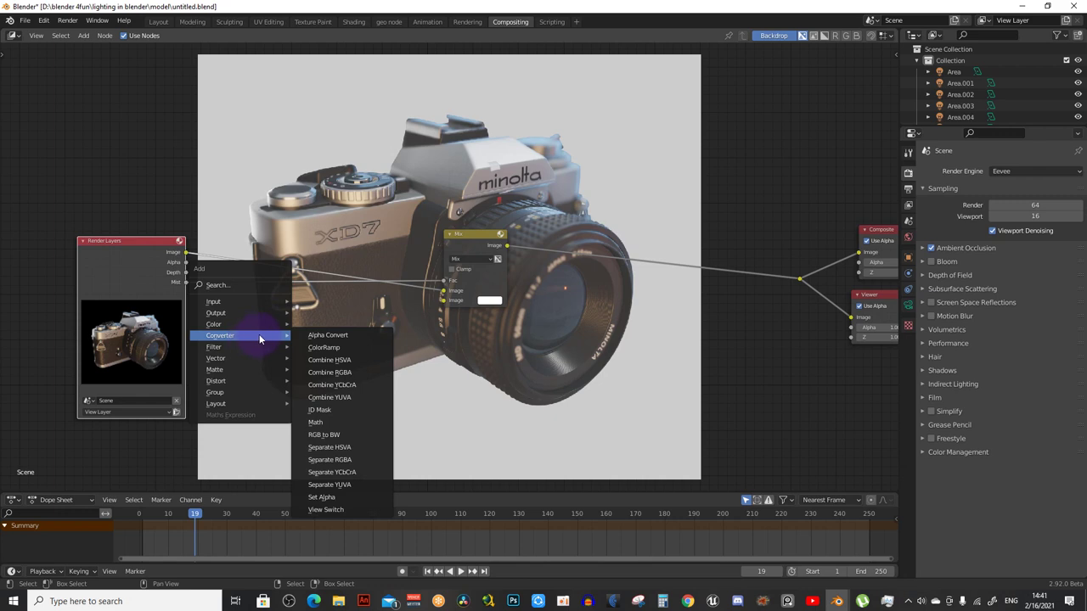
Add a ColorRamp node and drop it onto the Mist-to-Mix Fac link
{"action": "left_click", "coordinate": [324, 347]}
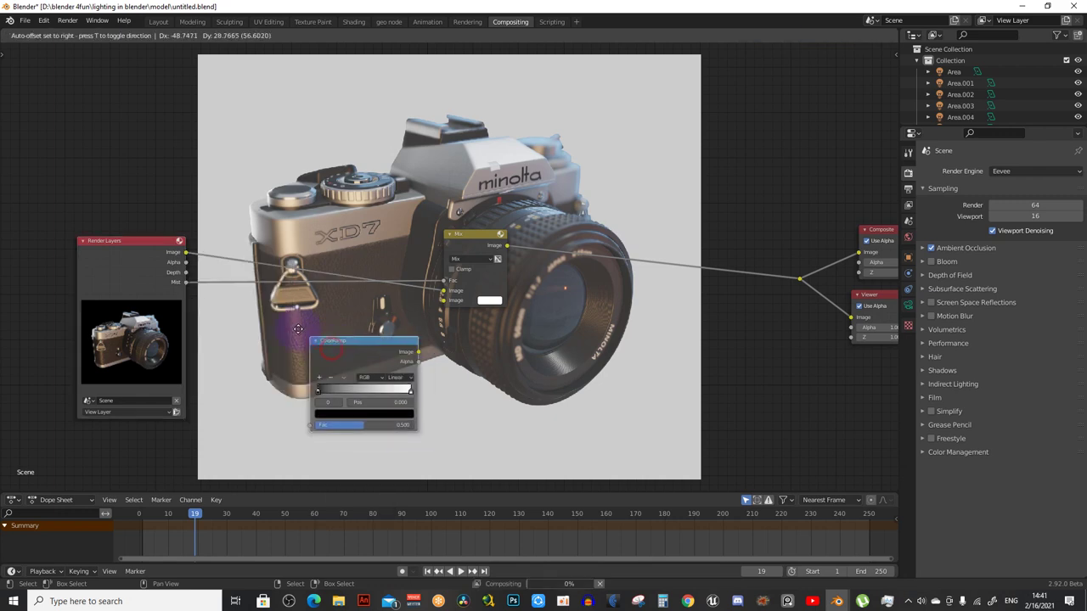
{"action": "left_click", "coordinate": [287, 309]}
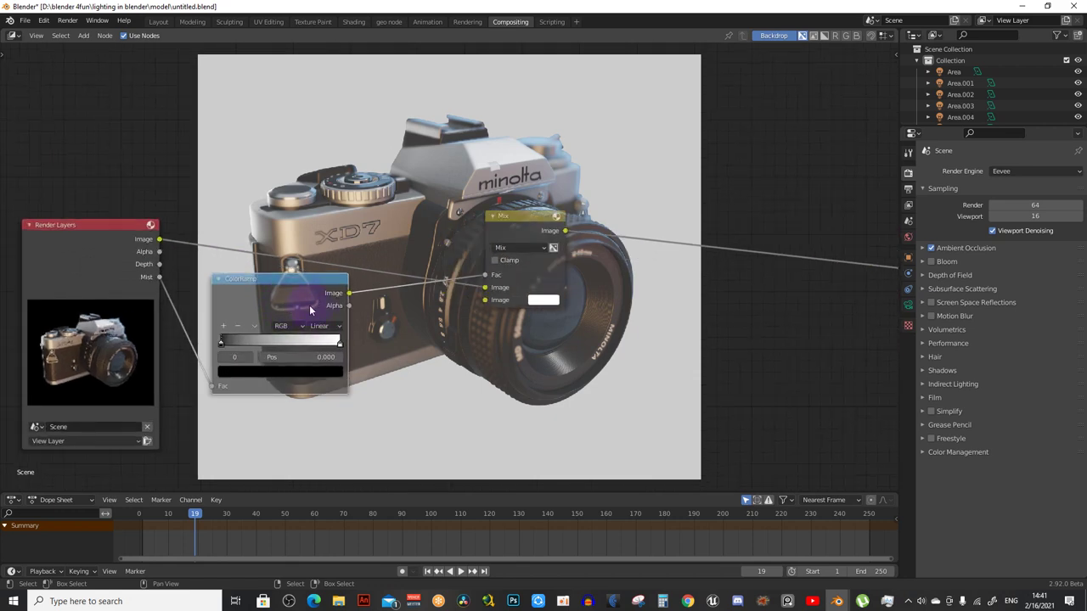
{"action": "left_click", "coordinate": [300, 296]}
{"action": "scroll", "coordinate": [302, 298], "scroll_direction": "up", "scroll_amount": 1}
{"action": "scroll", "coordinate": [315, 359], "scroll_direction": "up", "scroll_amount": 1}
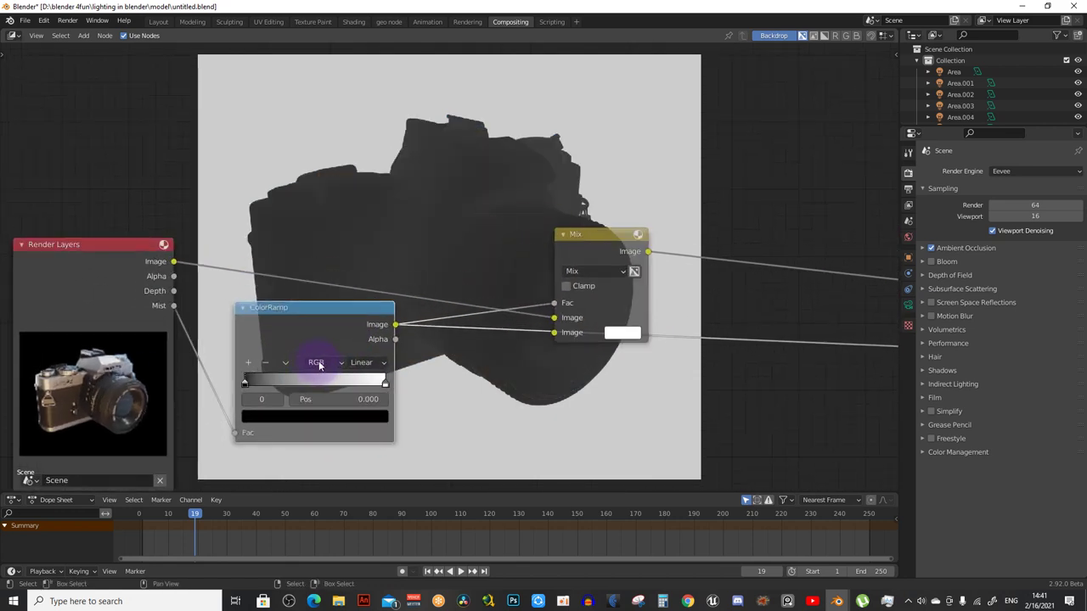
Move the ColorRamp's black stop to about 0.436 and its white stop to 0.723
{"action": "left_click_drag", "start_coordinate": [278, 392], "coordinate": [331, 392]}
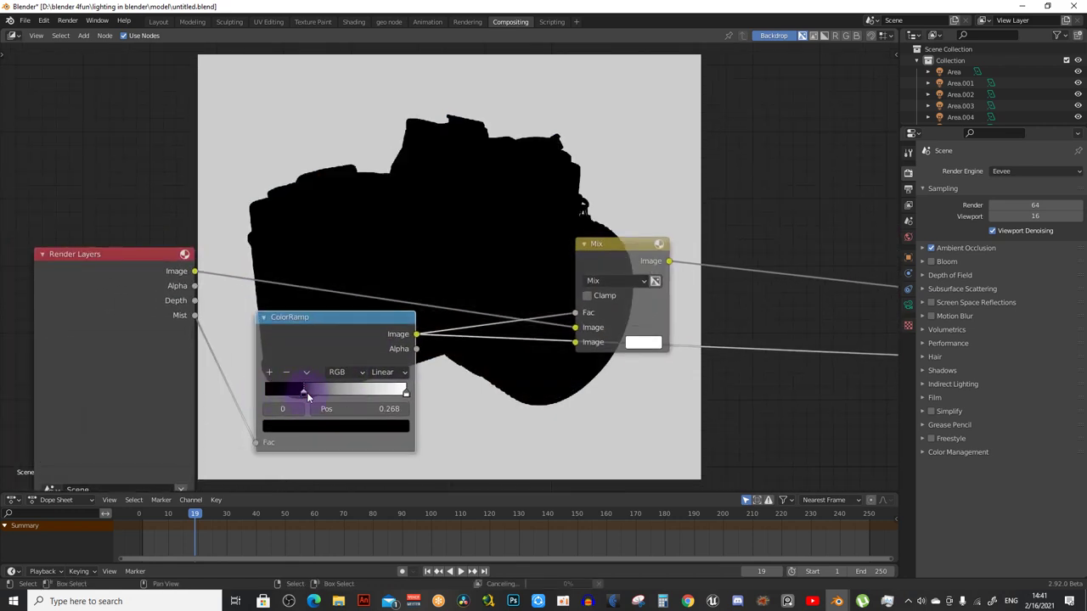
{"action": "middle_click_drag", "start_coordinate": [458, 247], "coordinate": [446, 251]}
{"action": "left_click", "coordinate": [381, 408]}
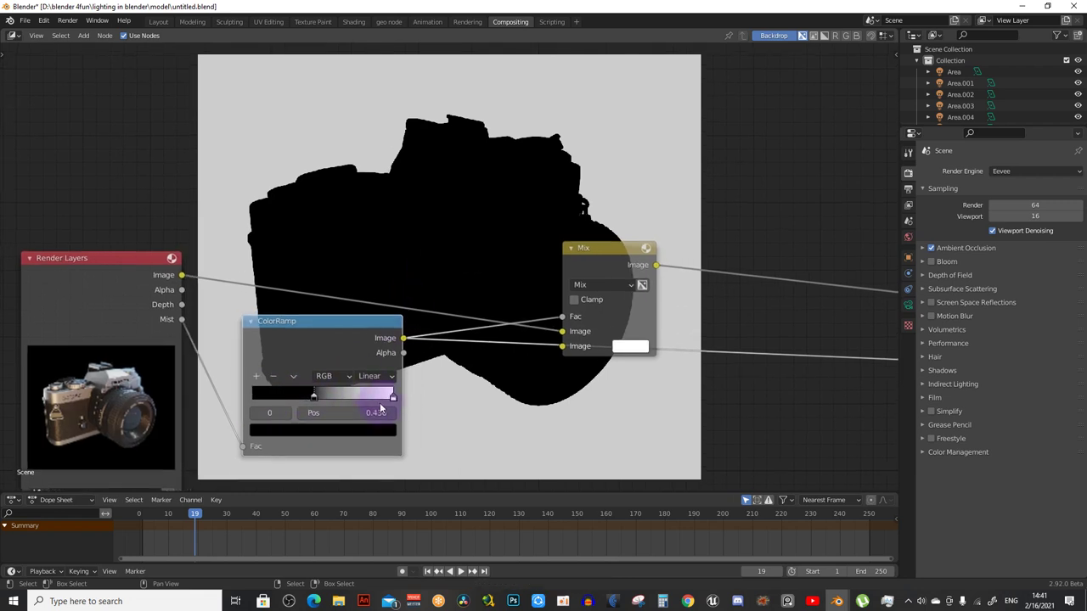
{"action": "left_click_drag", "start_coordinate": [393, 397], "coordinate": [358, 398]}
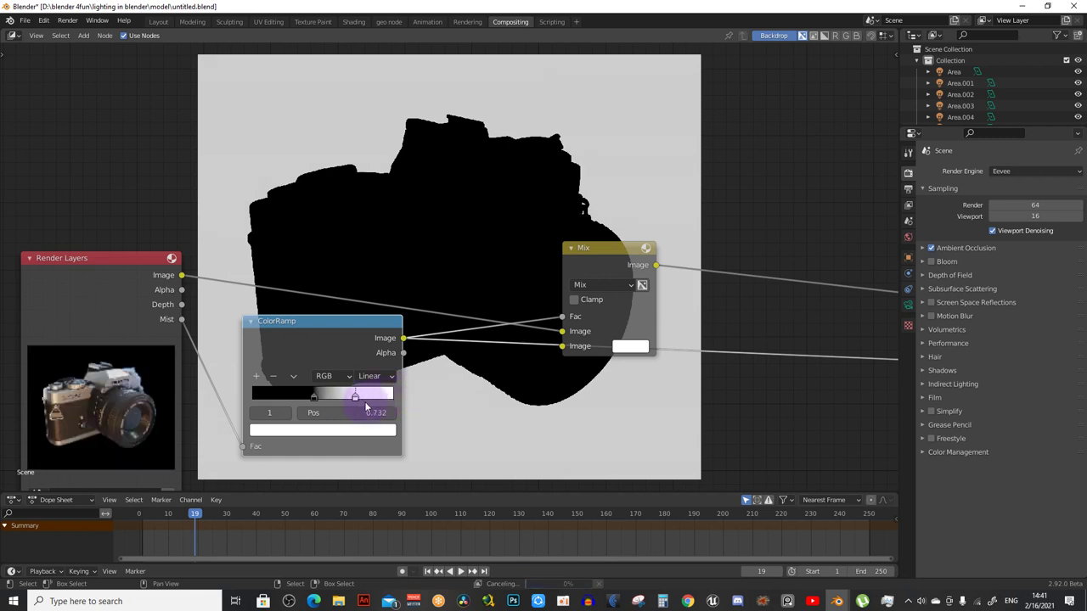
{"action": "left_click_drag", "start_coordinate": [350, 396], "coordinate": [354, 396]}
Zoom out the node view and move the Mix node higher up
{"action": "mouse_move", "coordinate": [487, 182]}
{"action": "middle_mouse_down"}
{"action": "mouse_move", "coordinate": [447, 217]}
{"action": "mouse_move", "coordinate": [262, 315]}
{"action": "mouse_move", "coordinate": [291, 308]}
{"action": "mouse_move", "coordinate": [223, 371]}
{"action": "middle_mouse_up"}
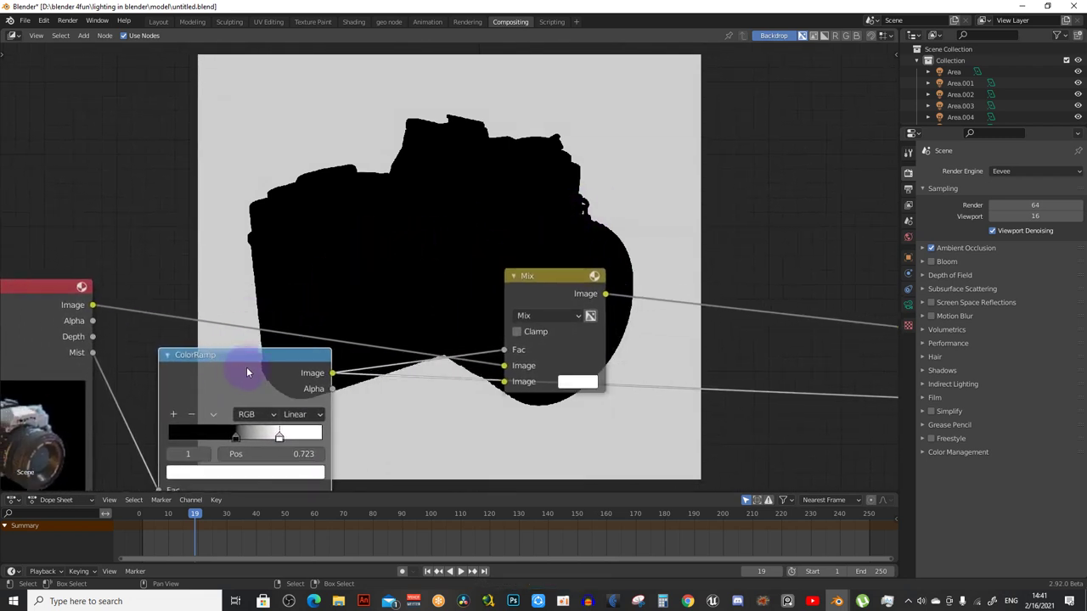
{"action": "scroll", "coordinate": [243, 371], "scroll_direction": "down", "scroll_amount": 2}
{"action": "mouse_move", "coordinate": [497, 257]}
{"action": "middle_mouse_down"}
{"action": "mouse_move", "coordinate": [410, 270]}
{"action": "mouse_move", "coordinate": [342, 261]}
{"action": "middle_mouse_up"}
{"action": "left_click_drag", "start_coordinate": [437, 259], "coordinate": [487, 155]}
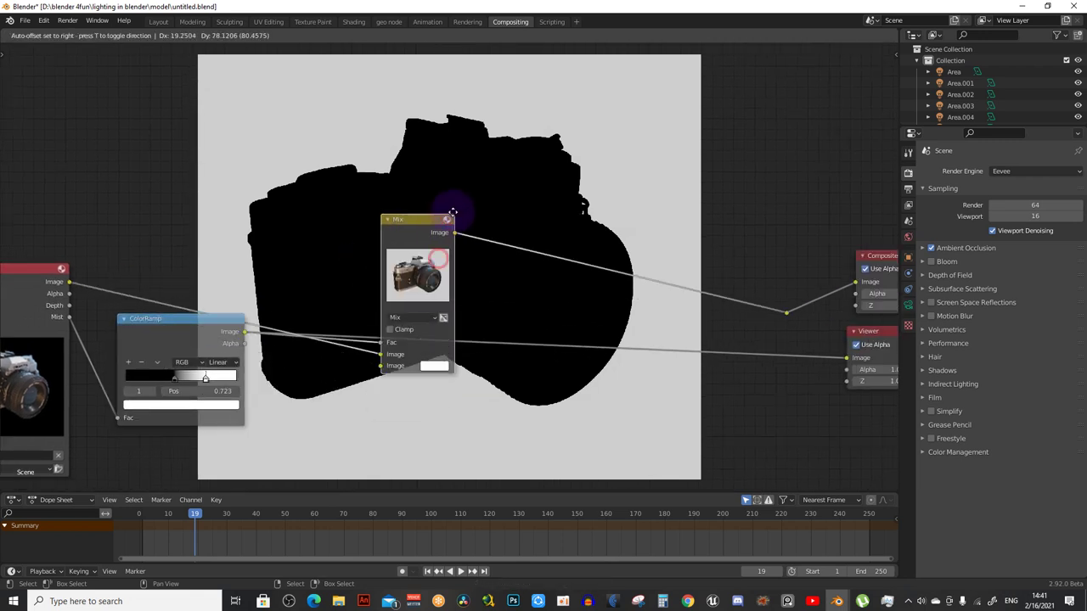
Turn off the Mix node's preview and move it down near the ColorRamp
{"action": "left_click", "coordinate": [425, 154]}
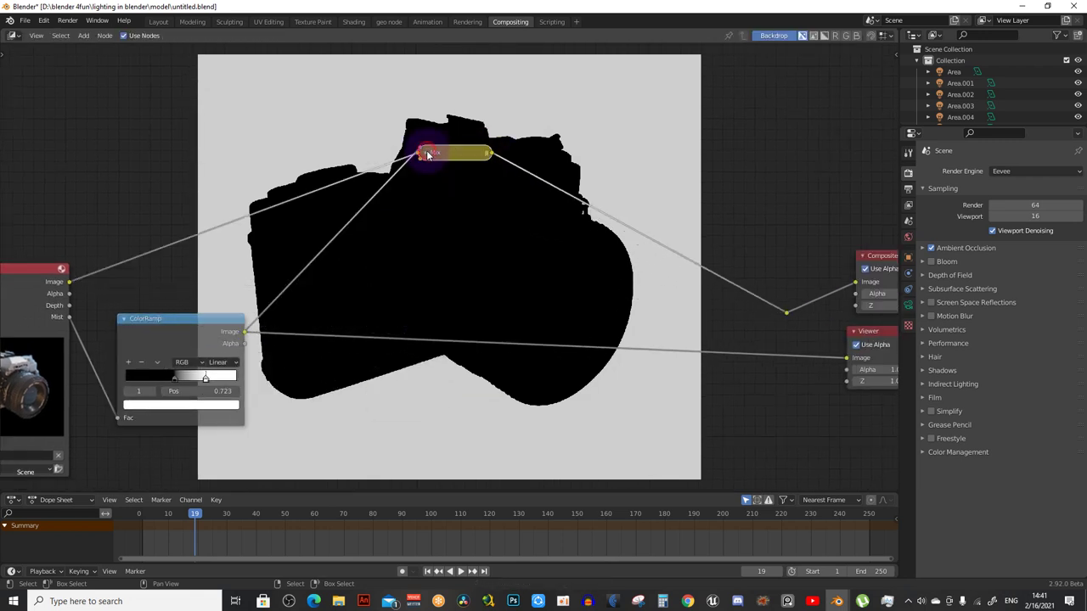
{"action": "left_click", "coordinate": [425, 153]}
{"action": "left_click", "coordinate": [483, 154]}
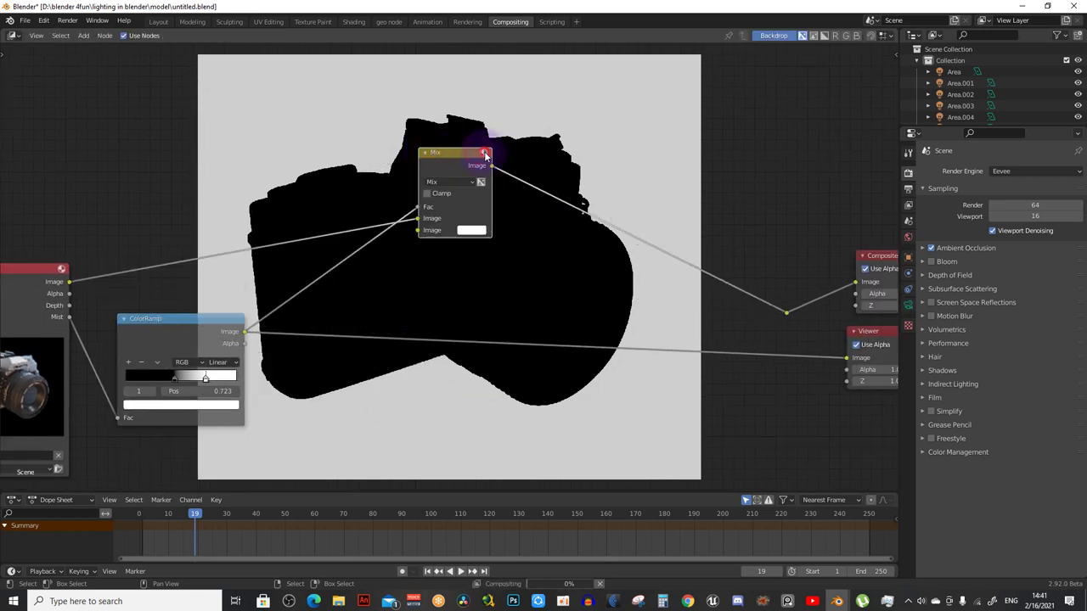
{"action": "left_click_drag", "start_coordinate": [464, 163], "coordinate": [426, 235]}
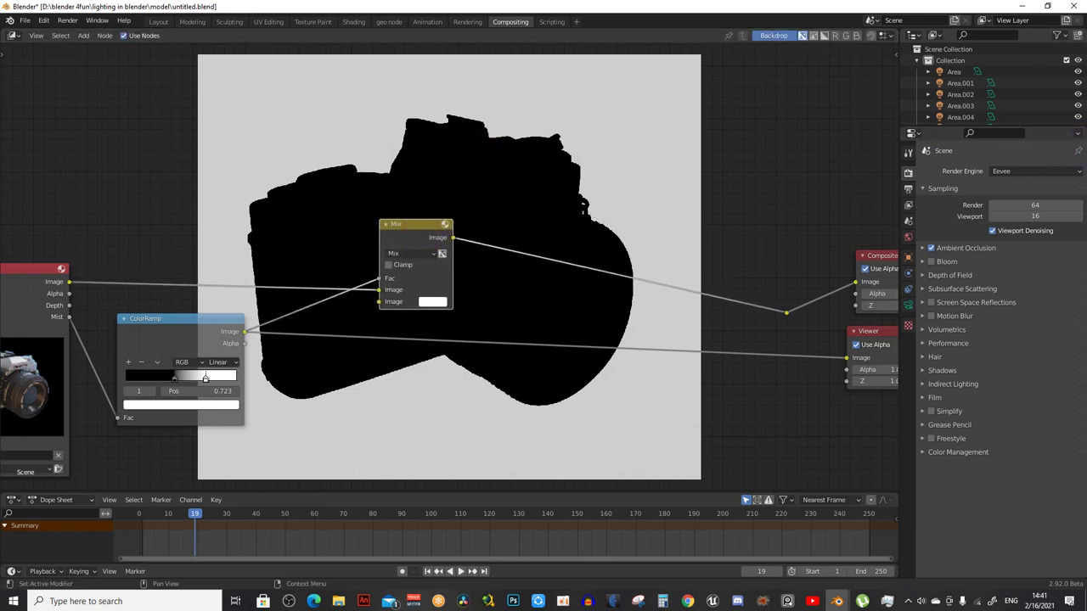
{"action": "middle_click_drag", "start_coordinate": [282, 246], "coordinate": [317, 236]}
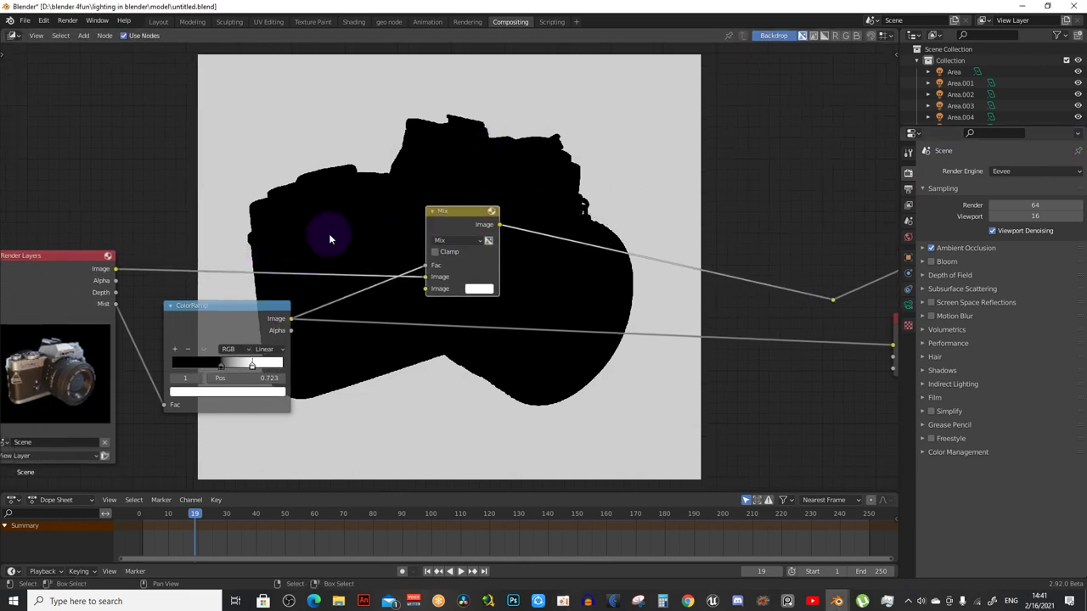
{"action": "scroll", "coordinate": [458, 306], "scroll_direction": "up", "scroll_amount": 1}
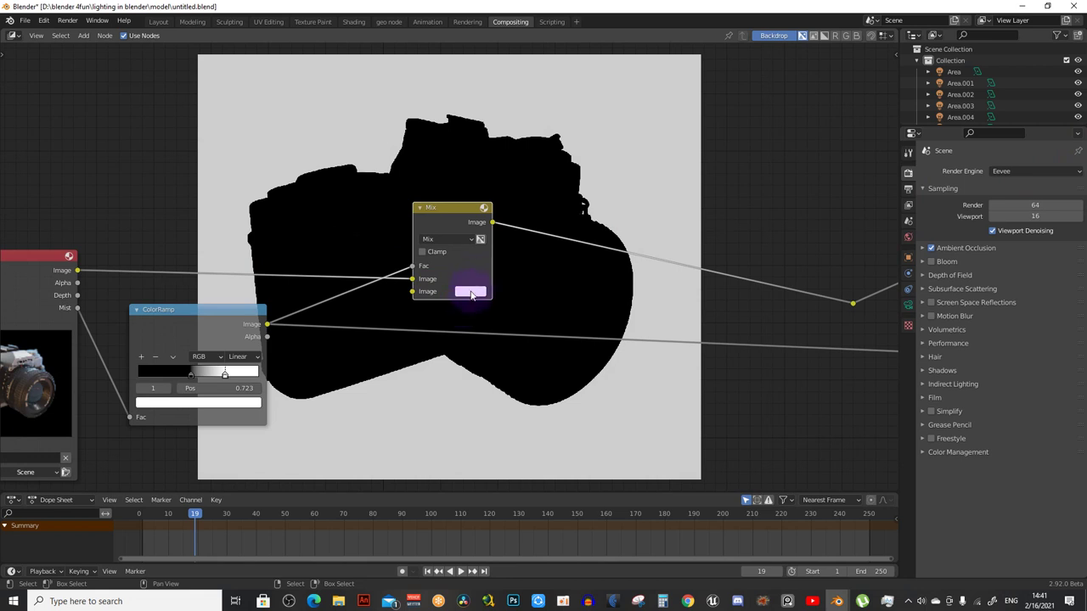
Set the Mix node's second Image colour to light blue (R 0.248, G 0.566, B 1.0)
{"action": "left_click", "coordinate": [471, 295]}
{"action": "left_click_drag", "start_coordinate": [488, 166], "coordinate": [518, 151]}
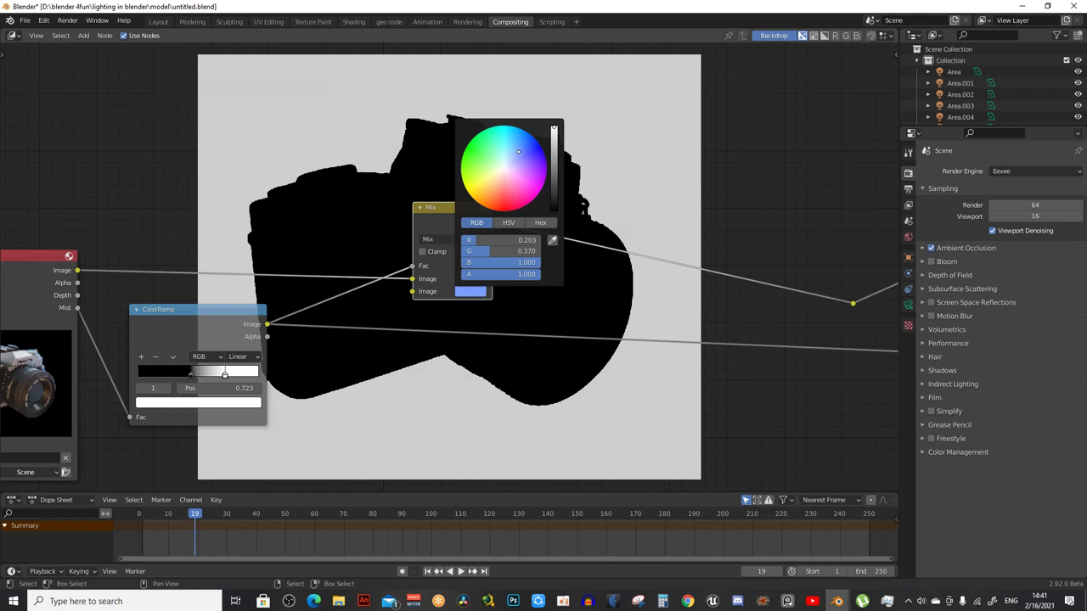
{"action": "left_click_drag", "start_coordinate": [518, 151], "coordinate": [512, 151]}
{"action": "left_click_drag", "start_coordinate": [427, 231], "coordinate": [427, 238]}
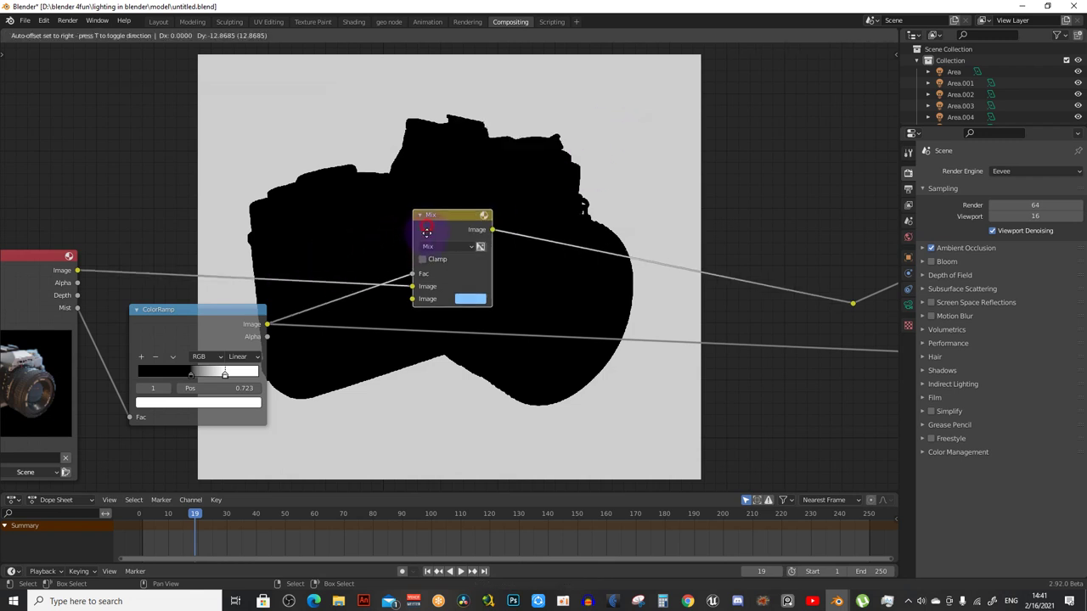
{"action": "middle_click_drag", "start_coordinate": [427, 239], "coordinate": [445, 270], "text": "shift"}
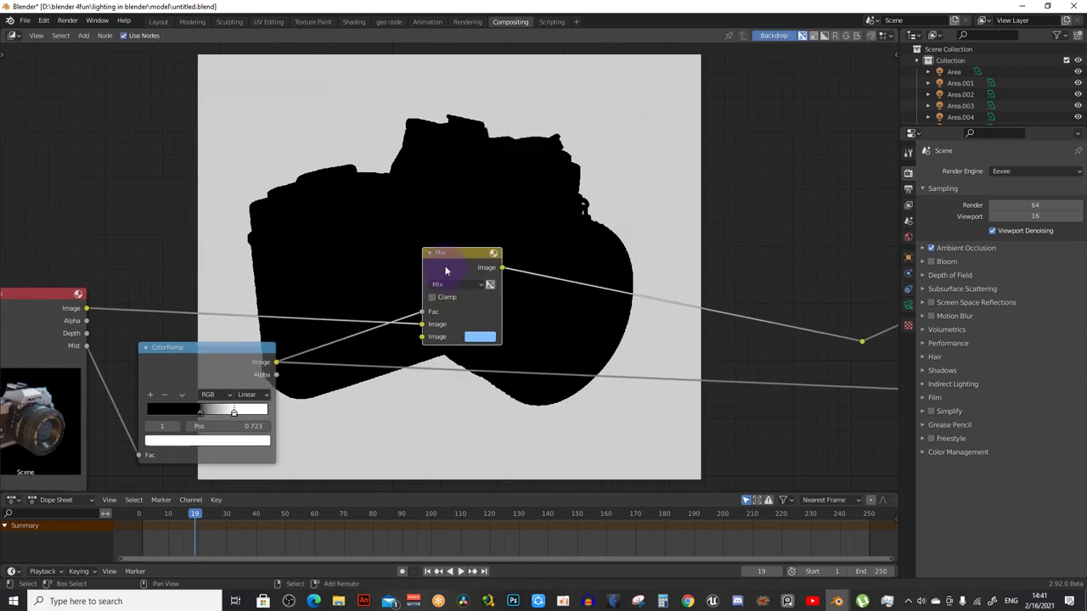
Duplicate the Mix and ColorRamp nodes, placing the copies above the originals
{"action": "key", "text": "shift+d"}
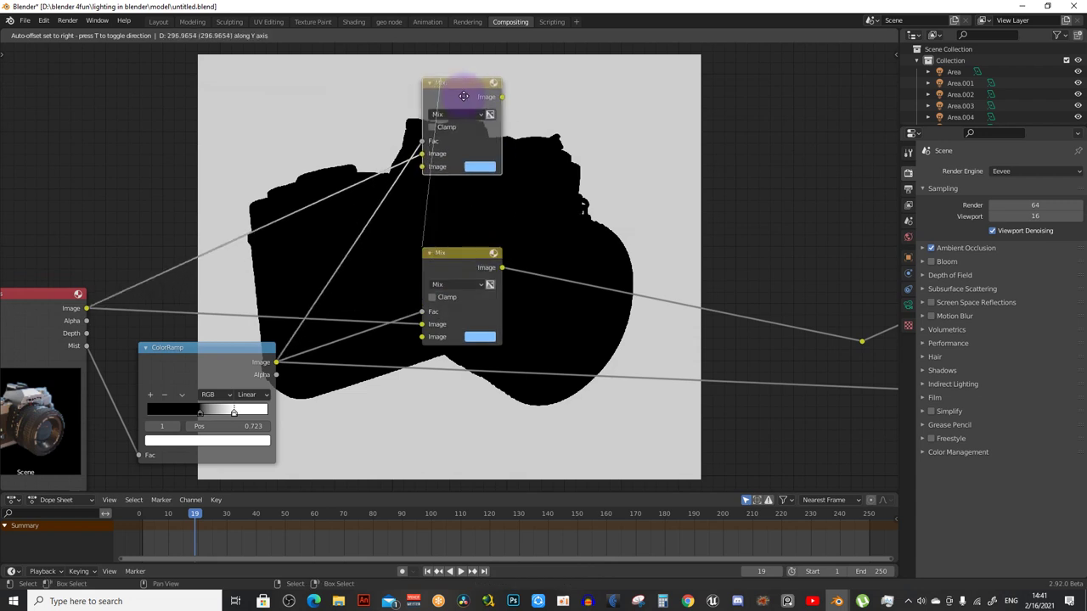
{"action": "left_click", "coordinate": [444, 100]}
{"action": "left_click", "coordinate": [227, 364]}
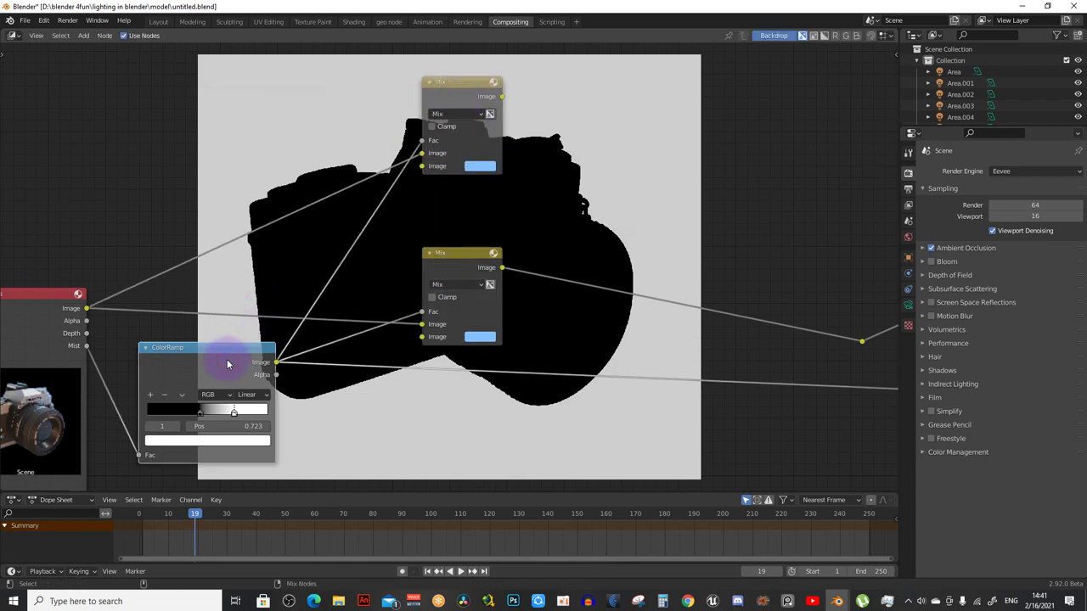
{"action": "key", "text": "shift+d"}
{"action": "left_click", "coordinate": [254, 89]}
{"action": "middle_click_drag", "start_coordinate": [256, 88], "coordinate": [248, 111]}
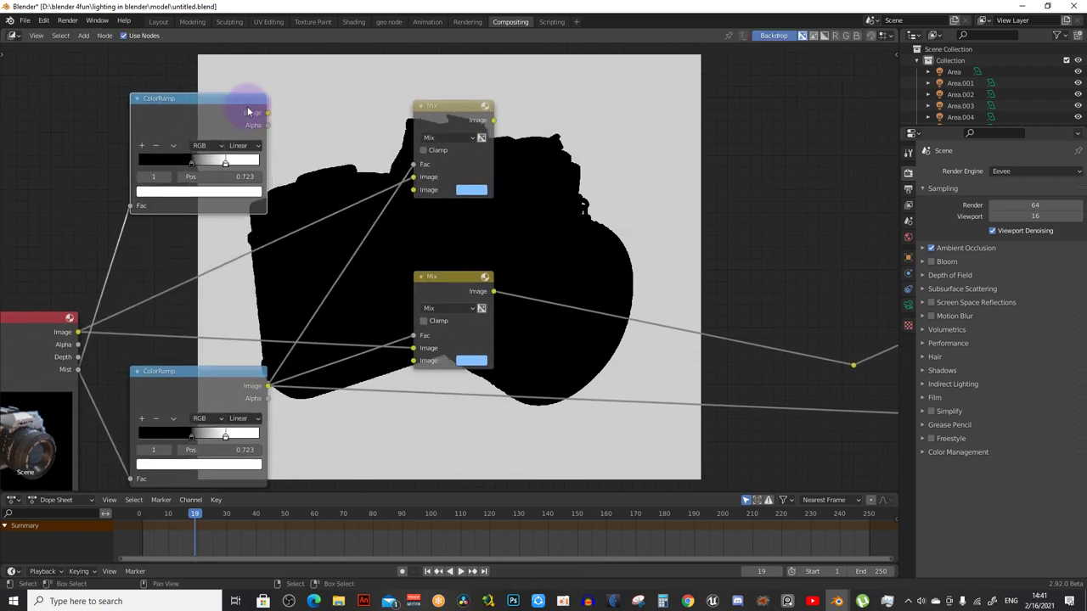
Connect the new ColorRamp's Image output to the top Mix node's Fac input
{"action": "mouse_move", "coordinate": [268, 113]}
{"action": "left_mouse_down"}
{"action": "mouse_move", "coordinate": [365, 156]}
{"action": "mouse_move", "coordinate": [414, 164]}
{"action": "left_mouse_up"}
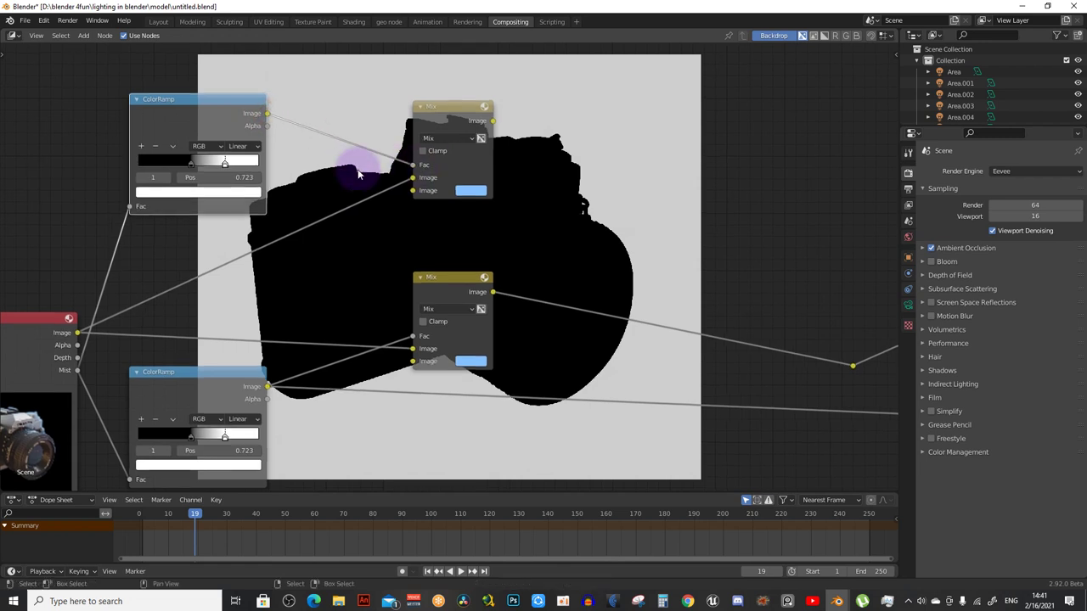
{"action": "middle_click_drag", "start_coordinate": [350, 151], "coordinate": [416, 208]}
{"action": "left_click_drag", "start_coordinate": [225, 170], "coordinate": [240, 168]}
{"action": "scroll", "coordinate": [454, 219], "scroll_direction": "right", "scroll_amount": 3}
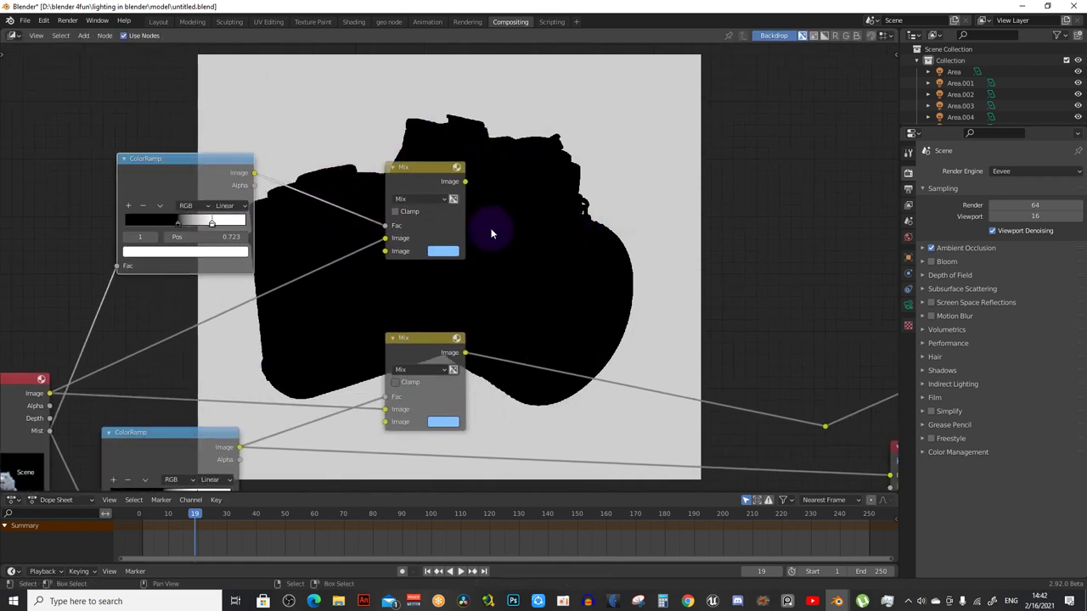
{"action": "scroll", "coordinate": [416, 182], "scroll_direction": "up", "scroll_amount": 1}
{"action": "scroll", "coordinate": [204, 219], "scroll_direction": "left", "scroll_amount": 3, "text": "ctrl"}
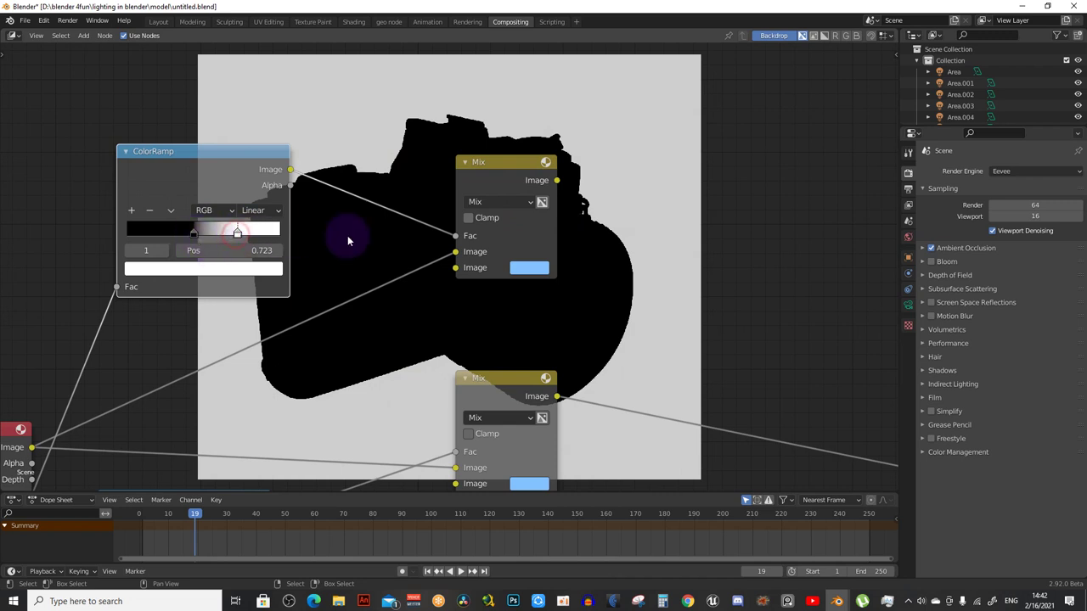
{"action": "scroll", "coordinate": [373, 280], "scroll_direction": "right", "scroll_amount": 2, "text": "ctrl"}
{"action": "scroll", "coordinate": [390, 314], "scroll_direction": "down", "scroll_amount": 2, "text": "shift"}
{"action": "scroll", "coordinate": [597, 329], "scroll_direction": "right", "scroll_amount": 2, "text": "ctrl"}
{"action": "scroll", "coordinate": [466, 246], "scroll_direction": "up", "scroll_amount": 2, "text": "shift"}
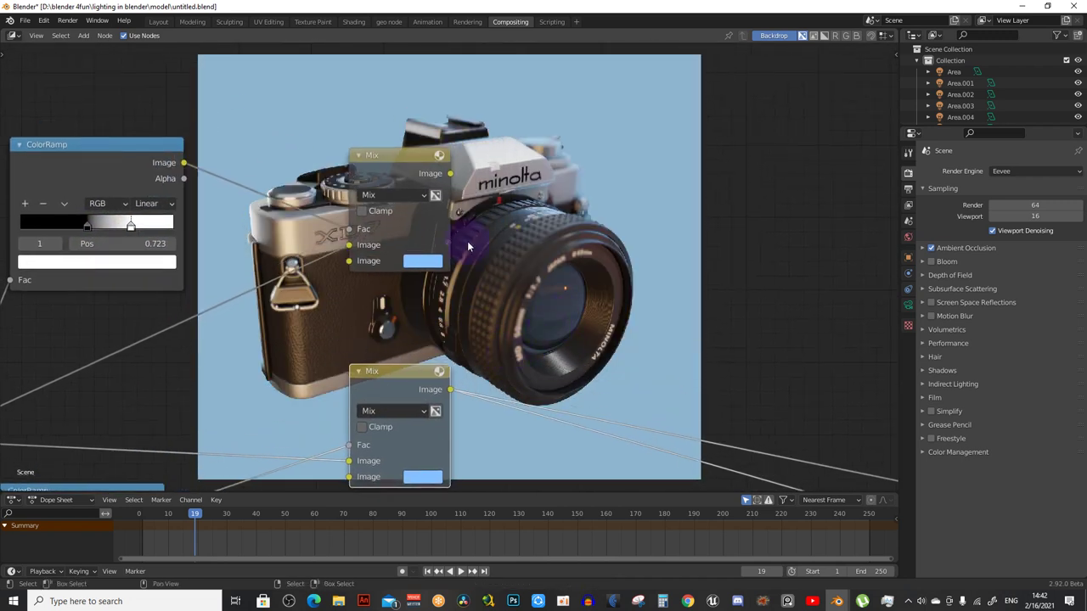
Preview the new ColorRamp's mist mask in the Viewer
{"action": "scroll", "coordinate": [381, 269], "scroll_direction": "left", "scroll_amount": 3, "text": "ctrl"}
{"action": "scroll", "coordinate": [441, 221], "scroll_direction": "up", "scroll_amount": 1, "text": "shift"}
{"action": "scroll", "coordinate": [458, 212], "scroll_direction": "left", "scroll_amount": 5, "text": "ctrl"}
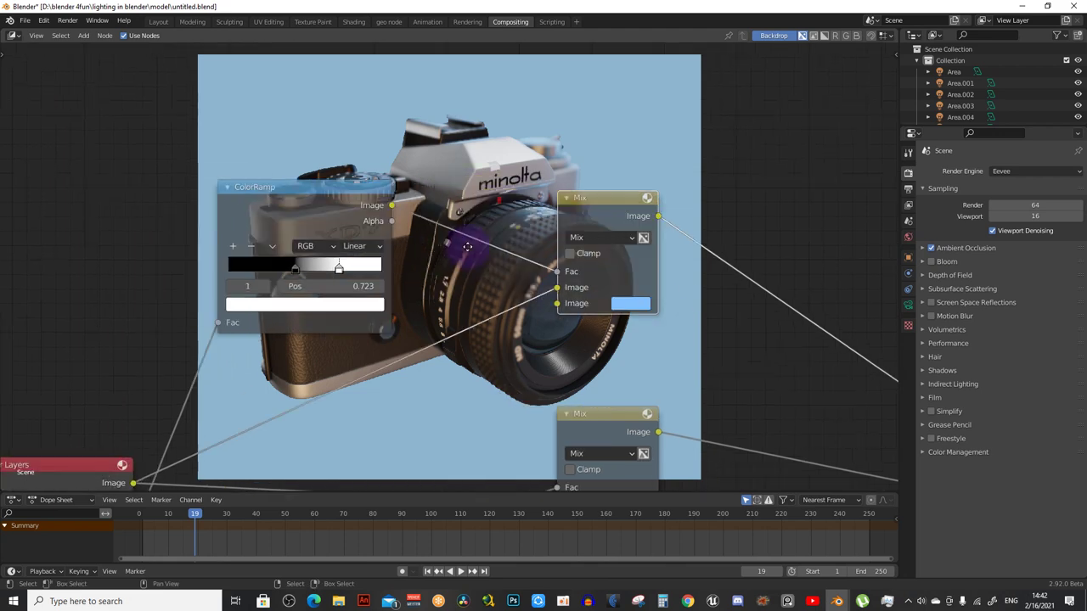
{"action": "scroll", "coordinate": [475, 237], "scroll_direction": "left", "scroll_amount": 3, "text": "ctrl"}
{"action": "scroll", "coordinate": [479, 243], "scroll_direction": "up", "scroll_amount": 1}
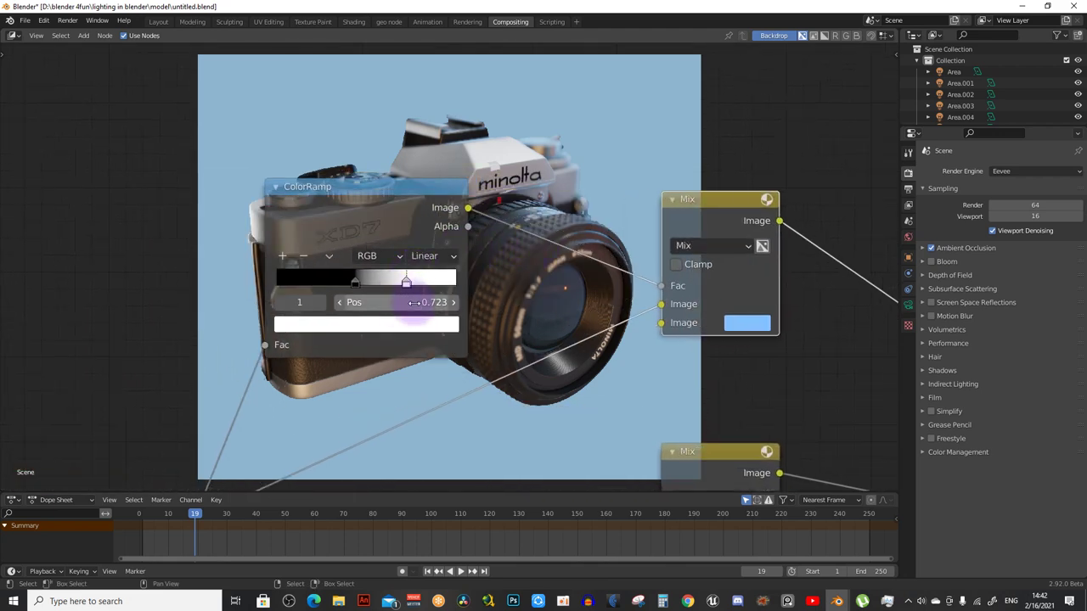
{"action": "left_click", "coordinate": [418, 325]}
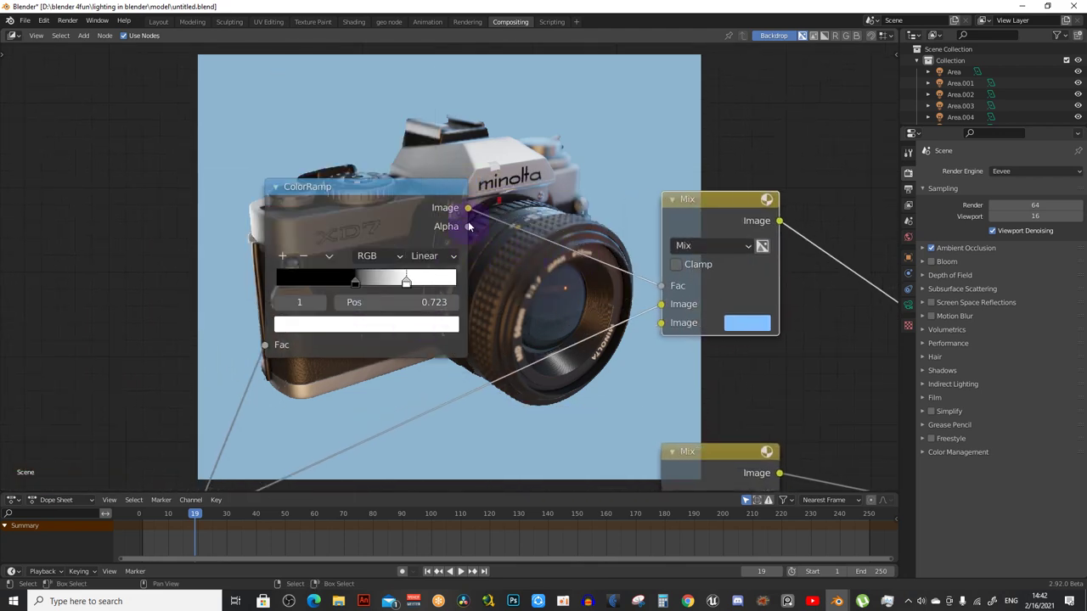
{"action": "left_click", "coordinate": [468, 226], "text": "ctrl+shift"}
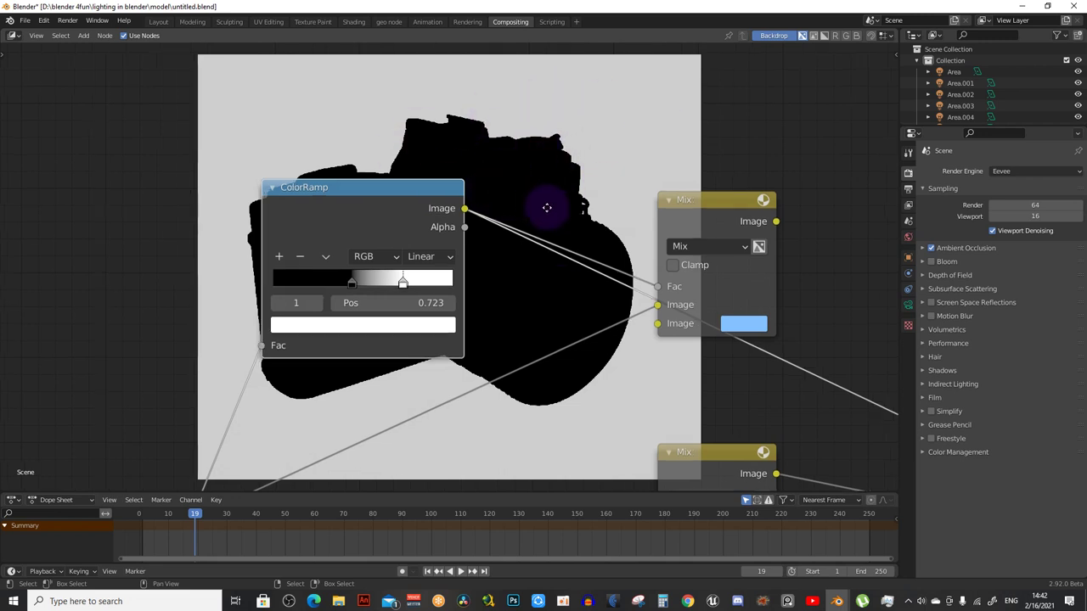
Preview the Mix result again and darken the ColorRamp's white stop to 0.1 grey
{"action": "middle_click_drag", "start_coordinate": [547, 207], "coordinate": [471, 211]}
{"action": "left_click", "coordinate": [687, 224], "text": "ctrl+shift"}
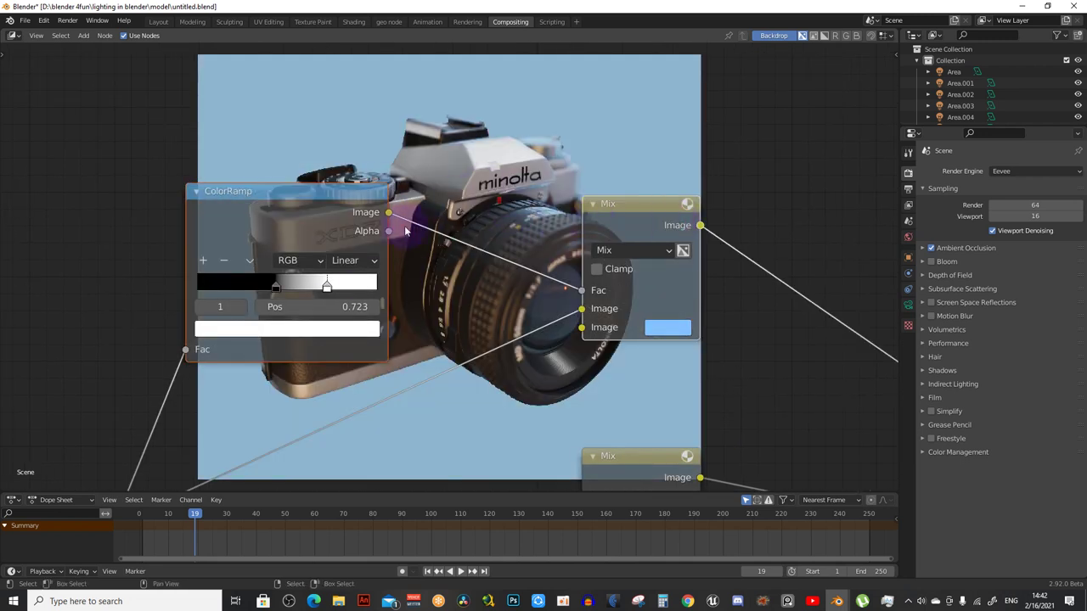
{"action": "left_click", "coordinate": [326, 285]}
{"action": "left_click", "coordinate": [335, 330]}
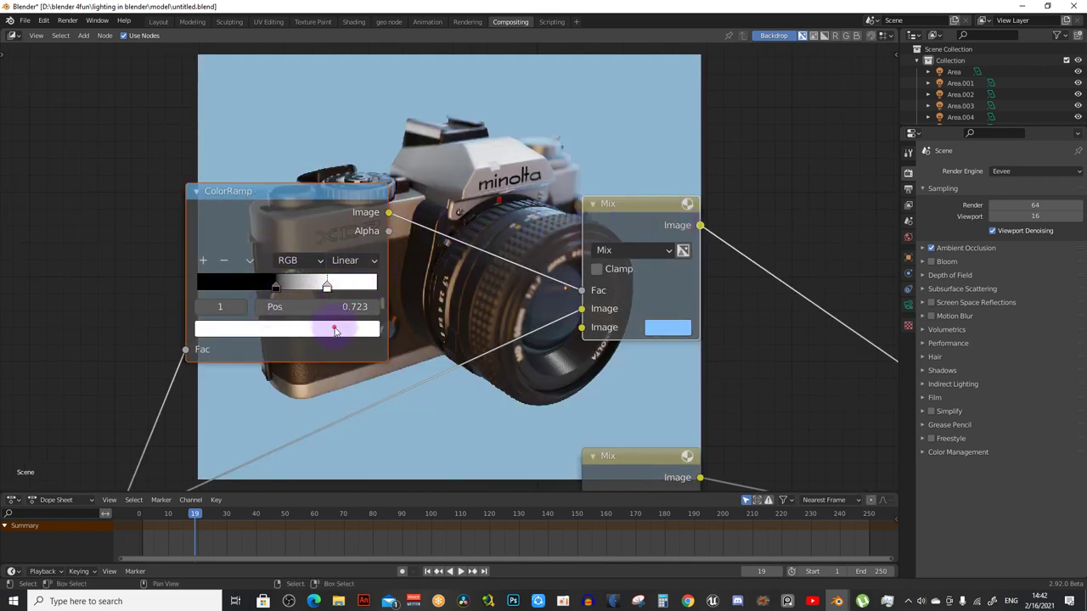
{"action": "left_click", "coordinate": [317, 329]}
{"action": "scroll", "coordinate": [294, 162], "scroll_direction": "down", "scroll_amount": 3}
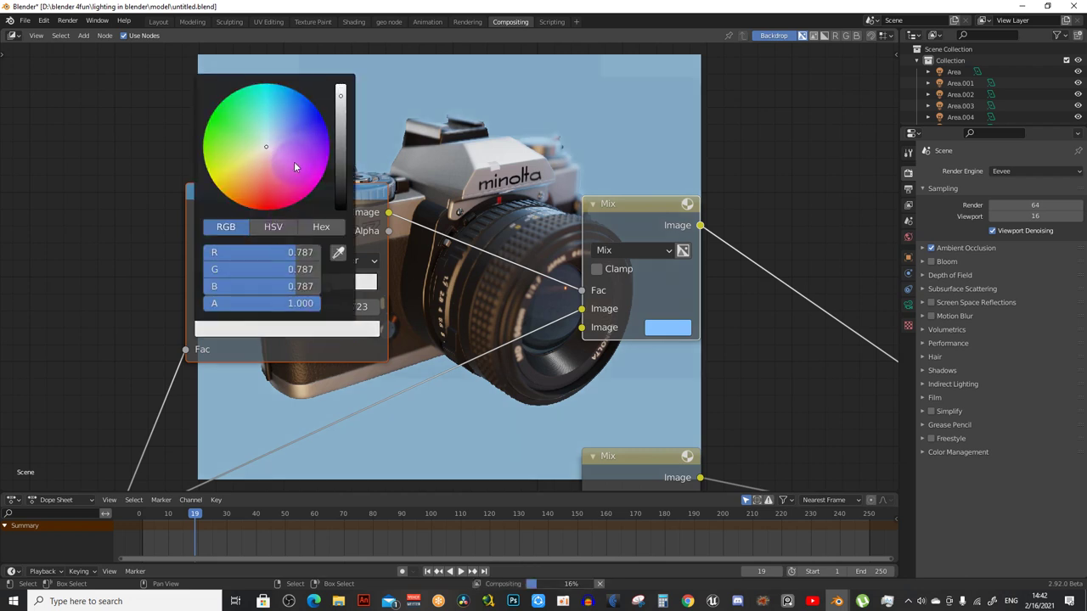
{"action": "scroll", "coordinate": [293, 161], "scroll_direction": "down", "scroll_amount": 5}
{"action": "scroll", "coordinate": [294, 162], "scroll_direction": "down", "scroll_amount": 2}
{"action": "scroll", "coordinate": [294, 162], "scroll_direction": "down", "scroll_amount": 2}
{"action": "scroll", "coordinate": [294, 162], "scroll_direction": "down", "scroll_amount": 2}
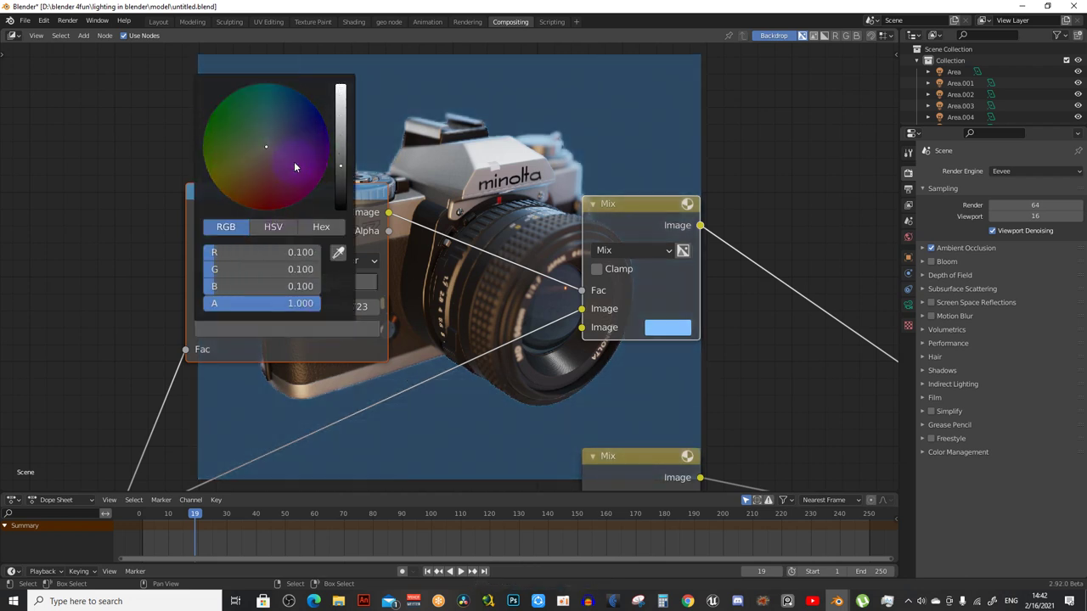
Select the upper Mix node and toggle its collapsed state with H
{"action": "middle_click_drag", "start_coordinate": [573, 162], "coordinate": [473, 185]}
{"action": "middle_click_drag", "start_coordinate": [505, 324], "coordinate": [407, 270]}
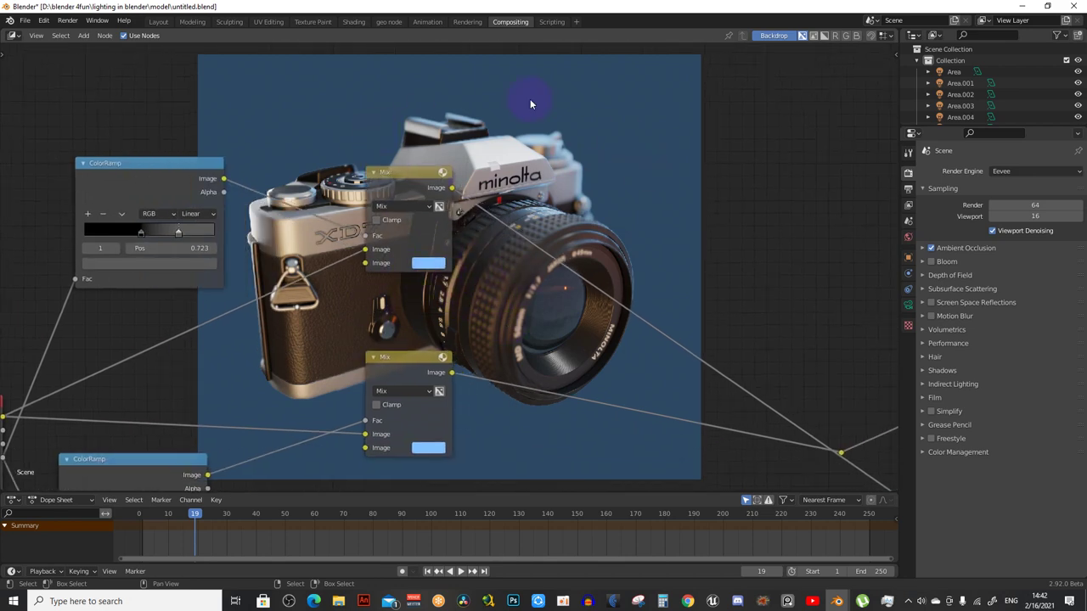
{"action": "middle_click_drag", "start_coordinate": [412, 311], "coordinate": [379, 326]}
{"action": "left_click", "coordinate": [379, 379]}
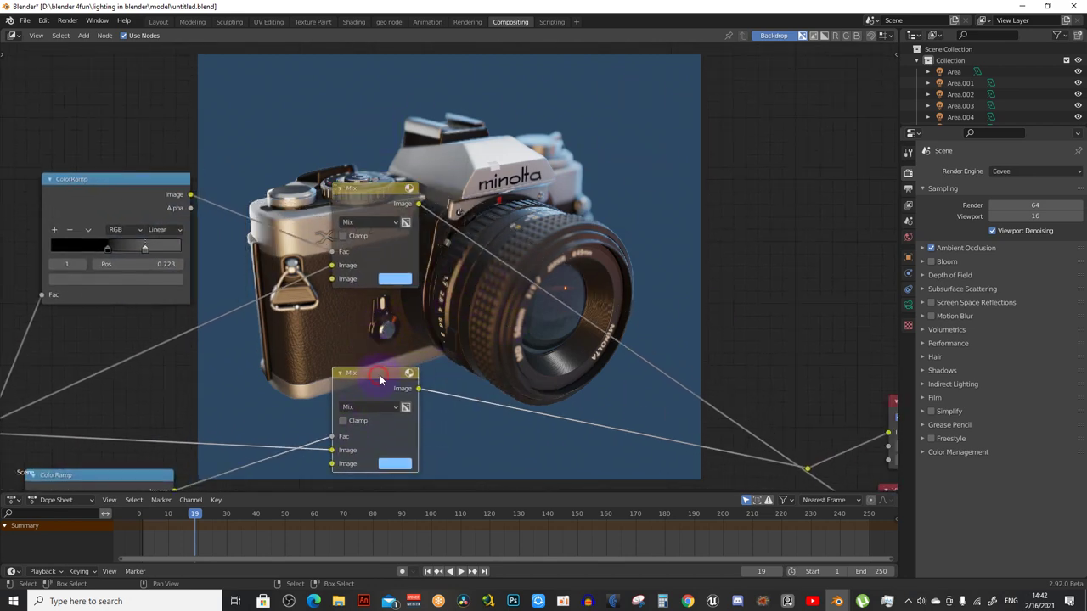
{"action": "left_click", "coordinate": [374, 242]}
{"action": "key", "text": "h"}
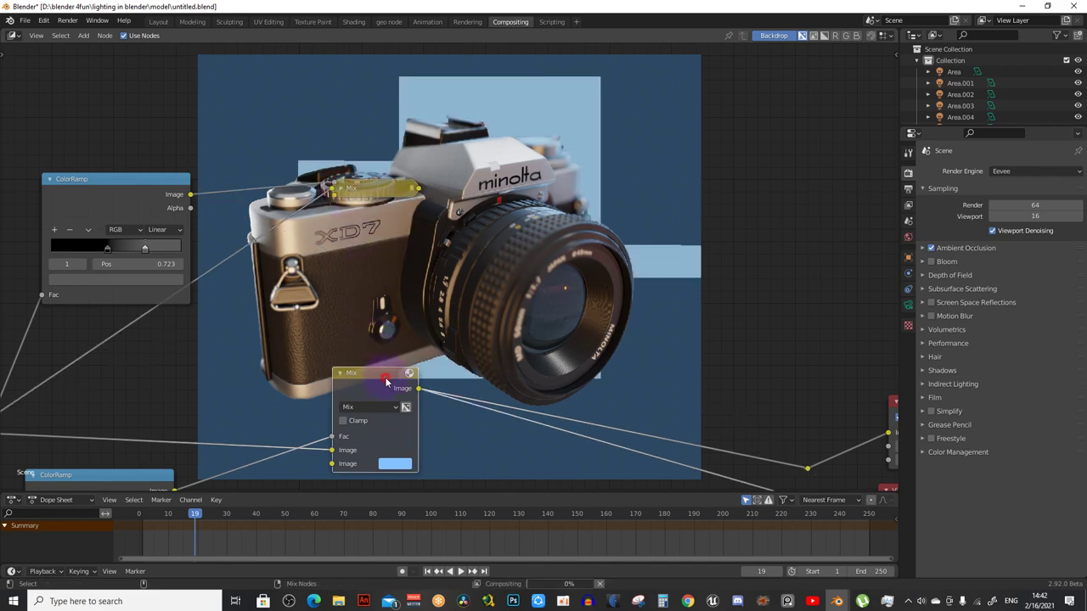
{"action": "key", "text": "h"}
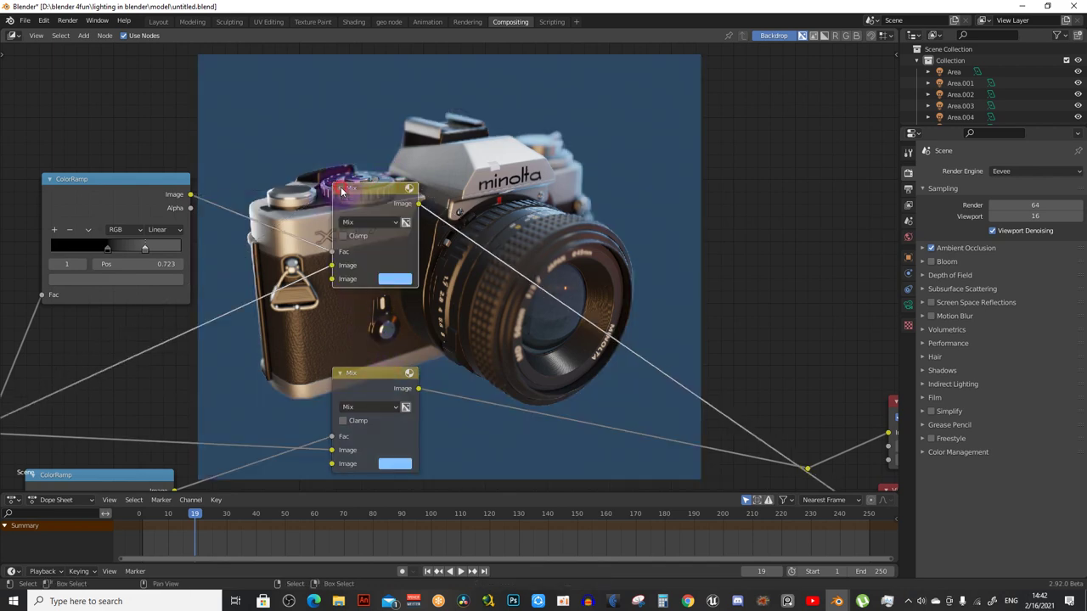
Browse the bottom Mix node's blending modes without changing them
{"action": "middle_click_drag", "start_coordinate": [466, 258], "coordinate": [430, 221]}
{"action": "scroll", "coordinate": [377, 263], "scroll_direction": "up", "scroll_amount": 1}
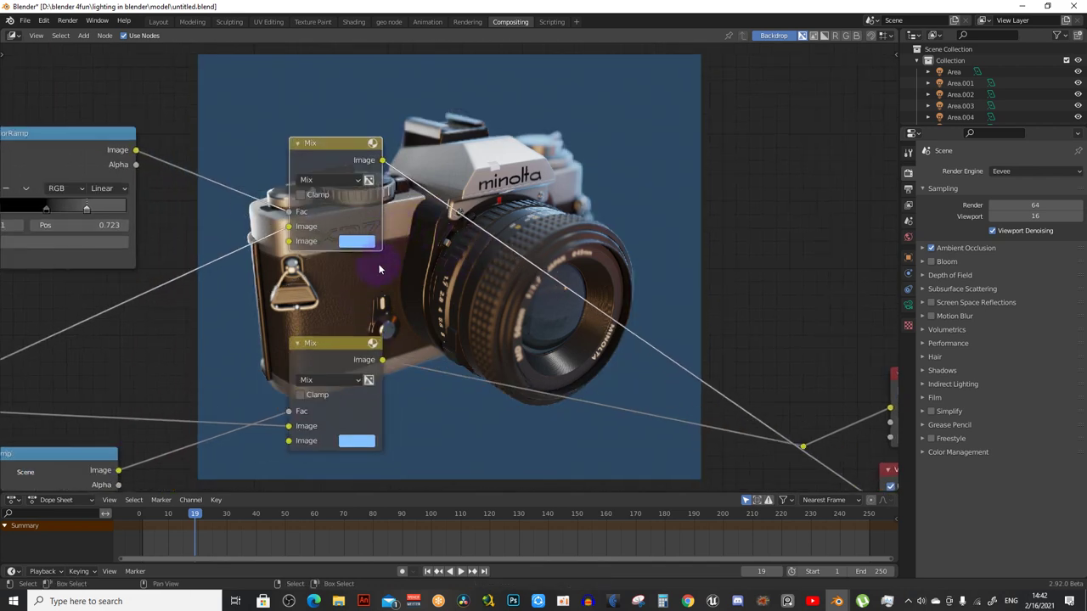
{"action": "left_click", "coordinate": [346, 382]}
{"action": "left_click", "coordinate": [348, 380]}
{"action": "scroll", "coordinate": [411, 283], "scroll_direction": "down", "scroll_amount": 2}
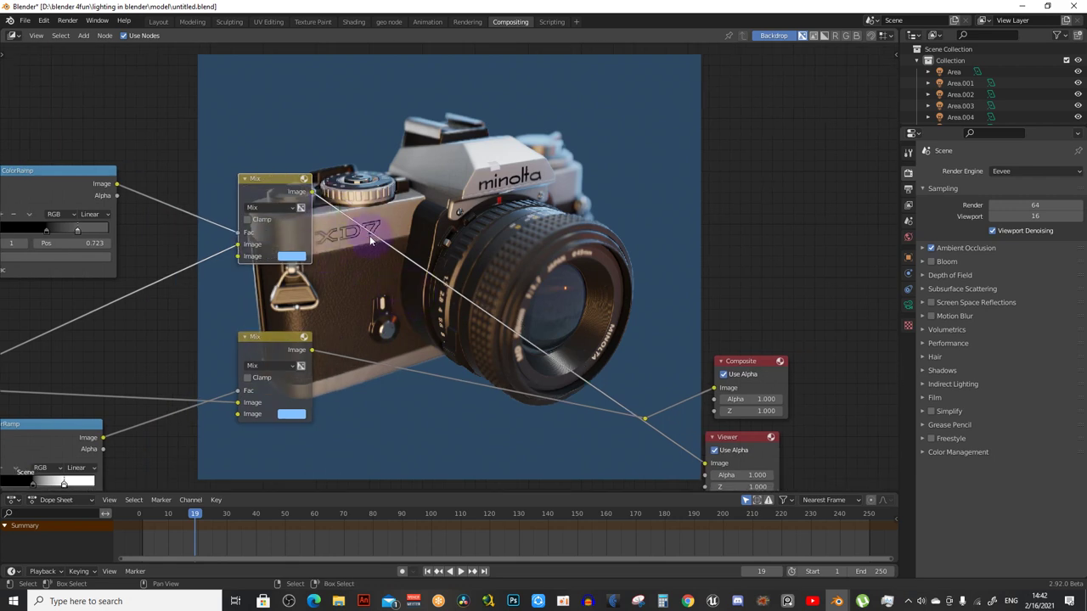
{"action": "middle_click_drag", "start_coordinate": [433, 320], "coordinate": [416, 324]}
{"action": "key", "text": "shift+a"}
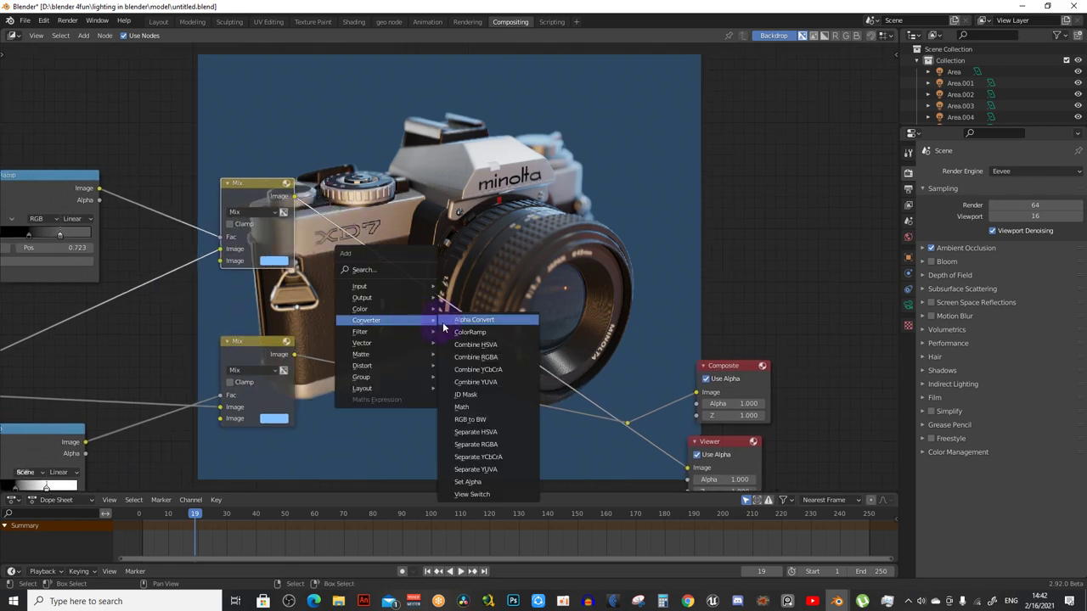
{"action": "mouse_move", "coordinate": [387, 331]}
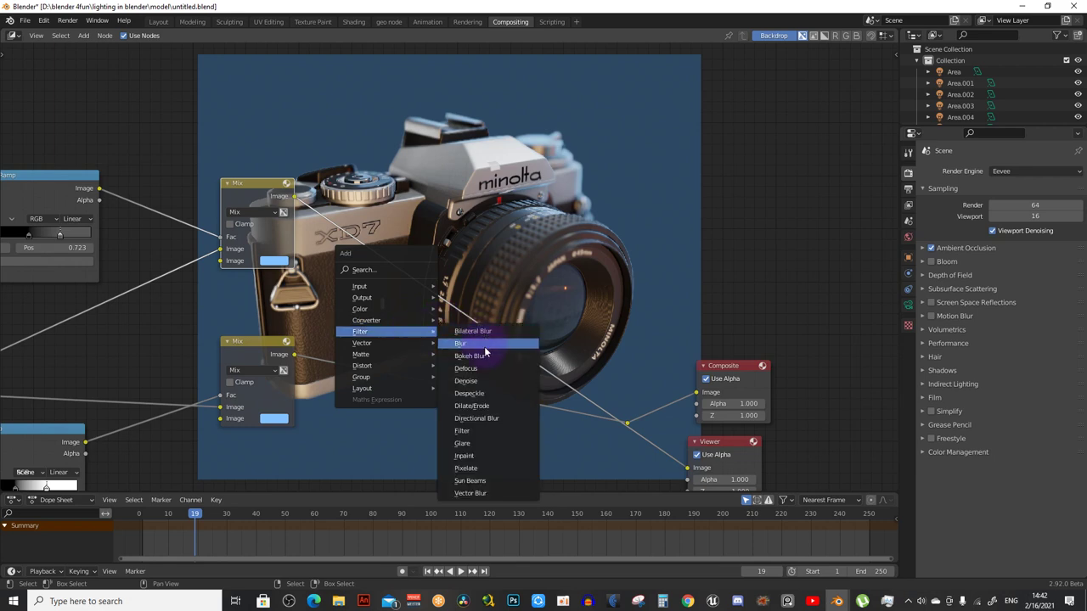
Add a Blur node and a Box Mask node to the compositor
{"action": "left_click", "coordinate": [485, 346]}
{"action": "left_click", "coordinate": [372, 55]}
{"action": "middle_click_drag", "start_coordinate": [371, 55], "coordinate": [418, 137]}
{"action": "key", "text": "shift+a"}
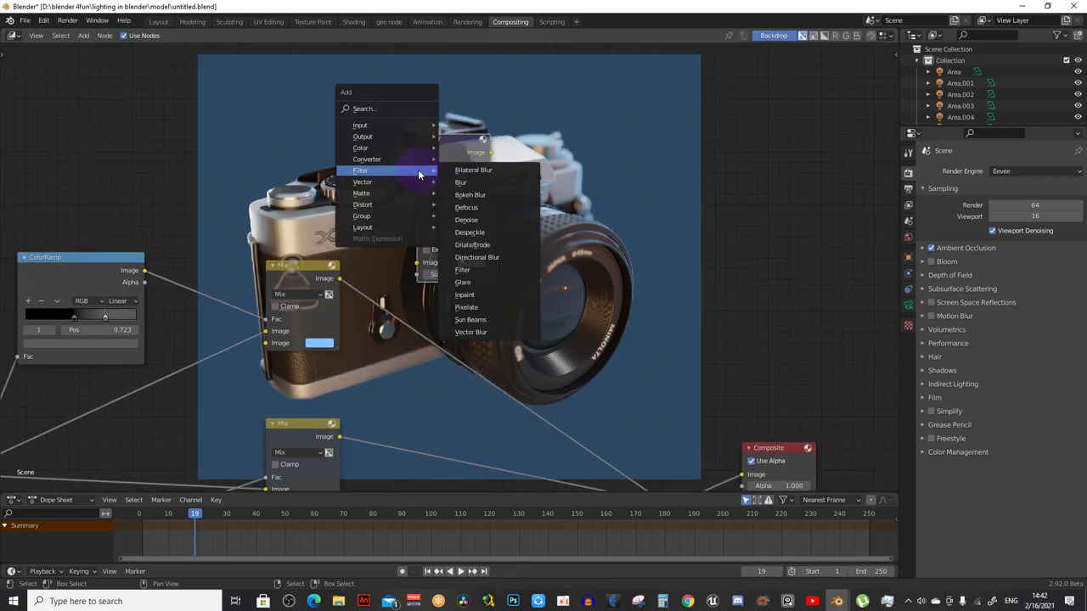
{"action": "left_click", "coordinate": [472, 194]}
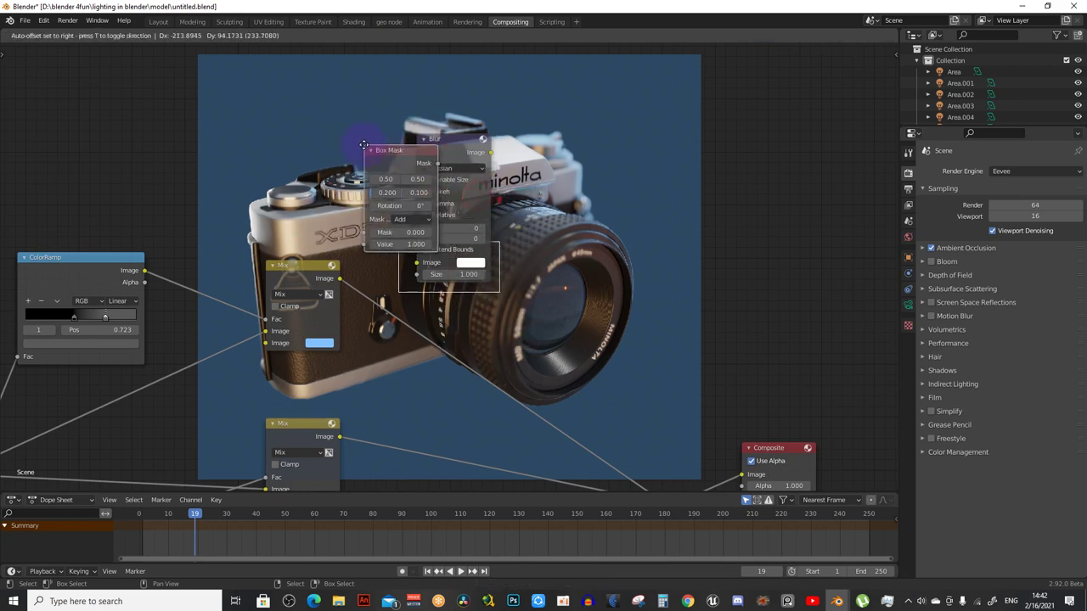
{"action": "left_click", "coordinate": [291, 138]}
{"action": "middle_click_drag", "start_coordinate": [429, 160], "coordinate": [514, 162]}
Arrange the Blur and Box Mask nodes and preview the Box Mask output
{"action": "mouse_move", "coordinate": [515, 162]}
{"action": "left_mouse_down"}
{"action": "mouse_move", "coordinate": [543, 143]}
{"action": "mouse_move", "coordinate": [537, 127]}
{"action": "left_mouse_up"}
{"action": "middle_click_drag", "start_coordinate": [681, 118], "coordinate": [572, 240]}
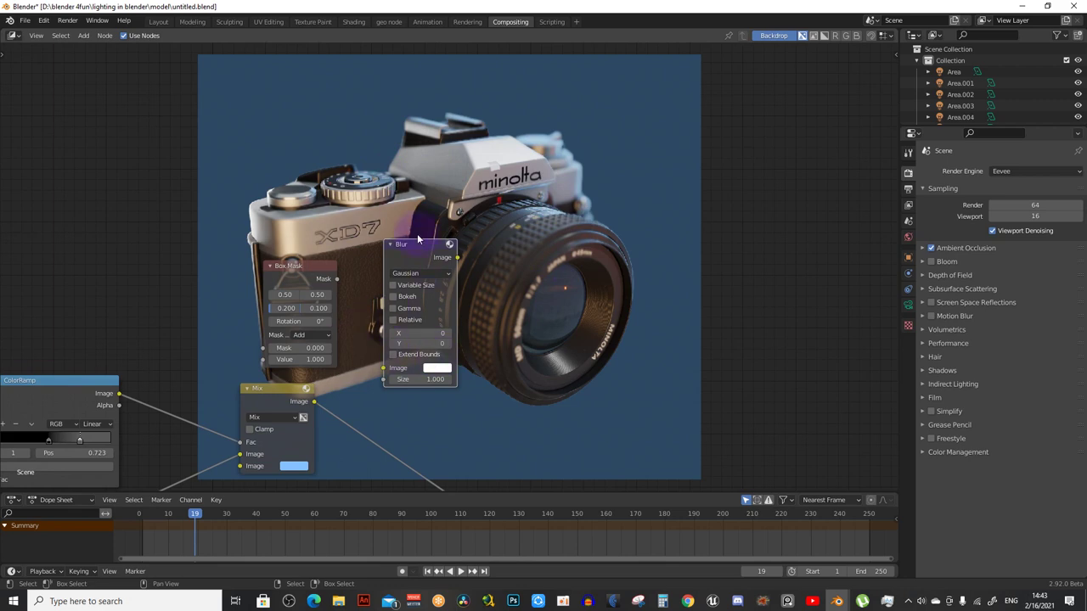
{"action": "scroll", "coordinate": [313, 282], "scroll_direction": "up", "scroll_amount": 2}
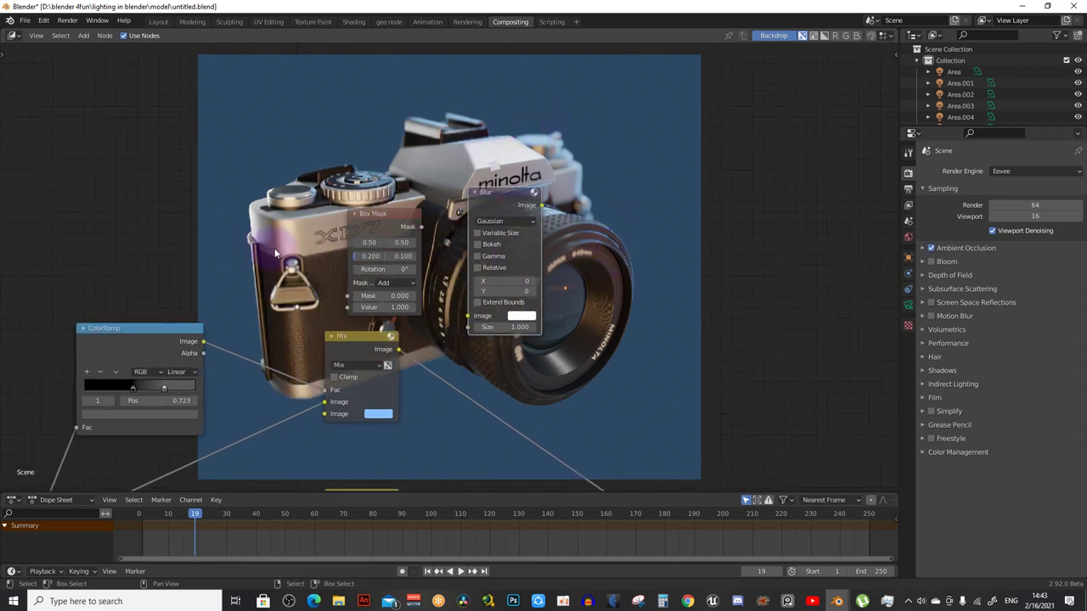
{"action": "left_click_drag", "start_coordinate": [391, 207], "coordinate": [352, 201]}
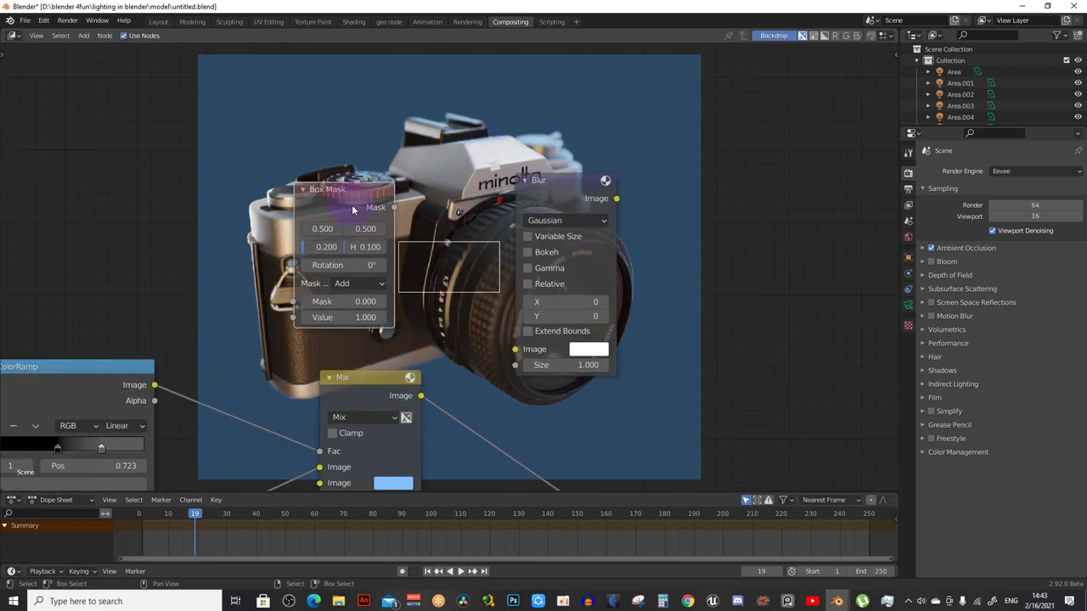
{"action": "scroll", "coordinate": [357, 203], "scroll_direction": "up", "scroll_amount": 1}
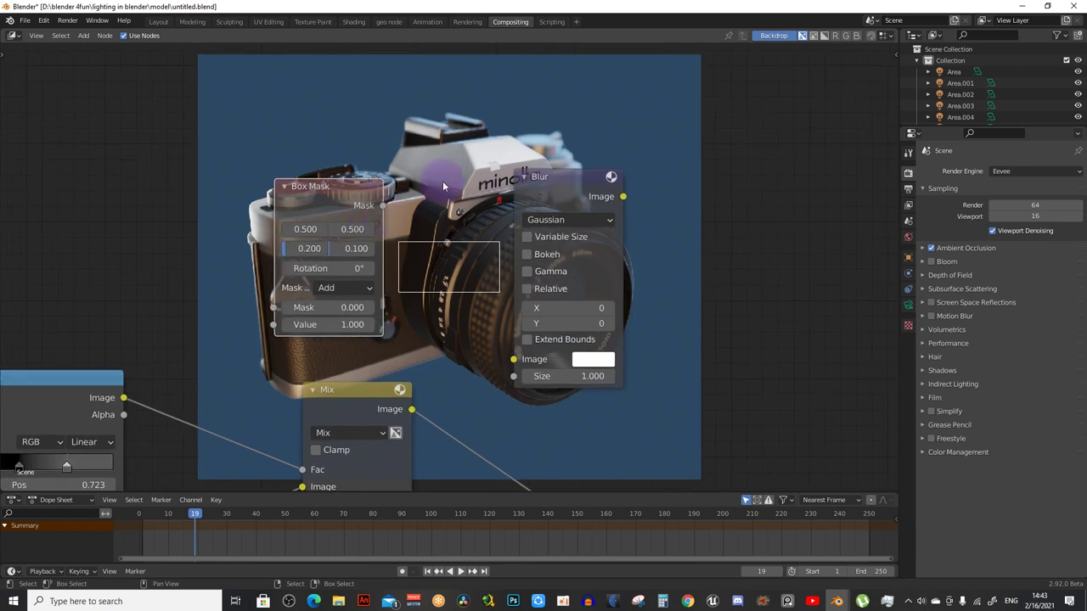
{"action": "mouse_move", "coordinate": [399, 203]}
{"action": "middle_mouse_down"}
{"action": "mouse_move", "coordinate": [362, 201]}
{"action": "mouse_move", "coordinate": [386, 263]}
{"action": "middle_mouse_up"}
{"action": "left_click", "coordinate": [307, 202], "text": "ctrl+shift"}
Size the box mask to 0.482 by 0.468 and link its Mask to Blur's Image input
{"action": "scroll", "coordinate": [378, 267], "scroll_direction": "up", "scroll_amount": 2}
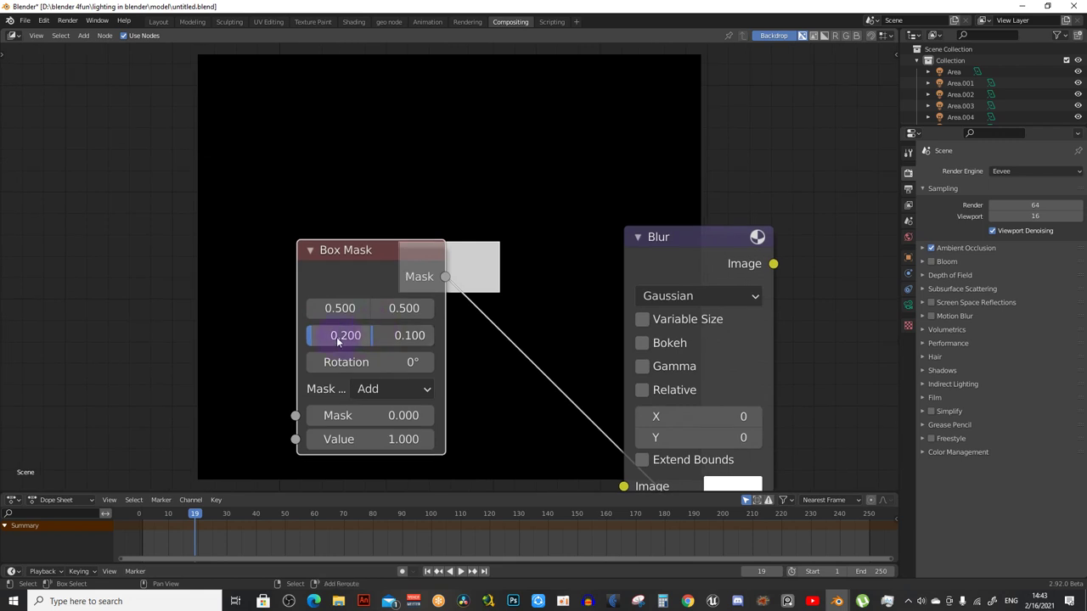
{"action": "middle_click_drag", "start_coordinate": [337, 340], "coordinate": [325, 357]}
{"action": "mouse_move", "coordinate": [310, 353]}
{"action": "left_mouse_down"}
{"action": "mouse_move", "coordinate": [371, 359]}
{"action": "mouse_move", "coordinate": [297, 351]}
{"action": "mouse_move", "coordinate": [349, 352]}
{"action": "left_mouse_up"}
{"action": "middle_click_drag", "start_coordinate": [406, 325], "coordinate": [296, 223]}
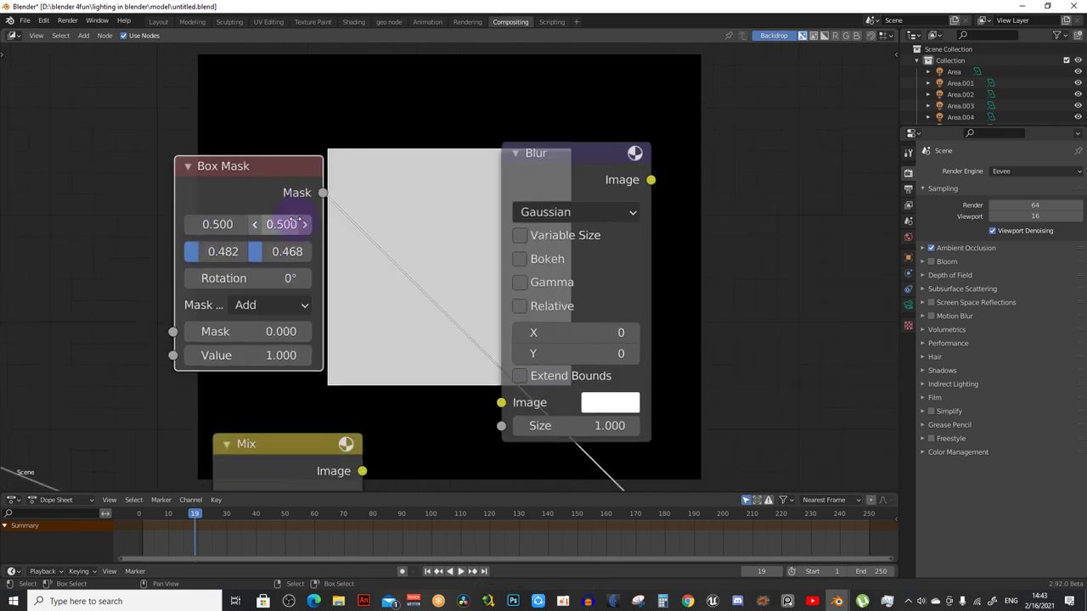
{"action": "left_click_drag", "start_coordinate": [323, 192], "coordinate": [500, 402]}
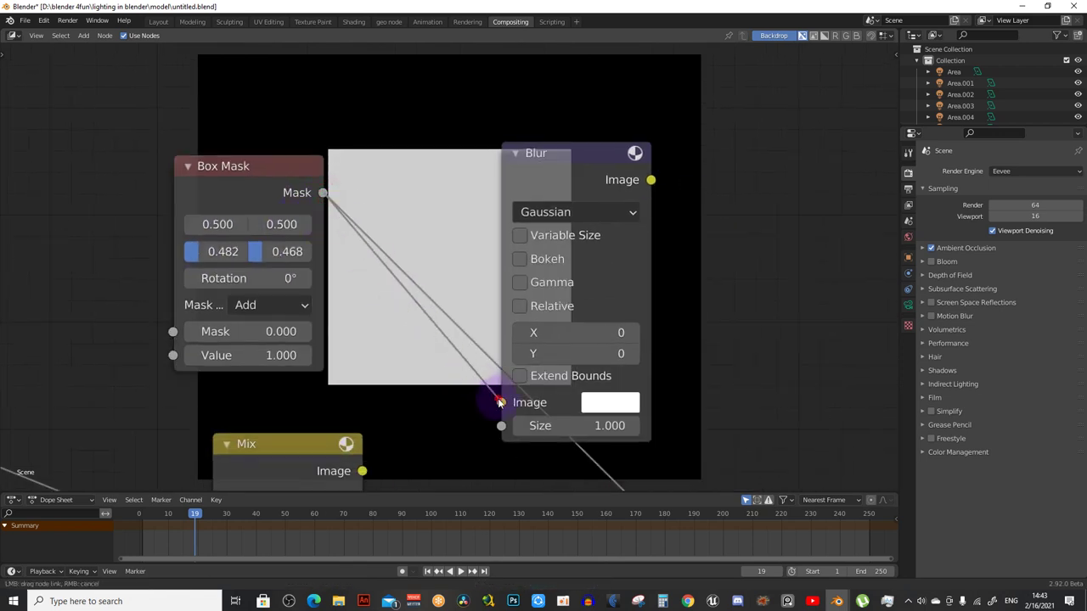
{"action": "middle_click_drag", "start_coordinate": [522, 331], "coordinate": [397, 334]}
Make the Blur relative with Y aspect correction and a 50% size
{"action": "left_click", "coordinate": [396, 308]}
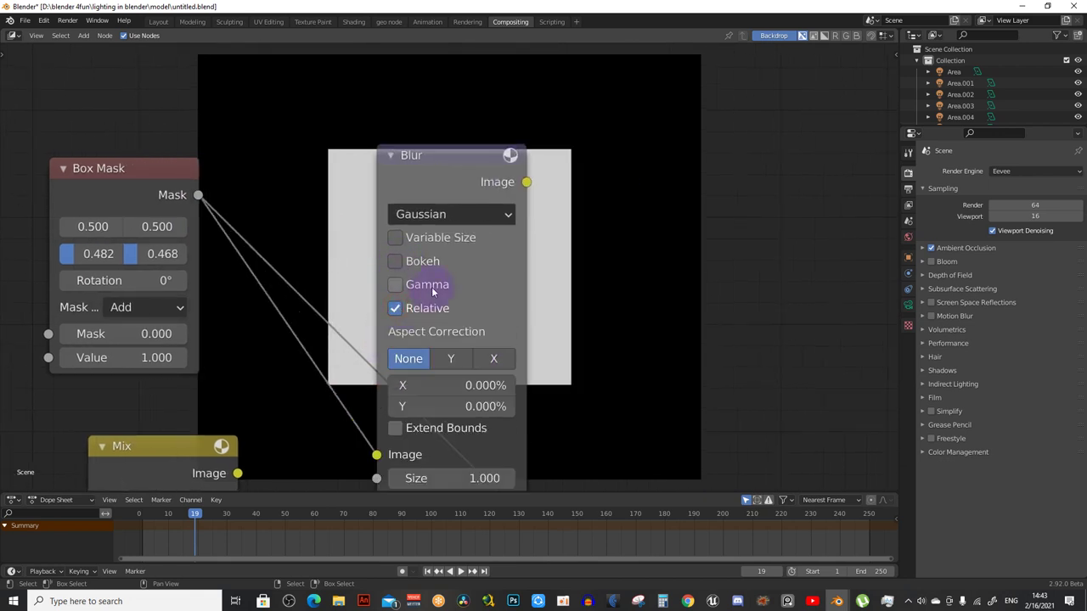
{"action": "left_click", "coordinate": [451, 358]}
{"action": "middle_click_drag", "start_coordinate": [515, 376], "coordinate": [460, 289]}
{"action": "left_click", "coordinate": [416, 294]}
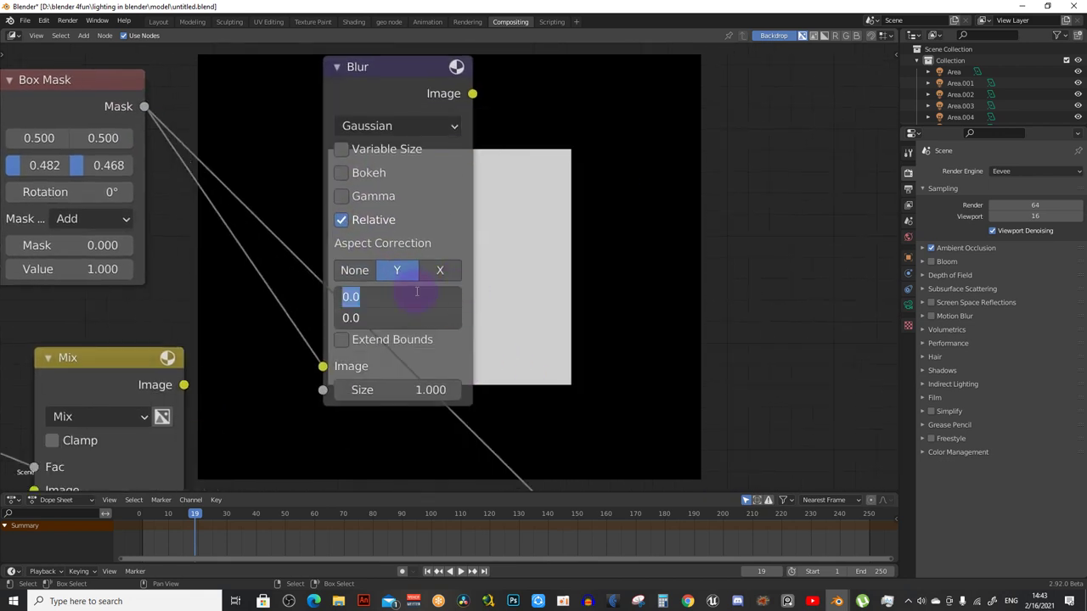
{"action": "type", "text": "50"}
{"action": "key", "text": "Return"}
Pan and zoom the node tree to bring the Composite node into view
{"action": "scroll", "coordinate": [558, 252], "scroll_direction": "down", "scroll_amount": 1}
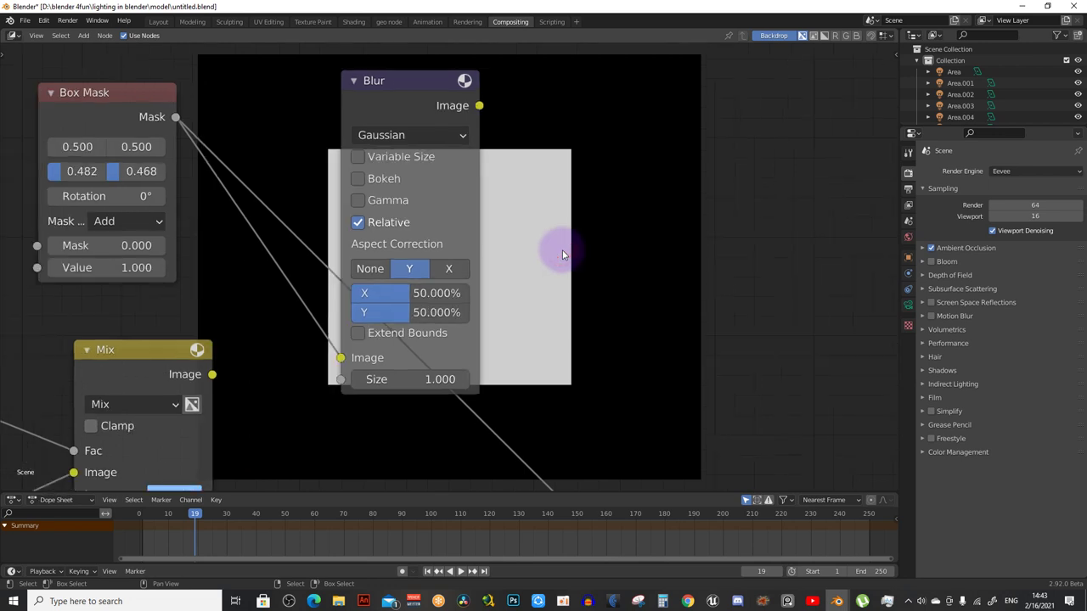
{"action": "scroll", "coordinate": [456, 266], "scroll_direction": "down", "scroll_amount": 1}
{"action": "scroll", "coordinate": [456, 267], "scroll_direction": "down", "scroll_amount": 1}
{"action": "middle_click_drag", "start_coordinate": [456, 266], "coordinate": [376, 163]}
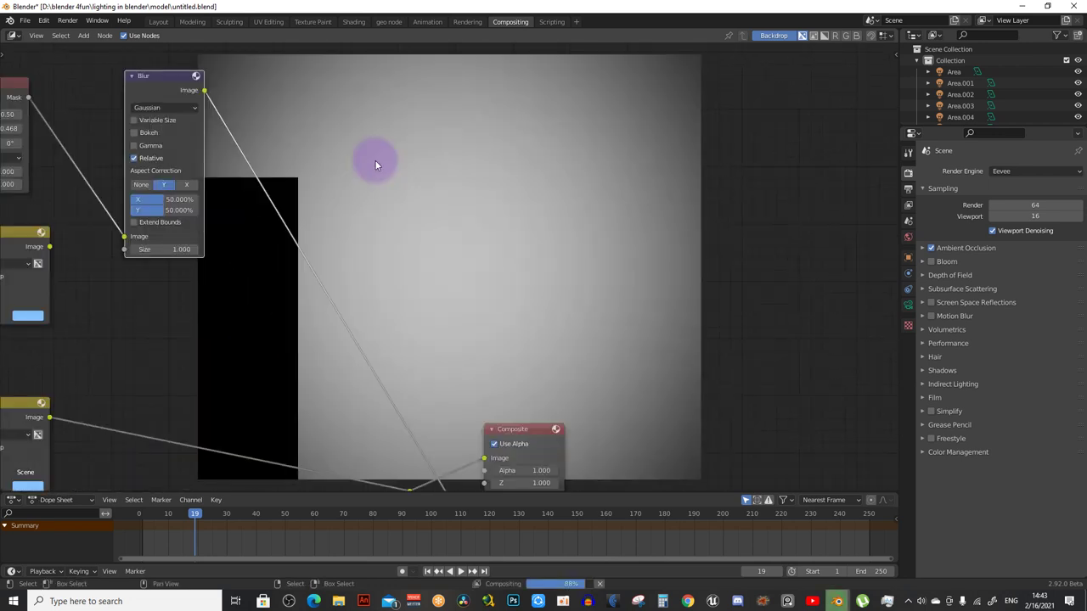
{"action": "scroll", "coordinate": [139, 342], "scroll_direction": "up", "scroll_amount": 1}
{"action": "scroll", "coordinate": [296, 230], "scroll_direction": "up", "scroll_amount": 1}
{"action": "middle_click_drag", "start_coordinate": [296, 230], "coordinate": [286, 337]}
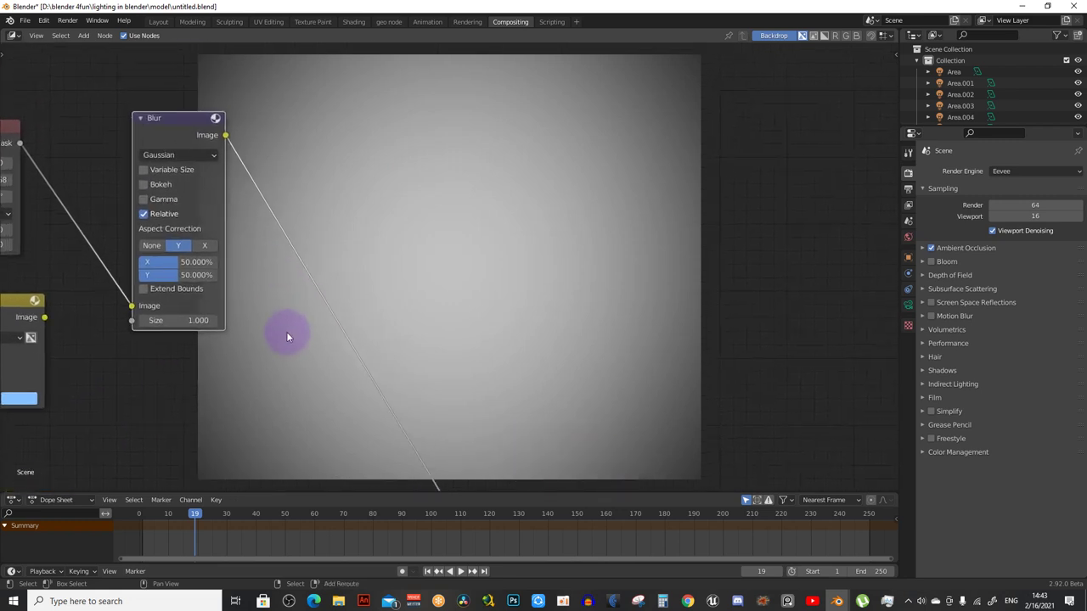
{"action": "key", "text": "shift+a"}
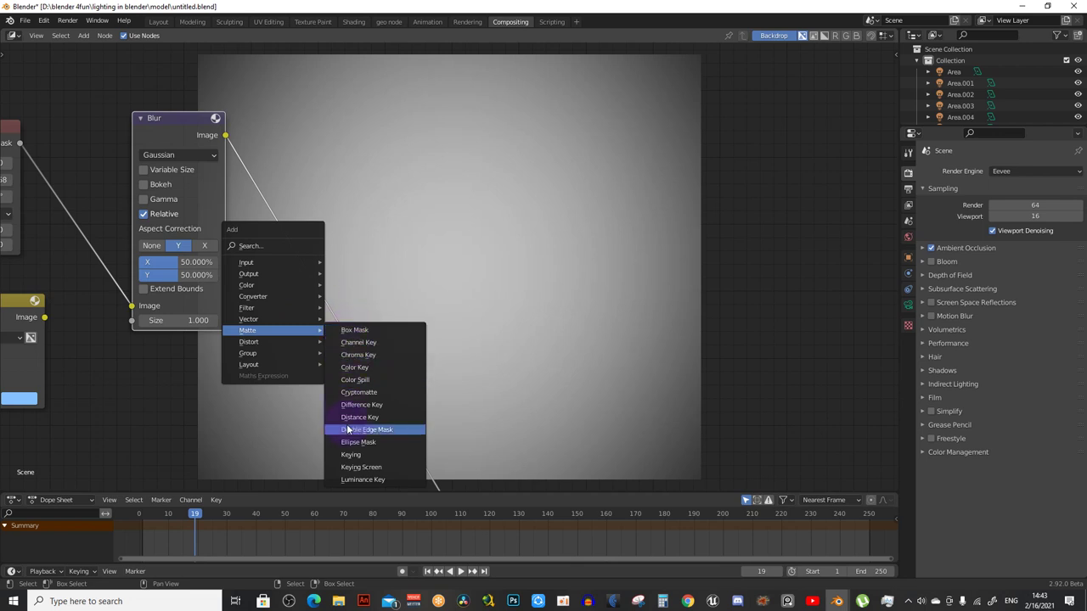
{"action": "mouse_move", "coordinate": [253, 296]}
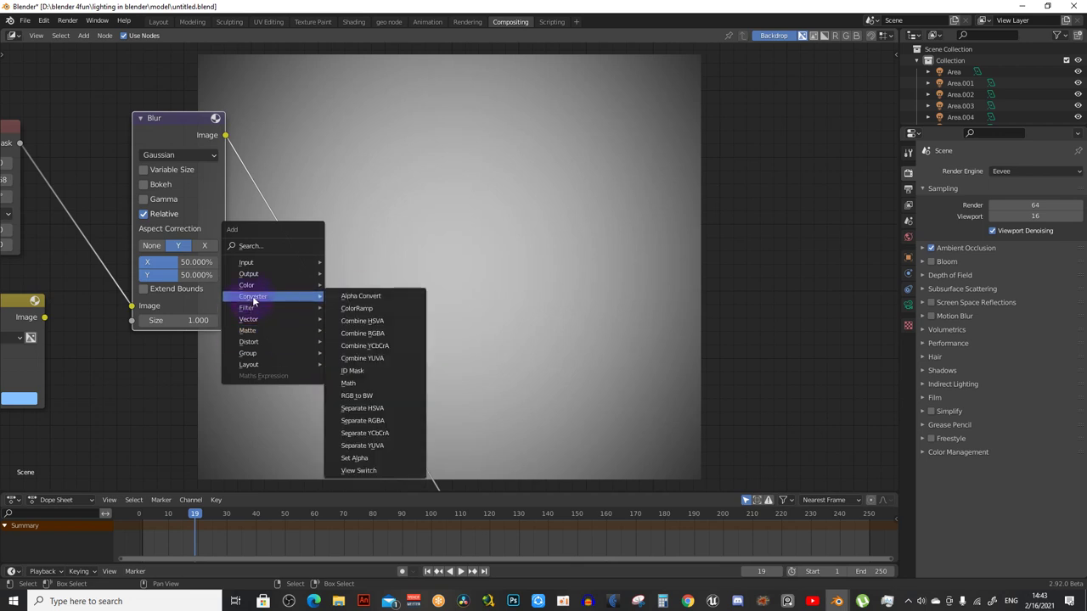
Insert a Math node set to Power on the Blur output link
{"action": "left_click", "coordinate": [352, 383]}
{"action": "left_click", "coordinate": [258, 150]}
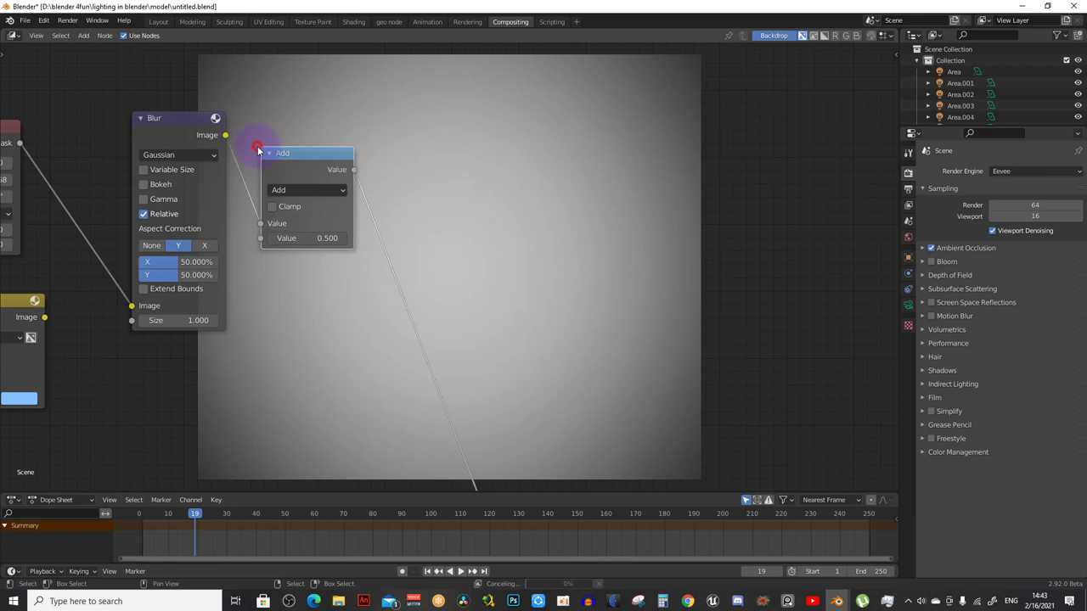
{"action": "left_click_drag", "start_coordinate": [259, 150], "coordinate": [278, 152]}
{"action": "left_click", "coordinate": [326, 190]}
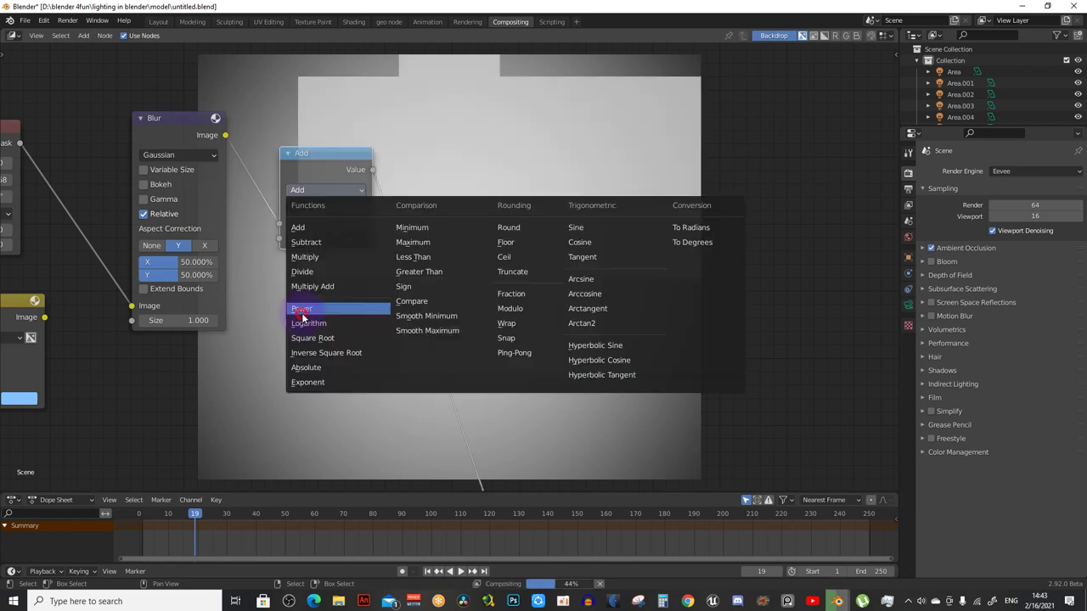
{"action": "left_click", "coordinate": [303, 311]}
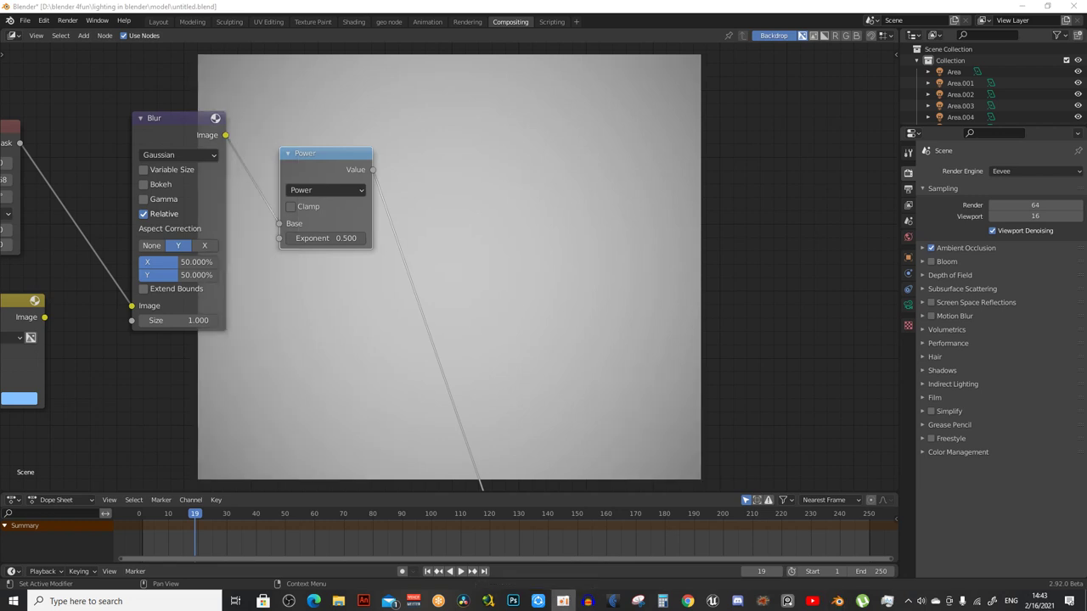
{"action": "middle_click_drag", "start_coordinate": [352, 242], "coordinate": [324, 295]}
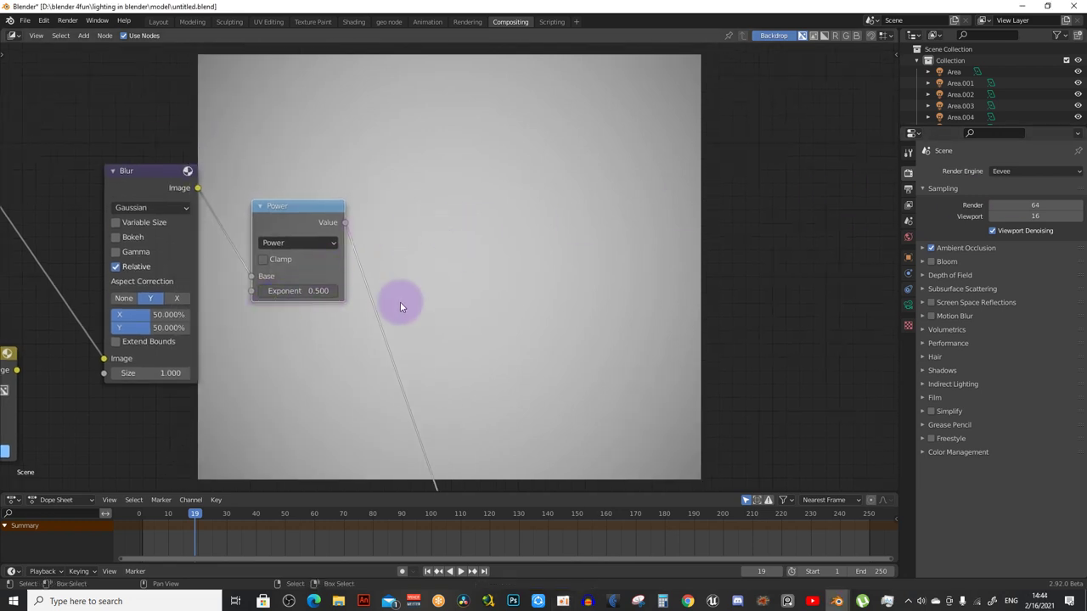
{"action": "middle_click_drag", "start_coordinate": [444, 166], "coordinate": [417, 221]}
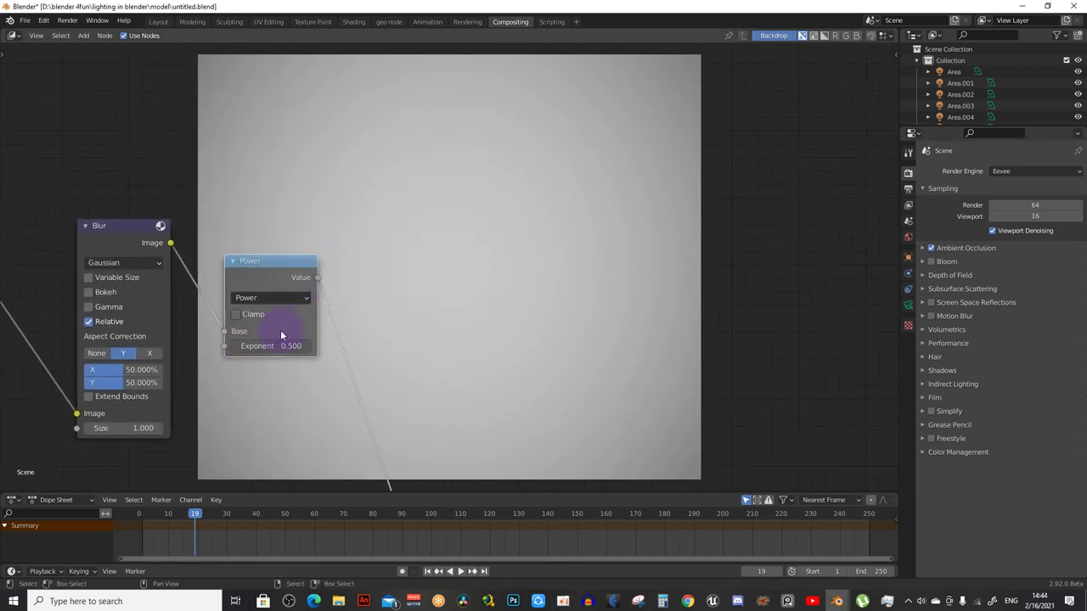
Set the Power node's exponent to 2.500, trying 3.700 and 2.930 along the way
{"action": "left_click_drag", "start_coordinate": [281, 344], "coordinate": [357, 346]}
{"action": "middle_click_drag", "start_coordinate": [438, 231], "coordinate": [410, 253]}
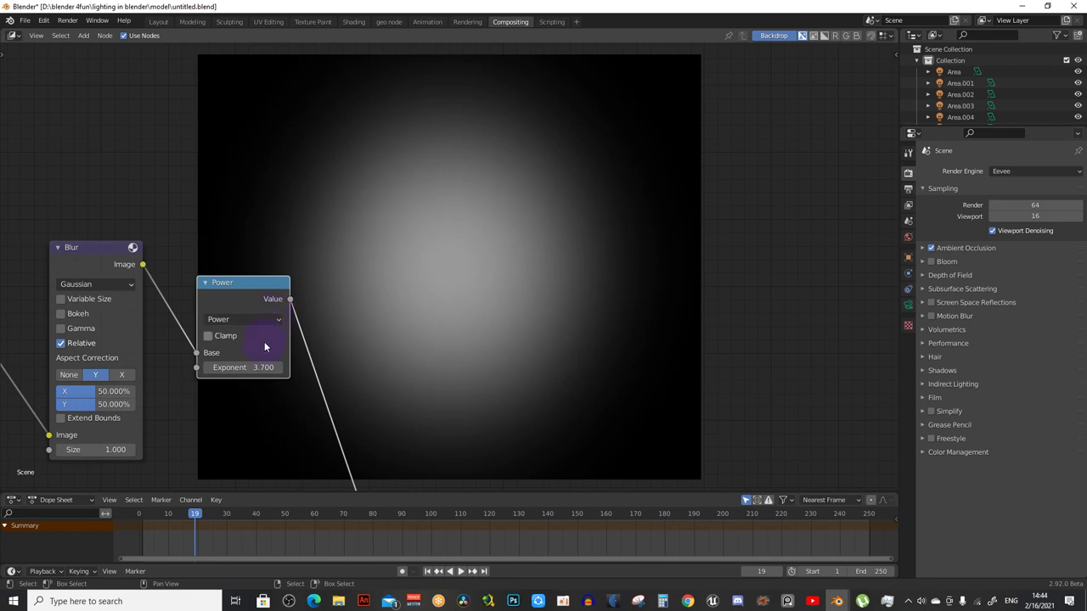
{"action": "left_click_drag", "start_coordinate": [243, 366], "coordinate": [212, 366]}
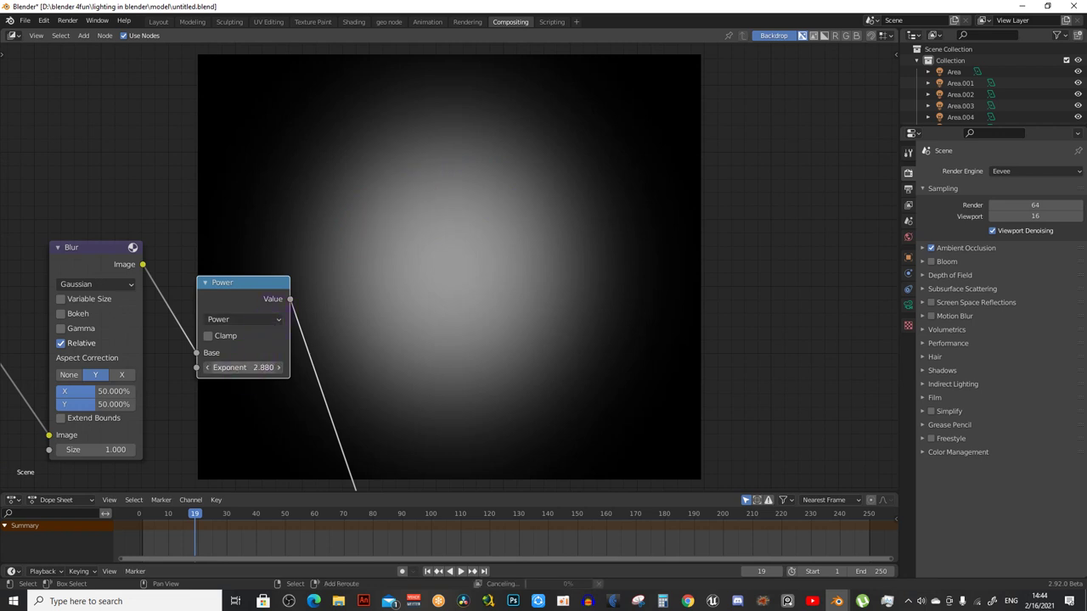
{"action": "left_click_drag", "start_coordinate": [243, 366], "coordinate": [234, 367]}
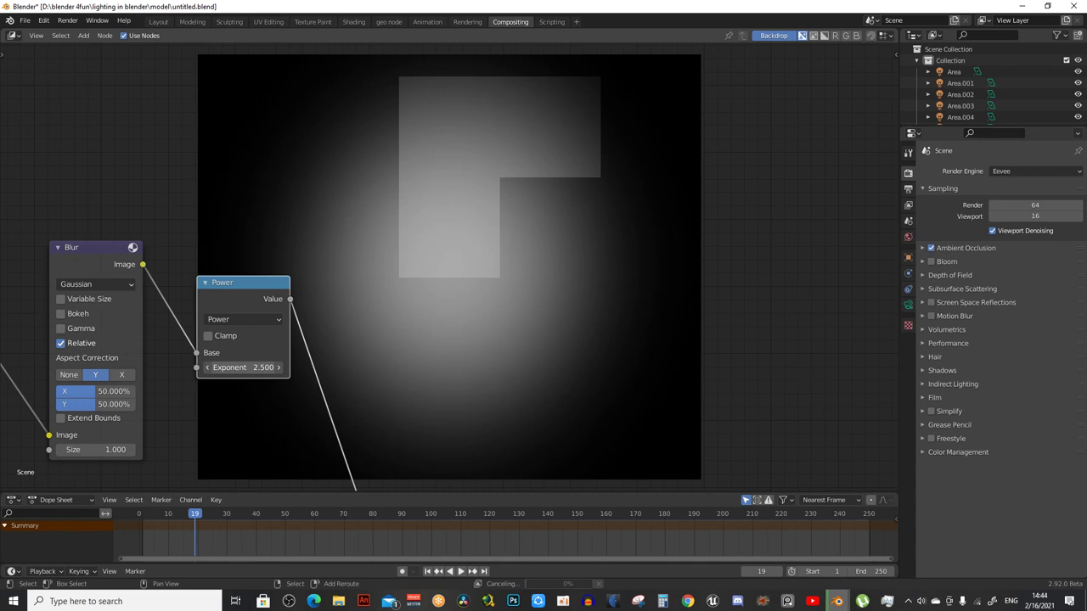
{"action": "scroll", "coordinate": [259, 296], "scroll_direction": "down", "scroll_amount": 2}
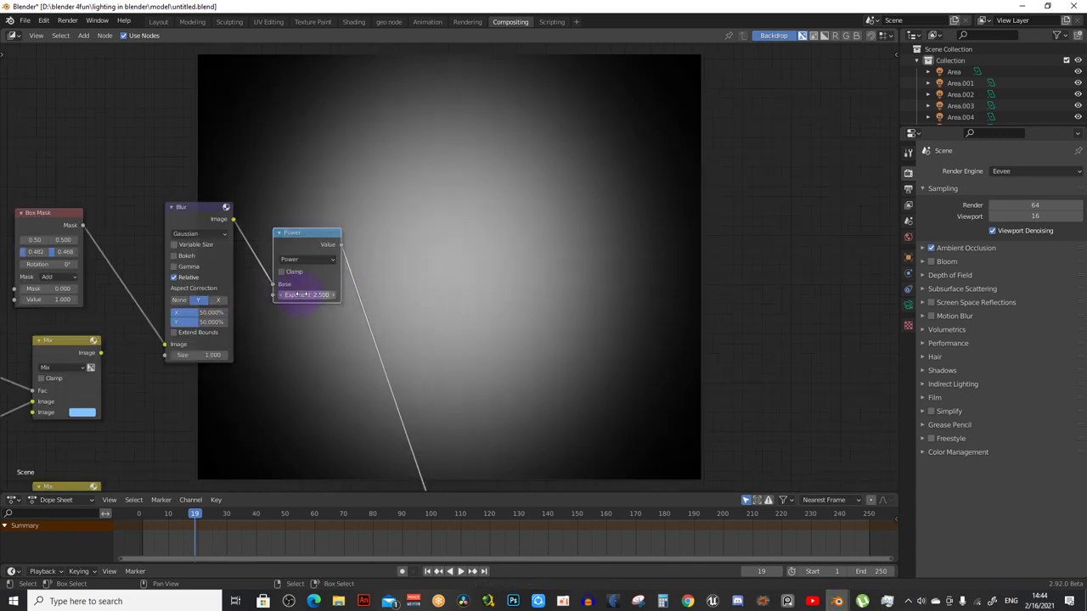
{"action": "middle_click_drag", "start_coordinate": [492, 318], "coordinate": [466, 245]}
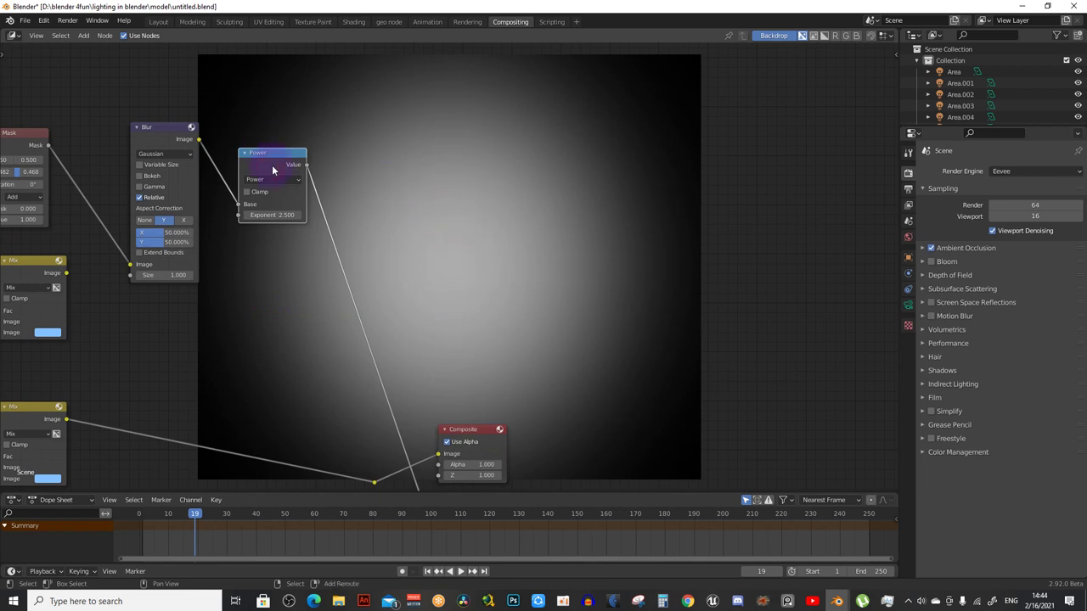
{"action": "key", "text": "shift+d"}
Place the duplicated math node beside Power and set its Multiply value to 2
{"action": "left_click", "coordinate": [351, 235]}
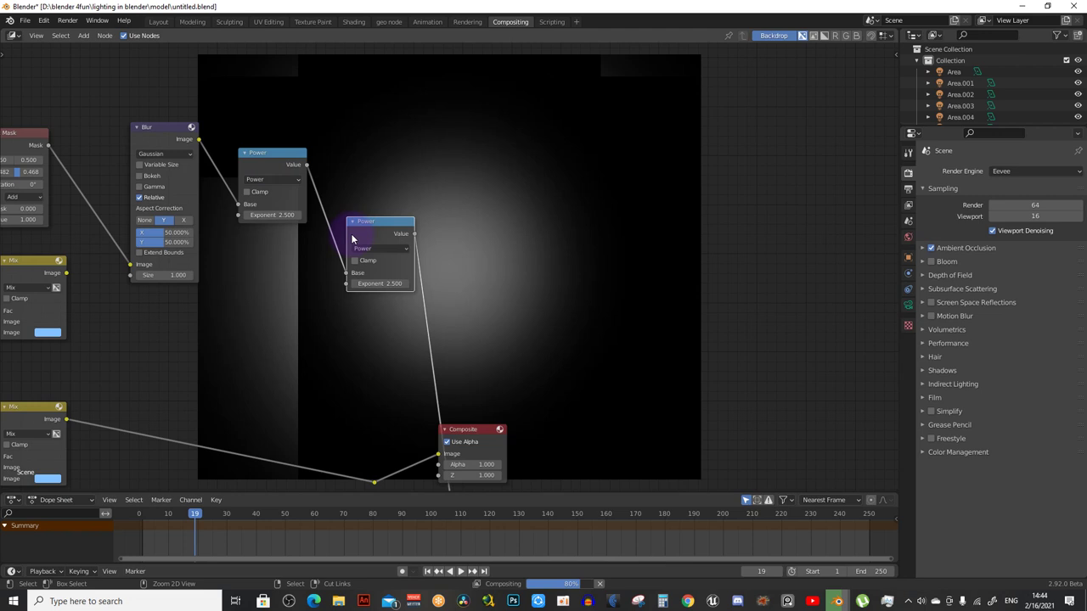
{"action": "scroll", "coordinate": [352, 238], "scroll_direction": "up", "scroll_amount": 1}
{"action": "key", "text": "ctrl+x"}
{"action": "type", "text": "0.5"}
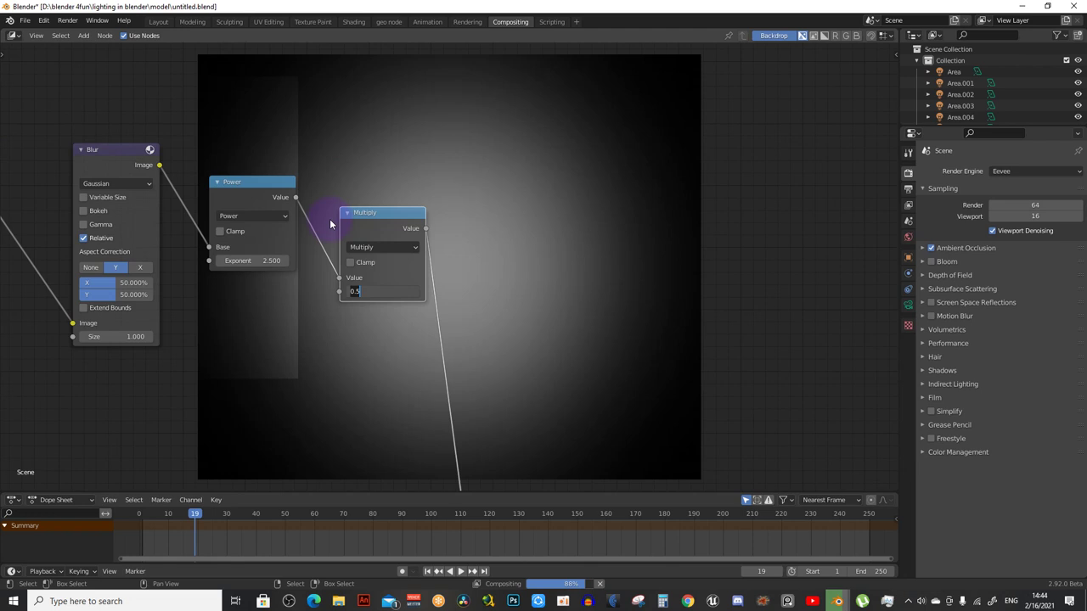
{"action": "type", "text": "2"}
{"action": "key", "text": "Return"}
Rearrange the node view and raise the Power node above the Multiply node
{"action": "scroll", "coordinate": [488, 280], "scroll_direction": "down", "scroll_amount": 2}
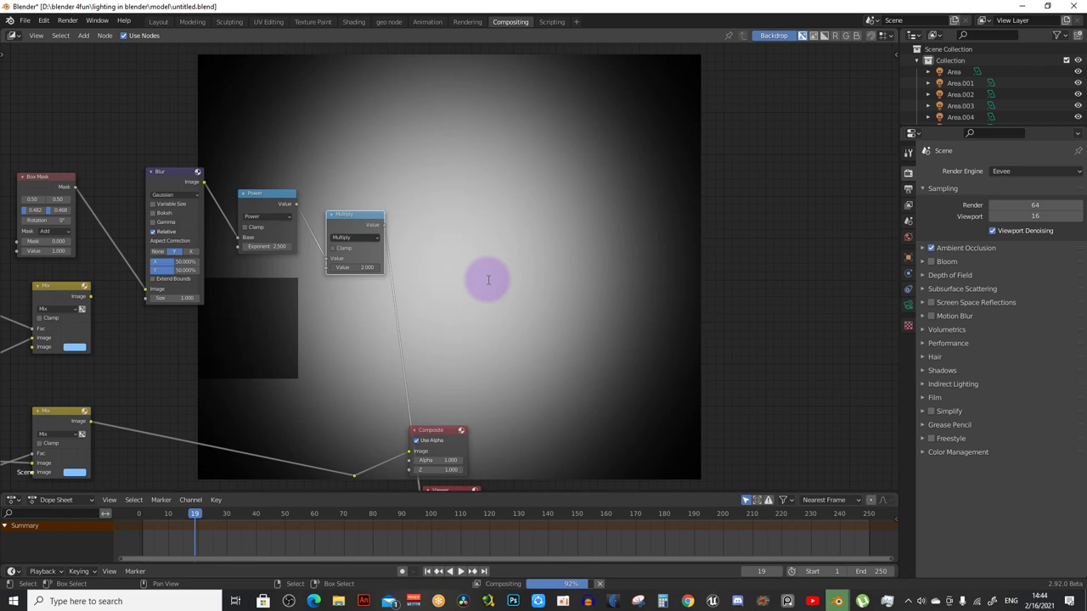
{"action": "scroll", "coordinate": [431, 241], "scroll_direction": "down", "scroll_amount": 2}
{"action": "middle_click_drag", "start_coordinate": [430, 242], "coordinate": [498, 286]}
{"action": "scroll", "coordinate": [267, 263], "scroll_direction": "up", "scroll_amount": 1}
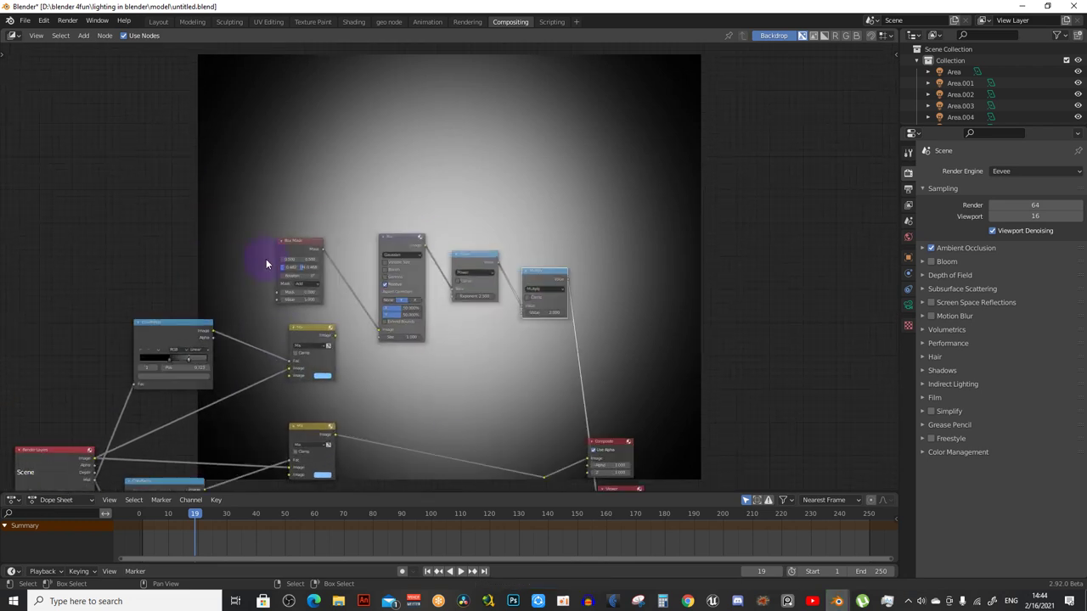
{"action": "middle_click_drag", "start_coordinate": [393, 252], "coordinate": [393, 251]}
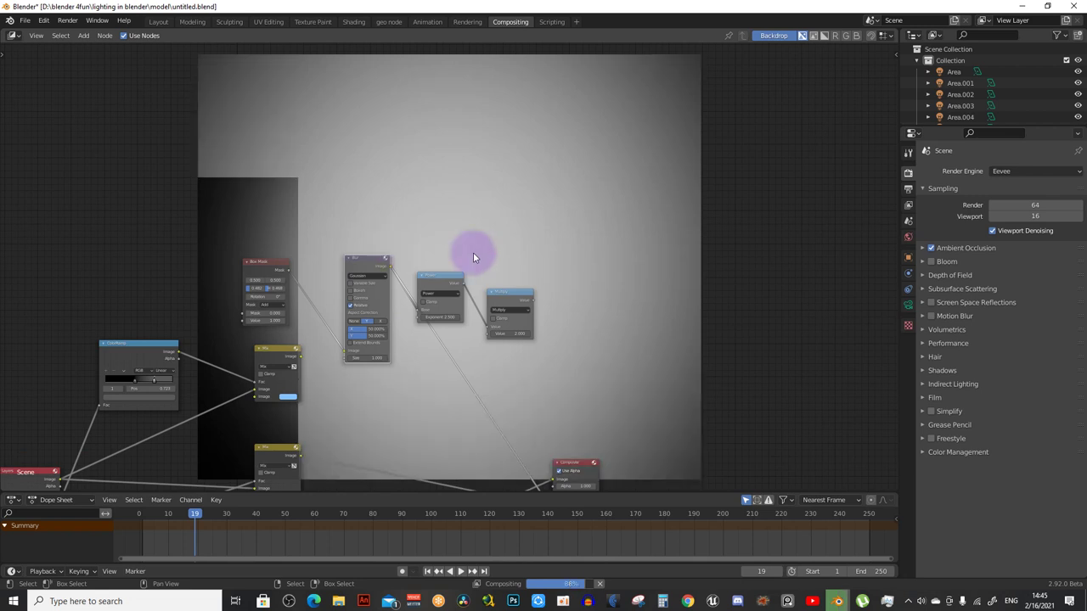
{"action": "middle_click_drag", "start_coordinate": [472, 252], "coordinate": [347, 274]}
{"action": "scroll", "coordinate": [356, 310], "scroll_direction": "up", "scroll_amount": 1}
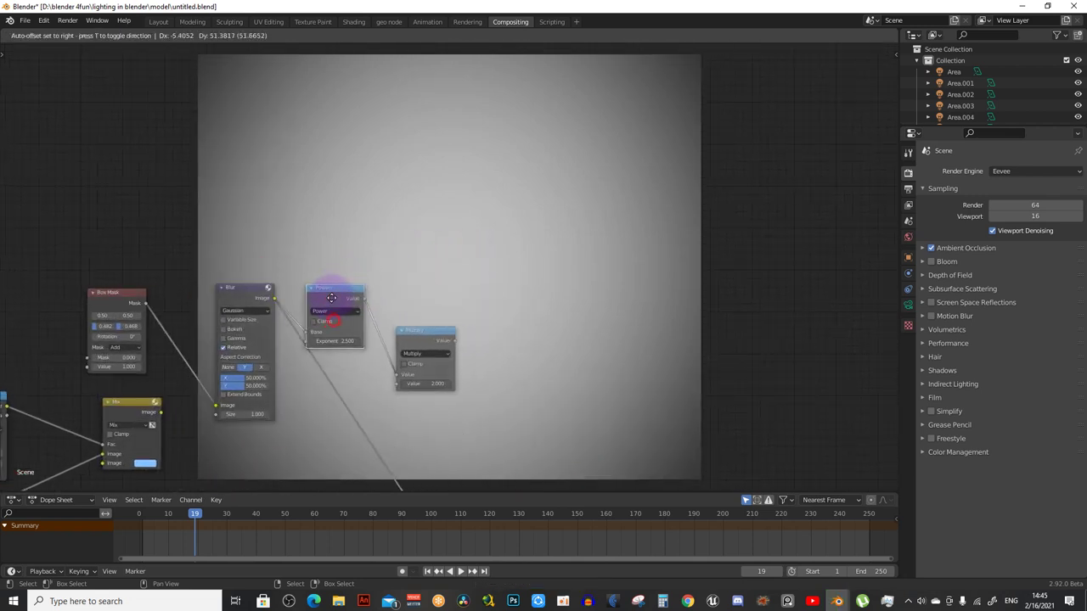
{"action": "left_click_drag", "start_coordinate": [346, 310], "coordinate": [346, 280]}
{"action": "middle_click_drag", "start_coordinate": [421, 280], "coordinate": [334, 293]}
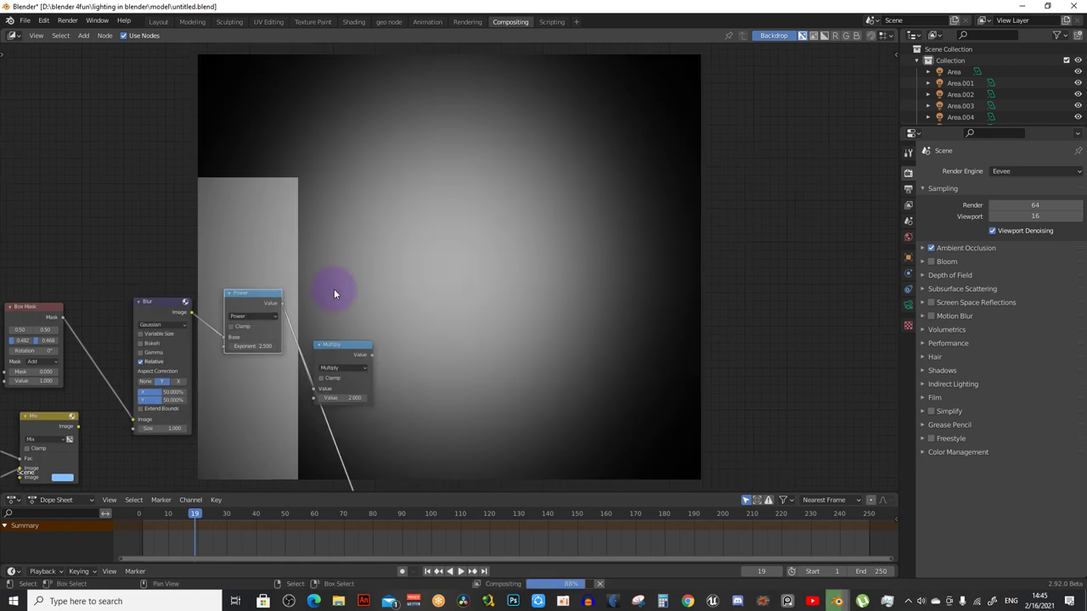
{"action": "middle_click_drag", "start_coordinate": [451, 269], "coordinate": [427, 258]}
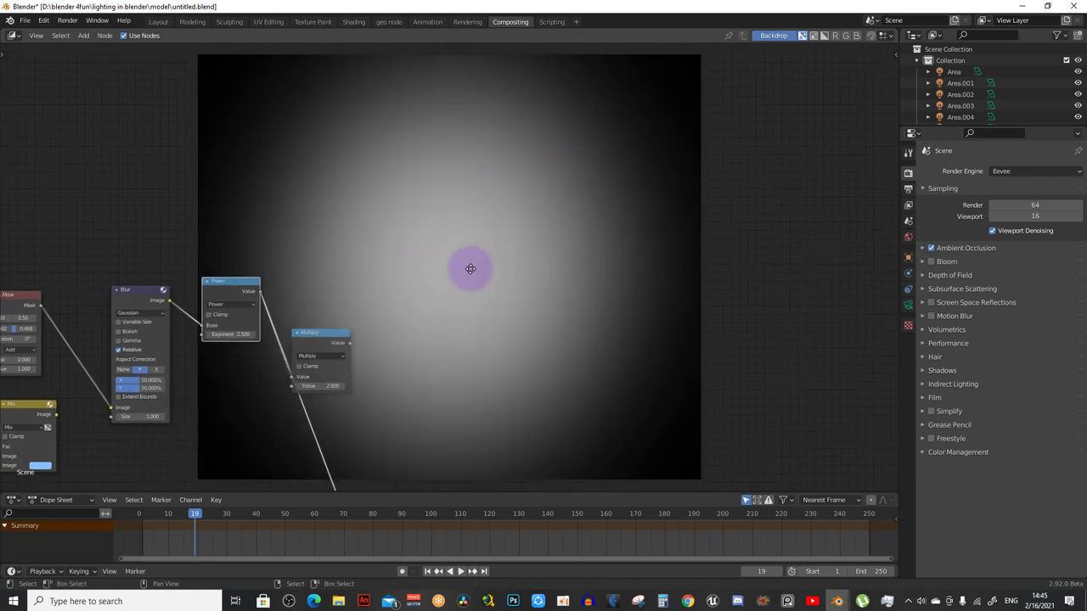
Change the Multiply node's value to 2.5
{"action": "left_click", "coordinate": [318, 336]}
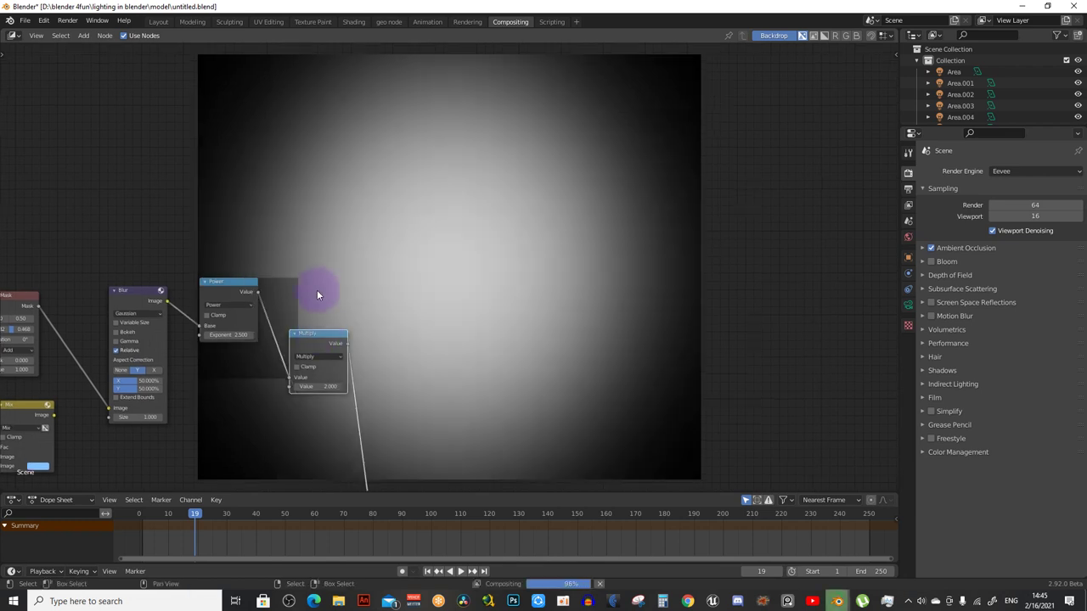
{"action": "scroll", "coordinate": [315, 292], "scroll_direction": "up", "scroll_amount": 1}
{"action": "scroll", "coordinate": [296, 308], "scroll_direction": "up", "scroll_amount": 1}
{"action": "double_click", "coordinate": [322, 348]}
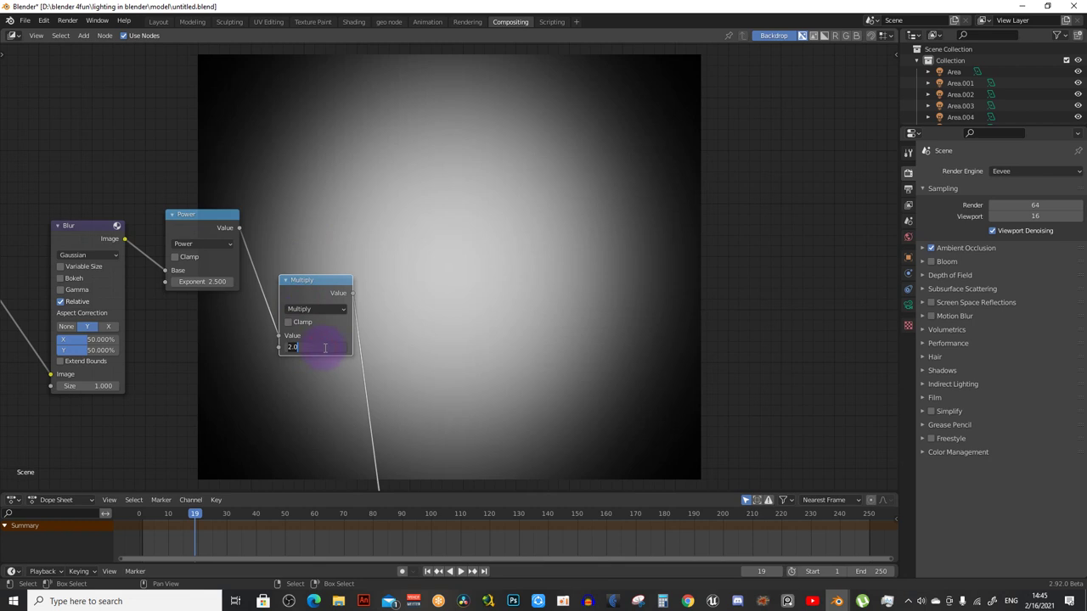
{"action": "type", "text": "2"}
{"action": "key", "text": "Return"}
{"action": "scroll", "coordinate": [656, 247], "scroll_direction": "down", "scroll_amount": 3}
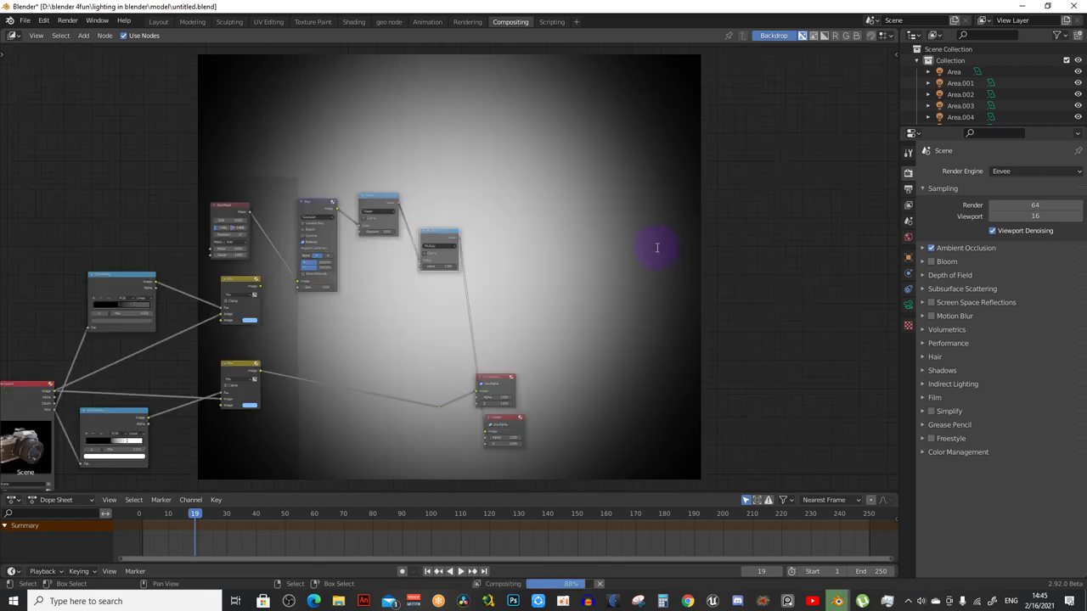
Duplicate the upper Mix node and insert the copy on the Composite link
{"action": "scroll", "coordinate": [182, 314], "scroll_direction": "up", "scroll_amount": 1}
{"action": "scroll", "coordinate": [201, 303], "scroll_direction": "up", "scroll_amount": 1}
{"action": "scroll", "coordinate": [218, 322], "scroll_direction": "up", "scroll_amount": 1}
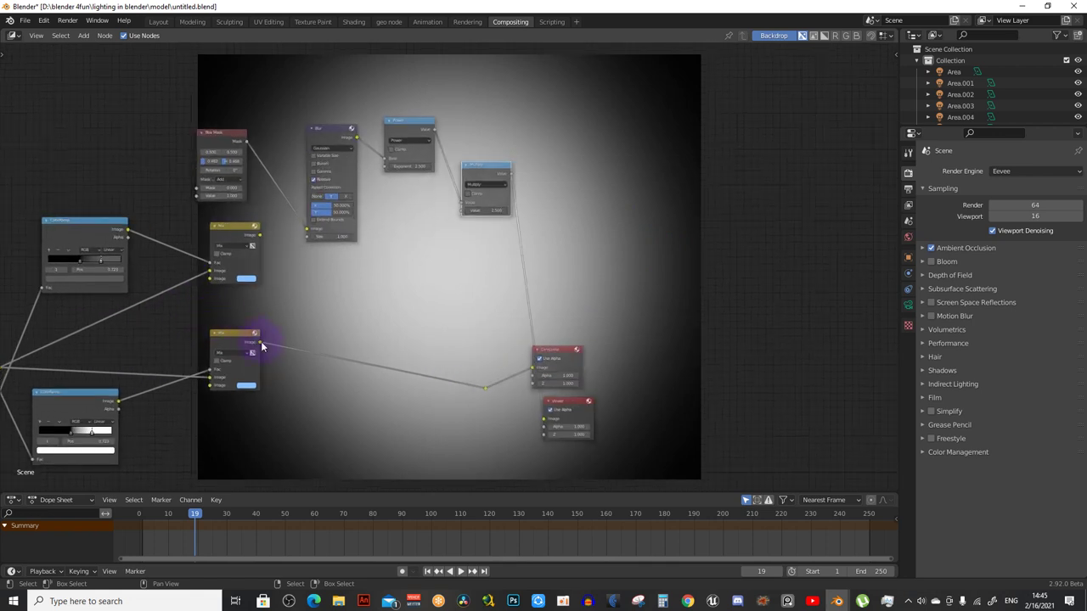
{"action": "middle_click_drag", "start_coordinate": [381, 297], "coordinate": [352, 302]}
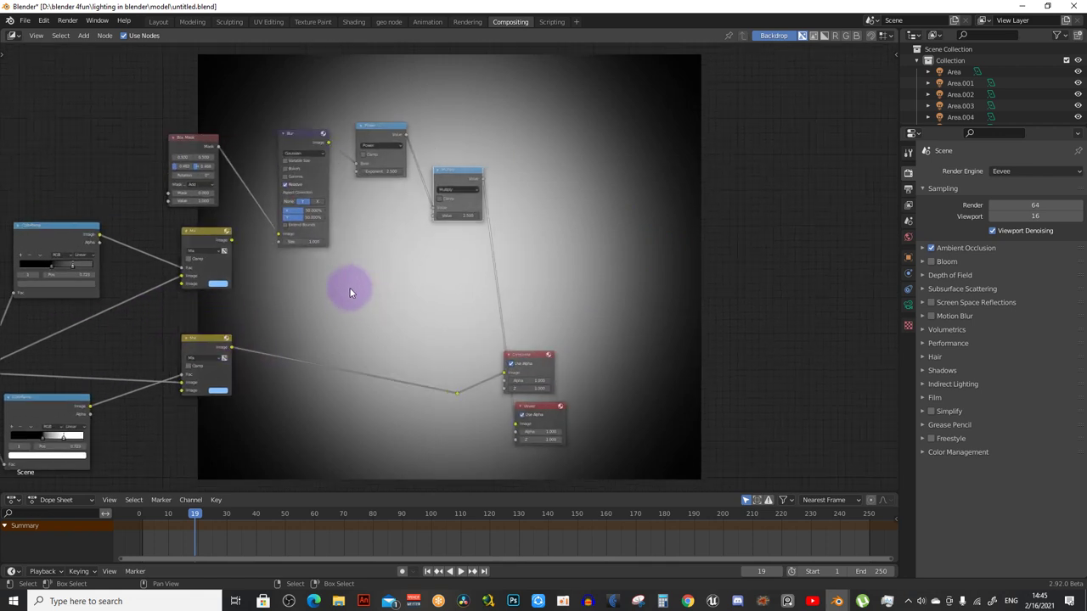
{"action": "left_click", "coordinate": [196, 341]}
{"action": "left_click", "coordinate": [217, 246]}
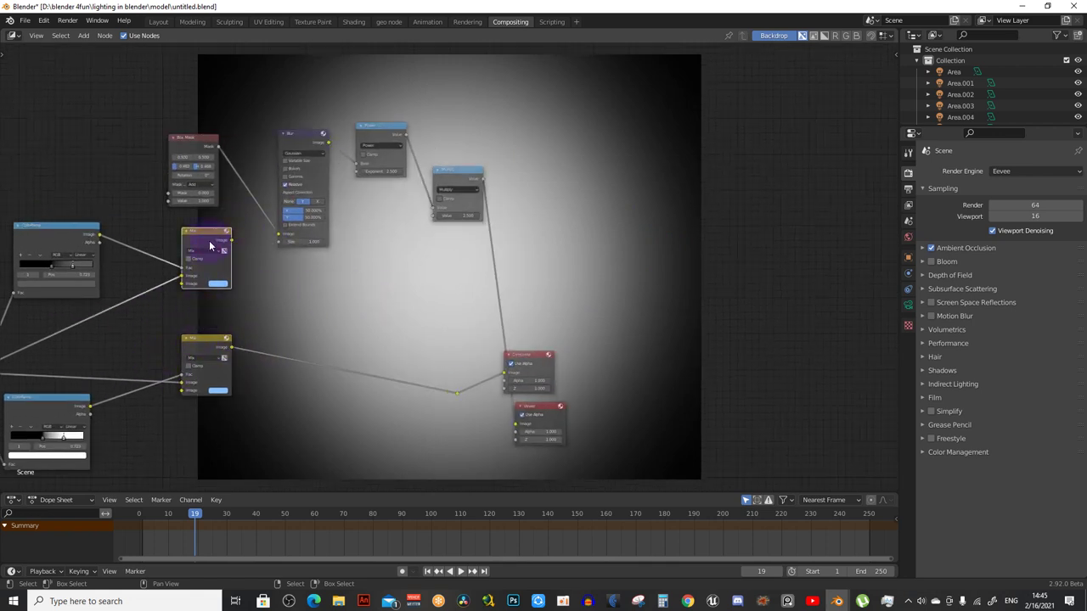
{"action": "key", "text": "shift+d"}
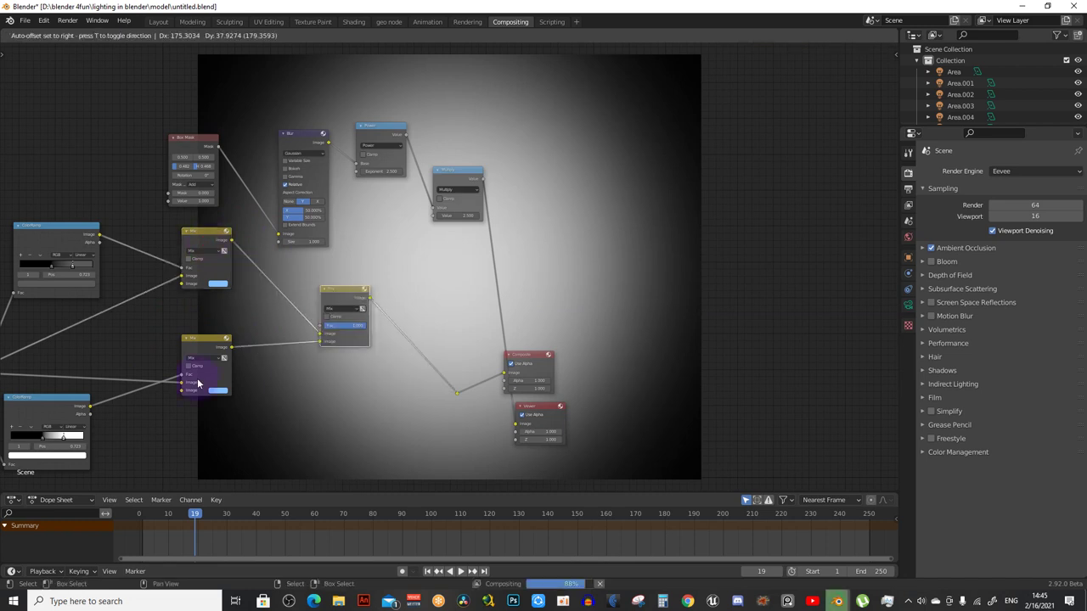
{"action": "left_click", "coordinate": [197, 383]}
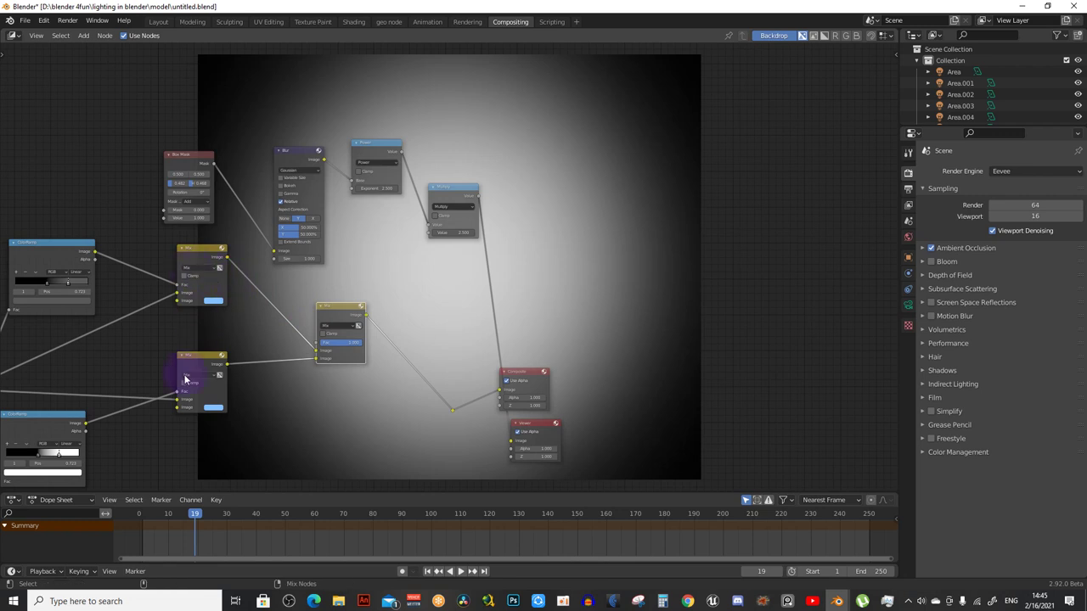
Connect the Multiply node's Value output to the new Mix node's Fac input
{"action": "scroll", "coordinate": [227, 291], "scroll_direction": "up", "scroll_amount": 1}
{"action": "scroll", "coordinate": [339, 320], "scroll_direction": "up", "scroll_amount": 2}
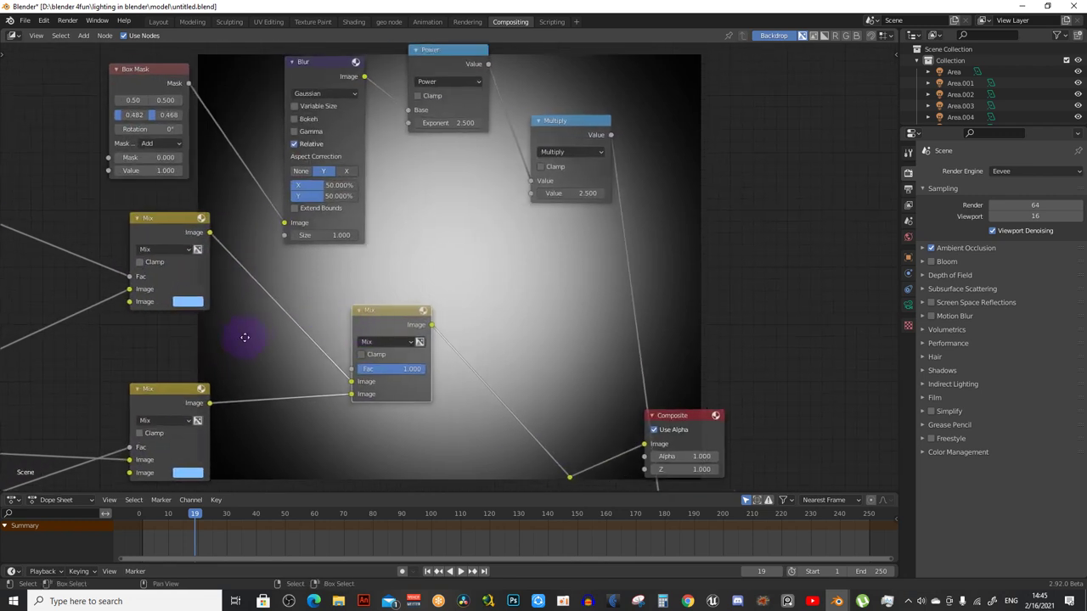
{"action": "scroll", "coordinate": [230, 356], "scroll_direction": "up", "scroll_amount": 1}
{"action": "middle_click_drag", "start_coordinate": [390, 309], "coordinate": [383, 311]}
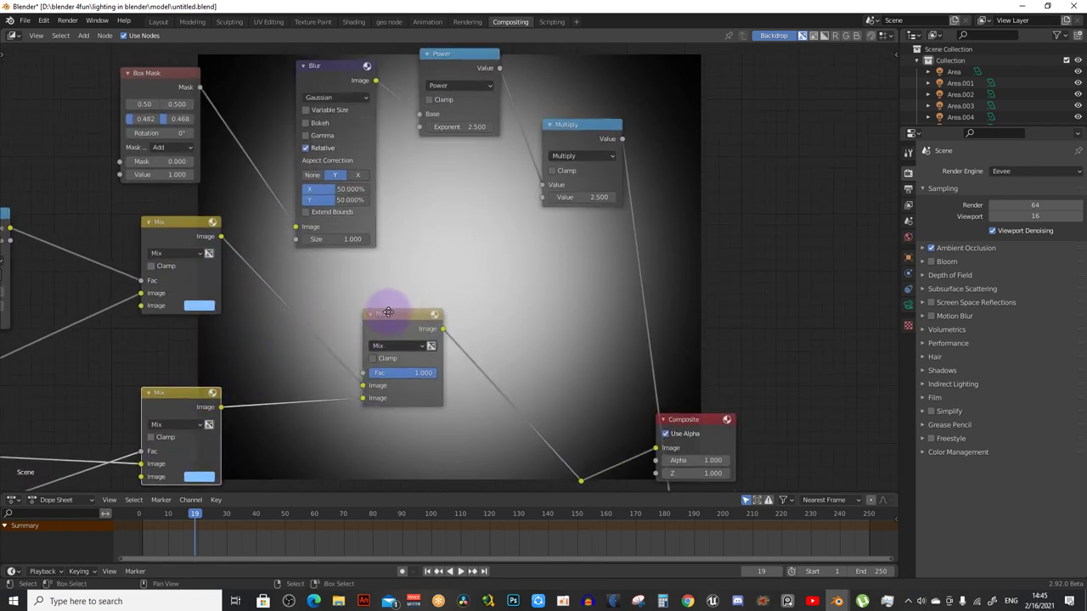
{"action": "left_click", "coordinate": [157, 405]}
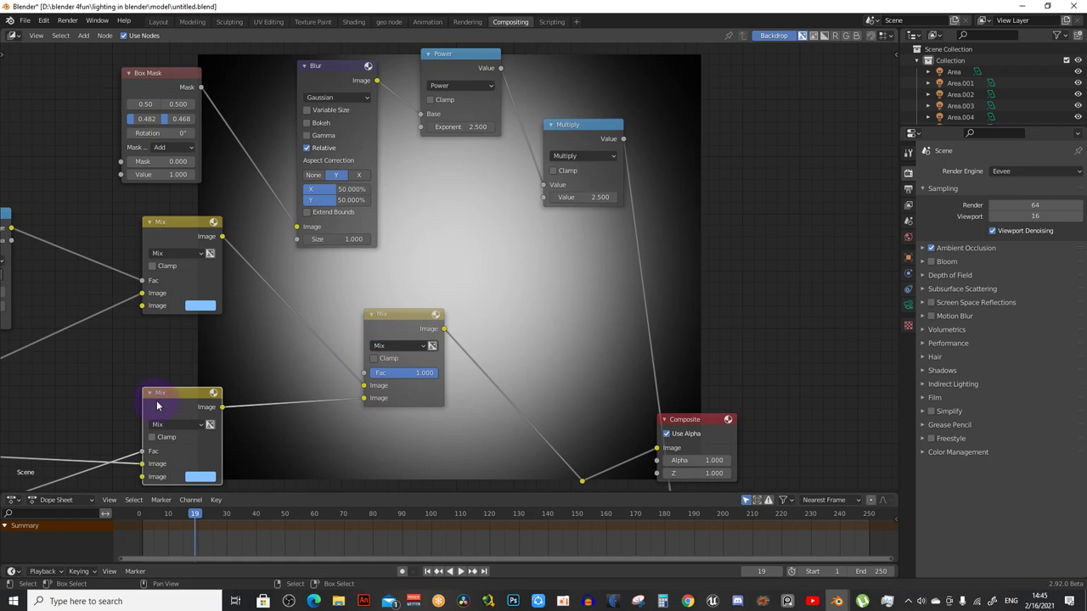
{"action": "middle_click_drag", "start_coordinate": [280, 244], "coordinate": [255, 255]}
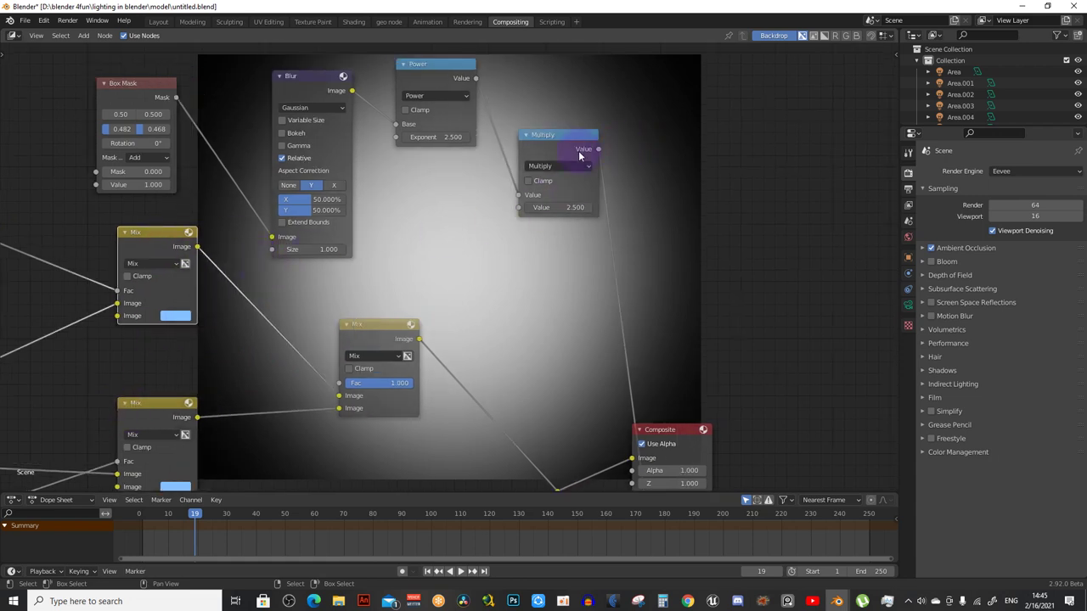
{"action": "mouse_move", "coordinate": [597, 149]}
{"action": "left_mouse_down"}
{"action": "mouse_move", "coordinate": [324, 357]}
{"action": "mouse_move", "coordinate": [339, 385]}
{"action": "left_mouse_up"}
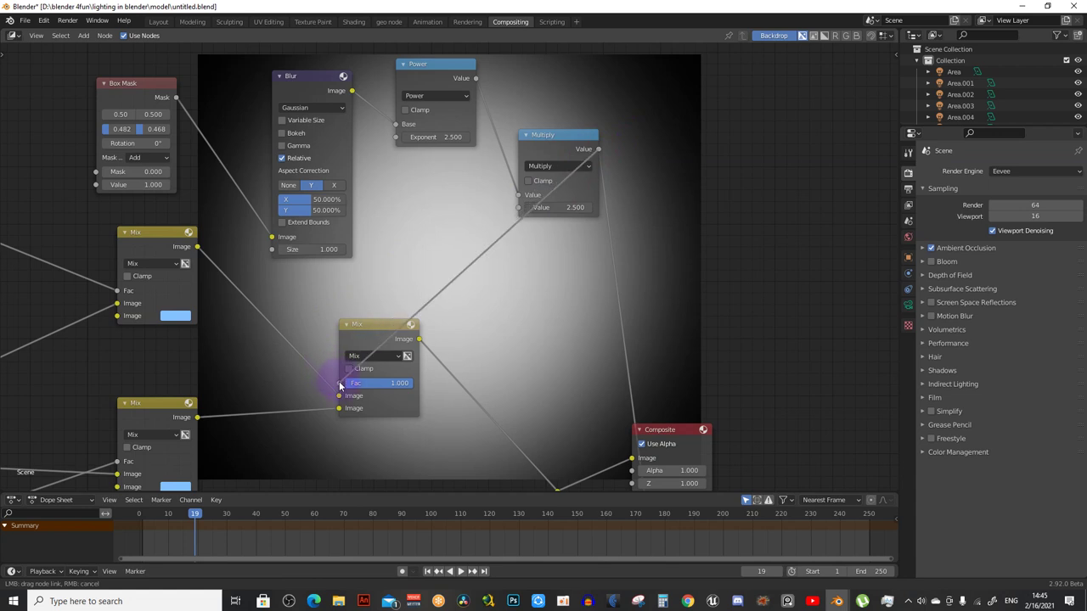
{"action": "scroll", "coordinate": [339, 384], "scroll_direction": "down", "scroll_amount": 2}
Move the new Mix, Composite and Viewer nodes right, revealing the graded render behind
{"action": "left_click", "coordinate": [534, 397]}
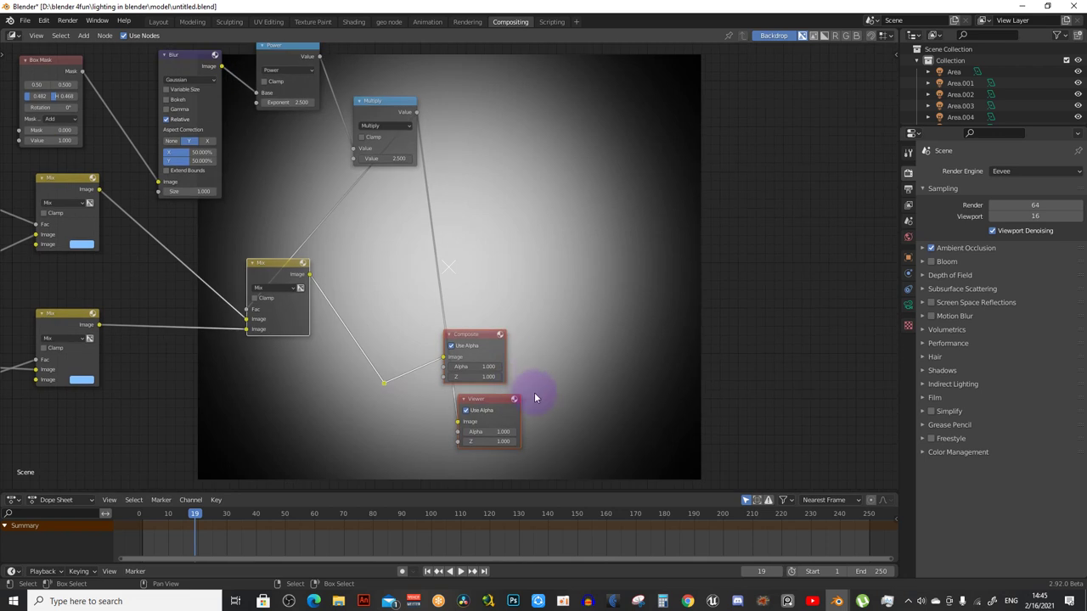
{"action": "key", "text": "g"}
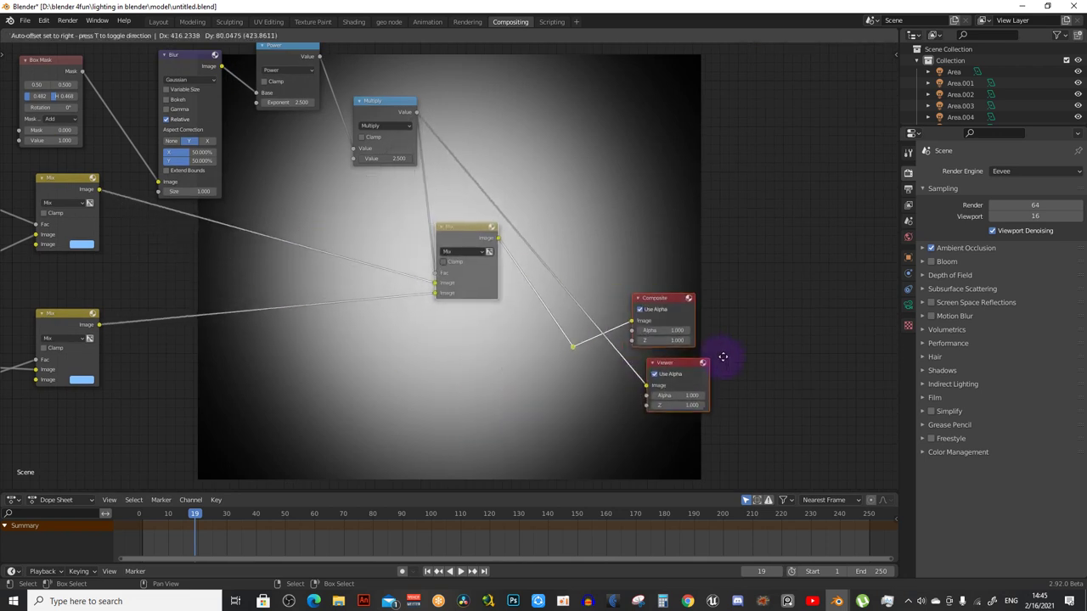
{"action": "left_click", "coordinate": [723, 356]}
{"action": "scroll", "coordinate": [354, 145], "scroll_direction": "up", "scroll_amount": 1}
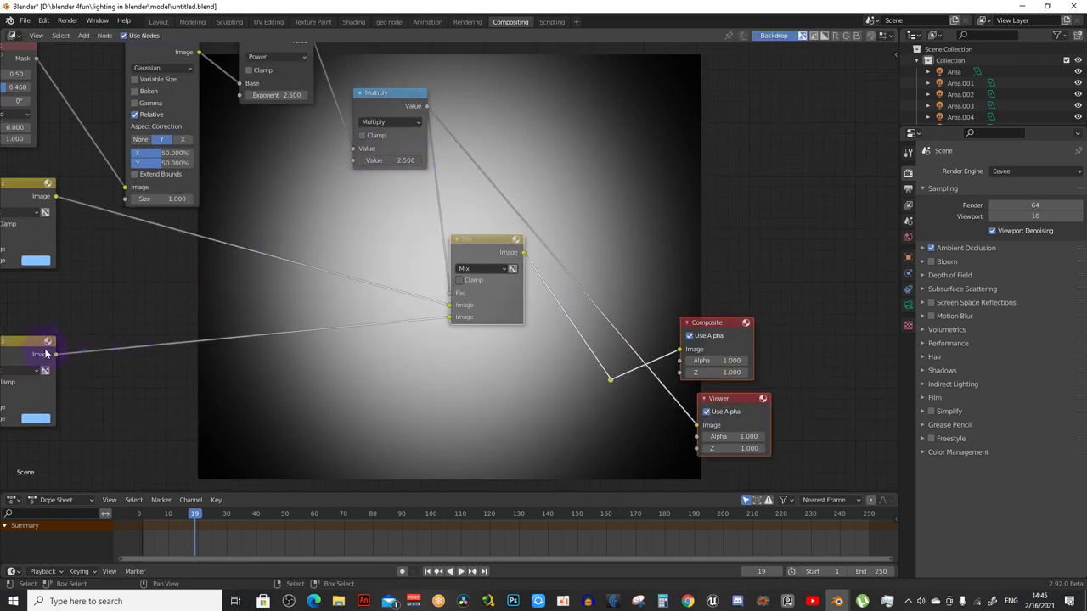
{"action": "left_click_drag", "start_coordinate": [46, 353], "coordinate": [269, 311]}
{"action": "middle_click_drag", "start_coordinate": [126, 201], "coordinate": [292, 253]}
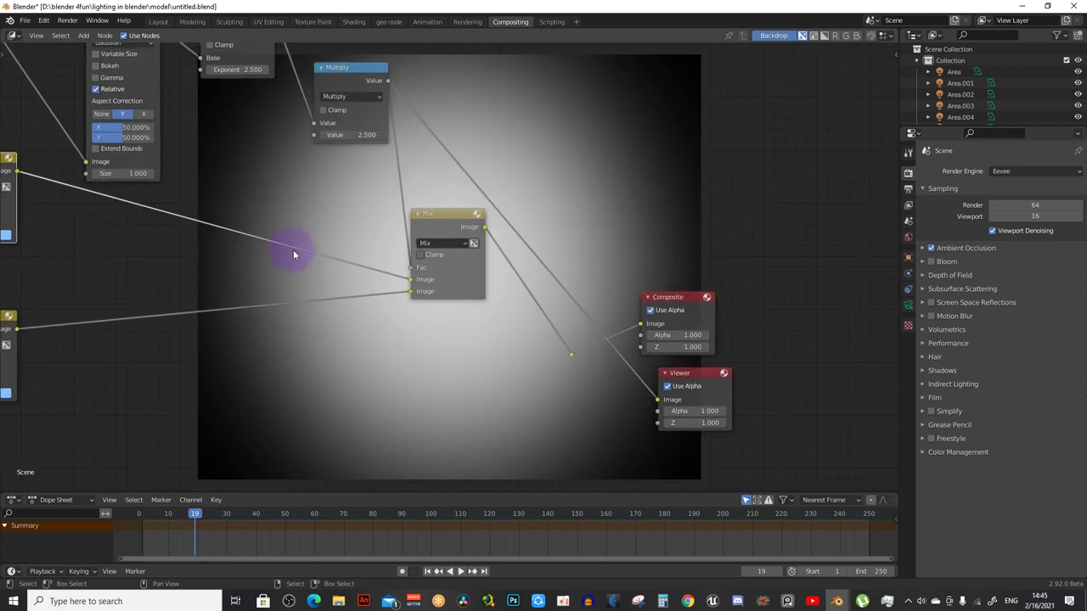
{"action": "scroll", "coordinate": [789, 322], "scroll_direction": "up", "scroll_amount": 1}
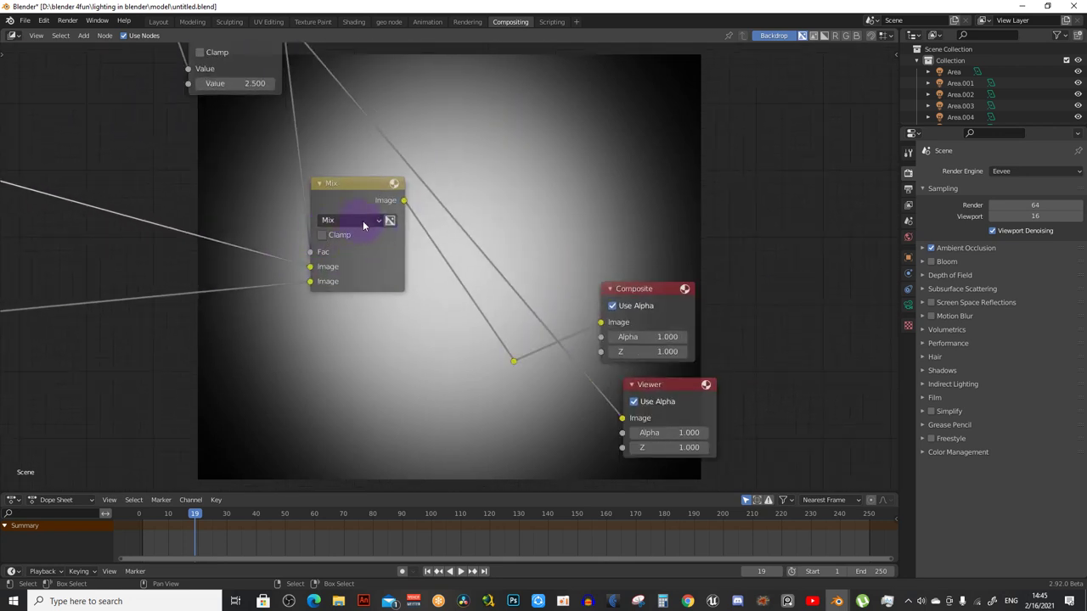
{"action": "scroll", "coordinate": [400, 357], "scroll_direction": "down", "scroll_amount": 3, "text": "ctrl"}
{"action": "scroll", "coordinate": [417, 361], "scroll_direction": "up", "scroll_amount": 1, "text": "shift"}
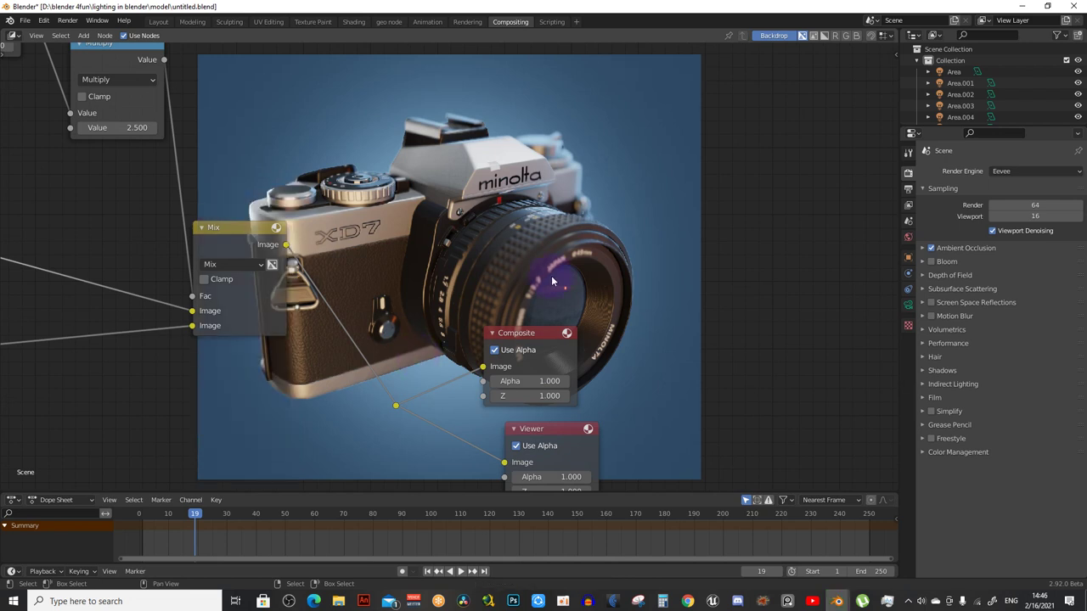
{"action": "scroll", "coordinate": [552, 275], "scroll_direction": "up", "scroll_amount": 2, "text": "ctrl"}
{"action": "scroll", "coordinate": [527, 267], "scroll_direction": "up", "scroll_amount": 2, "text": "shift"}
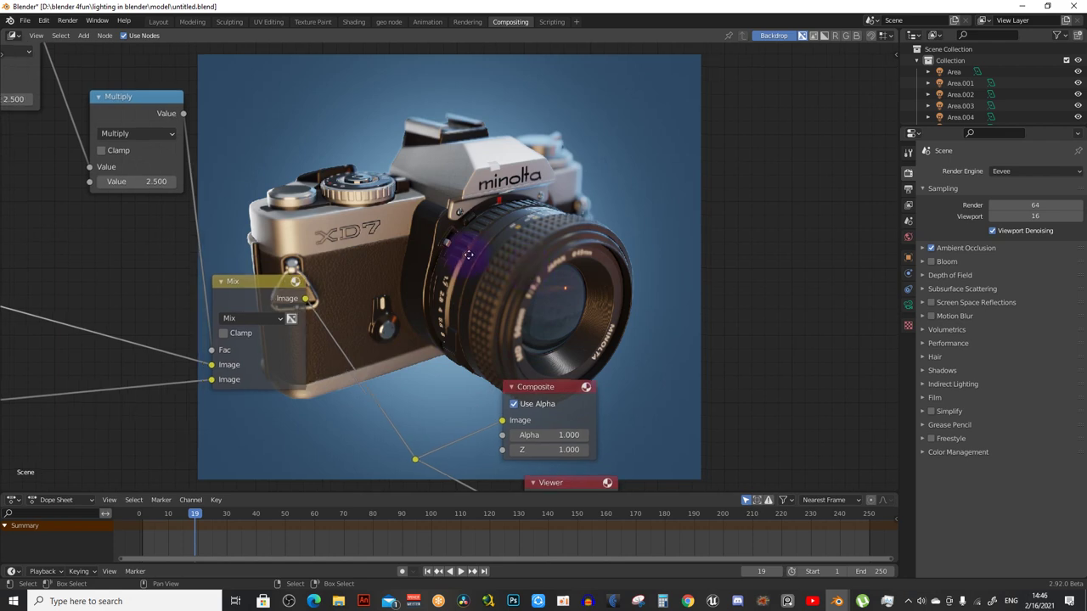
{"action": "scroll", "coordinate": [471, 246], "scroll_direction": "up", "scroll_amount": 3, "text": "ctrl"}
{"action": "scroll", "coordinate": [390, 234], "scroll_direction": "down", "scroll_amount": 2}
{"action": "scroll", "coordinate": [315, 263], "scroll_direction": "down", "scroll_amount": 2}
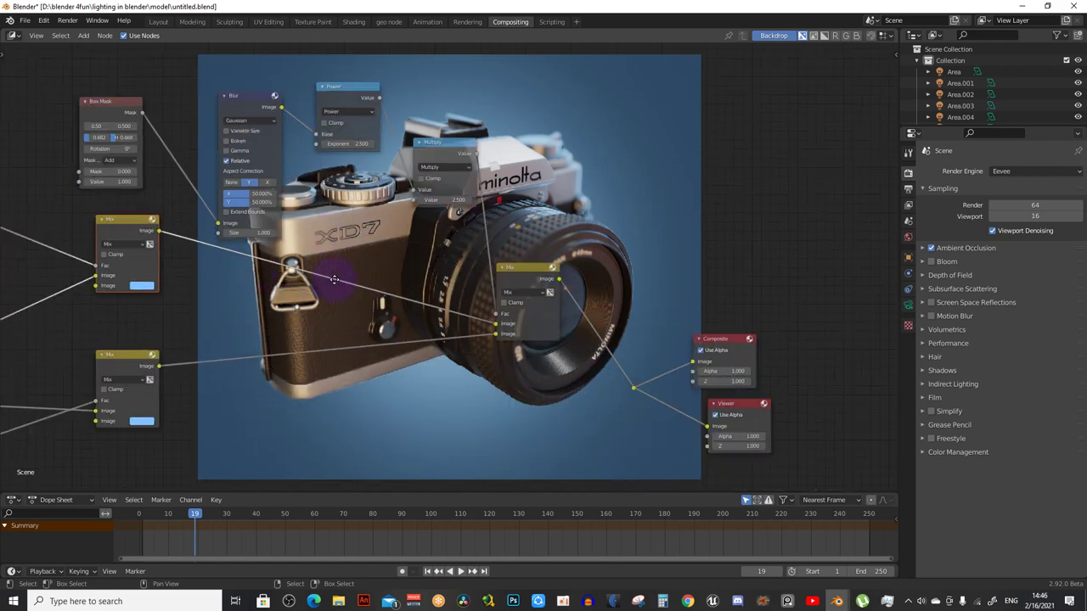
{"action": "scroll", "coordinate": [309, 287], "scroll_direction": "up", "scroll_amount": 2}
{"action": "middle_click_drag", "start_coordinate": [232, 274], "coordinate": [467, 297]}
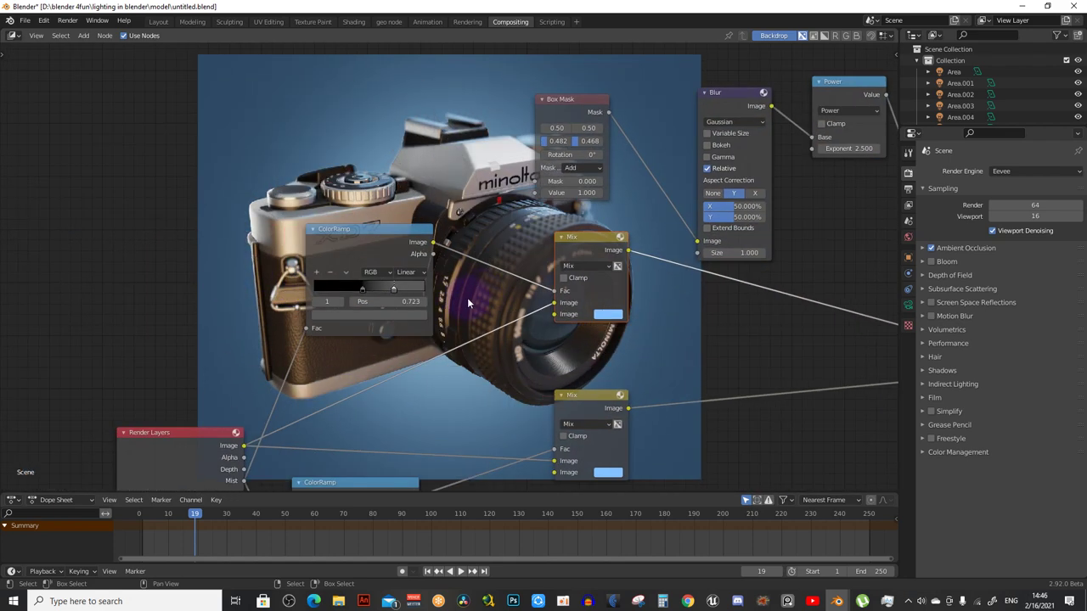
{"action": "left_click", "coordinate": [412, 318]}
{"action": "left_click", "coordinate": [391, 238]}
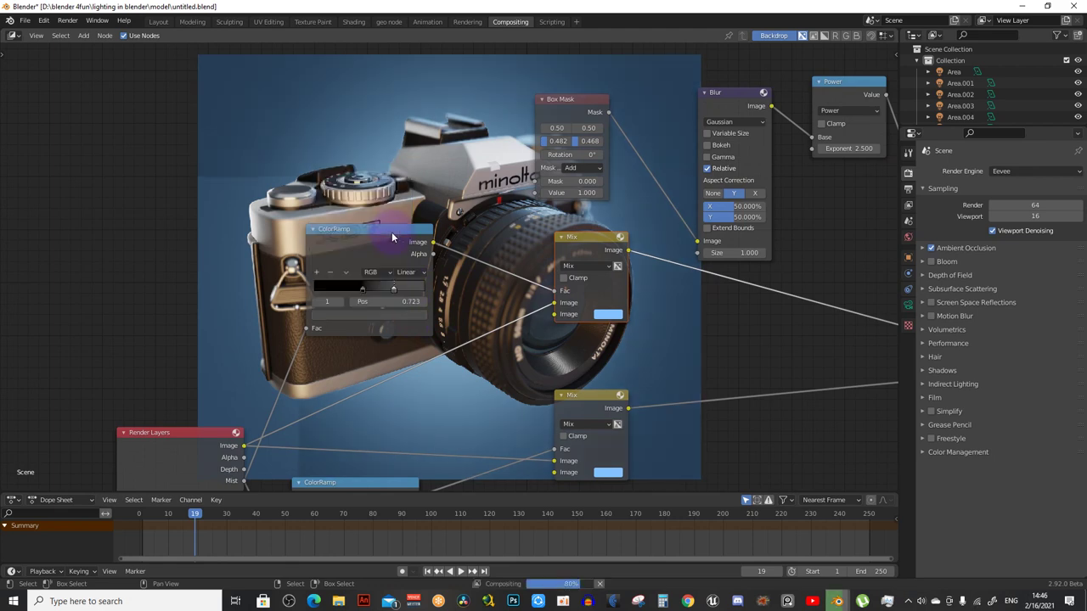
{"action": "scroll", "coordinate": [569, 219], "scroll_direction": "down", "scroll_amount": 1}
{"action": "scroll", "coordinate": [568, 219], "scroll_direction": "down", "scroll_amount": 1}
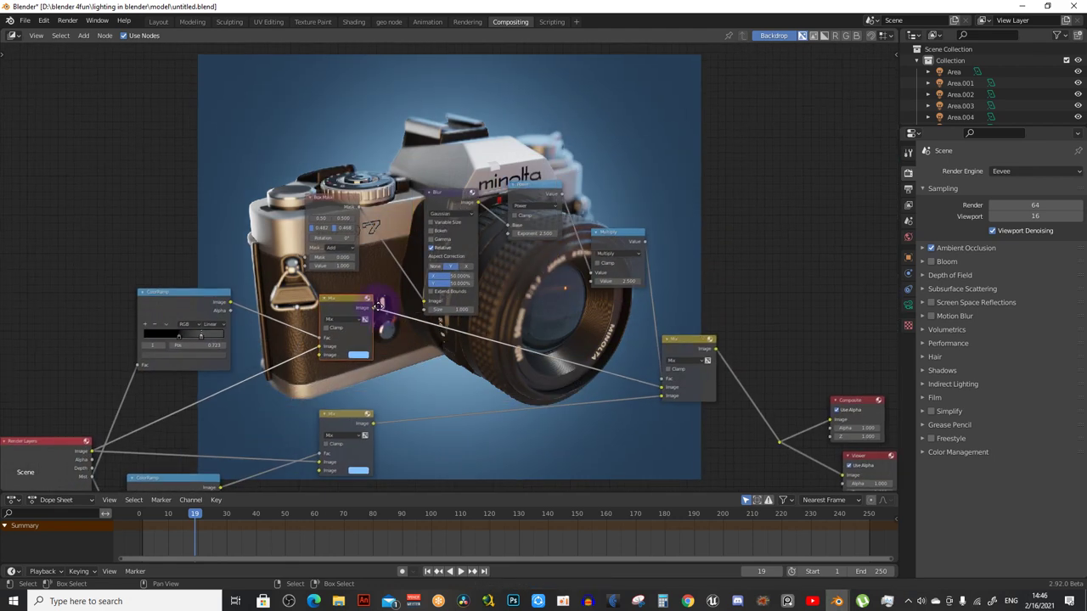
{"action": "scroll", "coordinate": [368, 208], "scroll_direction": "down", "scroll_amount": 1}
{"action": "scroll", "coordinate": [348, 263], "scroll_direction": "up", "scroll_amount": 1}
{"action": "scroll", "coordinate": [323, 314], "scroll_direction": "up", "scroll_amount": 1}
Set the lower Mix node's light-blue colour brightness (V) to 2
{"action": "scroll", "coordinate": [292, 350], "scroll_direction": "up", "scroll_amount": 1}
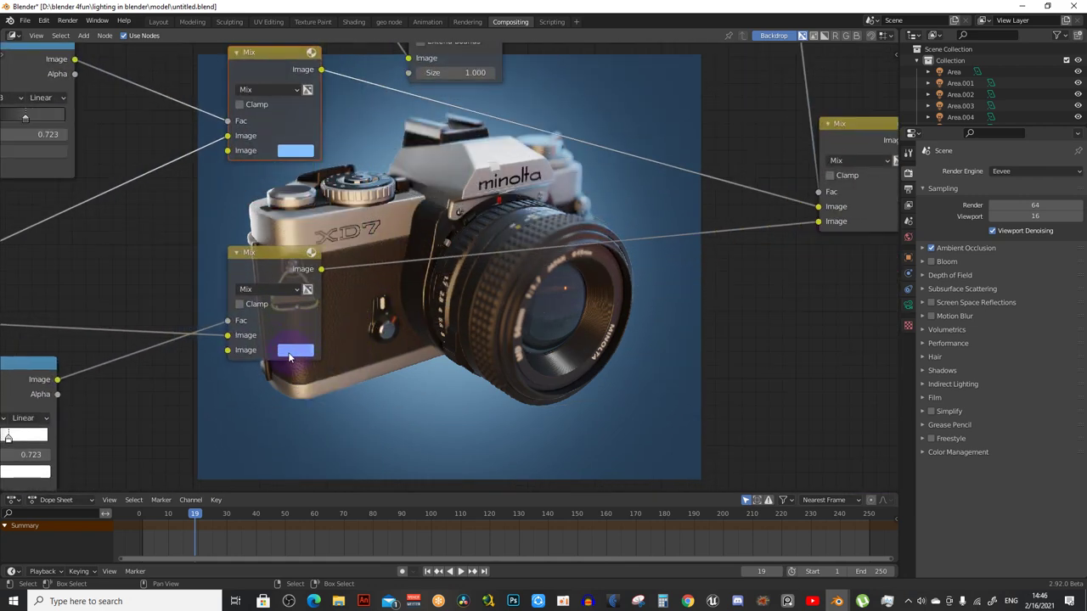
{"action": "left_click", "coordinate": [290, 351]}
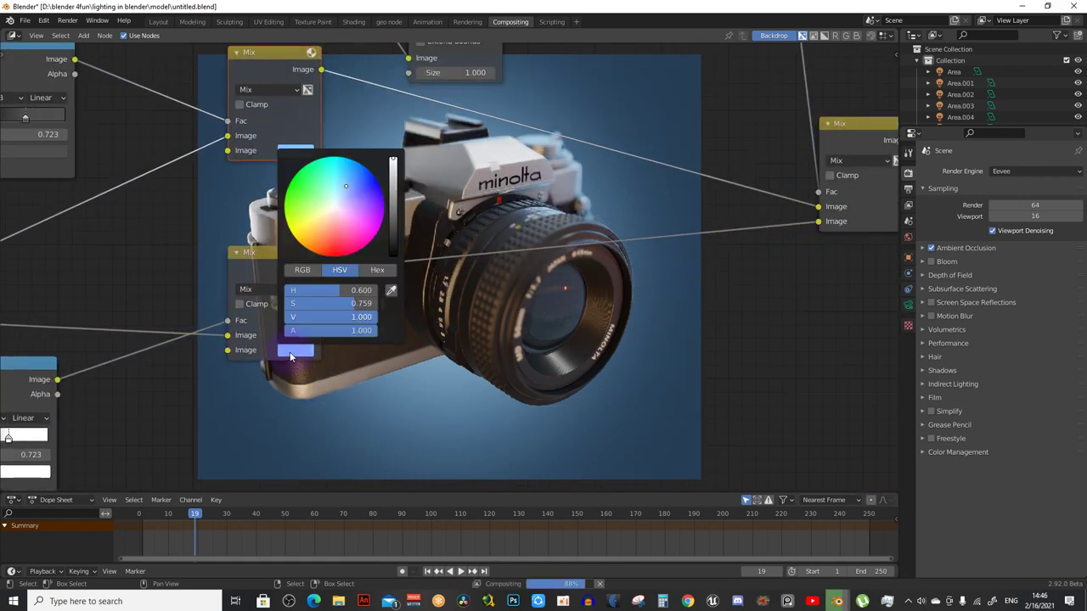
{"action": "left_click", "coordinate": [339, 318]}
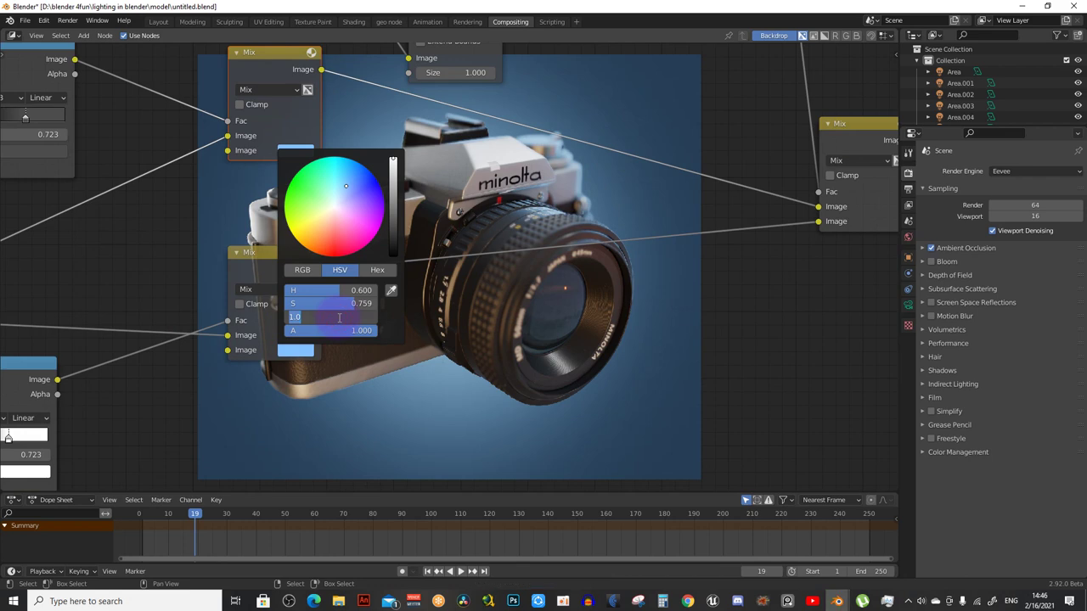
{"action": "type", "text": "2"}
{"action": "key", "text": "Return"}
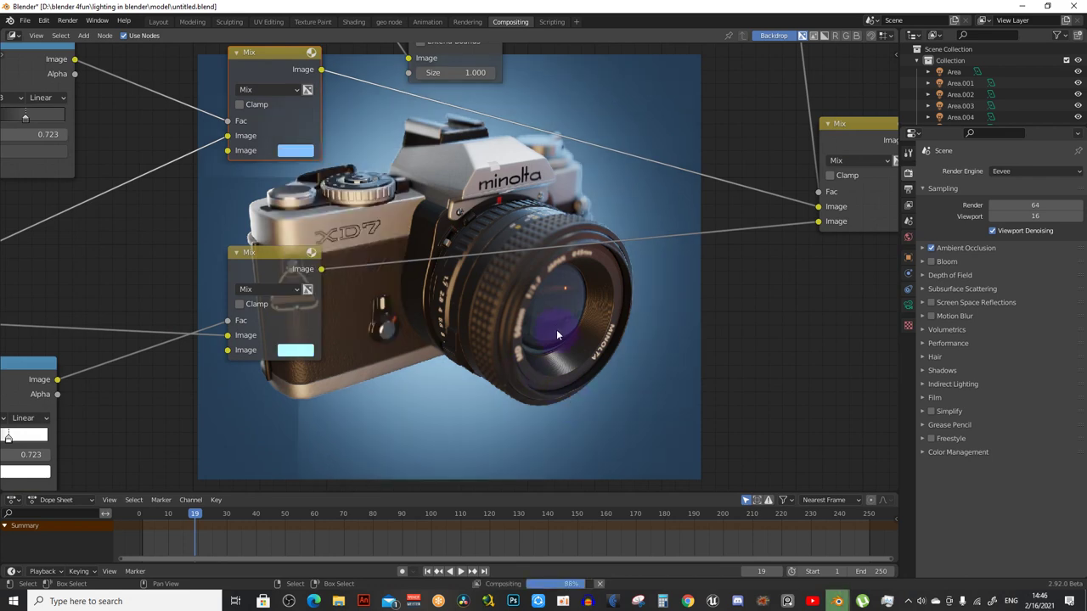
Select the nodes around the Composite and Viewer outputs
{"action": "scroll", "coordinate": [556, 329], "scroll_direction": "down", "scroll_amount": 1}
{"action": "scroll", "coordinate": [333, 441], "scroll_direction": "down", "scroll_amount": 1}
{"action": "scroll", "coordinate": [419, 386], "scroll_direction": "down", "scroll_amount": 1}
{"action": "mouse_move", "coordinate": [419, 386]}
{"action": "middle_mouse_down"}
{"action": "mouse_move", "coordinate": [241, 364]}
{"action": "mouse_move", "coordinate": [226, 372]}
{"action": "mouse_move", "coordinate": [287, 381]}
{"action": "middle_mouse_up"}
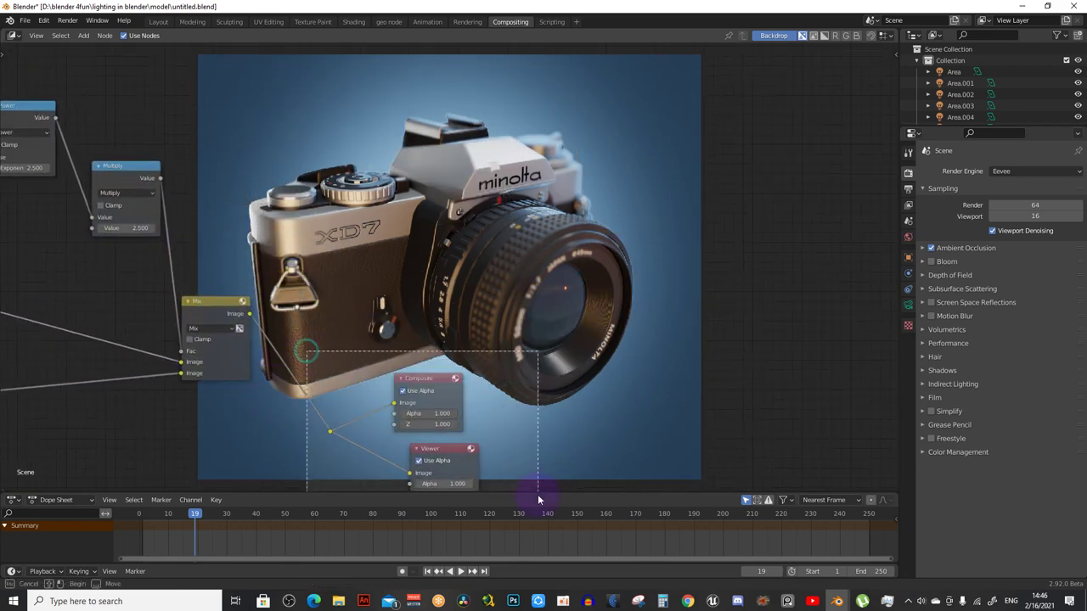
{"action": "middle_click_drag", "start_coordinate": [408, 388], "coordinate": [528, 278]}
Select the nodes beside the Render Layers node and bring the right-hand Mix into view
{"action": "scroll", "coordinate": [528, 278], "scroll_direction": "down", "scroll_amount": 1}
{"action": "scroll", "coordinate": [376, 329], "scroll_direction": "down", "scroll_amount": 2}
{"action": "scroll", "coordinate": [382, 328], "scroll_direction": "left", "scroll_amount": 3, "text": "ctrl"}
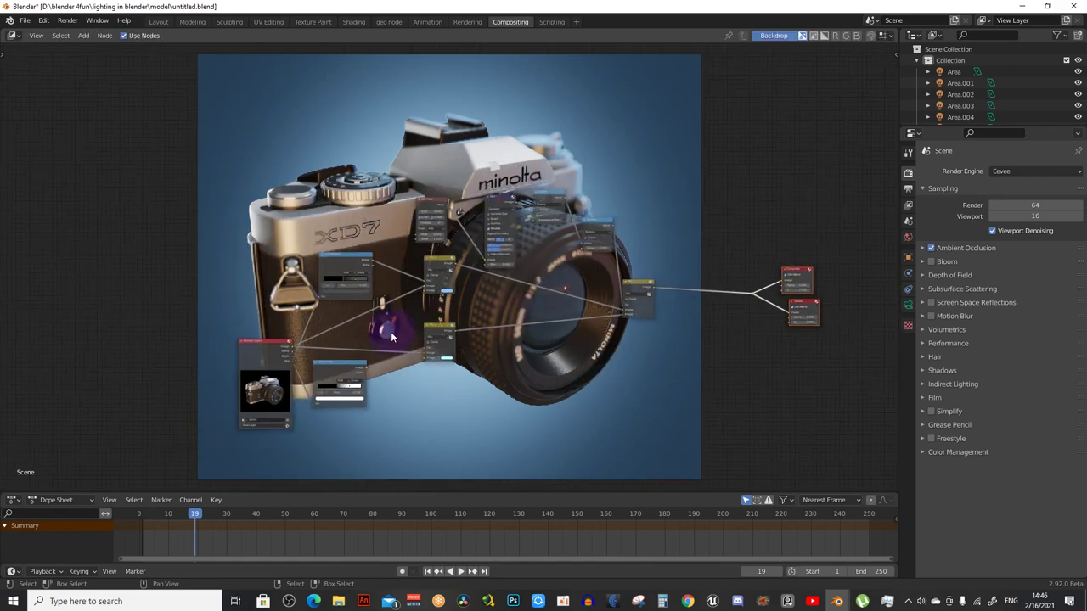
{"action": "scroll", "coordinate": [412, 315], "scroll_direction": "up", "scroll_amount": 1}
{"action": "scroll", "coordinate": [407, 345], "scroll_direction": "up", "scroll_amount": 1}
{"action": "scroll", "coordinate": [447, 284], "scroll_direction": "up", "scroll_amount": 1}
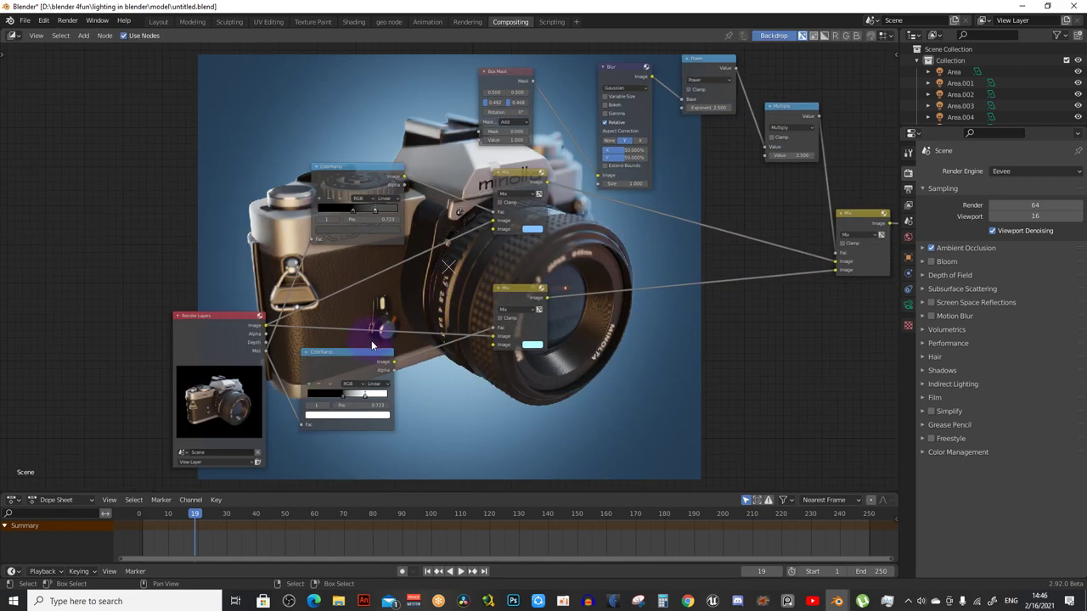
{"action": "scroll", "coordinate": [371, 340], "scroll_direction": "up", "scroll_amount": 1}
{"action": "scroll", "coordinate": [359, 332], "scroll_direction": "up", "scroll_amount": 1}
{"action": "scroll", "coordinate": [377, 315], "scroll_direction": "up", "scroll_amount": 1}
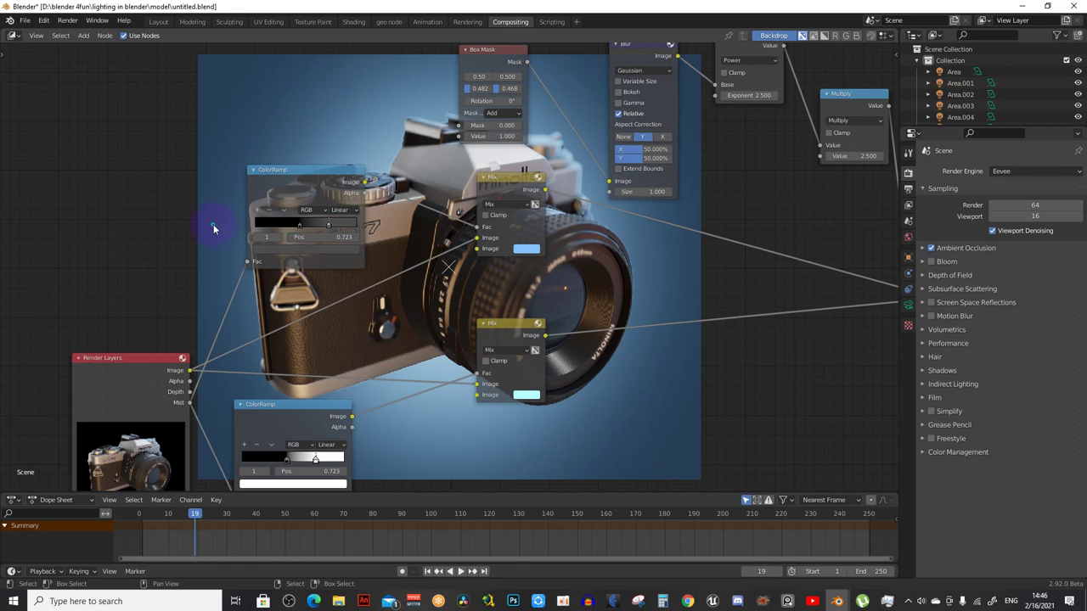
{"action": "left_click_drag", "start_coordinate": [213, 225], "coordinate": [581, 244]}
{"action": "middle_click_drag", "start_coordinate": [427, 350], "coordinate": [419, 309]}
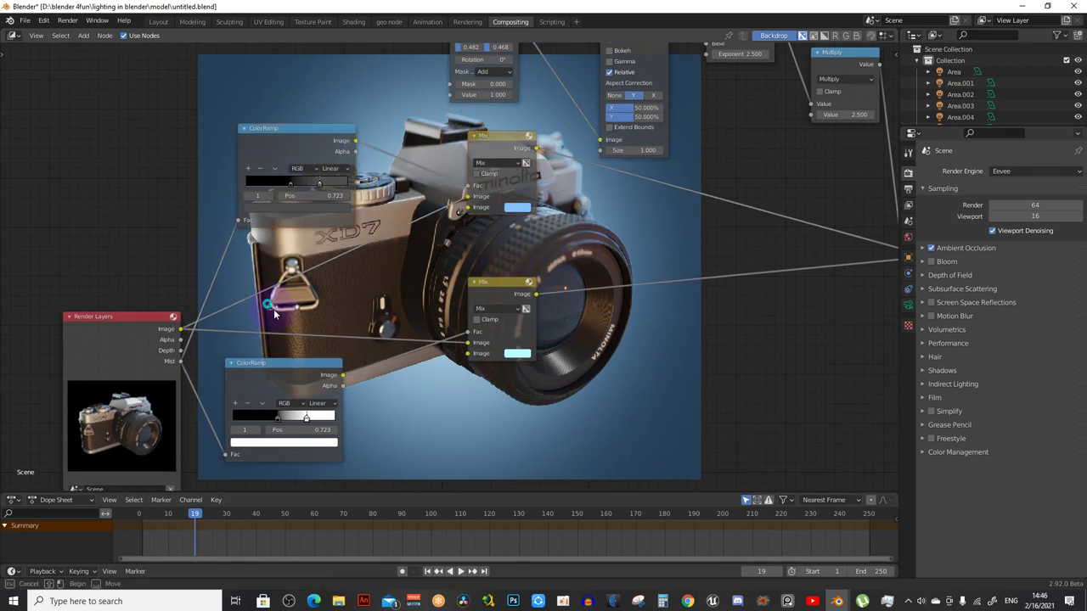
{"action": "mouse_move", "coordinate": [567, 314]}
{"action": "middle_mouse_down"}
{"action": "mouse_move", "coordinate": [434, 370]}
{"action": "mouse_move", "coordinate": [479, 351]}
{"action": "mouse_move", "coordinate": [439, 464]}
{"action": "middle_mouse_up"}
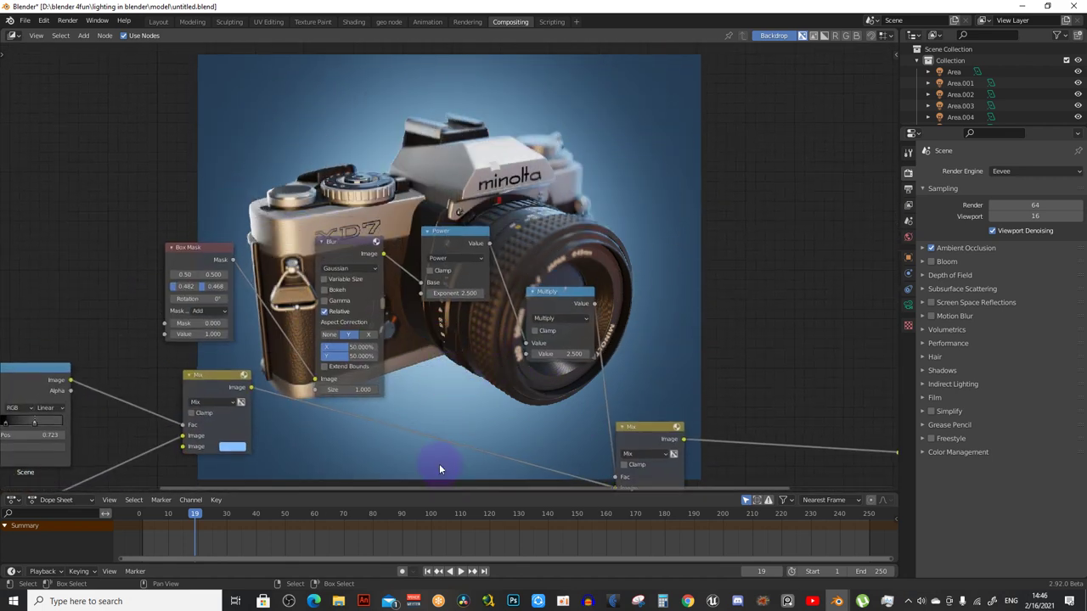
Preview the Multiply vignette mask, then the final Mix result, in the Viewer
{"action": "left_click", "coordinate": [544, 313], "text": "ctrl+shift"}
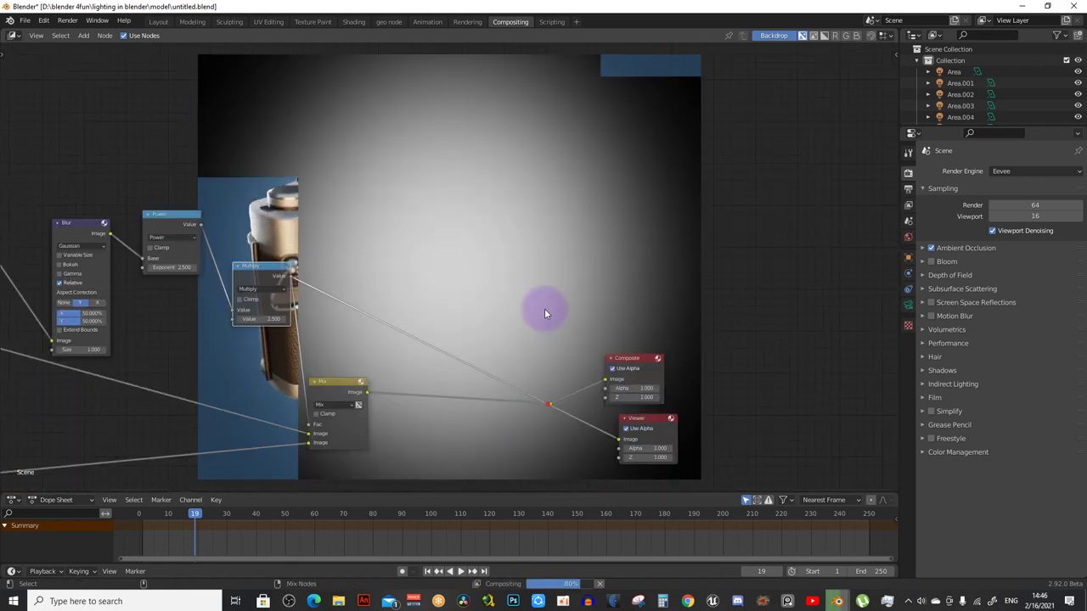
{"action": "left_click", "coordinate": [549, 404], "text": "ctrl+shift"}
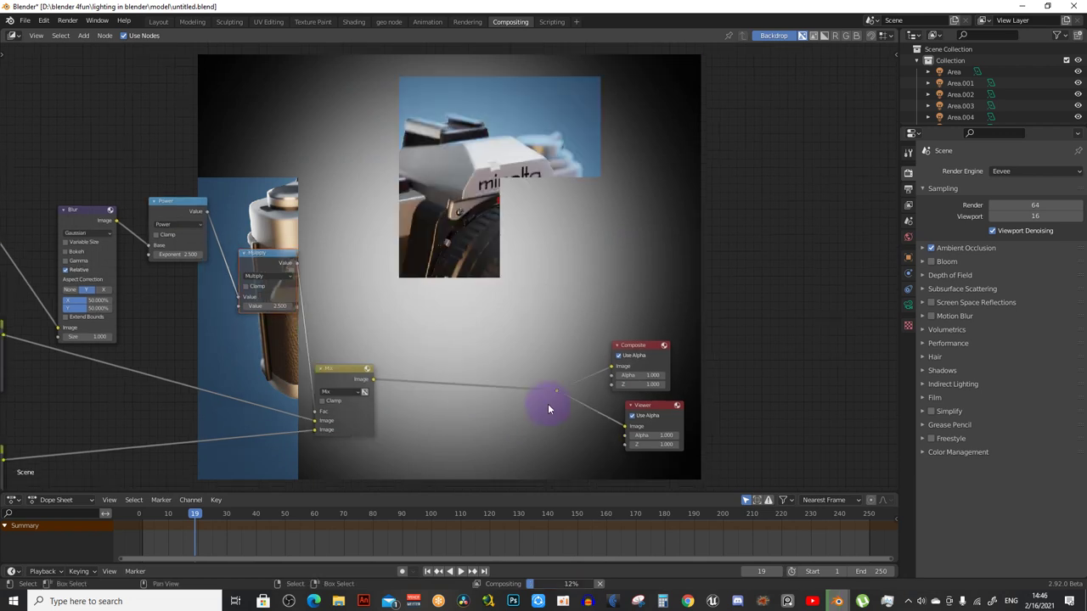
{"action": "scroll", "coordinate": [548, 408], "scroll_direction": "up", "scroll_amount": 1}
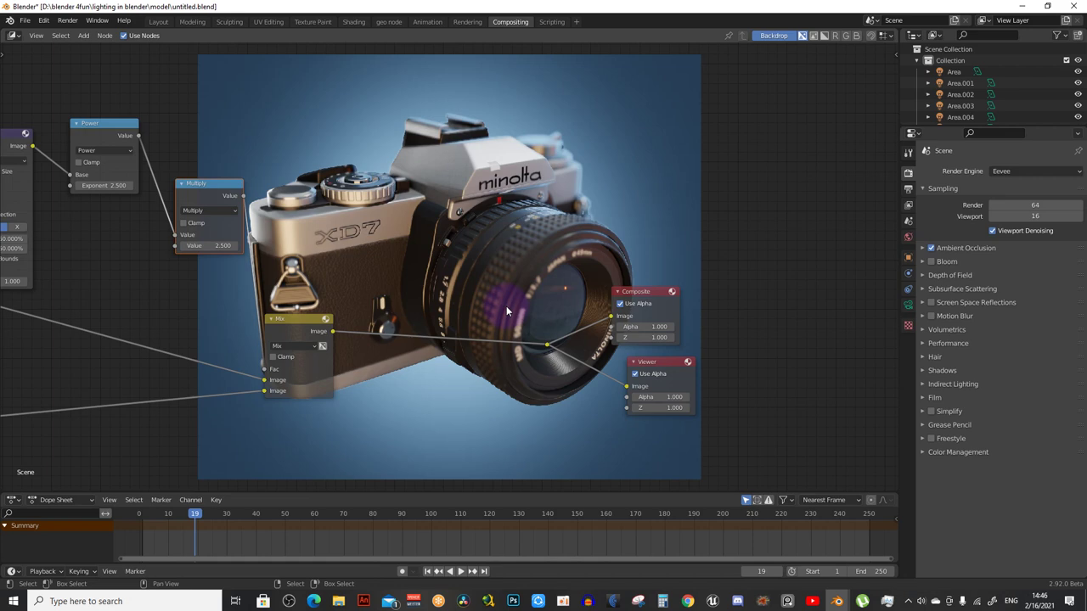
{"action": "middle_click_drag", "start_coordinate": [513, 299], "coordinate": [492, 417]}
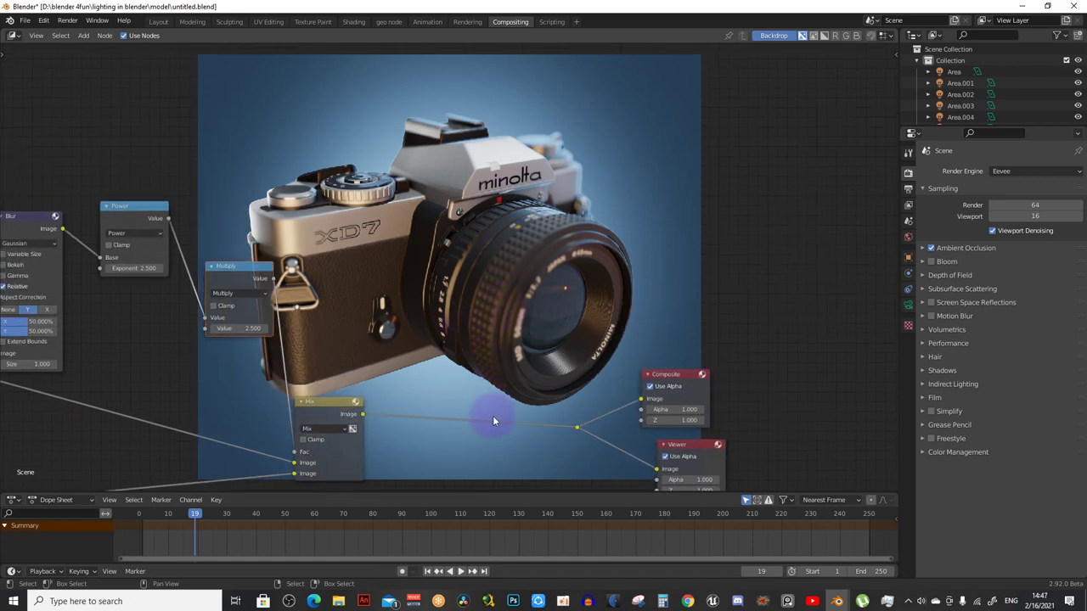
{"action": "scroll", "coordinate": [493, 420], "scroll_direction": "down", "scroll_amount": 1}
{"action": "middle_click_drag", "start_coordinate": [492, 420], "coordinate": [488, 378]}
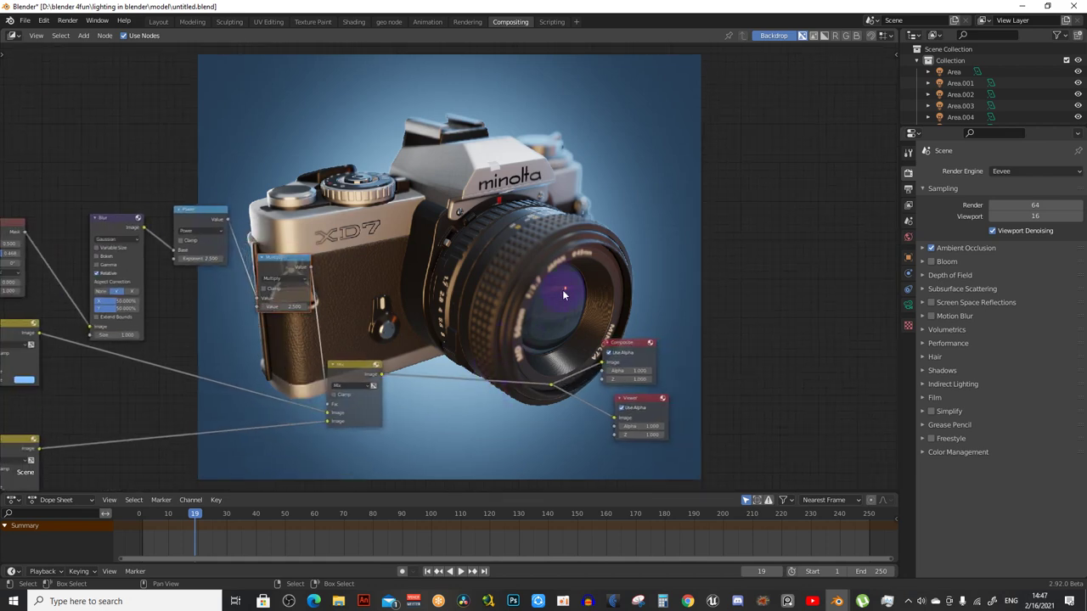
Move the Composite and Viewer nodes further right of the final Mix node
{"action": "middle_click_drag", "start_coordinate": [555, 227], "coordinate": [476, 282]}
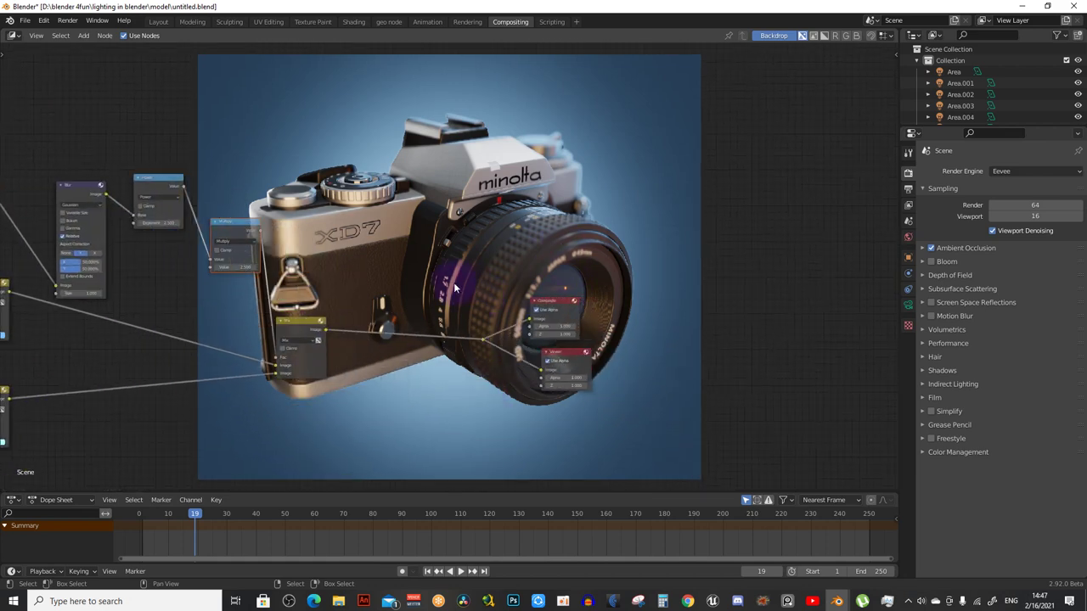
{"action": "middle_click_drag", "start_coordinate": [418, 277], "coordinate": [388, 271]}
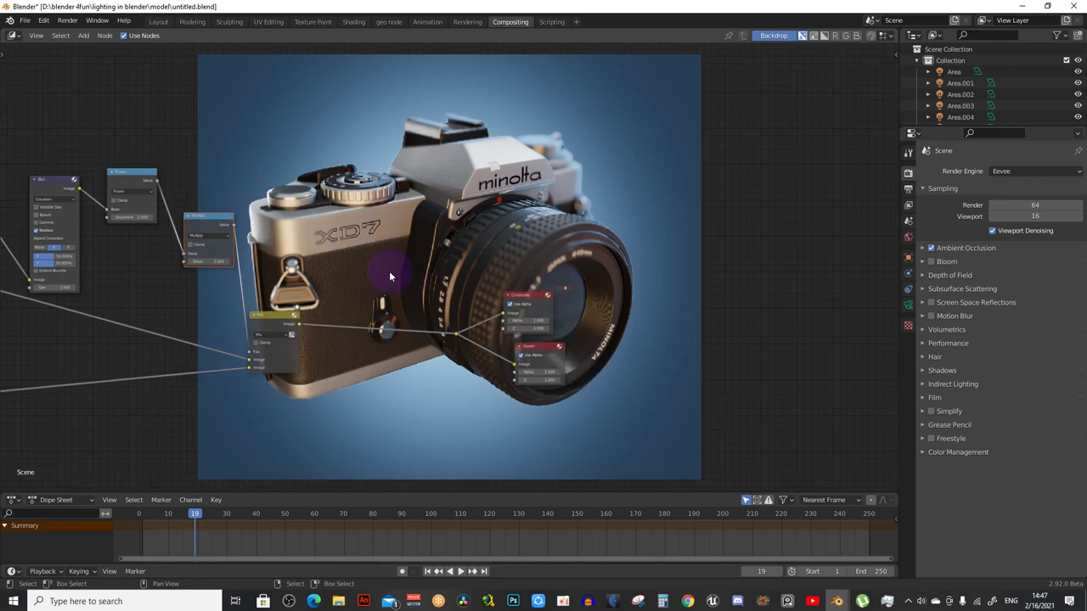
{"action": "left_click_drag", "start_coordinate": [413, 242], "coordinate": [646, 423]}
{"action": "key", "text": "g"}
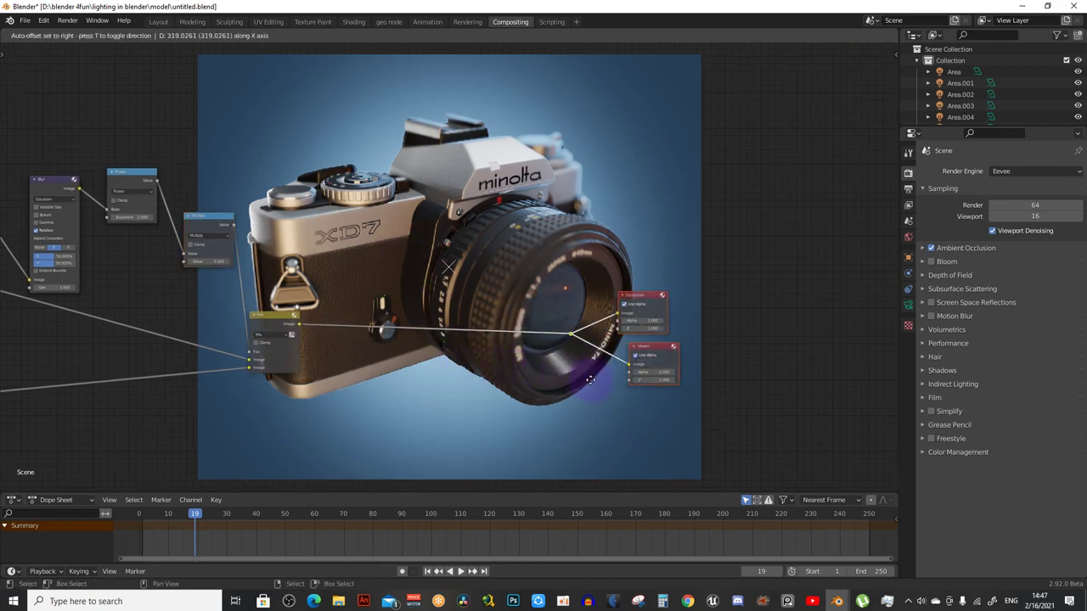
{"action": "left_click", "coordinate": [607, 375]}
{"action": "middle_click_drag", "start_coordinate": [501, 369], "coordinate": [399, 357], "text": "ctrl"}
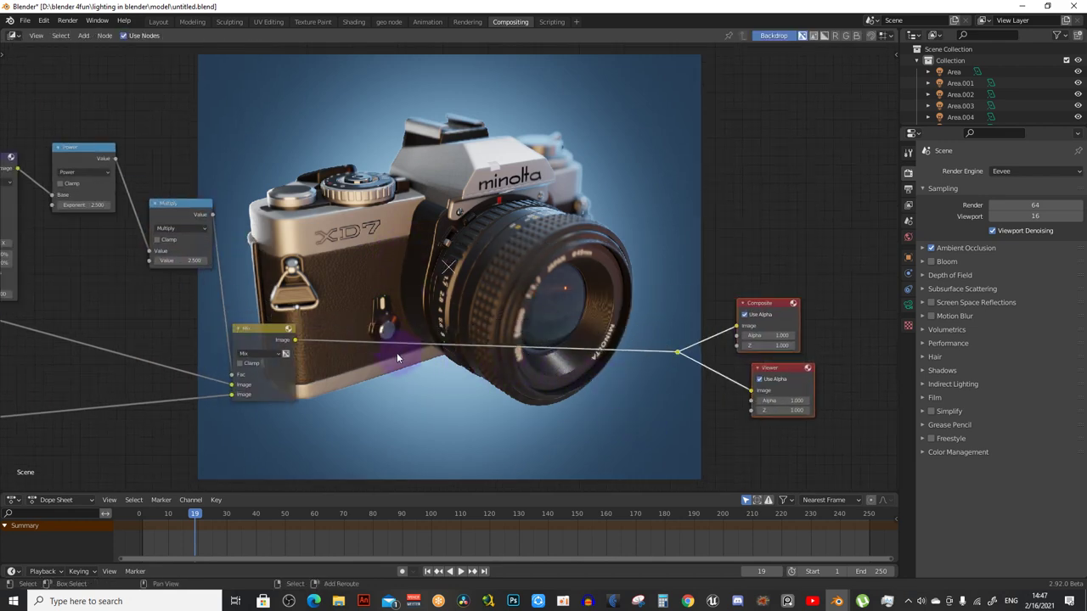
{"action": "key", "text": "shift+a"}
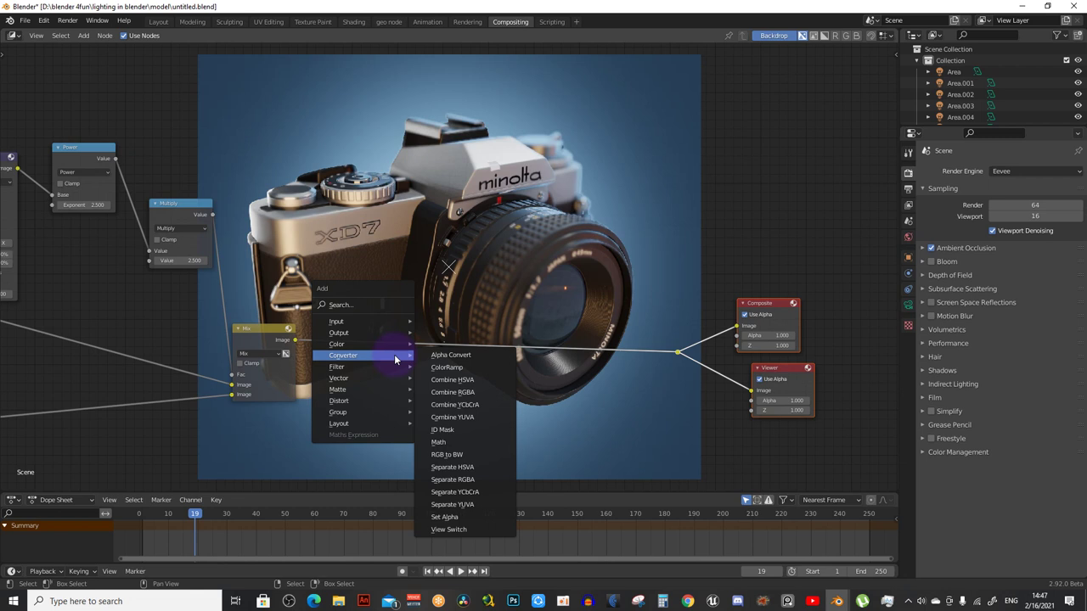
{"action": "mouse_move", "coordinate": [356, 343]}
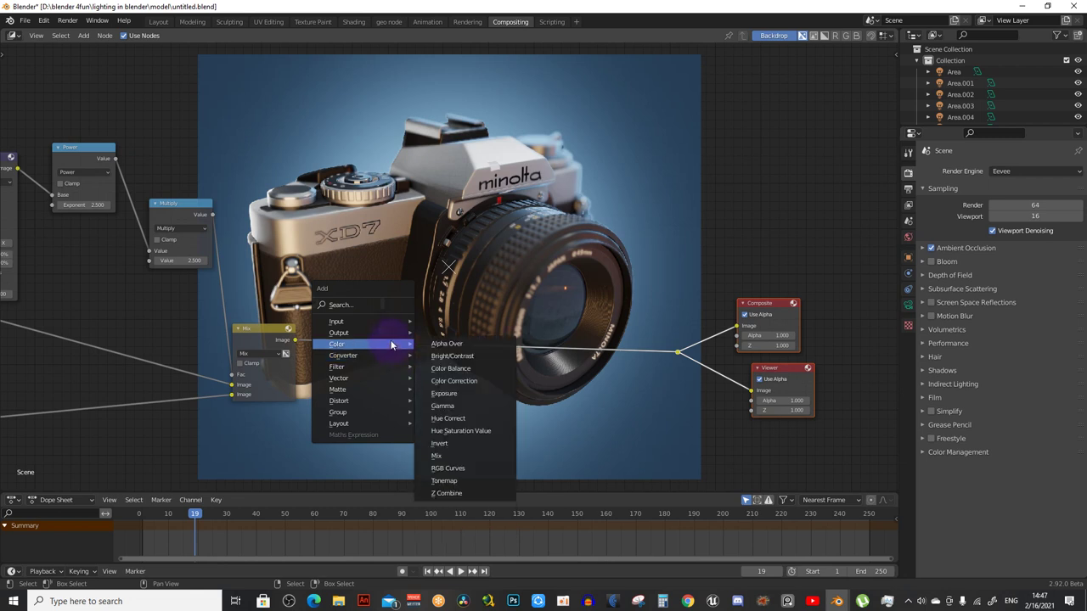
Insert a Hue Saturation Value node after the final Mix
{"action": "left_click", "coordinate": [474, 432]}
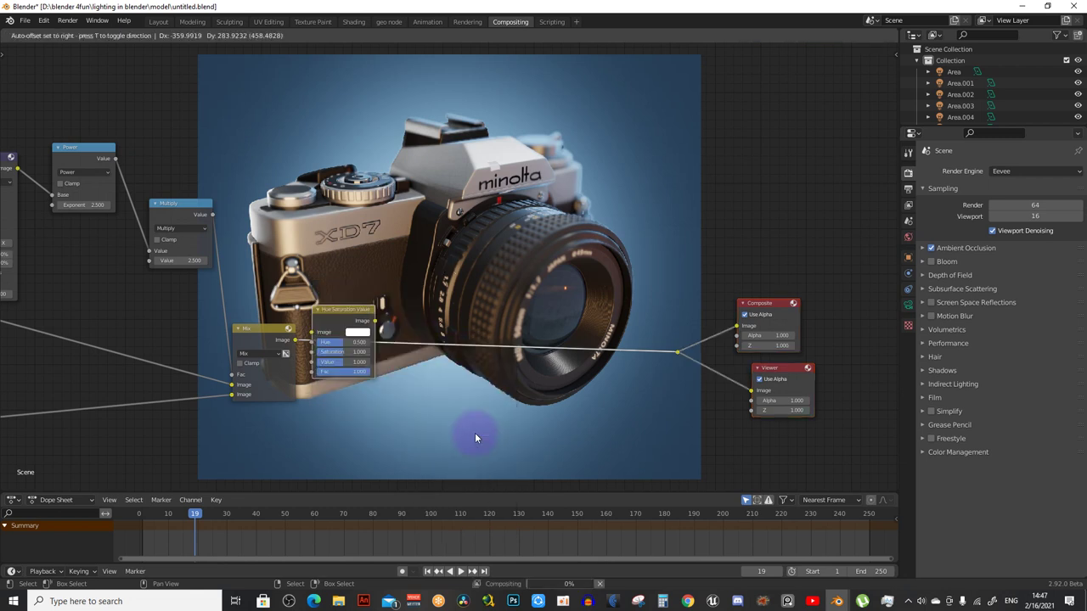
{"action": "left_click", "coordinate": [475, 438]}
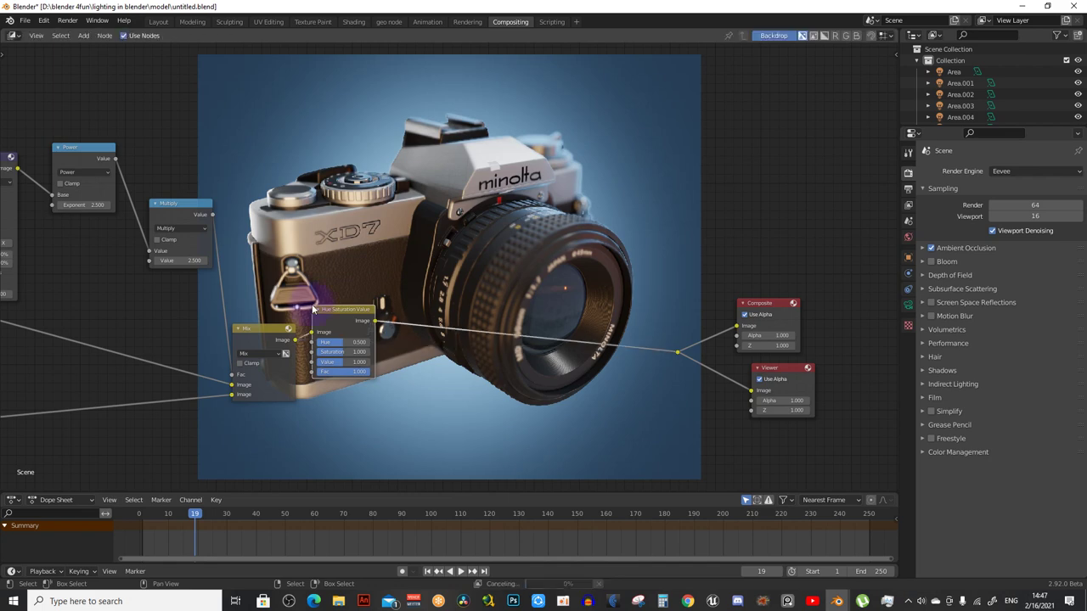
{"action": "scroll", "coordinate": [313, 308], "scroll_direction": "up", "scroll_amount": 2}
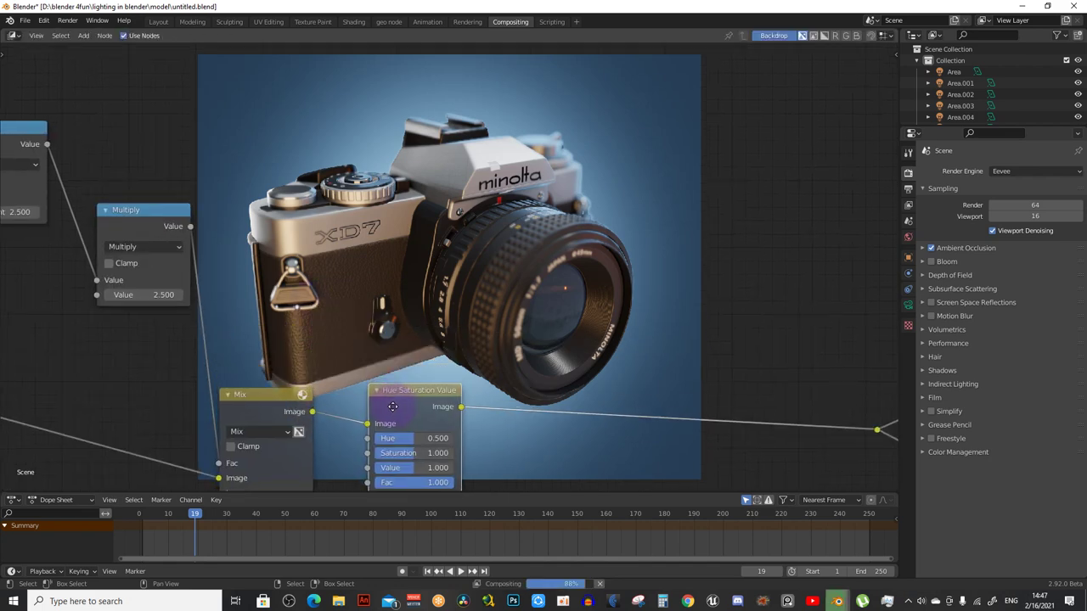
Add a Bright/Contrast node beside Hue Saturation Value, fed from the final Mix
{"action": "key", "text": "shift+a"}
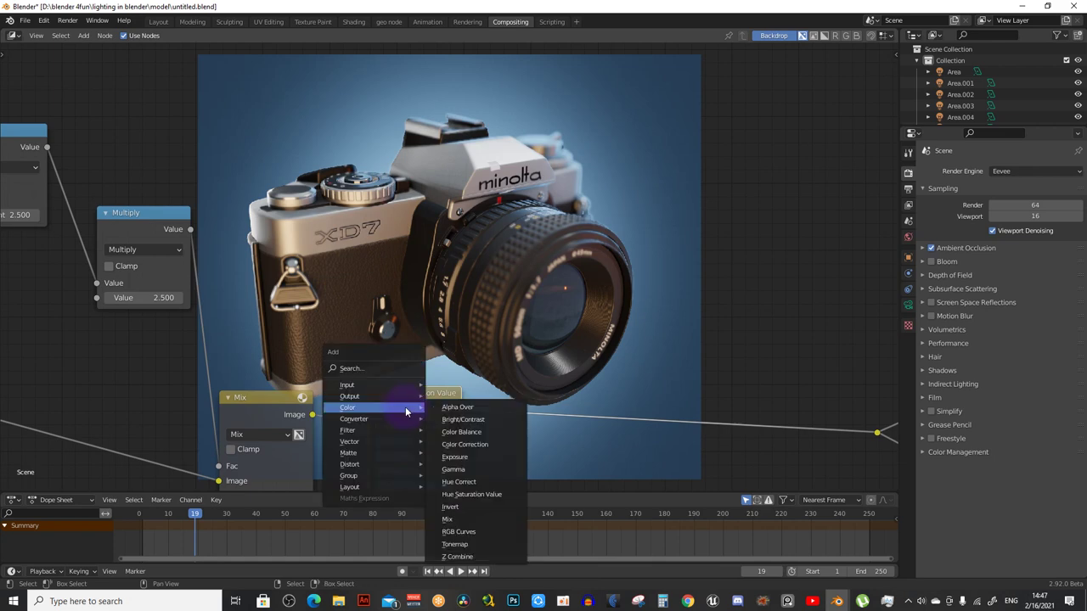
{"action": "left_click", "coordinate": [485, 419]}
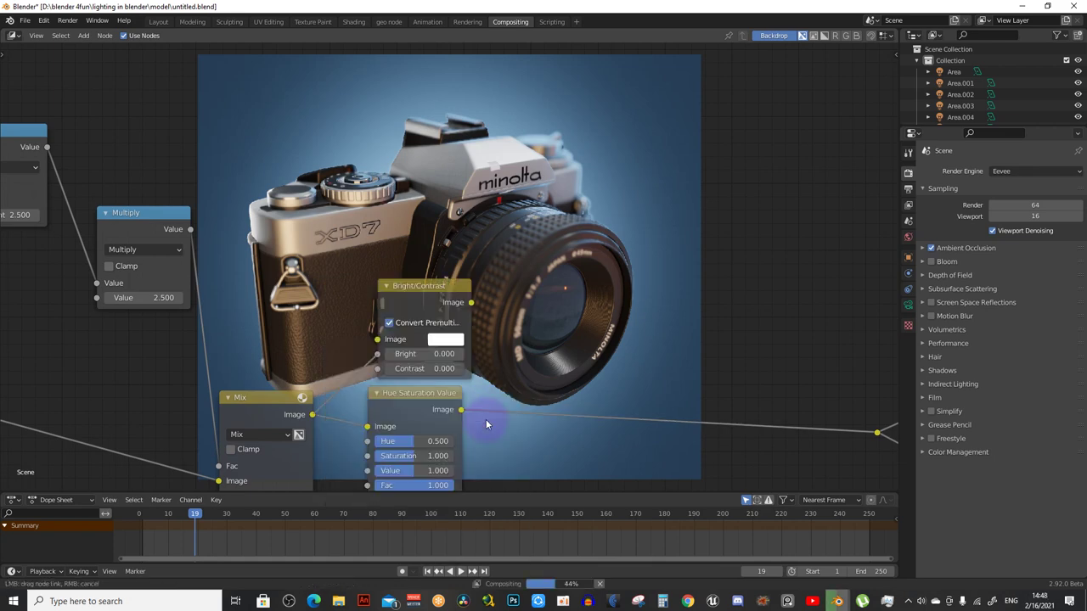
{"action": "middle_click_drag", "start_coordinate": [485, 420], "coordinate": [370, 358]}
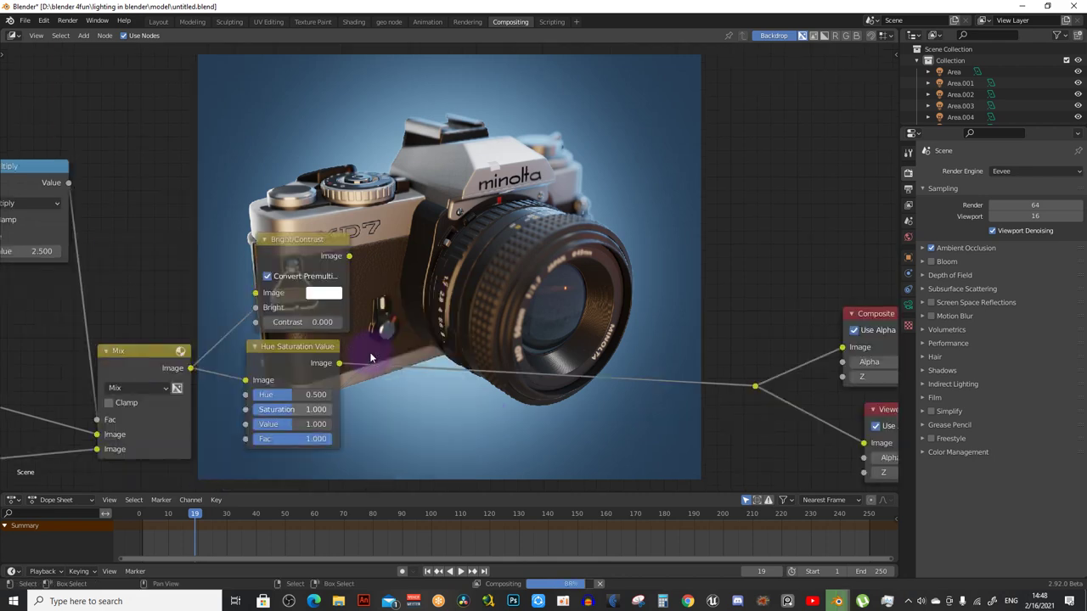
{"action": "middle_click_drag", "start_coordinate": [286, 312], "coordinate": [296, 331]}
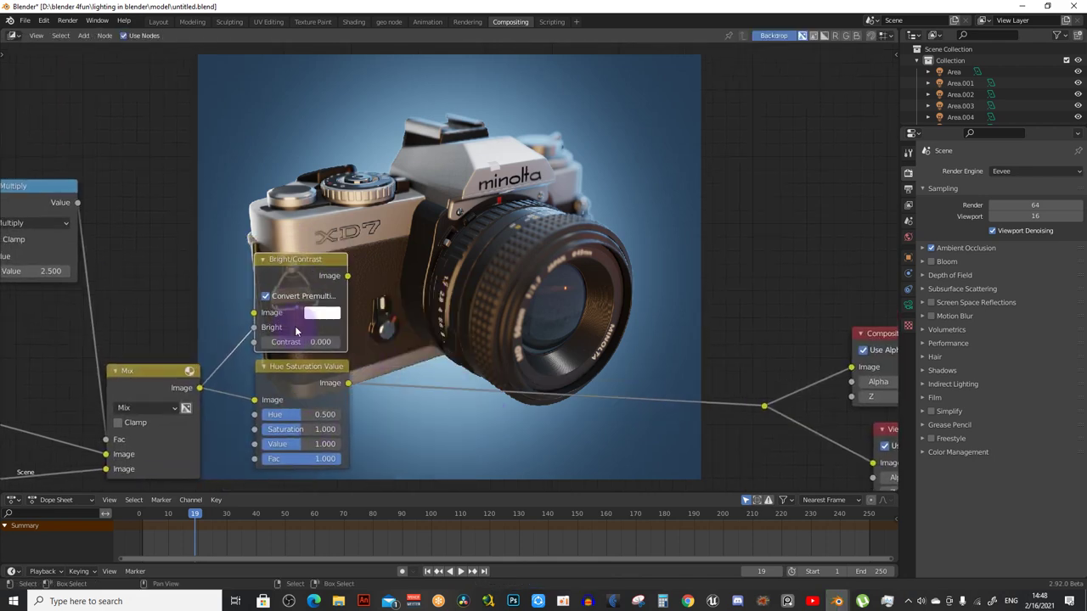
{"action": "scroll", "coordinate": [296, 331], "scroll_direction": "up", "scroll_amount": 2}
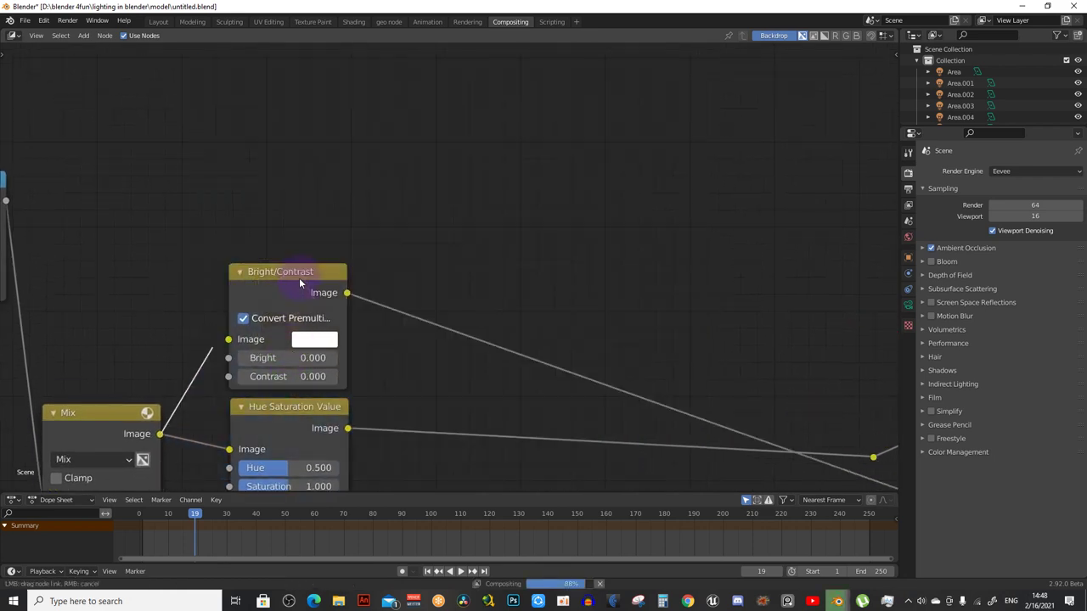
{"action": "scroll", "coordinate": [212, 341], "scroll_direction": "up", "scroll_amount": 2}
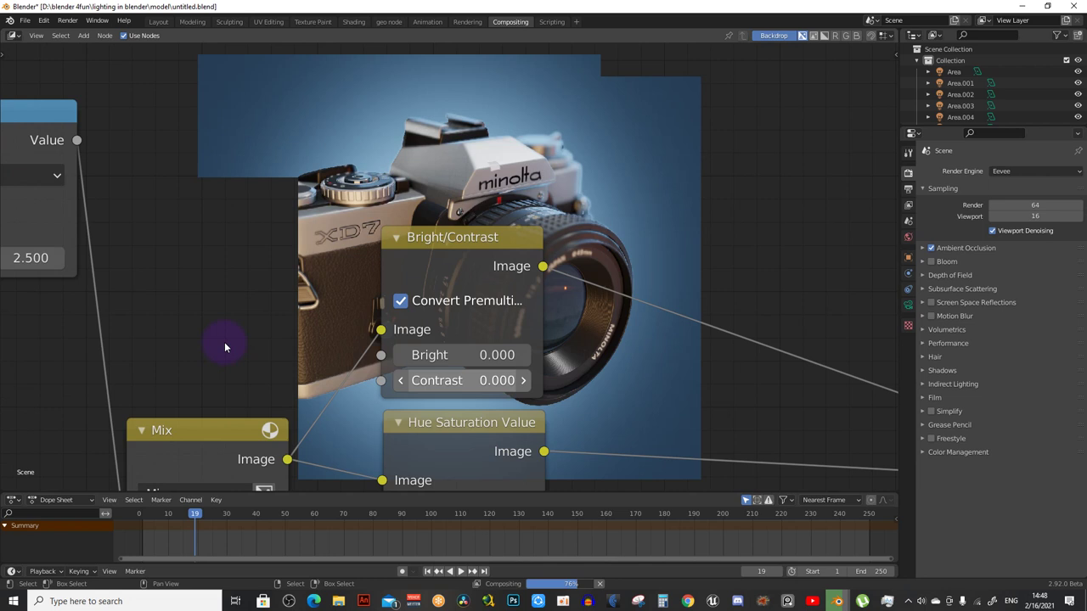
Try a Contrast value of 1 on the Bright/Contrast node
{"action": "middle_click_drag", "start_coordinate": [225, 347], "coordinate": [302, 351]}
{"action": "left_click", "coordinate": [533, 387]}
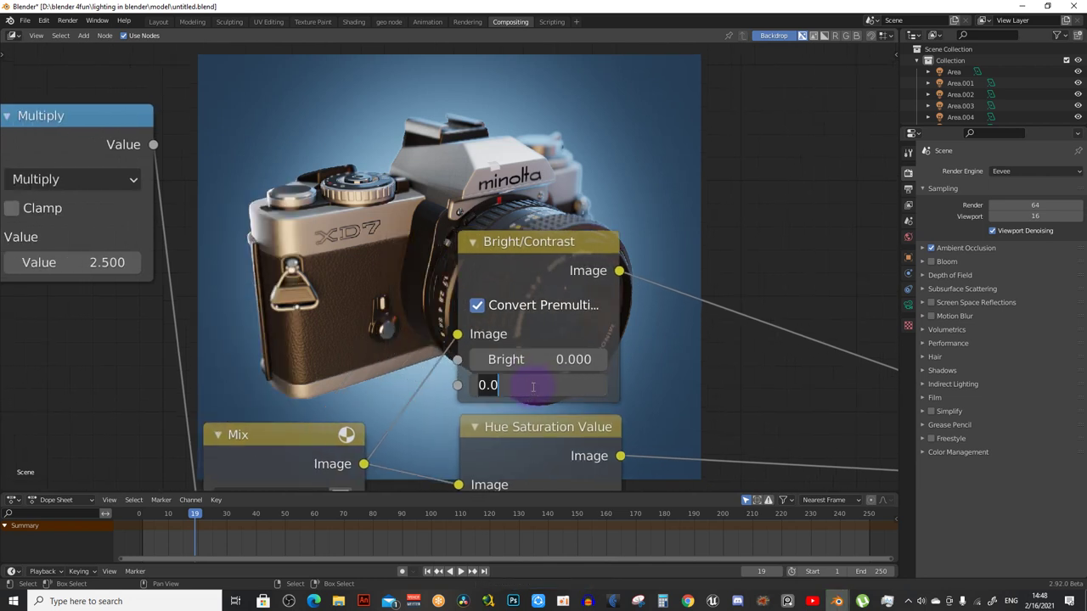
{"action": "type", "text": "1"}
{"action": "key", "text": "Return"}
{"action": "middle_click_drag", "start_coordinate": [714, 332], "coordinate": [737, 345]}
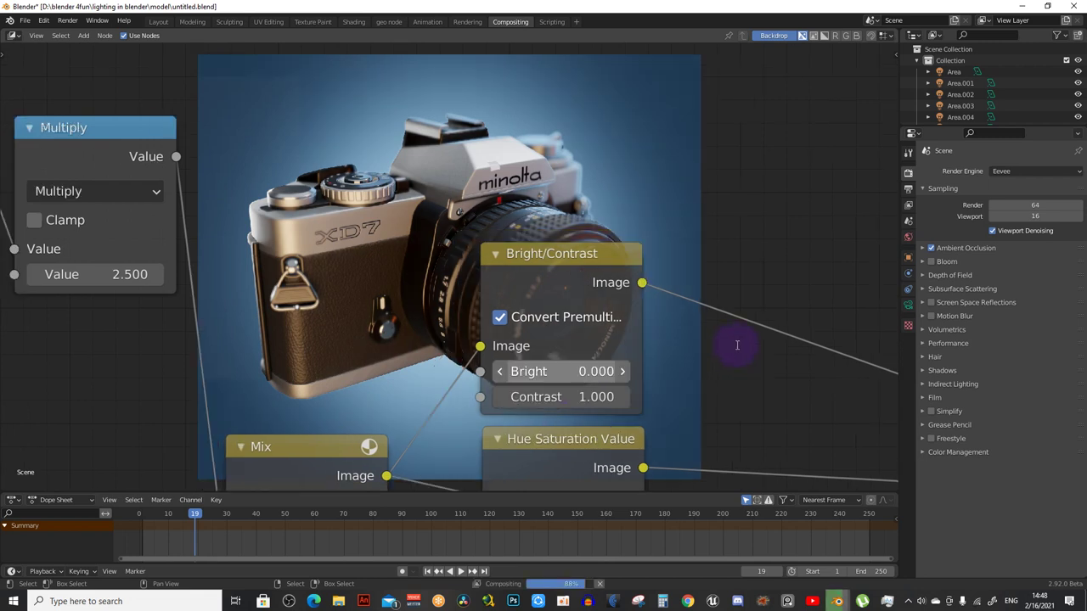
Reset Contrast to 0 and set Bright to 1
{"action": "left_click", "coordinate": [574, 397]}
{"action": "type", "text": "0"}
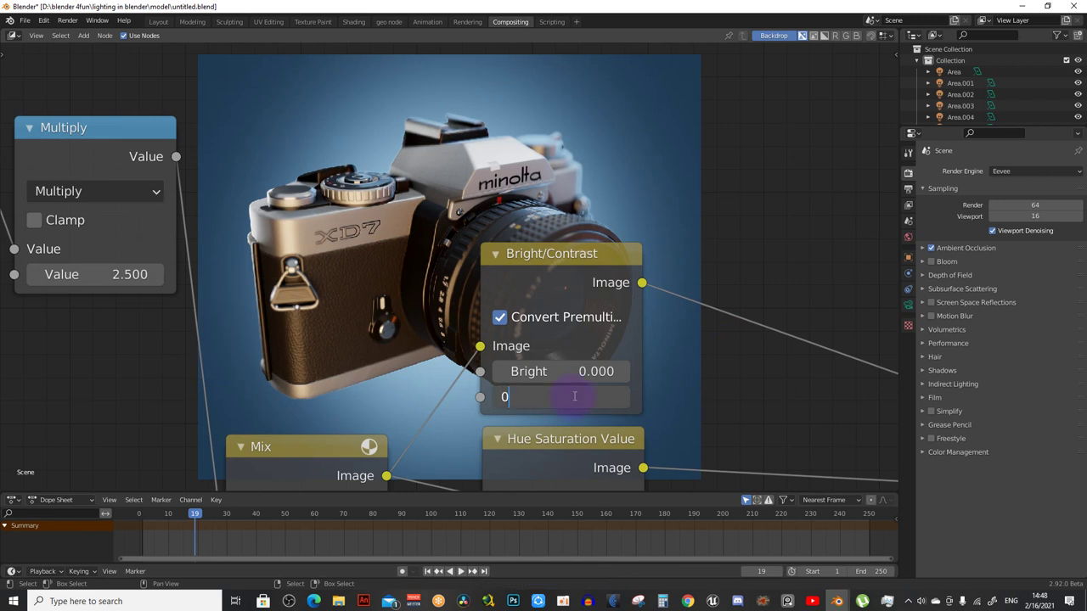
{"action": "key", "text": "Tab"}
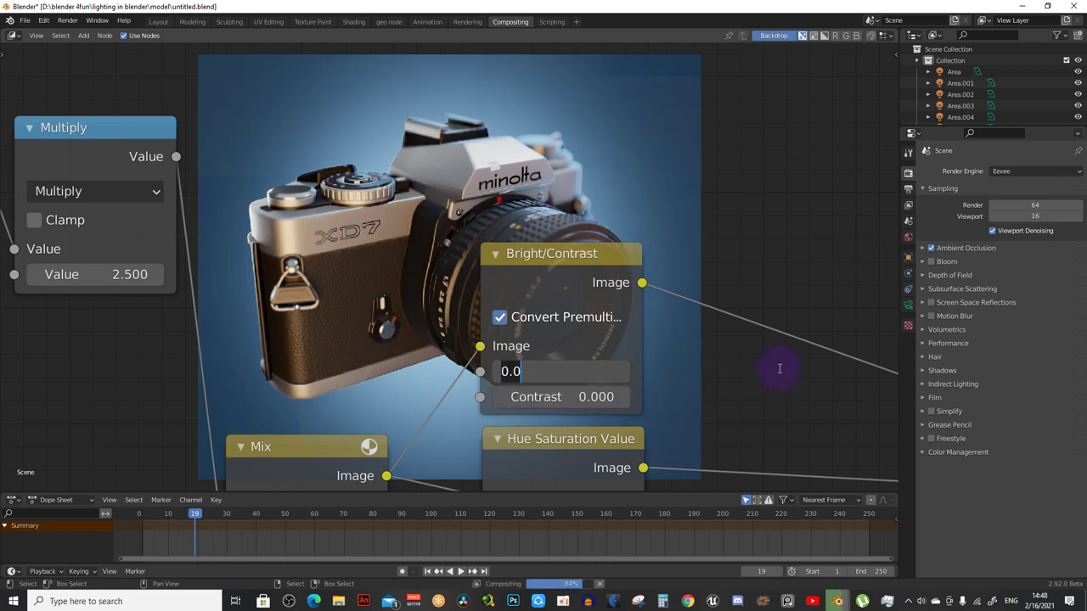
{"action": "type", "text": "1"}
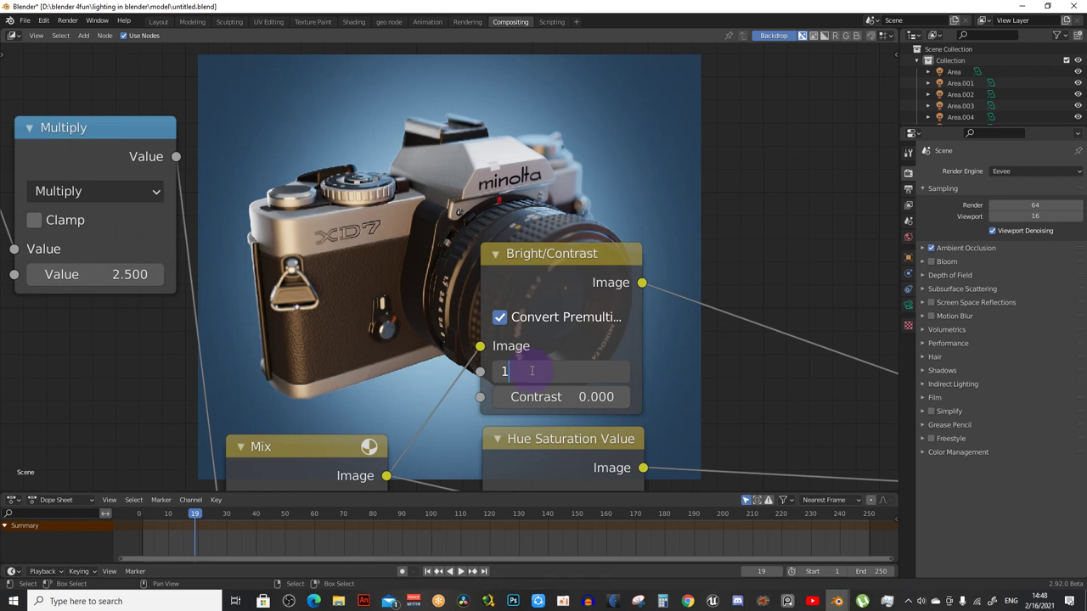
{"action": "key", "text": "Return"}
{"action": "middle_click_drag", "start_coordinate": [832, 341], "coordinate": [852, 374]}
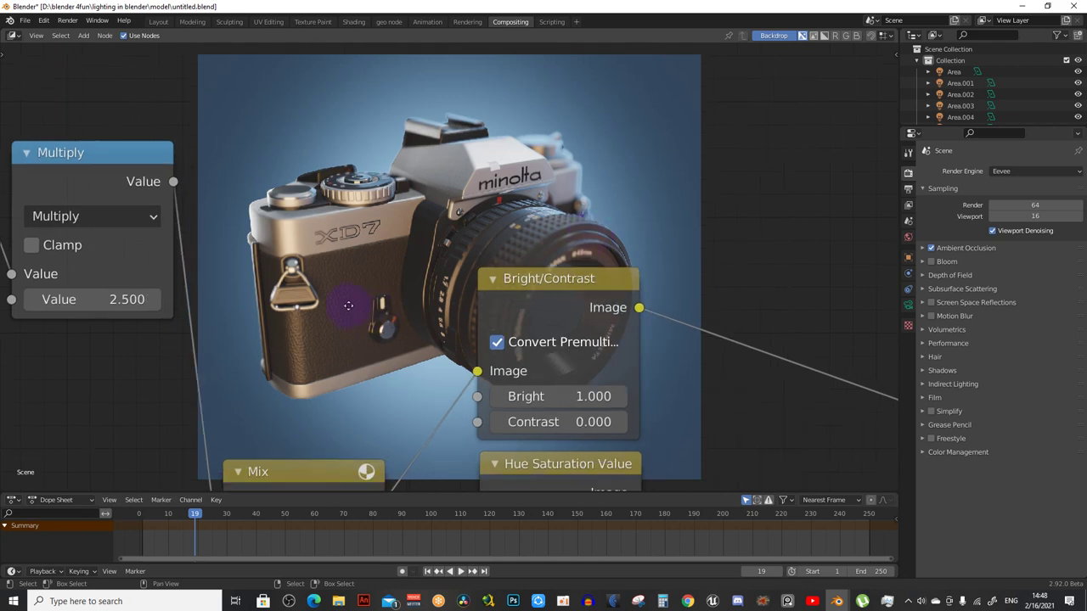
{"action": "scroll", "coordinate": [492, 272], "scroll_direction": "down", "scroll_amount": 3}
{"action": "scroll", "coordinate": [442, 318], "scroll_direction": "down", "scroll_amount": 3}
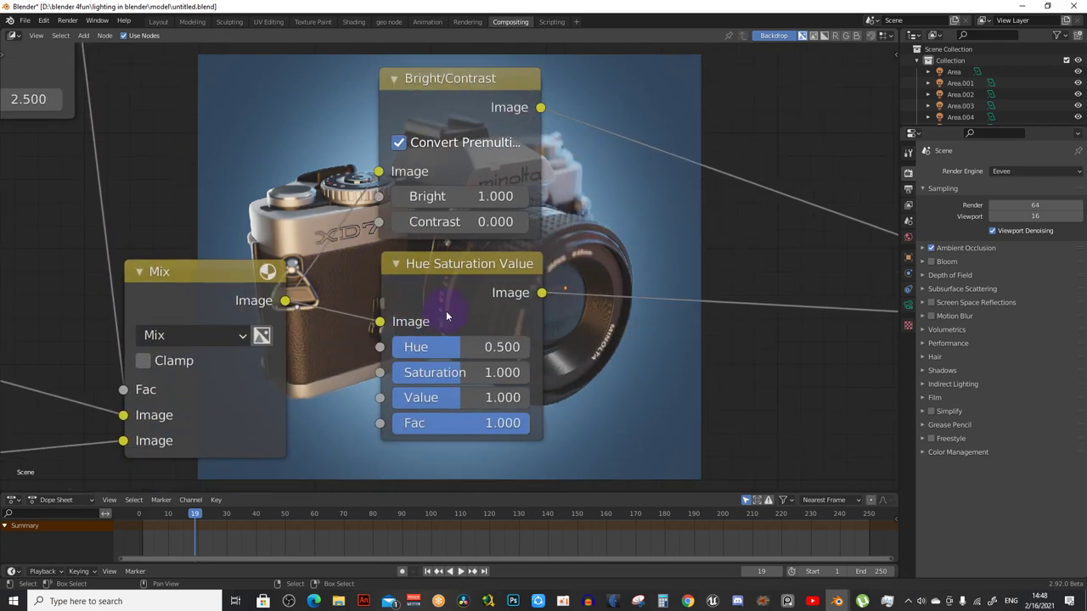
Set the Hue Saturation Value node's Value to 3, then settle on 1.5
{"action": "left_click", "coordinate": [456, 397]}
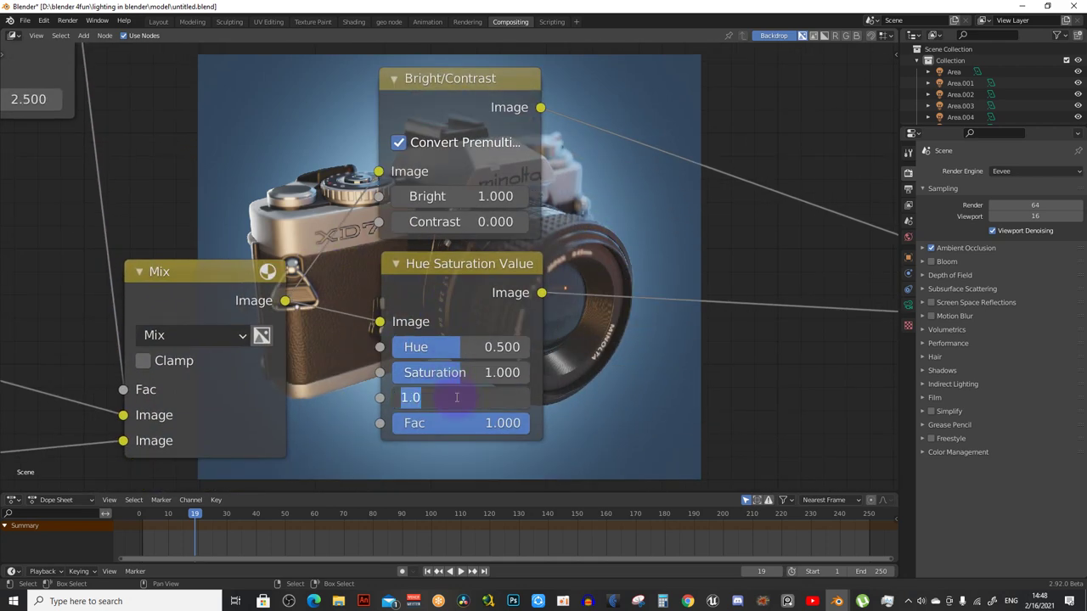
{"action": "type", "text": "3"}
{"action": "key", "text": "Return"}
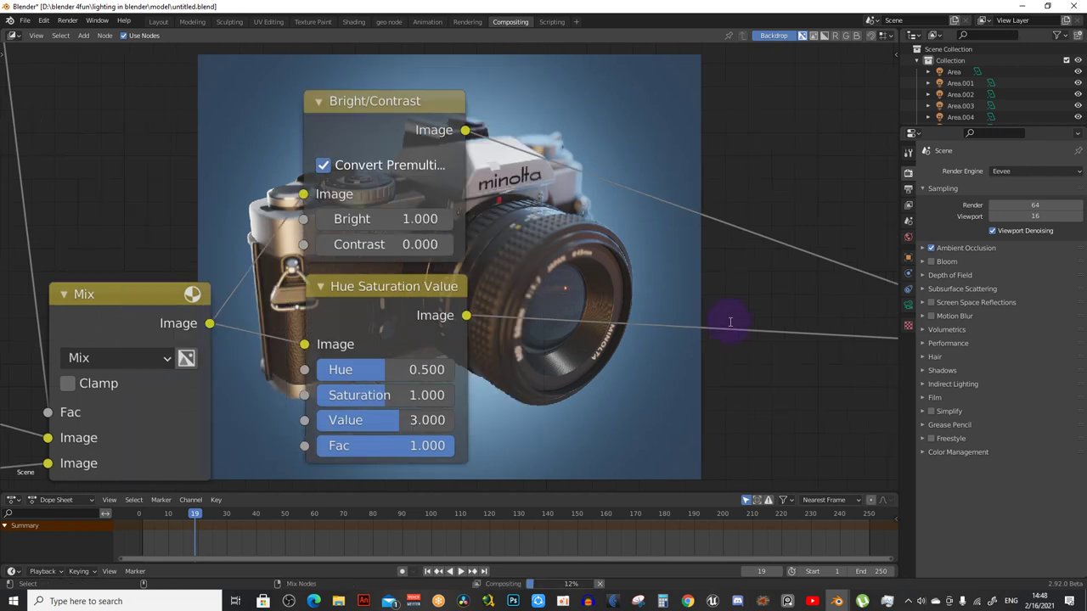
{"action": "middle_click_drag", "start_coordinate": [730, 321], "coordinate": [419, 313]}
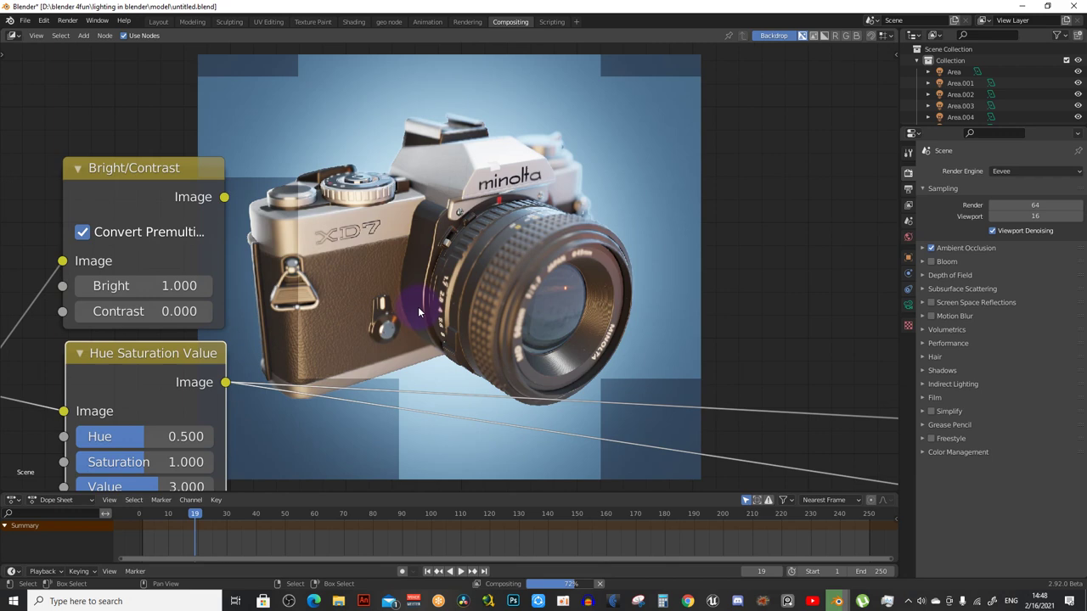
{"action": "middle_click_drag", "start_coordinate": [381, 383], "coordinate": [525, 271]}
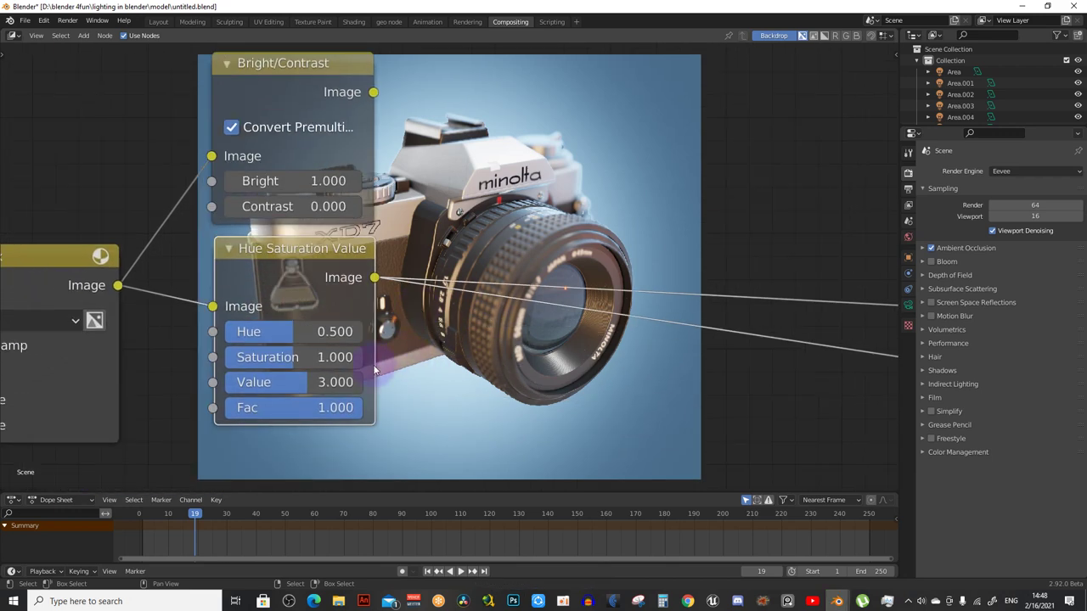
{"action": "left_click", "coordinate": [316, 384]}
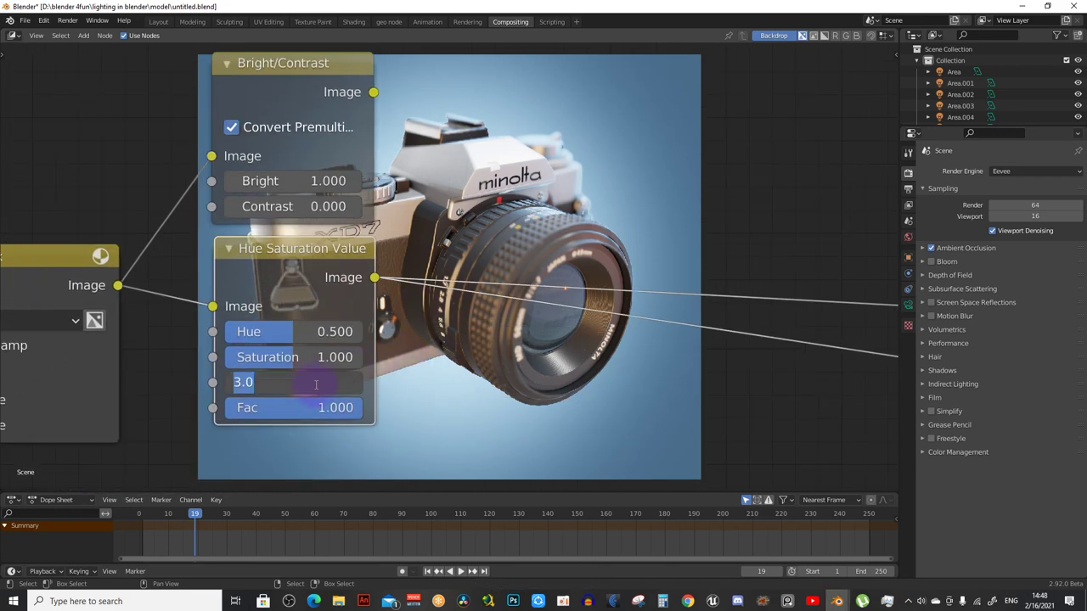
{"action": "type", "text": "1.5"}
{"action": "key", "text": "Return"}
{"action": "middle_click_drag", "start_coordinate": [694, 358], "coordinate": [671, 373]}
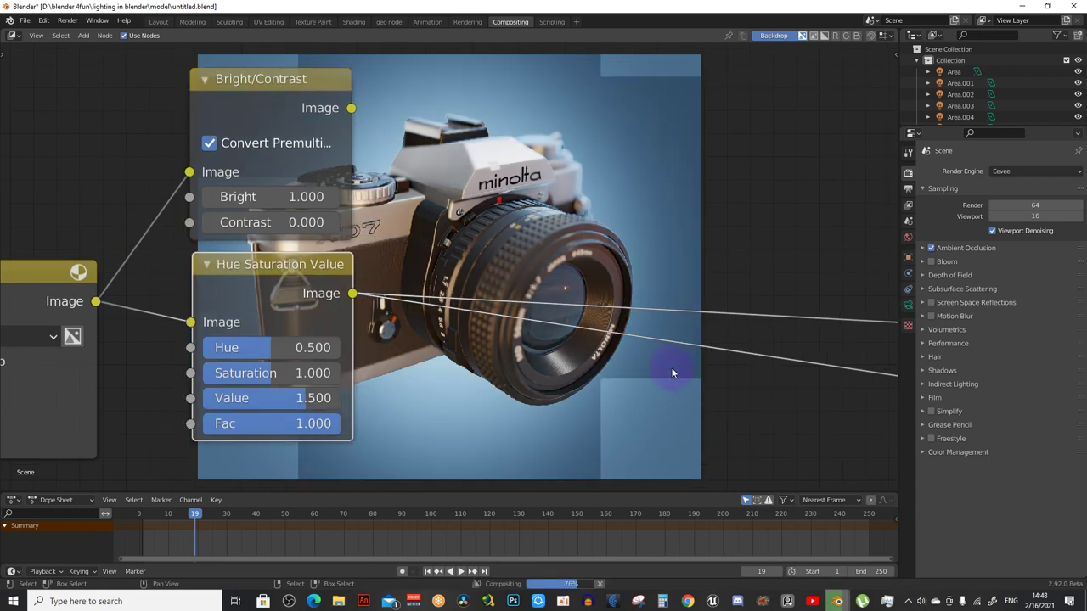
Compare previews of Hue Saturation Value and Bright/Contrast, then detach Bright/Contrast from its links
{"action": "key", "text": "m"}
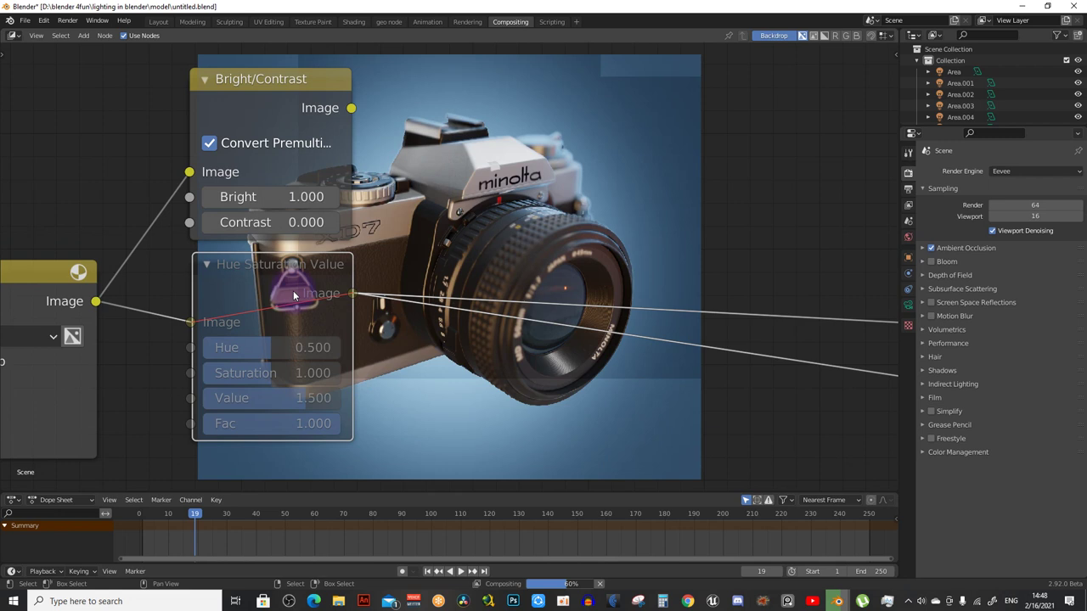
{"action": "key", "text": "m"}
{"action": "middle_click_drag", "start_coordinate": [317, 275], "coordinate": [293, 294]}
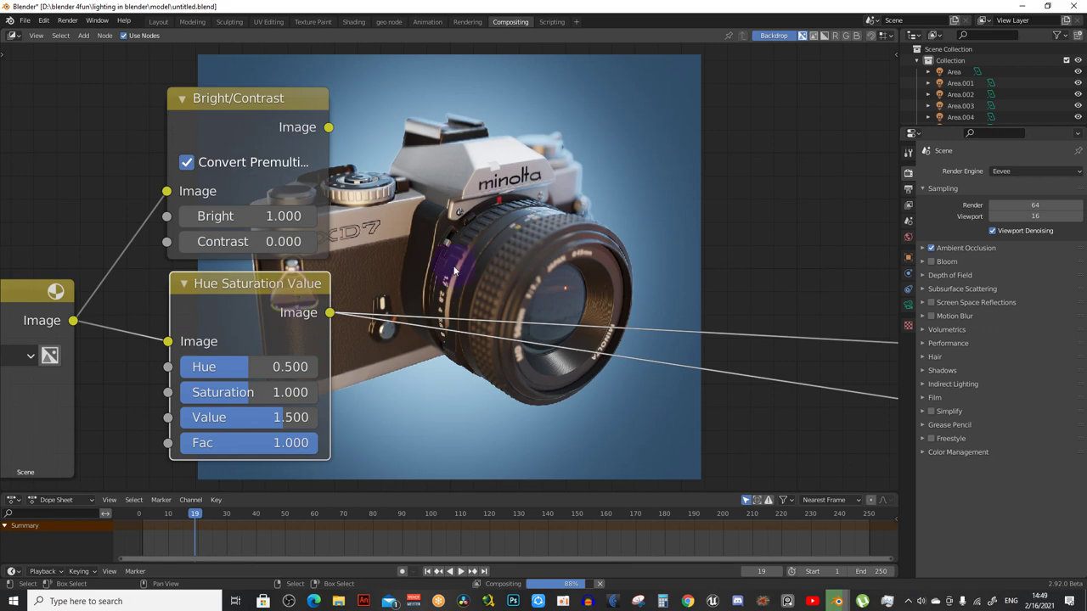
{"action": "scroll", "coordinate": [305, 280], "scroll_direction": "down", "scroll_amount": 2}
{"action": "left_click", "coordinate": [305, 194], "text": "ctrl+shift"}
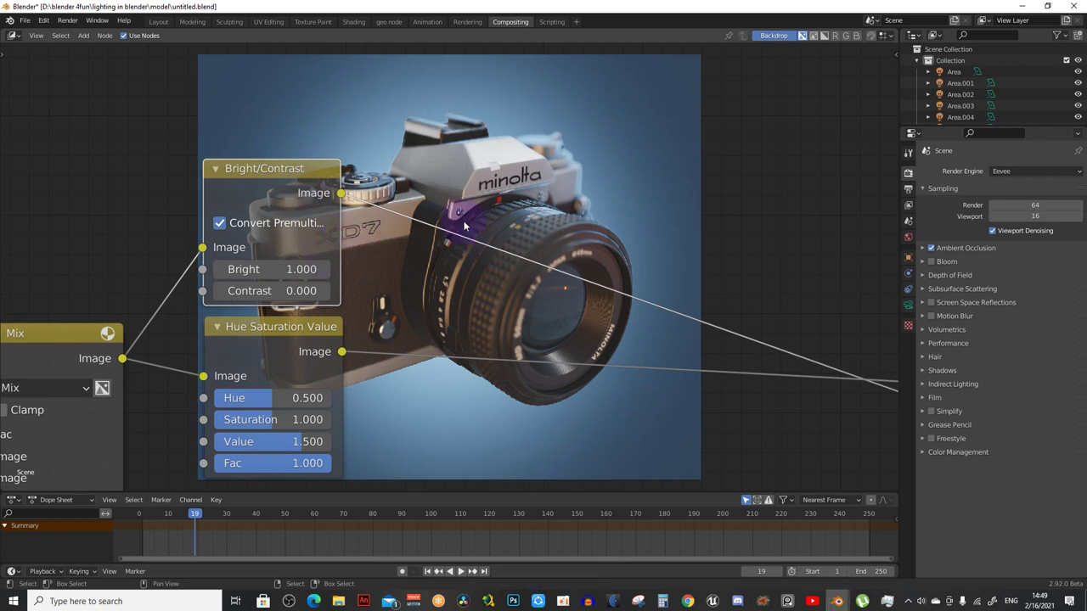
{"action": "left_click", "coordinate": [298, 334], "text": "ctrl+shift"}
{"action": "scroll", "coordinate": [300, 339], "scroll_direction": "down", "scroll_amount": 1}
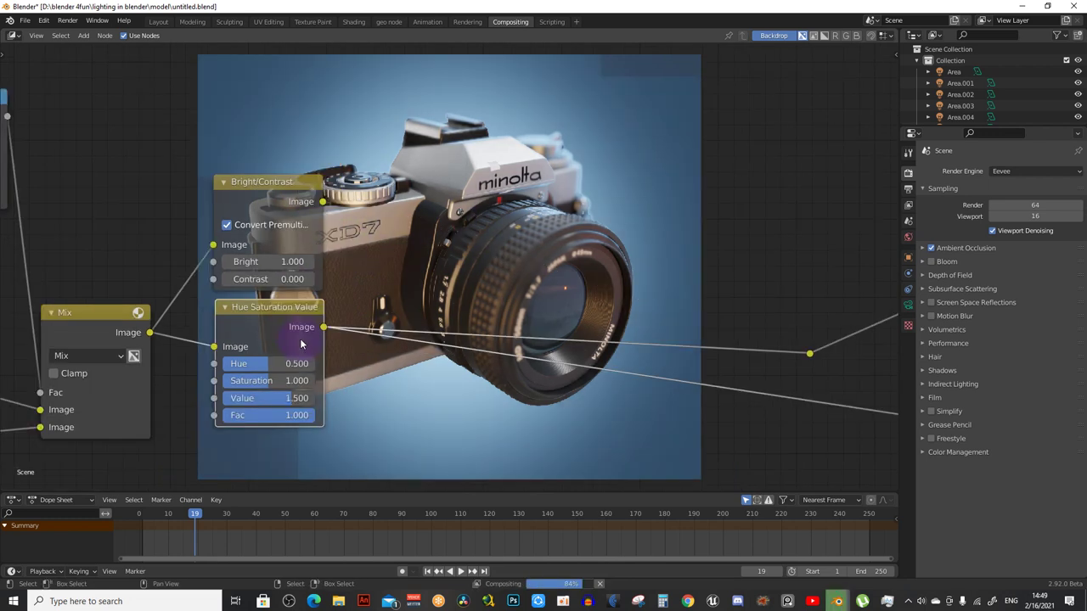
{"action": "left_click", "coordinate": [289, 188], "text": "ctrl+shift"}
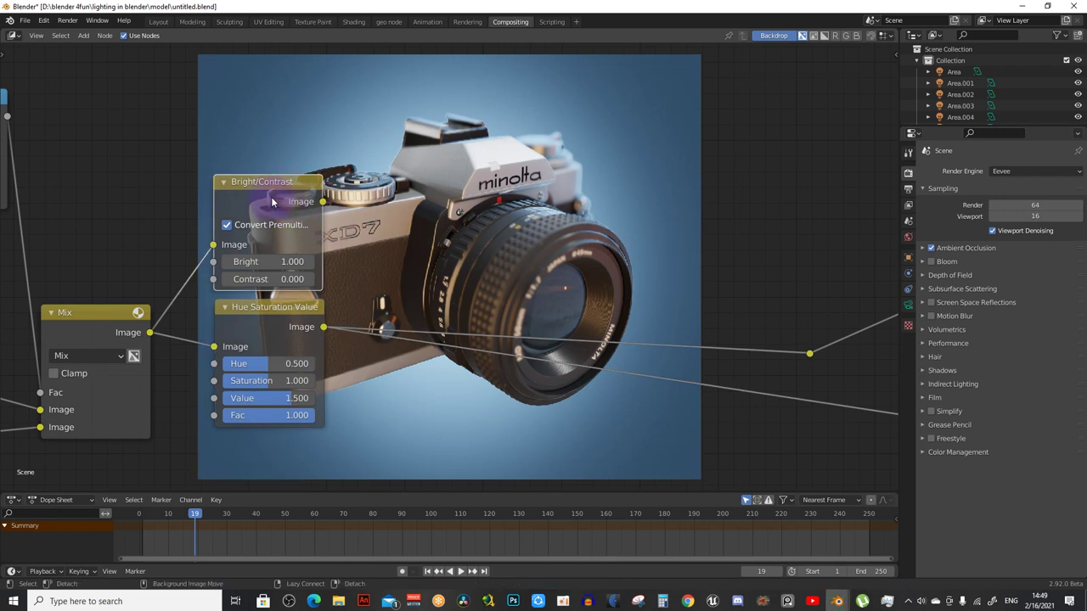
{"action": "left_click_drag", "start_coordinate": [271, 196], "coordinate": [640, 76], "text": "alt"}
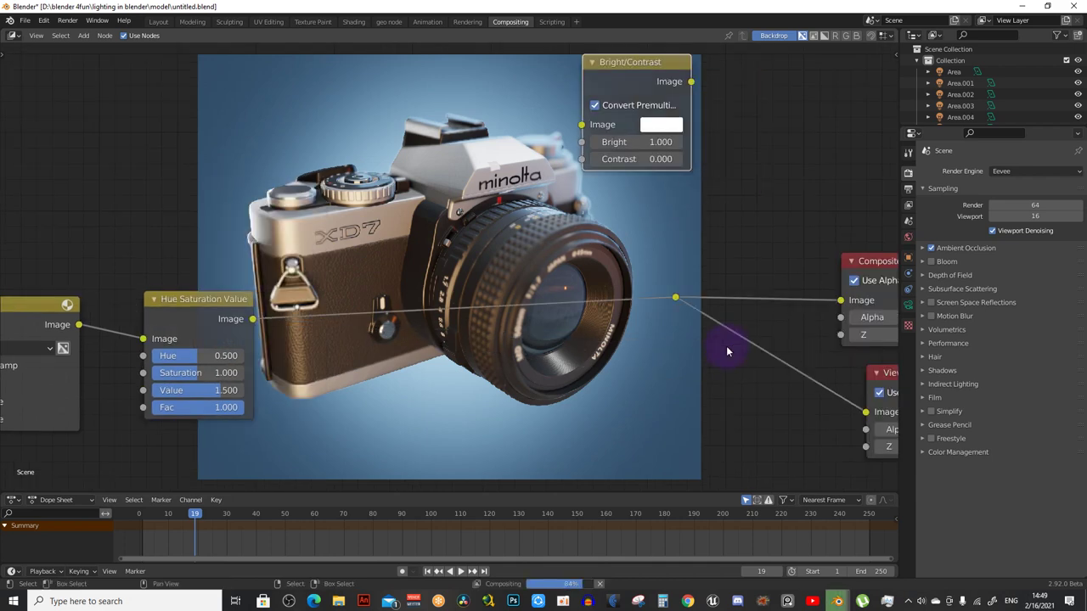
Insert Bright/Contrast between Hue Saturation Value and Composite, with Bright 0 and Contrast 1.5
{"action": "left_click_drag", "start_coordinate": [628, 62], "coordinate": [366, 255]}
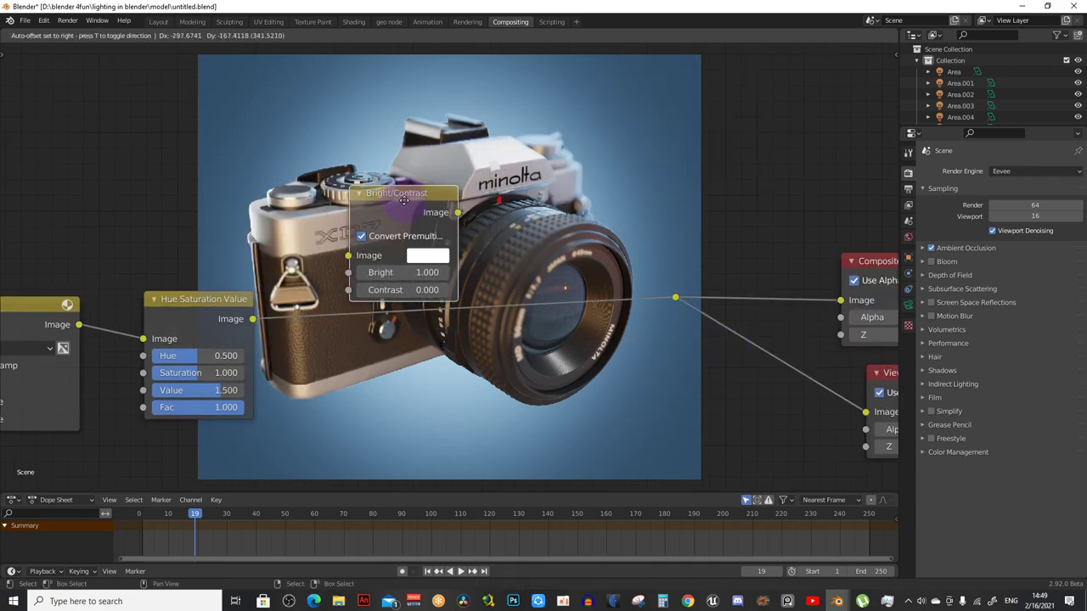
{"action": "scroll", "coordinate": [366, 254], "scroll_direction": "up", "scroll_amount": 3}
{"action": "type", "text": "0"}
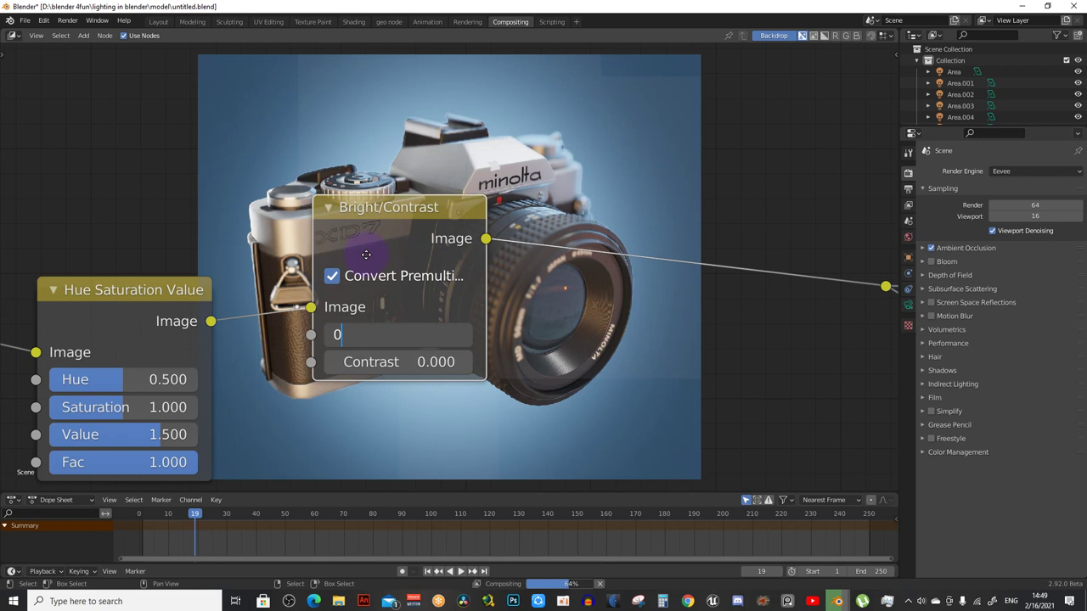
{"action": "key", "text": "Return"}
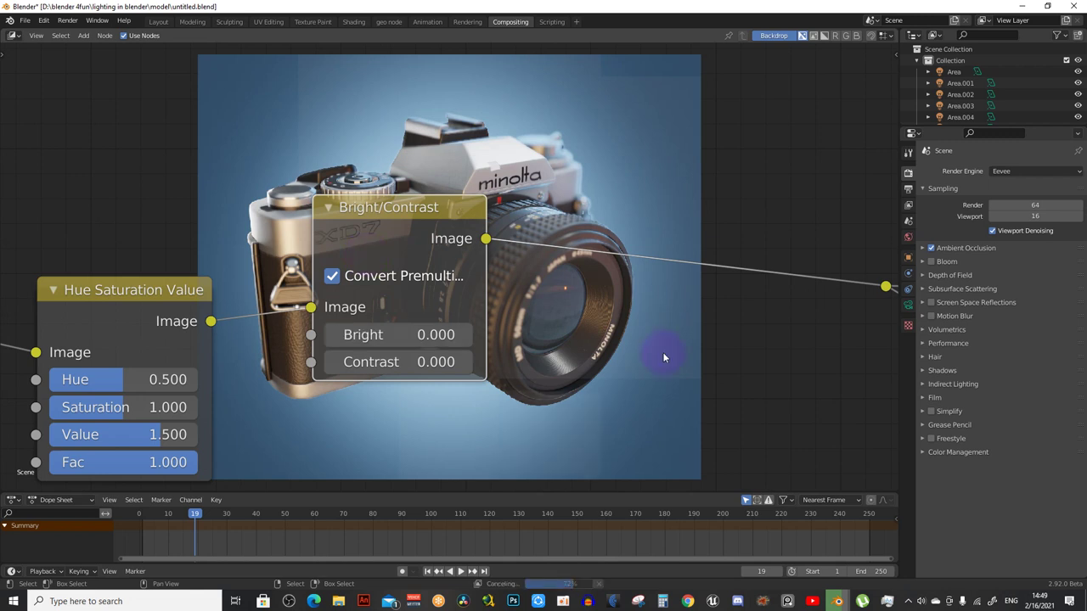
{"action": "left_click_drag", "start_coordinate": [399, 361], "coordinate": [441, 362]}
{"action": "middle_click_drag", "start_coordinate": [615, 176], "coordinate": [519, 231]}
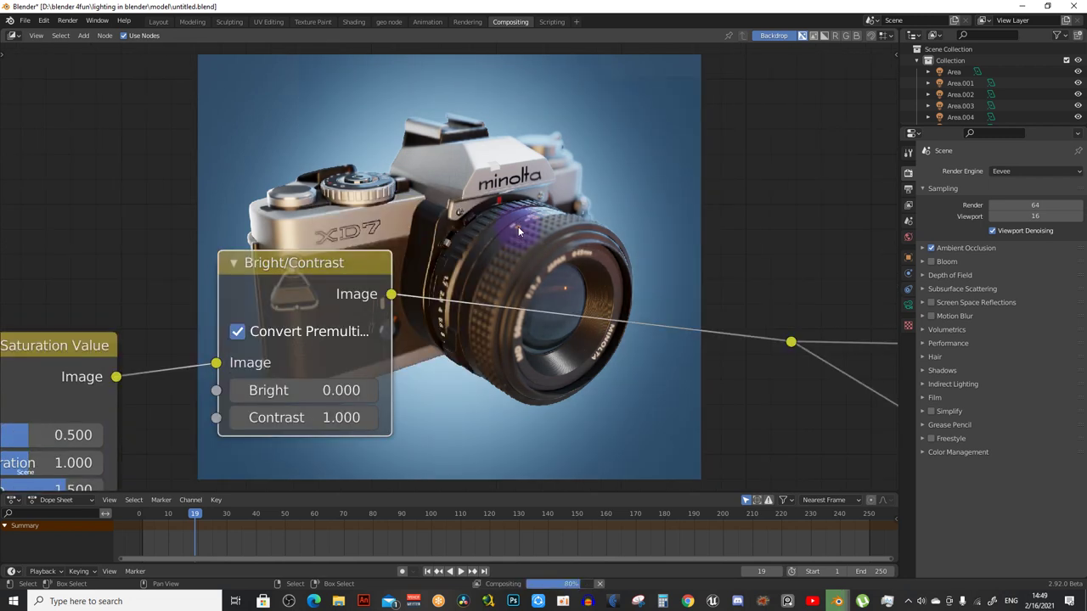
{"action": "left_click", "coordinate": [300, 421]}
{"action": "type", "text": ".5"}
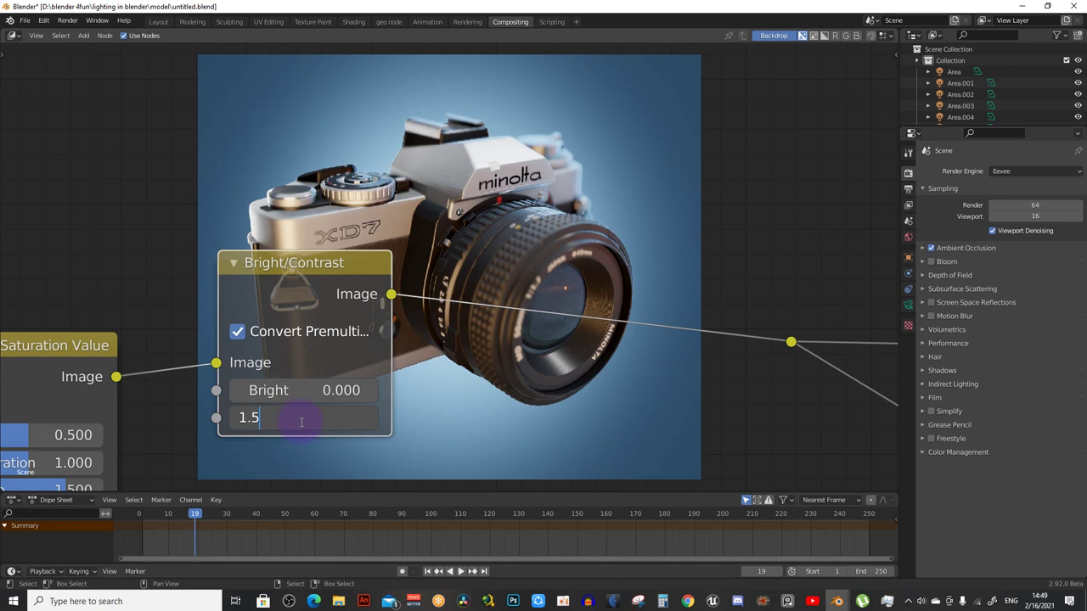
{"action": "key", "text": "Return"}
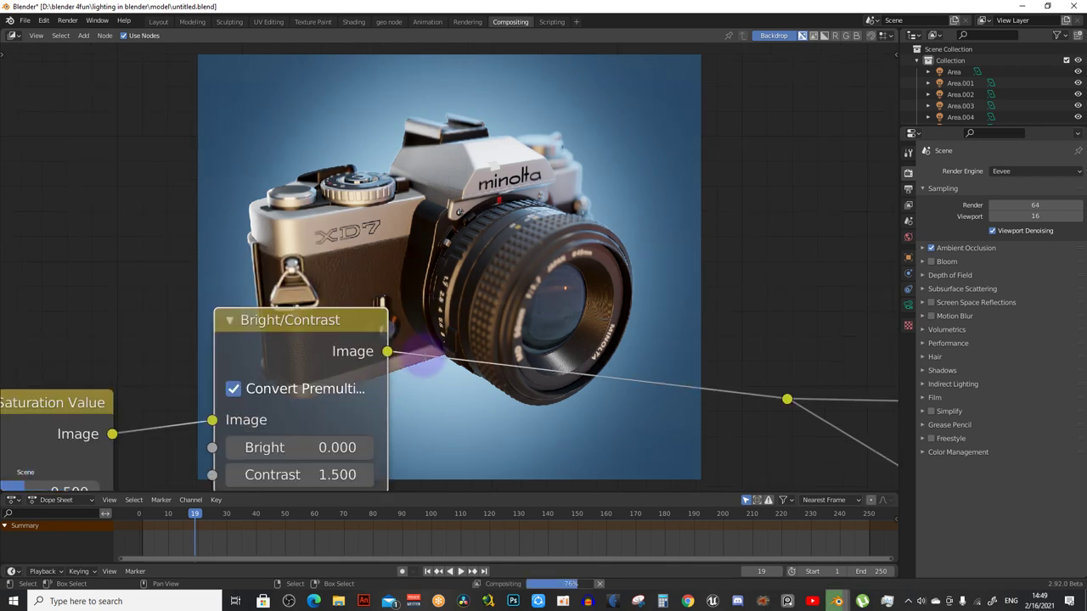
Compare the result with Bright/Contrast bypassed, then move Composite and Viewer right
{"action": "scroll", "coordinate": [417, 381], "scroll_direction": "down", "scroll_amount": 2}
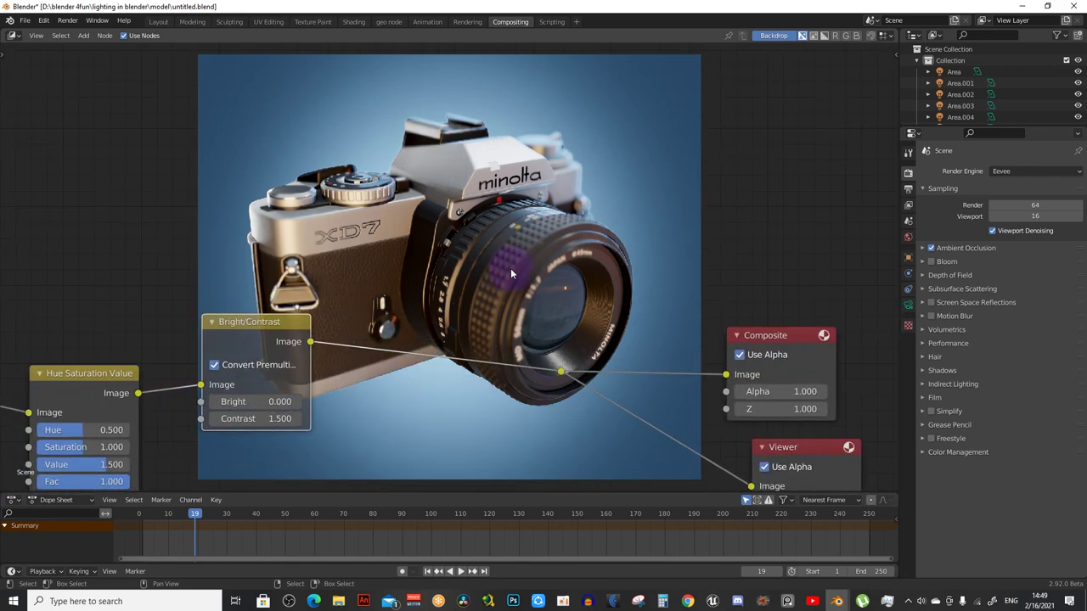
{"action": "middle_click_drag", "start_coordinate": [271, 322], "coordinate": [306, 326]}
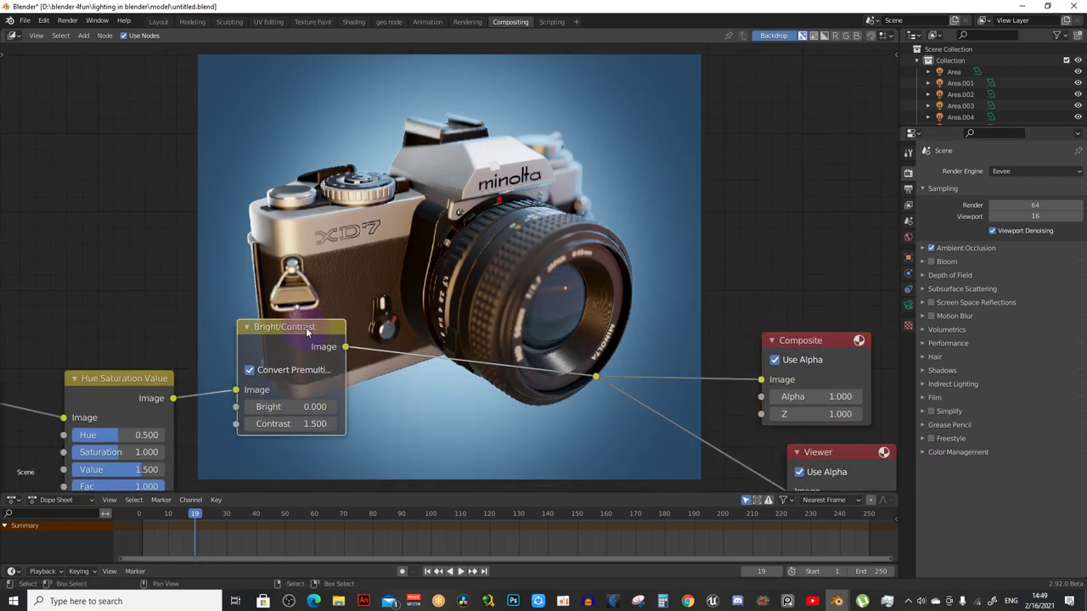
{"action": "key", "text": "m"}
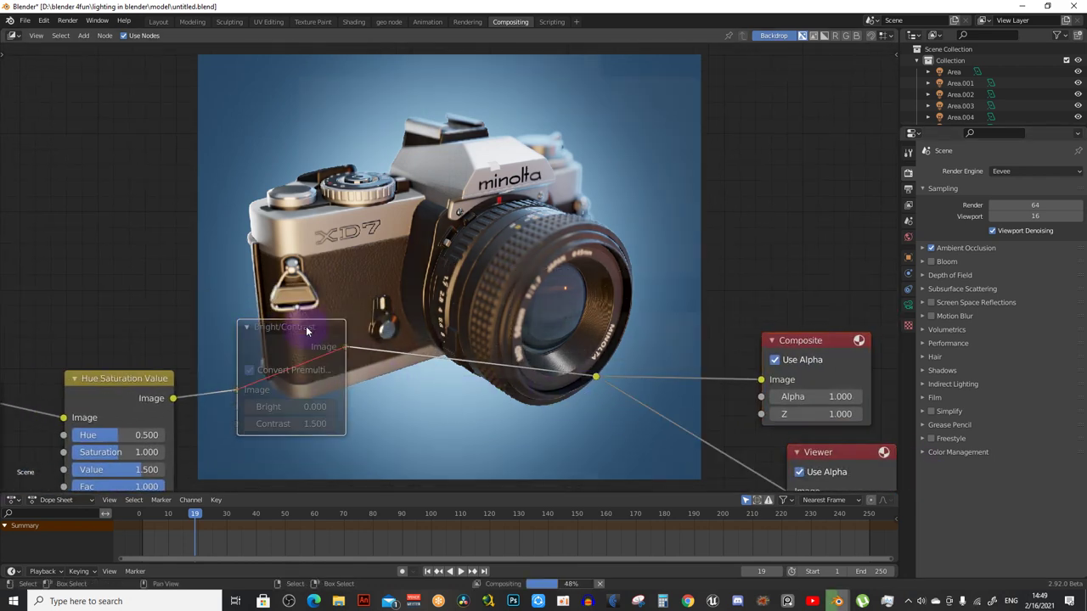
{"action": "key", "text": "ctrl+z"}
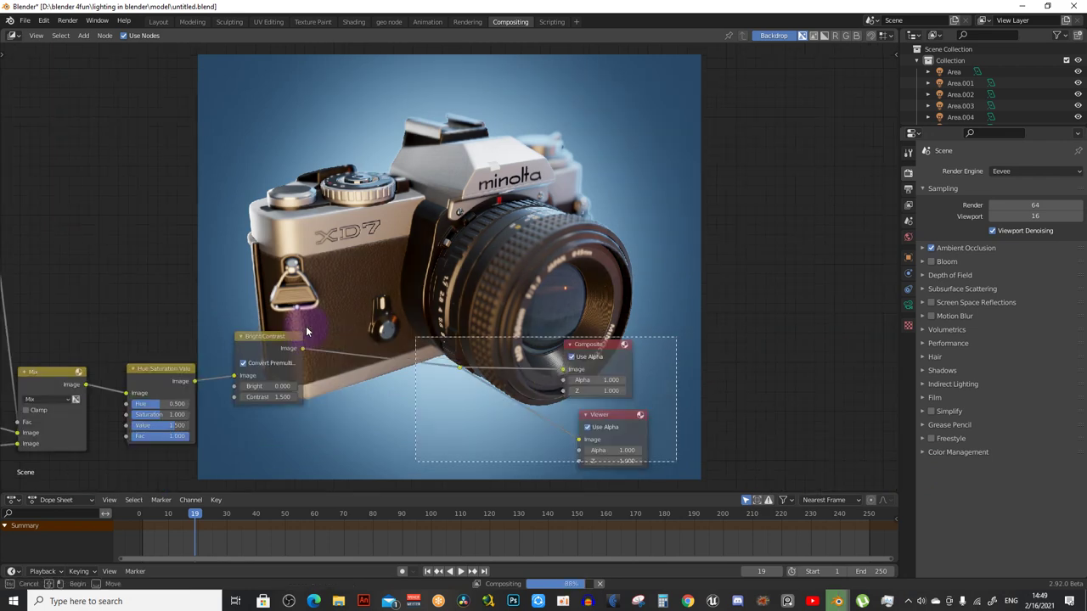
{"action": "mouse_move", "coordinate": [619, 436]}
{"action": "left_mouse_down"}
{"action": "mouse_move", "coordinate": [646, 412]}
{"action": "mouse_move", "coordinate": [729, 426]}
{"action": "left_mouse_up"}
{"action": "left_click", "coordinate": [438, 398]}
Add a ColorRamp node and tint its dark stop a deep red
{"action": "key", "text": "shift+a"}
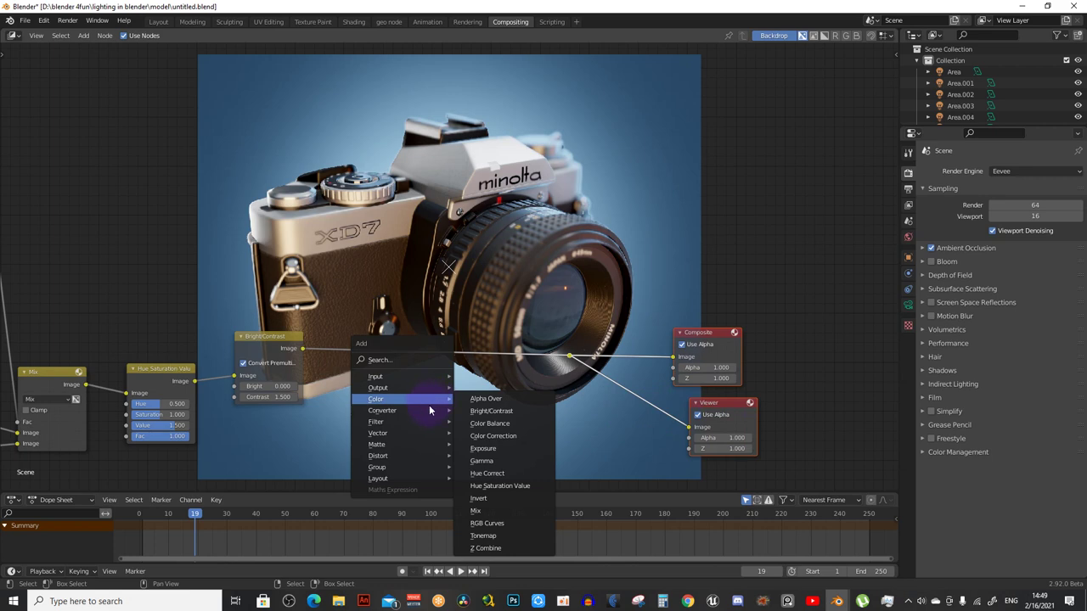
{"action": "mouse_move", "coordinate": [399, 409]}
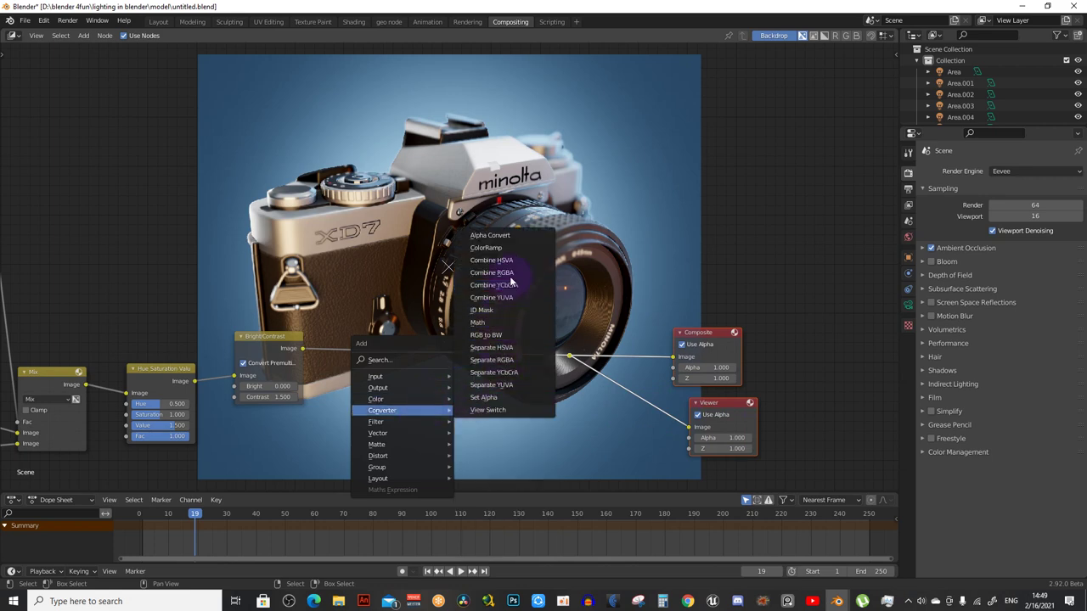
{"action": "left_click", "coordinate": [521, 247]}
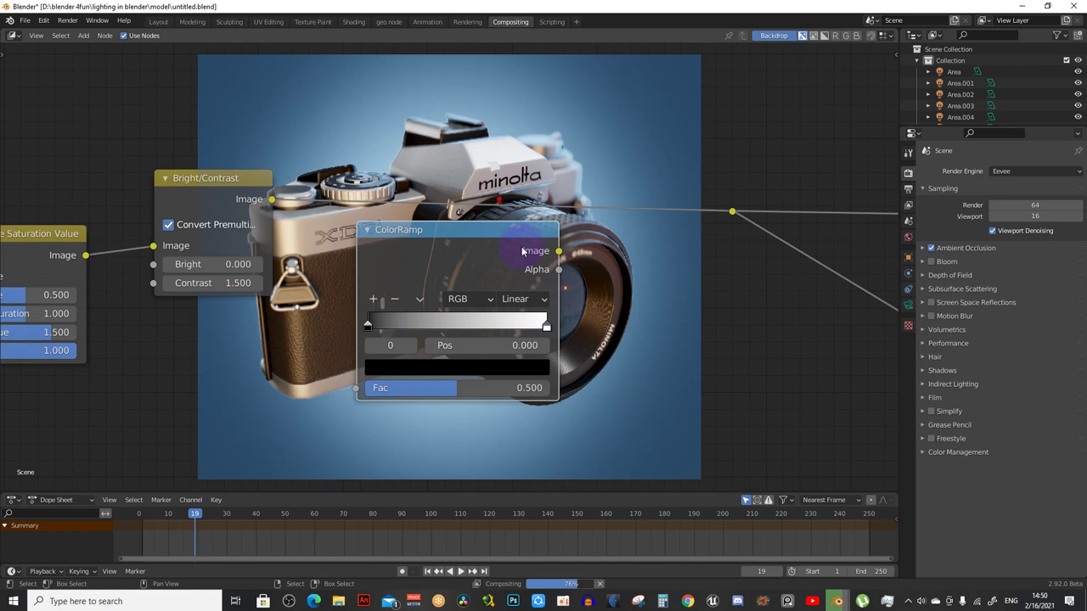
{"action": "left_click", "coordinate": [407, 366]}
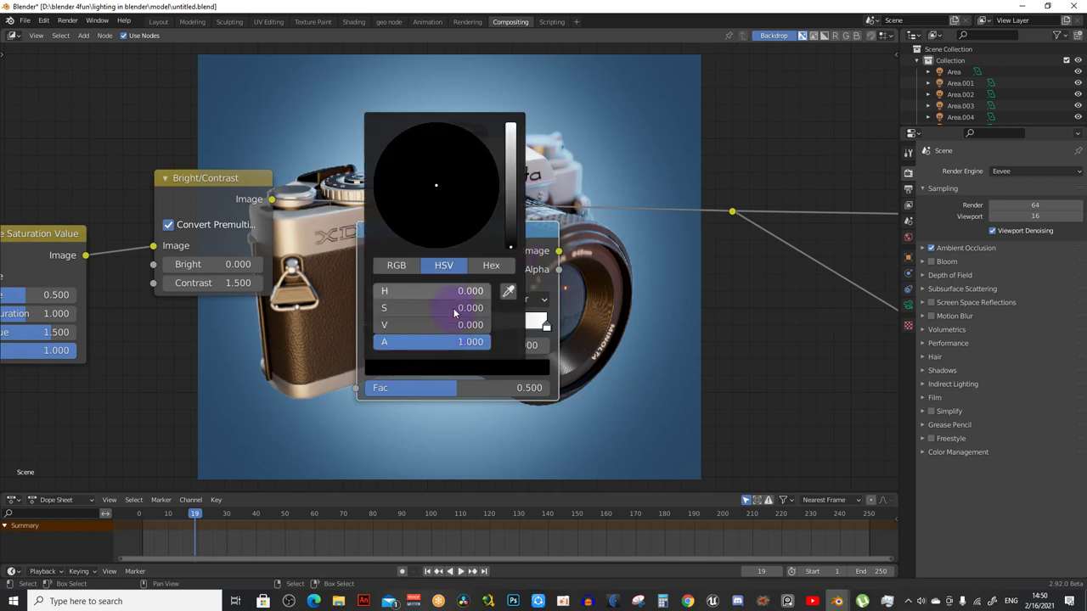
{"action": "scroll", "coordinate": [460, 235], "scroll_direction": "up", "scroll_amount": 1}
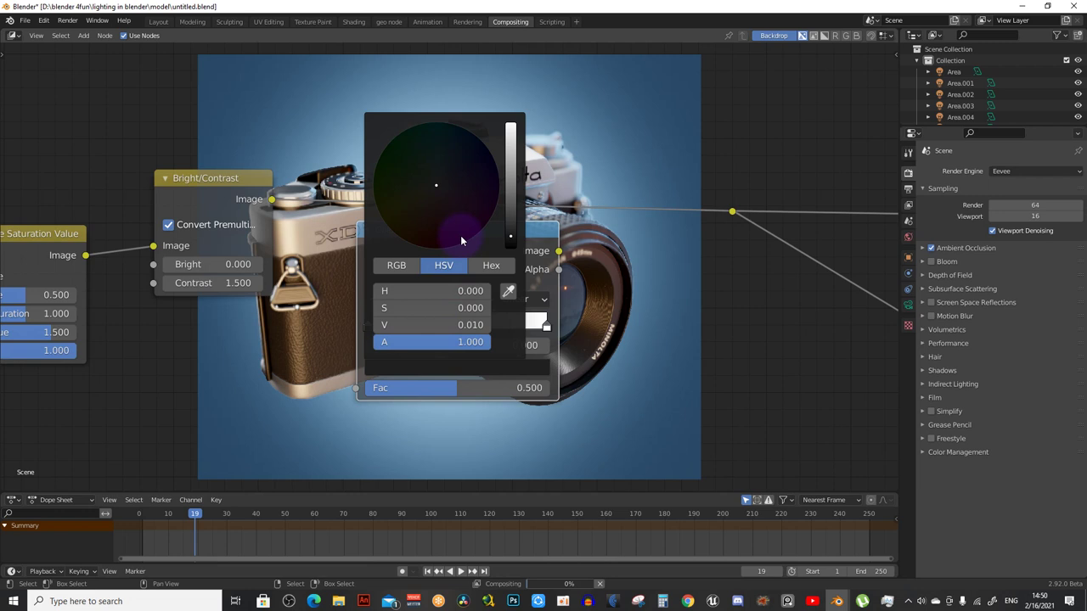
{"action": "scroll", "coordinate": [461, 235], "scroll_direction": "up", "scroll_amount": 1}
{"action": "left_click_drag", "start_coordinate": [460, 235], "coordinate": [433, 224]}
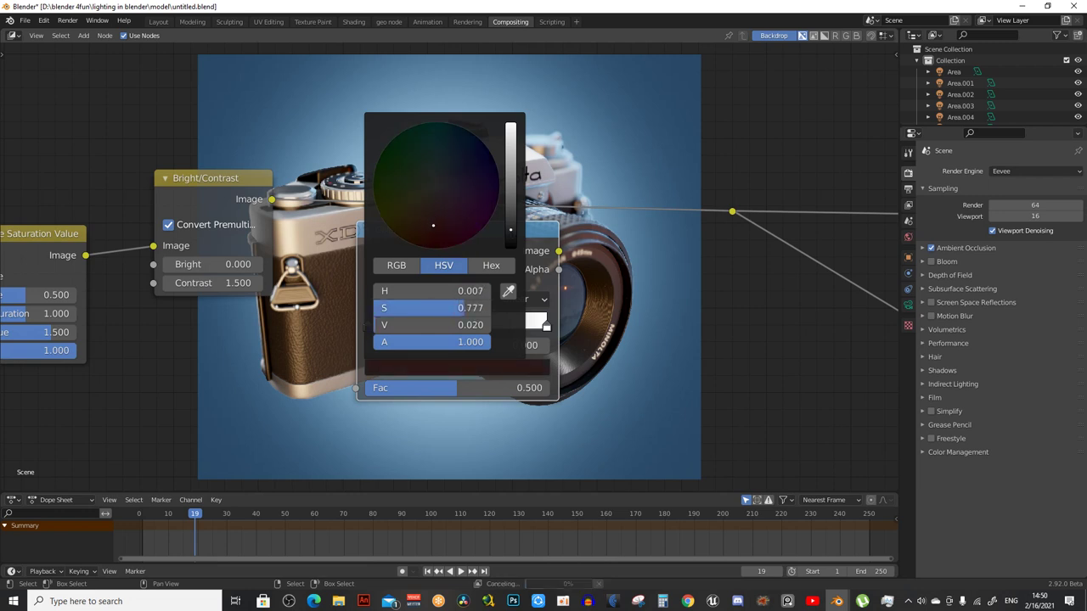
{"action": "left_click_drag", "start_coordinate": [433, 225], "coordinate": [442, 235]}
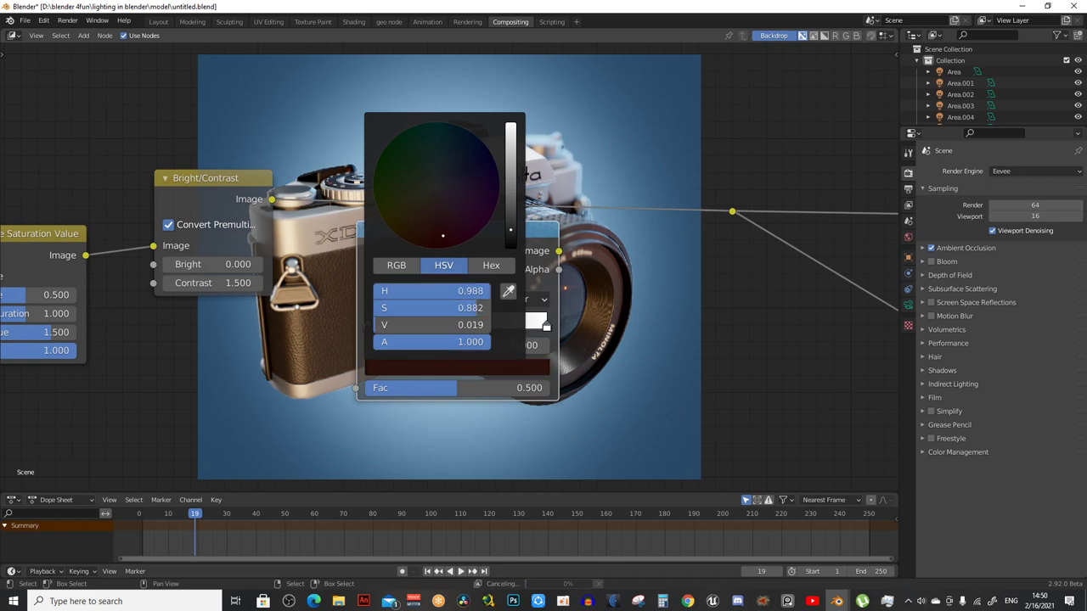
{"action": "mouse_move", "coordinate": [443, 235]}
{"action": "left_mouse_down"}
{"action": "mouse_move", "coordinate": [612, 276]}
{"action": "mouse_move", "coordinate": [449, 232]}
{"action": "left_mouse_up"}
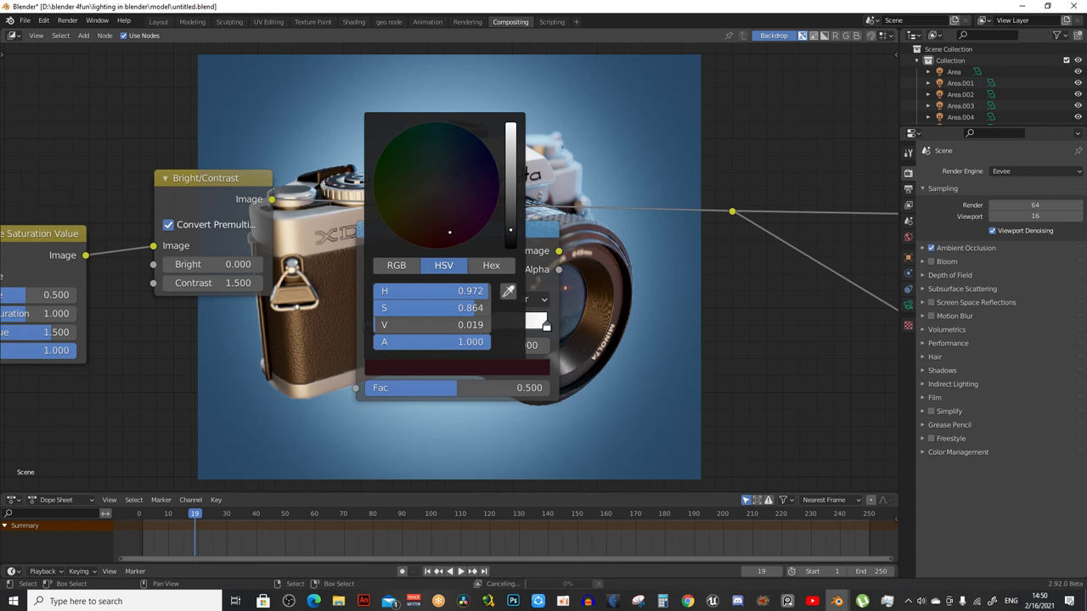
{"action": "scroll", "coordinate": [450, 232], "scroll_direction": "up", "scroll_amount": 1}
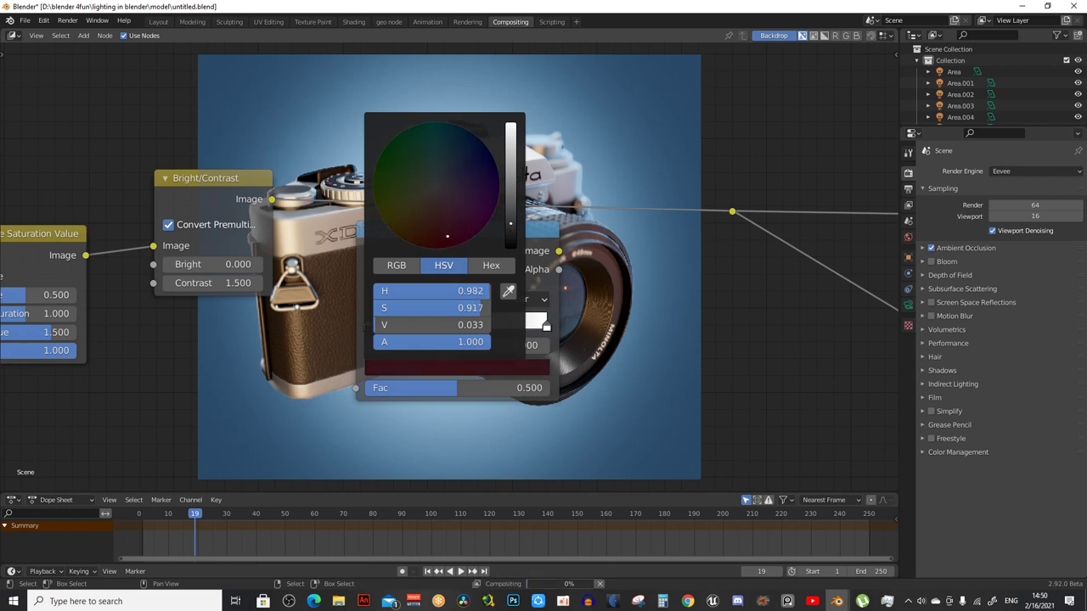
{"action": "left_click_drag", "start_coordinate": [447, 236], "coordinate": [450, 237]}
Make the light stop warm orange and wire Bright/Contrast into Fac, the ramp into the output
{"action": "left_click", "coordinate": [457, 367]}
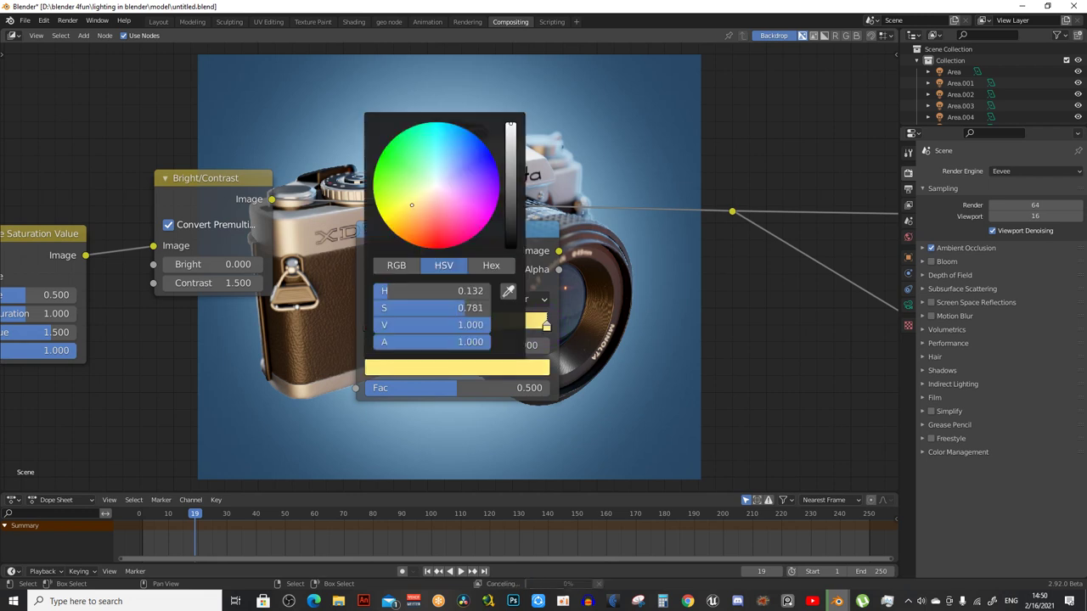
{"action": "left_click_drag", "start_coordinate": [411, 219], "coordinate": [409, 222]}
{"action": "middle_click_drag", "start_coordinate": [387, 196], "coordinate": [410, 223]}
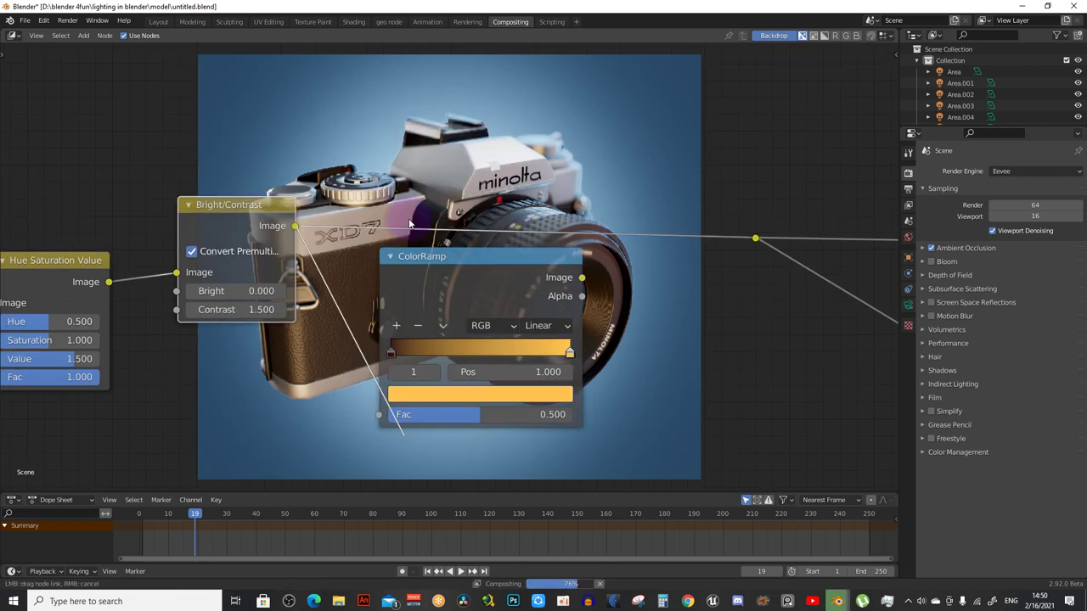
{"action": "left_click_drag", "start_coordinate": [402, 432], "coordinate": [379, 415]}
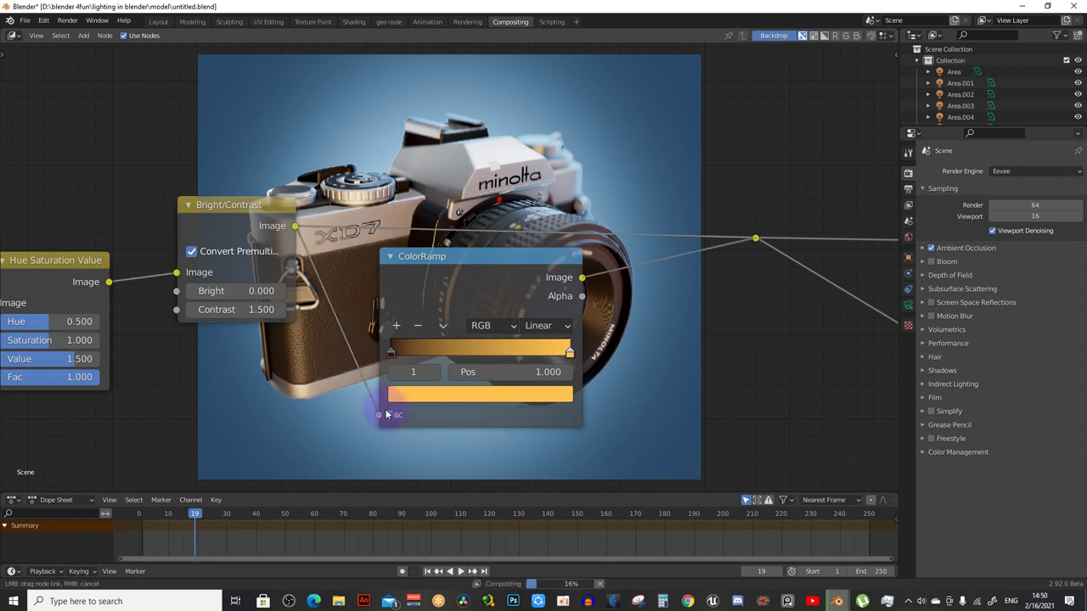
{"action": "left_click_drag", "start_coordinate": [581, 277], "coordinate": [752, 239]}
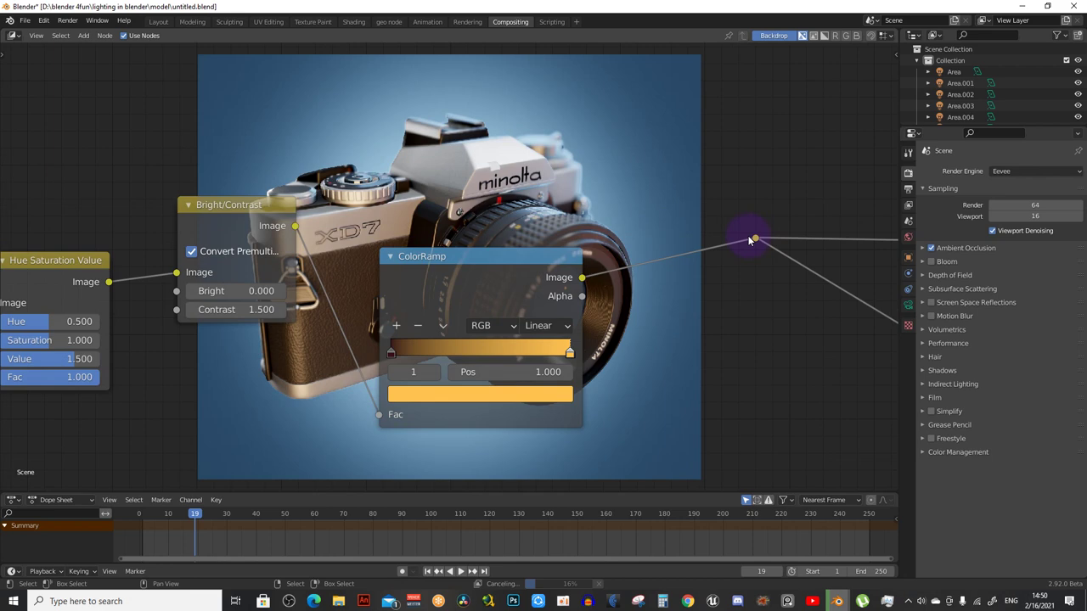
{"action": "middle_click_drag", "start_coordinate": [750, 241], "coordinate": [444, 303]}
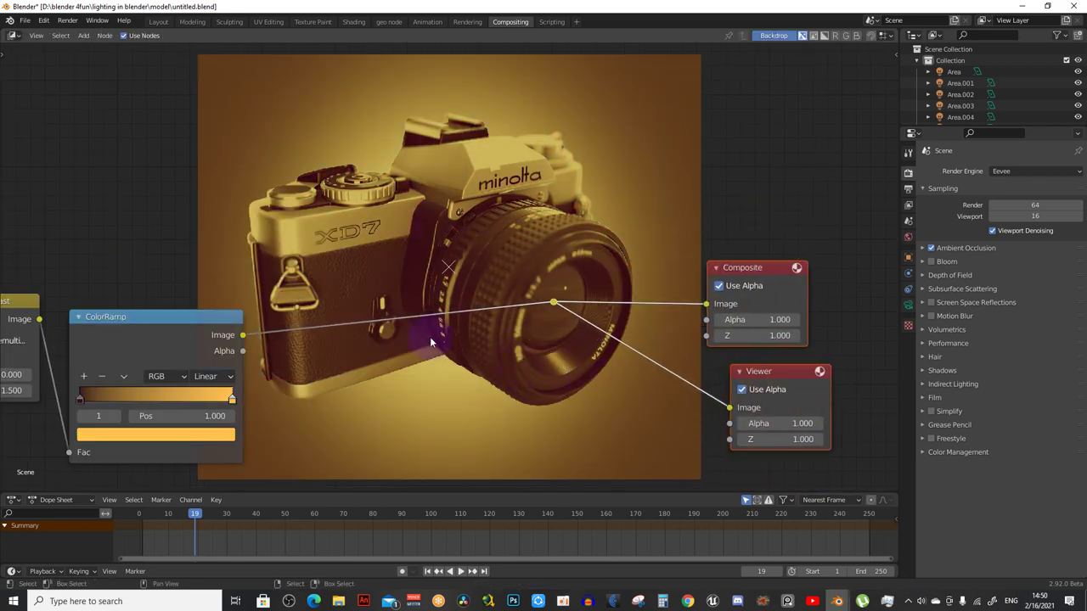
Insert a Mix node on the ColorRamp output link with Fac 0 and Color blend mode
{"action": "key", "text": "shift+a"}
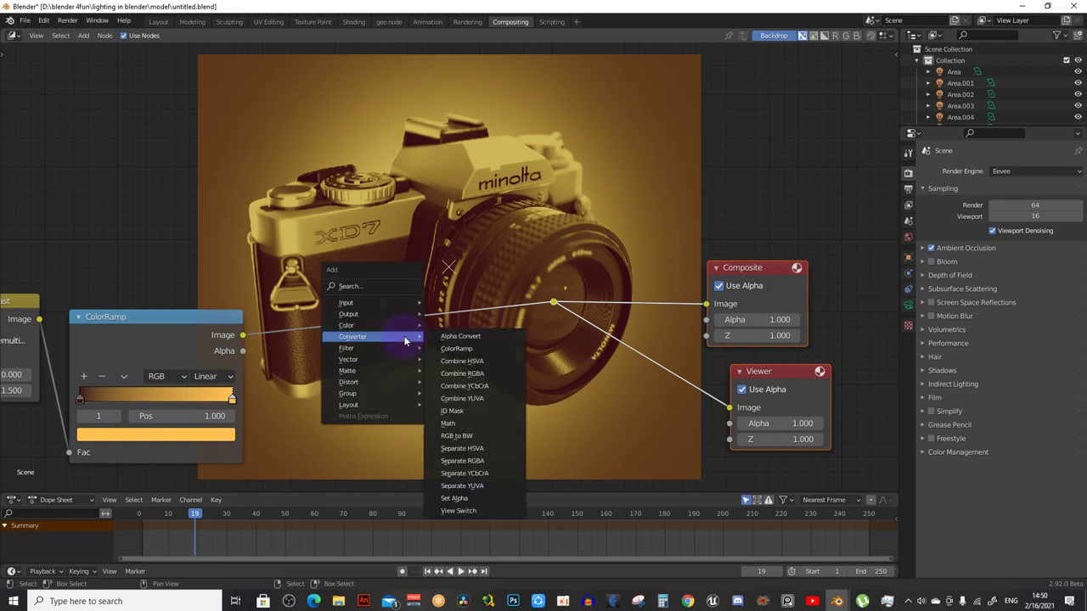
{"action": "left_click", "coordinate": [446, 437]}
{"action": "type", "text": "0"}
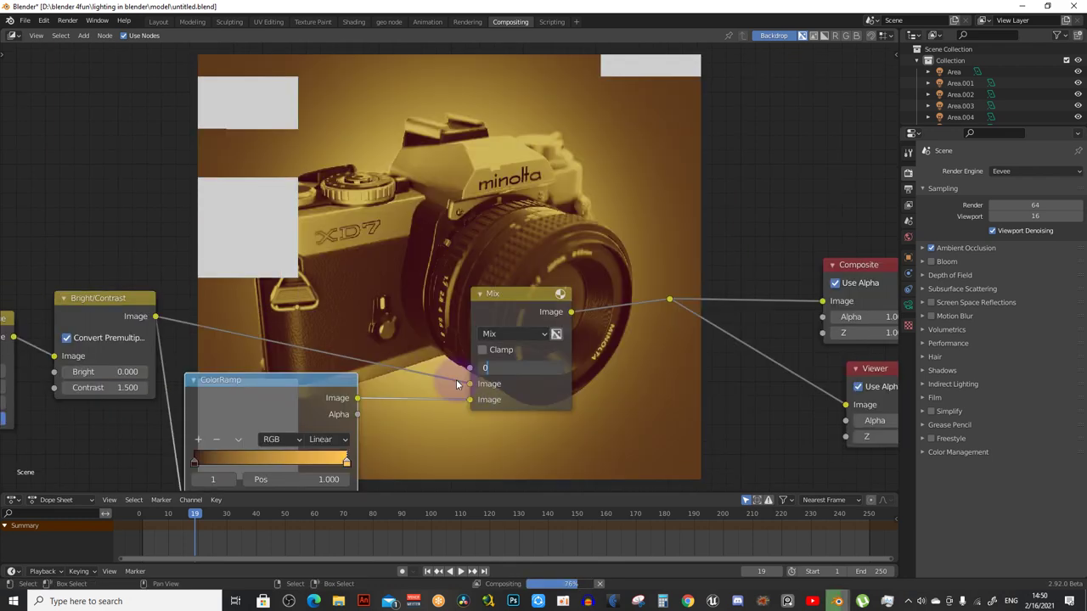
{"action": "key", "text": "Return"}
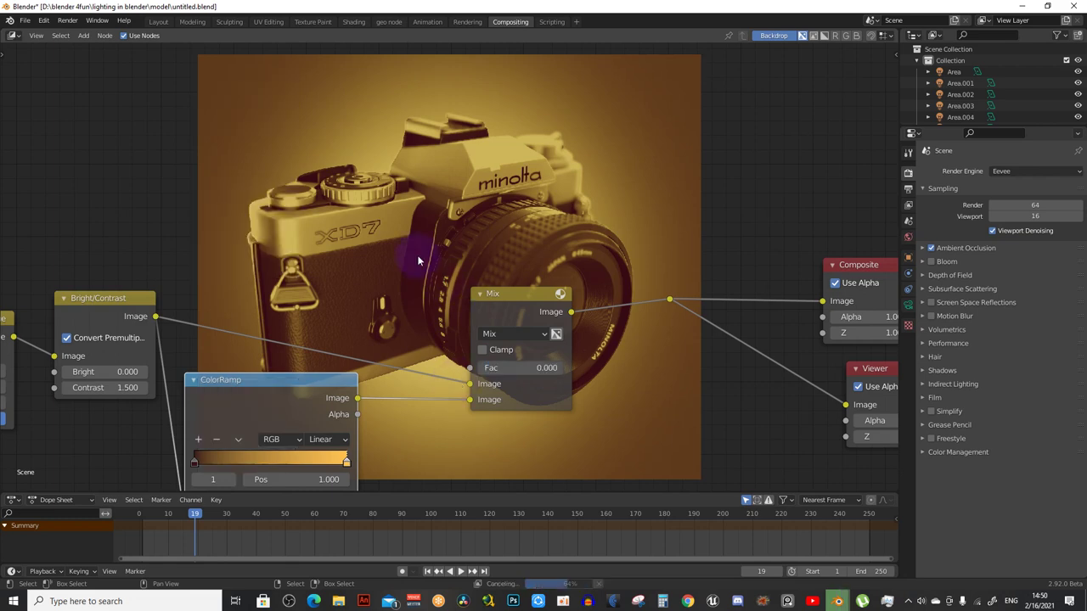
{"action": "left_click", "coordinate": [385, 244]}
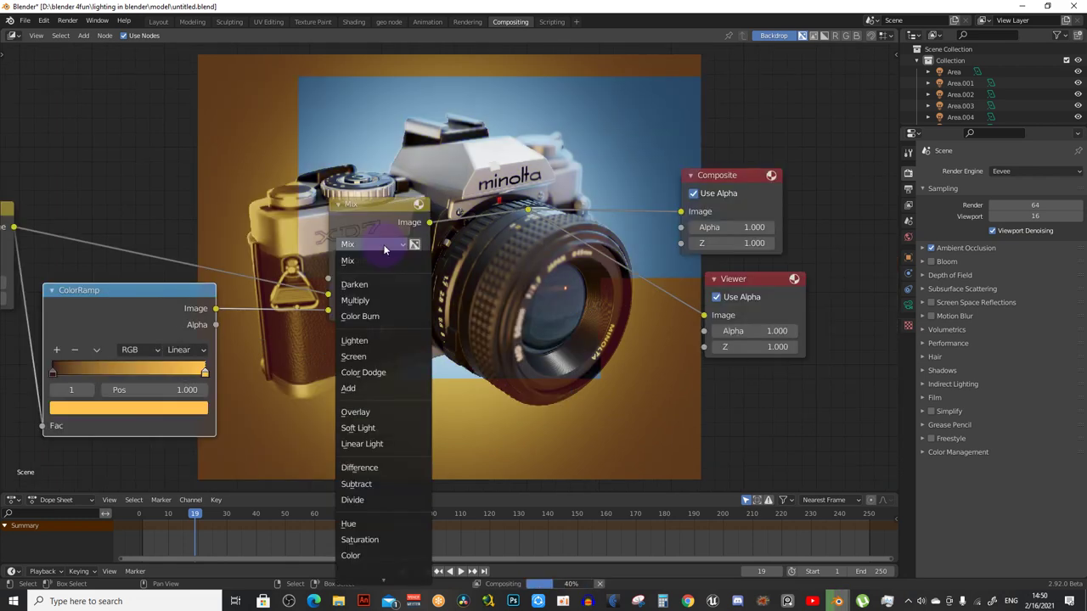
{"action": "left_click", "coordinate": [357, 555]}
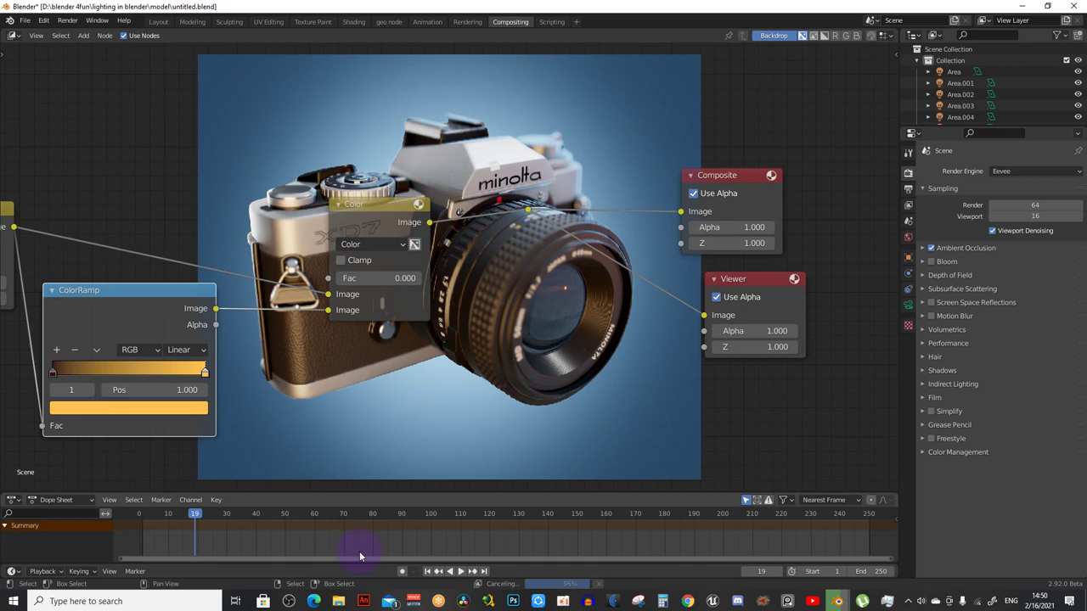
{"action": "scroll", "coordinate": [172, 398], "scroll_direction": "up", "scroll_amount": 2}
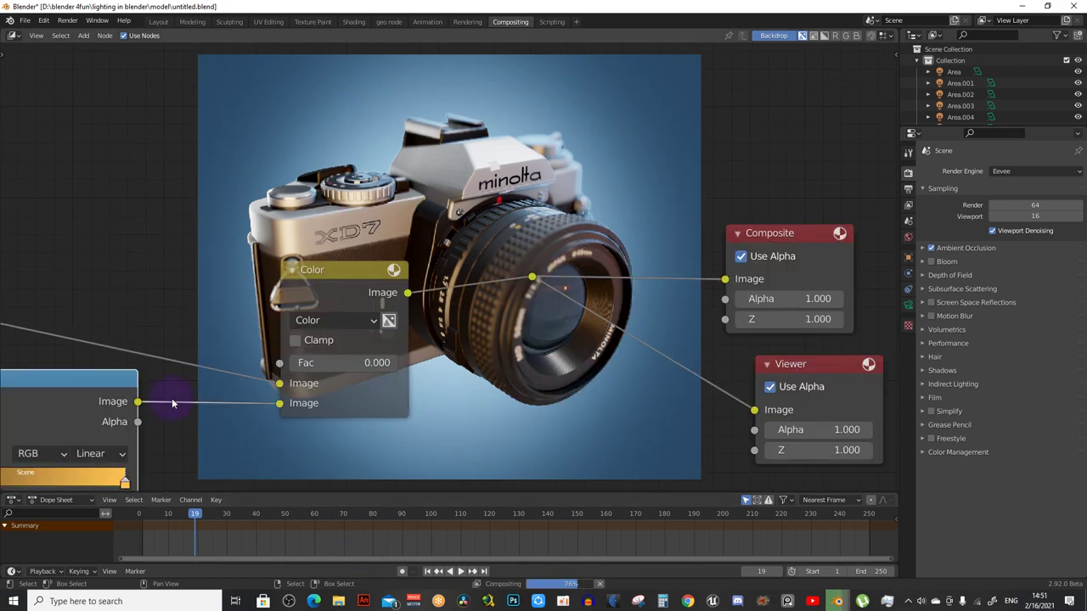
{"action": "scroll", "coordinate": [230, 392], "scroll_direction": "up", "scroll_amount": 1}
{"action": "scroll", "coordinate": [290, 389], "scroll_direction": "up", "scroll_amount": 1}
{"action": "scroll", "coordinate": [259, 384], "scroll_direction": "down", "scroll_amount": 2, "text": "ctrl"}
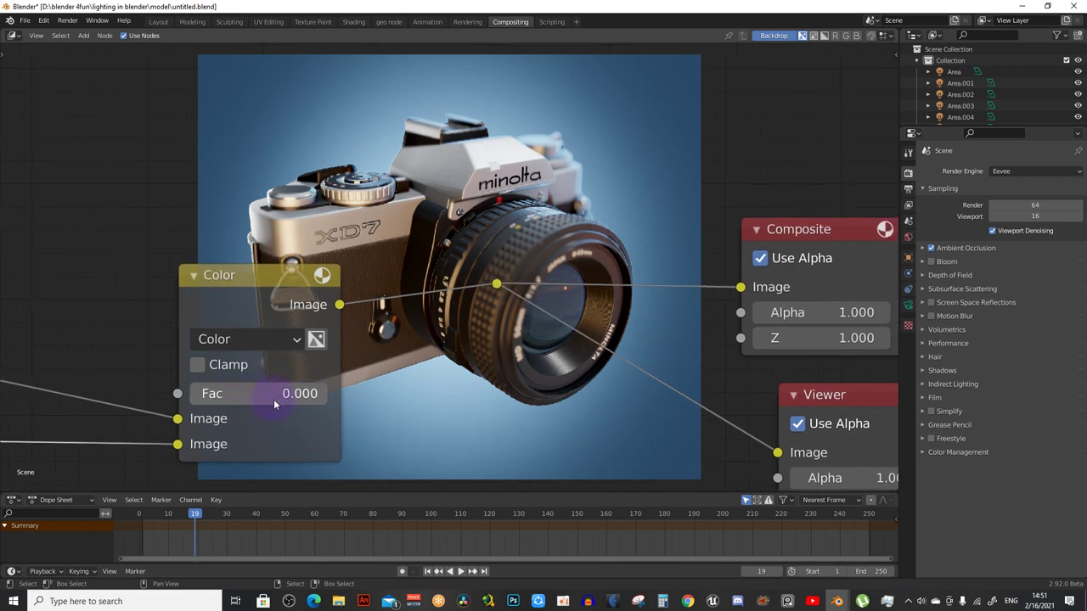
{"action": "left_click", "coordinate": [270, 397]}
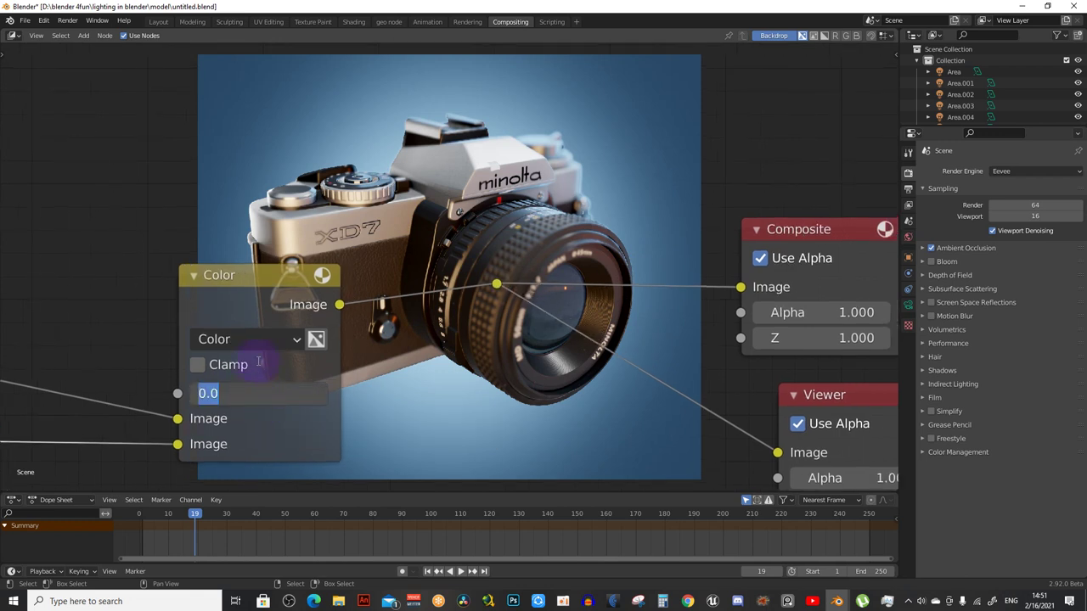
Set the Color mix factor to 0.008, then drag it up to about 0.225
{"action": "key", "text": "Return"}
{"action": "middle_click_drag", "start_coordinate": [117, 442], "coordinate": [342, 388]}
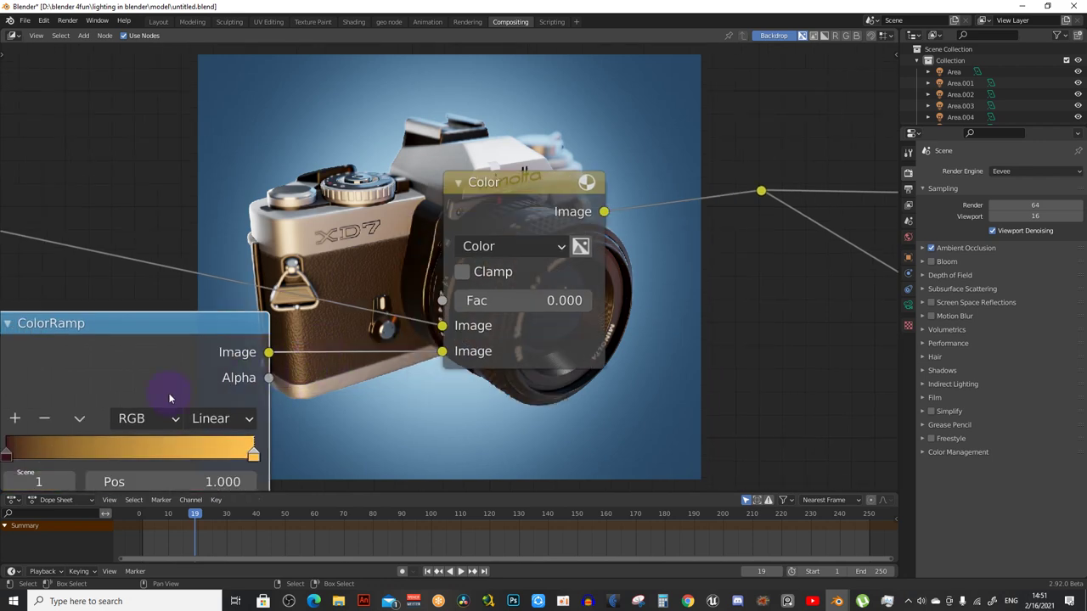
{"action": "mouse_move", "coordinate": [170, 388]}
{"action": "middle_mouse_down"}
{"action": "mouse_move", "coordinate": [365, 324]}
{"action": "mouse_move", "coordinate": [310, 416]}
{"action": "middle_mouse_up"}
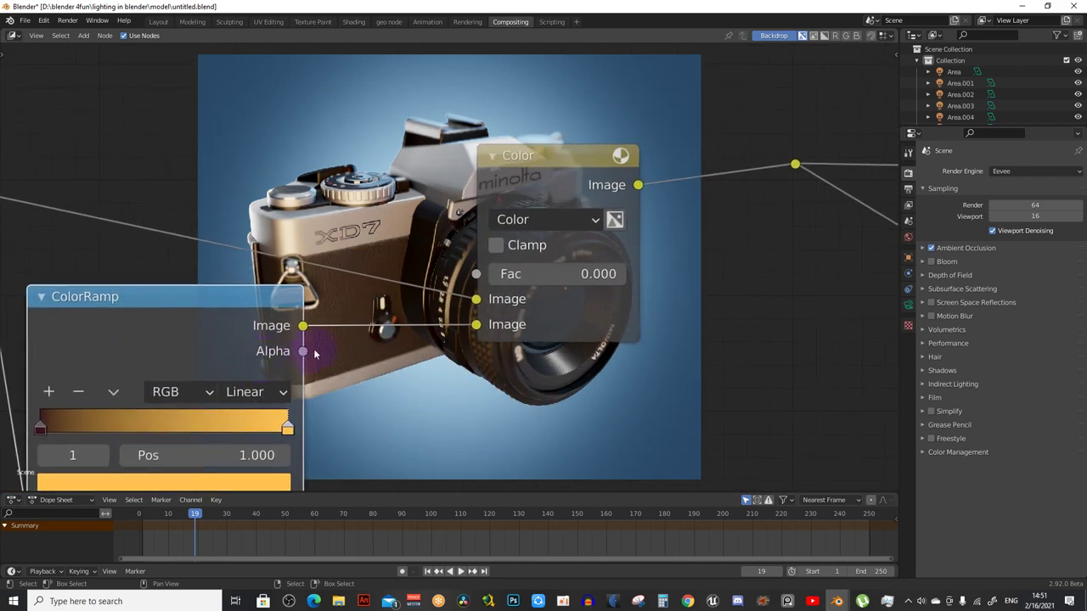
{"action": "left_click", "coordinate": [366, 365]}
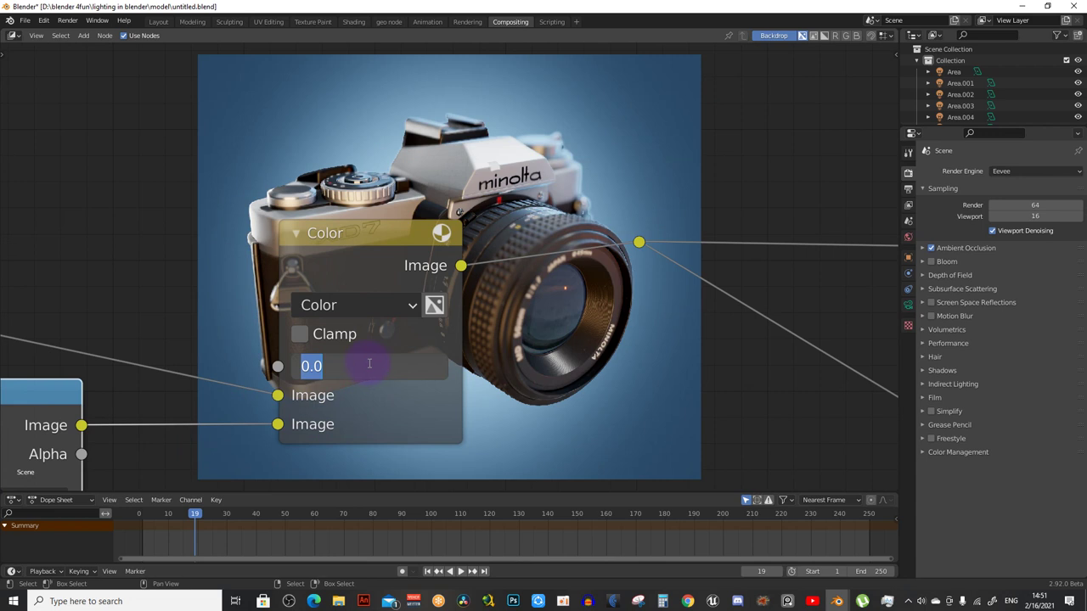
{"action": "type", "text": "0.008"}
{"action": "key", "text": "Return"}
{"action": "left_click_drag", "start_coordinate": [367, 366], "coordinate": [400, 366]}
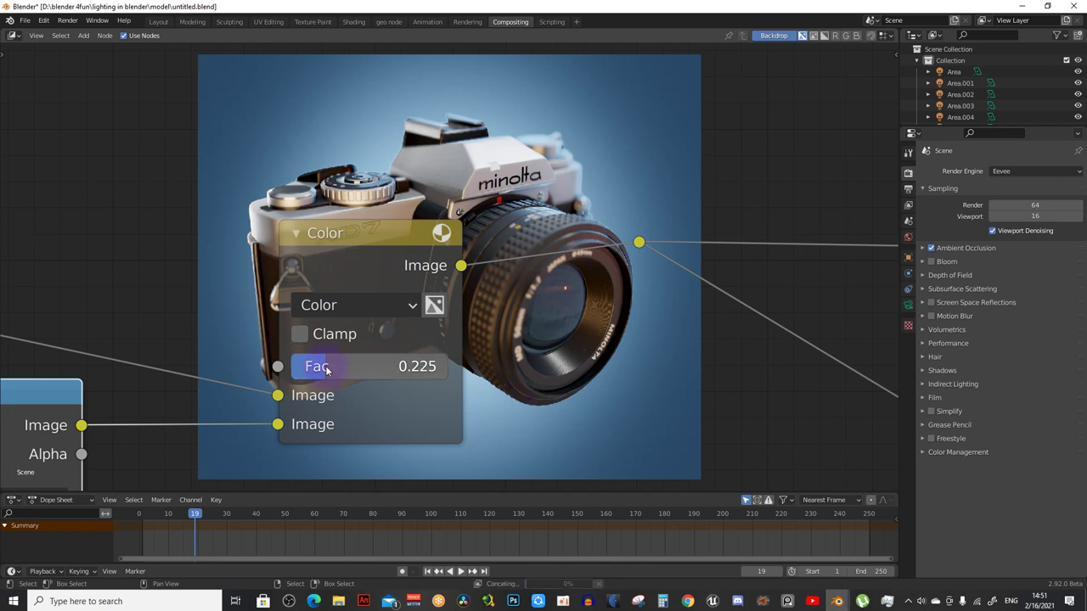
Mute and unmute the Color mix node to compare the warm tint
{"action": "mouse_move", "coordinate": [326, 369]}
{"action": "middle_mouse_down"}
{"action": "mouse_move", "coordinate": [490, 108]}
{"action": "mouse_move", "coordinate": [416, 146]}
{"action": "middle_mouse_up"}
{"action": "scroll", "coordinate": [416, 146], "scroll_direction": "down", "scroll_amount": 2}
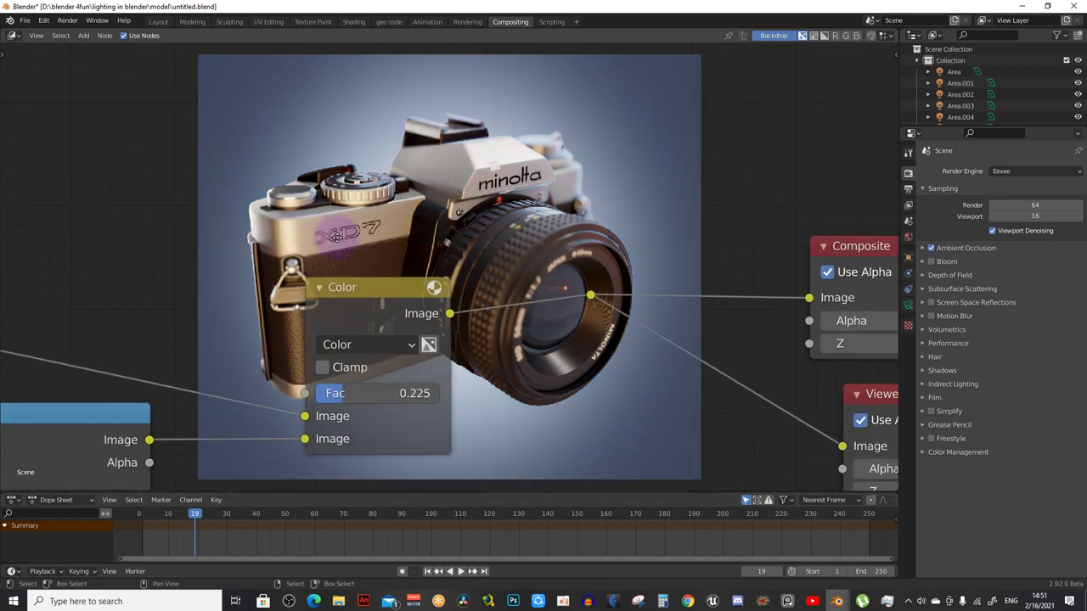
{"action": "key", "text": "m"}
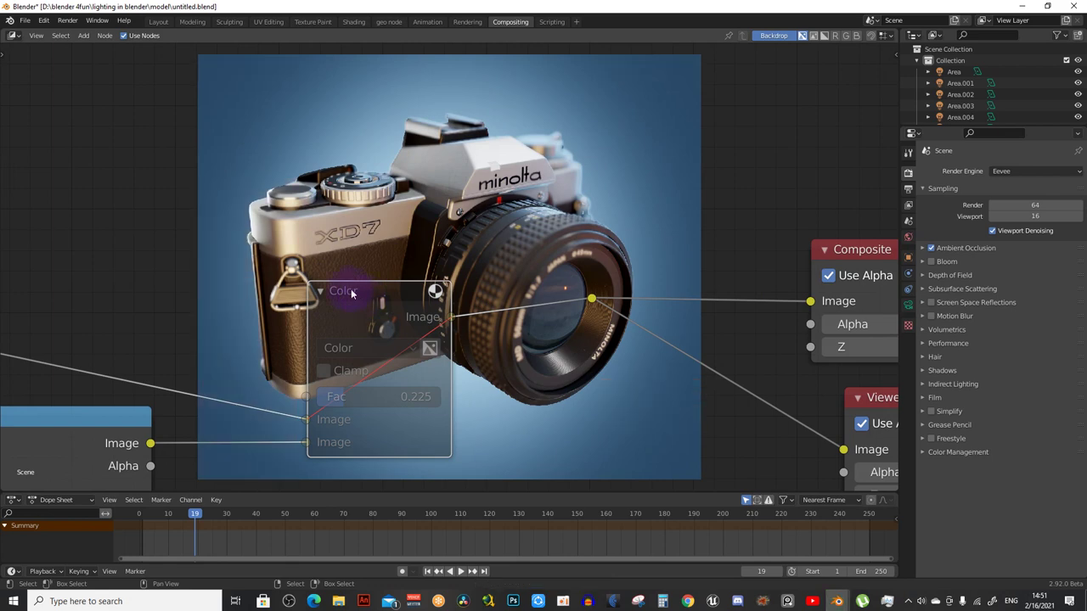
{"action": "key", "text": "m"}
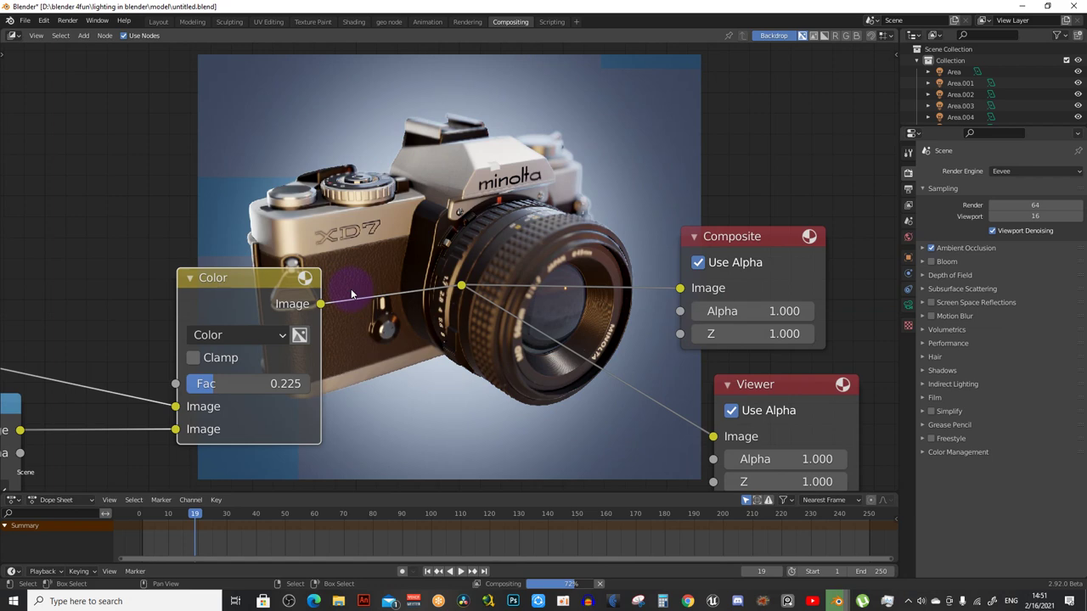
{"action": "scroll", "coordinate": [354, 337], "scroll_direction": "down", "scroll_amount": 2}
Rearrange the Composite, Viewer, ColorRamp and camera Image nodes to make space
{"action": "left_click_drag", "start_coordinate": [231, 245], "coordinate": [564, 451]}
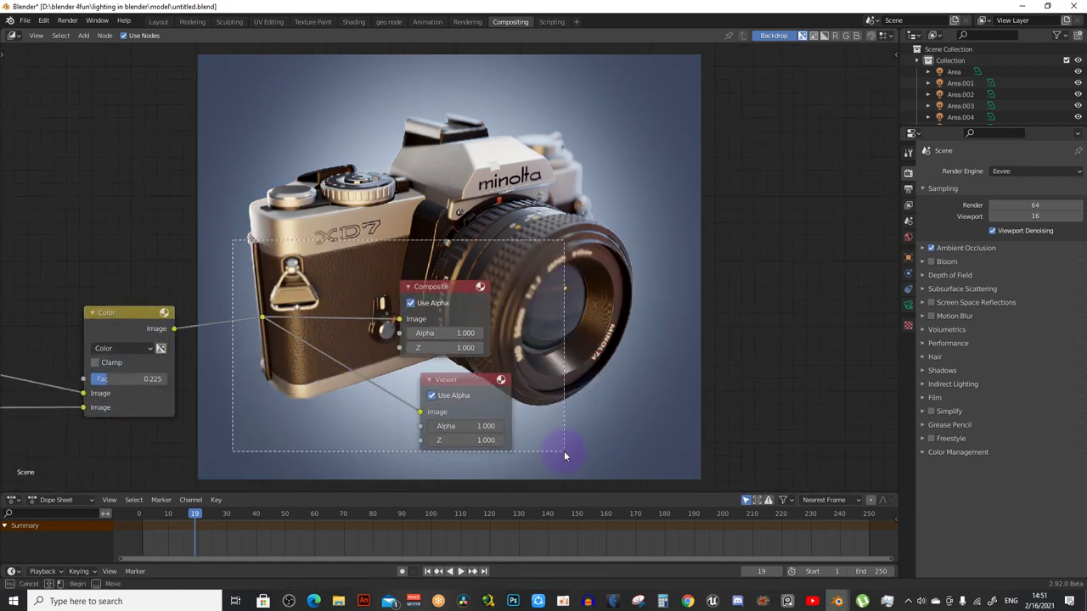
{"action": "mouse_move", "coordinate": [563, 451]}
{"action": "middle_mouse_down"}
{"action": "mouse_move", "coordinate": [456, 364]}
{"action": "mouse_move", "coordinate": [566, 356]}
{"action": "middle_mouse_up"}
{"action": "scroll", "coordinate": [499, 364], "scroll_direction": "down", "scroll_amount": 2}
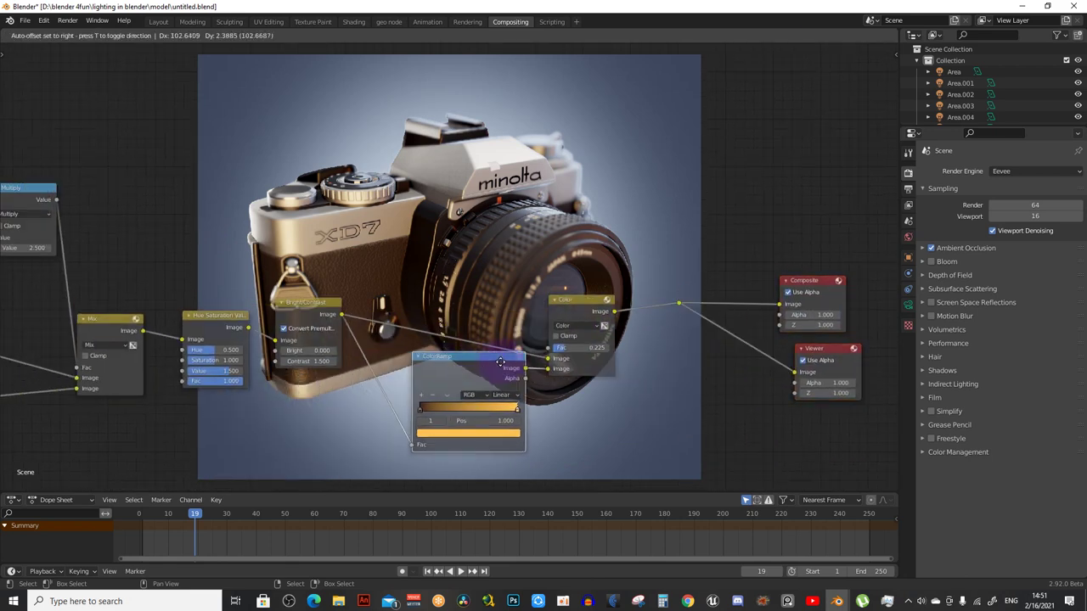
{"action": "left_click_drag", "start_coordinate": [452, 367], "coordinate": [514, 370]}
{"action": "middle_click_drag", "start_coordinate": [301, 335], "coordinate": [408, 331]}
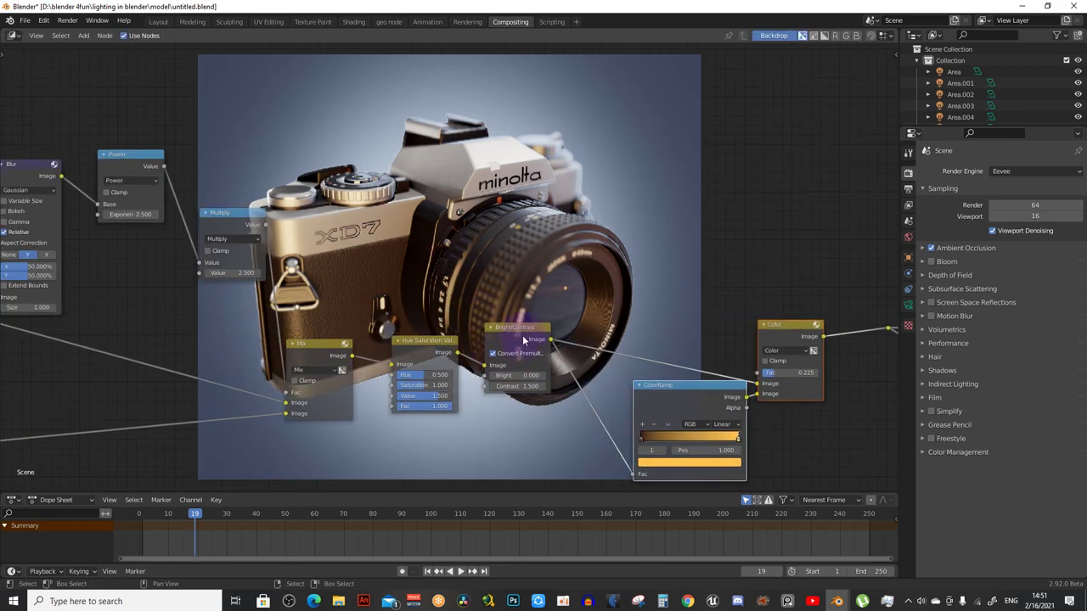
{"action": "mouse_move", "coordinate": [327, 229]}
{"action": "middle_mouse_down"}
{"action": "mouse_move", "coordinate": [415, 324]}
{"action": "mouse_move", "coordinate": [480, 254]}
{"action": "middle_mouse_up"}
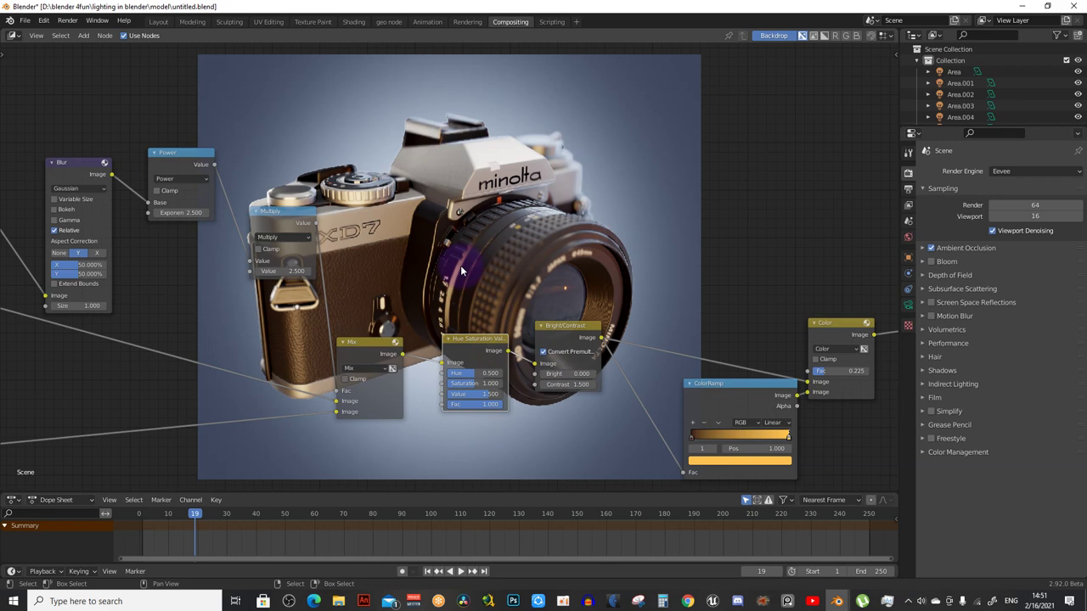
{"action": "scroll", "coordinate": [460, 265], "scroll_direction": "down", "scroll_amount": 1}
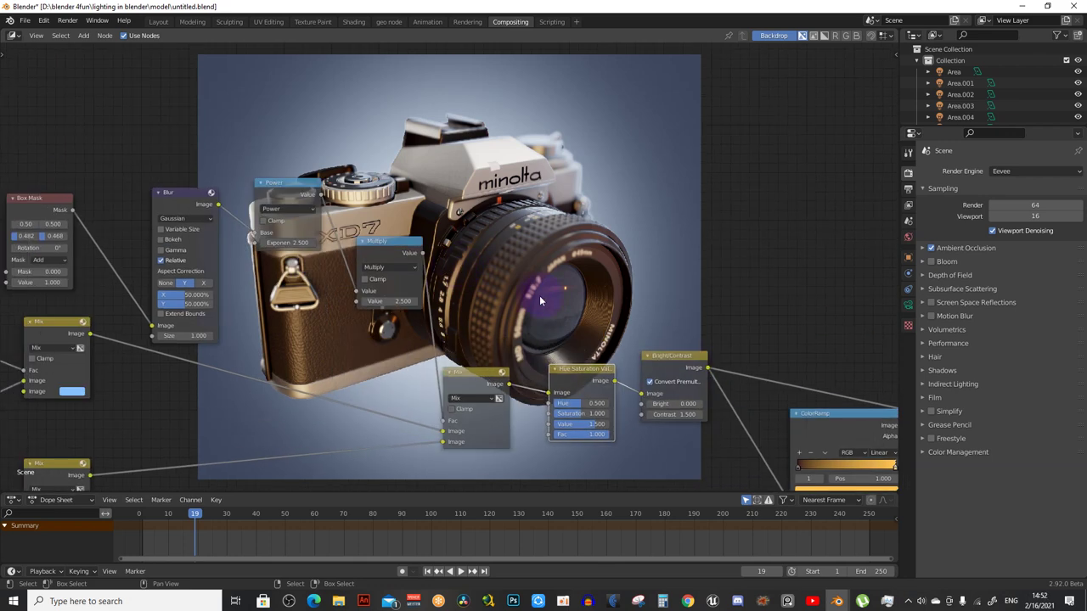
{"action": "scroll", "coordinate": [509, 289], "scroll_direction": "down", "scroll_amount": 1}
{"action": "scroll", "coordinate": [416, 301], "scroll_direction": "down", "scroll_amount": 1}
{"action": "scroll", "coordinate": [416, 302], "scroll_direction": "down", "scroll_amount": 1}
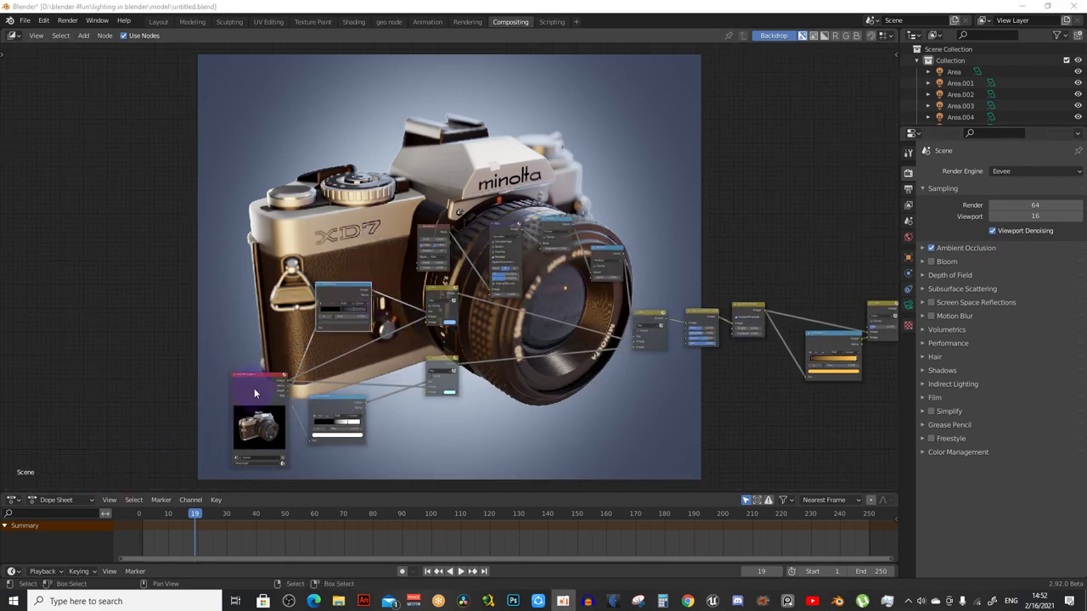
{"action": "left_click_drag", "start_coordinate": [255, 383], "coordinate": [205, 345]}
Reset the upper ColorRamp to a default black-to-white ramp and preview it in the Viewer
{"action": "left_click", "coordinate": [343, 311]}
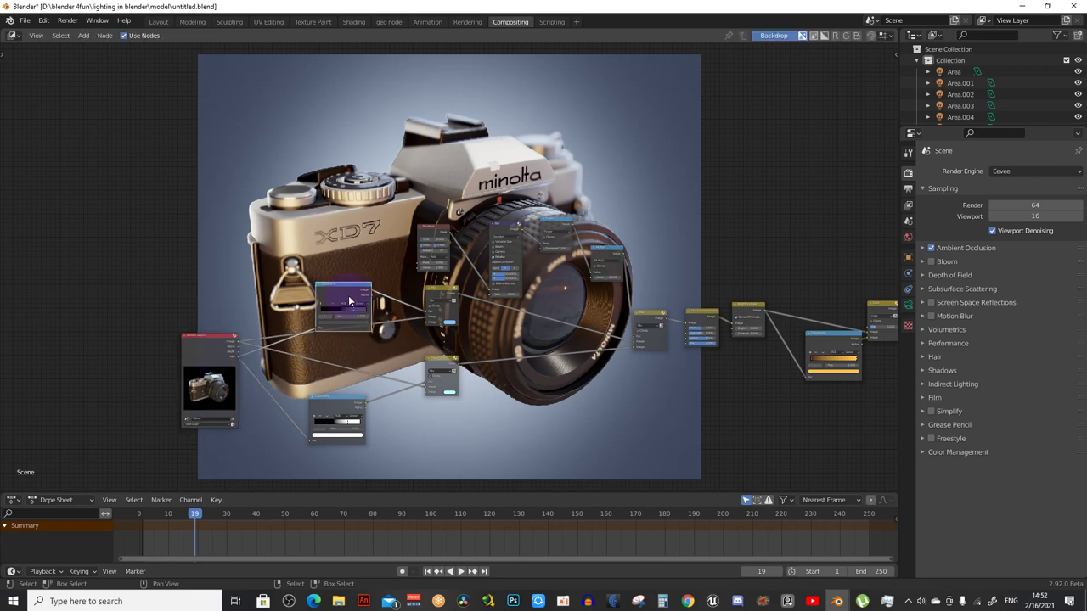
{"action": "left_click", "coordinate": [345, 299], "text": "ctrl+shift"}
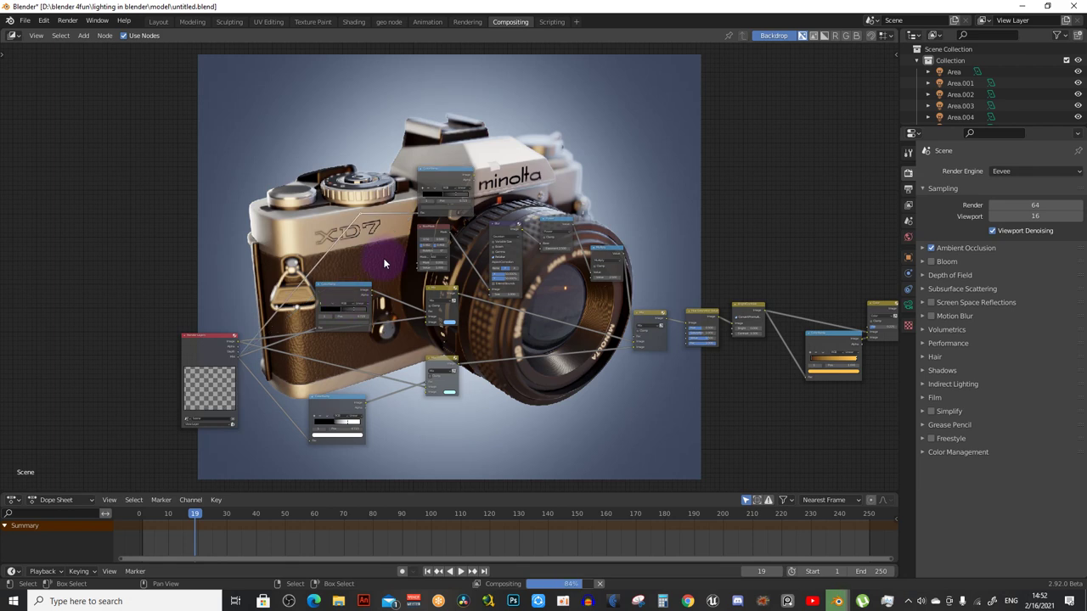
{"action": "scroll", "coordinate": [447, 181], "scroll_direction": "up", "scroll_amount": 3}
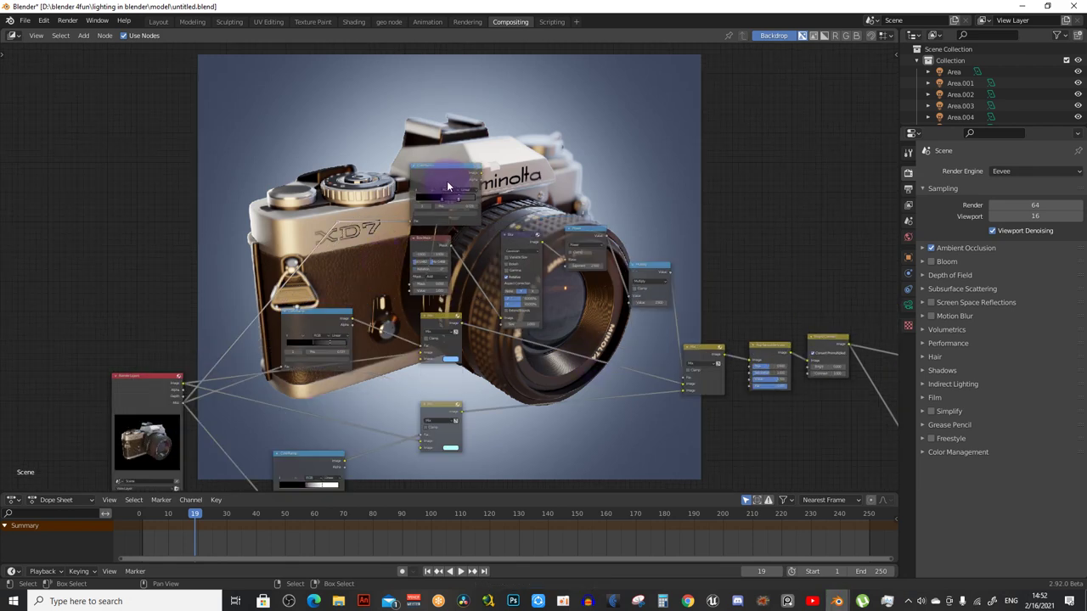
{"action": "left_click", "coordinate": [450, 181]}
{"action": "scroll", "coordinate": [451, 186], "scroll_direction": "up", "scroll_amount": 3}
{"action": "key", "text": "BackSpace"}
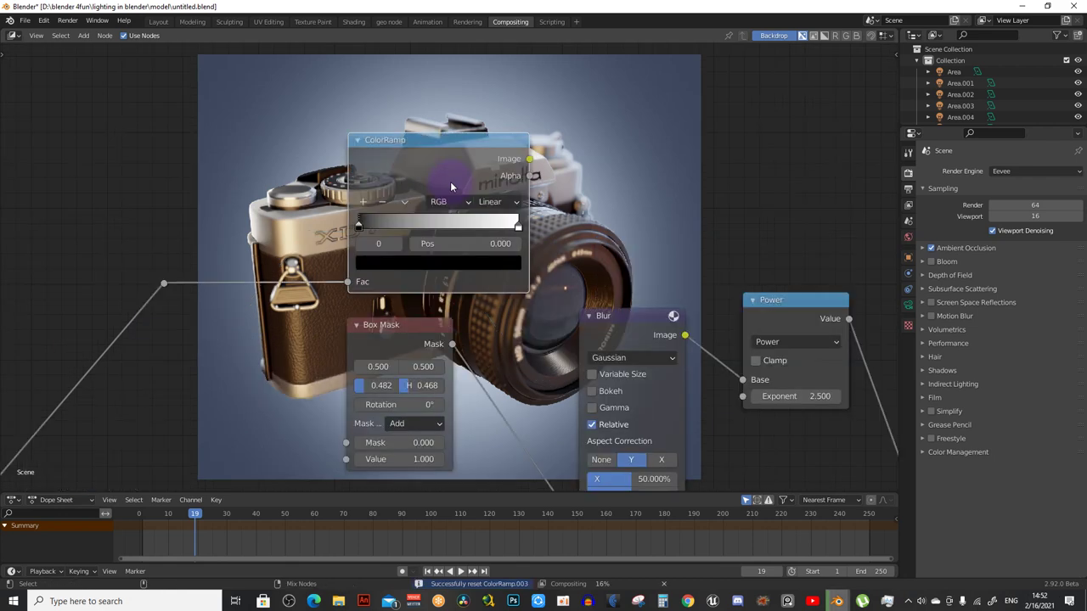
{"action": "left_click", "coordinate": [474, 154], "text": "ctrl+shift"}
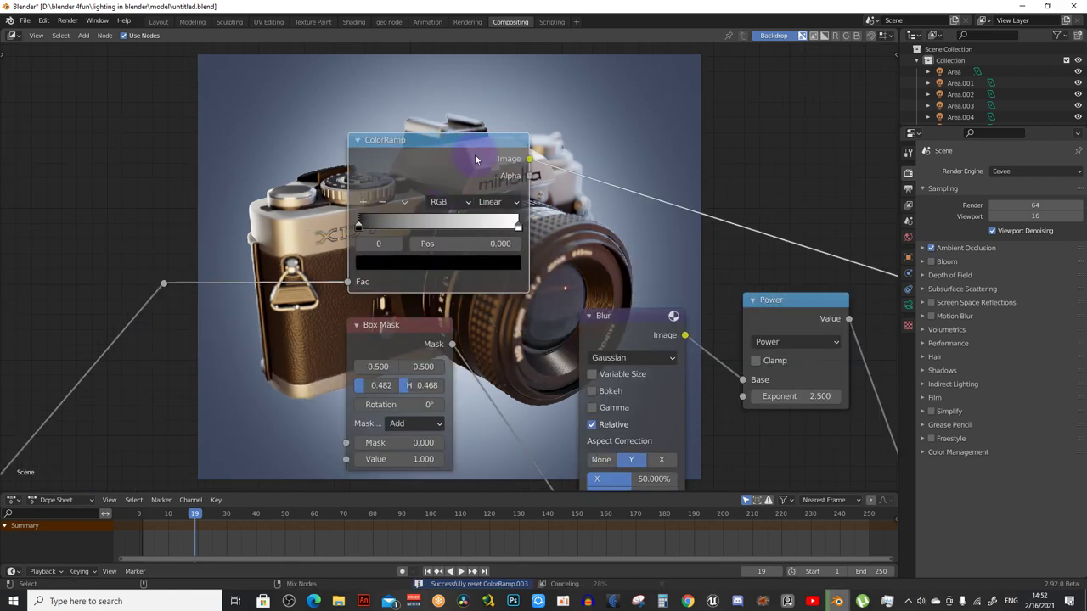
Squeeze the ColorRamp stops toward the middle, white stop at 0.614, for a hard silhouette
{"action": "middle_click_drag", "start_coordinate": [475, 158], "coordinate": [411, 190]}
{"action": "left_click_drag", "start_coordinate": [297, 256], "coordinate": [371, 257]}
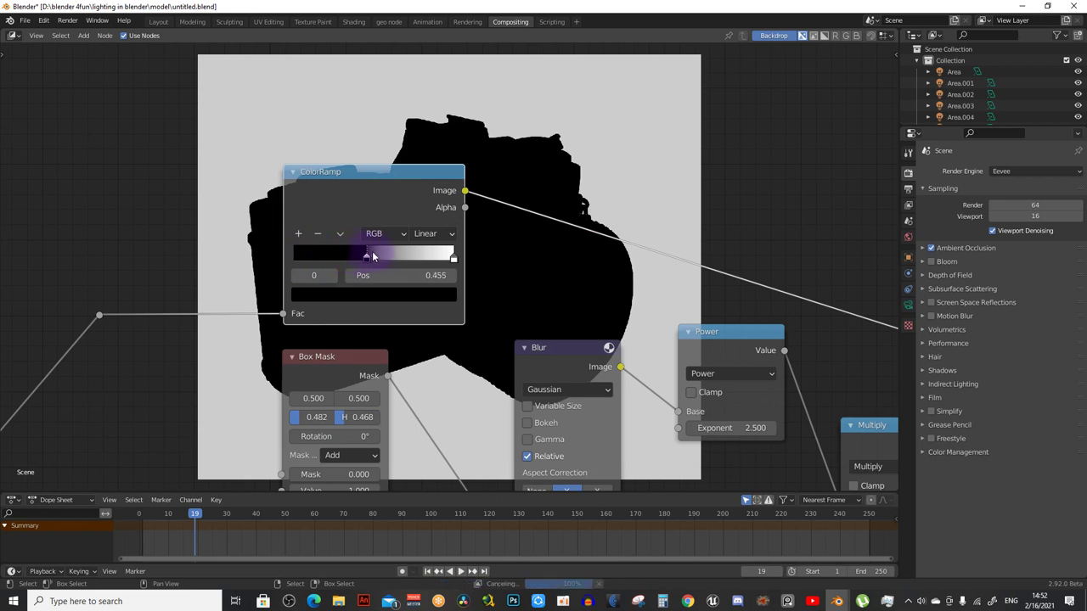
{"action": "left_click_drag", "start_coordinate": [453, 256], "coordinate": [391, 260]}
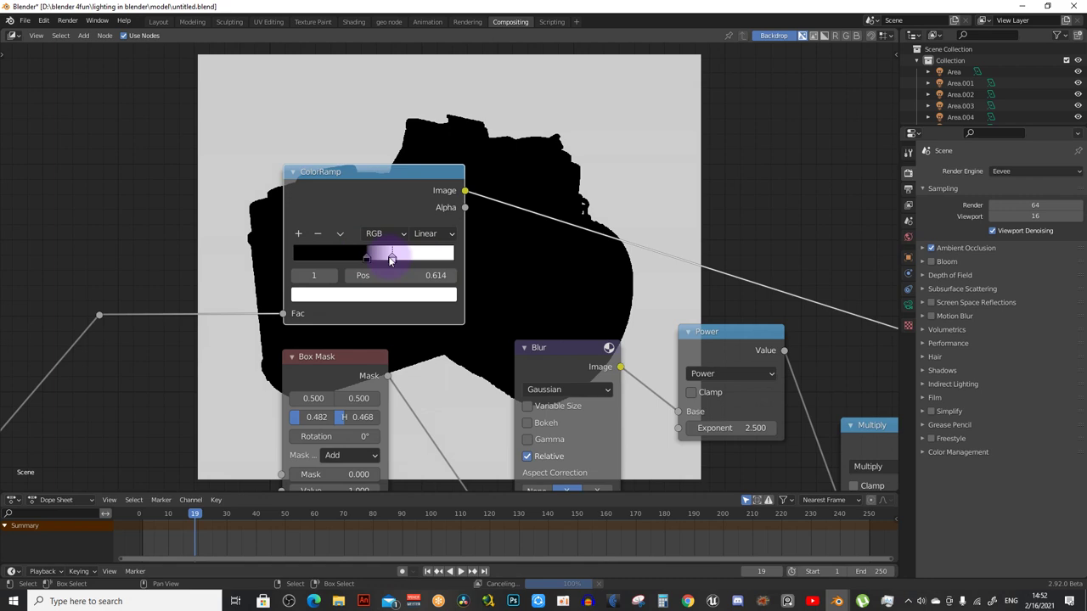
Test the Hue/Sat factor down to 0, then restore it to 1.000
{"action": "middle_click_drag", "start_coordinate": [390, 260], "coordinate": [339, 249]}
{"action": "scroll", "coordinate": [484, 328], "scroll_direction": "down", "scroll_amount": 2}
{"action": "mouse_move", "coordinate": [485, 328]}
{"action": "middle_mouse_down"}
{"action": "mouse_move", "coordinate": [399, 265]}
{"action": "mouse_move", "coordinate": [408, 272]}
{"action": "middle_mouse_up"}
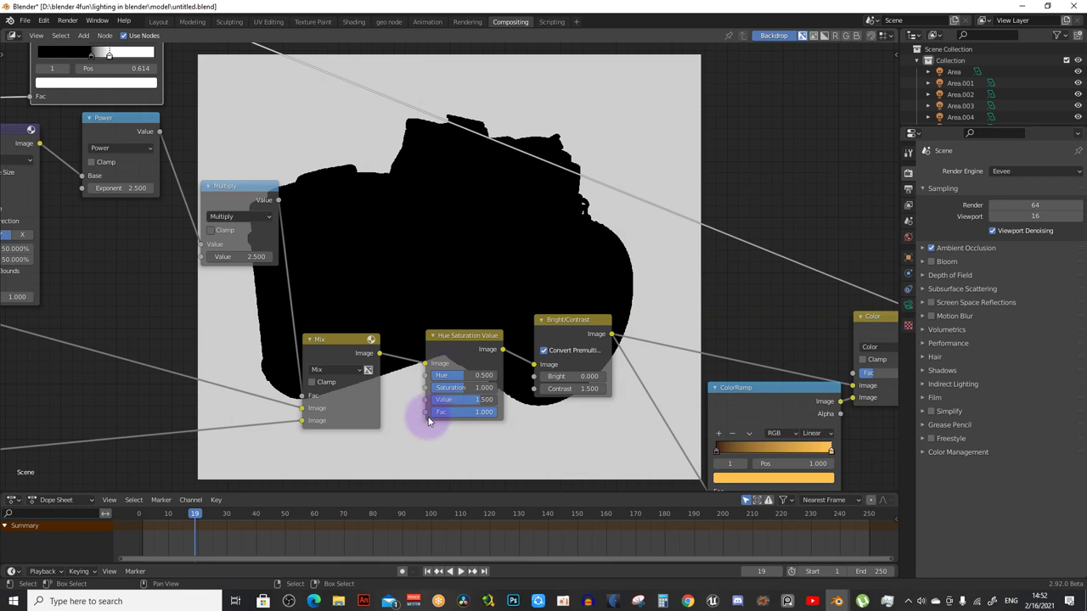
{"action": "left_click_drag", "start_coordinate": [433, 413], "coordinate": [399, 413]}
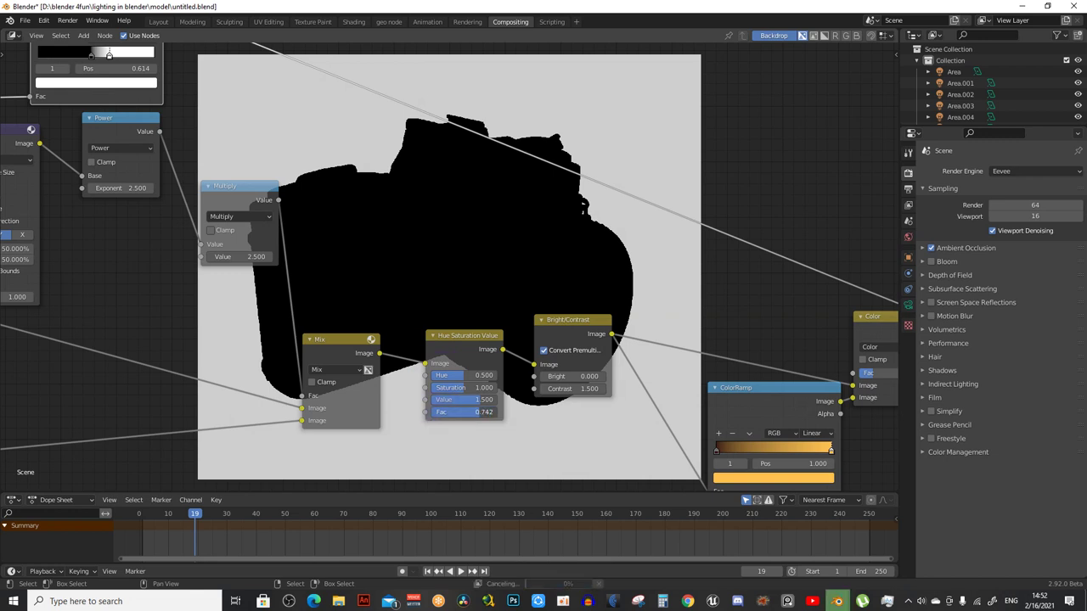
{"action": "left_click_drag", "start_coordinate": [399, 413], "coordinate": [365, 413]}
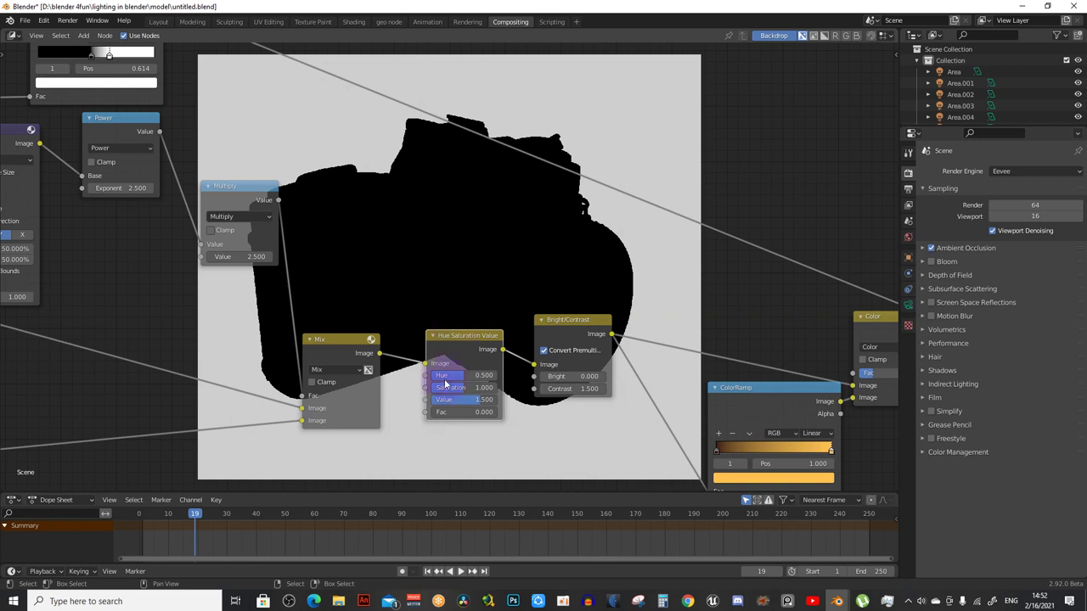
{"action": "left_click_drag", "start_coordinate": [442, 413], "coordinate": [501, 412]}
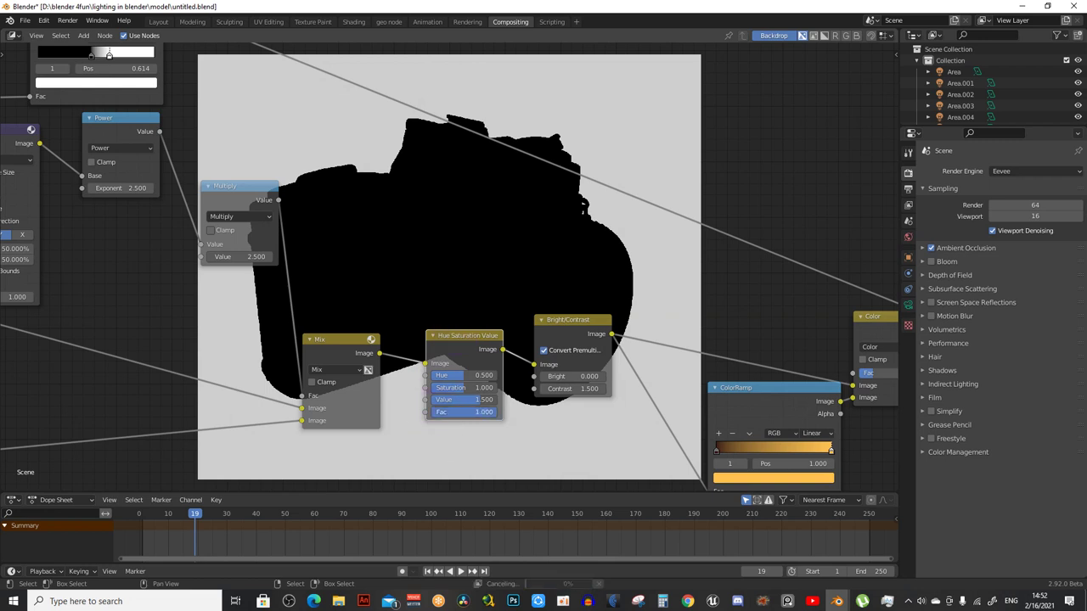
{"action": "middle_click_drag", "start_coordinate": [308, 218], "coordinate": [327, 203]}
Add an Invert node feeding the Hue/Sat Fac through a reroute point
{"action": "key", "text": "shift+a"}
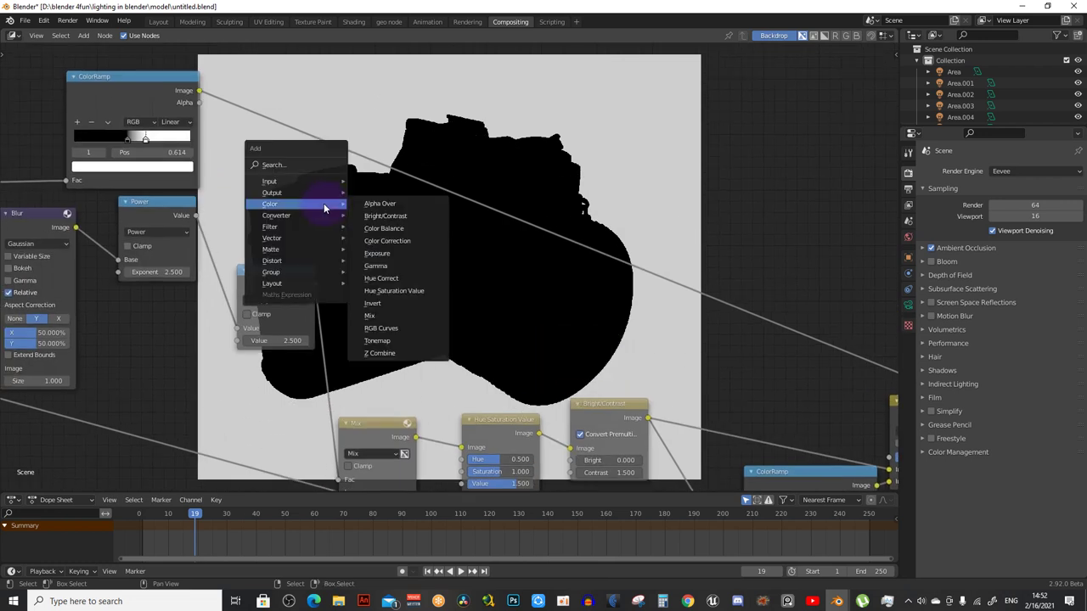
{"action": "left_click", "coordinate": [372, 303]}
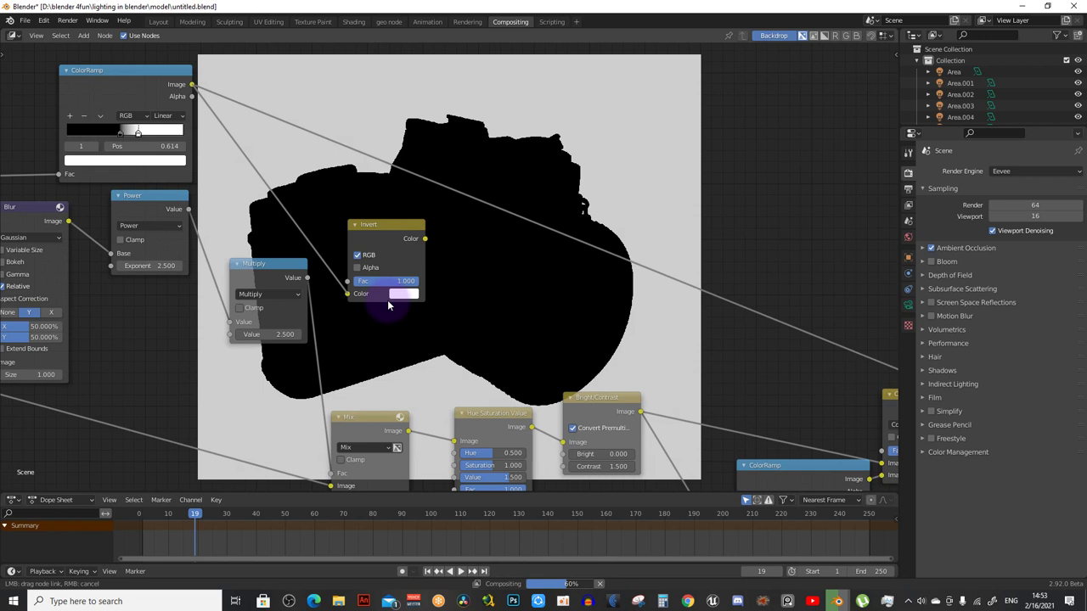
{"action": "middle_click_drag", "start_coordinate": [387, 300], "coordinate": [351, 295]}
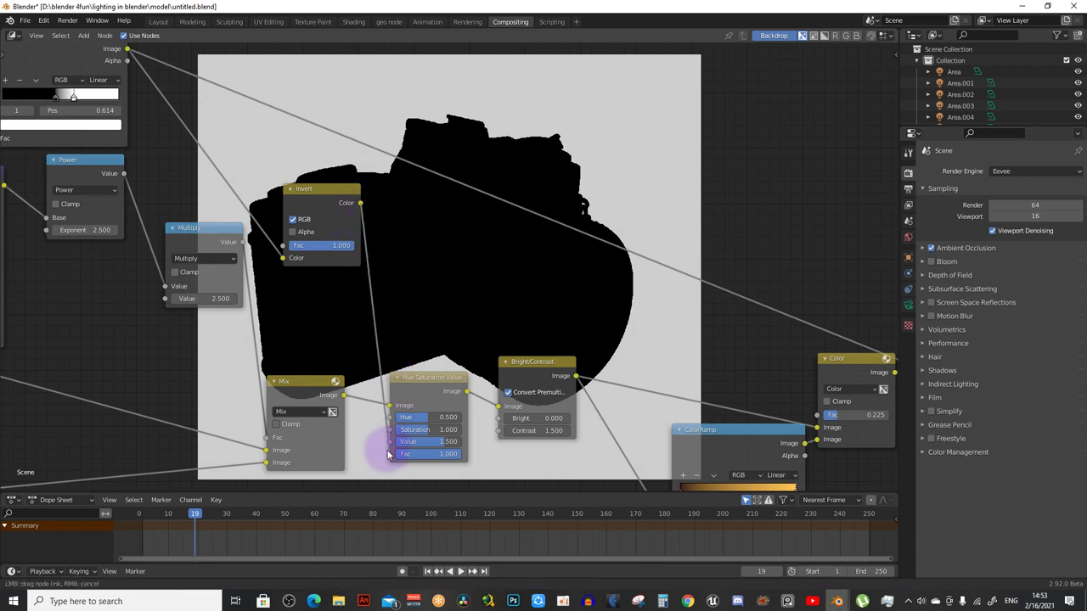
{"action": "left_click_drag", "start_coordinate": [361, 204], "coordinate": [387, 449]}
{"action": "right_click_drag", "start_coordinate": [387, 449], "coordinate": [354, 316], "text": "shift"}
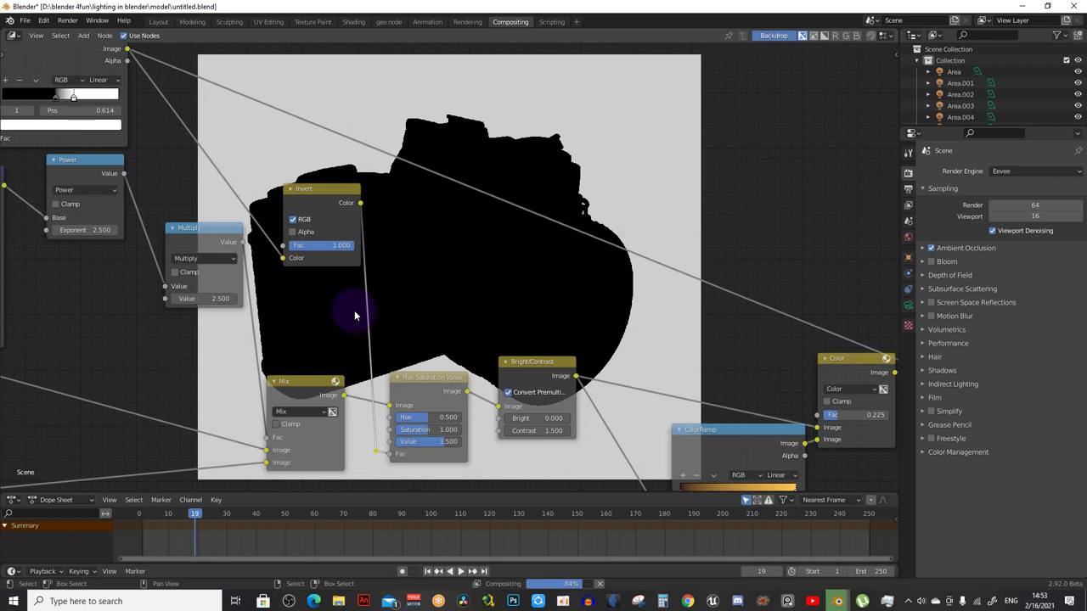
Move the Invert node up and left and collapse it to its header
{"action": "left_click_drag", "start_coordinate": [323, 190], "coordinate": [288, 204]}
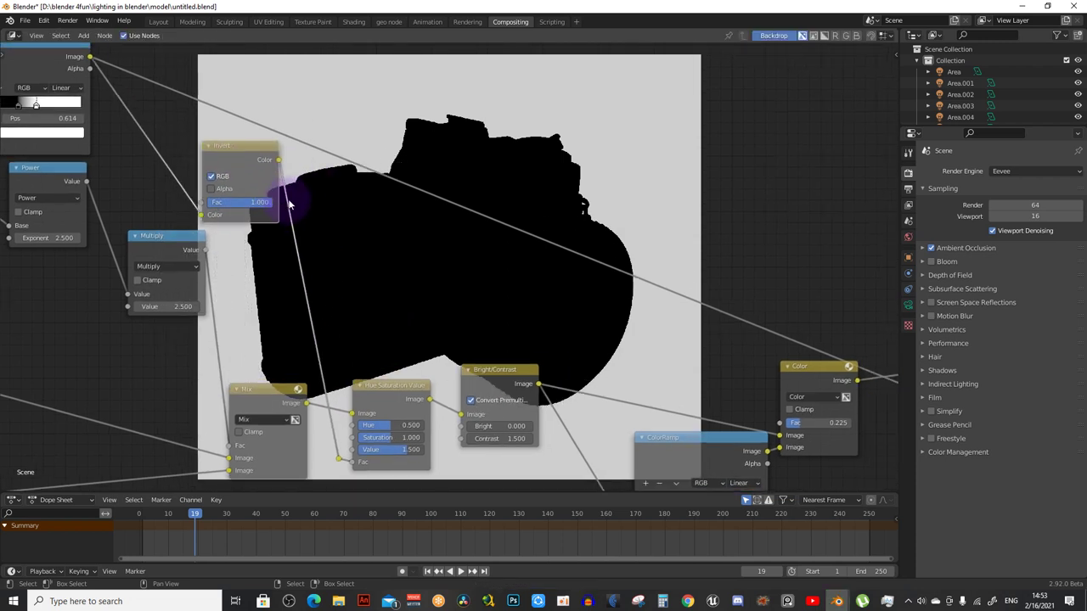
{"action": "left_click", "coordinate": [208, 146]}
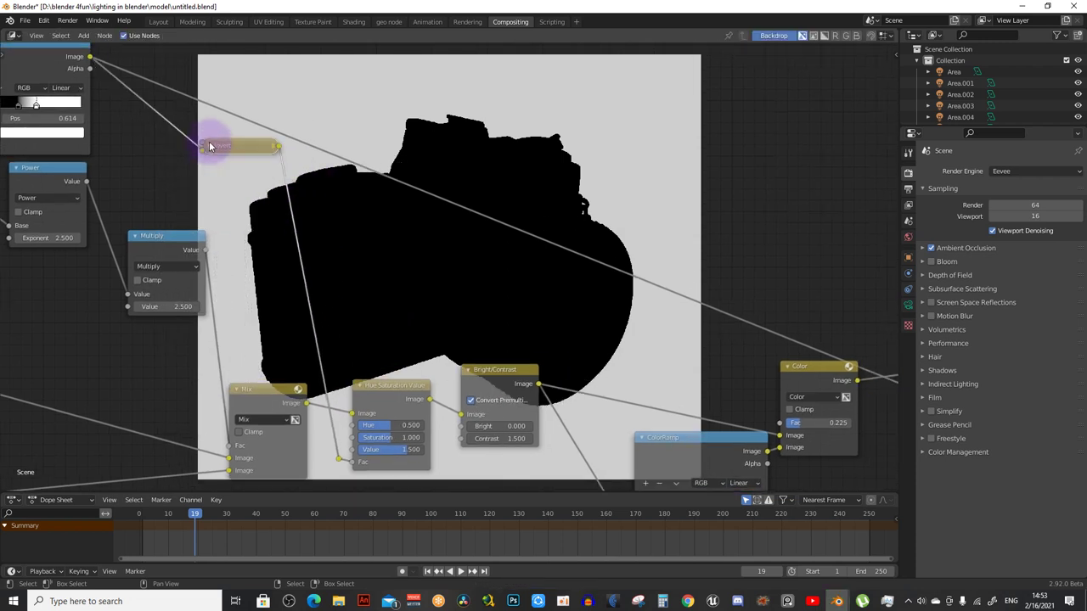
{"action": "left_click", "coordinate": [211, 148]}
{"action": "left_click", "coordinate": [213, 148]}
{"action": "scroll", "coordinate": [344, 191], "scroll_direction": "down", "scroll_amount": 2}
{"action": "scroll", "coordinate": [311, 188], "scroll_direction": "up", "scroll_amount": 1}
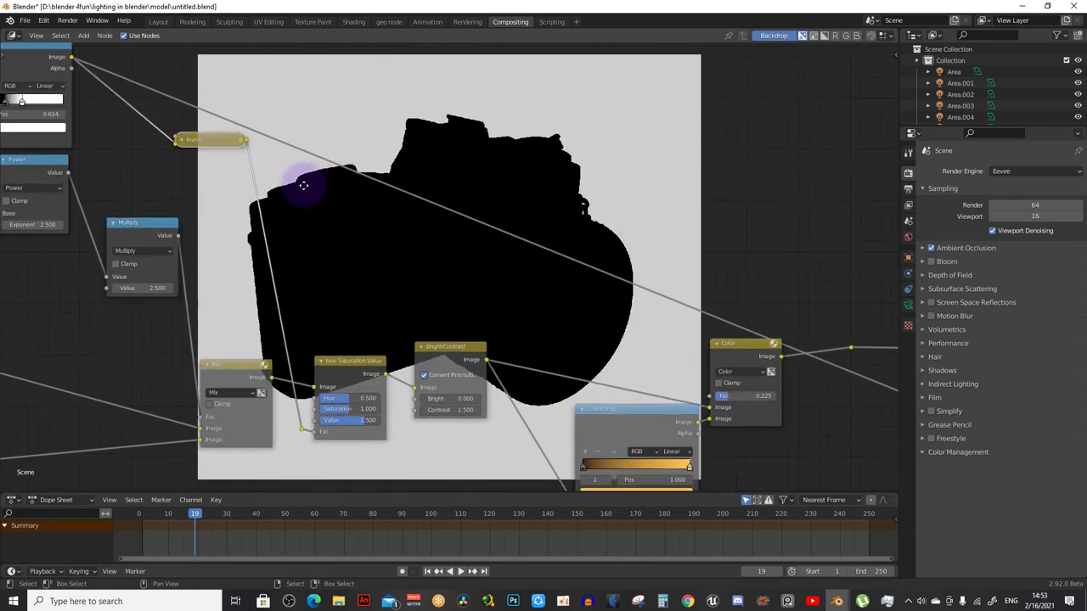
Slide the Color, ColorRamp and output nodes to the right to make room
{"action": "left_click", "coordinate": [454, 363]}
{"action": "scroll", "coordinate": [546, 340], "scroll_direction": "down", "scroll_amount": 2}
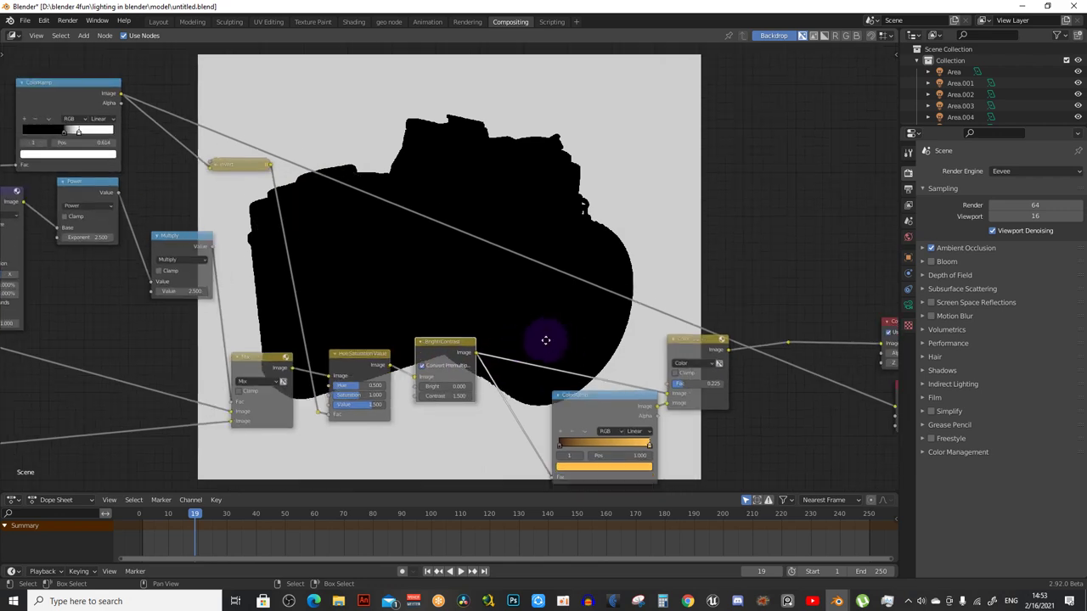
{"action": "mouse_move", "coordinate": [448, 272]}
{"action": "left_mouse_down"}
{"action": "mouse_move", "coordinate": [743, 484]}
{"action": "mouse_move", "coordinate": [877, 540]}
{"action": "left_mouse_up"}
{"action": "middle_click_drag", "start_coordinate": [697, 374], "coordinate": [570, 340]}
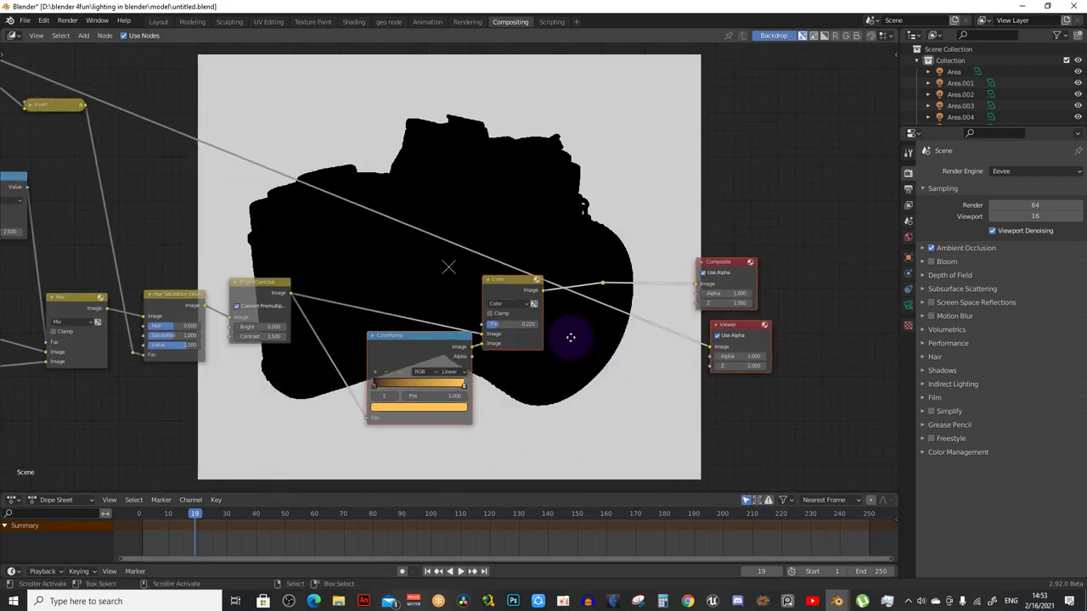
{"action": "left_click_drag", "start_coordinate": [691, 263], "coordinate": [849, 257]}
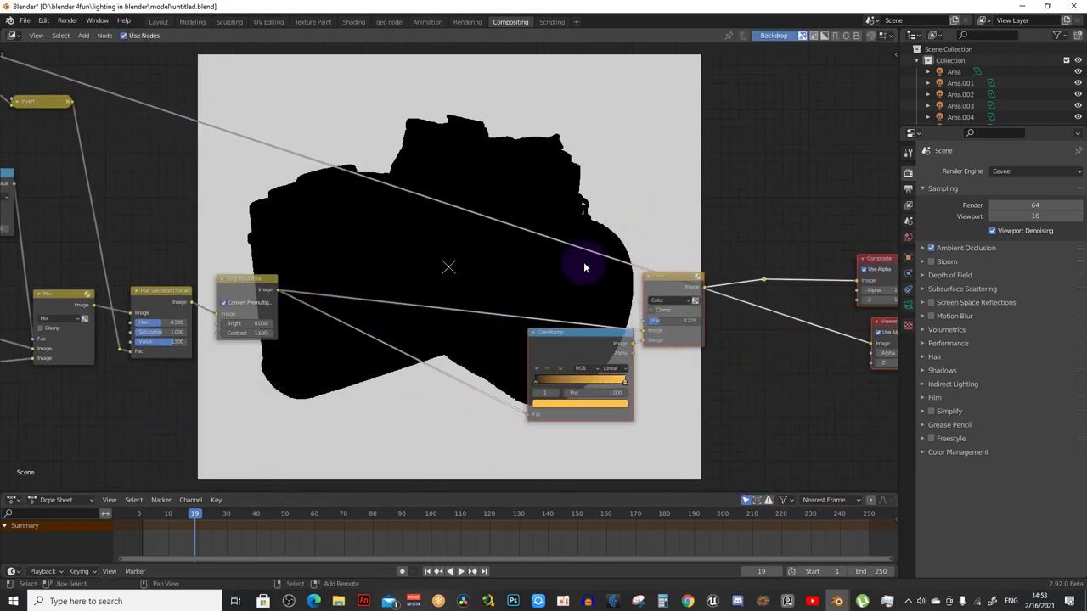
Add a reroute on the Bright/Contrast link and duplicate the Color mix node onto it
{"action": "mouse_move", "coordinate": [449, 267]}
{"action": "right_mouse_down", "text": "shift"}
{"action": "mouse_move", "coordinate": [449, 351]}
{"action": "mouse_move", "coordinate": [432, 396]}
{"action": "right_mouse_up", "text": "shift"}
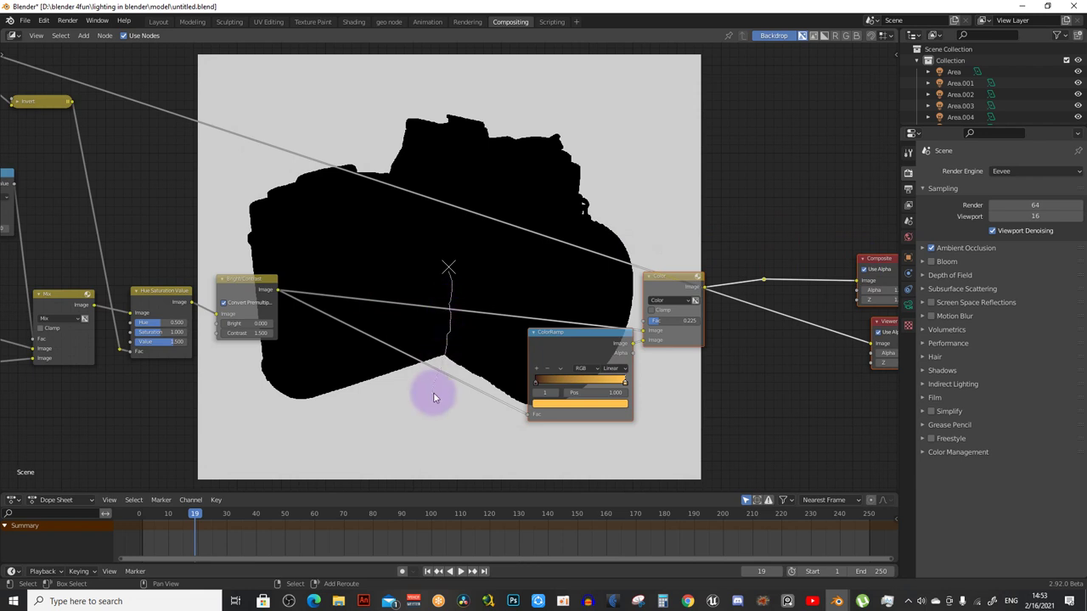
{"action": "right_click_drag", "start_coordinate": [433, 392], "coordinate": [433, 392], "text": "shift"}
{"action": "scroll", "coordinate": [433, 392], "scroll_direction": "left", "scroll_amount": 2, "text": "ctrl"}
{"action": "left_click", "coordinate": [766, 283]}
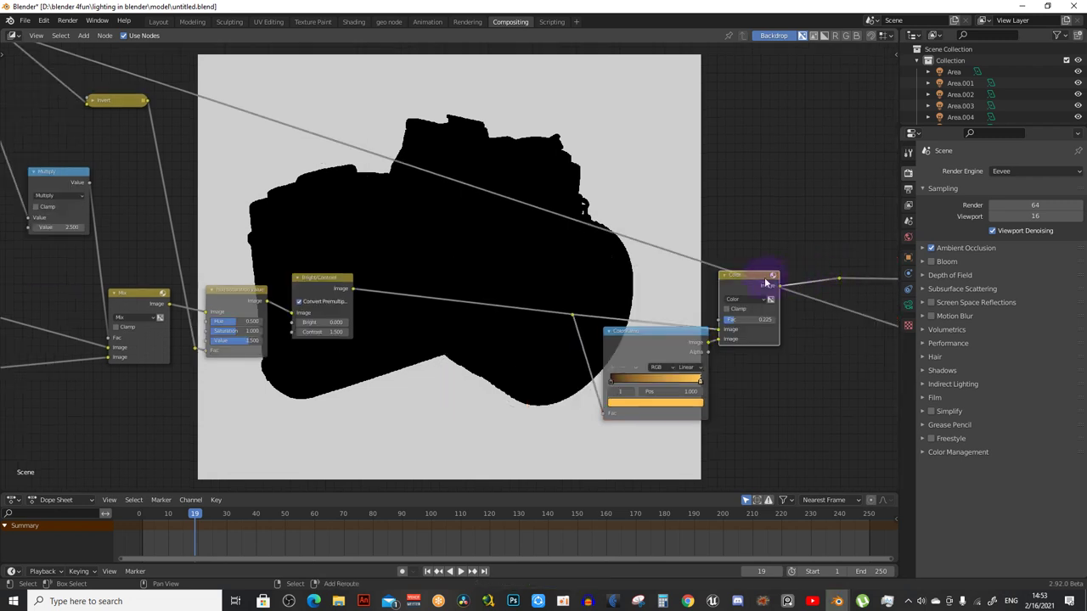
{"action": "key", "text": "shift+d"}
Set the copied node's blend mode to Mix and connect Hue Saturation Value to it
{"action": "left_click", "coordinate": [474, 268]}
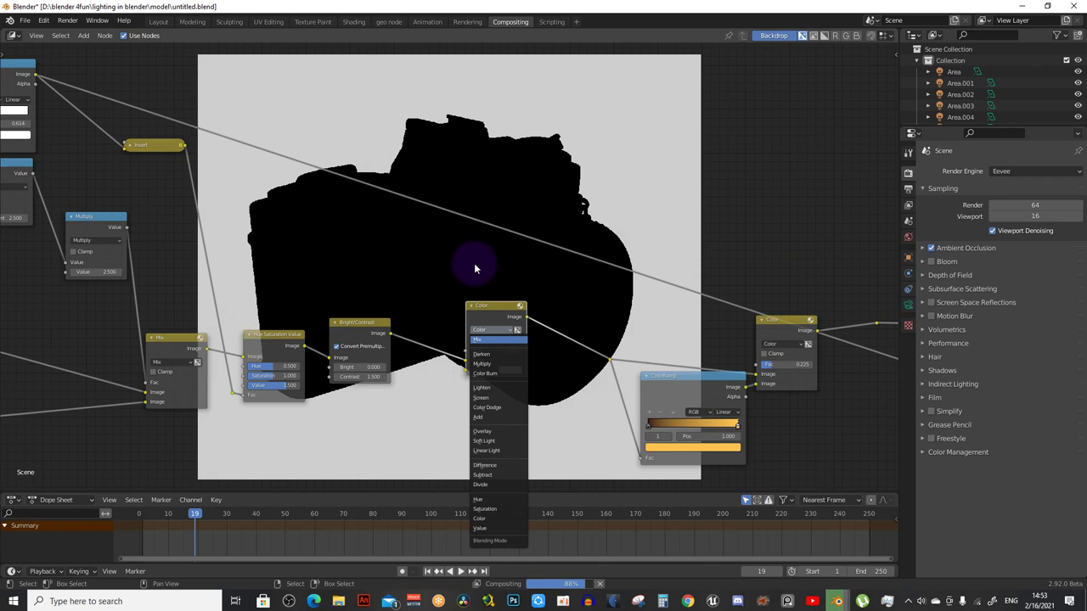
{"action": "left_click", "coordinate": [488, 339]}
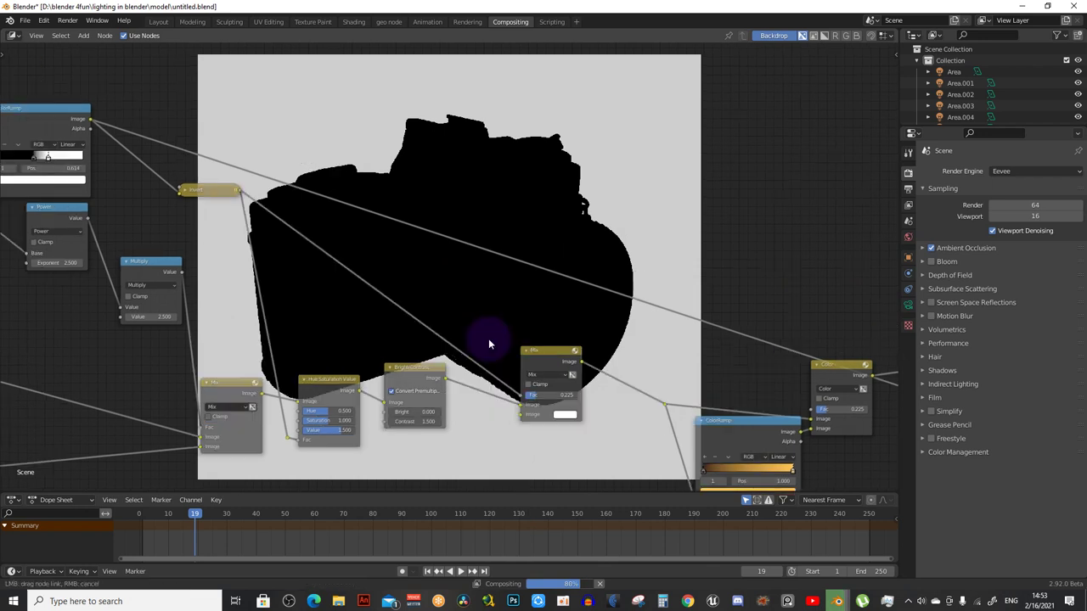
{"action": "scroll", "coordinate": [519, 397], "scroll_direction": "up", "scroll_amount": 2}
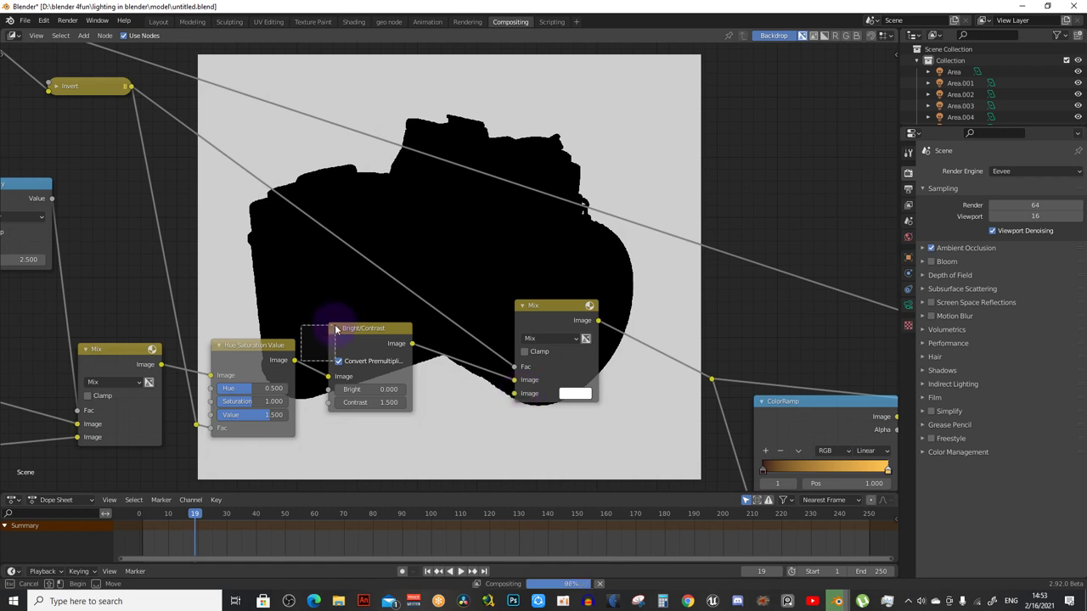
{"action": "left_click_drag", "start_coordinate": [295, 360], "coordinate": [518, 384]}
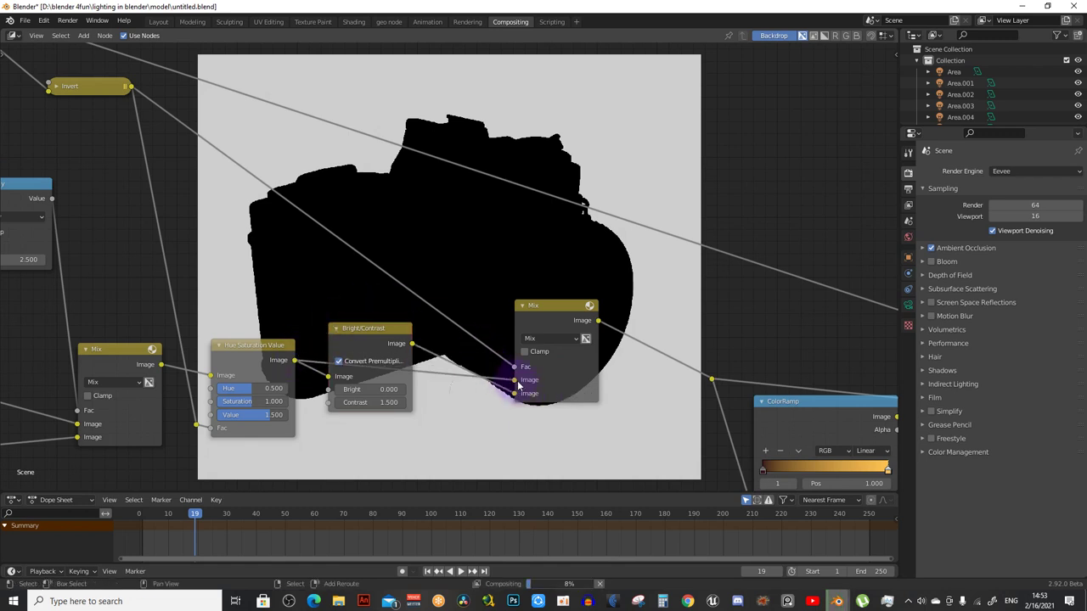
{"action": "left_click", "coordinate": [451, 393]}
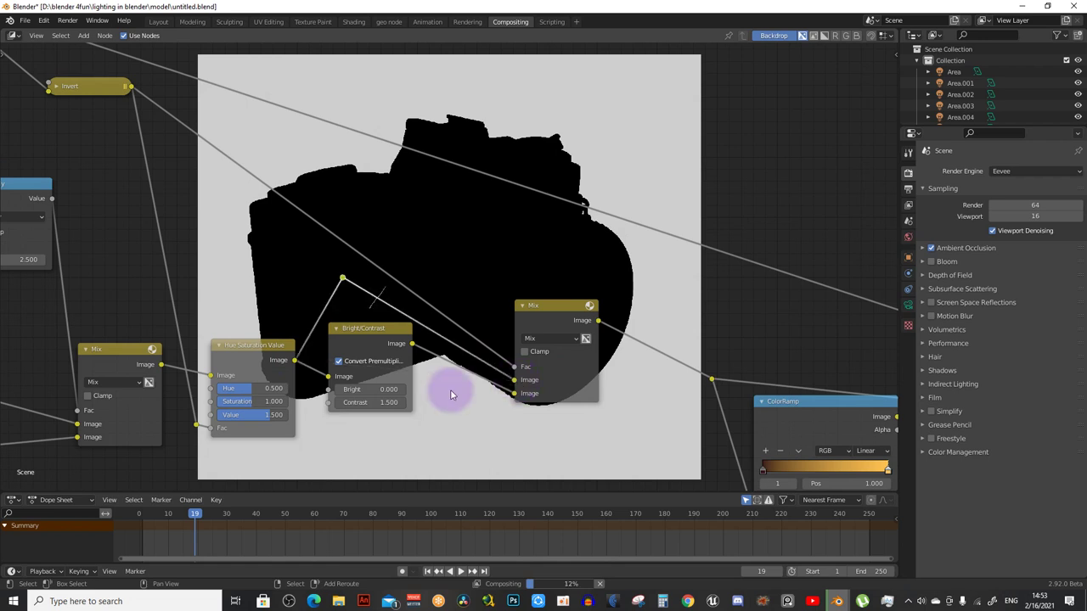
{"action": "middle_click_drag", "start_coordinate": [390, 327], "coordinate": [369, 313]}
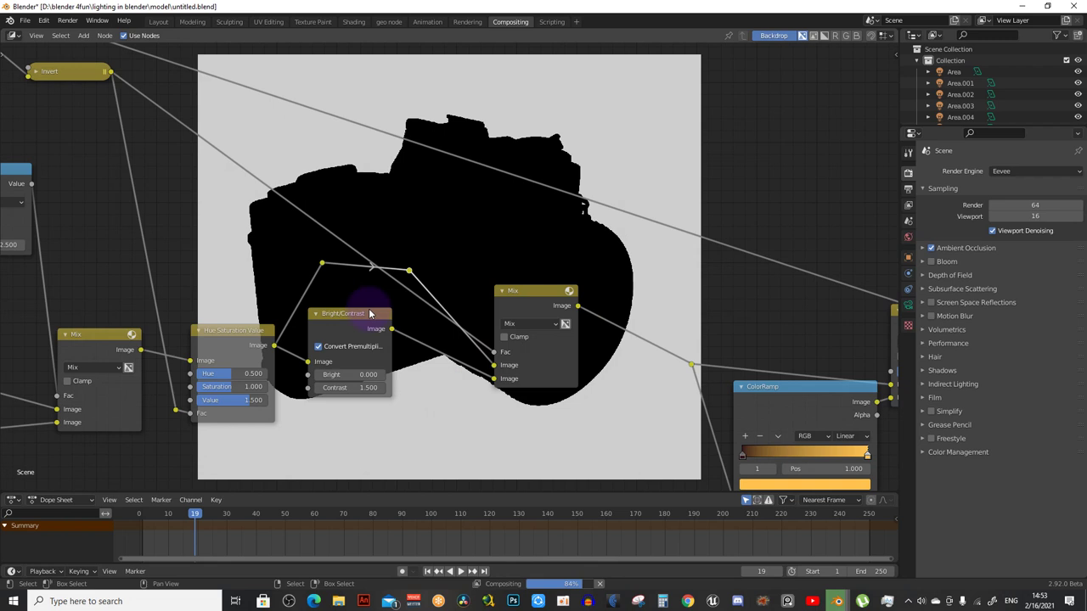
Preview the Invert node's mask in the backdrop, then frame the whole node tree
{"action": "left_click", "coordinate": [497, 366]}
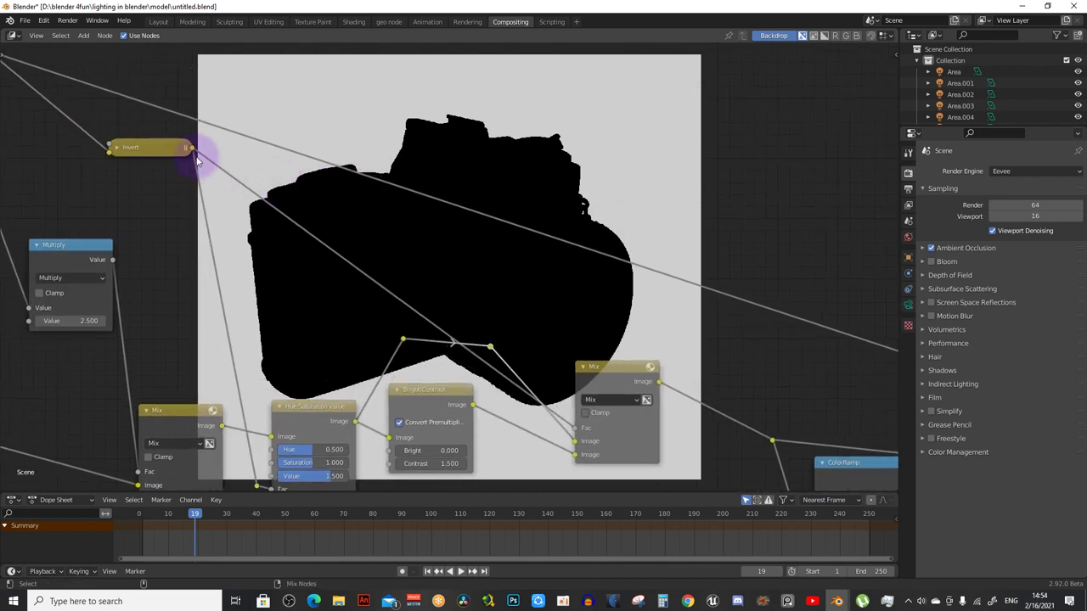
{"action": "left_click", "coordinate": [180, 148], "text": "ctrl+shift"}
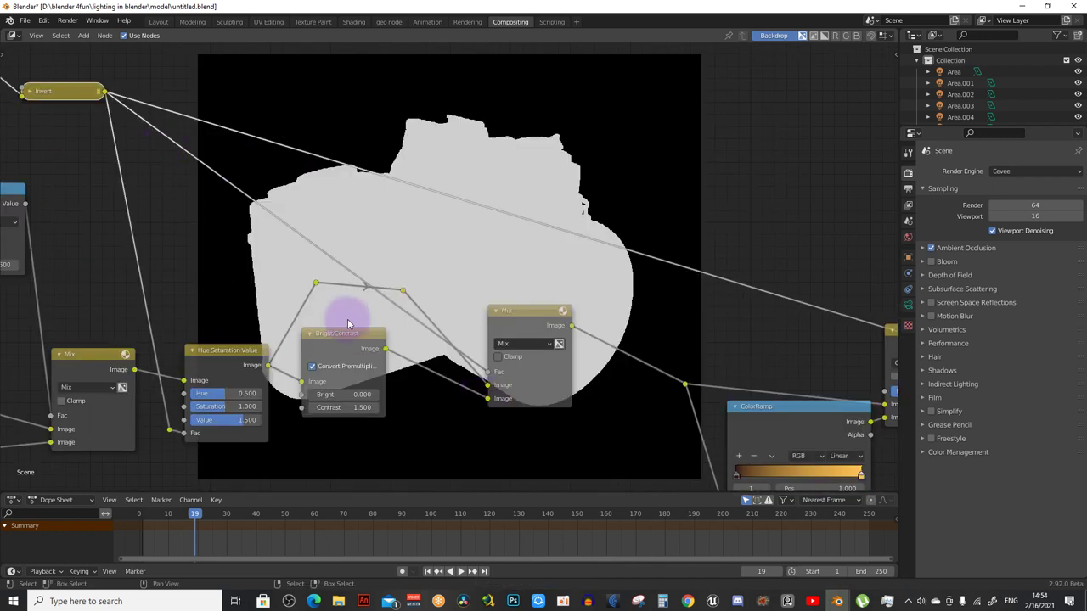
{"action": "middle_click_drag", "start_coordinate": [368, 340], "coordinate": [311, 350]}
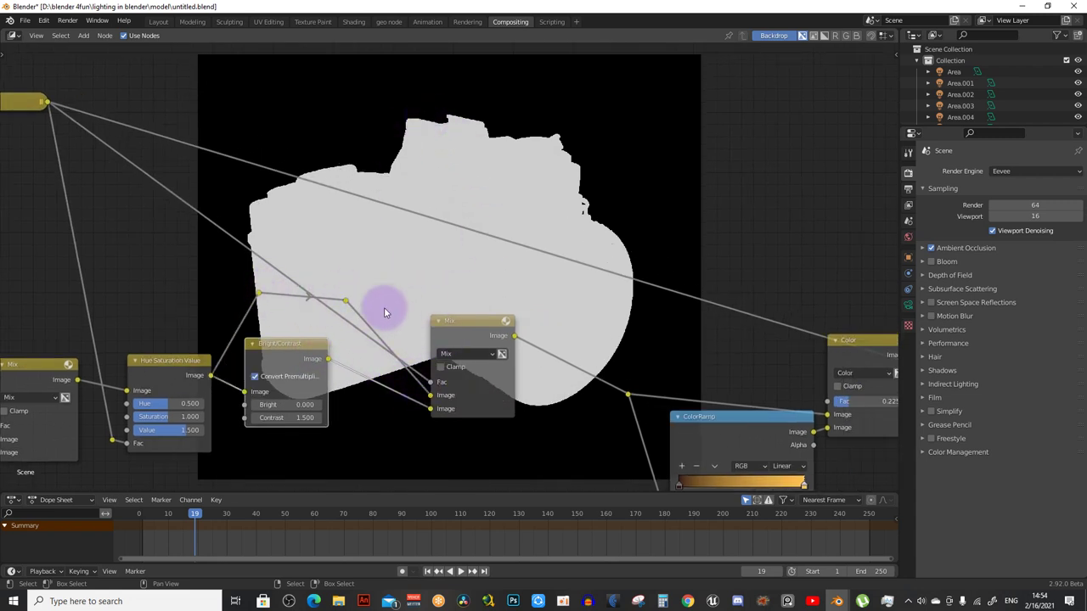
{"action": "key", "text": "KP_Decimal"}
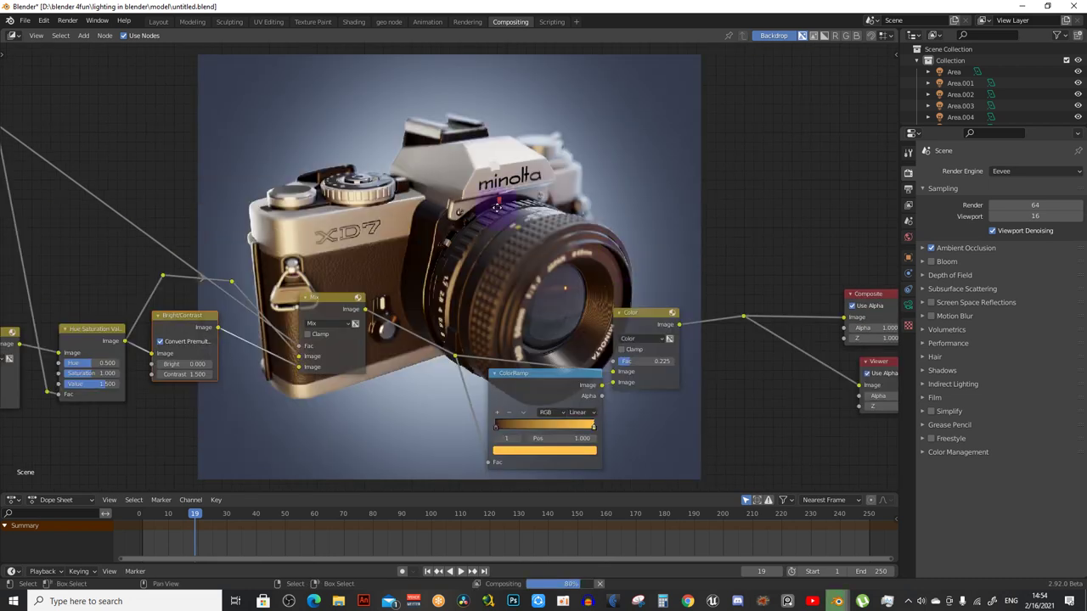
{"action": "middle_click_drag", "start_coordinate": [359, 169], "coordinate": [485, 230]}
{"action": "scroll", "coordinate": [488, 230], "scroll_direction": "down", "scroll_amount": 1}
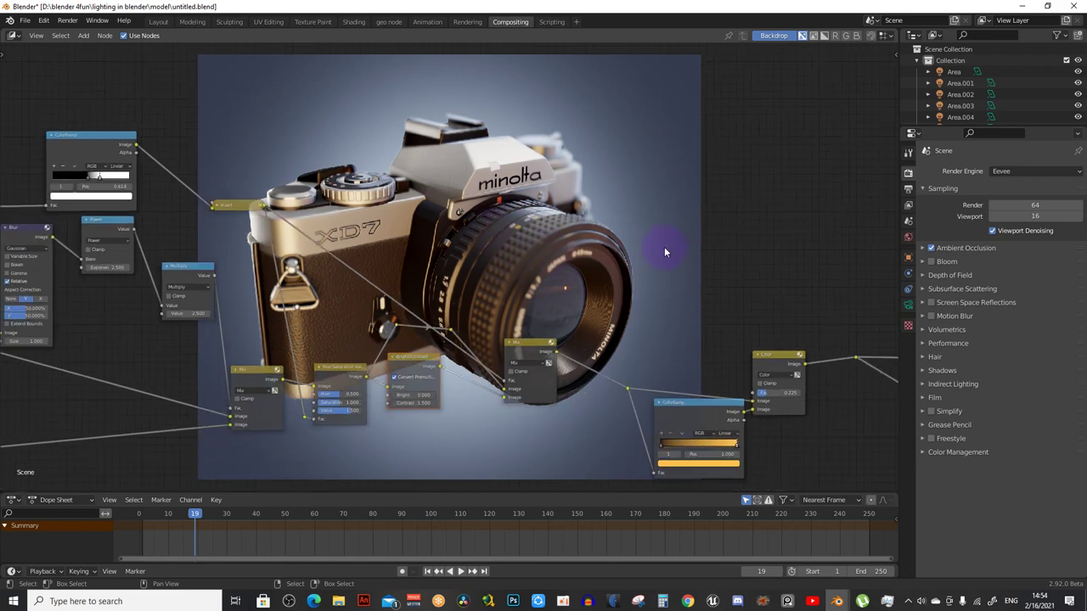
{"action": "scroll", "coordinate": [400, 222], "scroll_direction": "up", "scroll_amount": 1}
{"action": "mouse_move", "coordinate": [462, 223]}
{"action": "middle_mouse_down"}
{"action": "mouse_move", "coordinate": [485, 213]}
{"action": "mouse_move", "coordinate": [309, 191]}
{"action": "mouse_move", "coordinate": [343, 285]}
{"action": "mouse_move", "coordinate": [297, 231]}
{"action": "middle_mouse_up"}
{"action": "scroll", "coordinate": [344, 285], "scroll_direction": "down", "scroll_amount": 1}
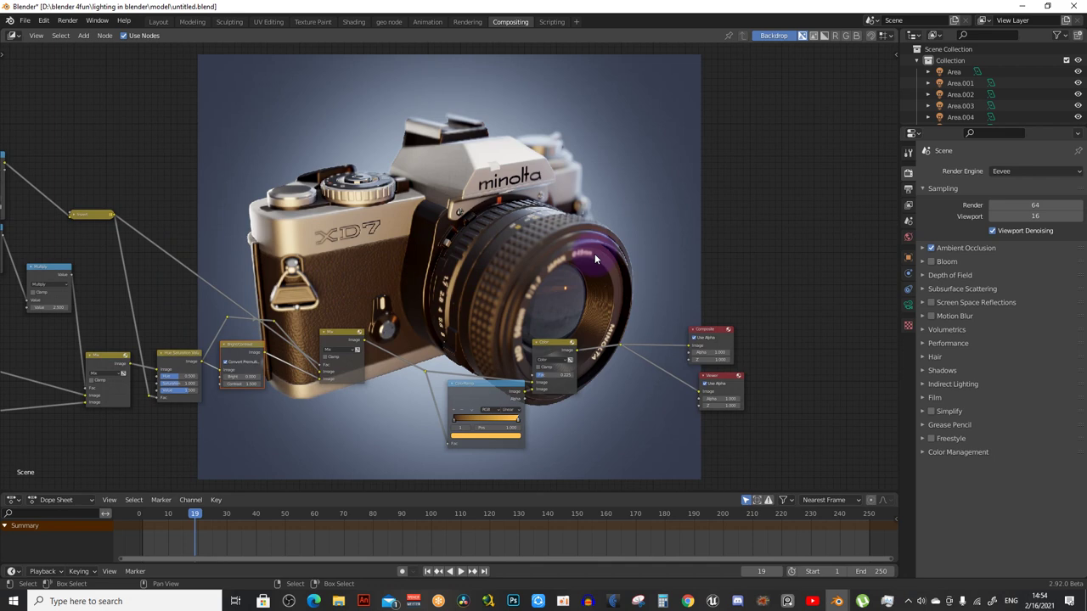
{"action": "mouse_move", "coordinate": [580, 281]}
{"action": "middle_mouse_down"}
{"action": "mouse_move", "coordinate": [533, 261]}
{"action": "mouse_move", "coordinate": [583, 247]}
{"action": "mouse_move", "coordinate": [562, 244]}
{"action": "middle_mouse_up"}
{"action": "scroll", "coordinate": [549, 291], "scroll_direction": "up", "scroll_amount": 2}
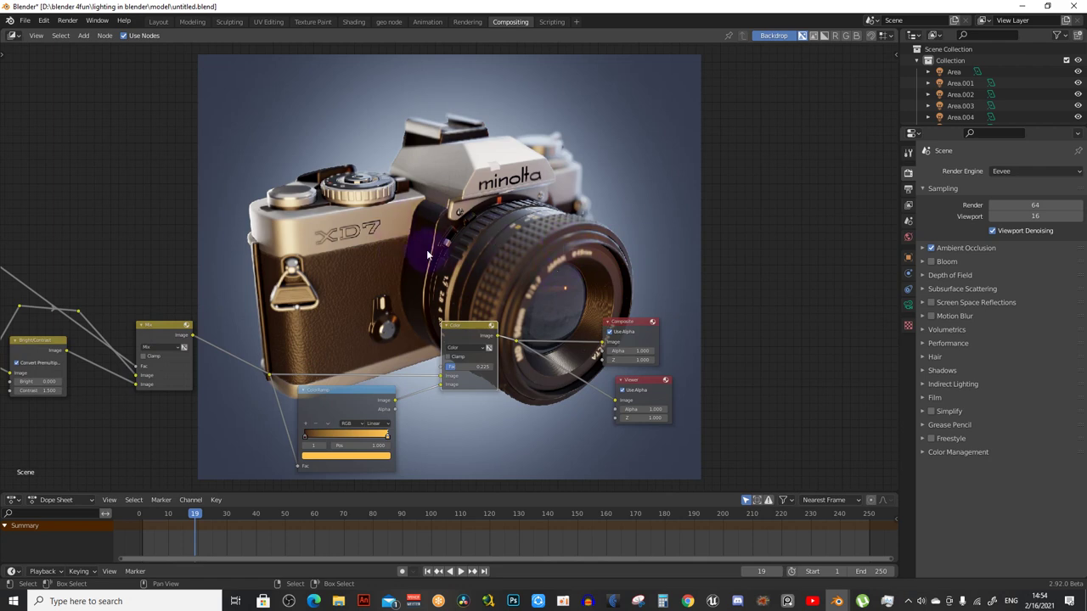
{"action": "scroll", "coordinate": [426, 250], "scroll_direction": "up", "scroll_amount": 1}
{"action": "mouse_move", "coordinate": [440, 212]}
{"action": "middle_mouse_down"}
{"action": "mouse_move", "coordinate": [400, 280]}
{"action": "mouse_move", "coordinate": [399, 250]}
{"action": "mouse_move", "coordinate": [461, 239]}
{"action": "mouse_move", "coordinate": [459, 206]}
{"action": "mouse_move", "coordinate": [486, 235]}
{"action": "middle_mouse_up"}
{"action": "scroll", "coordinate": [477, 220], "scroll_direction": "down", "scroll_amount": 1}
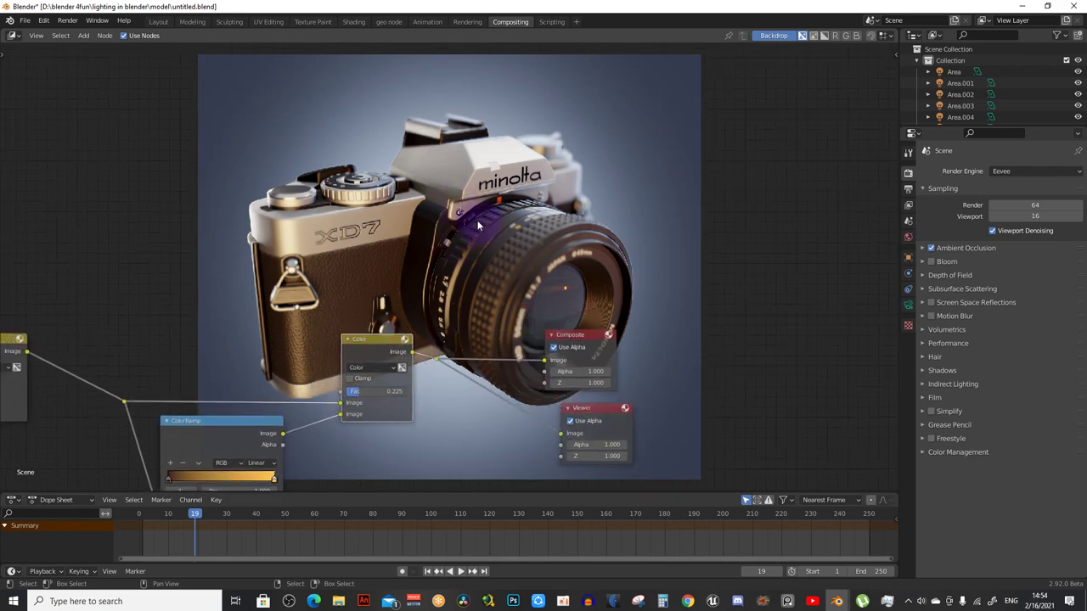
{"action": "scroll", "coordinate": [477, 220], "scroll_direction": "down", "scroll_amount": 2}
{"action": "scroll", "coordinate": [477, 220], "scroll_direction": "down", "scroll_amount": 2}
{"action": "scroll", "coordinate": [477, 220], "scroll_direction": "down", "scroll_amount": 2}
{"action": "middle_click_drag", "start_coordinate": [442, 224], "coordinate": [512, 244]}
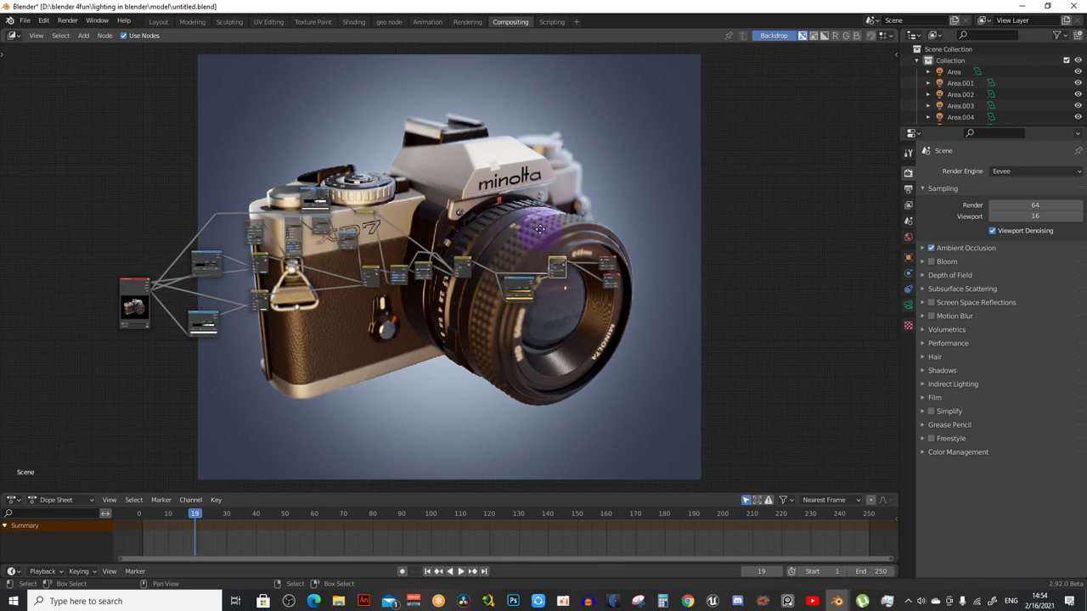
{"action": "scroll", "coordinate": [535, 235], "scroll_direction": "up", "scroll_amount": 1}
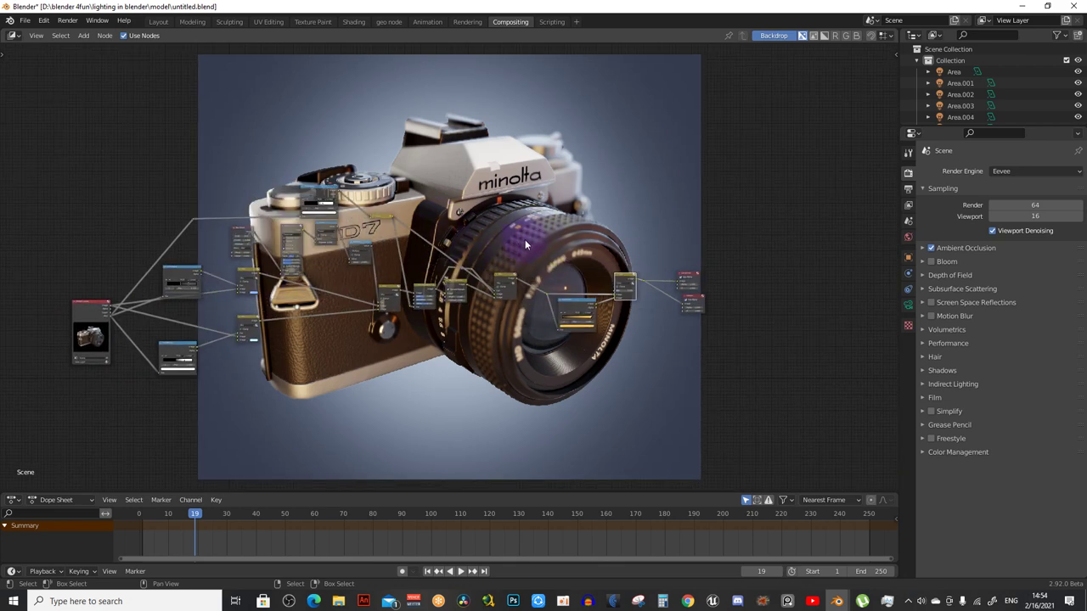
{"action": "middle_click_drag", "start_coordinate": [463, 227], "coordinate": [478, 282]}
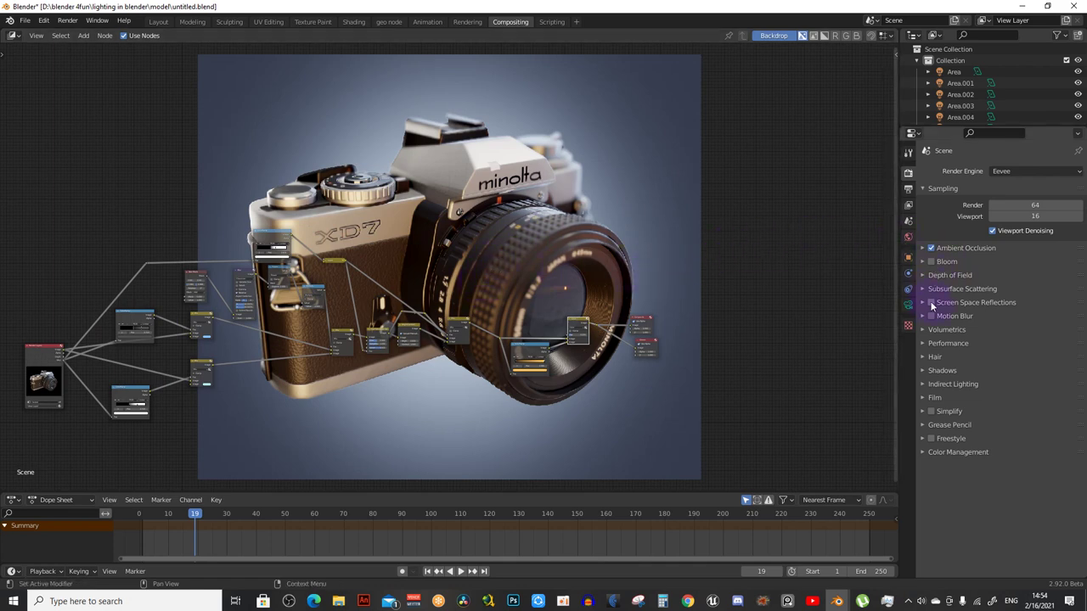
Enable Screen Space Reflections with Refraction in the Eevee render settings
{"action": "left_click", "coordinate": [931, 303]}
{"action": "left_click", "coordinate": [924, 304]}
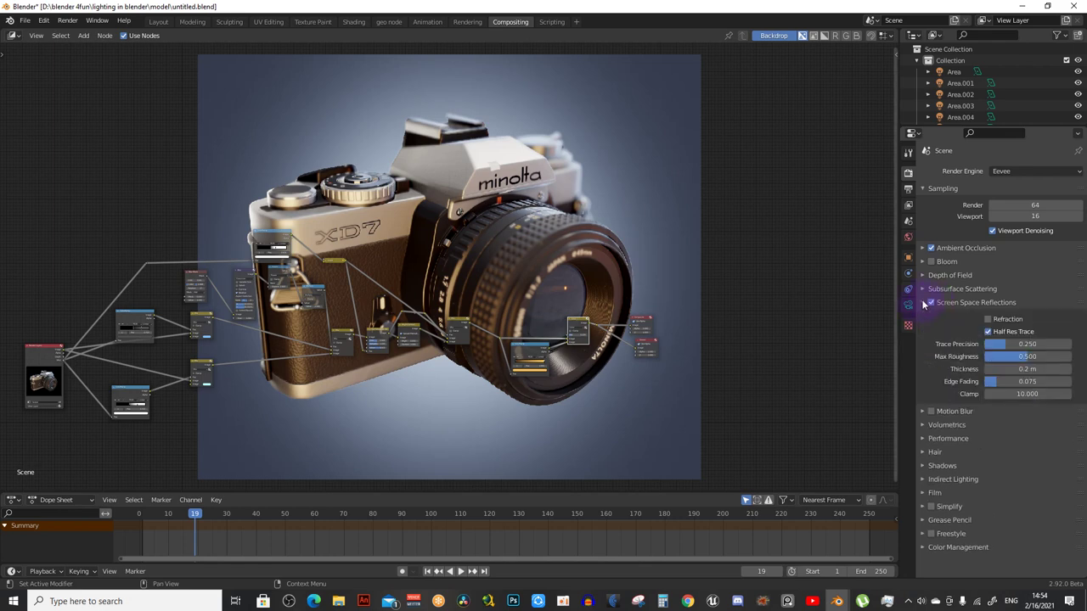
{"action": "left_click", "coordinate": [923, 304]}
{"action": "left_click", "coordinate": [923, 304]}
{"action": "left_click", "coordinate": [987, 318]}
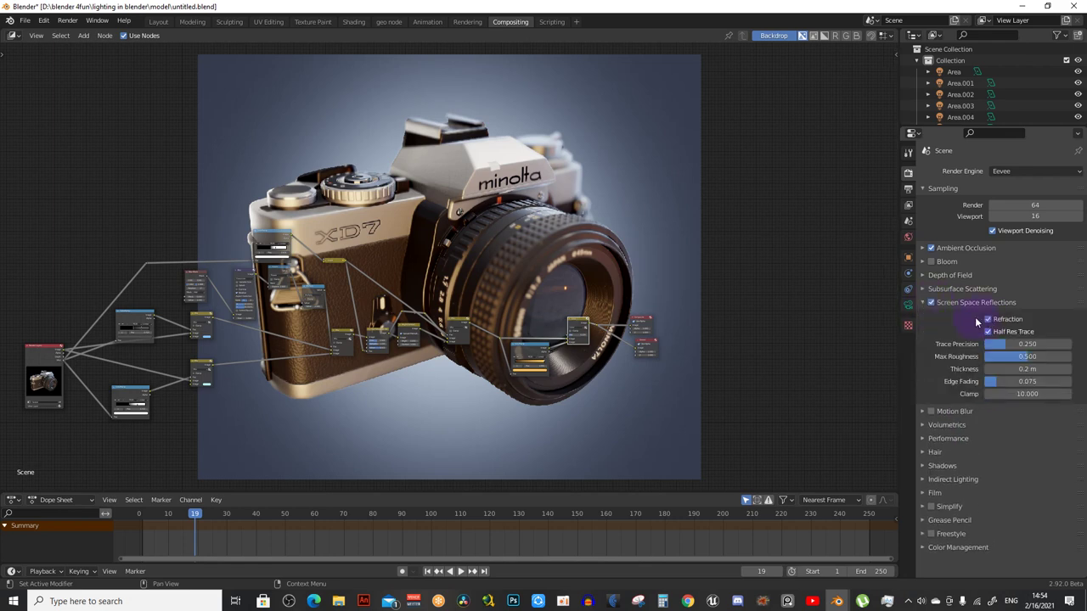
{"action": "left_click", "coordinate": [924, 305]}
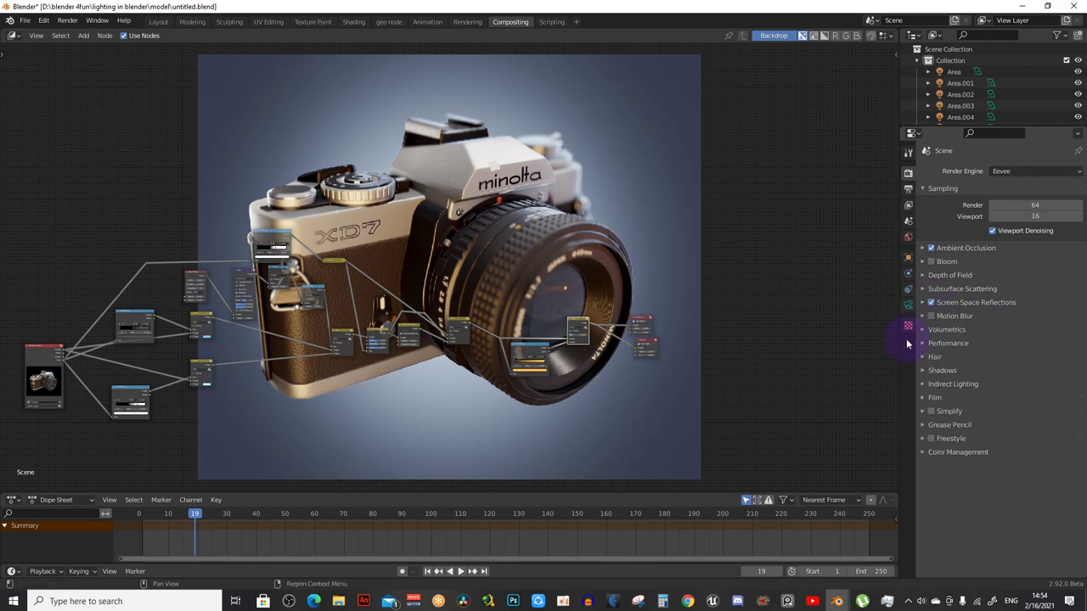
Briefly expand the Shadows and Indirect Lighting panels
{"action": "left_click", "coordinate": [938, 374]}
{"action": "left_click", "coordinate": [938, 374]}
{"action": "left_click", "coordinate": [930, 387]}
Render the current frame with F12 and reposition the node tree
{"action": "middle_click_drag", "start_coordinate": [572, 273], "coordinate": [576, 273]}
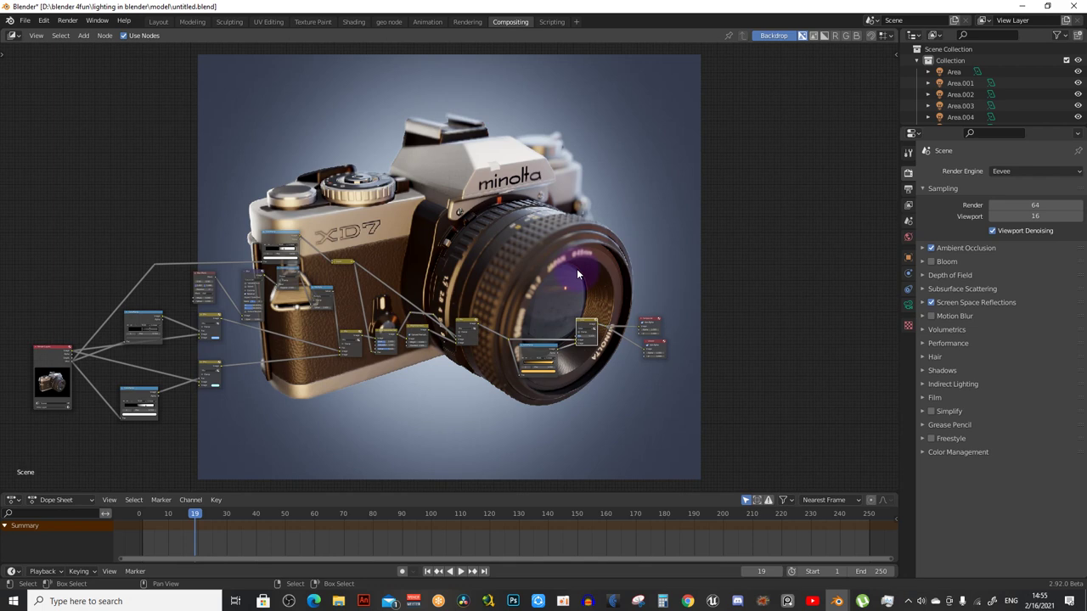
{"action": "key", "text": "F12"}
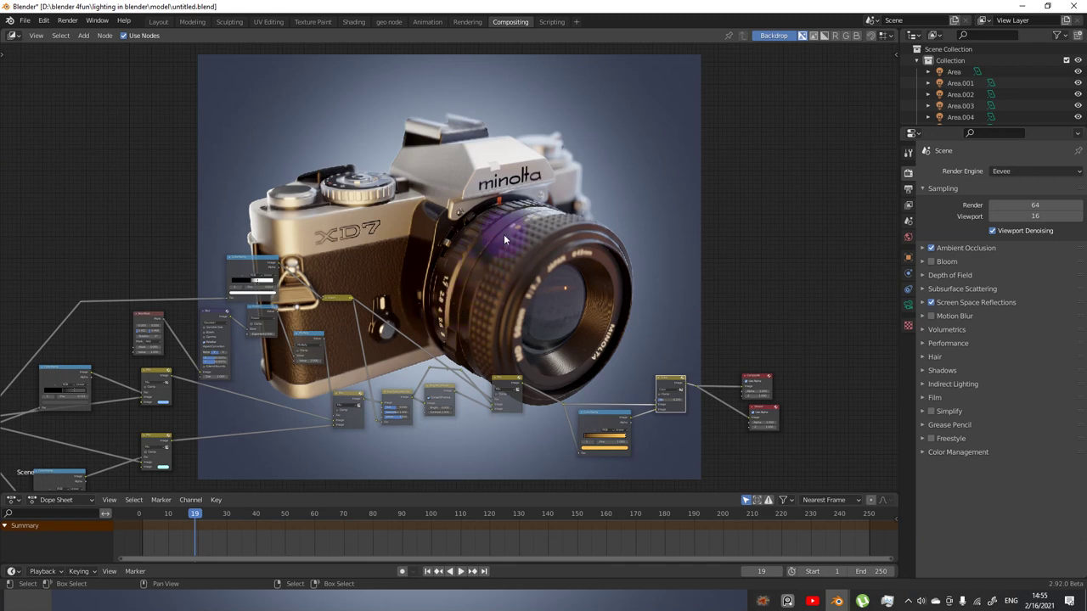
{"action": "mouse_move", "coordinate": [449, 263]}
{"action": "middle_mouse_down"}
{"action": "mouse_move", "coordinate": [497, 229]}
{"action": "mouse_move", "coordinate": [486, 247]}
{"action": "middle_mouse_up"}
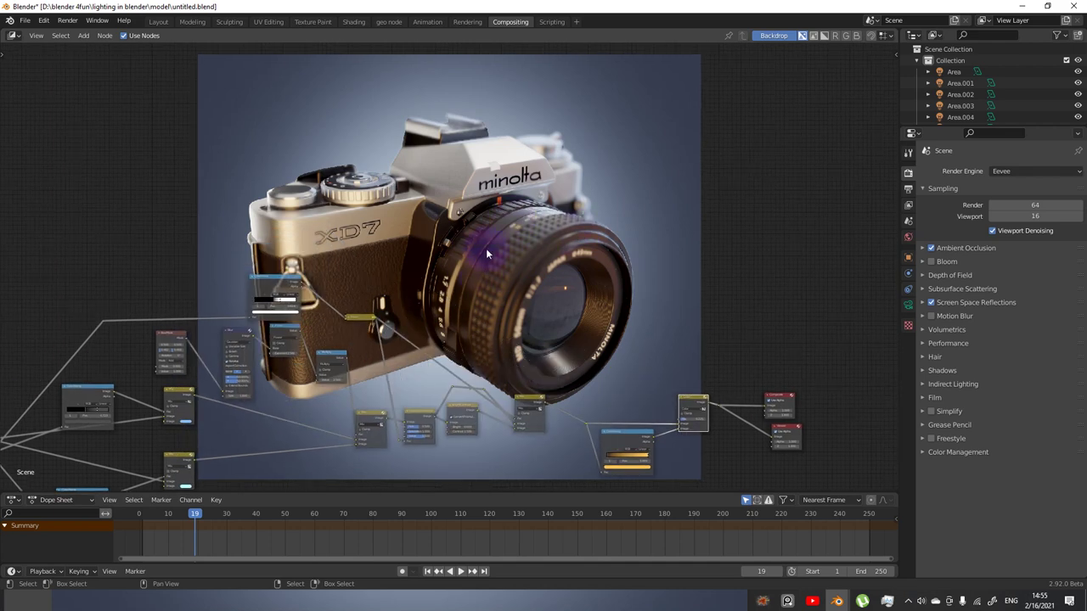
{"action": "scroll", "coordinate": [499, 269], "scroll_direction": "up", "scroll_amount": 2}
{"action": "scroll", "coordinate": [550, 219], "scroll_direction": "up", "scroll_amount": 1}
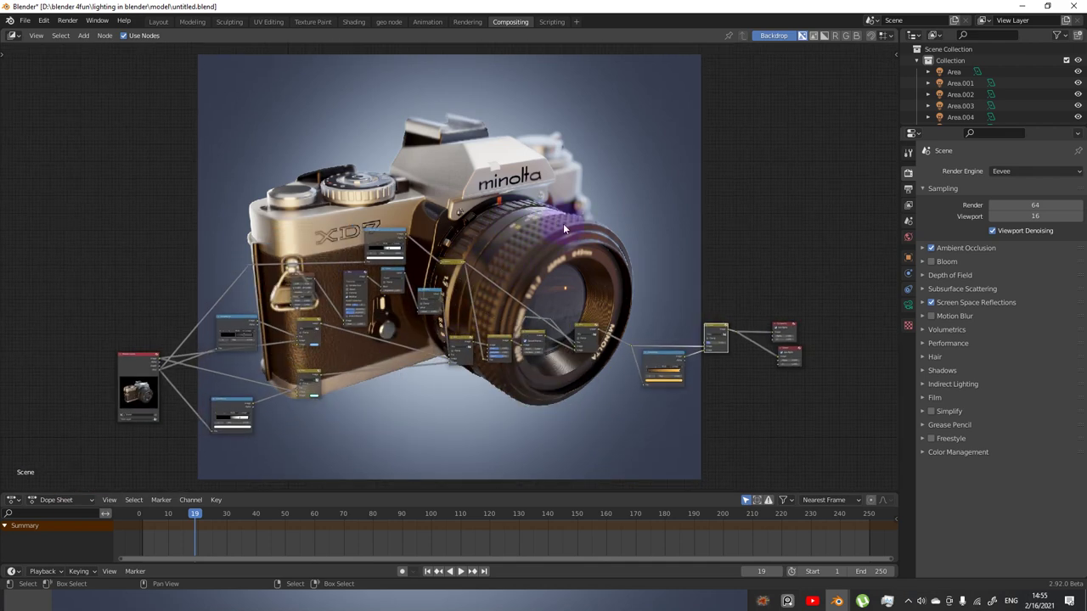
Zoom the node tree out over the camera and switch to the Blend Swap Minolta XD7 page
{"action": "scroll", "coordinate": [562, 223], "scroll_direction": "up", "scroll_amount": 1}
{"action": "scroll", "coordinate": [565, 227], "scroll_direction": "up", "scroll_amount": 1}
{"action": "mouse_move", "coordinate": [565, 227]}
{"action": "middle_mouse_down"}
{"action": "mouse_move", "coordinate": [589, 231]}
{"action": "mouse_move", "coordinate": [408, 208]}
{"action": "mouse_move", "coordinate": [441, 212]}
{"action": "middle_mouse_up"}
{"action": "scroll", "coordinate": [589, 231], "scroll_direction": "down", "scroll_amount": 2}
{"action": "key", "text": "alt+Tab"}
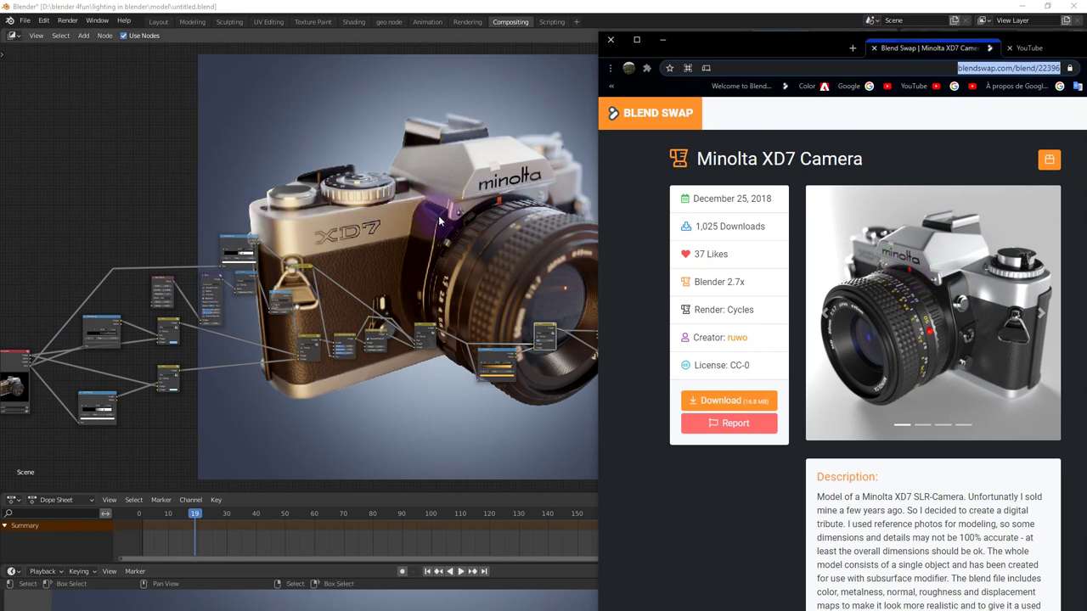
Alternate between Blender and the Blend Swap page, then bring Blender back to the front
{"action": "key", "text": "alt+Tab"}
{"action": "mouse_move", "coordinate": [438, 214]}
{"action": "middle_mouse_down"}
{"action": "mouse_move", "coordinate": [539, 228]}
{"action": "mouse_move", "coordinate": [323, 228]}
{"action": "middle_mouse_up"}
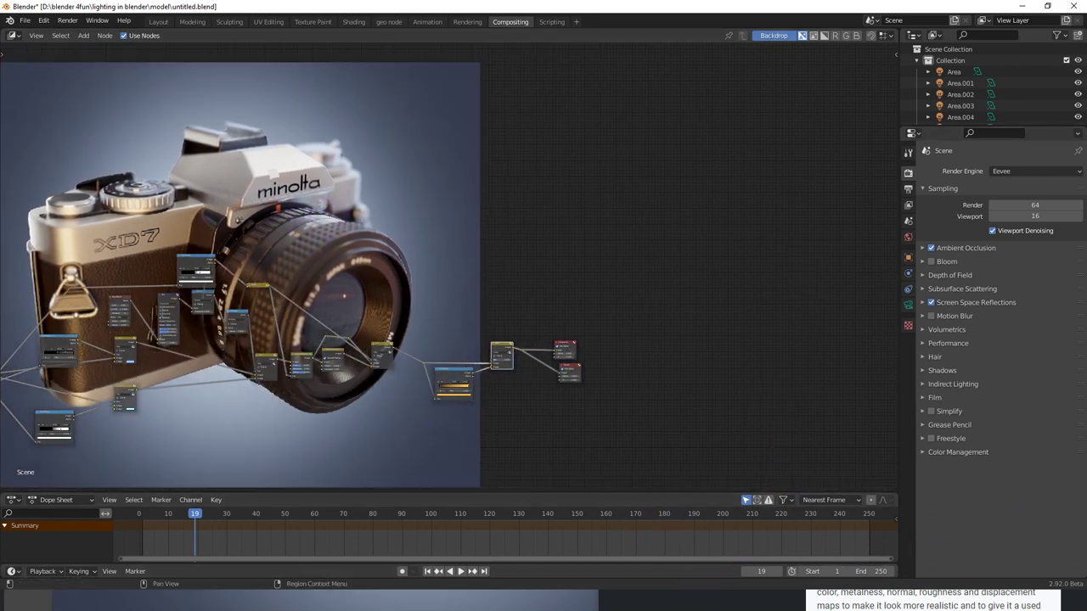
{"action": "key", "text": "alt+Tab"}
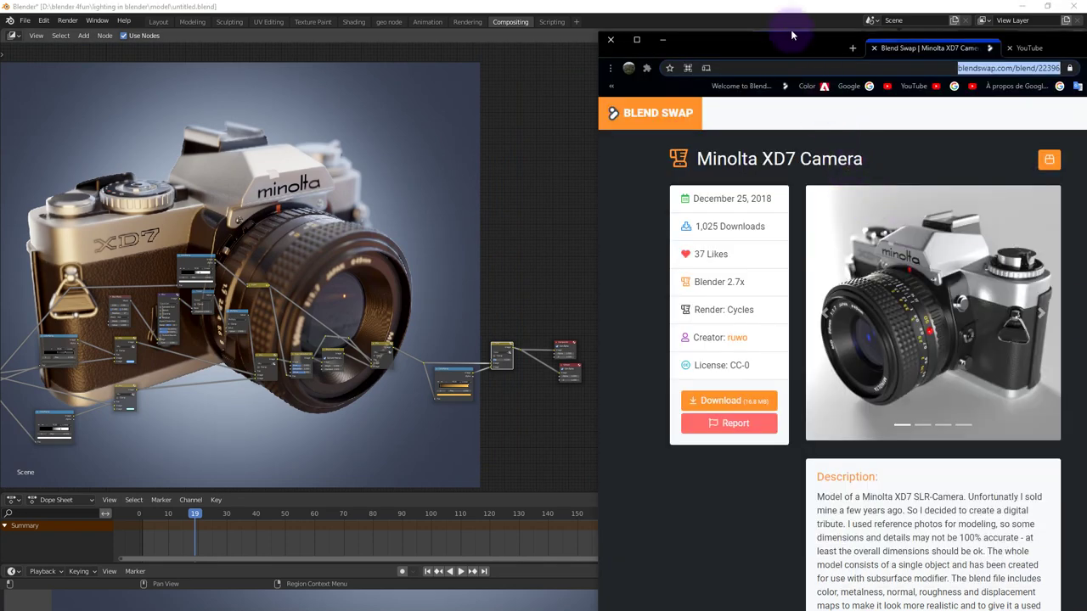
{"action": "mouse_move", "coordinate": [790, 28]}
{"action": "left_mouse_down"}
{"action": "mouse_move", "coordinate": [781, 39]}
{"action": "mouse_move", "coordinate": [633, 17]}
{"action": "left_mouse_up"}
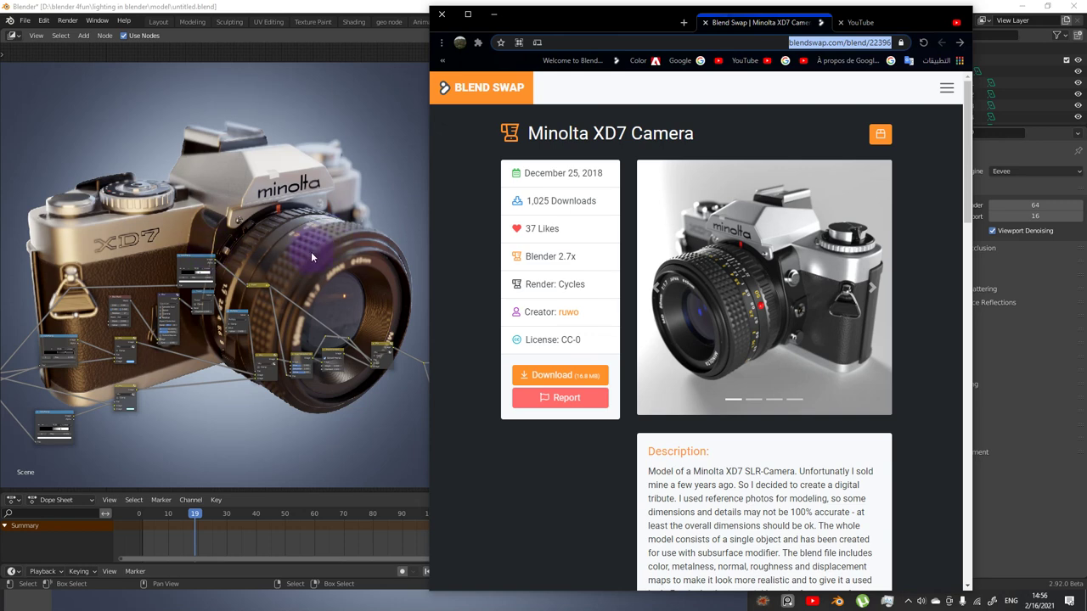
{"action": "left_click", "coordinate": [344, 209]}
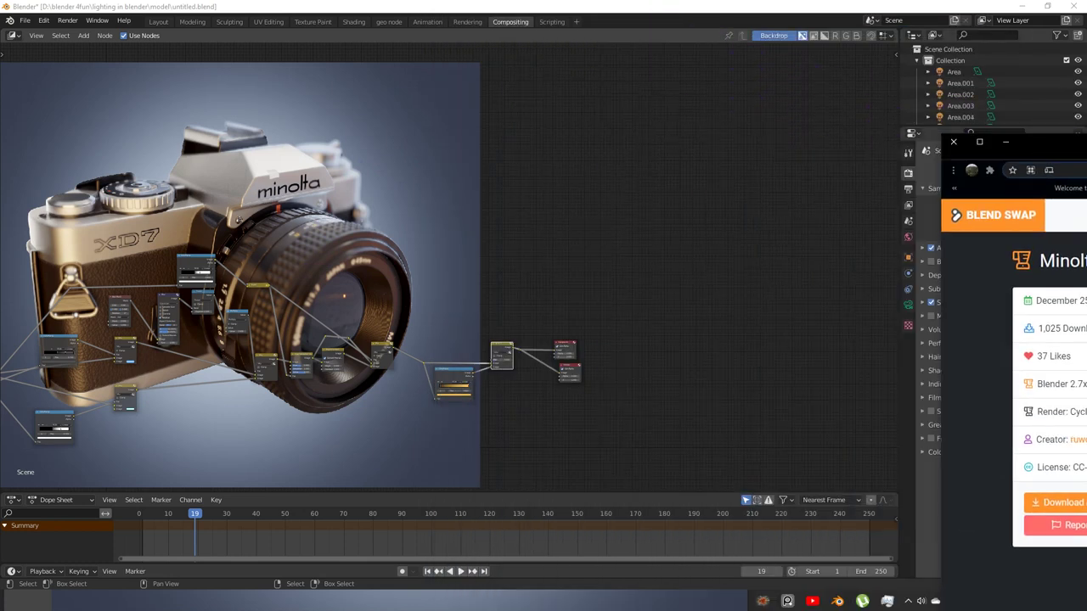